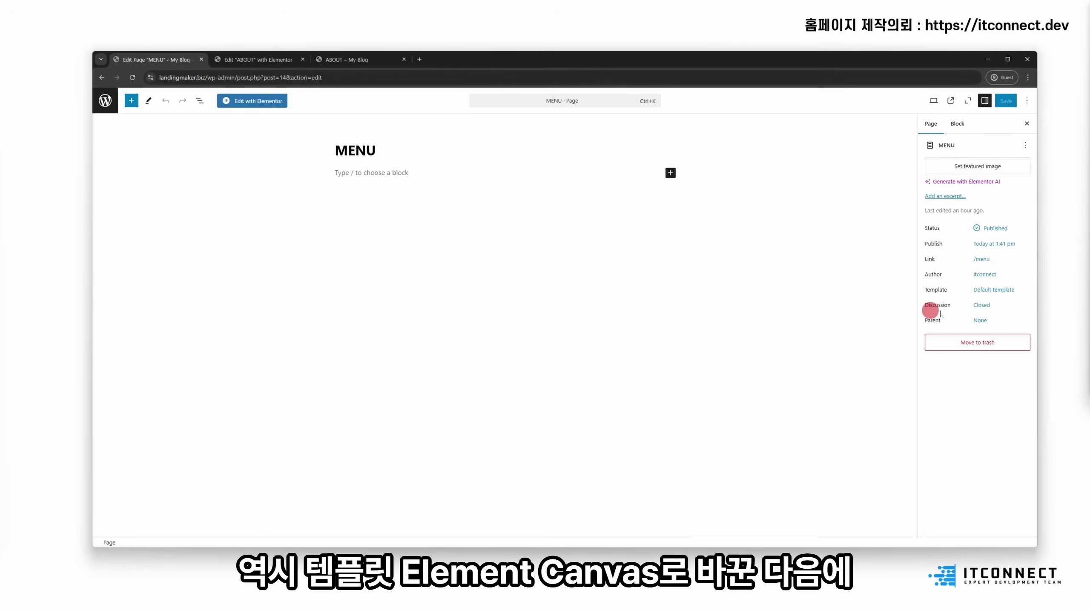
Step: Set the MENU page's template to Elementor Canvas, save the page and open it in the Elementor editor
{"action": "left_click", "coordinate": [977, 292]}
{"action": "left_click", "coordinate": [958, 355]}
{"action": "left_click", "coordinate": [964, 380]}
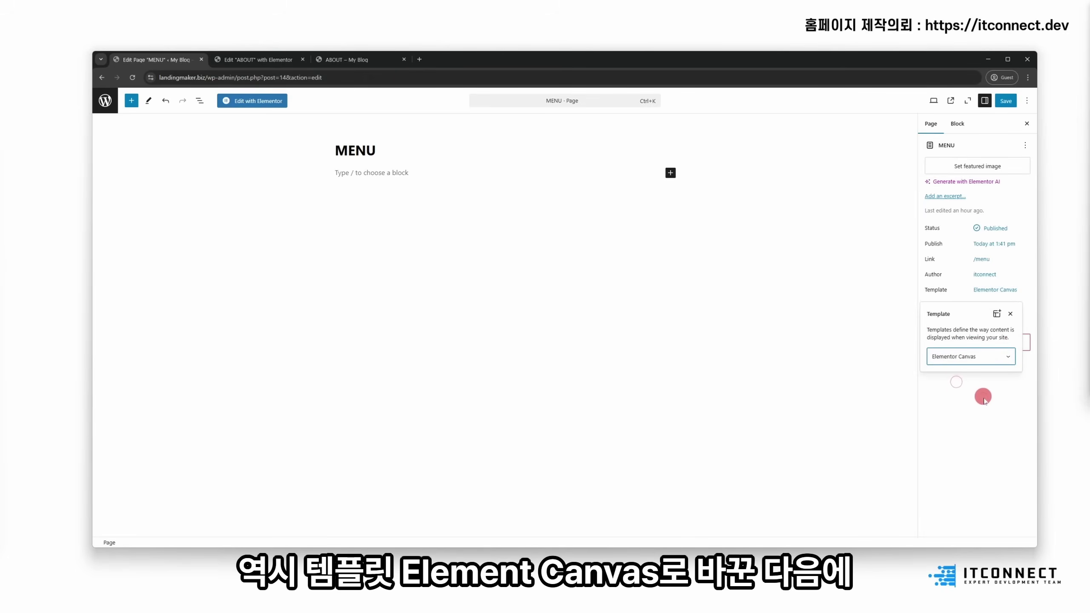
{"action": "left_click", "coordinate": [984, 398]}
{"action": "left_click", "coordinate": [1001, 103]}
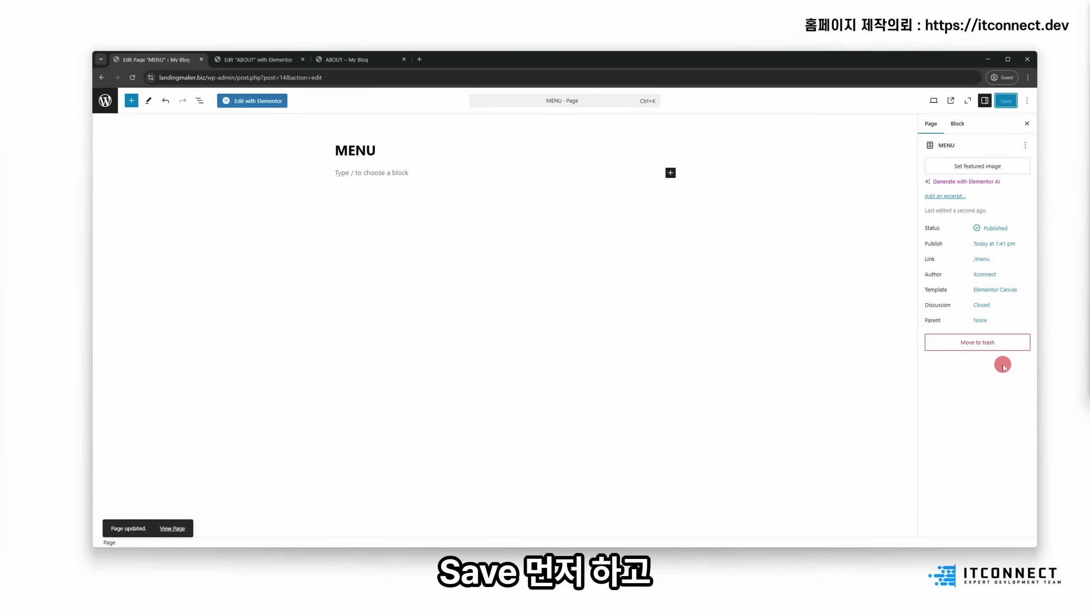
{"action": "left_click", "coordinate": [251, 101]}
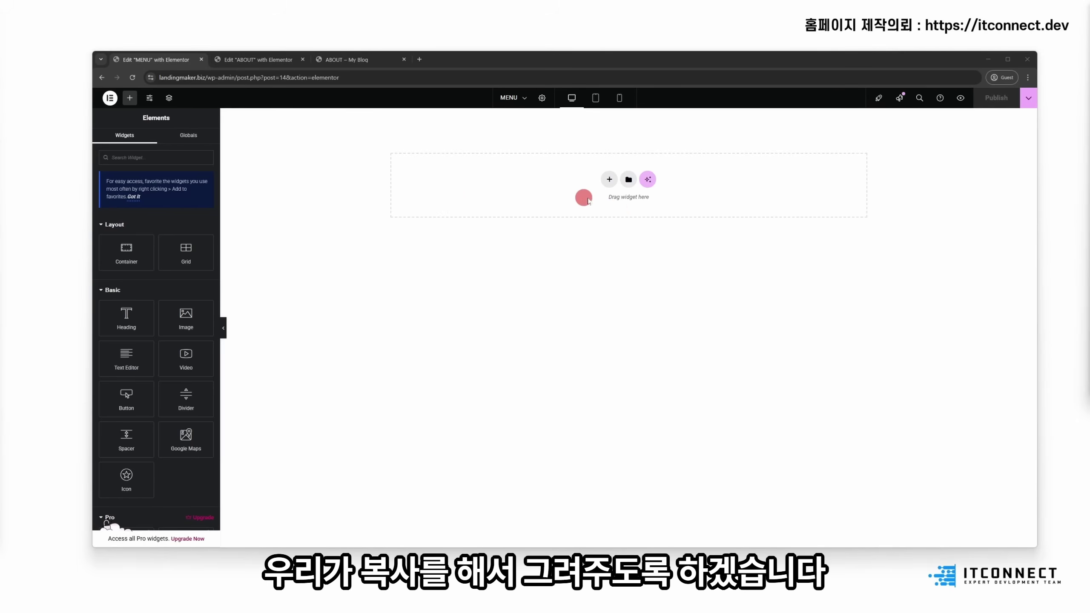
Step: Save the outermost container of the ABOUT page to the library as a template named "about template"
{"action": "left_click", "coordinate": [630, 179]}
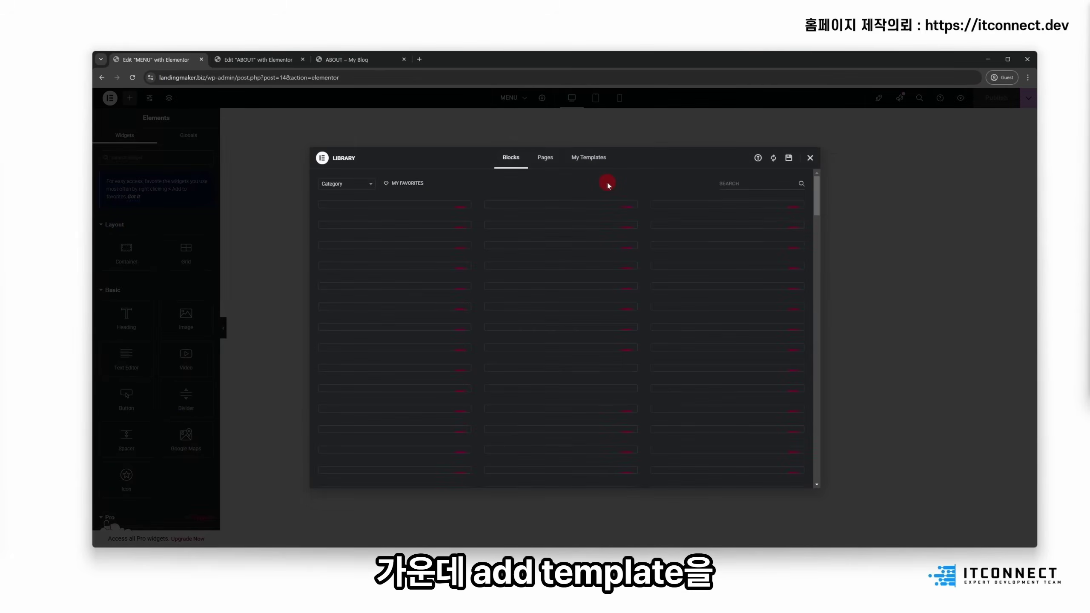
{"action": "left_click", "coordinate": [814, 159]}
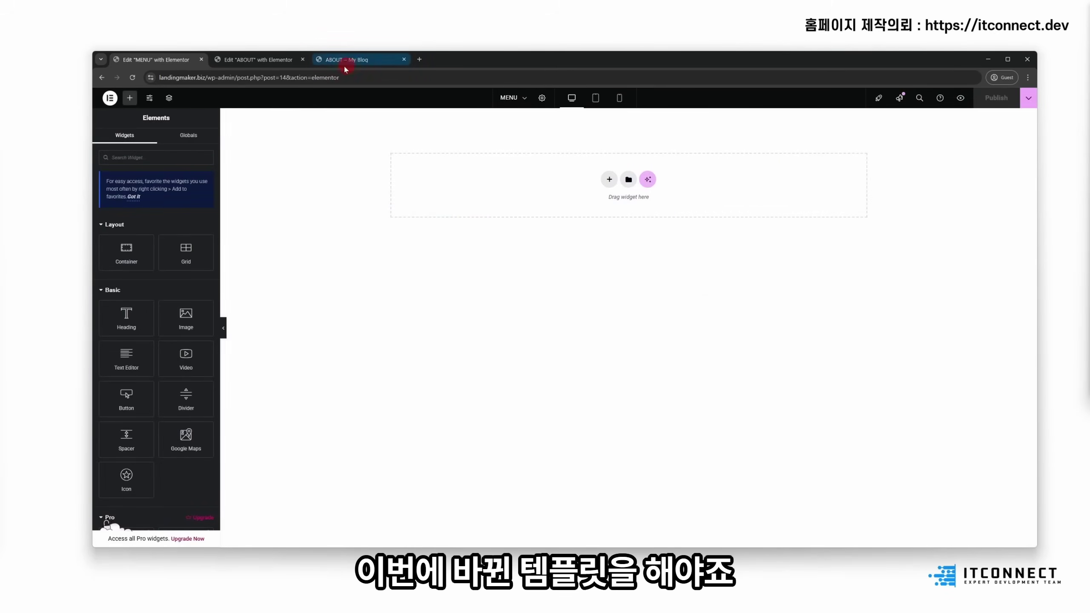
{"action": "left_click", "coordinate": [285, 64]}
{"action": "left_click", "coordinate": [573, 98]}
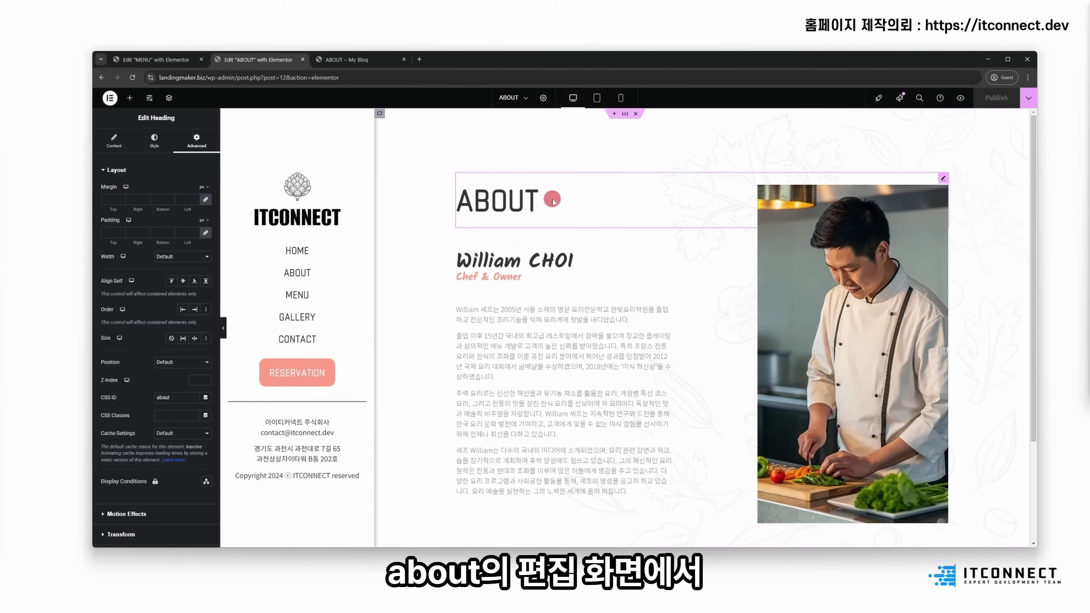
{"action": "left_click", "coordinate": [625, 114]}
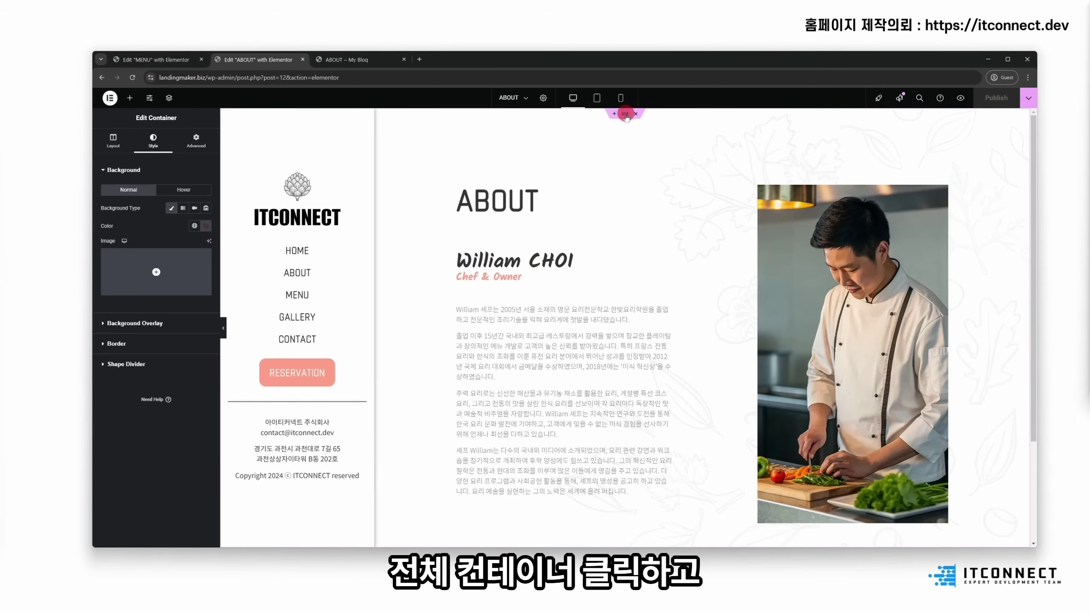
{"action": "right_click", "coordinate": [626, 116]}
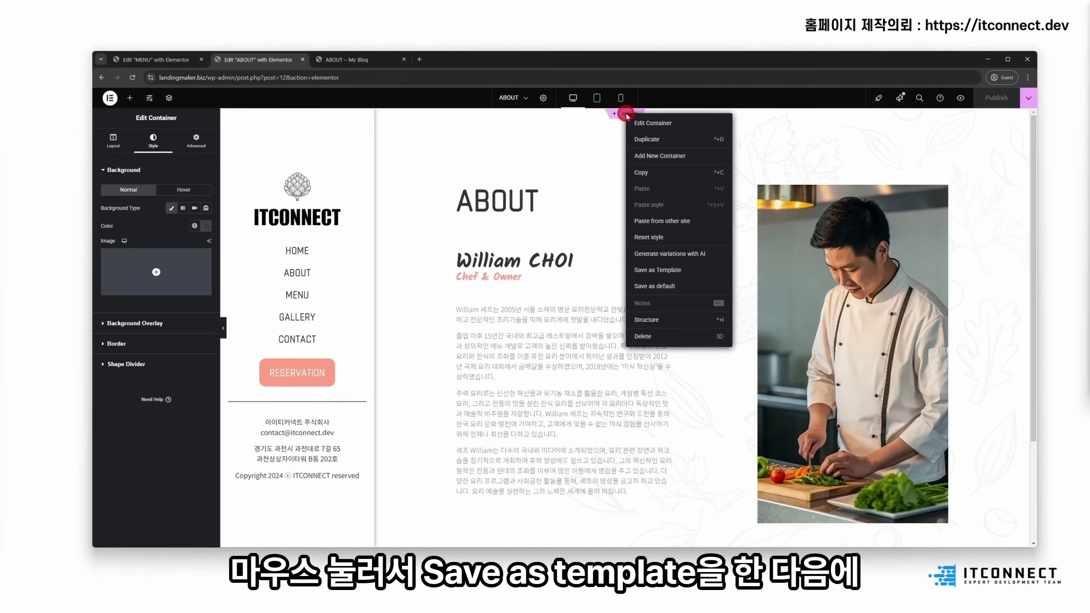
{"action": "left_click", "coordinate": [651, 271]}
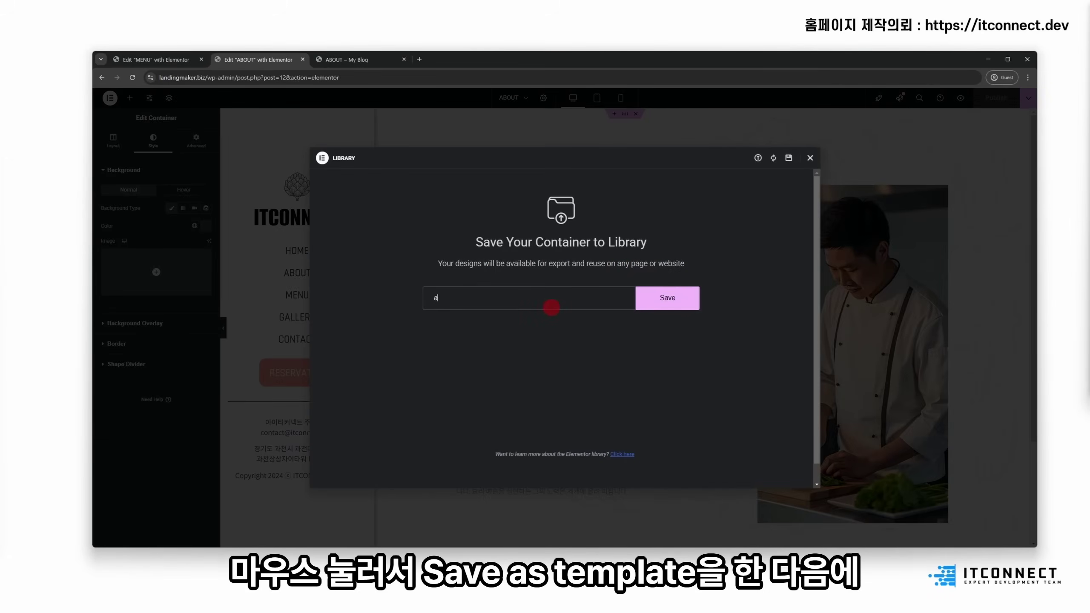
{"action": "type", "text": "about templater"}
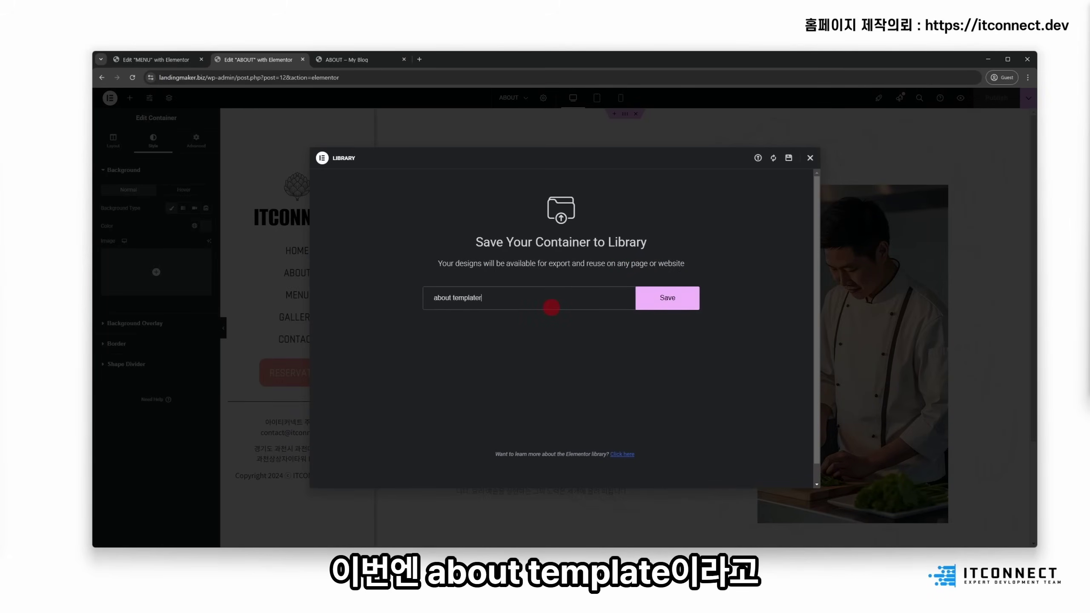
{"action": "key", "text": "BackSpace"}
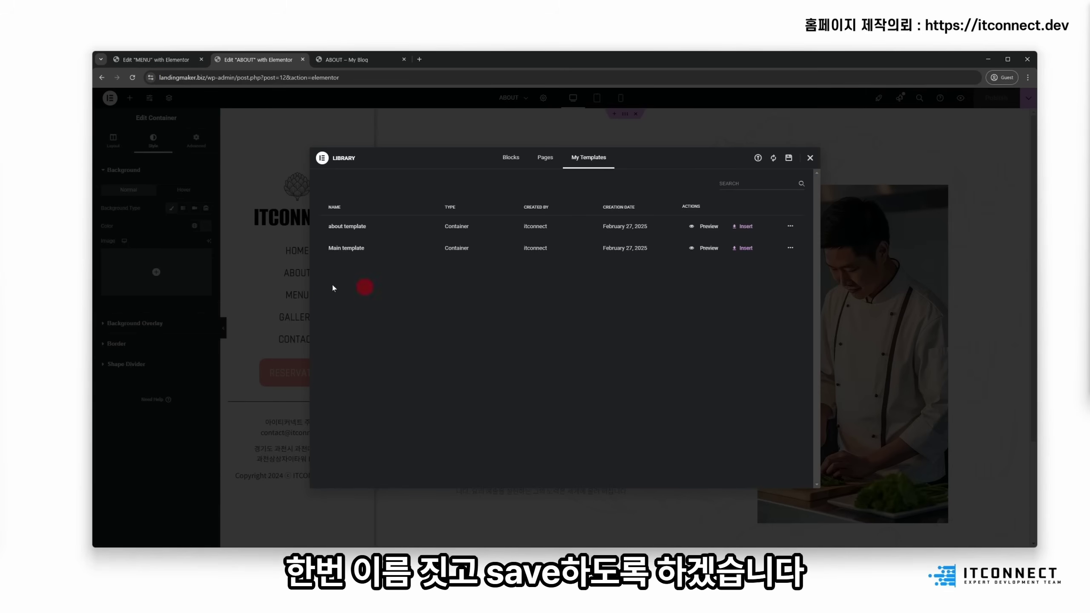
Step: Reload the MENU page's Elementor editor and insert "about template" from My Templates, applying its container settings too
{"action": "left_click", "coordinate": [141, 59]}
{"action": "key", "text": "F5"}
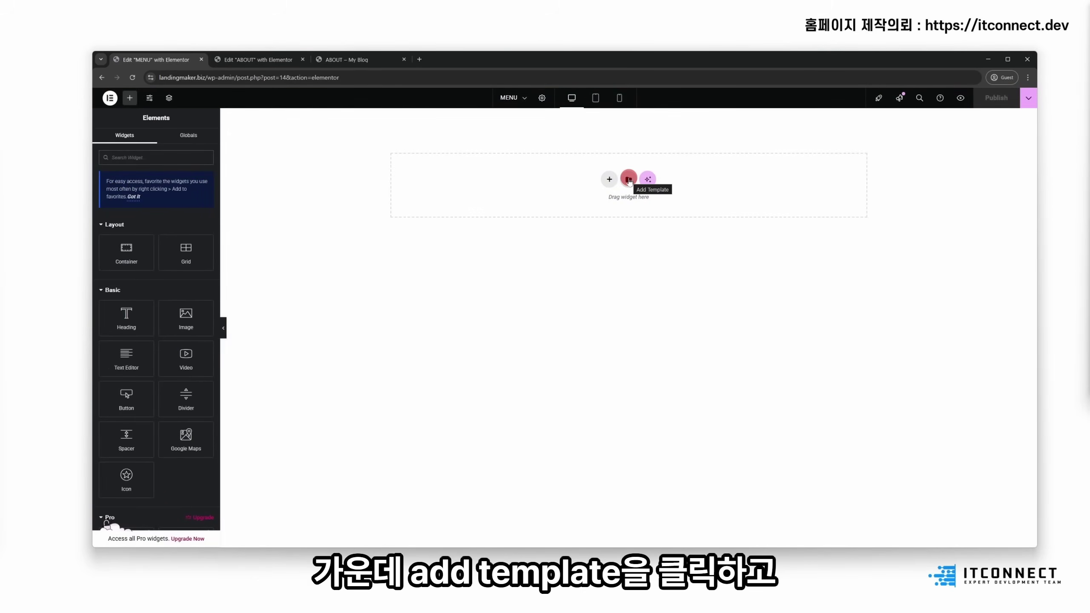
{"action": "left_click", "coordinate": [629, 180]}
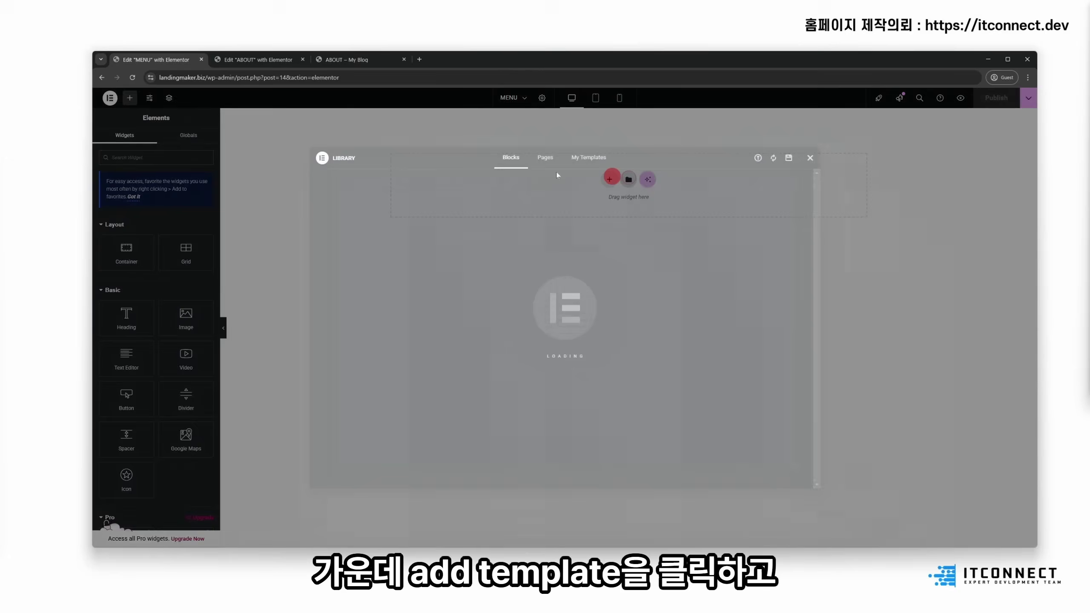
{"action": "left_click", "coordinate": [604, 161]}
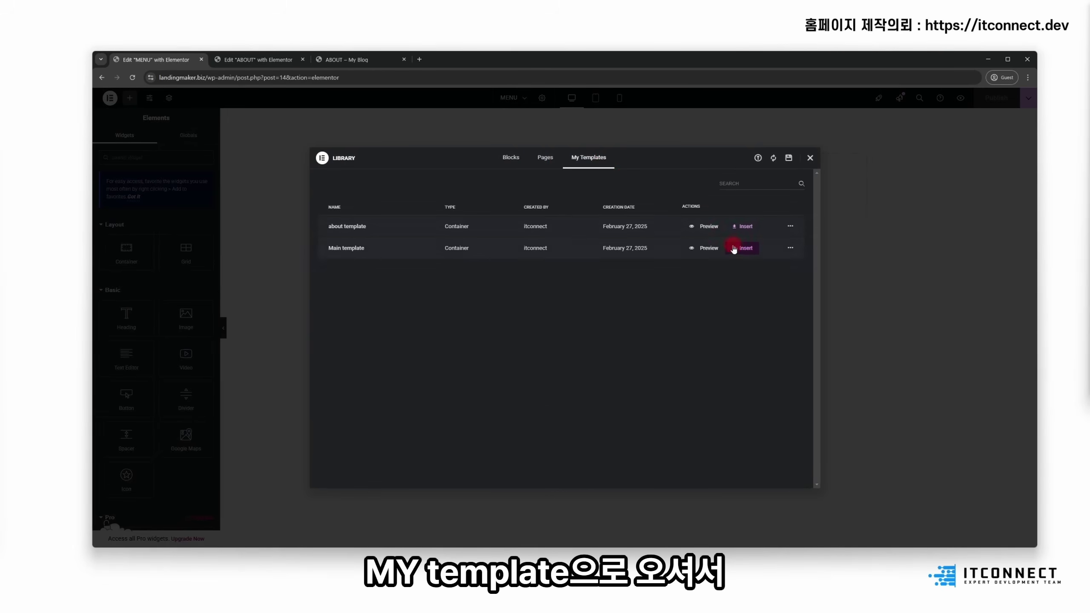
{"action": "left_click", "coordinate": [743, 226]}
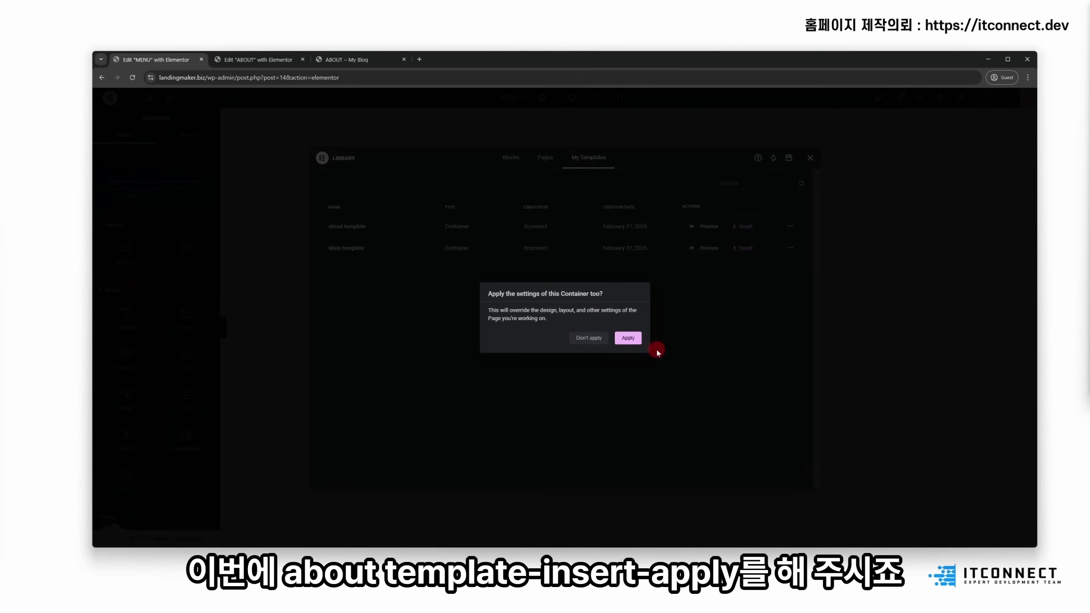
{"action": "left_click", "coordinate": [629, 339]}
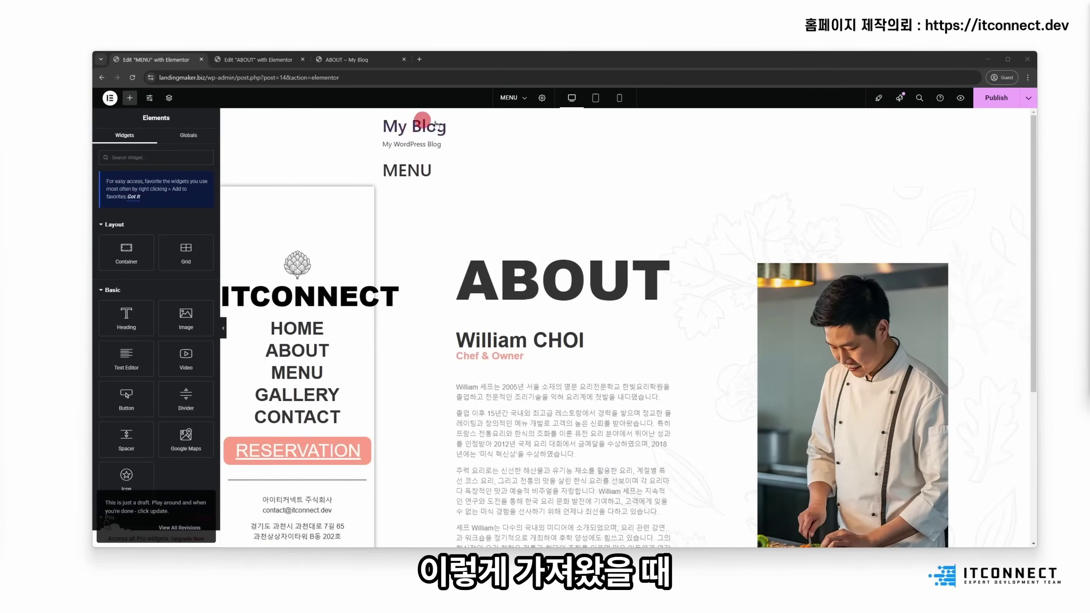
Step: Publish the MENU page and exit to the WordPress page editor
{"action": "left_click", "coordinate": [993, 98]}
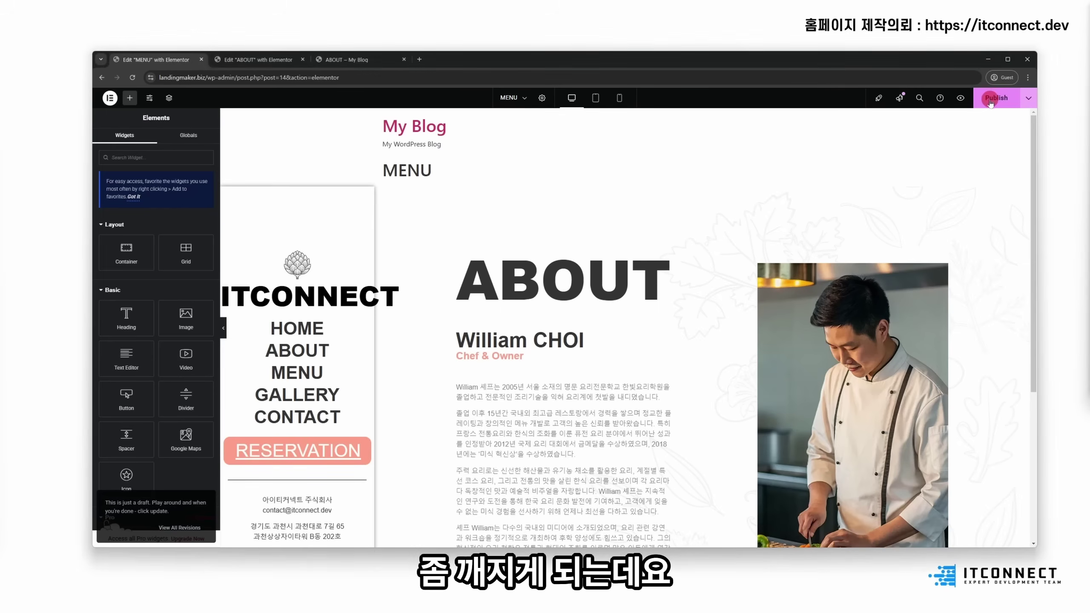
{"action": "left_click", "coordinate": [110, 98]}
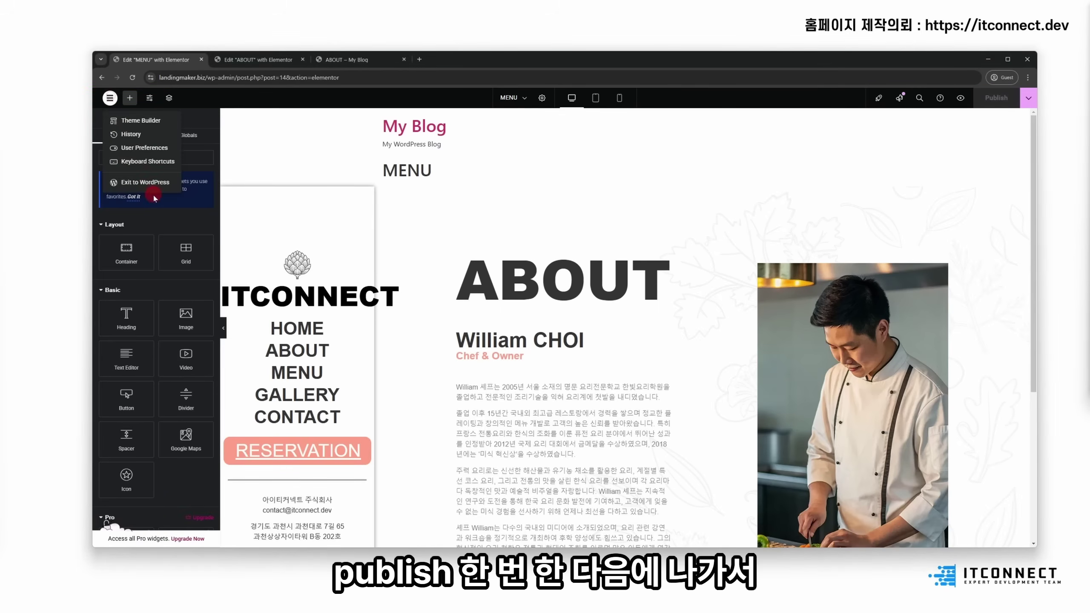
{"action": "left_click", "coordinate": [150, 190]}
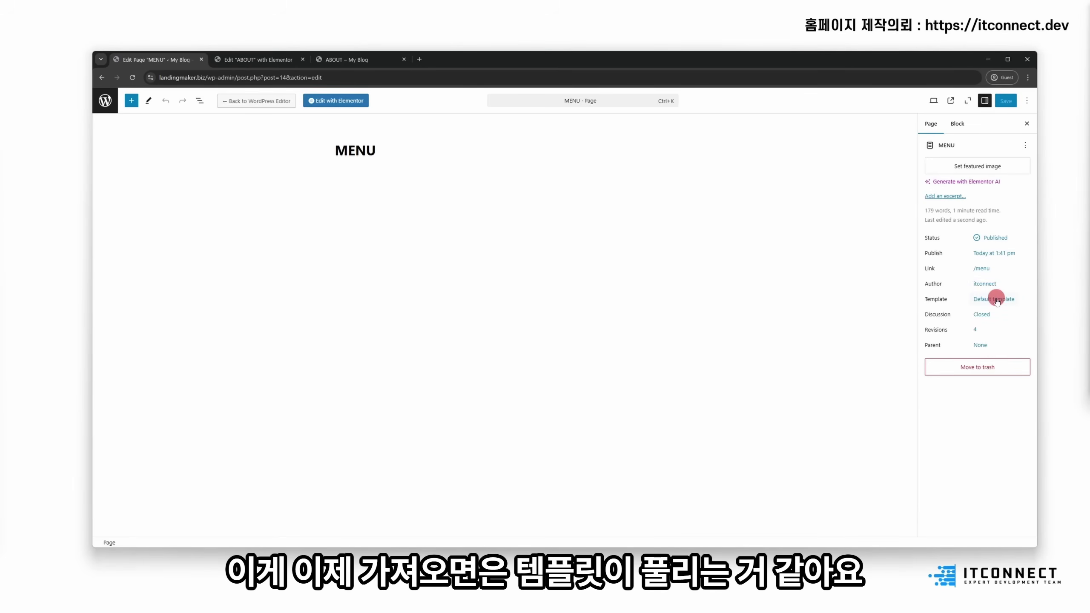
Step: Reset the MENU page's template to Elementor Canvas, save it and reopen the page in the Elementor editor
{"action": "left_click", "coordinate": [996, 301]}
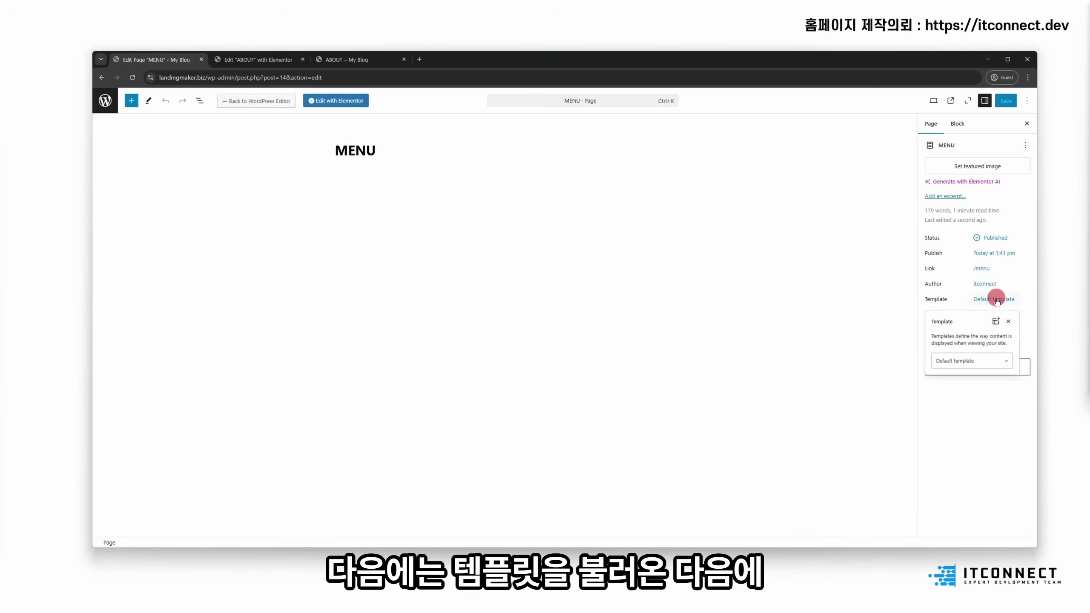
{"action": "left_click", "coordinate": [966, 367]}
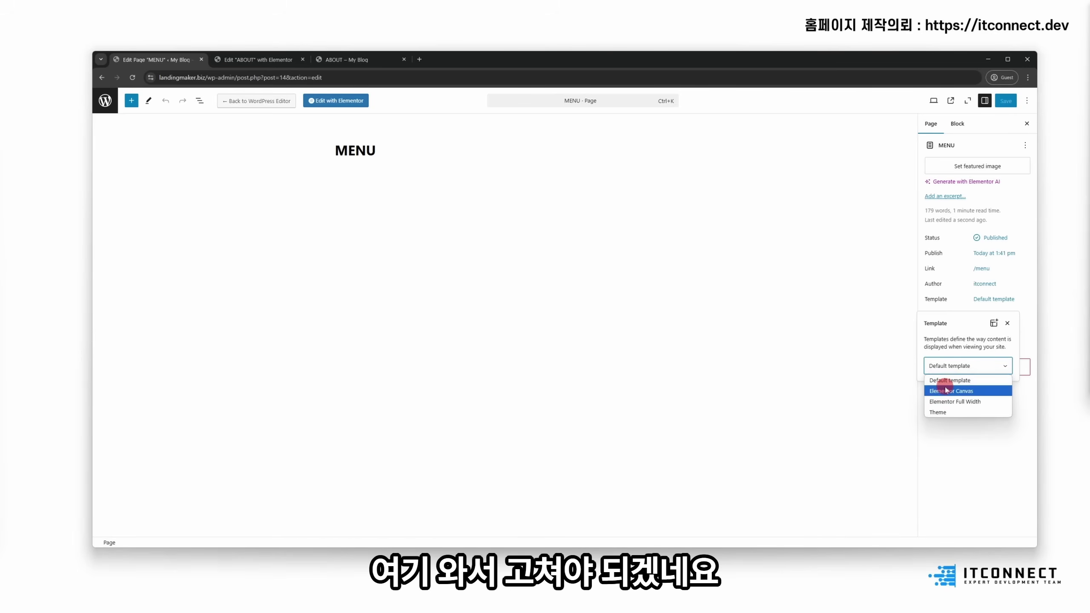
{"action": "left_click", "coordinate": [966, 388]}
{"action": "left_click", "coordinate": [853, 261]}
{"action": "left_click", "coordinate": [1006, 101]}
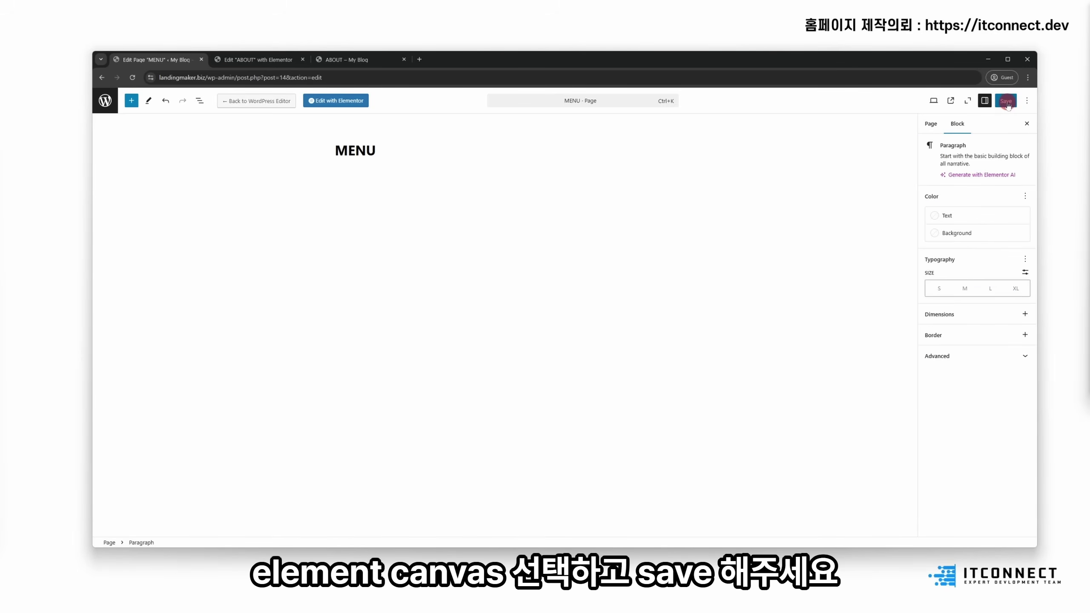
{"action": "left_click", "coordinate": [348, 101]}
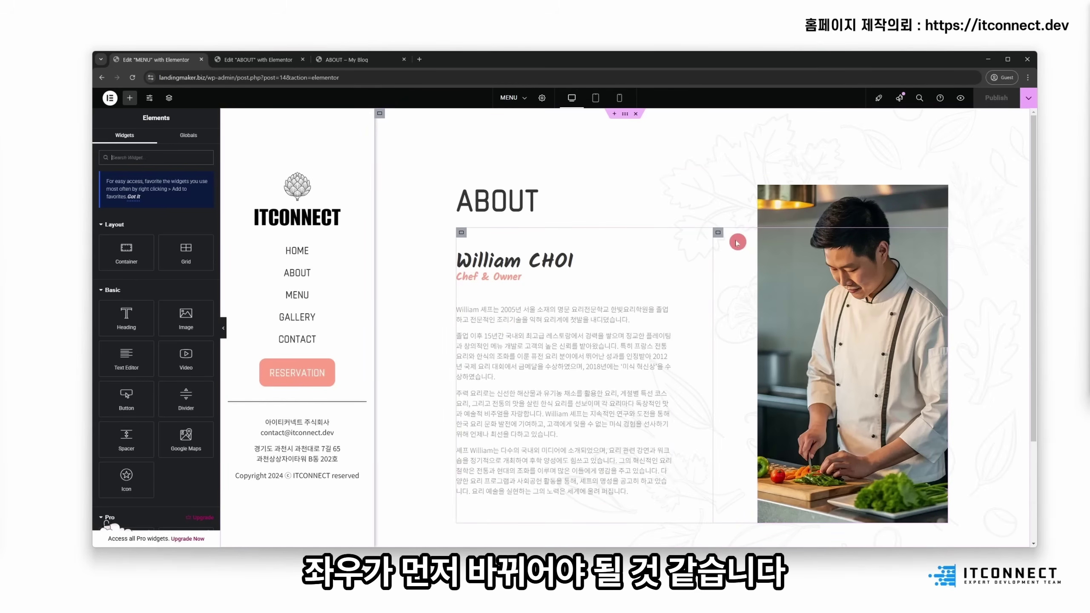
Step: Move the chef image's container in front of the text container and set the image's top margin to 0
{"action": "left_click_drag", "start_coordinate": [718, 233], "coordinate": [459, 243]}
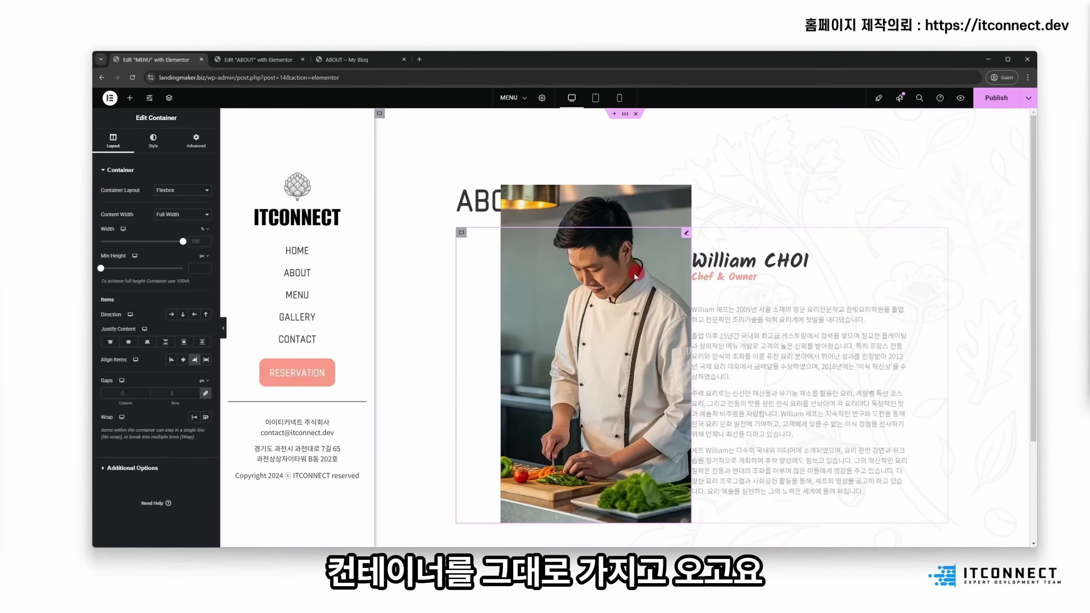
{"action": "left_click", "coordinate": [620, 256]}
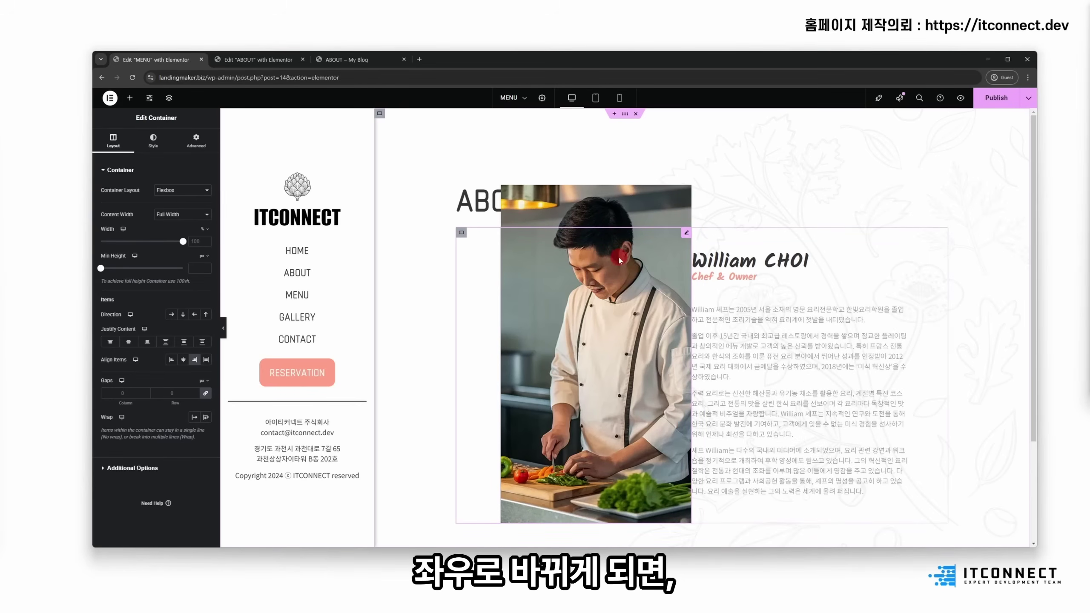
{"action": "left_click", "coordinate": [198, 142]}
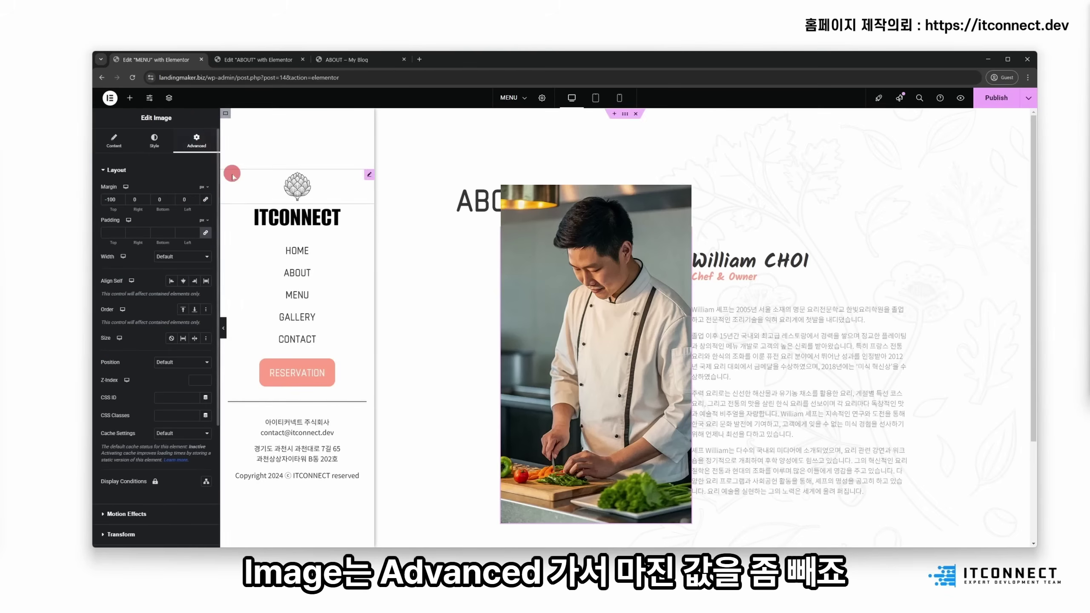
{"action": "left_click", "coordinate": [114, 200]}
{"action": "key", "text": "BackSpace"}
{"action": "key", "text": "BackSpace"}
{"action": "key", "text": "BackSpace"}
{"action": "key", "text": "BackSpace"}
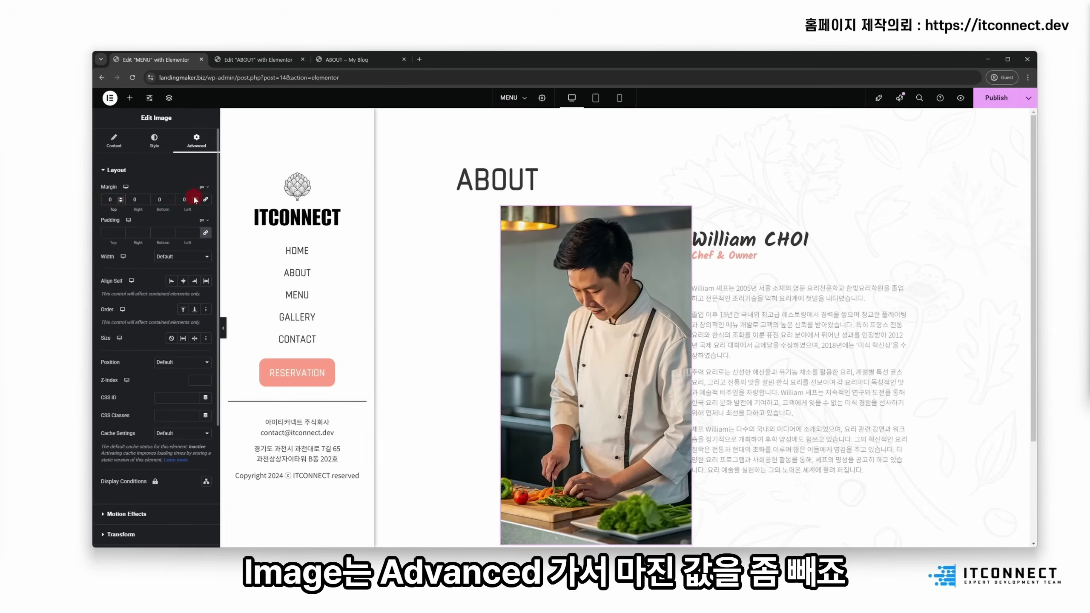
Step: Align the items of the chef image's container to Start and delete the ABOUT heading above it
{"action": "left_click", "coordinate": [460, 211]}
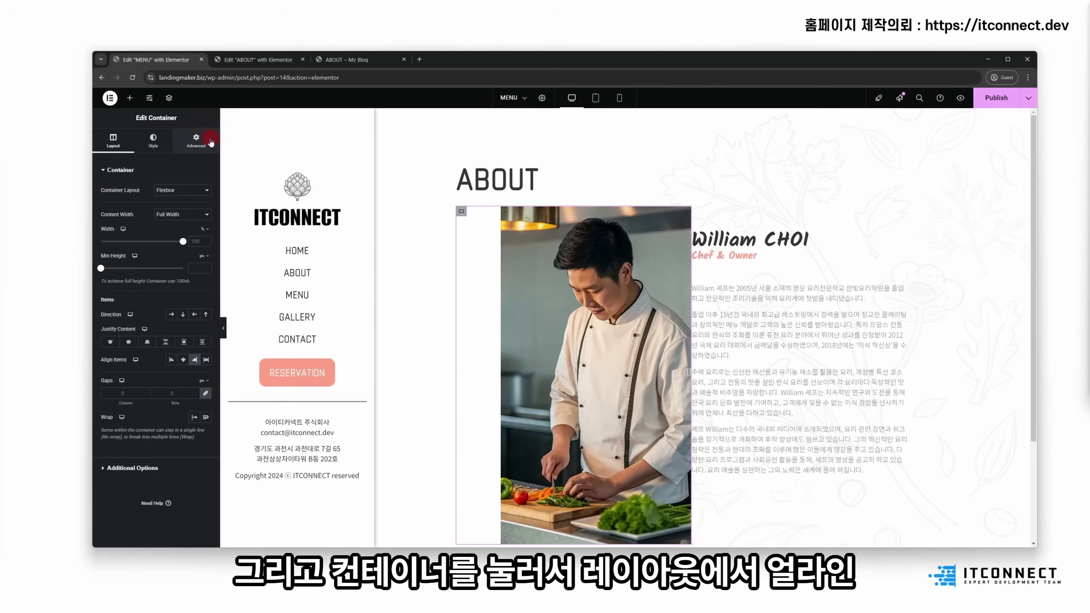
{"action": "left_click", "coordinate": [207, 141]}
{"action": "left_click", "coordinate": [126, 144]}
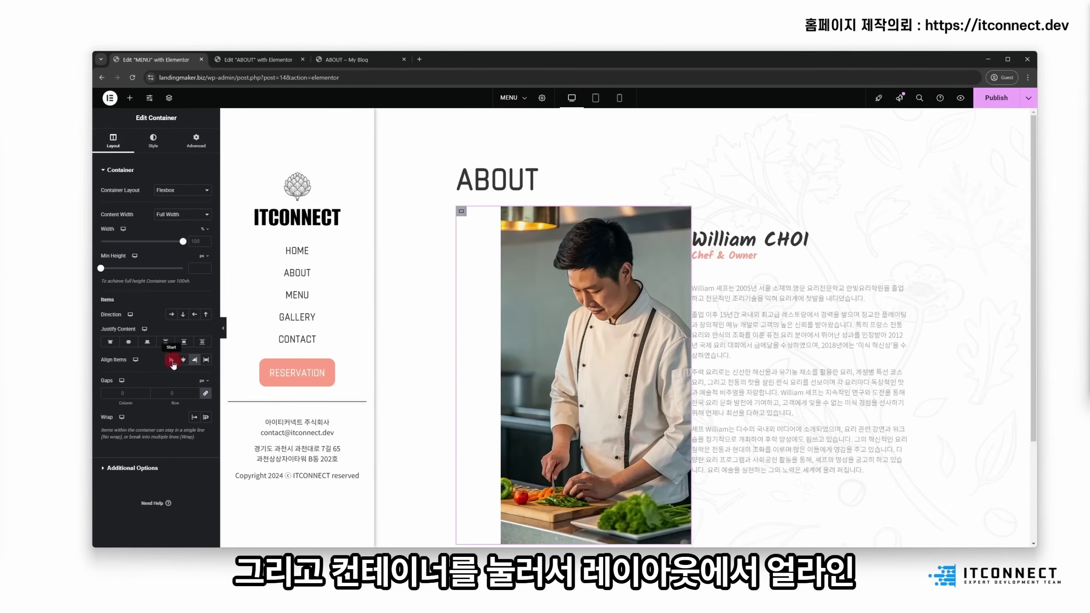
{"action": "left_click", "coordinate": [173, 363]}
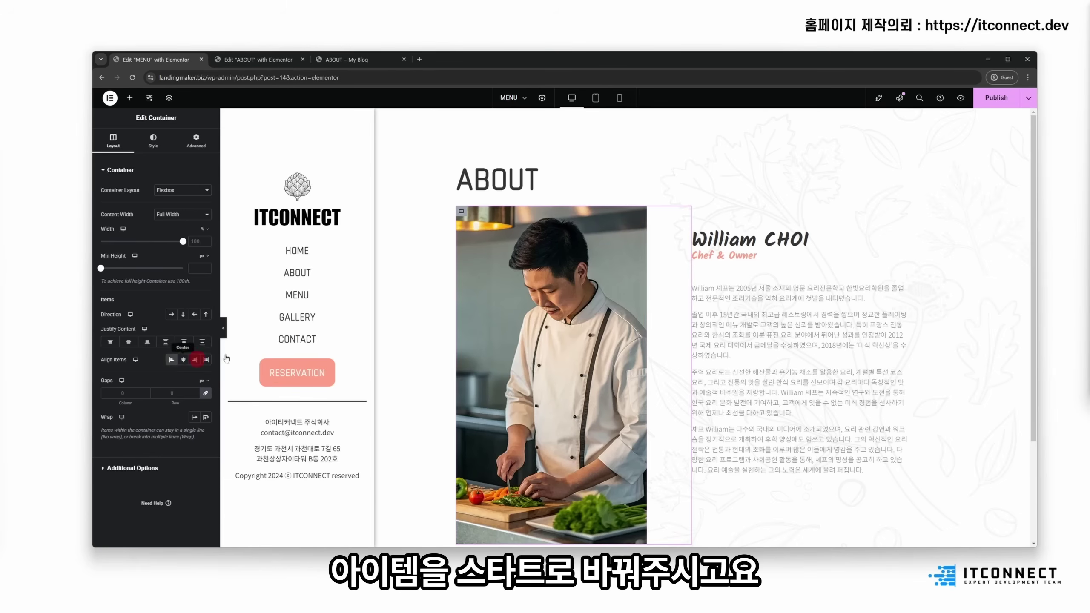
{"action": "left_click", "coordinate": [681, 157]}
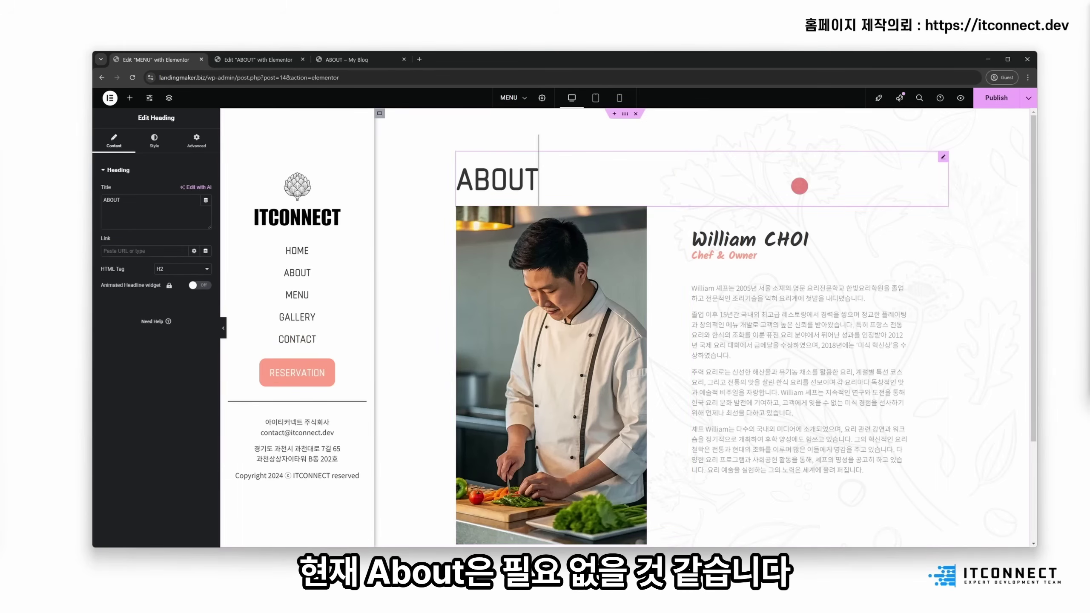
{"action": "key", "text": "Delete"}
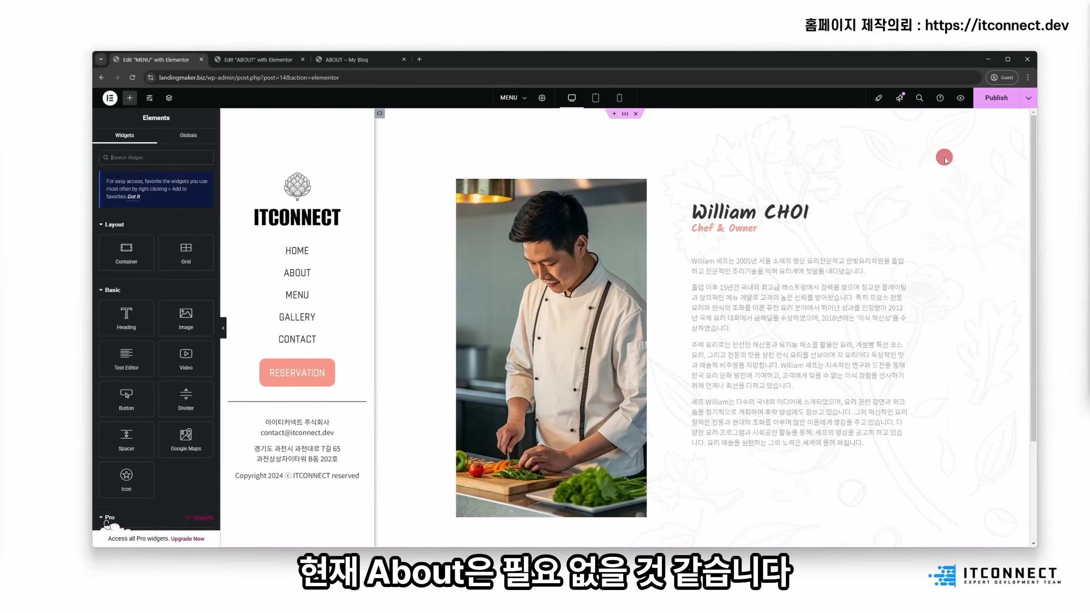
Step: Set the top padding of the inner container holding the chef image and text to 0
{"action": "left_click", "coordinate": [628, 120]}
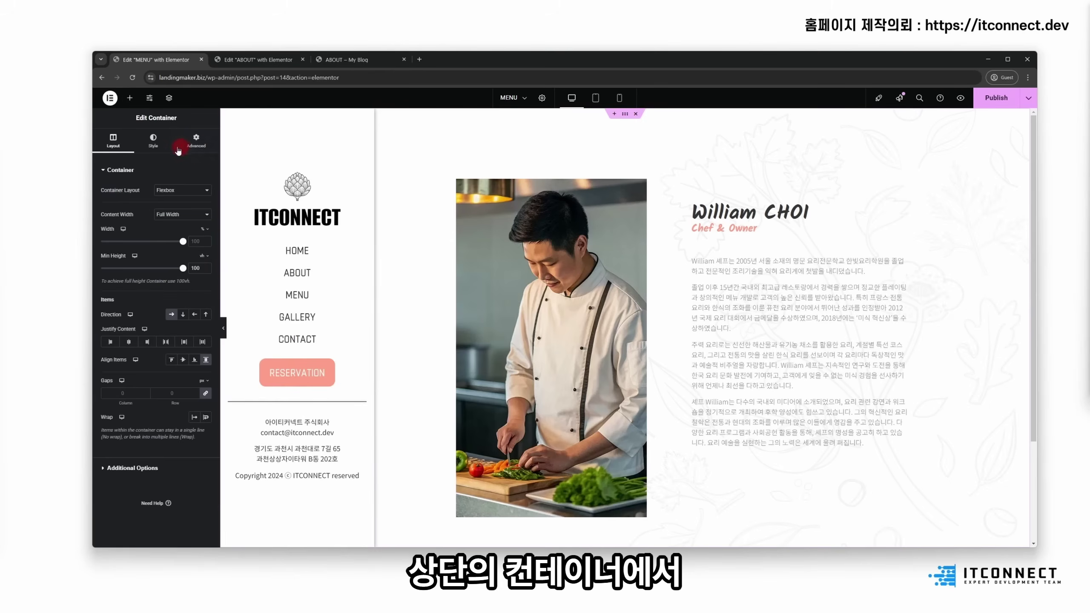
{"action": "left_click", "coordinate": [193, 139]}
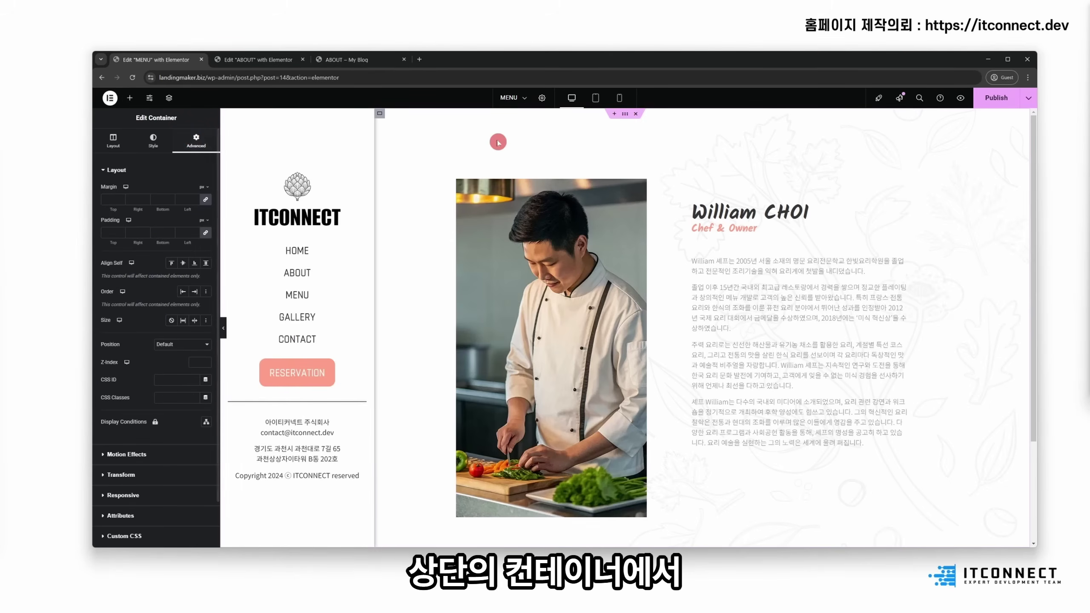
{"action": "left_click", "coordinate": [379, 114]}
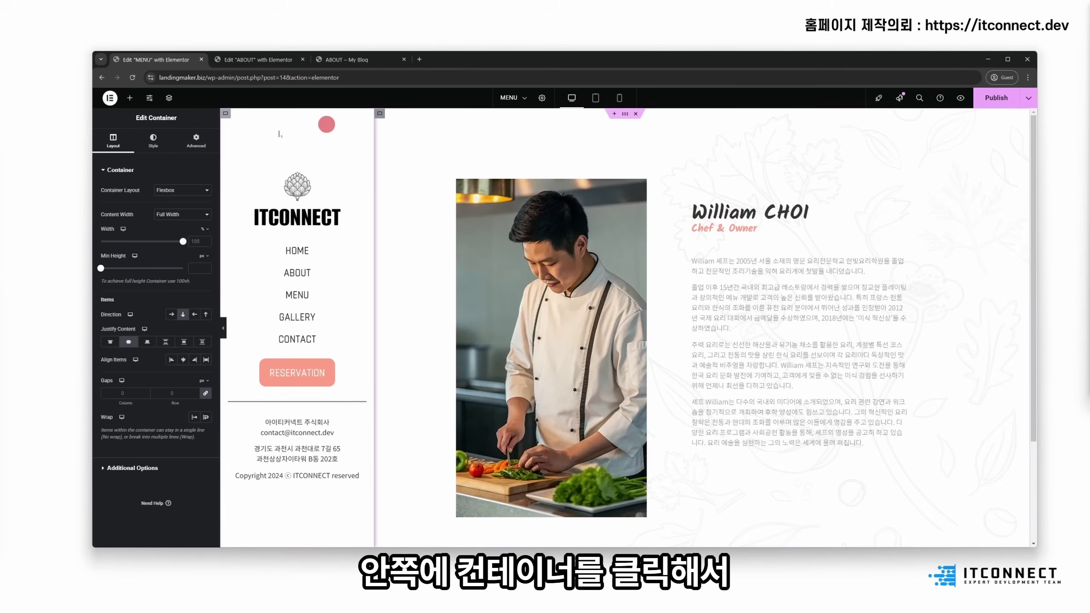
{"action": "left_click", "coordinate": [198, 143]}
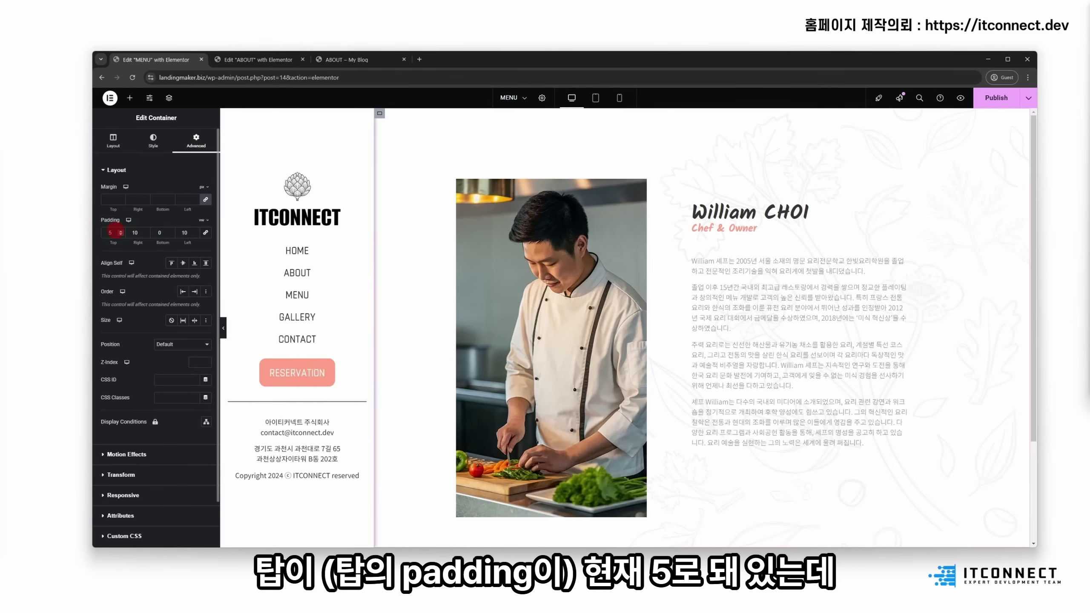
{"action": "left_click", "coordinate": [112, 232]}
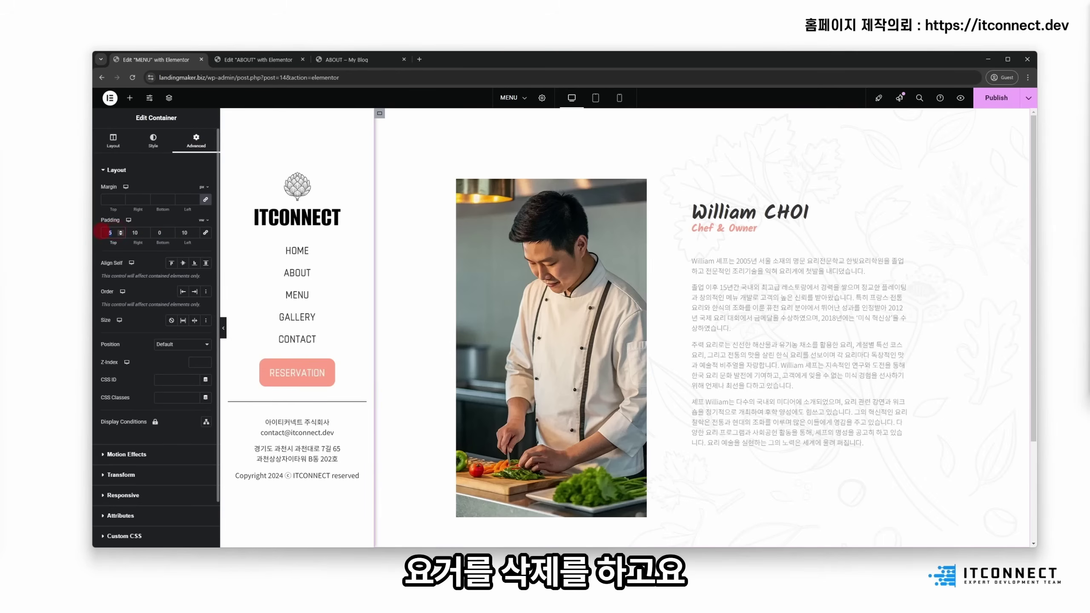
{"action": "key", "text": "BackSpace"}
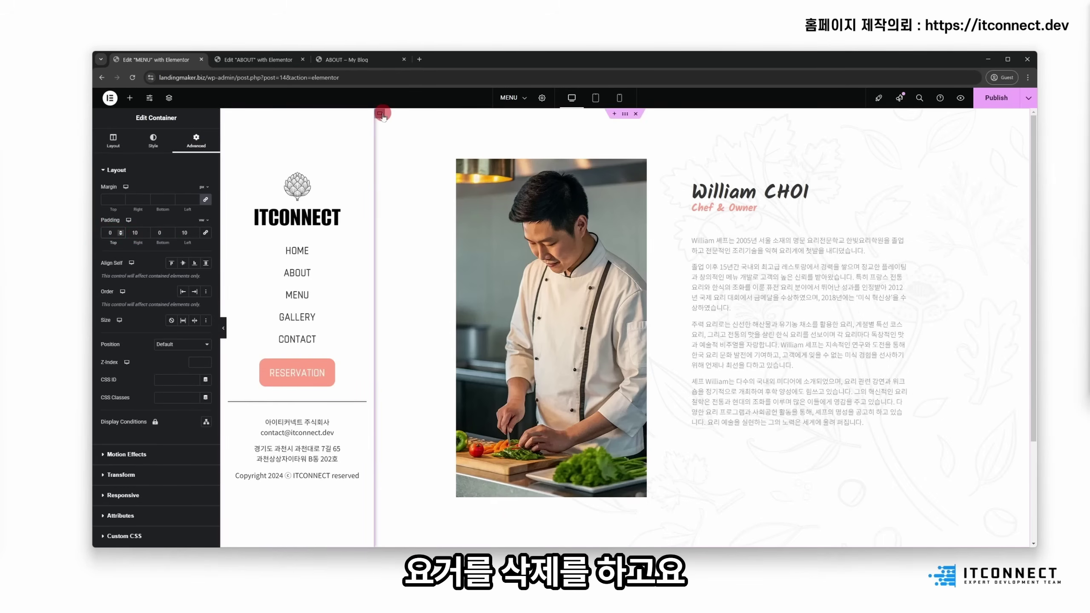
{"action": "left_click", "coordinate": [112, 258]}
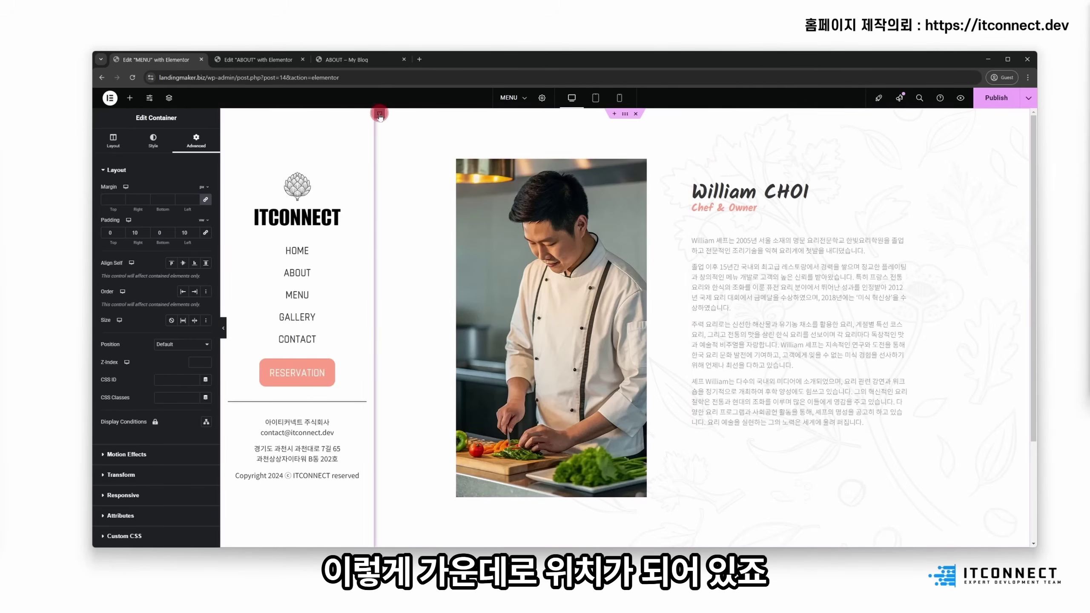
{"action": "left_click", "coordinate": [114, 138]}
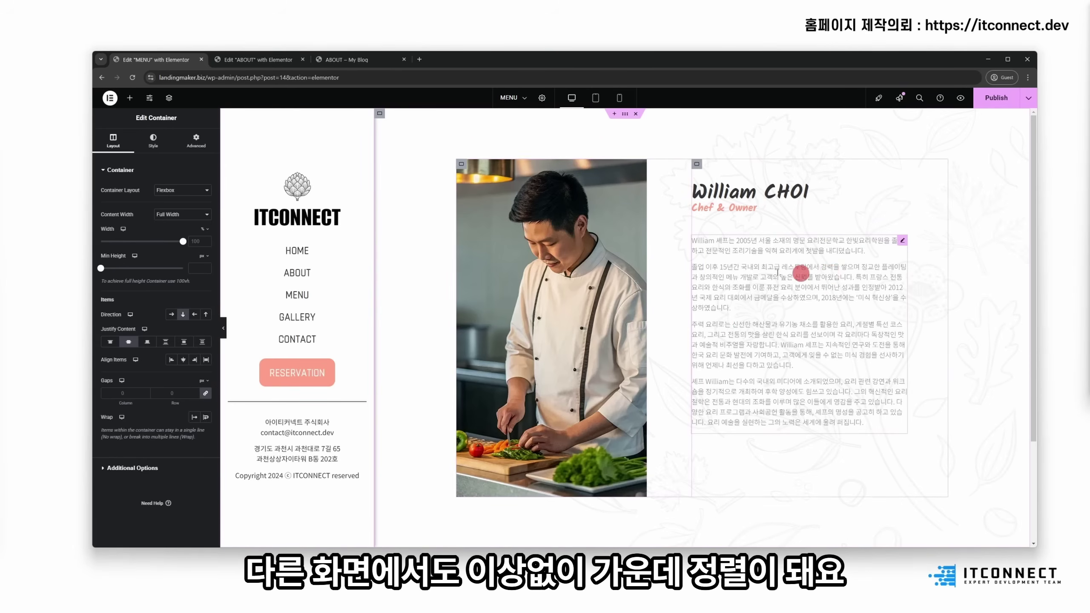
Step: Replace the chef's name in the main heading with "ITCONNECT MENU"
{"action": "left_click", "coordinate": [726, 195]}
{"action": "key", "text": "ctrl+a"}
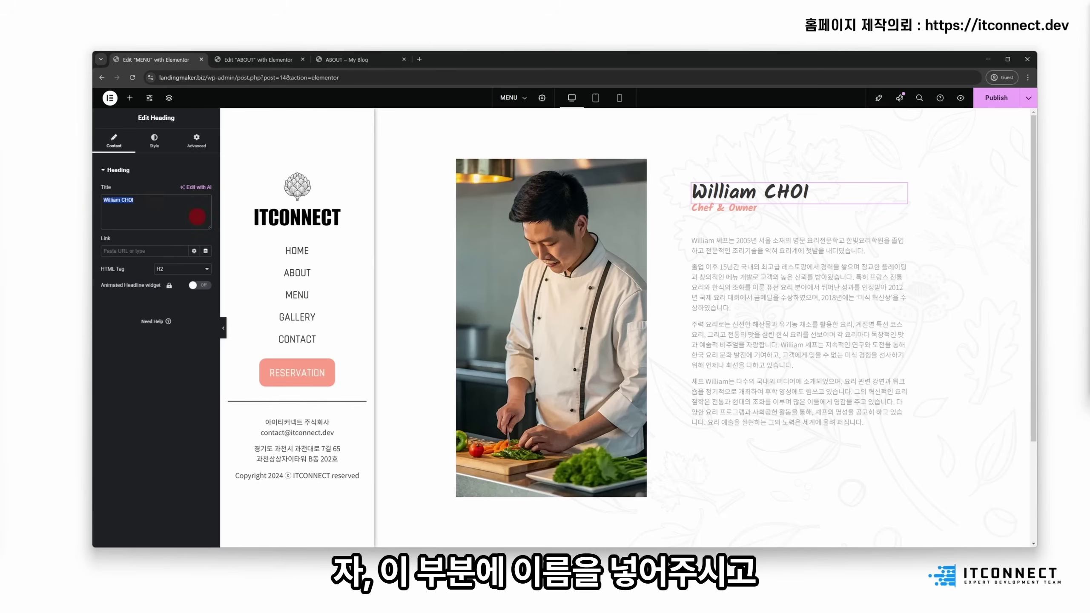
{"action": "type", "text": "ITCONNECT MENU"}
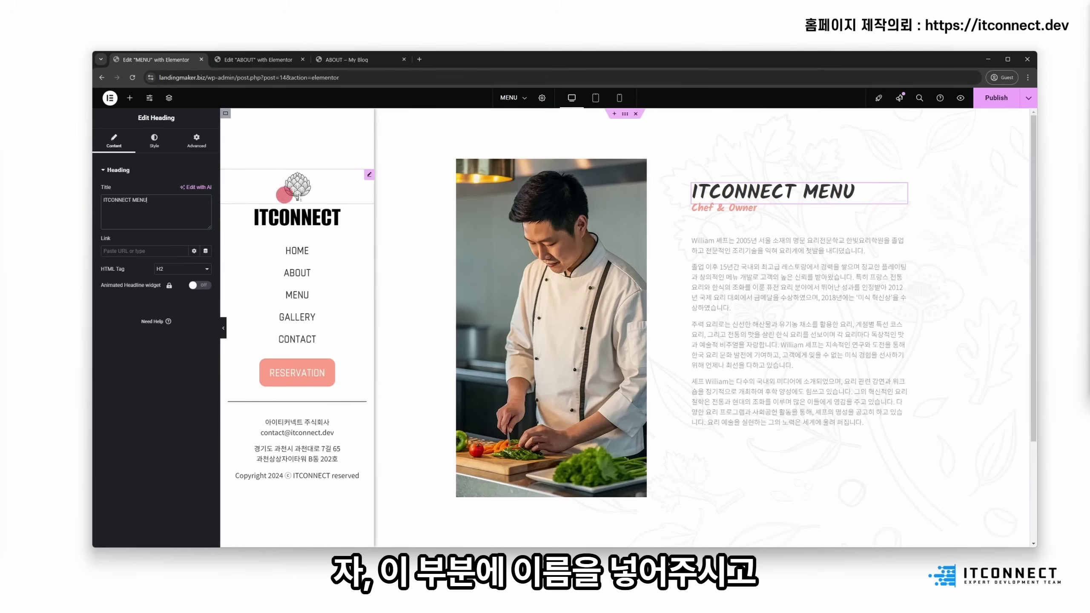
Step: Find the Tabs widget by searching "tab" and place it between the Chef & Owner subheading and the biography text
{"action": "left_click", "coordinate": [128, 98]}
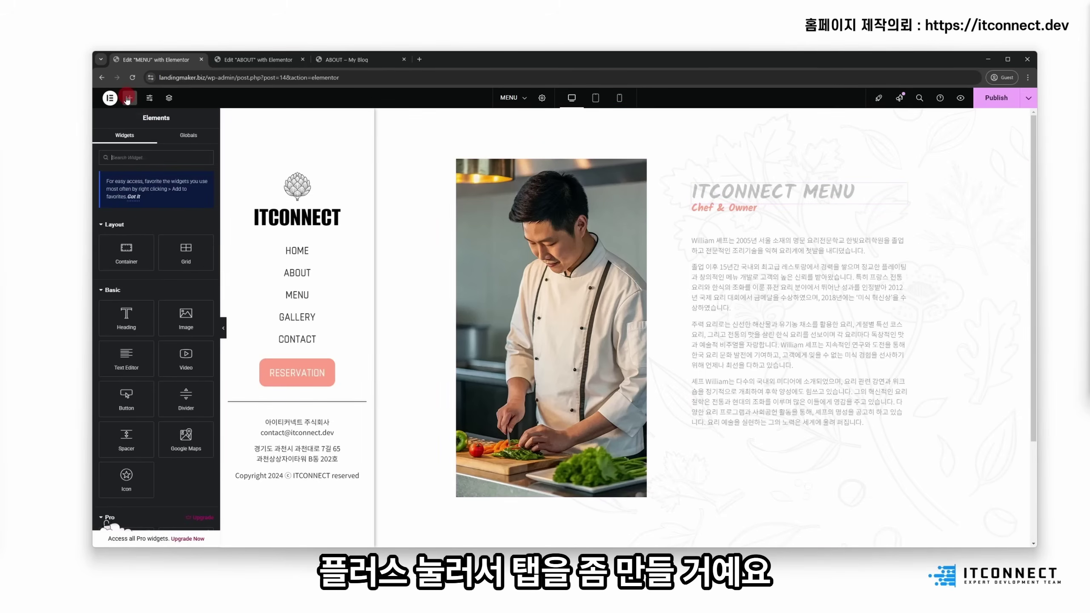
{"action": "scroll", "coordinate": [152, 245], "scroll_direction": "down", "scroll_amount": 3}
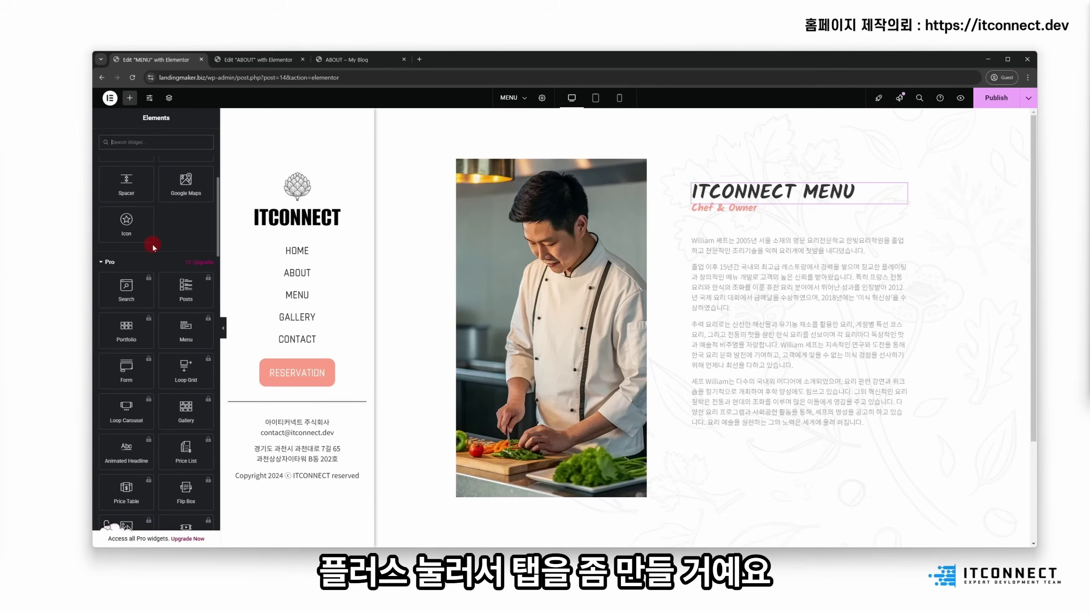
{"action": "scroll", "coordinate": [153, 244], "scroll_direction": "up", "scroll_amount": 5}
{"action": "left_click", "coordinate": [139, 143]}
{"action": "type", "text": "tab"}
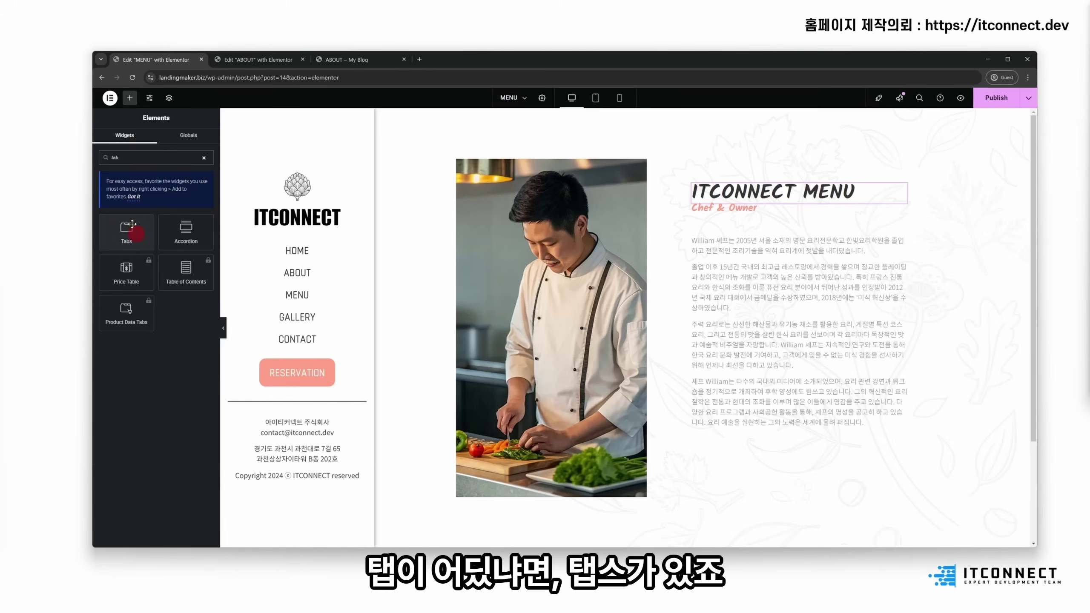
{"action": "left_click_drag", "start_coordinate": [143, 232], "coordinate": [826, 225]}
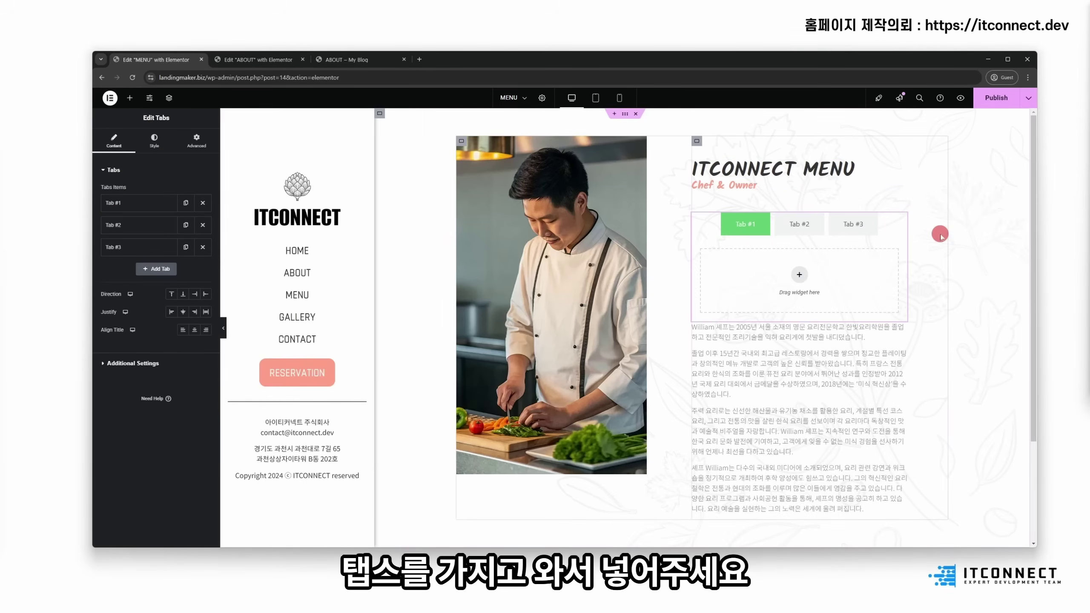
Step: Delete the chef's biography text and the Chef & Owner subheading around the Tabs widget
{"action": "left_click", "coordinate": [903, 328]}
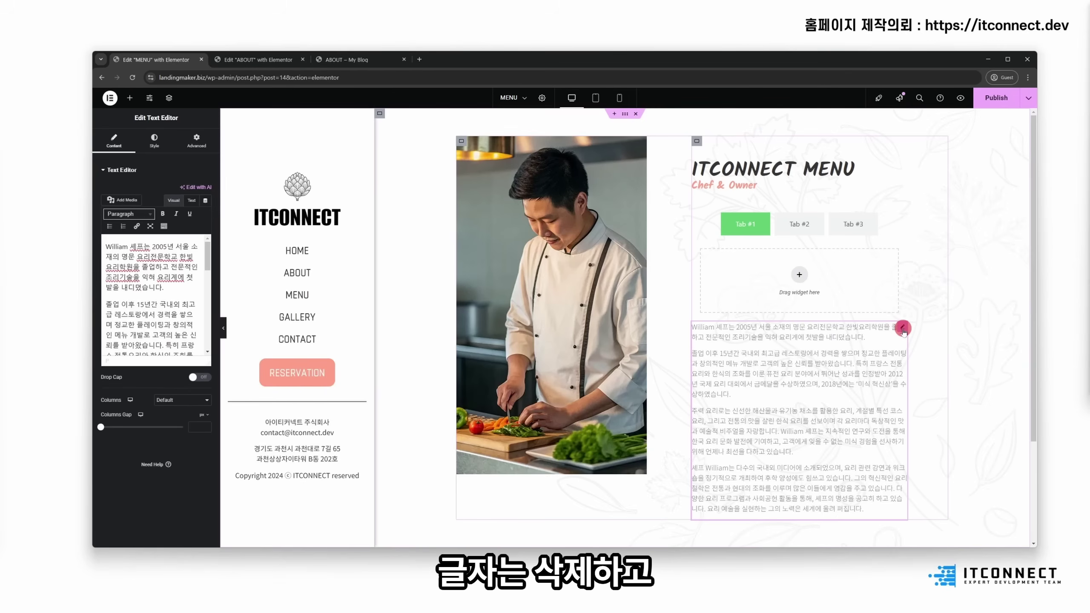
{"action": "right_click", "coordinate": [913, 328]}
{"action": "left_click", "coordinate": [920, 513]}
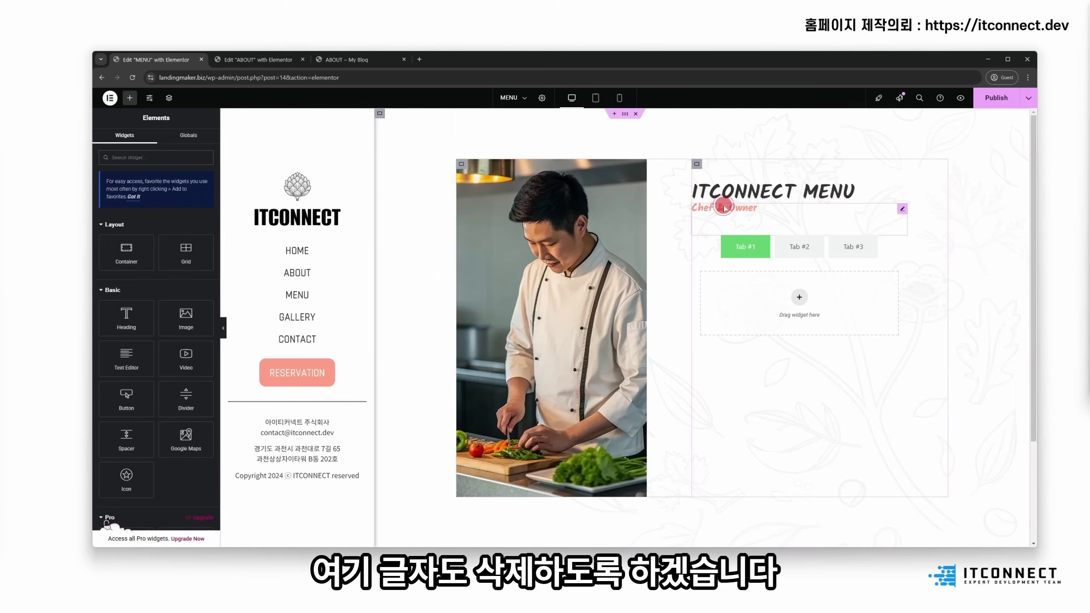
{"action": "left_click", "coordinate": [724, 208]}
{"action": "left_click", "coordinate": [906, 210]}
{"action": "key", "text": "Delete"}
Step: Set both the justification and the title alignment of the Tabs widget to Start
{"action": "left_click", "coordinate": [845, 217]}
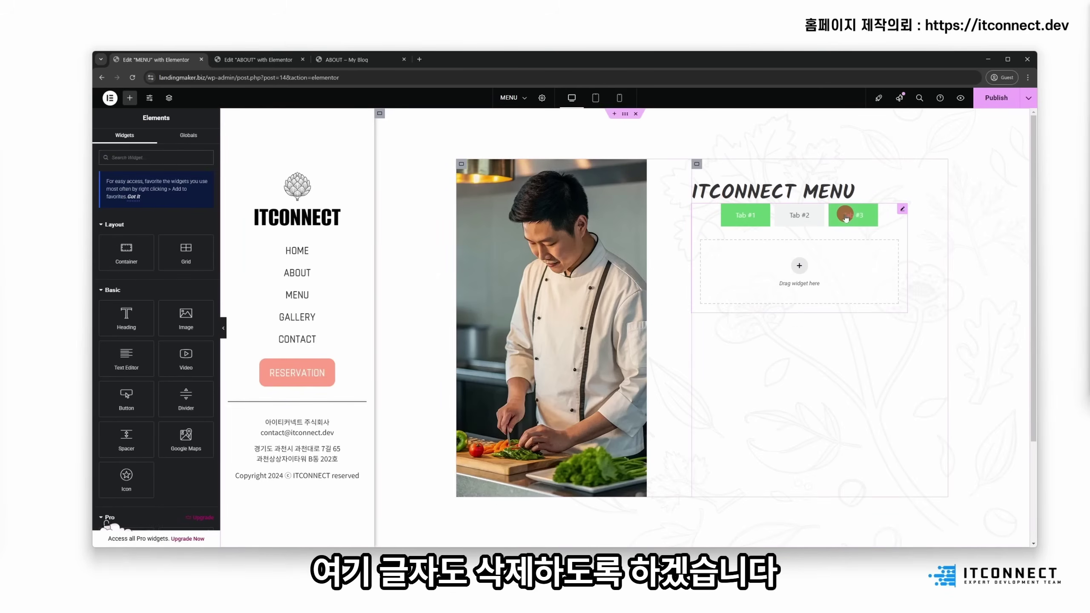
{"action": "left_click", "coordinate": [903, 209]}
{"action": "left_click", "coordinate": [808, 215]}
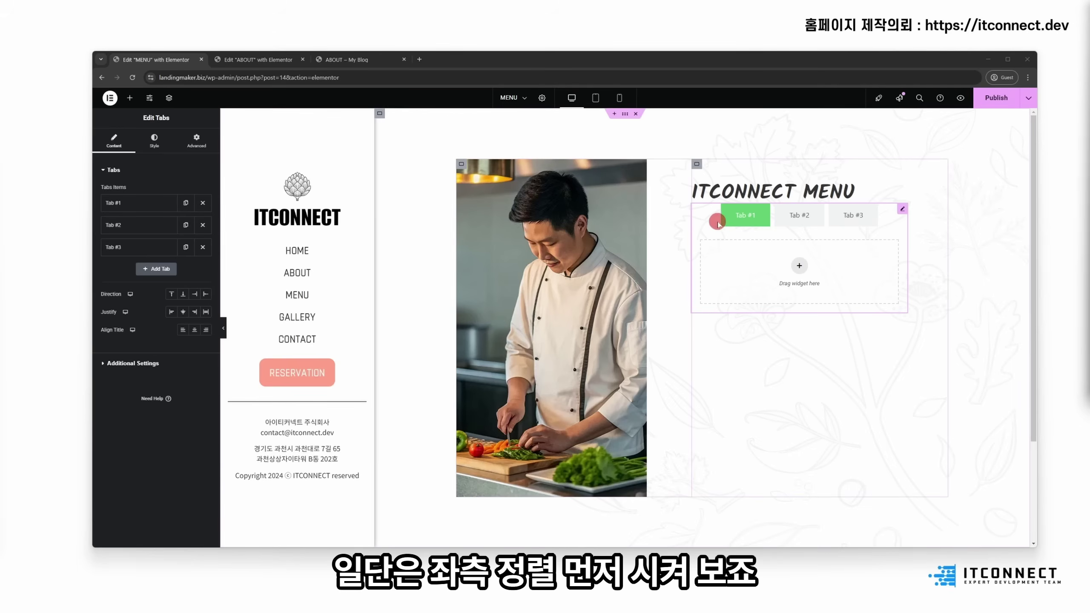
{"action": "left_click", "coordinate": [902, 206]}
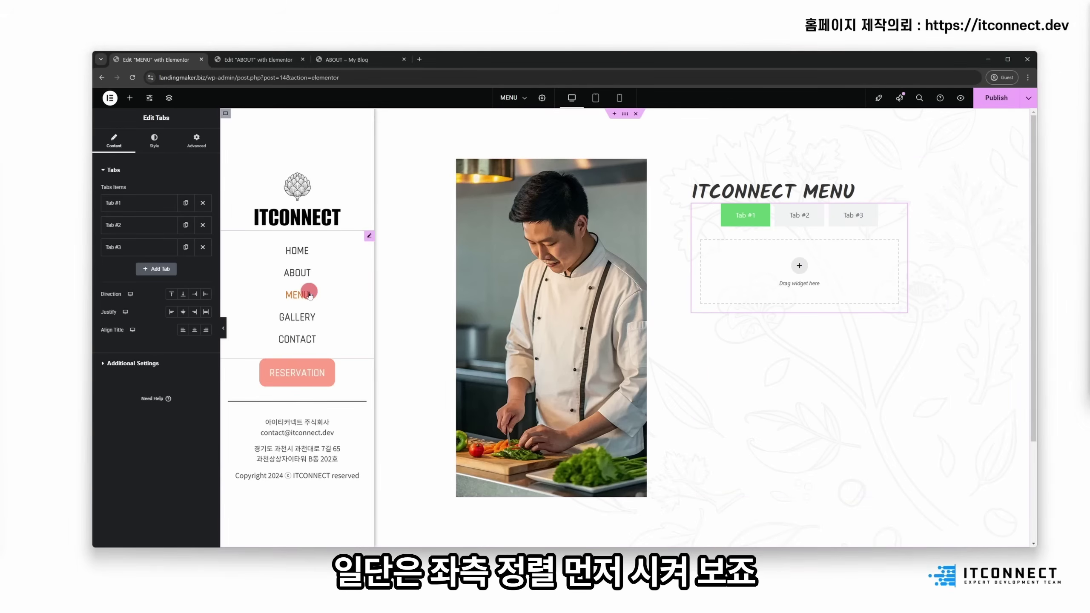
{"action": "left_click", "coordinate": [170, 313]}
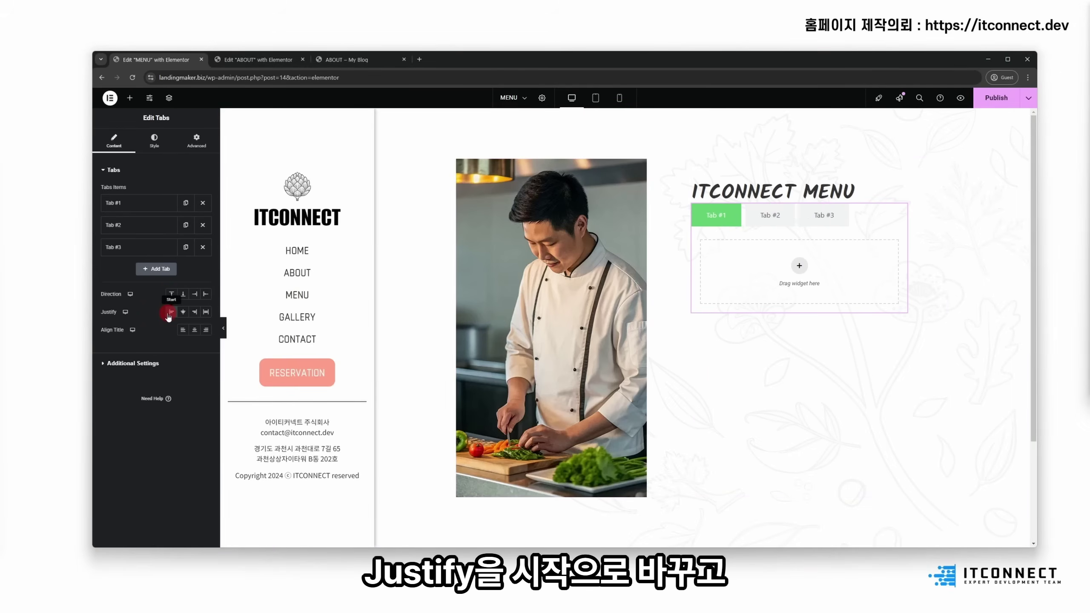
{"action": "left_click", "coordinate": [182, 330]}
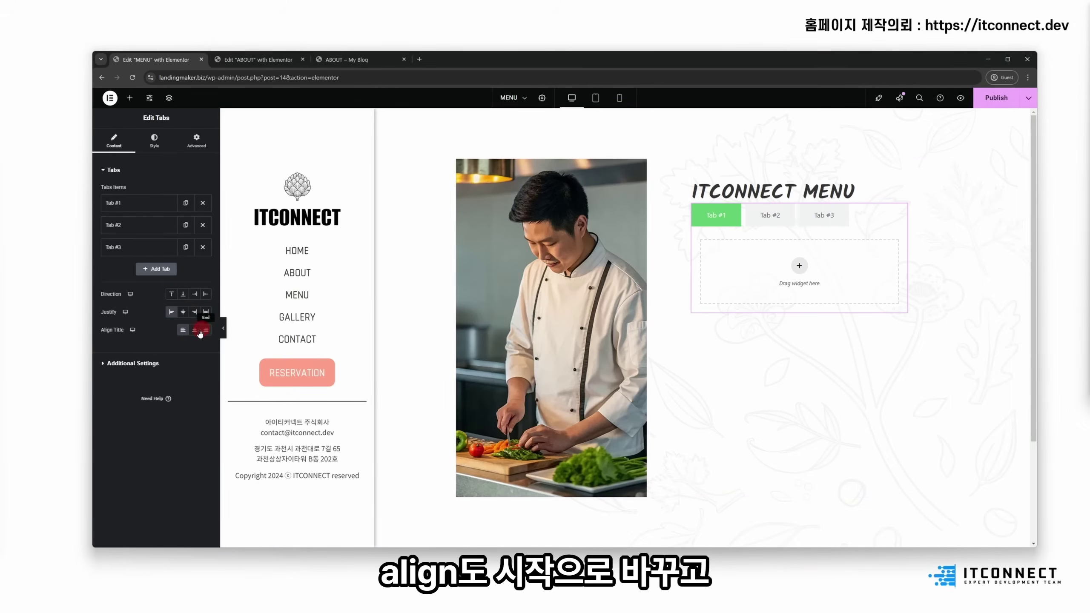
Step: Set the gap between the tabs to 50 px
{"action": "left_click", "coordinate": [161, 146]}
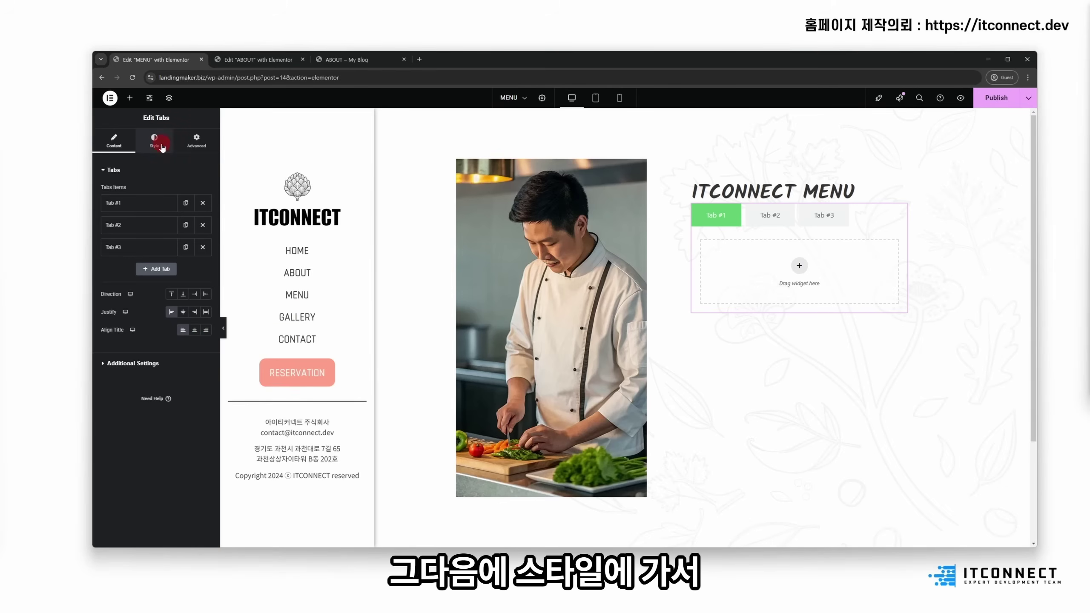
{"action": "left_click", "coordinate": [196, 199]}
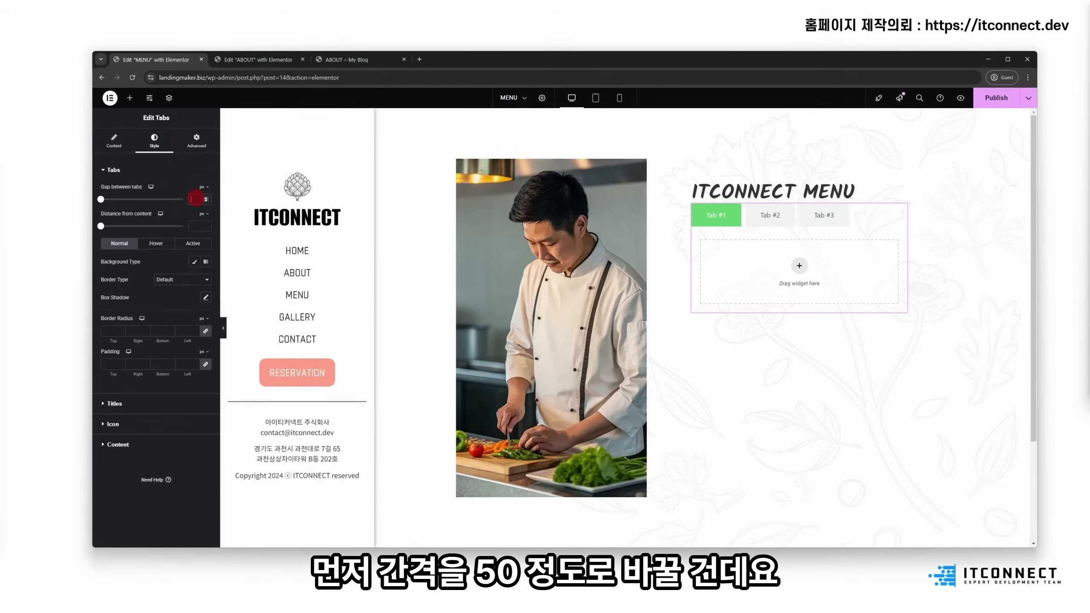
{"action": "type", "text": "50"}
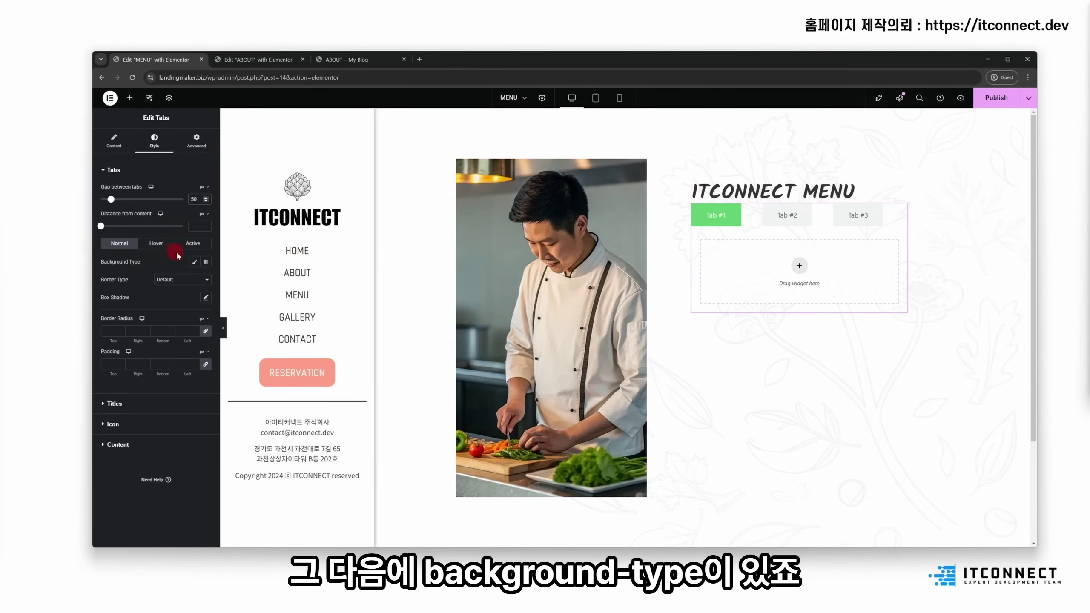
Step: Give the tabs a classic background in the Normal state with the fully transparent white #FFFFFF00
{"action": "left_click", "coordinate": [193, 261]}
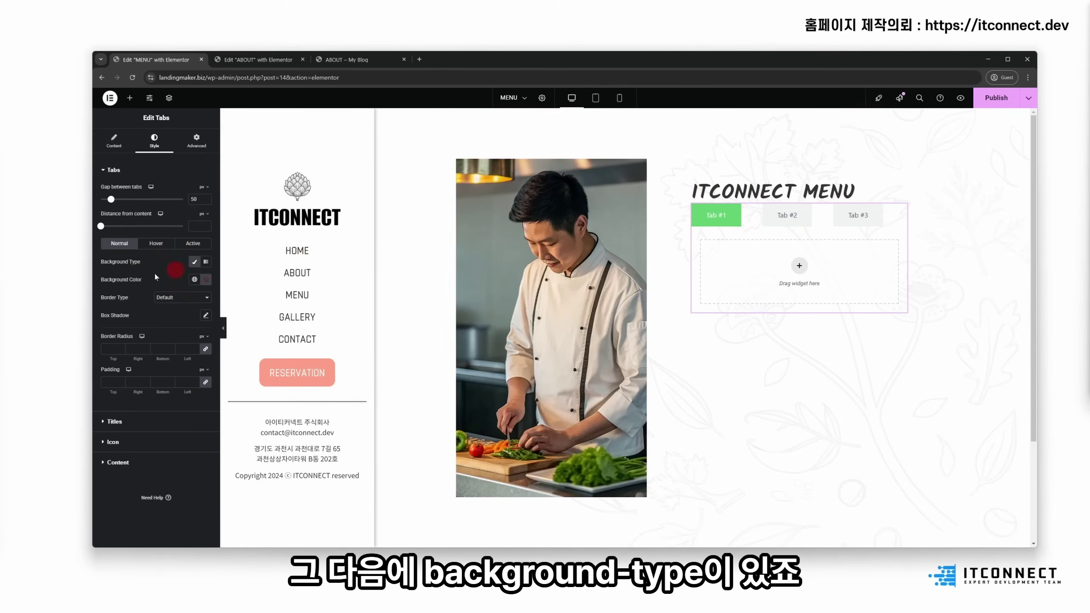
{"action": "left_click", "coordinate": [197, 279]}
{"action": "left_click_drag", "start_coordinate": [207, 328], "coordinate": [247, 323]}
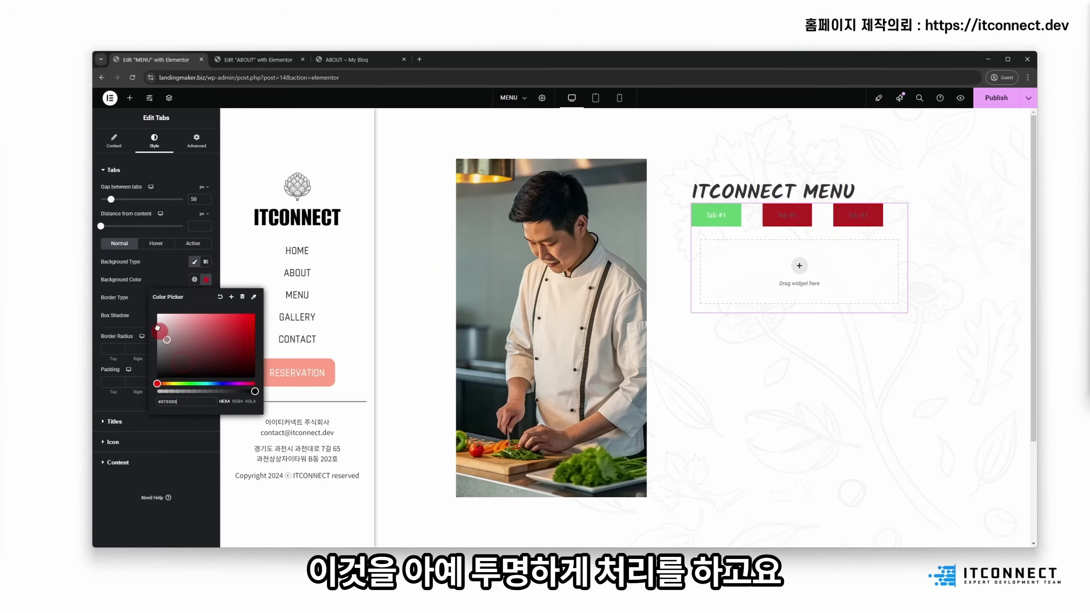
{"action": "left_click_drag", "start_coordinate": [162, 333], "coordinate": [156, 312]}
{"action": "left_click_drag", "start_coordinate": [254, 392], "coordinate": [142, 392]}
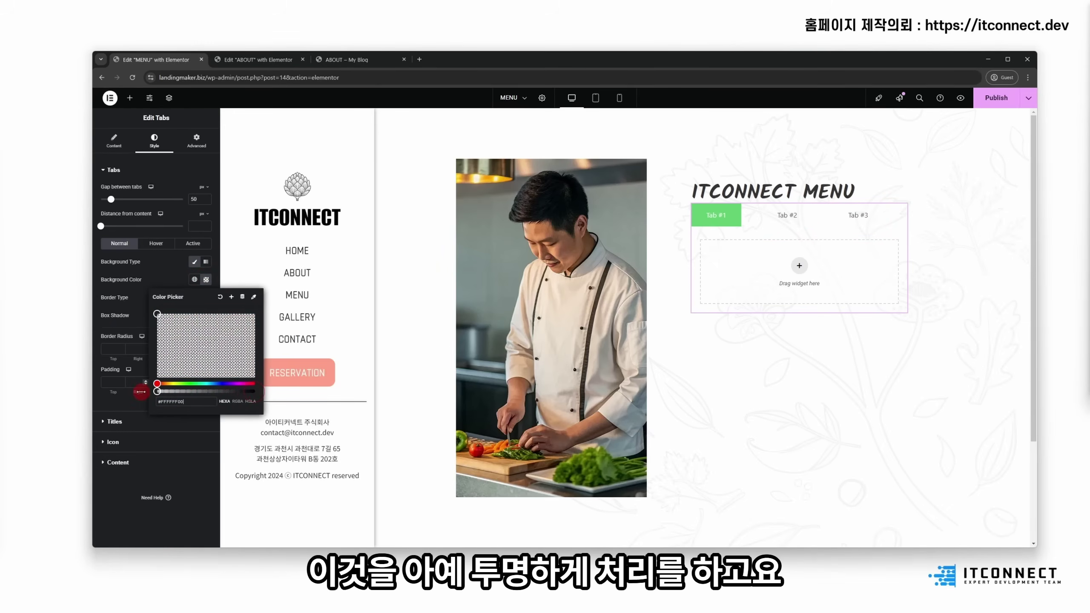
{"action": "left_click", "coordinate": [133, 501]}
Step: Change the tabs' Hover background color to fully transparent white
{"action": "left_click", "coordinate": [163, 246]}
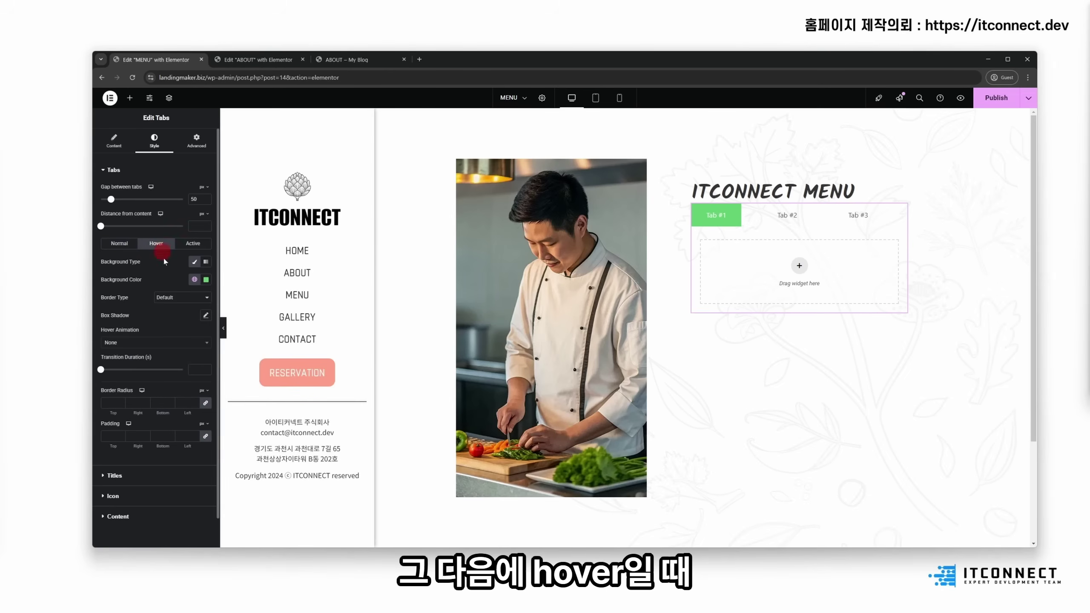
{"action": "left_click", "coordinate": [205, 283]}
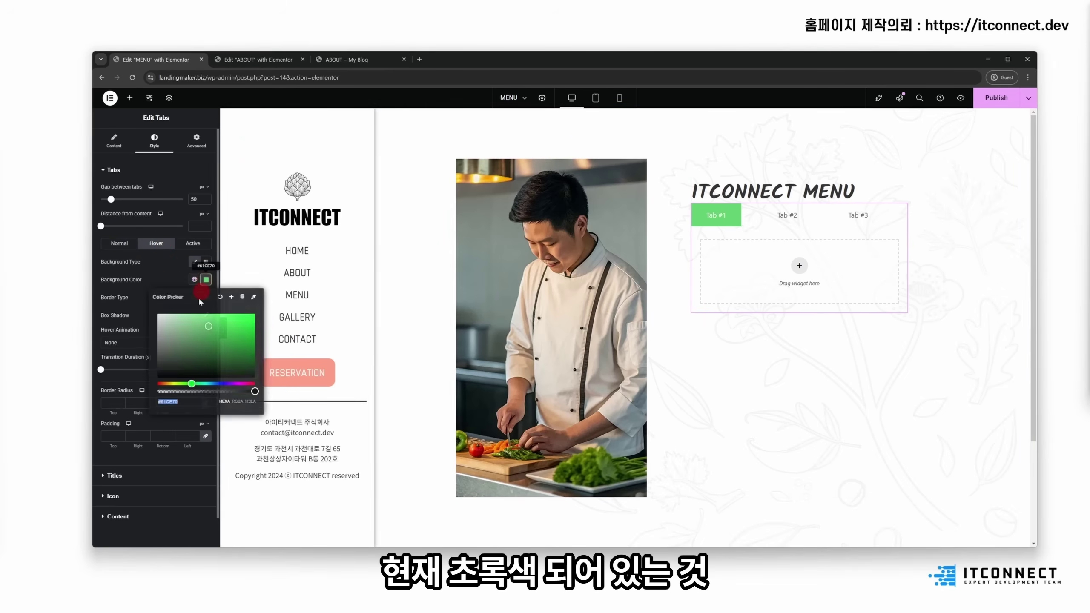
{"action": "left_click_drag", "start_coordinate": [162, 322], "coordinate": [155, 312]}
{"action": "left_click_drag", "start_coordinate": [170, 393], "coordinate": [135, 391]}
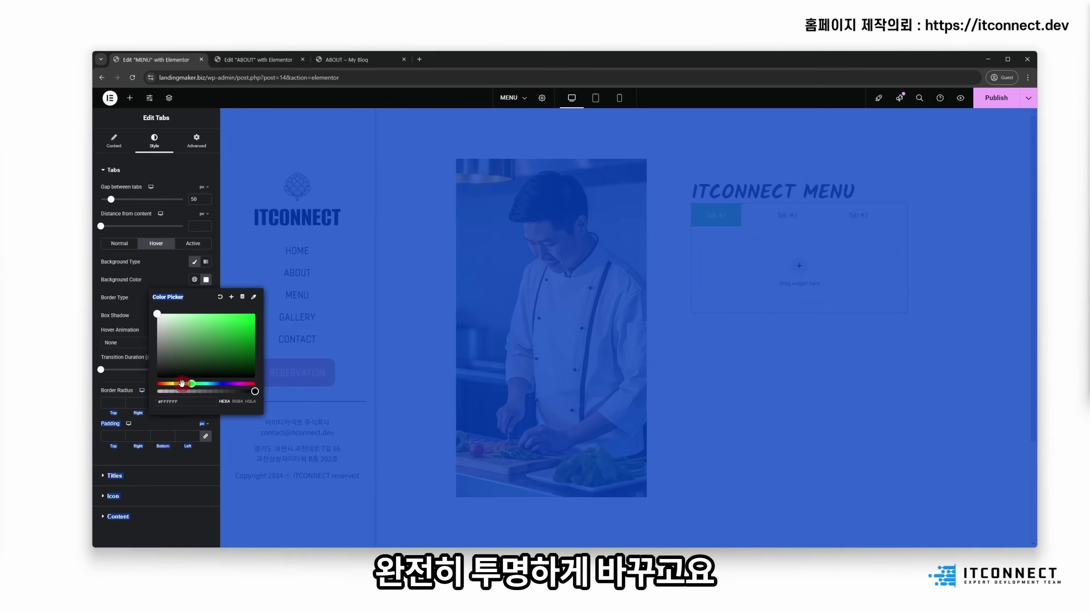
Step: Change the tabs' Active background color to the fully transparent white #FFFFFF00 and check the tabs on the page
{"action": "left_click", "coordinate": [209, 248]}
{"action": "left_click", "coordinate": [206, 281]}
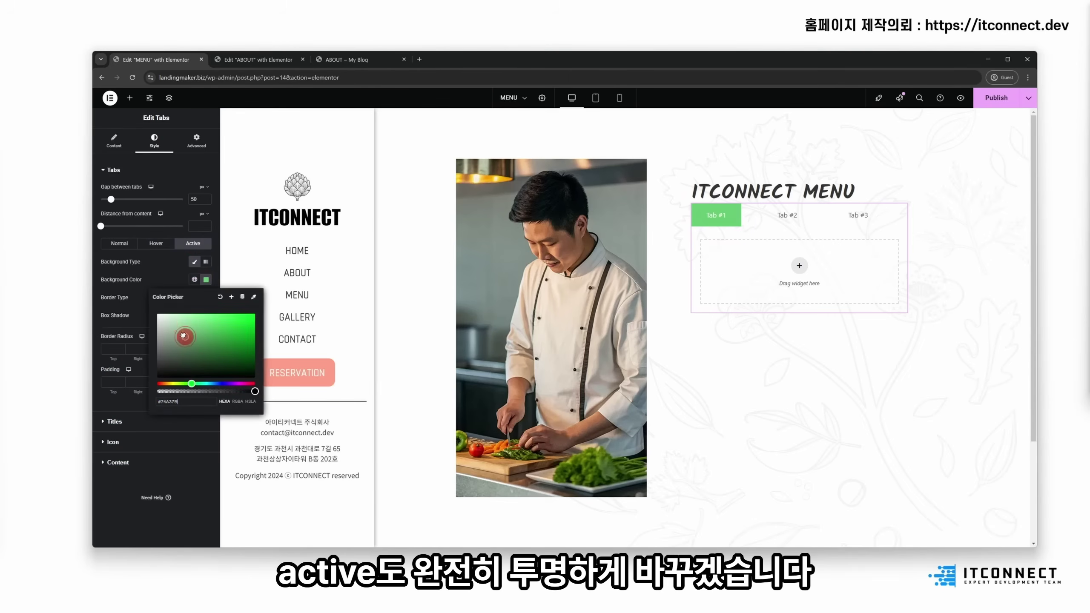
{"action": "left_click_drag", "start_coordinate": [182, 336], "coordinate": [157, 314]}
{"action": "left_click_drag", "start_coordinate": [166, 393], "coordinate": [155, 392]}
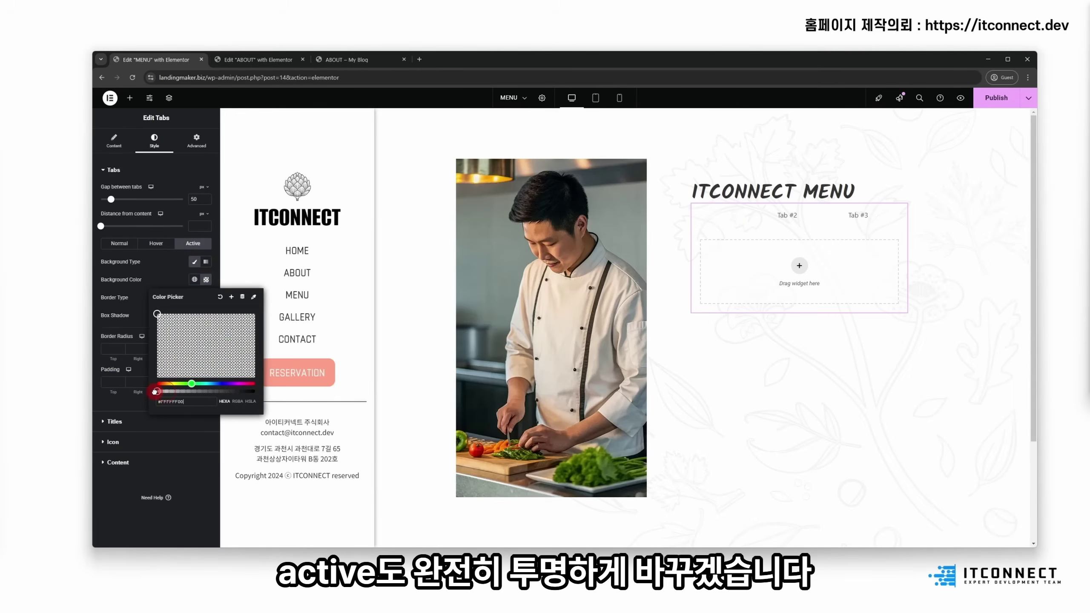
{"action": "left_click", "coordinate": [113, 532]}
{"action": "left_click", "coordinate": [720, 211]}
{"action": "left_click", "coordinate": [804, 217]}
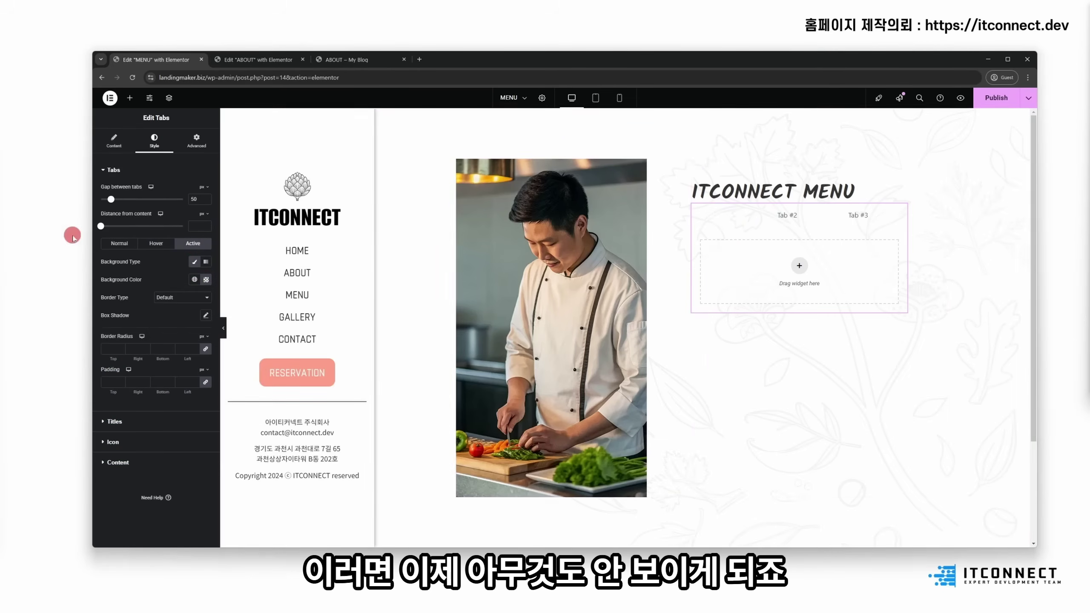
Step: Set the tab titles' Normal text color to black (#000000)
{"action": "left_click", "coordinate": [110, 420]}
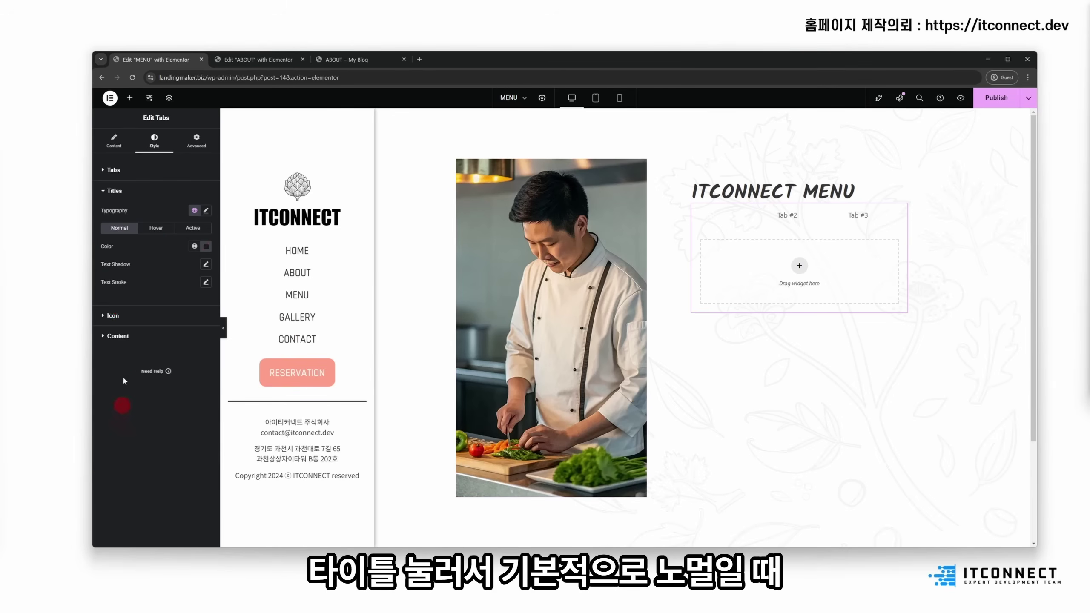
{"action": "left_click", "coordinate": [203, 247]}
{"action": "left_click", "coordinate": [167, 341]}
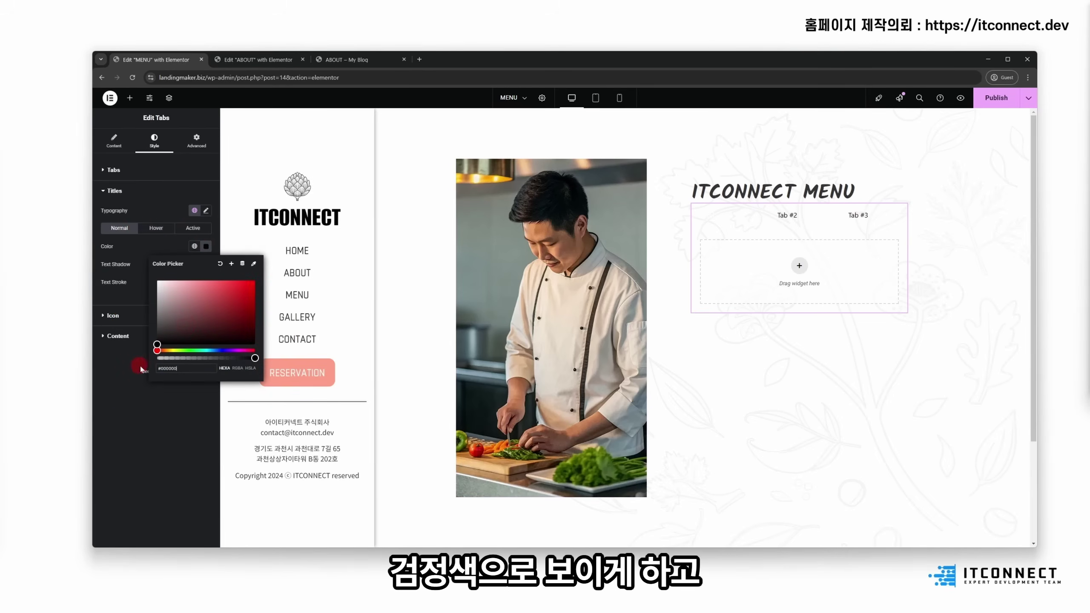
Step: Copy the background color of the RESERVATION button in the sidebar for use in the tab titles' Hover state
{"action": "left_click", "coordinate": [156, 228]}
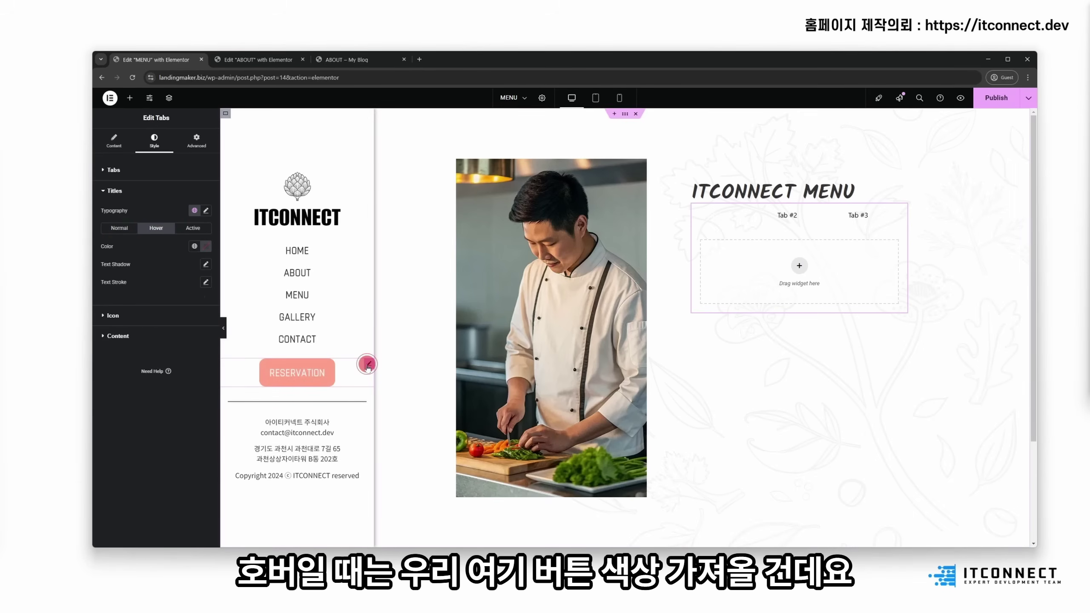
{"action": "left_click", "coordinate": [365, 364]}
{"action": "left_click", "coordinate": [154, 139]}
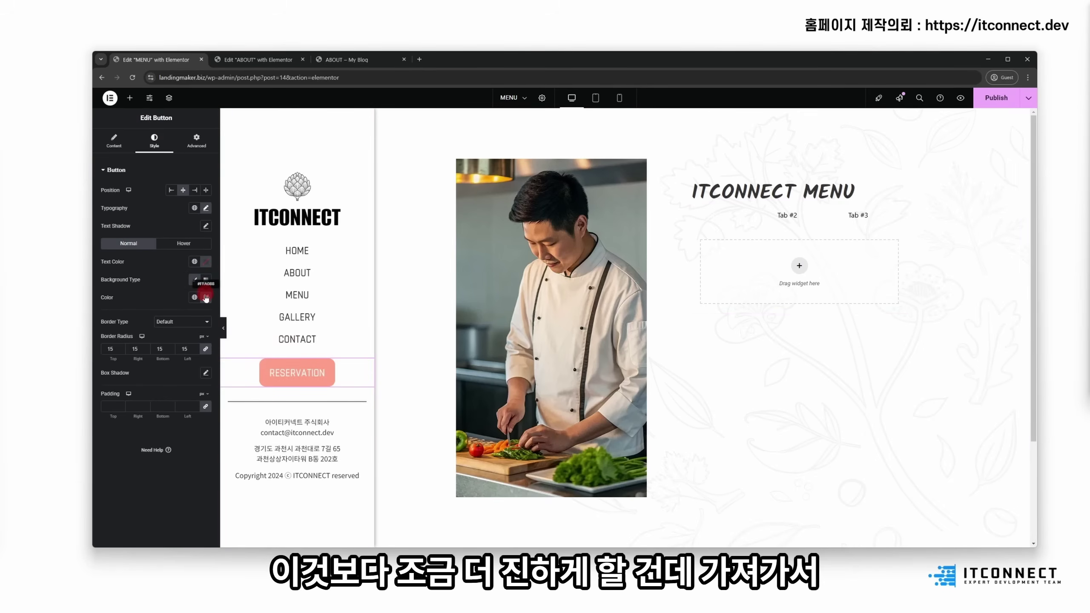
{"action": "left_click", "coordinate": [206, 297]}
{"action": "key", "text": "ctrl+c"}
Step: Paste the copied button color into the tab titles' Hover color, deepen the shade, and apply the same color to the Active state
{"action": "left_click", "coordinate": [899, 214]}
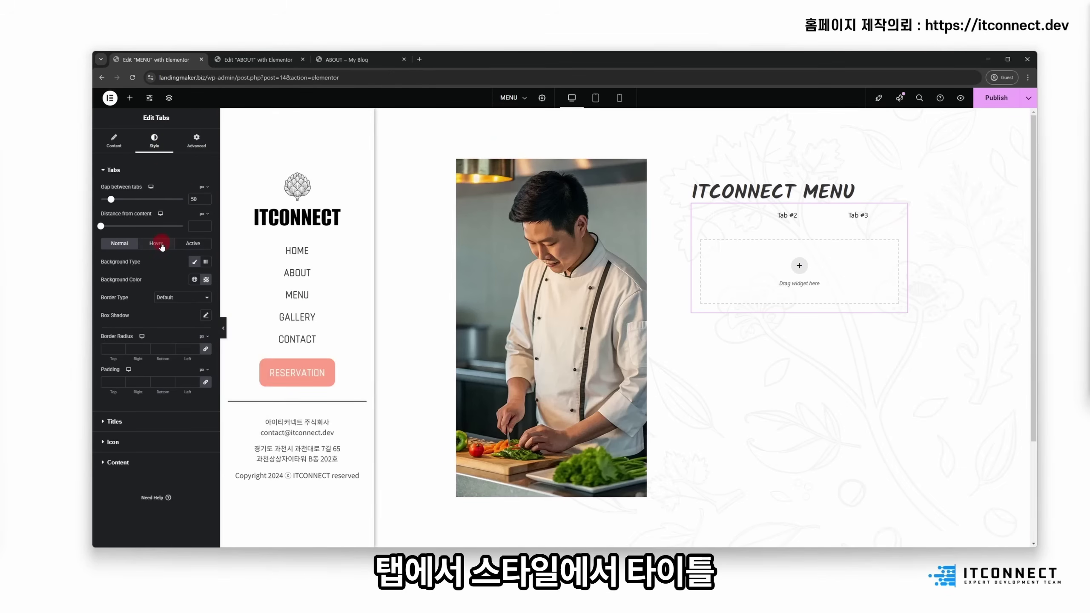
{"action": "left_click", "coordinate": [124, 421]}
{"action": "left_click", "coordinate": [156, 228]}
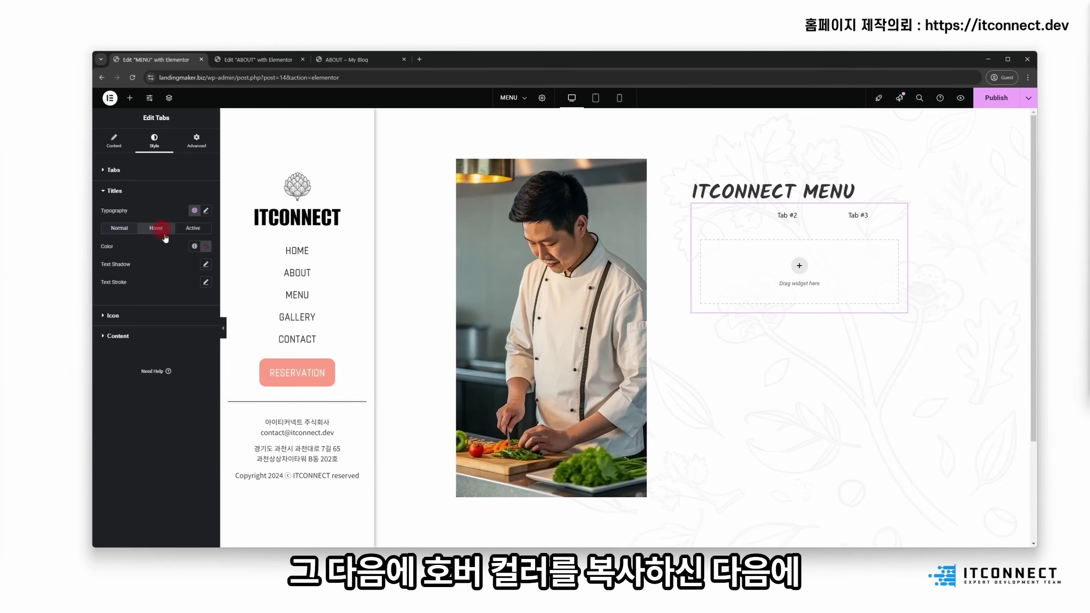
{"action": "left_click", "coordinate": [207, 246]}
{"action": "key", "text": "ctrl+v"}
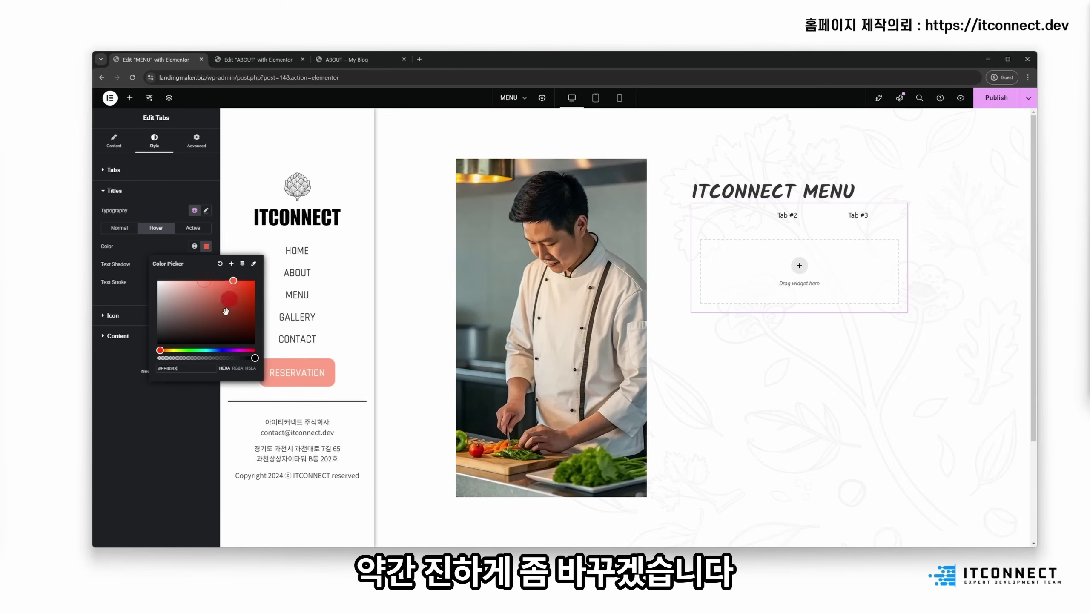
{"action": "triple_click", "coordinate": [196, 370]}
{"action": "left_click", "coordinate": [195, 405]}
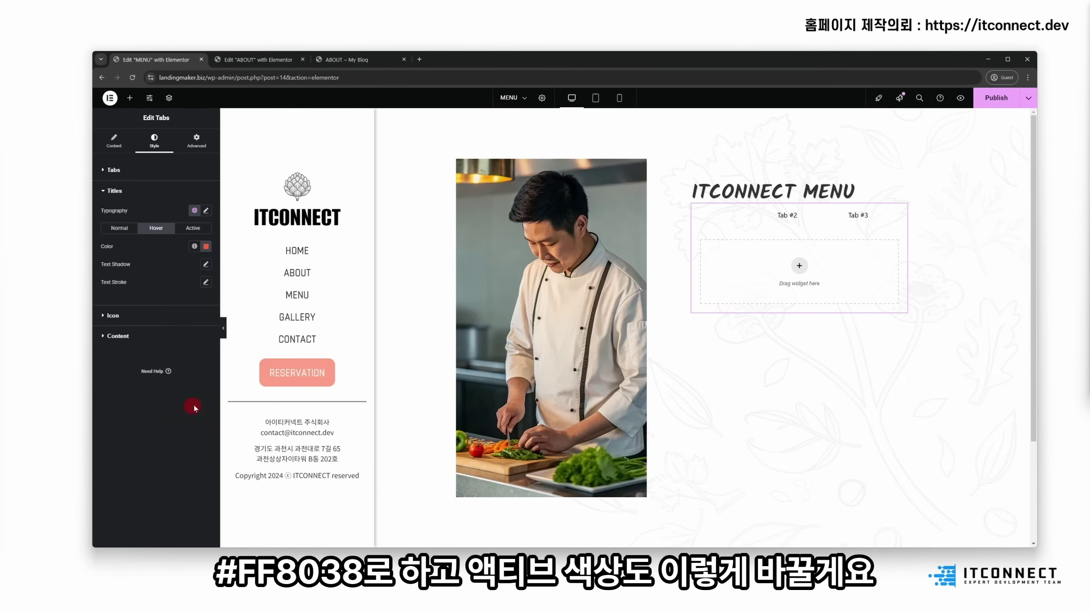
{"action": "left_click", "coordinate": [188, 230]}
{"action": "left_click", "coordinate": [206, 246]}
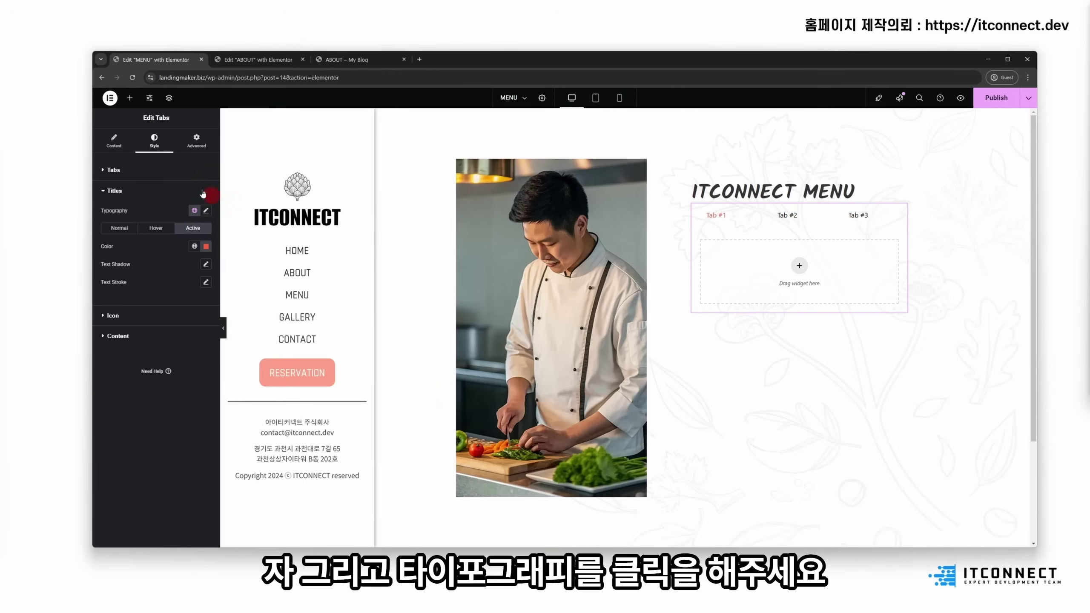
Step: Set the tab titles' typography to the Chathura font at size 40 px with a heavier weight
{"action": "left_click", "coordinate": [206, 212]}
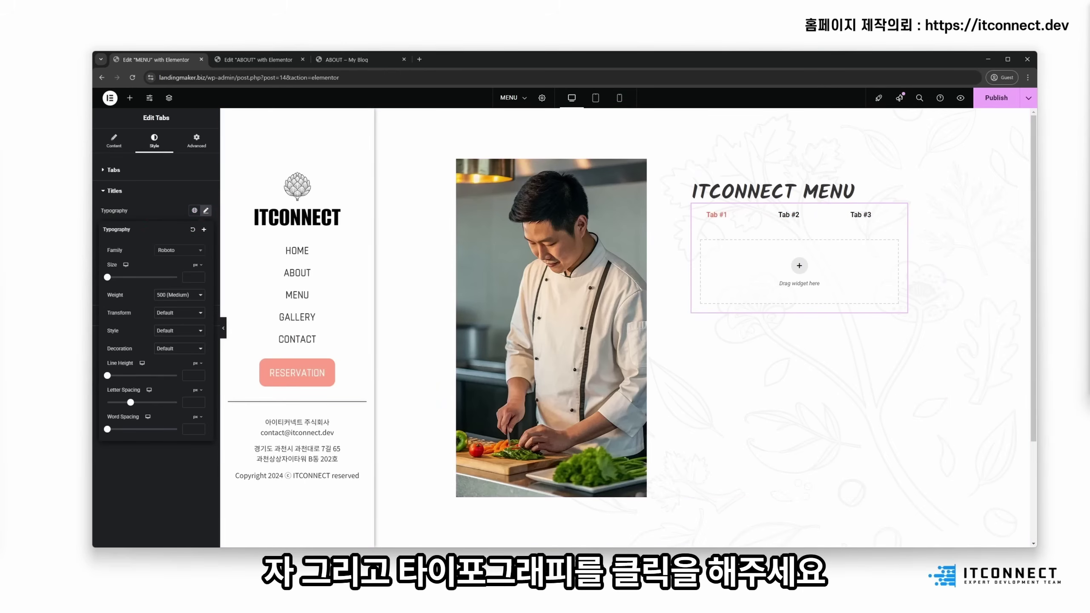
{"action": "left_click", "coordinate": [137, 207]}
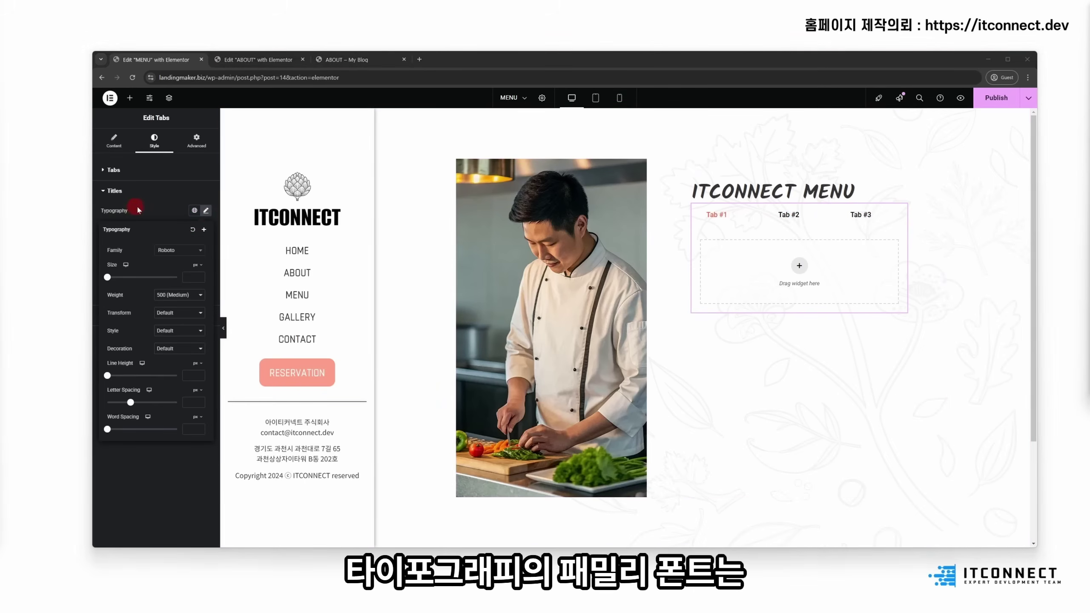
{"action": "left_click", "coordinate": [156, 253]}
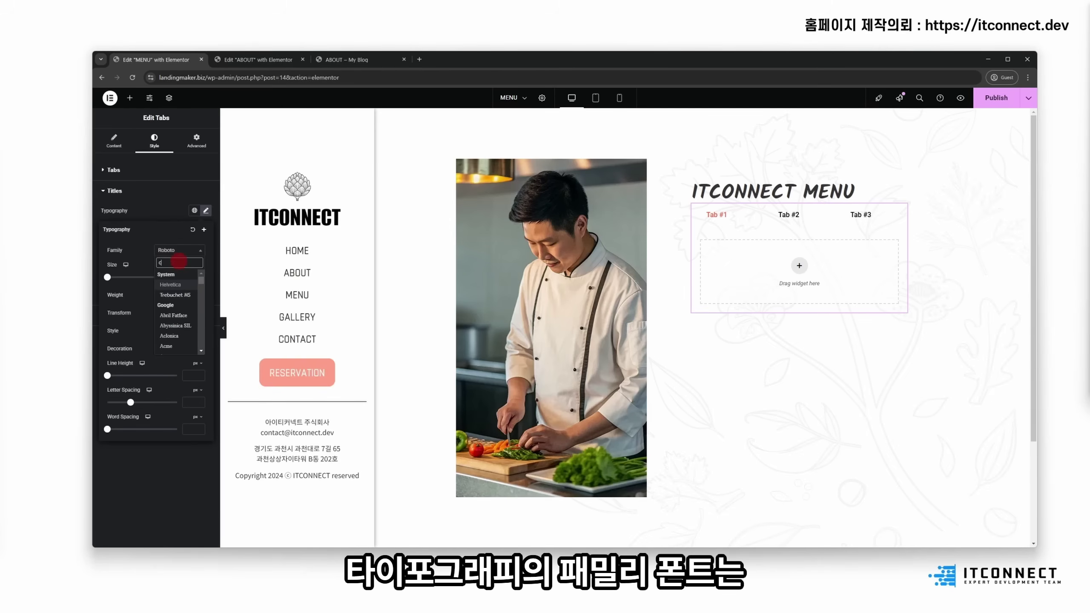
{"action": "type", "text": "chat"}
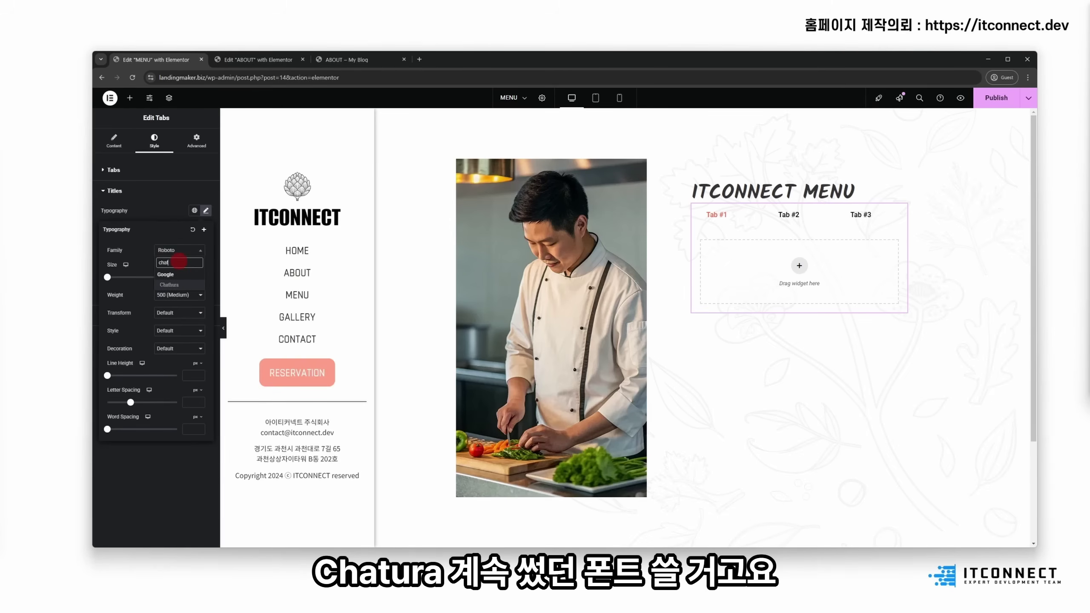
{"action": "key", "text": "Return"}
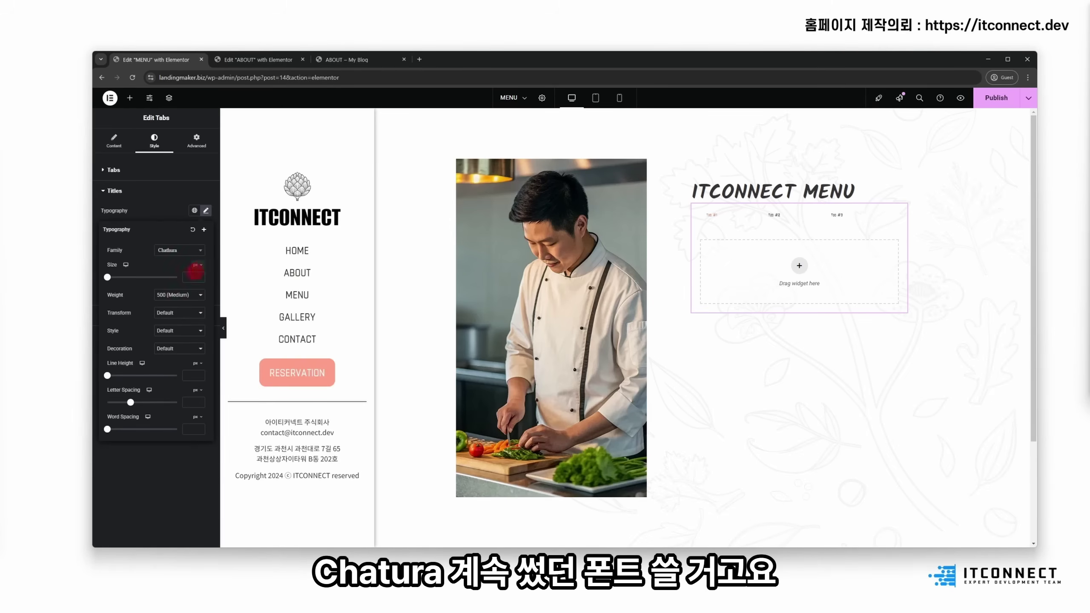
{"action": "left_click", "coordinate": [186, 276]}
{"action": "type", "text": "40"}
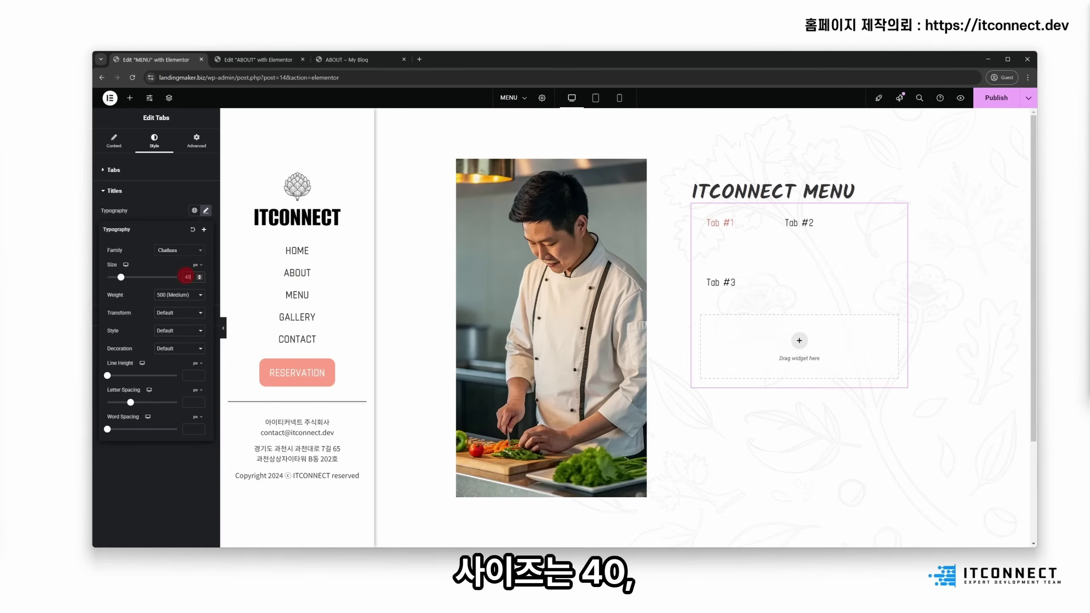
{"action": "left_click", "coordinate": [162, 301]}
{"action": "left_click", "coordinate": [183, 375]}
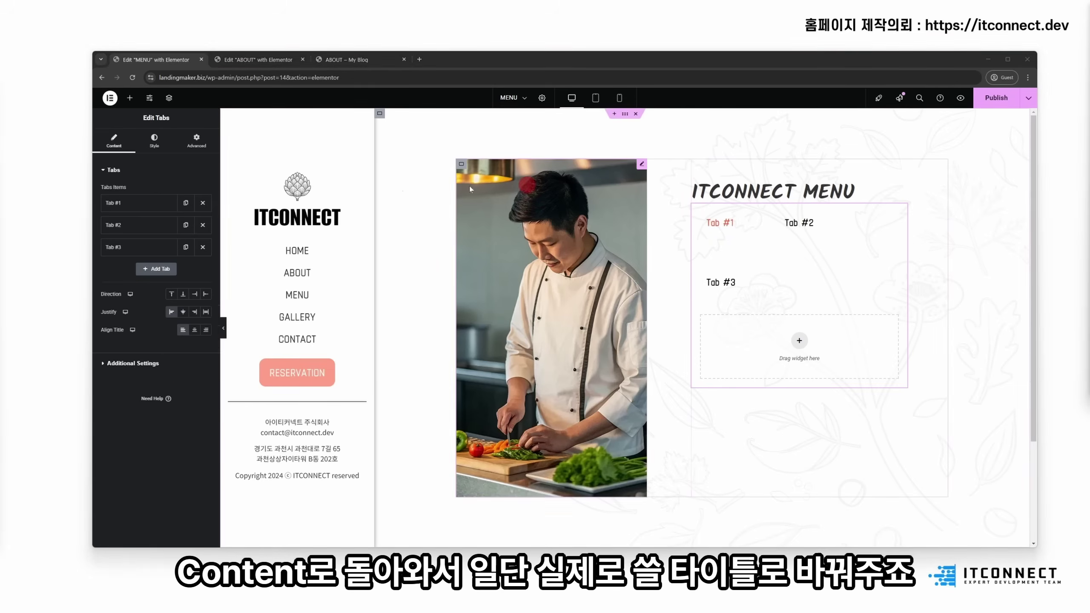
Step: Rename the first tab of the Tabs widget to "Classic Menu"
{"action": "left_click", "coordinate": [113, 140]}
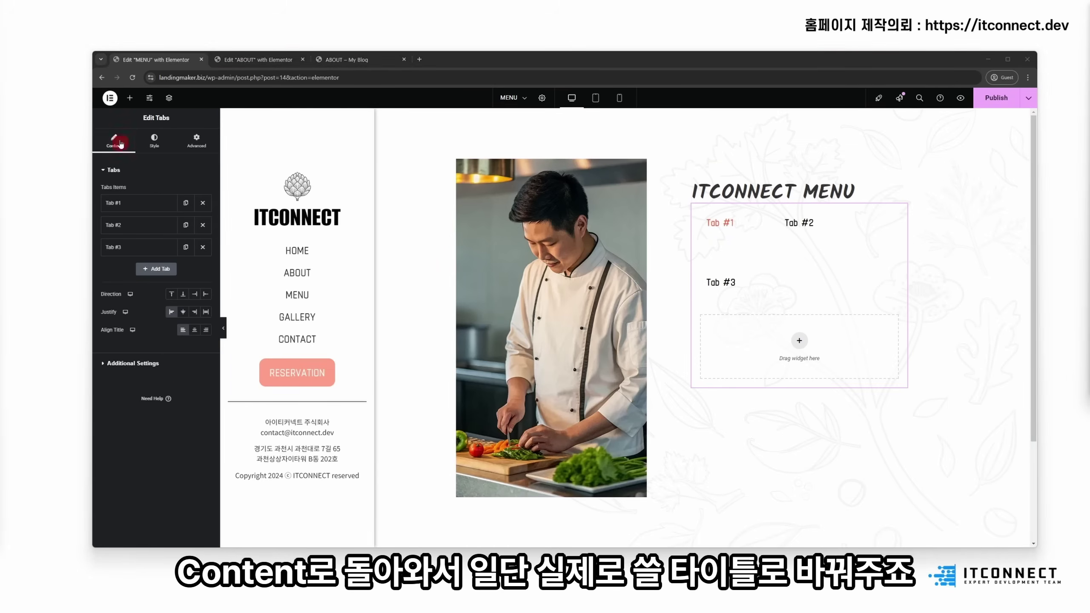
{"action": "left_click", "coordinate": [116, 203]}
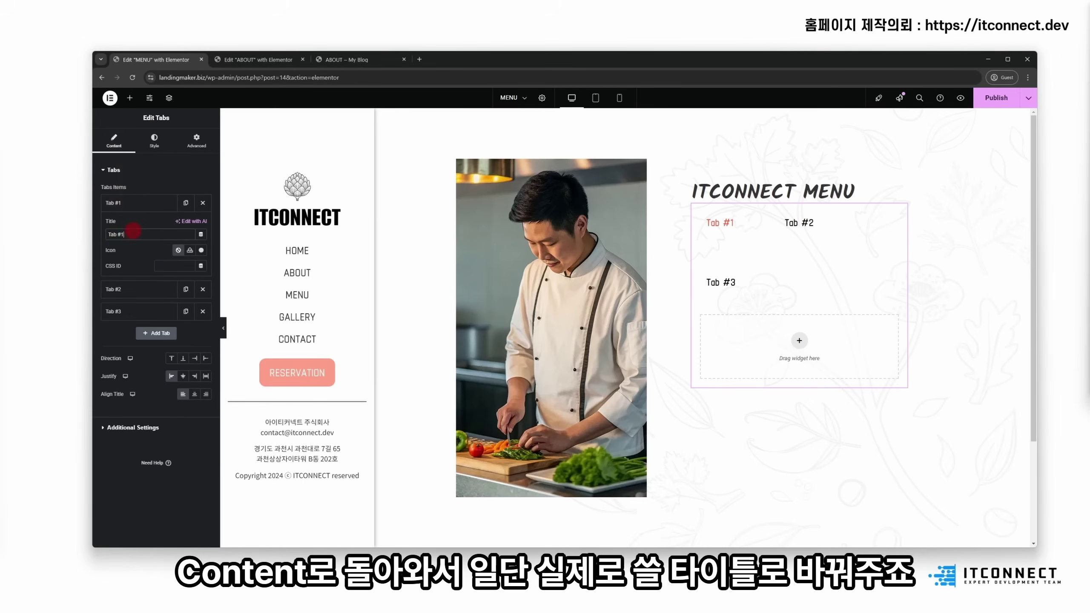
{"action": "type", "text": "C"}
{"action": "key", "text": "Caps_Lock"}
{"action": "type", "text": "lassi"}
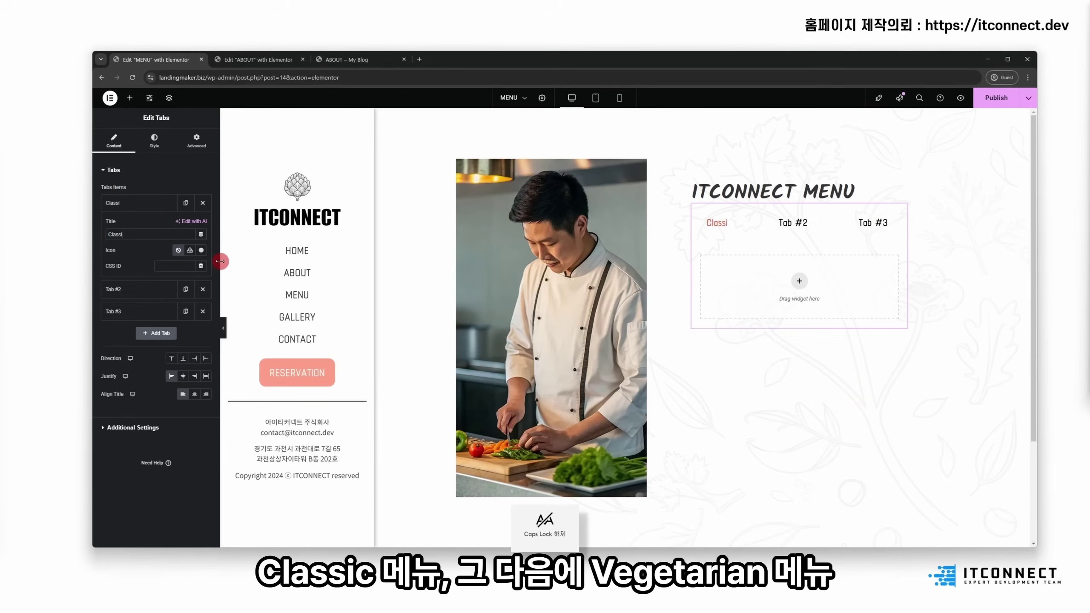
{"action": "type", "text": "c Menu"}
Step: Rename the second tab to "Vegeterian Menu"
{"action": "left_click", "coordinate": [124, 289]}
{"action": "key", "text": "Caps_Lock"}
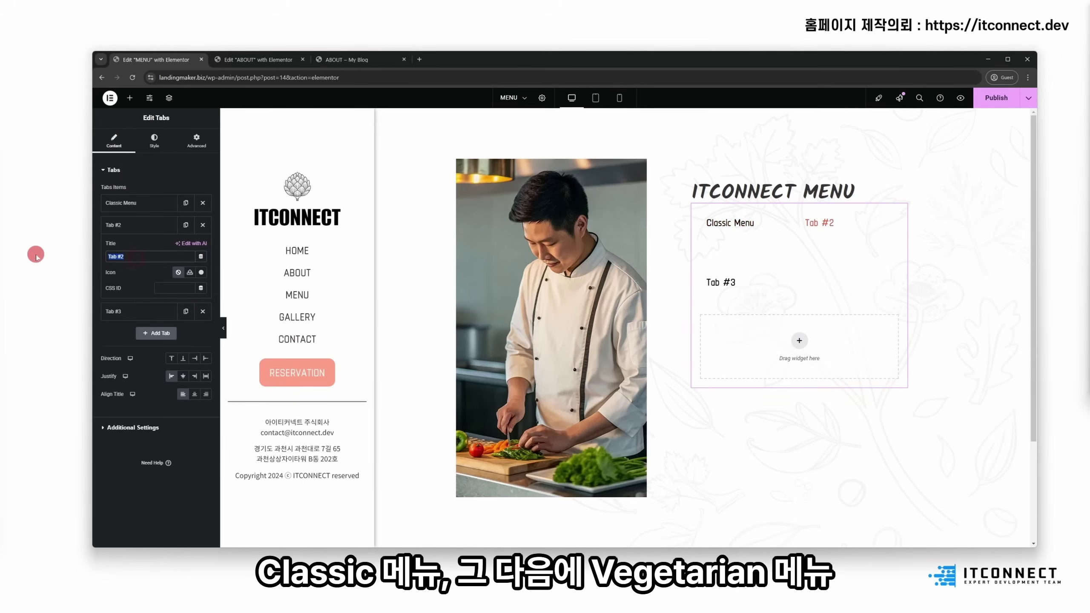
{"action": "type", "text": "V"}
{"action": "key", "text": "Caps_Lock"}
{"action": "type", "text": "eget"}
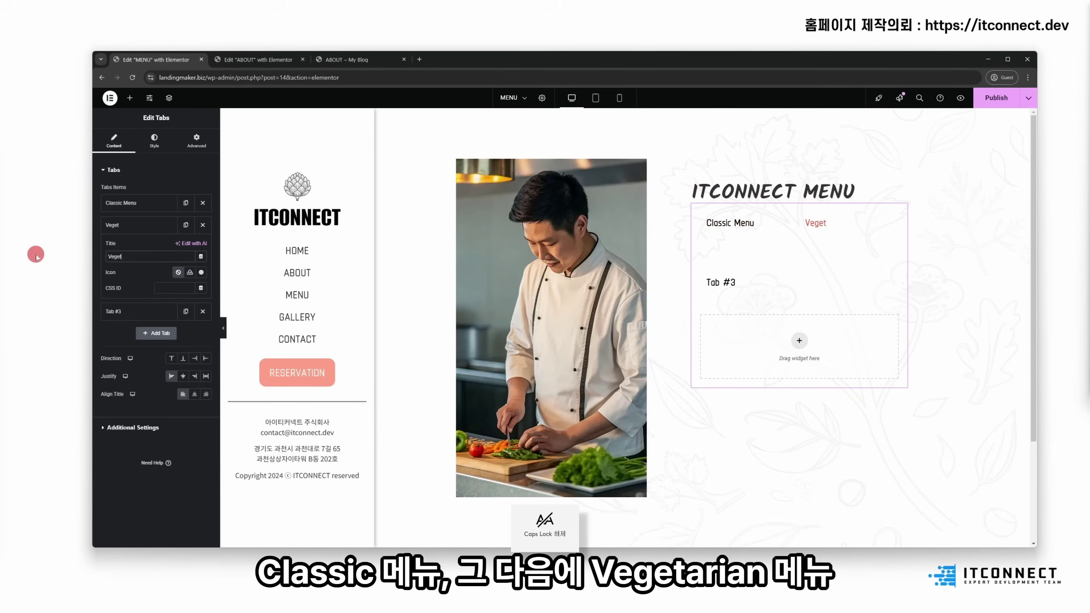
{"action": "type", "text": "erian"}
{"action": "key", "text": "Caps_Lock"}
{"action": "type", "text": "M"}
{"action": "key", "text": "Caps_Lock"}
{"action": "type", "text": "enu"}
Step: Rename the third tab to "Seafood Menu"
{"action": "left_click", "coordinate": [129, 312]}
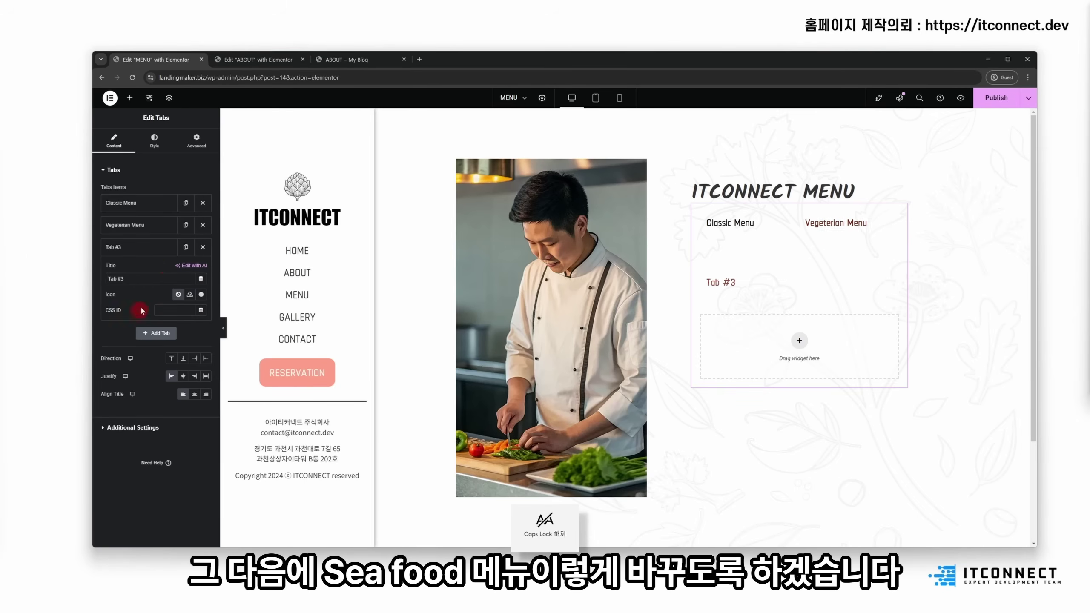
{"action": "key", "text": "Caps_Lock"}
{"action": "type", "text": "S"}
{"action": "key", "text": "Caps_Lock"}
{"action": "type", "text": "eafood Menu"}
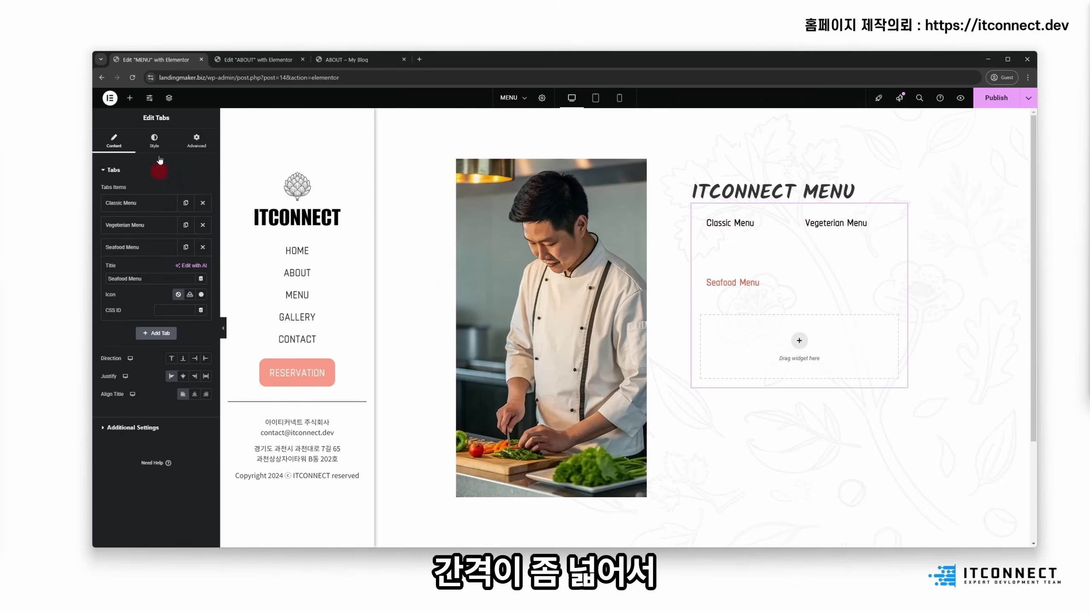
Step: Set the padding of the tabs to 0 px on all four sides so the titles fit closer together
{"action": "left_click", "coordinate": [155, 143]}
{"action": "left_click", "coordinate": [112, 381]}
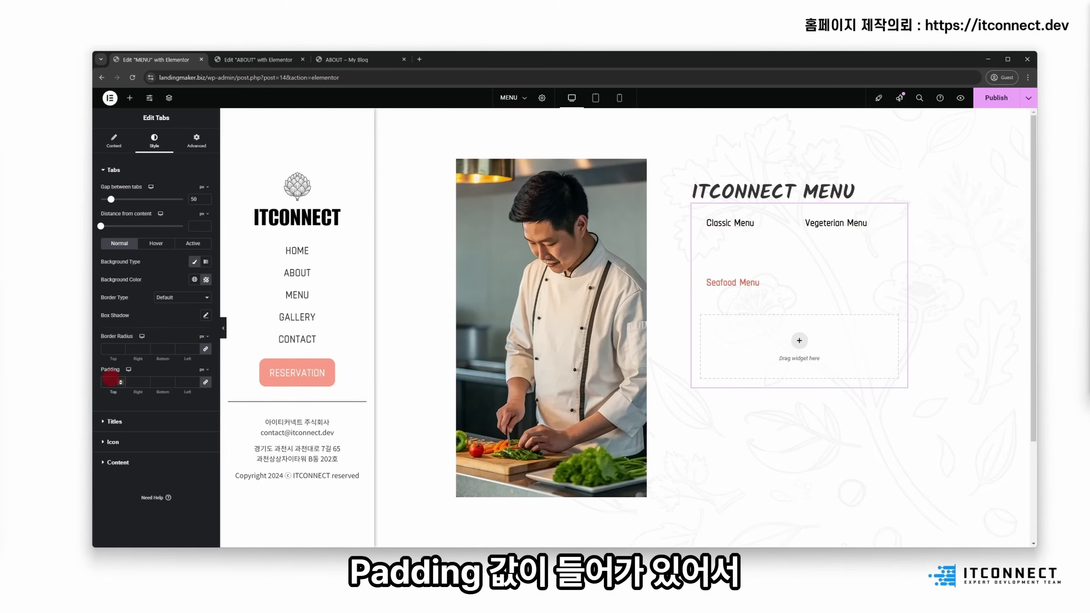
{"action": "type", "text": "0"}
{"action": "key", "text": "BackSpace"}
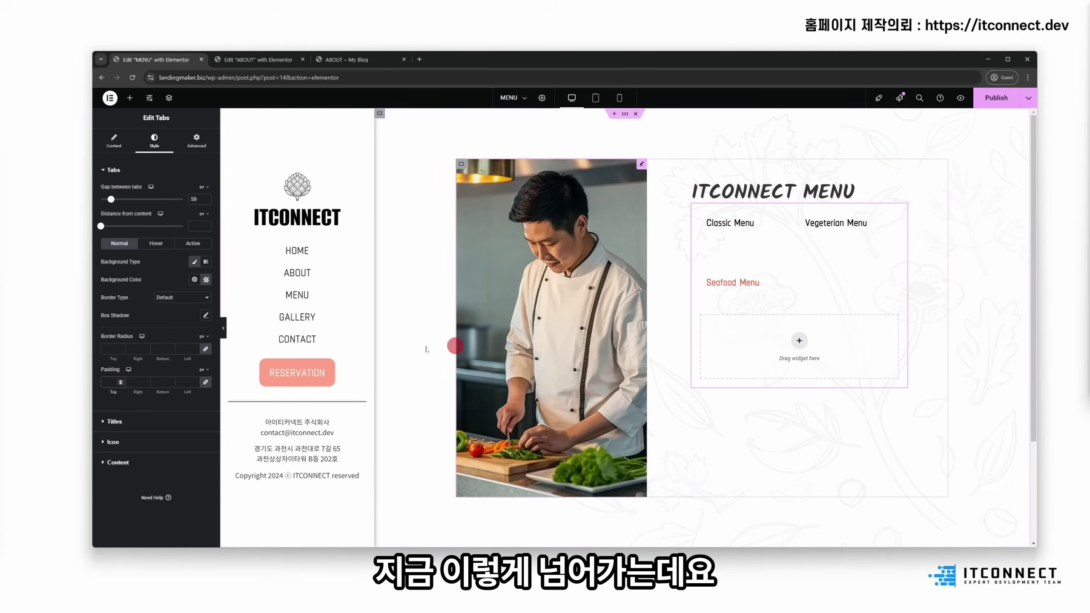
{"action": "left_click", "coordinate": [112, 381]}
{"action": "type", "text": "0"}
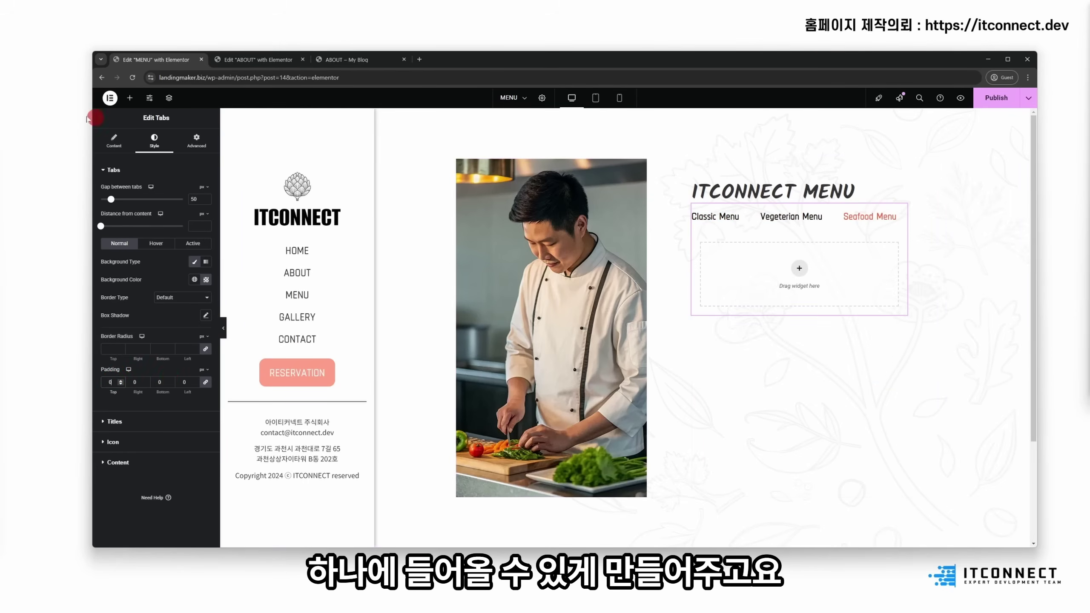
Step: Publish the MENU page and preview it, switching between the Seafood and Classic tabs to test them
{"action": "left_click", "coordinate": [101, 139]}
{"action": "left_click", "coordinate": [997, 98]}
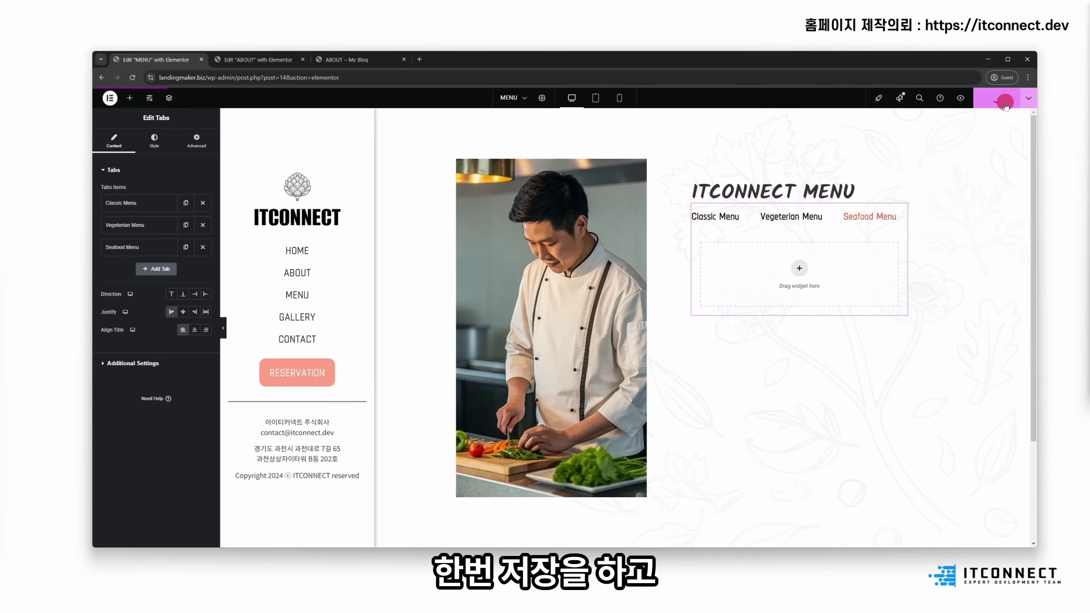
{"action": "left_click", "coordinate": [961, 98]}
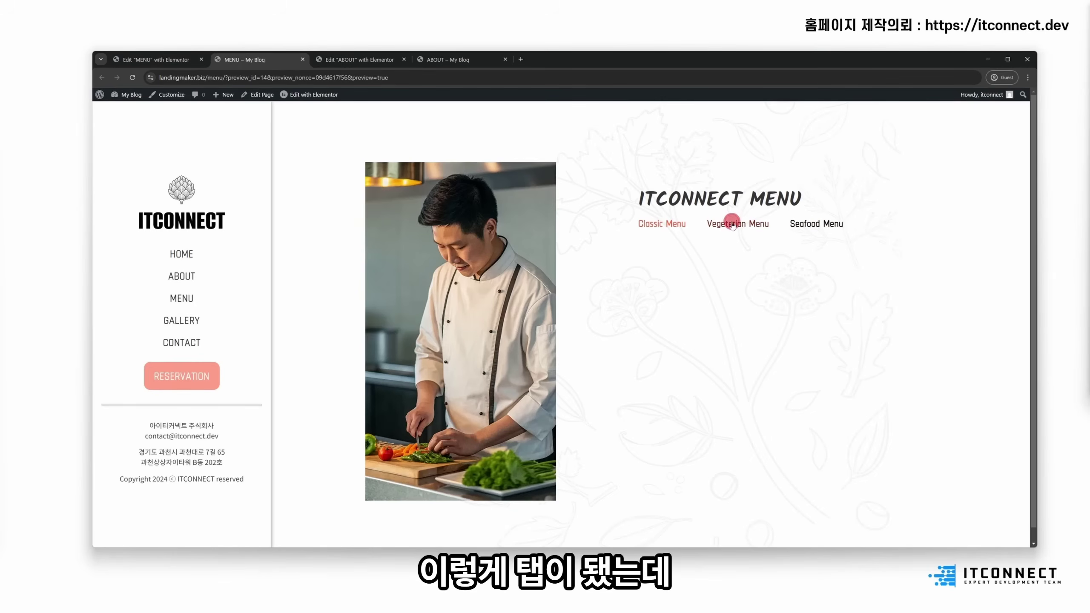
{"action": "left_click", "coordinate": [807, 223]}
{"action": "left_click", "coordinate": [657, 224]}
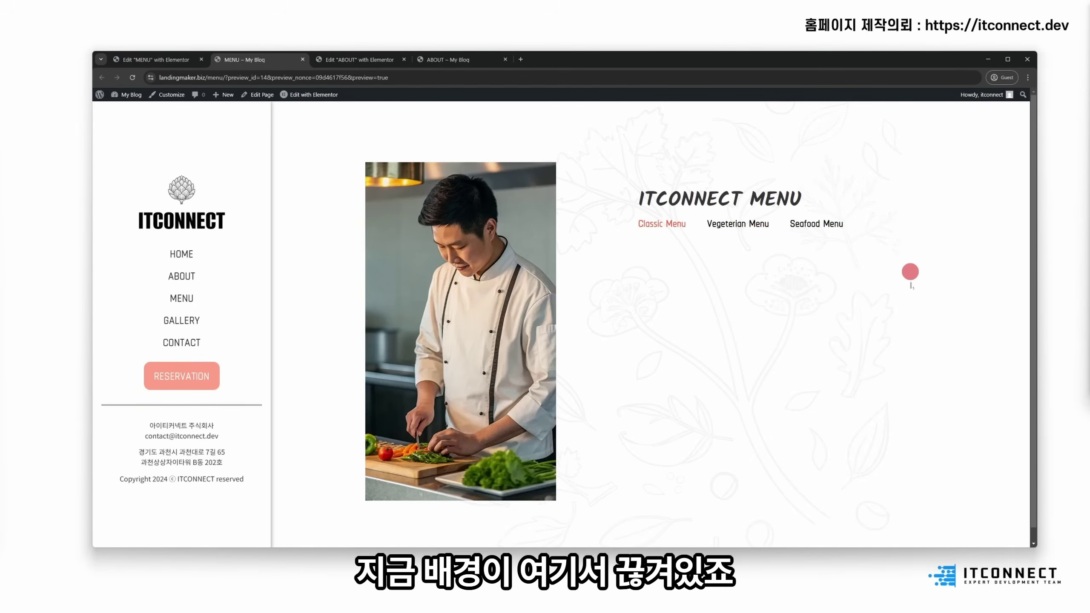
Step: Set the MENU page container's background overlay image to the Cover display size and publish the page
{"action": "left_click", "coordinate": [142, 68]}
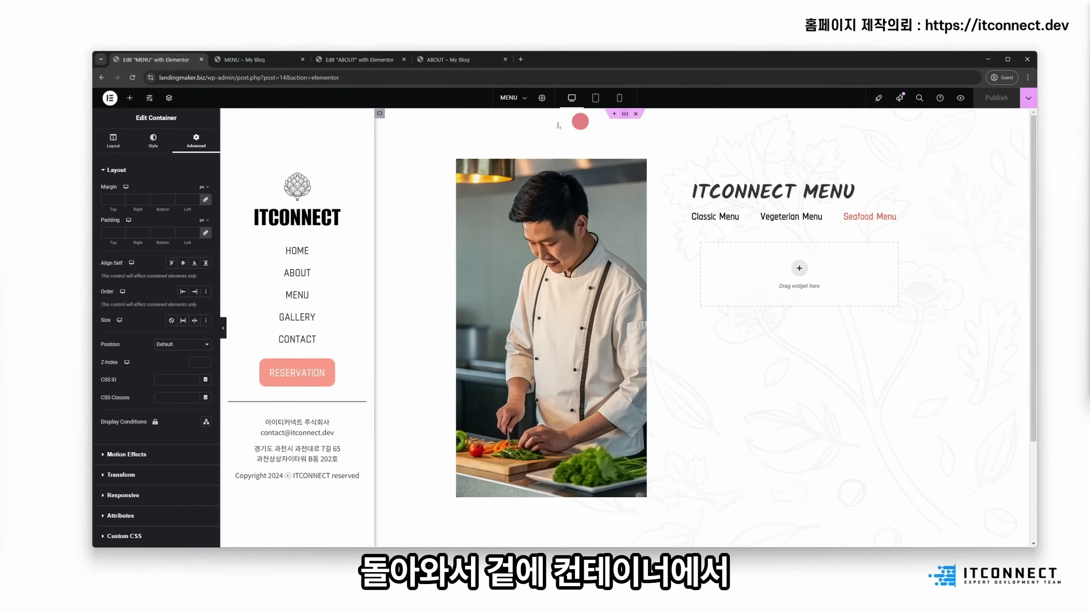
{"action": "left_click", "coordinate": [153, 140]}
{"action": "left_click", "coordinate": [144, 320]}
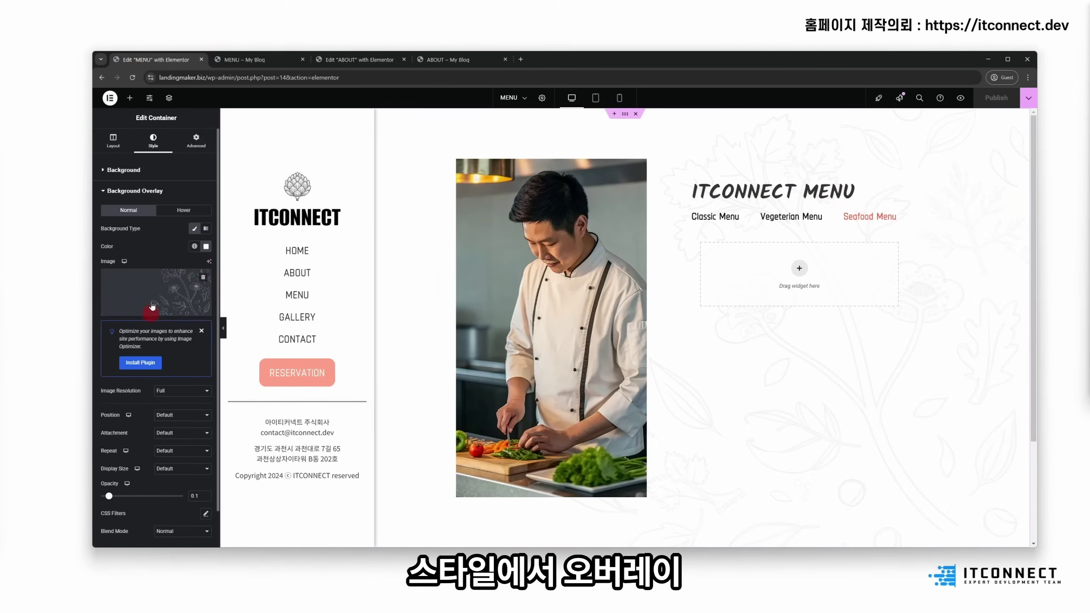
{"action": "left_click", "coordinate": [185, 469]}
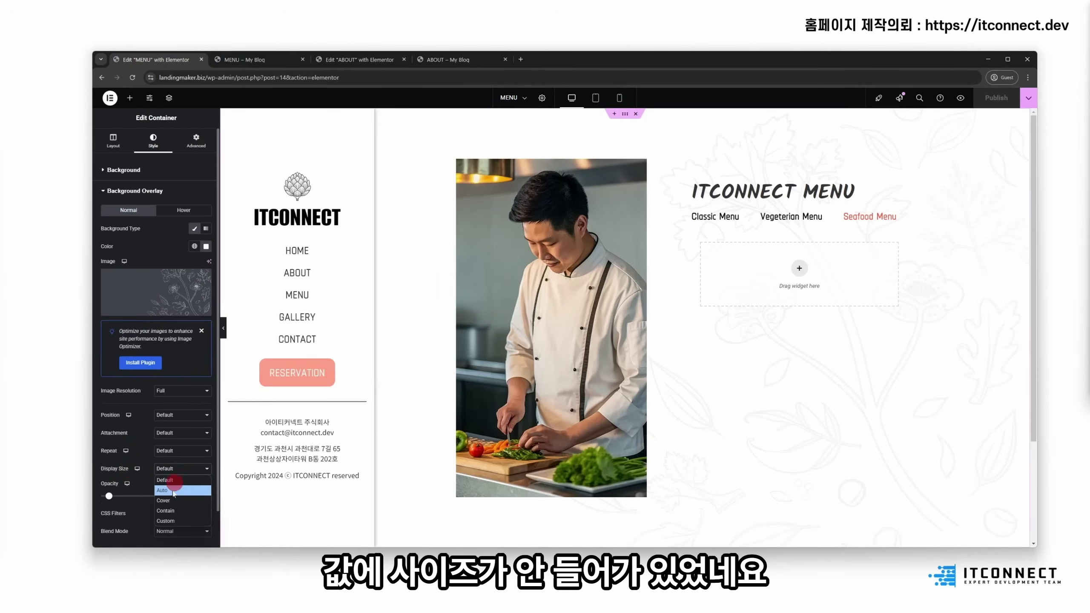
{"action": "left_click", "coordinate": [171, 498]}
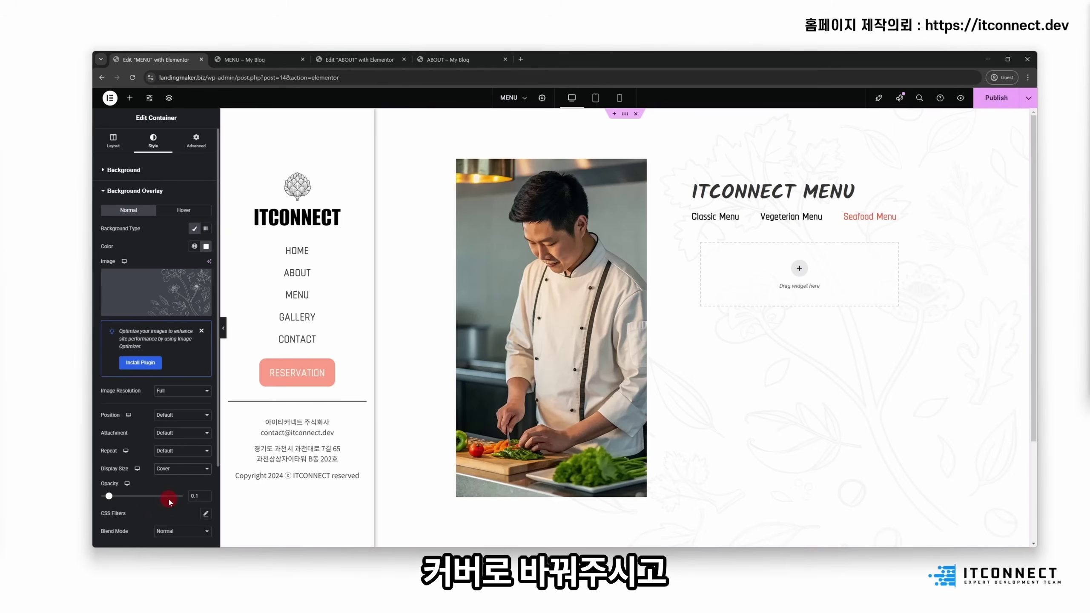
{"action": "left_click", "coordinate": [992, 98]}
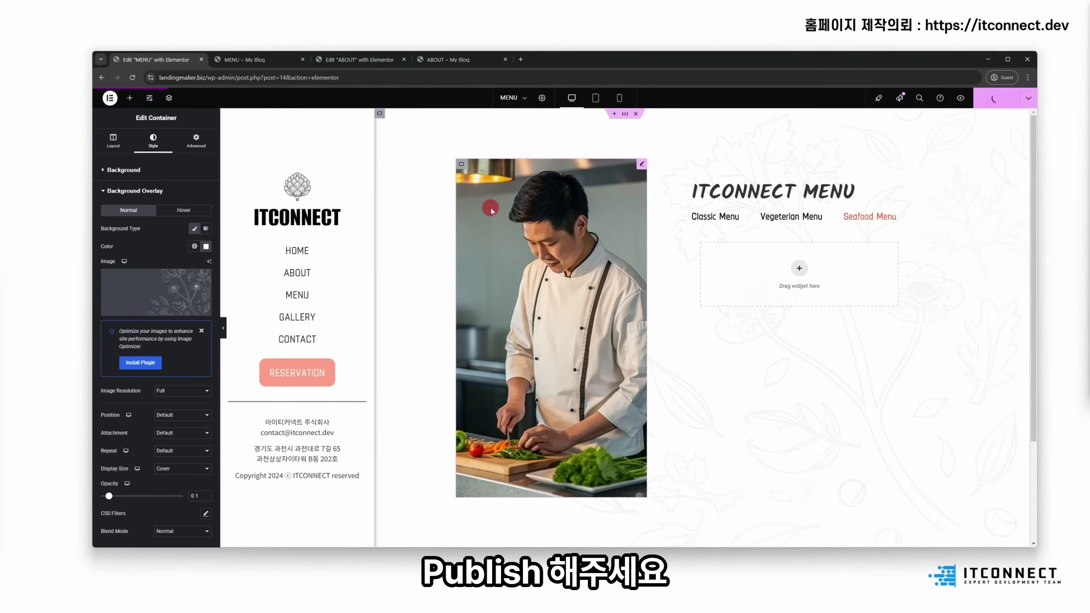
Step: Switch to the ABOUT page editor, set its container's background overlay image to the Cover display size, and publish
{"action": "left_click", "coordinate": [357, 63]}
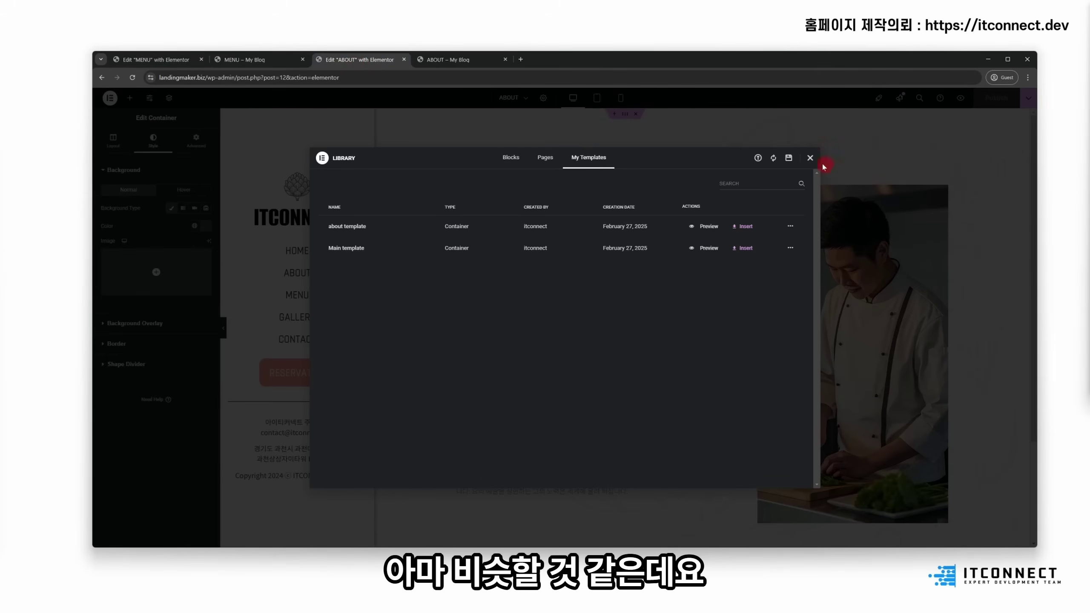
{"action": "left_click", "coordinate": [810, 157]}
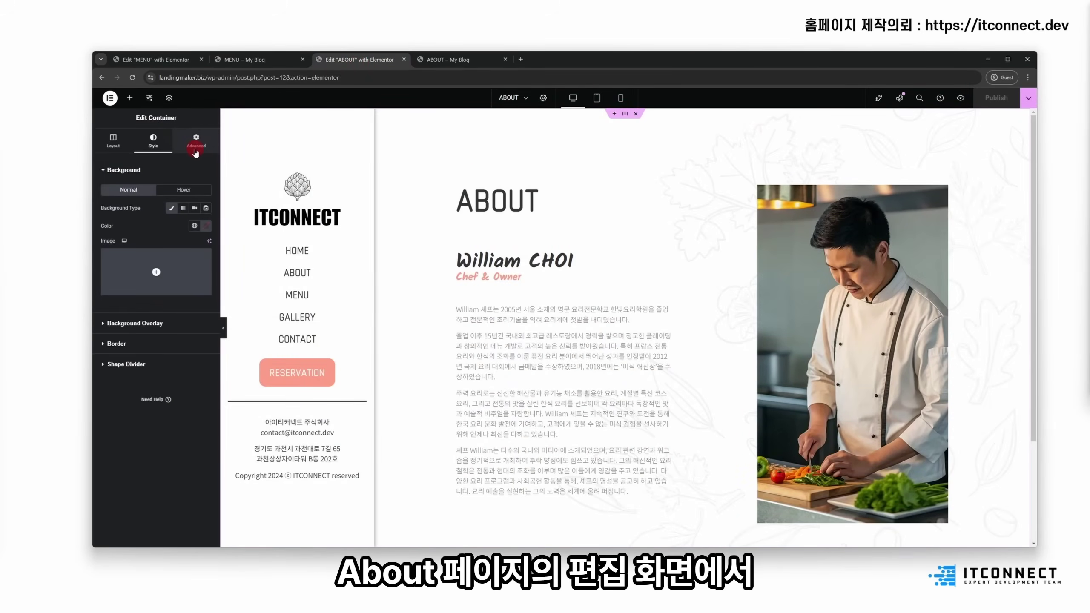
{"action": "left_click", "coordinate": [125, 323]}
{"action": "left_click", "coordinate": [180, 468]}
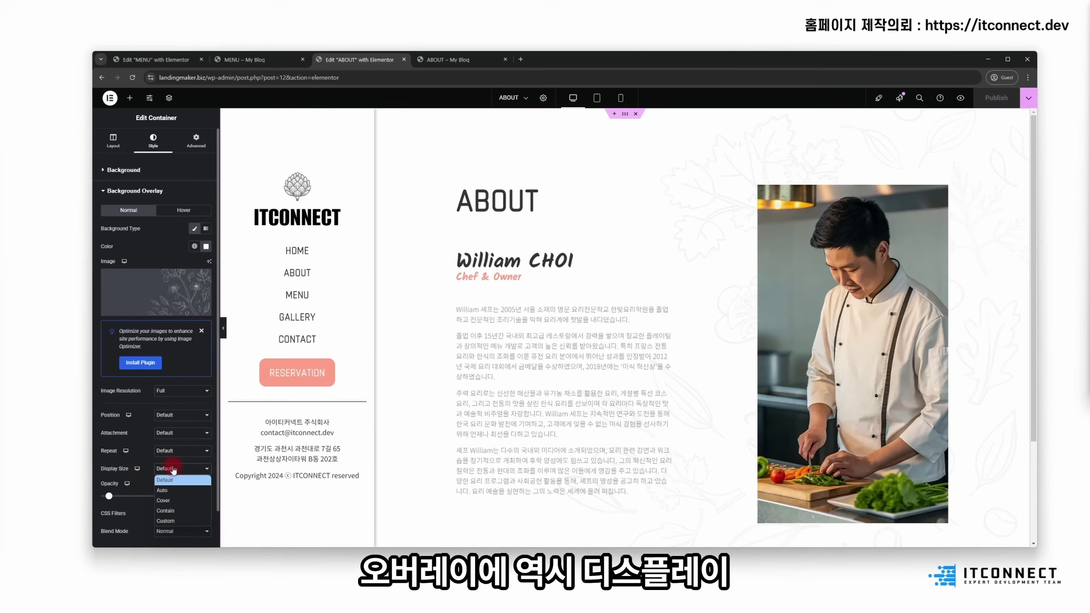
{"action": "left_click", "coordinate": [172, 492]}
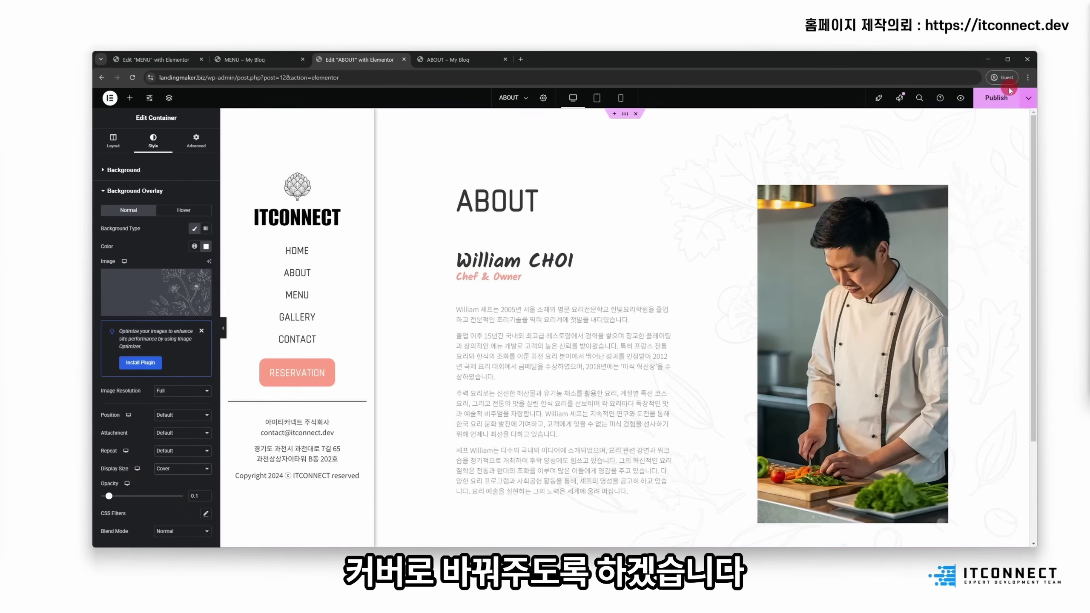
{"action": "left_click", "coordinate": [997, 98]}
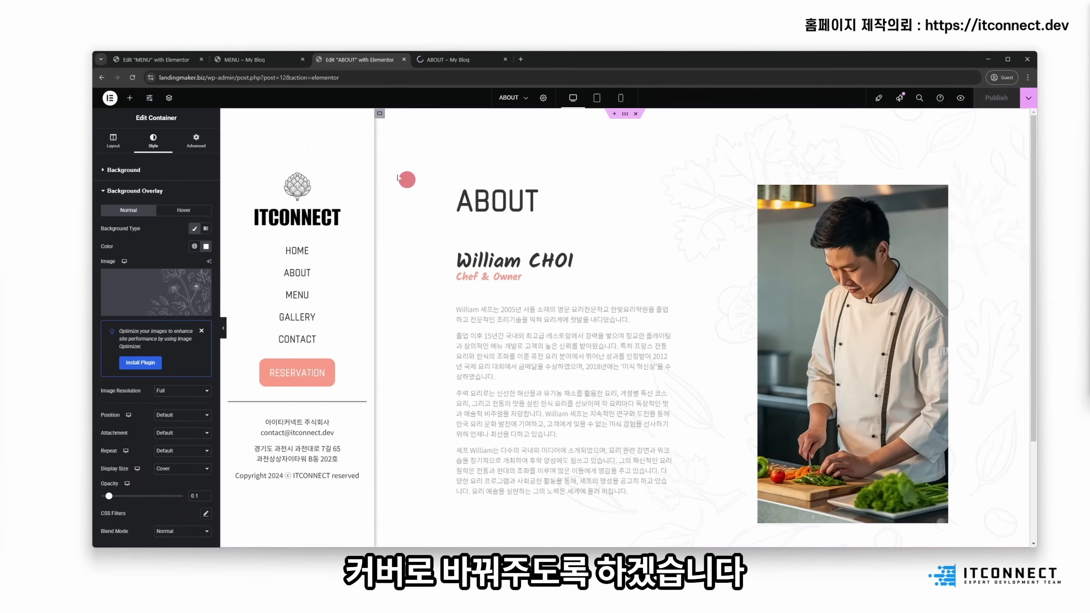
Step: Return to the MENU page editor, show the Classic Menu tab, and replace the chef photo with the classic-menu steak image
{"action": "left_click", "coordinate": [152, 60]}
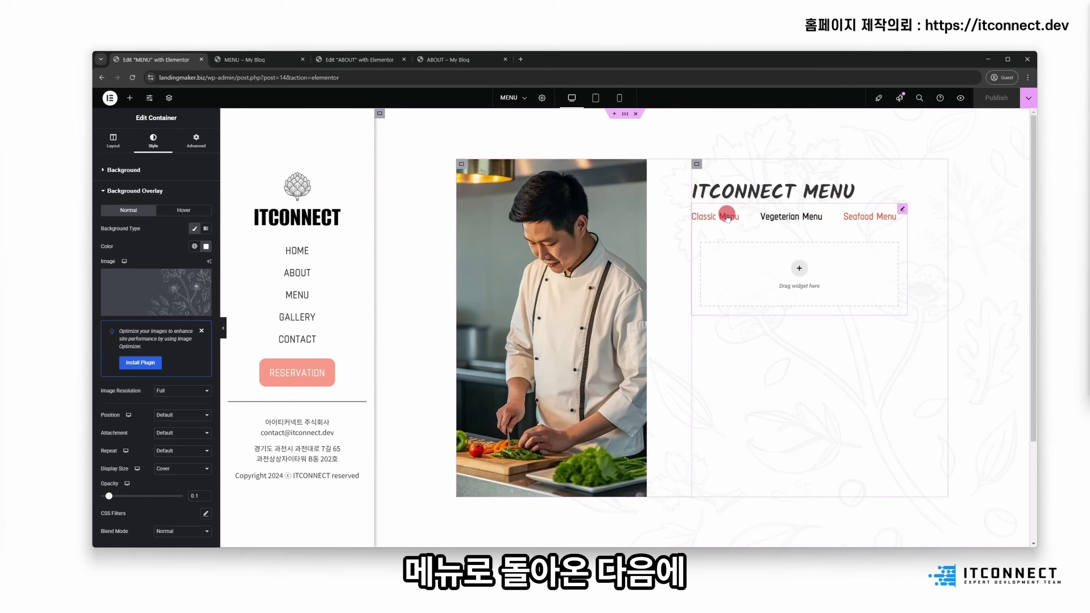
{"action": "left_click", "coordinate": [622, 184]}
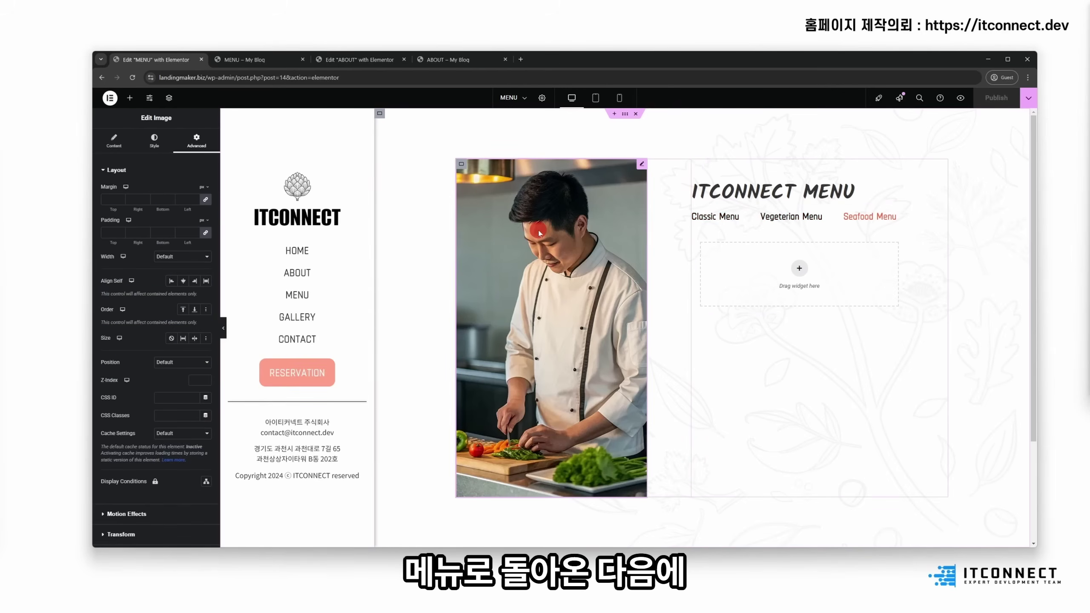
{"action": "left_click", "coordinate": [729, 219]}
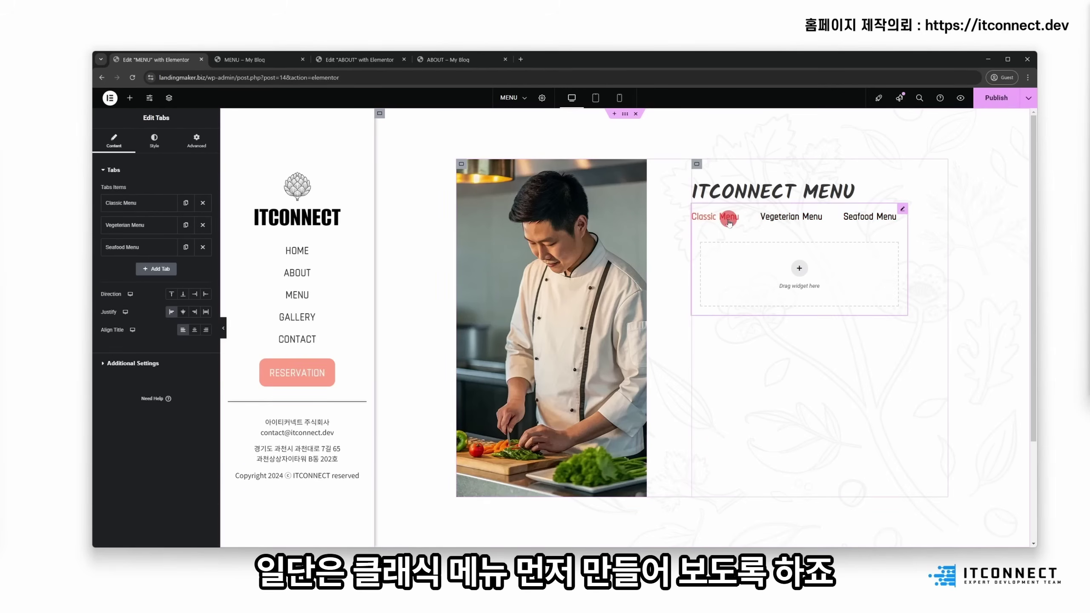
{"action": "left_click", "coordinate": [518, 223]}
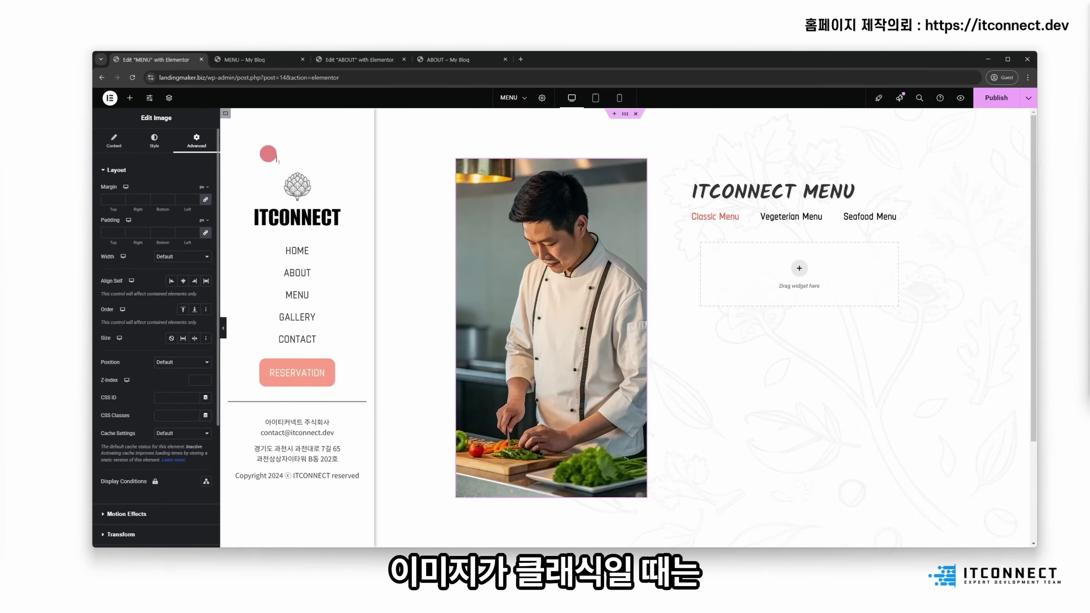
{"action": "left_click", "coordinate": [109, 148]}
{"action": "left_click", "coordinate": [172, 209]}
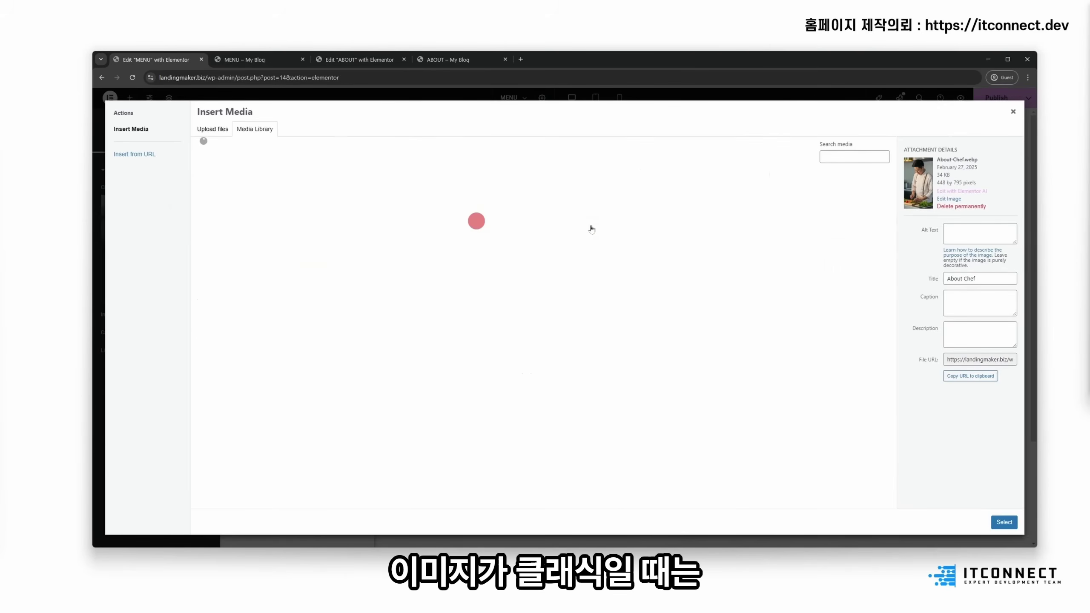
{"action": "left_click", "coordinate": [625, 226]}
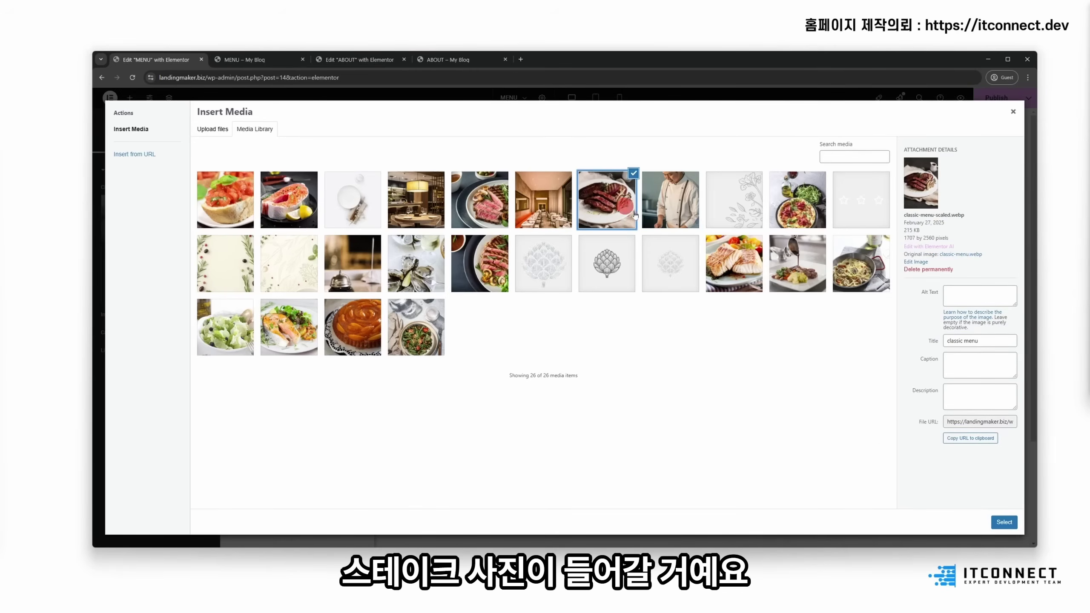
{"action": "left_click", "coordinate": [1013, 529]}
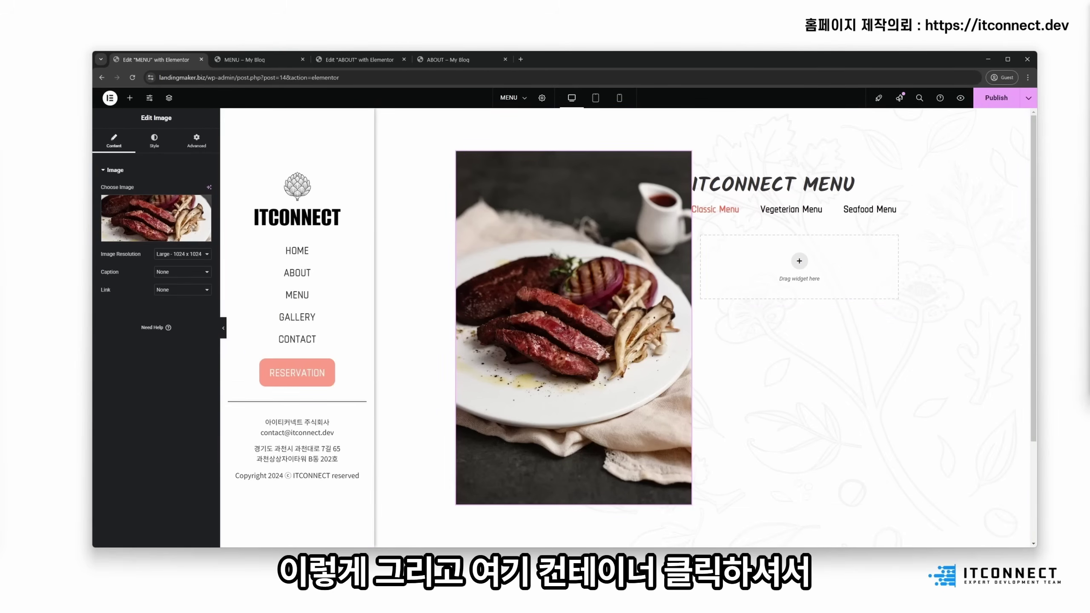
Step: Set the right padding of the steak image's container to 5 vw to separate it from the menu text
{"action": "left_click", "coordinate": [463, 157]}
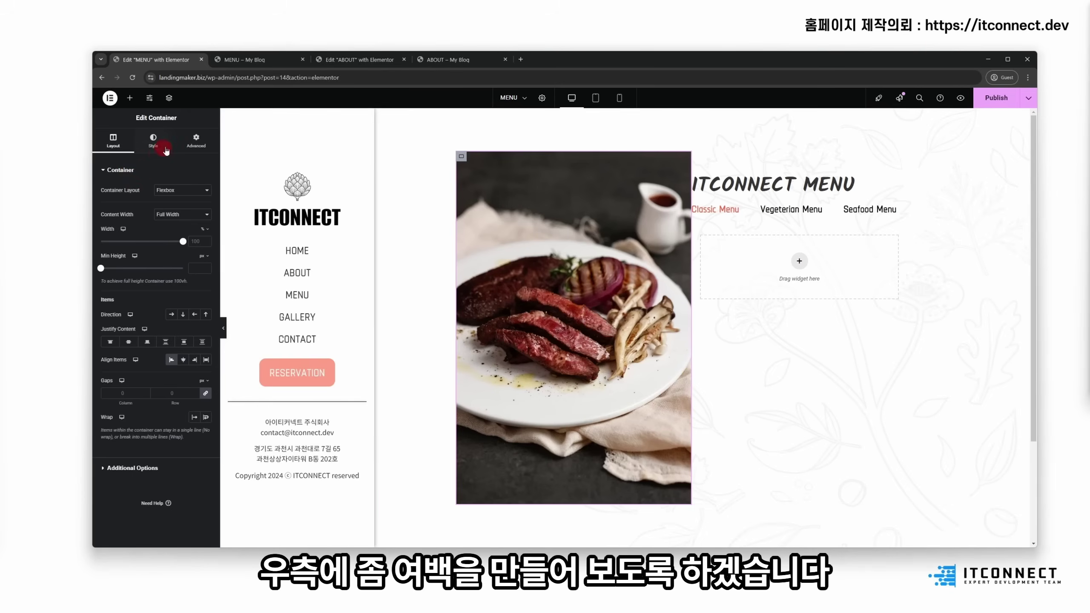
{"action": "left_click", "coordinate": [202, 144]}
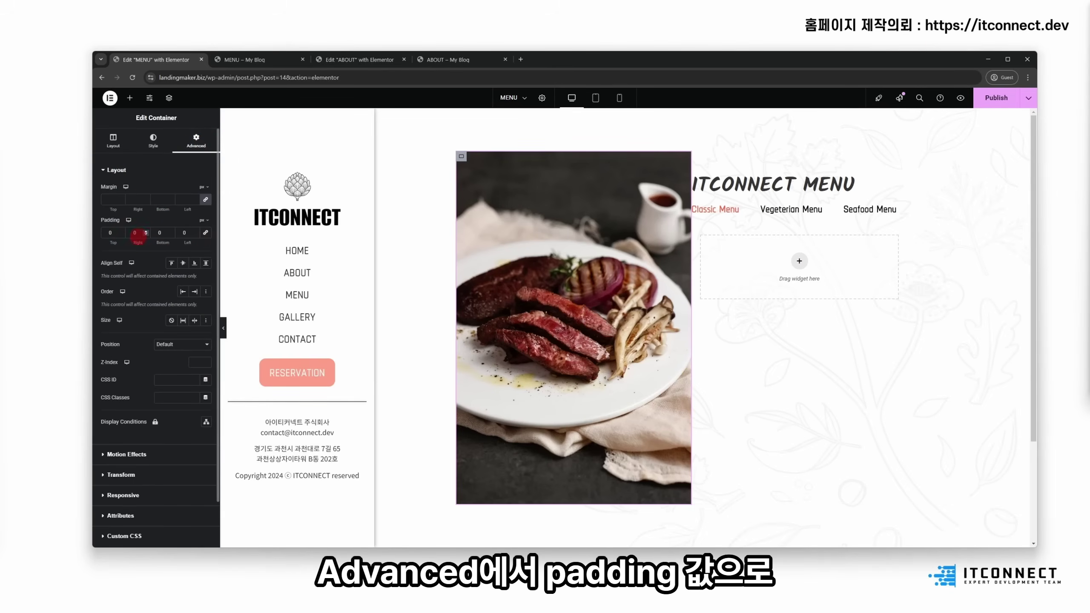
{"action": "left_click", "coordinate": [204, 220]}
{"action": "left_click", "coordinate": [199, 271]}
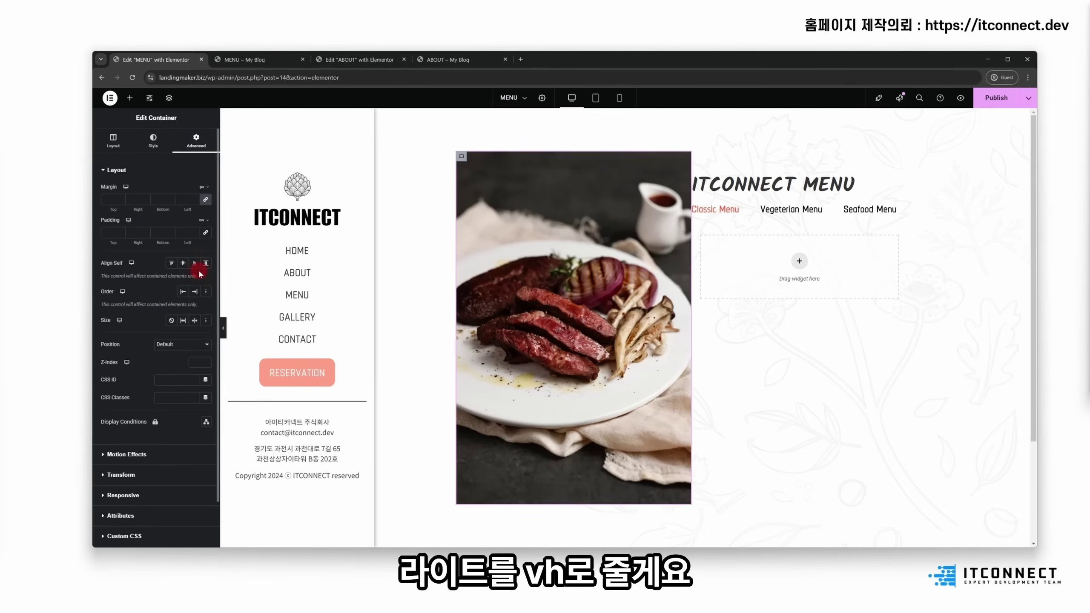
{"action": "left_click", "coordinate": [134, 232]}
{"action": "type", "text": "5"}
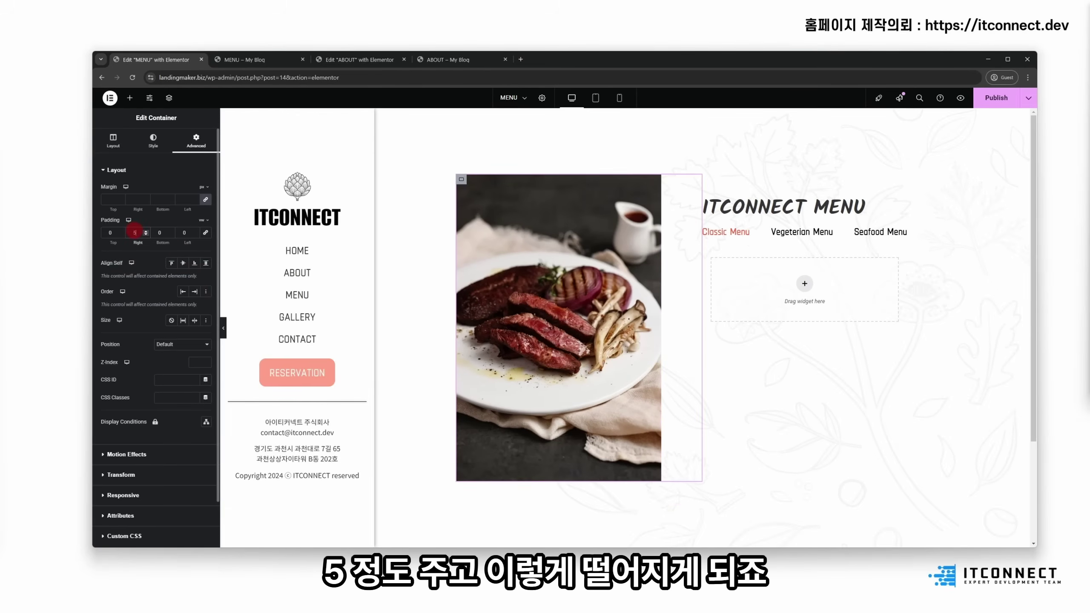
{"action": "left_click", "coordinate": [692, 225]}
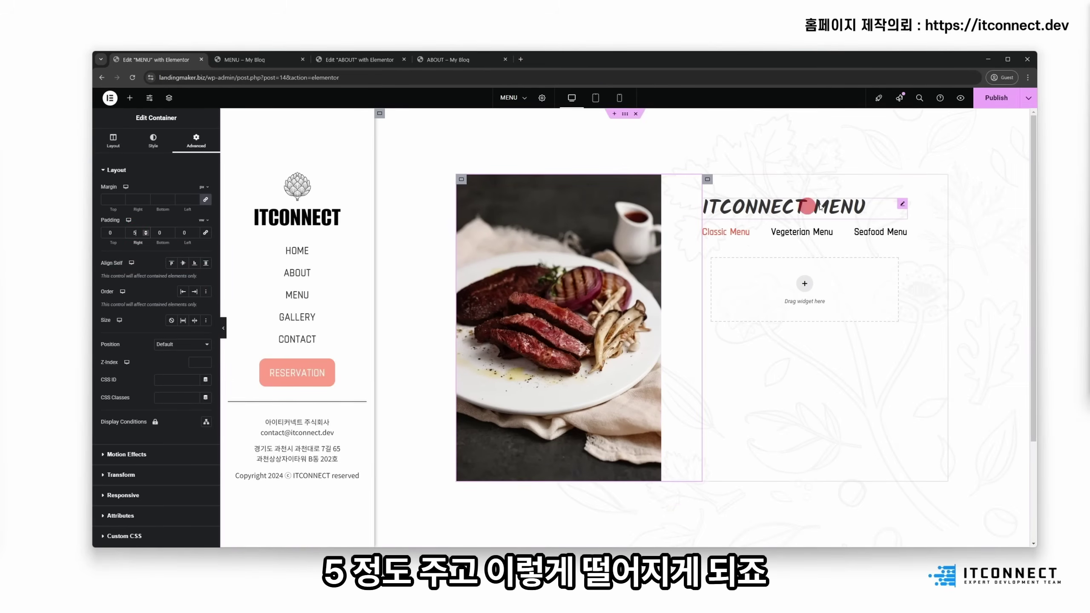
Step: Switch between the Classic, Vegeterian and Seafood tabs to examine the content area inside each one
{"action": "left_click", "coordinate": [805, 284]}
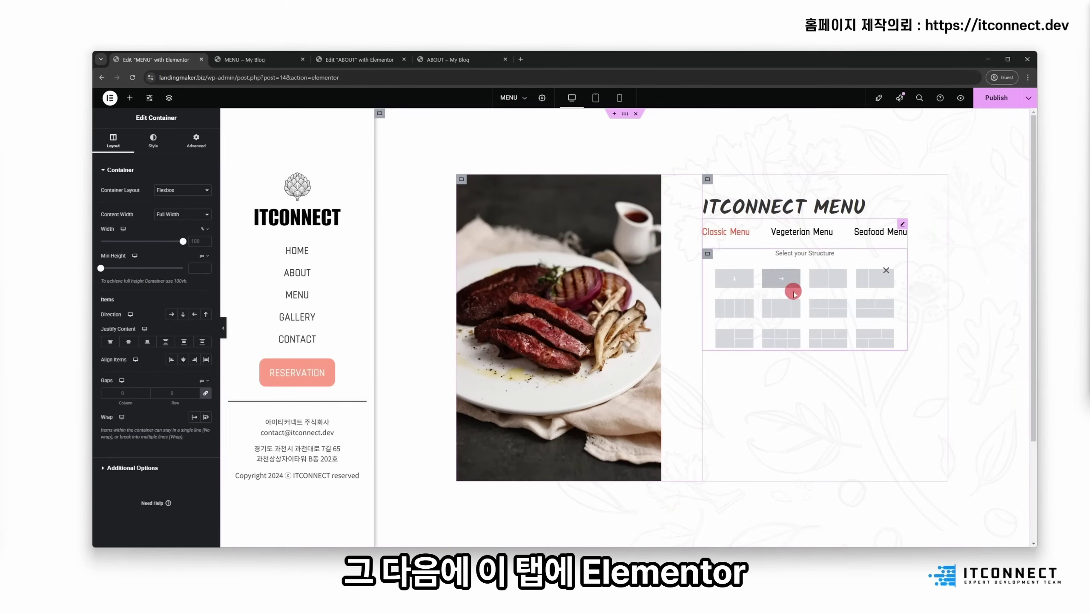
{"action": "left_click", "coordinate": [726, 234]}
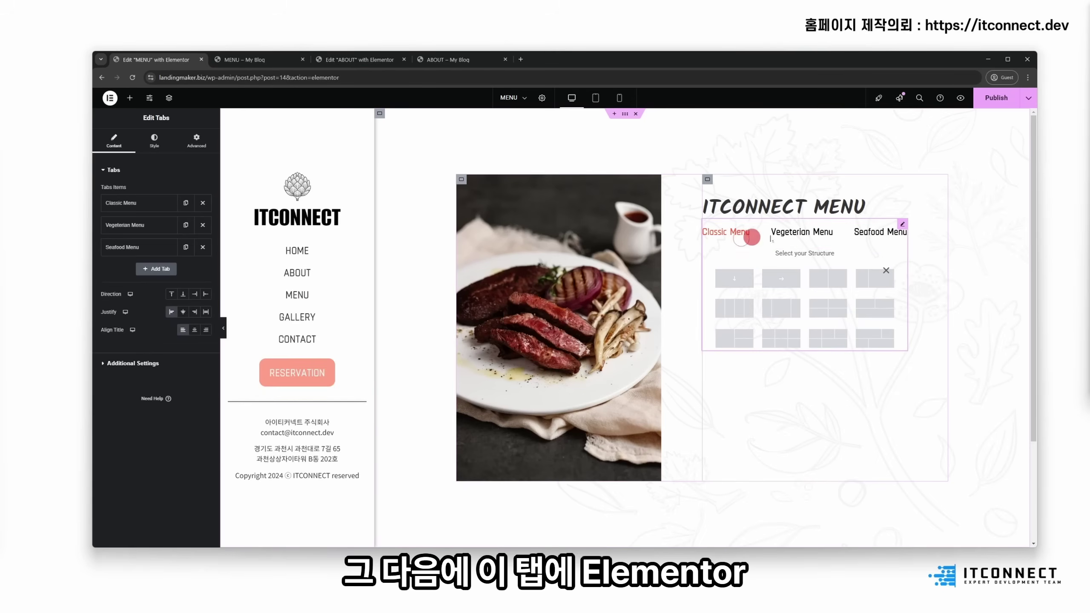
{"action": "left_click", "coordinate": [803, 232]}
{"action": "left_click", "coordinate": [737, 232]}
{"action": "left_click", "coordinate": [802, 232]}
{"action": "left_click", "coordinate": [871, 233]}
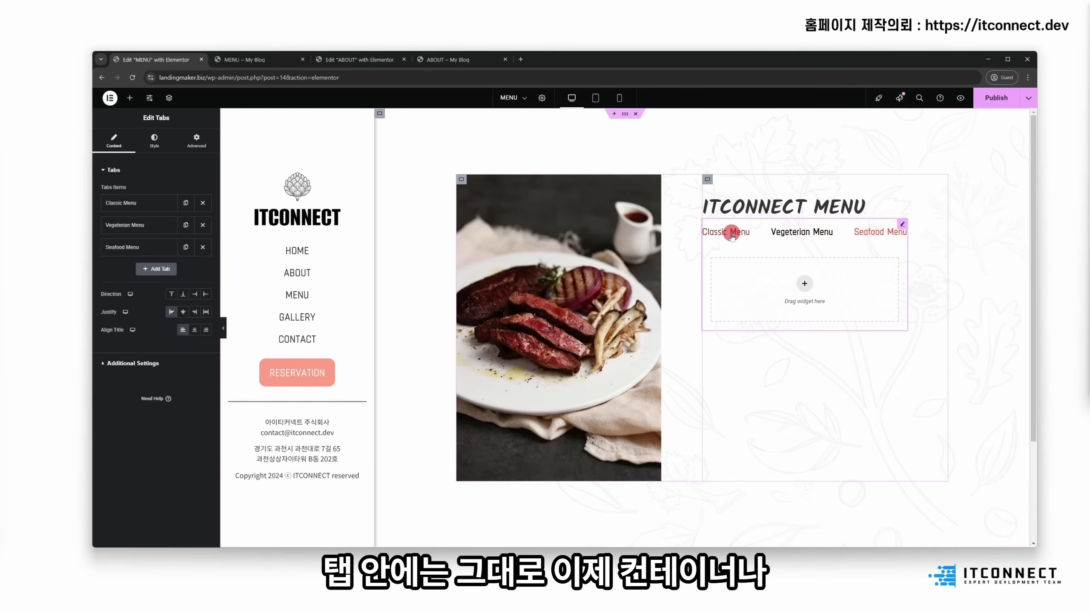
{"action": "left_click", "coordinate": [731, 232]}
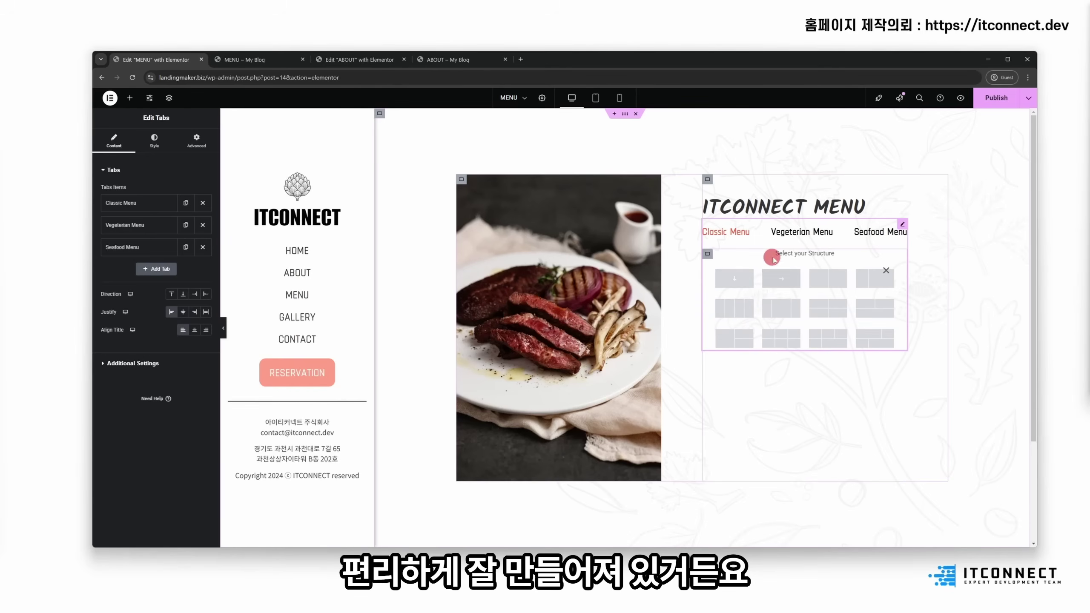
{"action": "left_click", "coordinate": [874, 277]}
{"action": "left_click", "coordinate": [781, 289]}
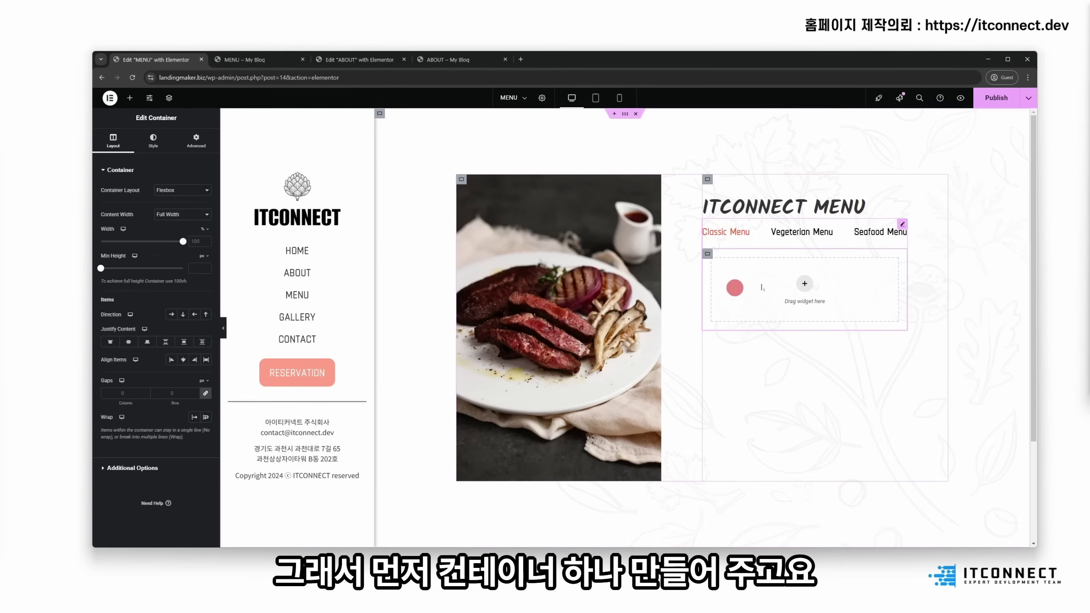
Step: Add a single-column container inside the Classic Menu tab and place a Text Editor widget in it
{"action": "left_click", "coordinate": [808, 280]}
{"action": "left_click", "coordinate": [734, 279]}
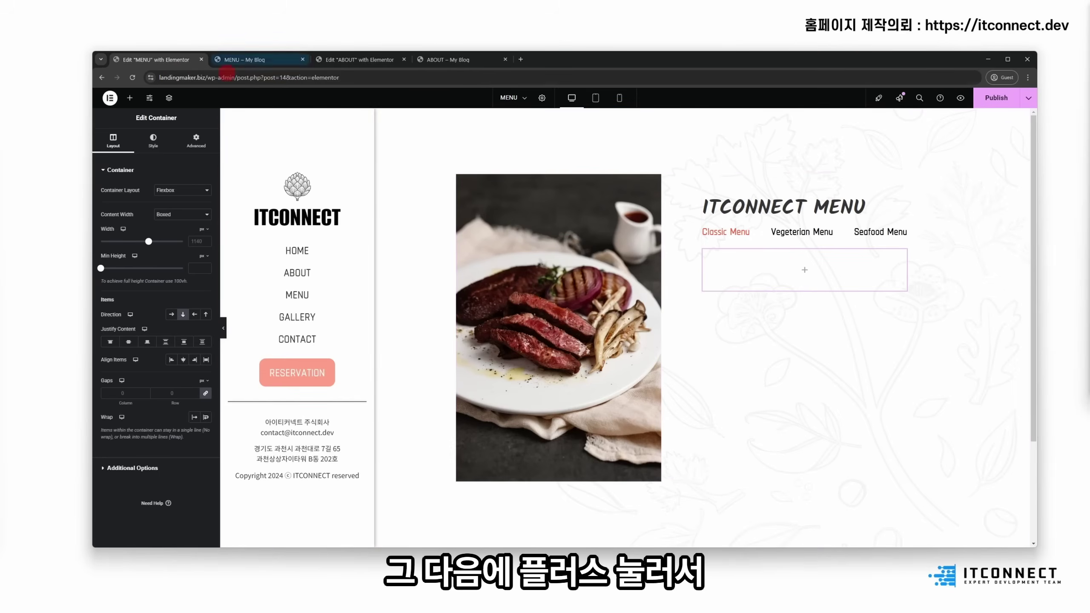
{"action": "left_click", "coordinate": [129, 98]}
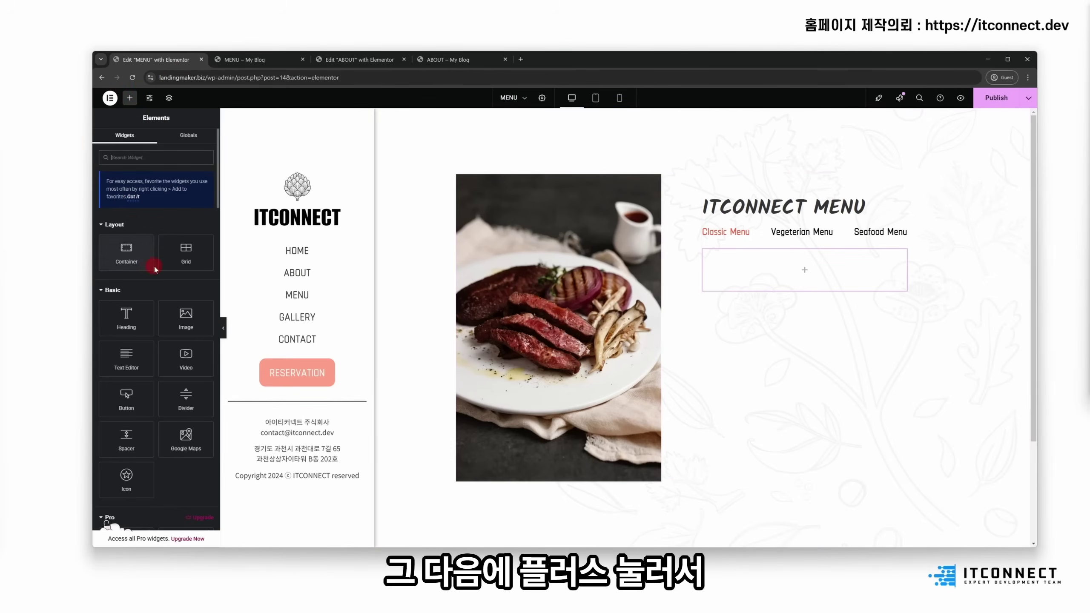
{"action": "left_click_drag", "start_coordinate": [126, 356], "coordinate": [816, 277]}
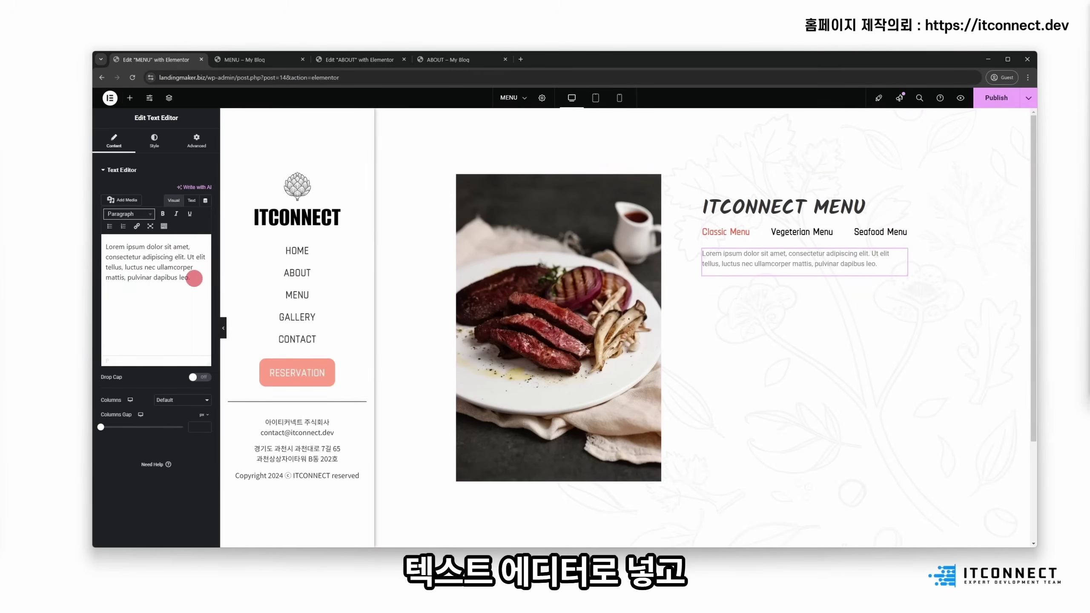
Step: Clear the lorem ipsum placeholder from the Text Editor widget and enter "버" in its place
{"action": "left_click_drag", "start_coordinate": [196, 278], "coordinate": [95, 237]}
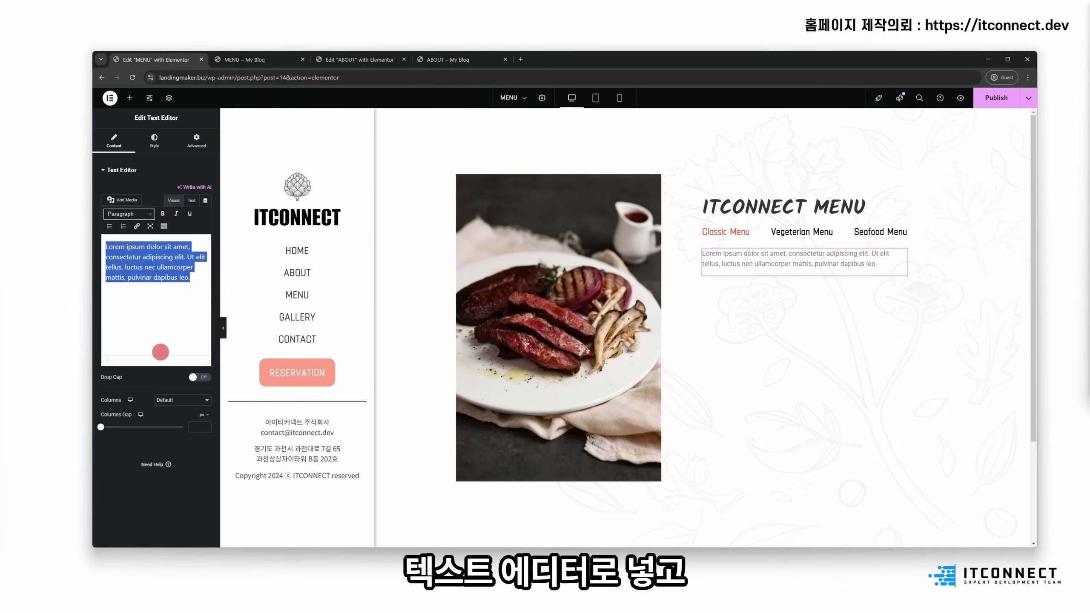
{"action": "key", "text": "BackSpace"}
{"action": "type", "text": "베"}
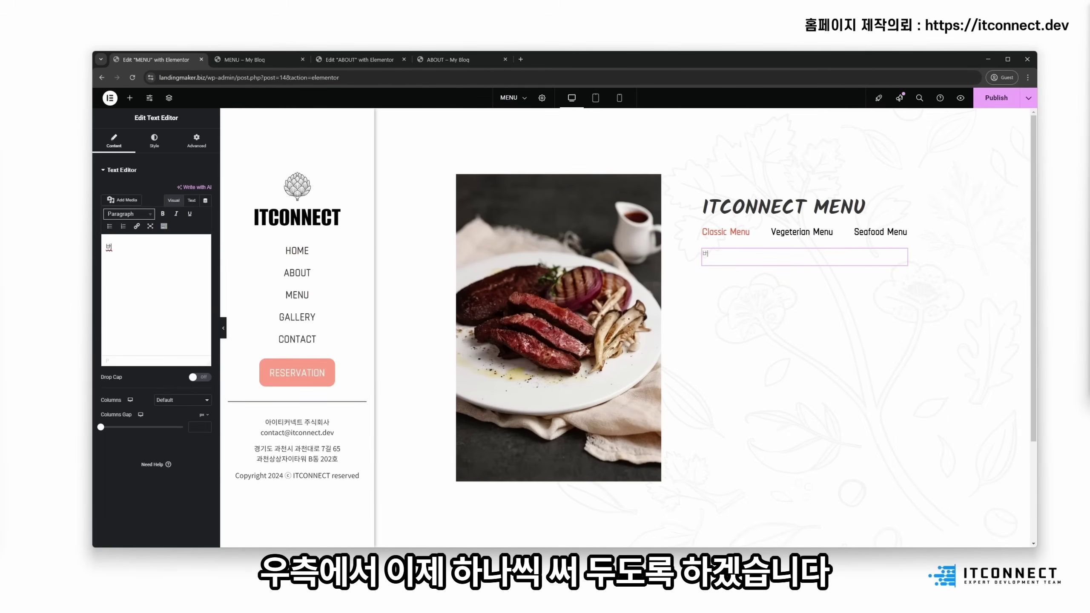
Step: Try to paste the classic dish list, from 버섯 샐러드 to 복숭아 쉬폰 케이크, with its source formatting over the text
{"action": "left_click_drag", "start_coordinate": [116, 252], "coordinate": [90, 247]}
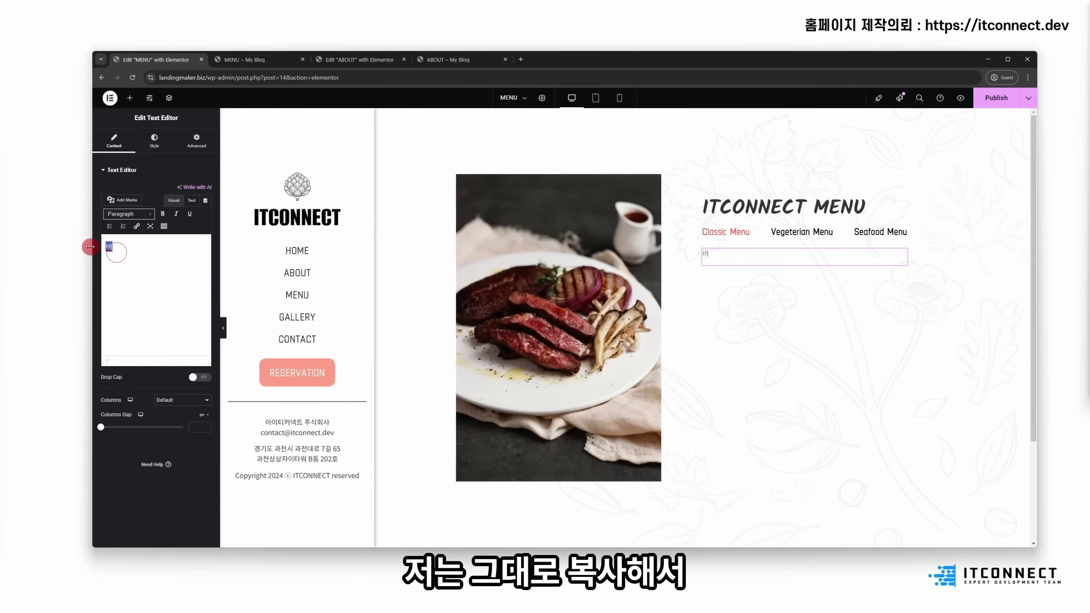
{"action": "type", "text": "버섯 샐러드 버섯, 루콜라, 파마산 치즈 갈릭버터 스테이크 티본 스테이크, 마늘, 로즈마리, 버터 생강을 곁들인 잉어 찜 잉어, 브로콜리, 생강, 바질, 레몬밤 문어 숙회 문어, 소금, 파, 참기름 복숭아 쉬폰 케이크 복숭아, 계란, 생크림, 밀가루"}
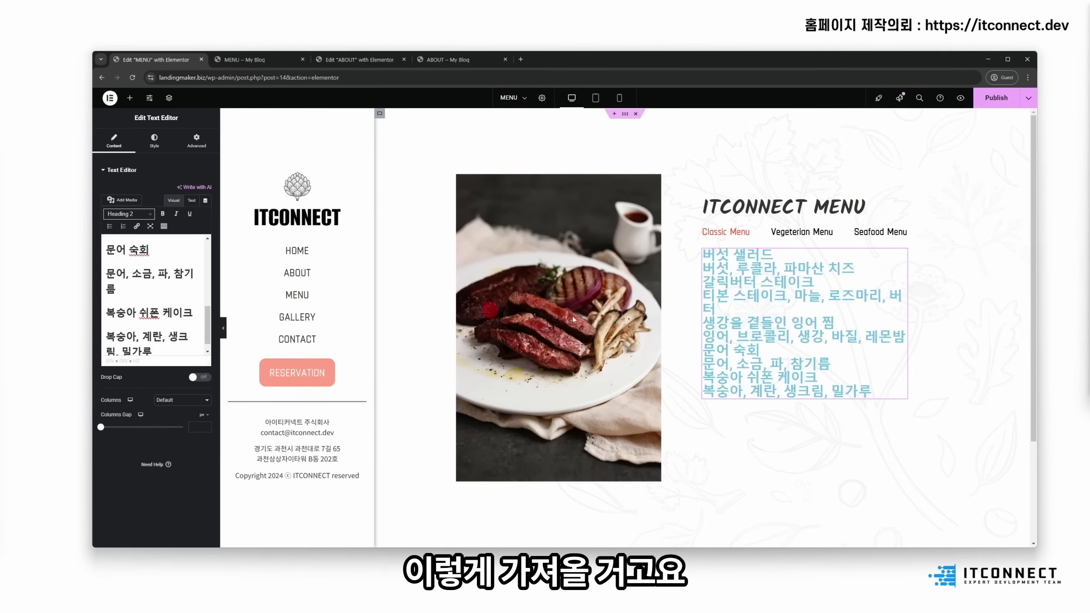
{"action": "left_click", "coordinate": [874, 321]}
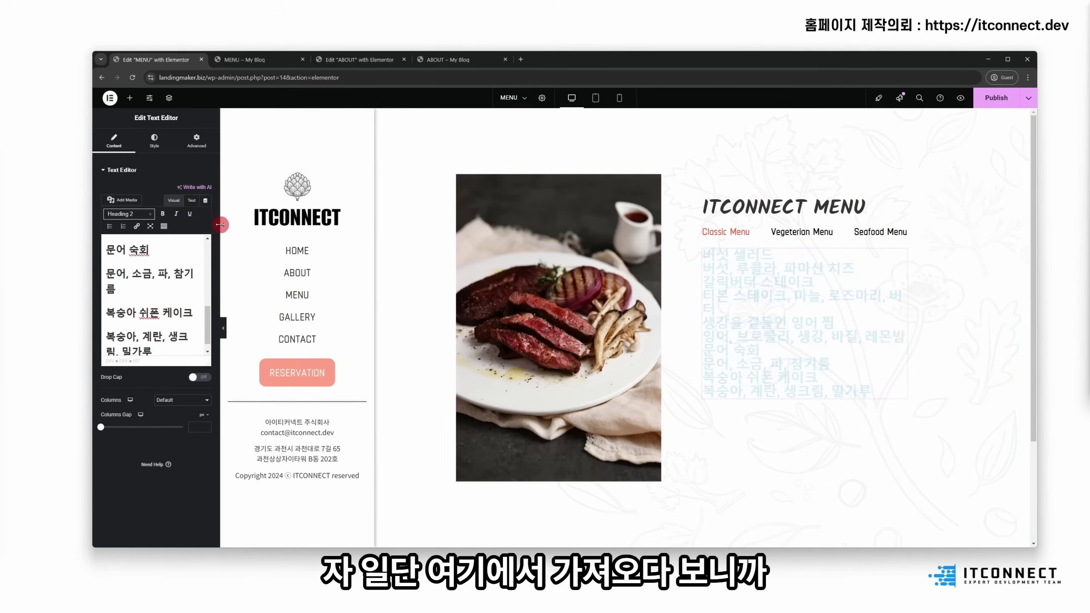
Step: Widen the editing panel and examine the HTML source of the pasted dish list
{"action": "left_click_drag", "start_coordinate": [222, 225], "coordinate": [360, 227]}
{"action": "left_click", "coordinate": [331, 201]}
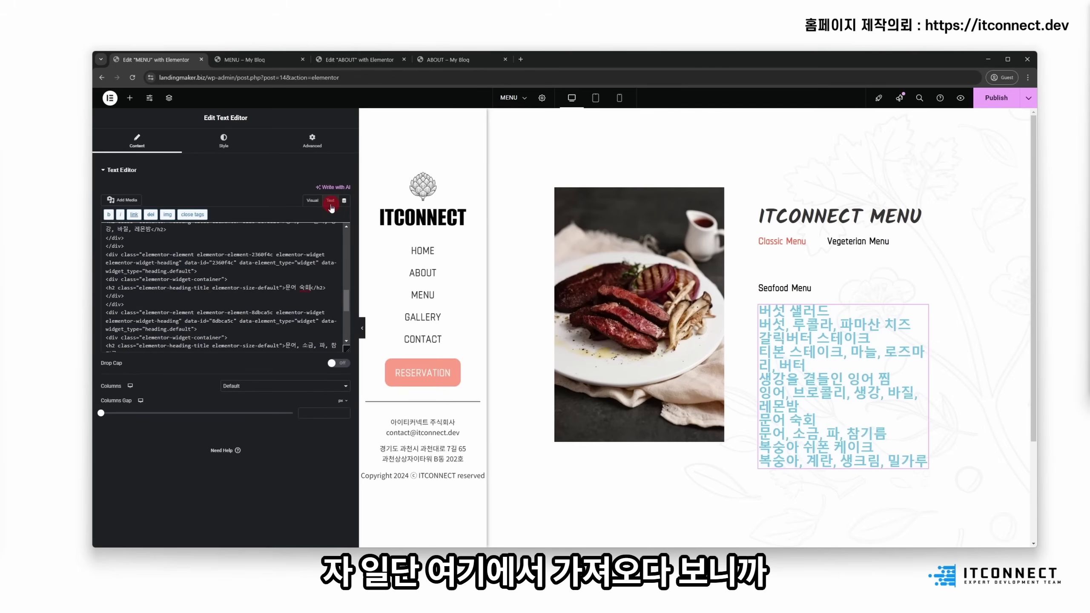
{"action": "left_click", "coordinate": [312, 201]}
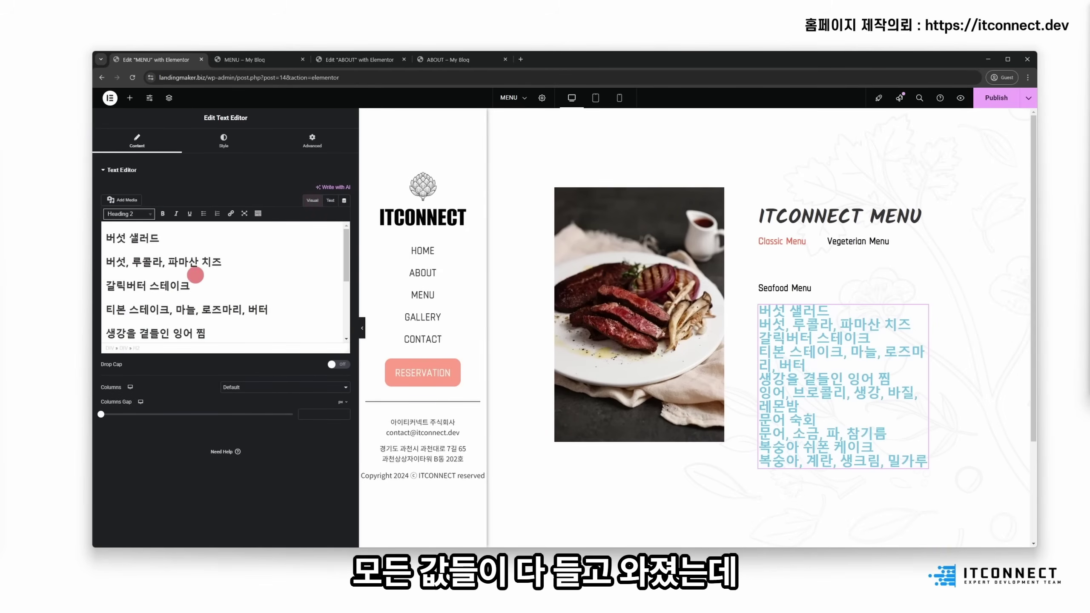
Step: Undo the formatted paste and insert the dish list, from 버섯 샐러드 to 복숭아, 계란, 생크림, 밀가루, as plain paragraph text
{"action": "left_click", "coordinate": [217, 262]}
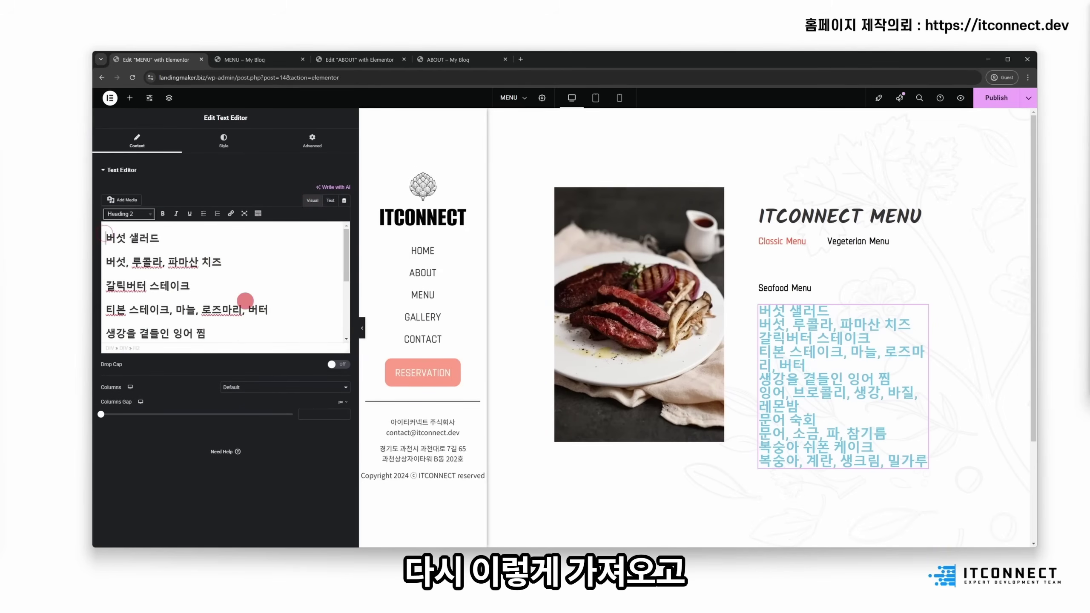
{"action": "key", "text": "ctrl+z"}
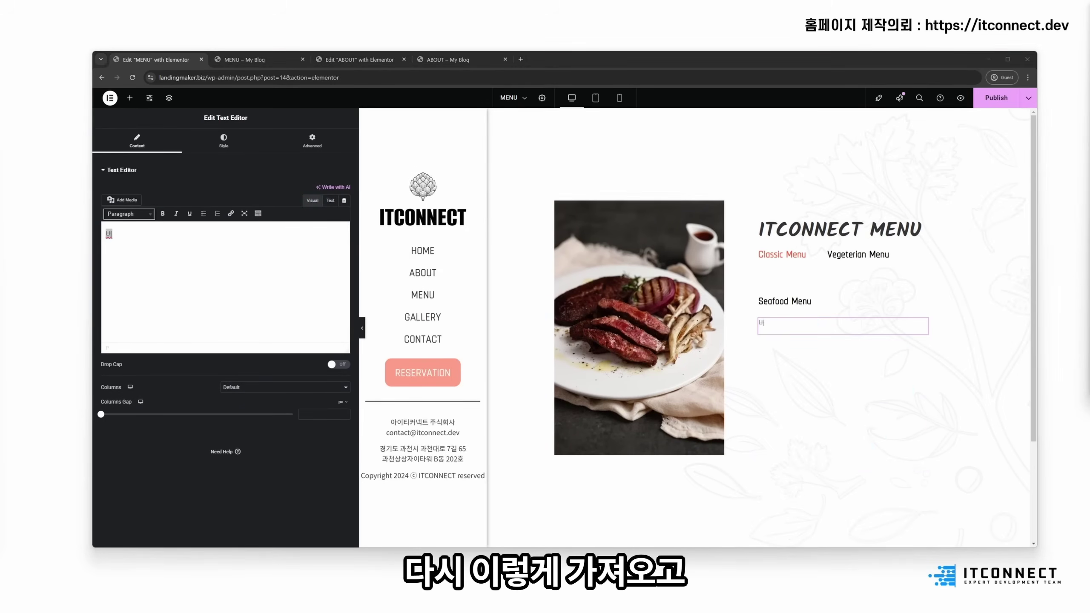
{"action": "left_click", "coordinate": [275, 298]}
{"action": "type", "text": "버섯 샐러드 버섯, 루콜라, 파마산 치즈 갈릭버터 스테이크 티본 스테이크, 마늘, 로즈마리, 버터 생강을 곁들인 잉어 찜 잉어, 브로콜리, 생강, 바질, 레몬밤 문어 숙회 문어, 소금, 파, 참기름 복숭아 쉬폰 케이크 복숭아, 계란, 생크림, 밀가루"}
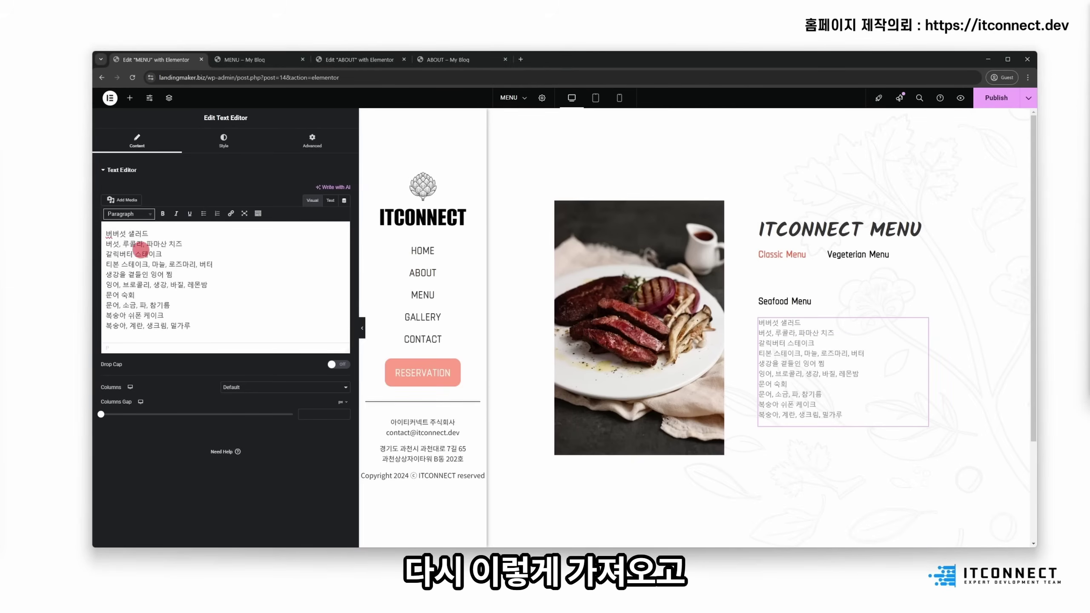
Step: Remove the extra 버 before 버섯 샐러드 in the dish list and try to format that line as Heading 2
{"action": "left_click", "coordinate": [111, 234]}
{"action": "key", "text": "BackSpace"}
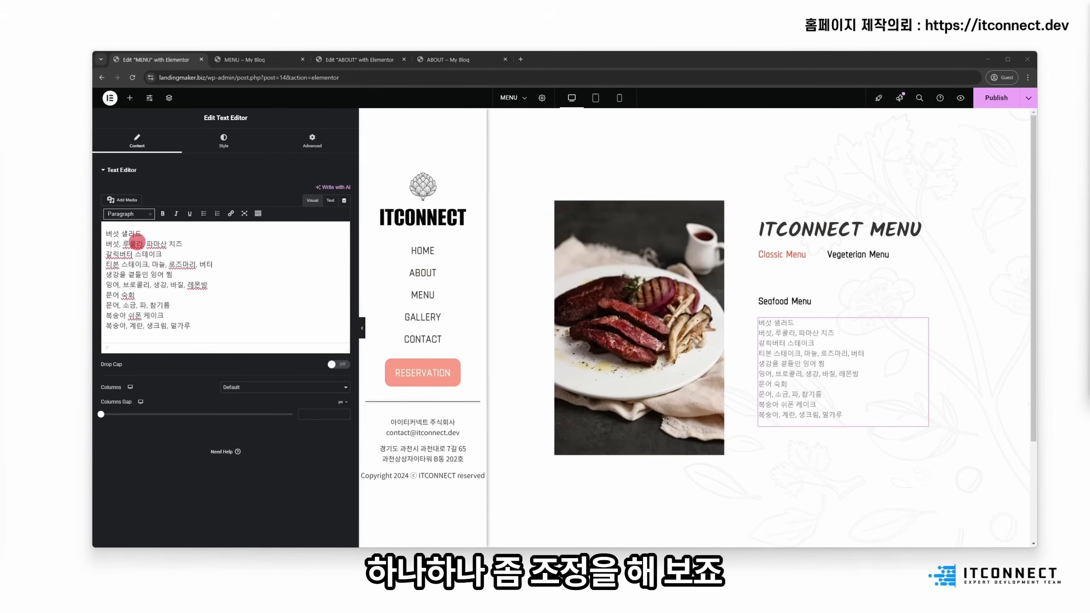
{"action": "left_click", "coordinate": [109, 233]}
{"action": "left_click_drag", "start_coordinate": [107, 233], "coordinate": [141, 234]}
{"action": "left_click", "coordinate": [142, 215]}
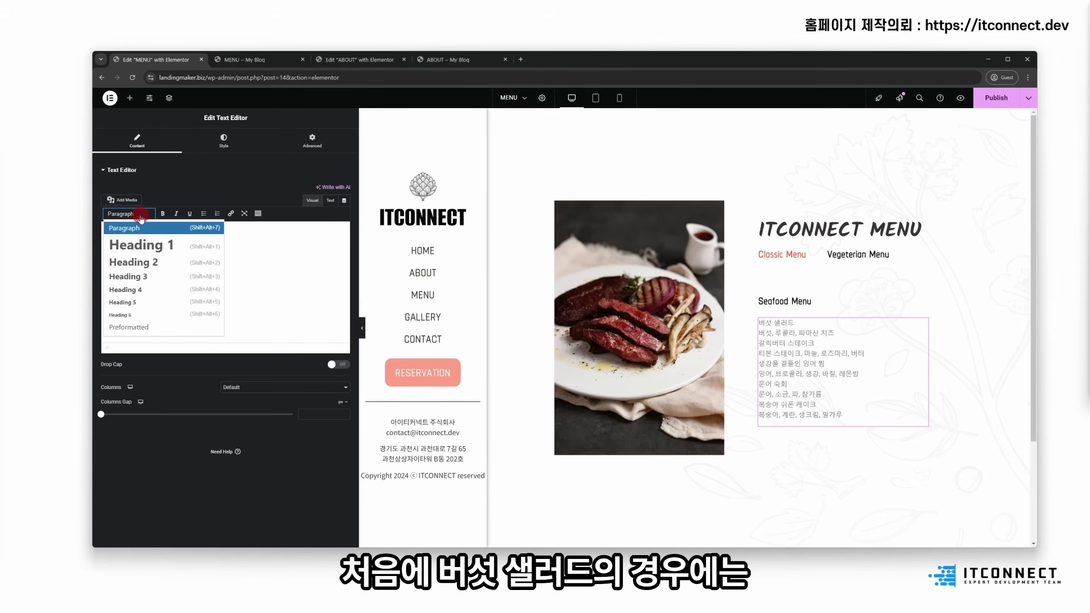
{"action": "left_click", "coordinate": [142, 263]}
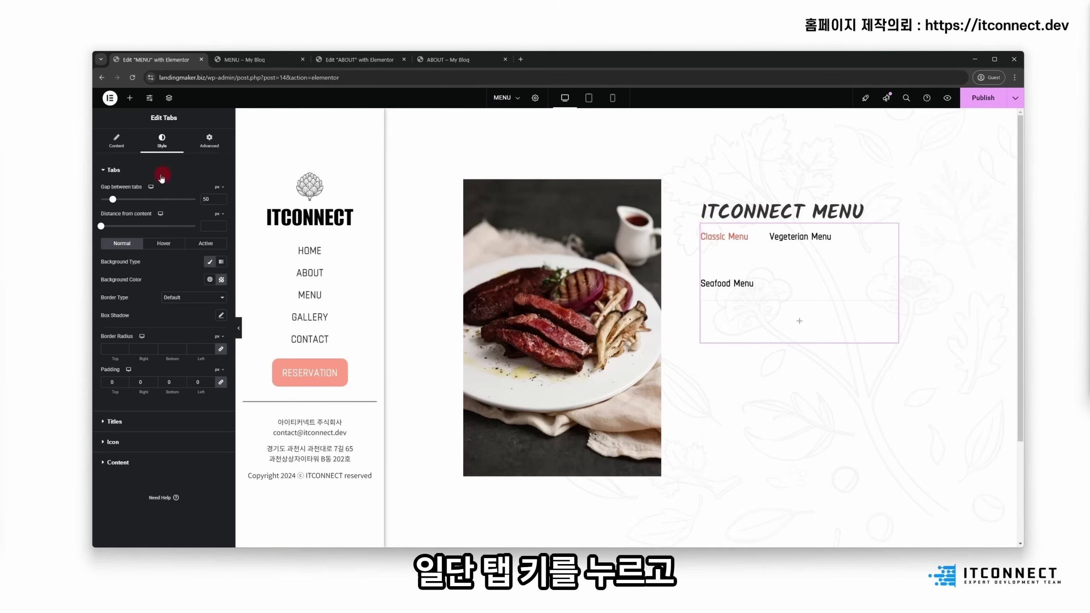
Step: Try a 25 px gap between the tabs of the Tabs widget and settle on 30 px
{"action": "left_click", "coordinate": [205, 199]}
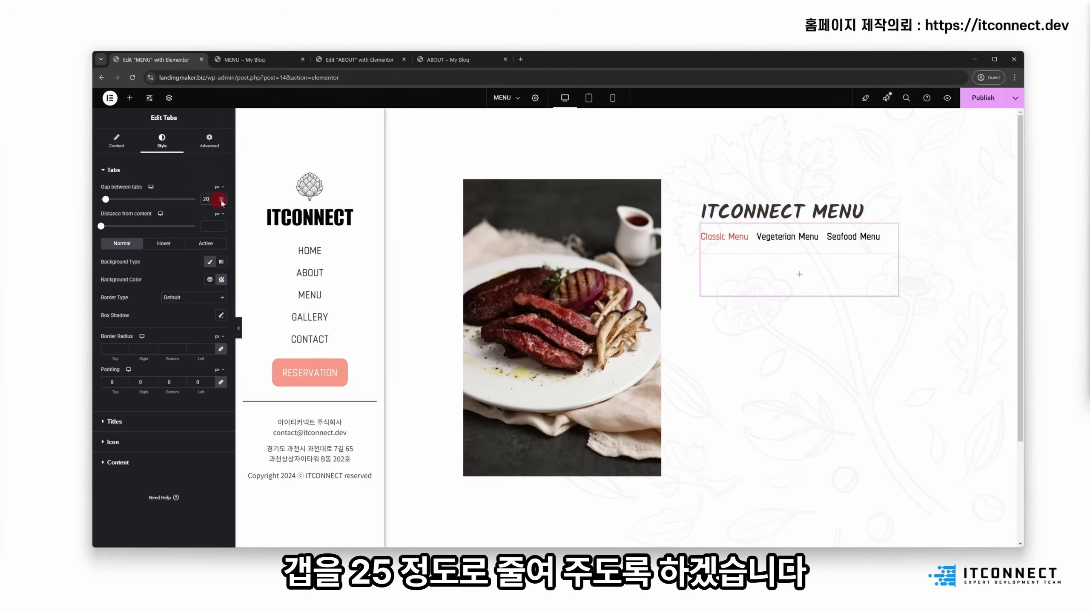
{"action": "type", "text": "25"}
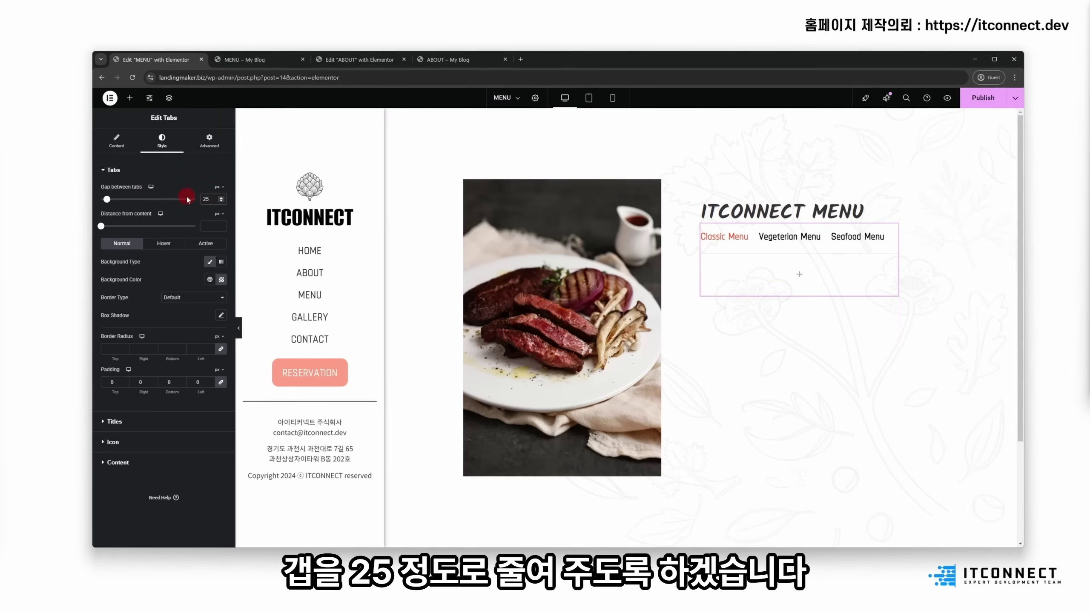
{"action": "key", "text": "BackSpace"}
{"action": "key", "text": "BackSpace"}
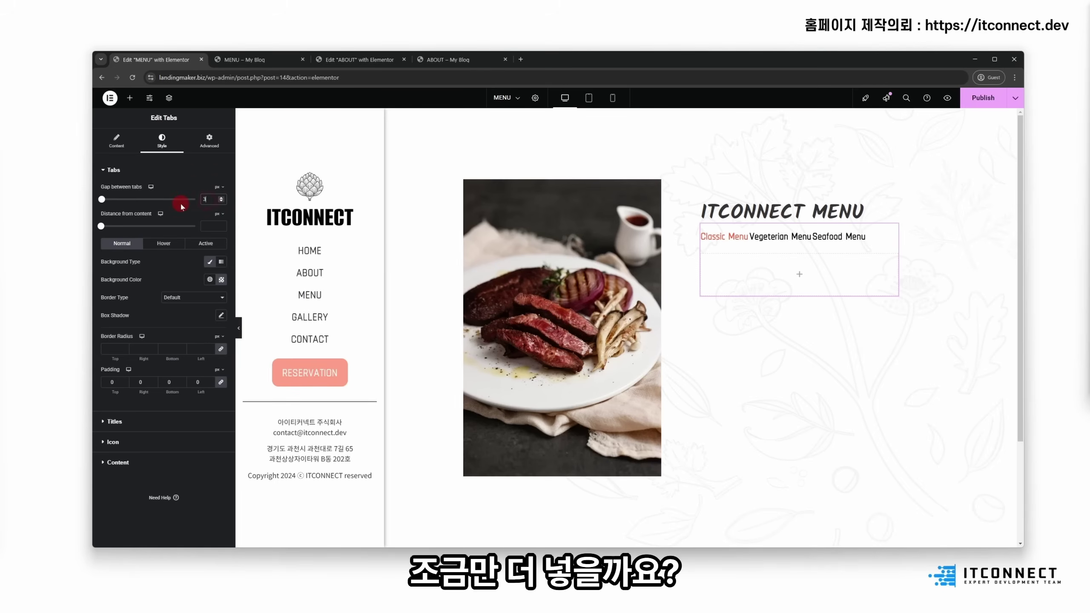
{"action": "type", "text": "30"}
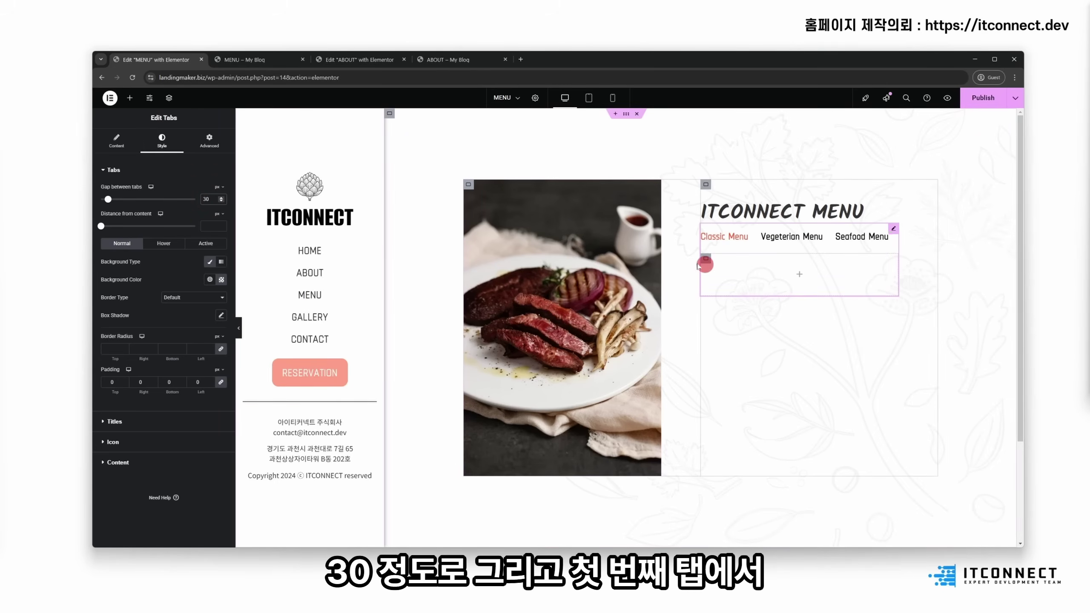
Step: Add two Heading widgets, one below the other, inside the Classic Menu tab
{"action": "left_click", "coordinate": [129, 98]}
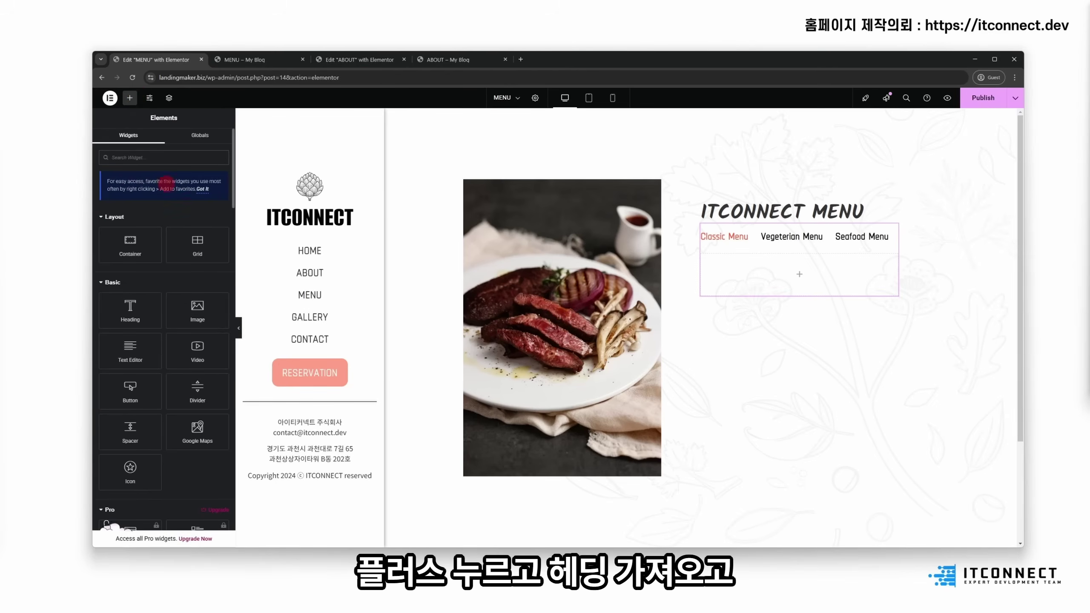
{"action": "left_click_drag", "start_coordinate": [129, 310], "coordinate": [783, 274]}
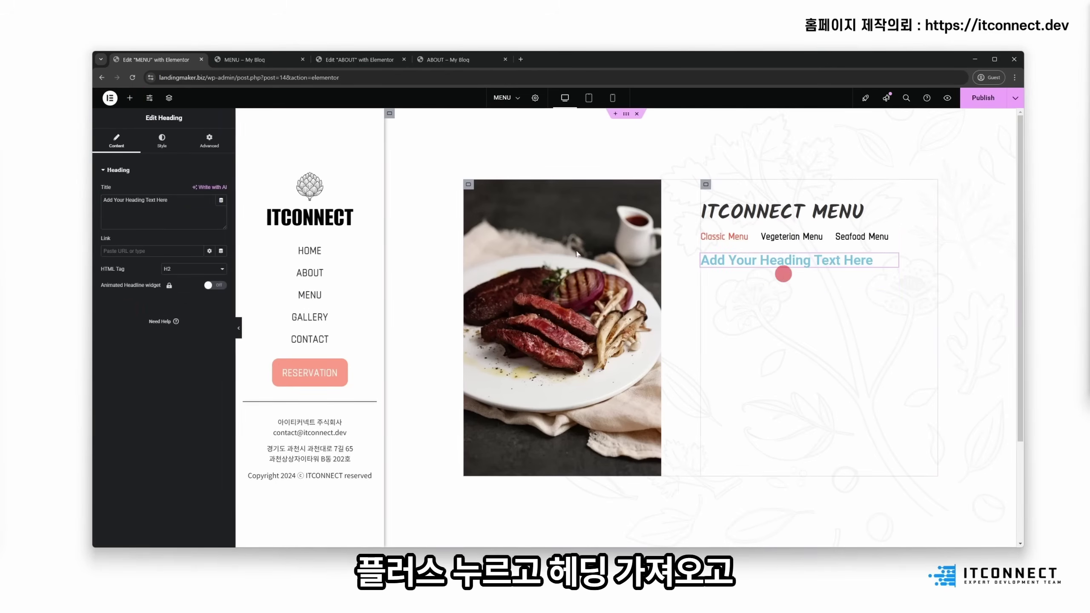
{"action": "left_click", "coordinate": [129, 98]}
{"action": "left_click_drag", "start_coordinate": [130, 307], "coordinate": [790, 268]}
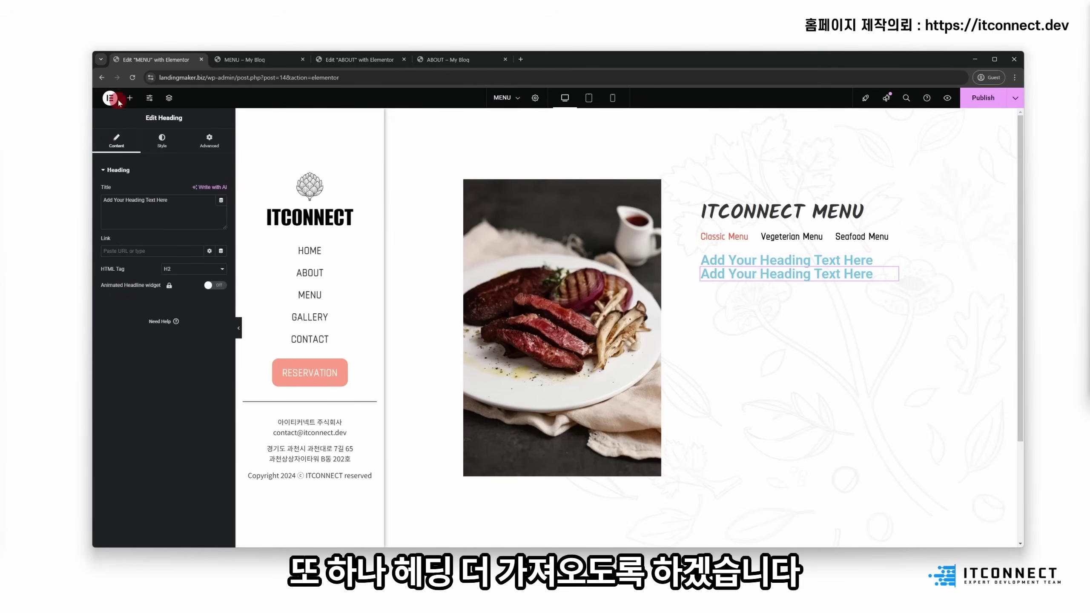
Step: Add a container to the Classic Menu tab and move both new headings into it
{"action": "left_click", "coordinate": [129, 98]}
{"action": "left_click_drag", "start_coordinate": [130, 244], "coordinate": [777, 262]}
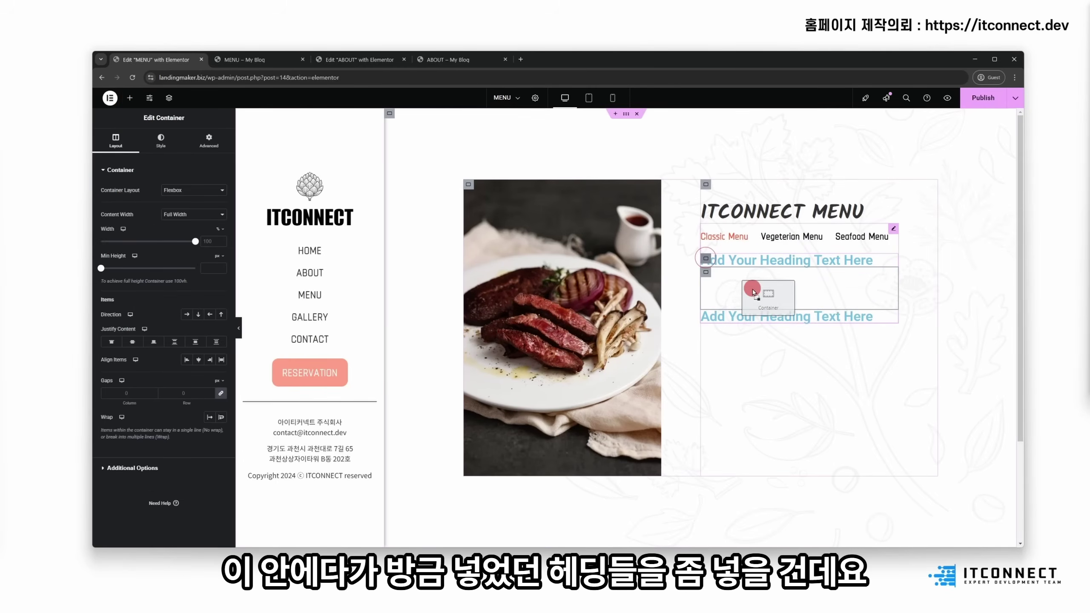
{"action": "key", "text": "ctrl+i"}
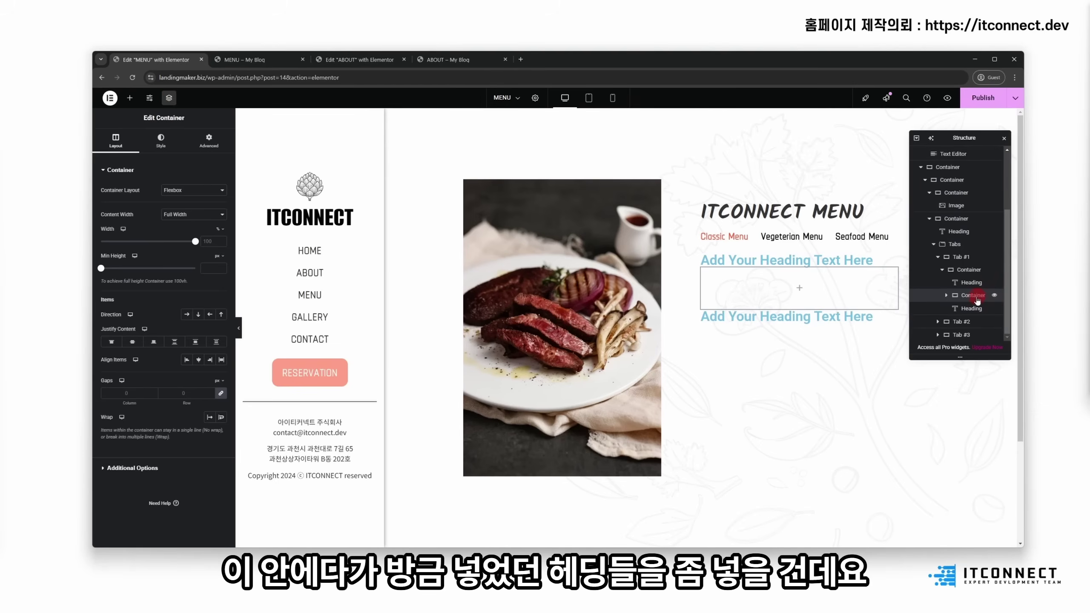
{"action": "left_click_drag", "start_coordinate": [971, 282], "coordinate": [975, 310]}
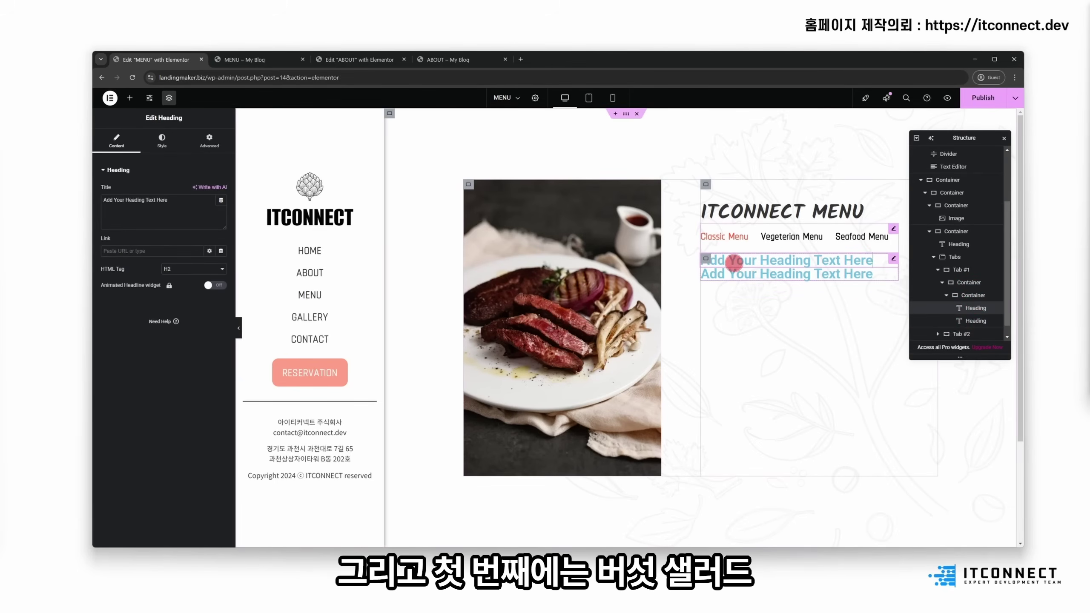
Step: Title the first heading 버섯 샐러드 and the second heading 버섯, 루콜라, 파마산 치즈
{"action": "left_click_drag", "start_coordinate": [133, 206], "coordinate": [46, 203]}
{"action": "type", "text": "ㅂ"}
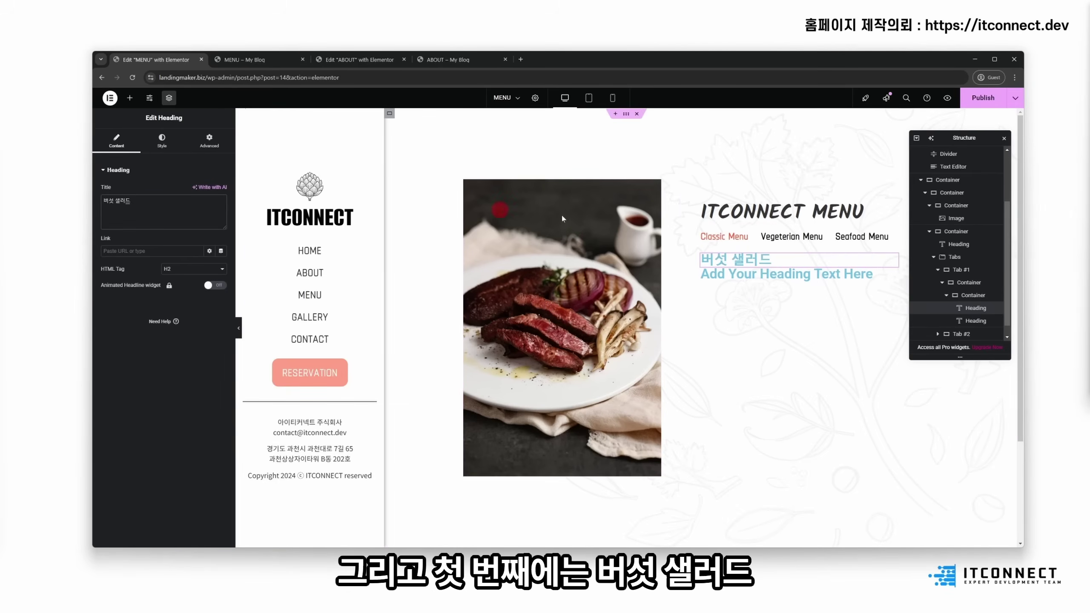
{"action": "left_click", "coordinate": [717, 272]}
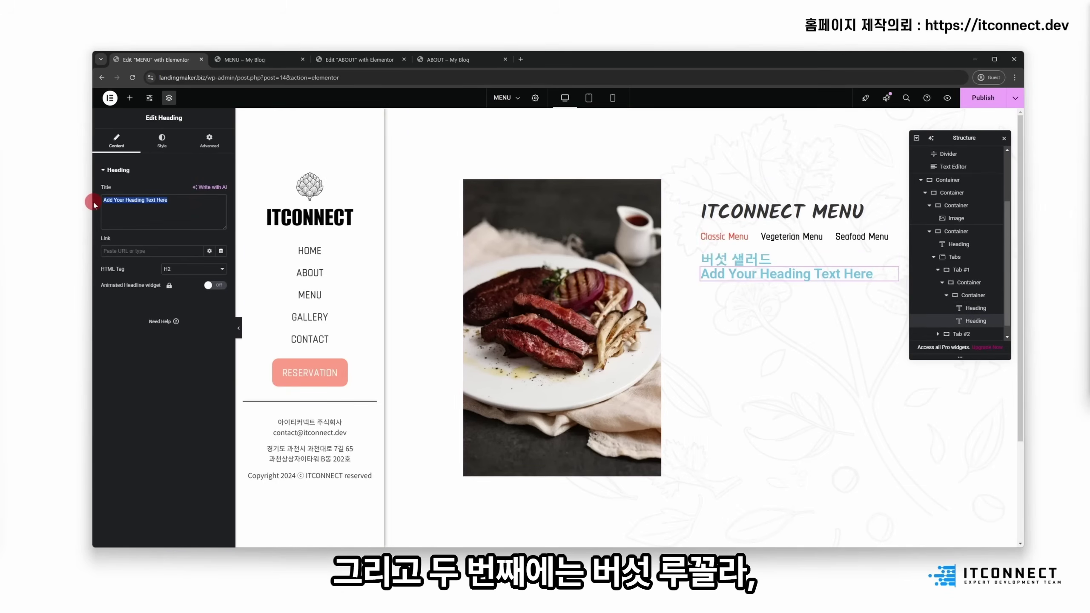
{"action": "type", "text": "벗, 루콜라, 파마산치"}
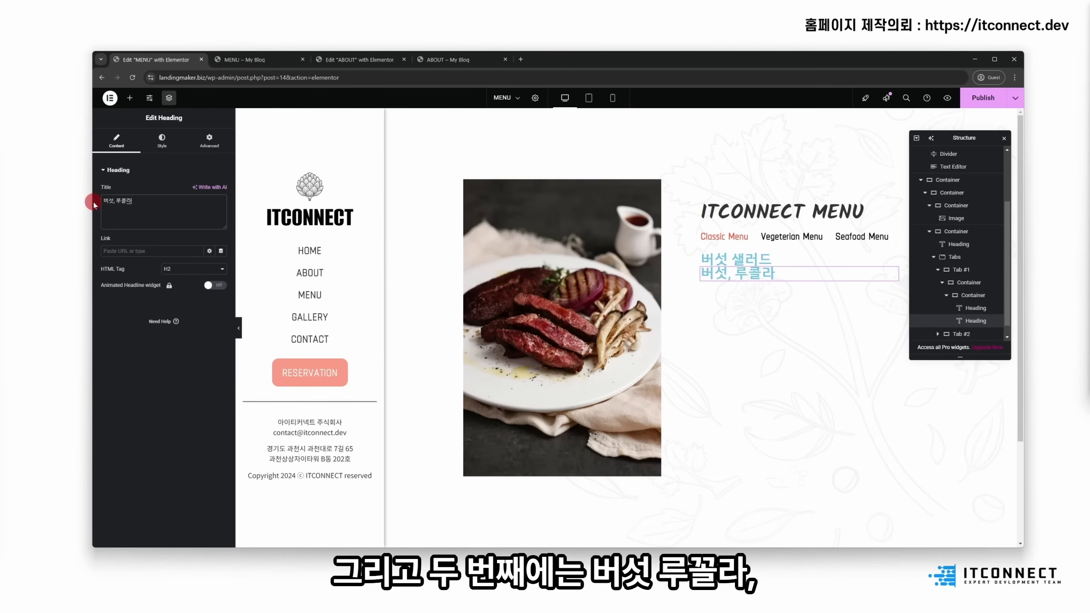
{"action": "key", "text": "BackSpace"}
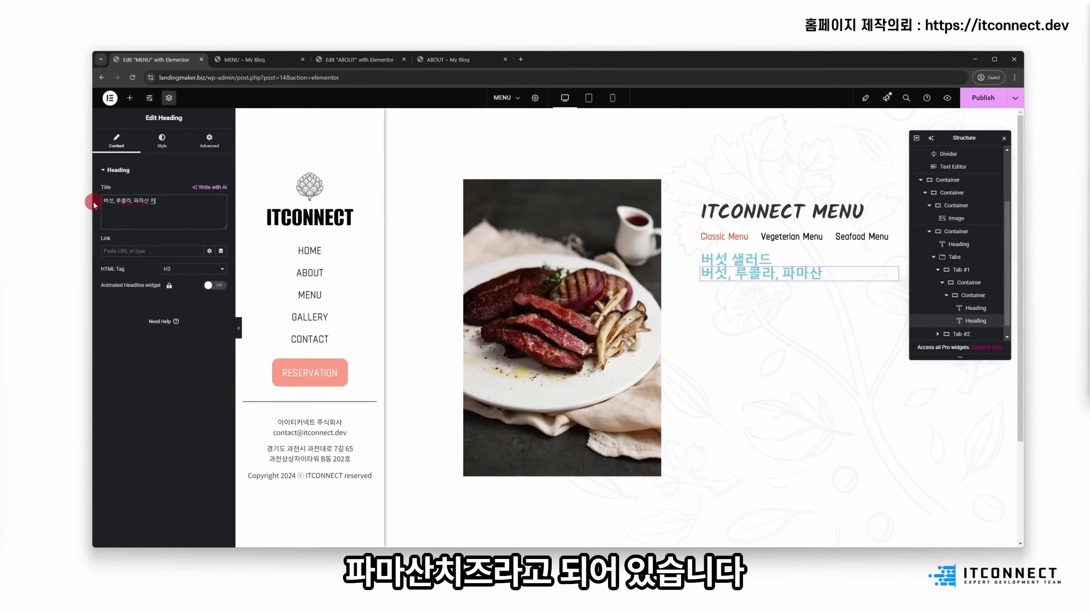
{"action": "type", "text": "치즈"}
Step: Set the font family of the 버섯 샐러드 heading to Noto Sans KR
{"action": "left_click", "coordinate": [742, 266]}
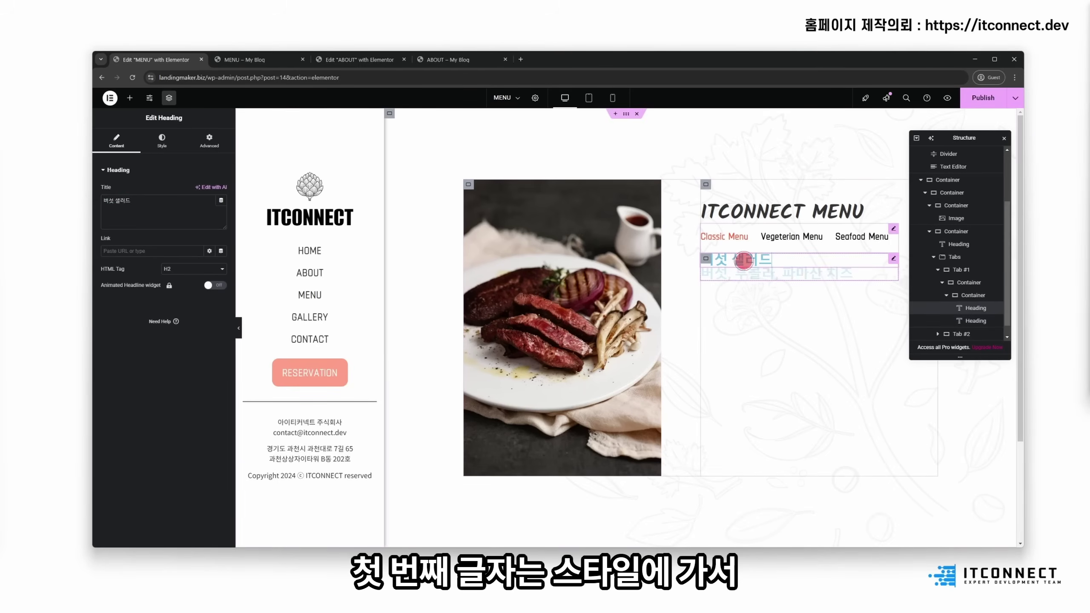
{"action": "left_click", "coordinate": [163, 142]}
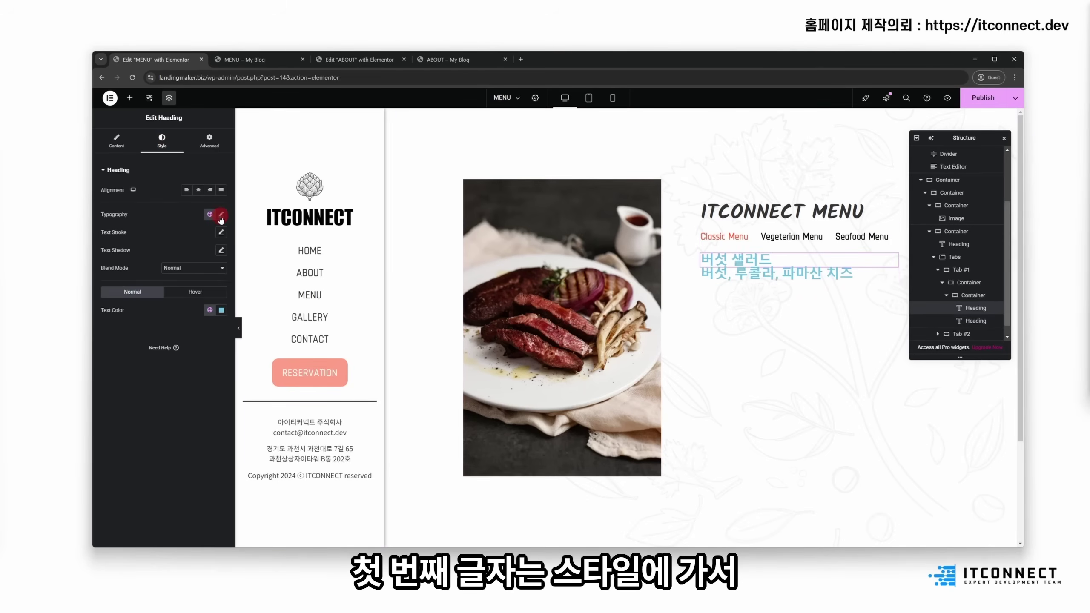
{"action": "left_click", "coordinate": [220, 214]}
{"action": "left_click", "coordinate": [186, 257]}
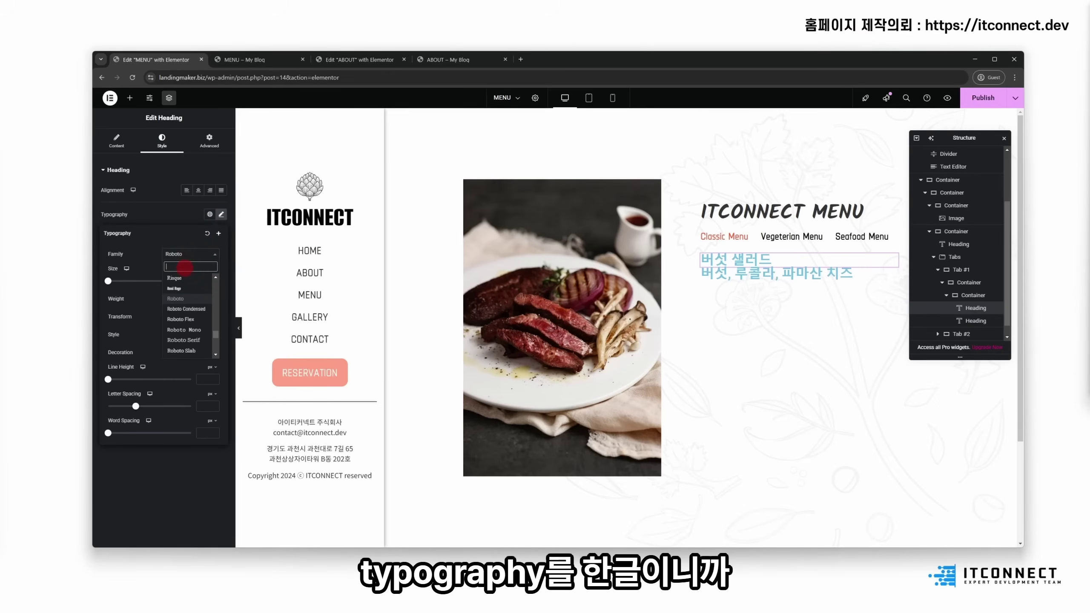
{"action": "type", "text": "notoa"}
{"action": "key", "text": "BackSpace"}
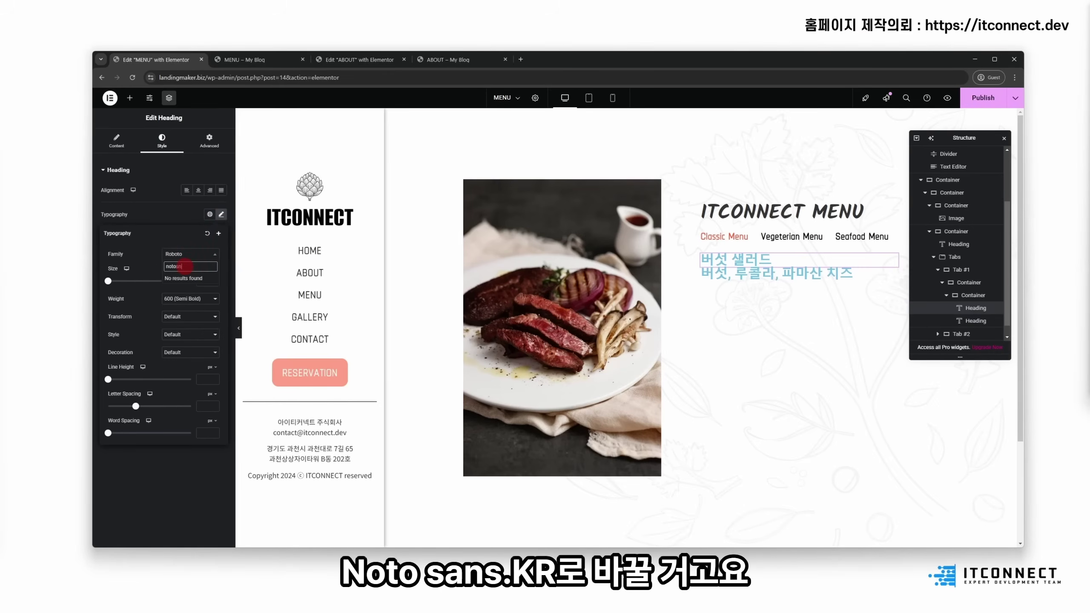
{"action": "type", "text": "sans kr"}
{"action": "key", "text": "Return"}
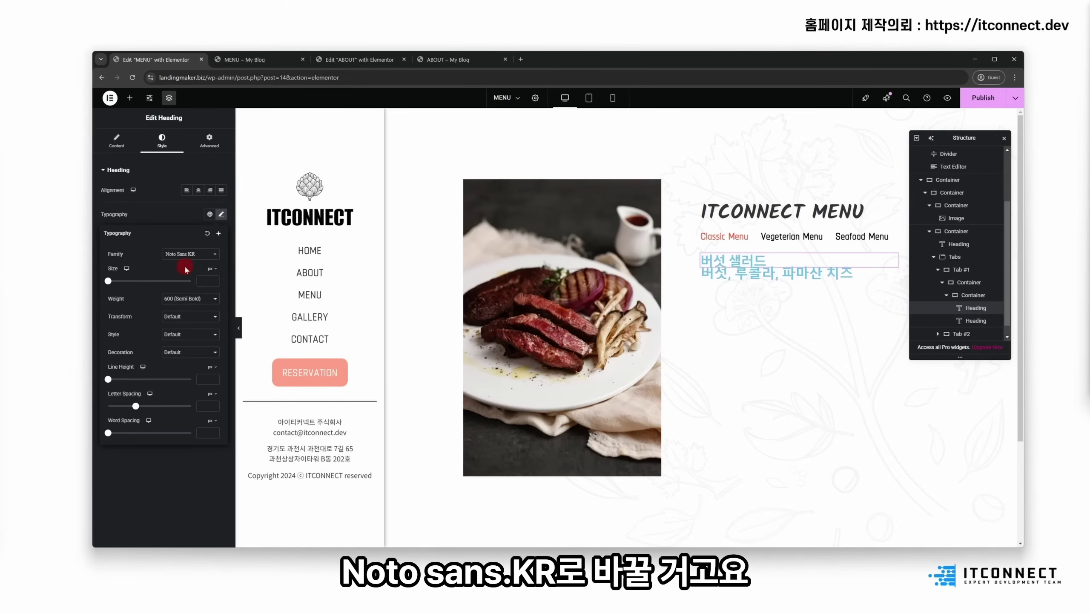
{"action": "left_click", "coordinate": [221, 215]}
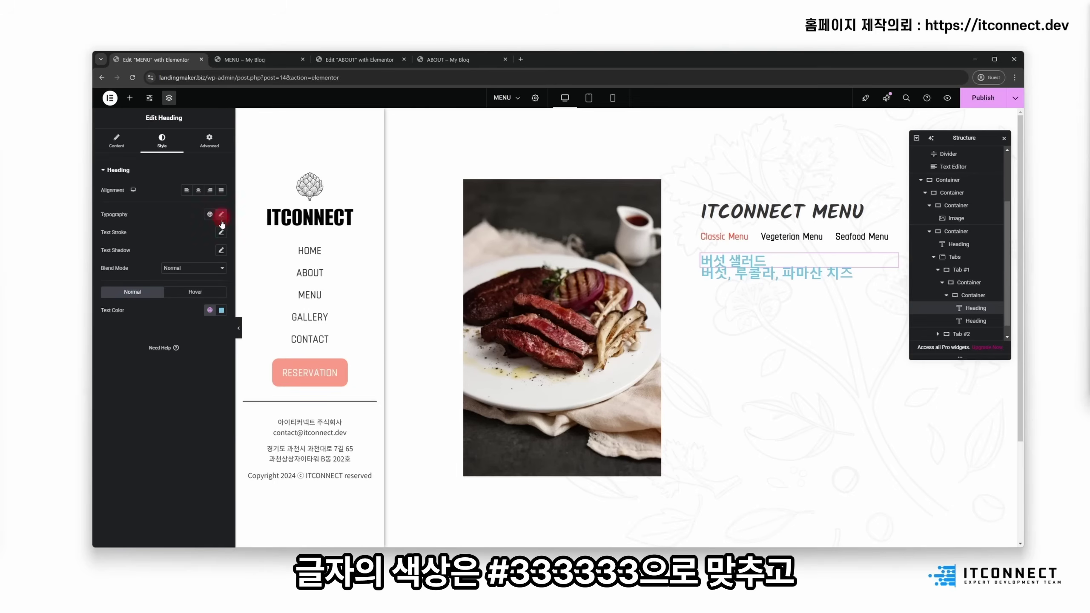
Step: Set the 버섯 샐러드 heading's text color to #333333 and its font weight to 700 (Bold)
{"action": "left_click", "coordinate": [221, 310]}
{"action": "left_click", "coordinate": [181, 433]}
{"action": "type", "text": "#333333"}
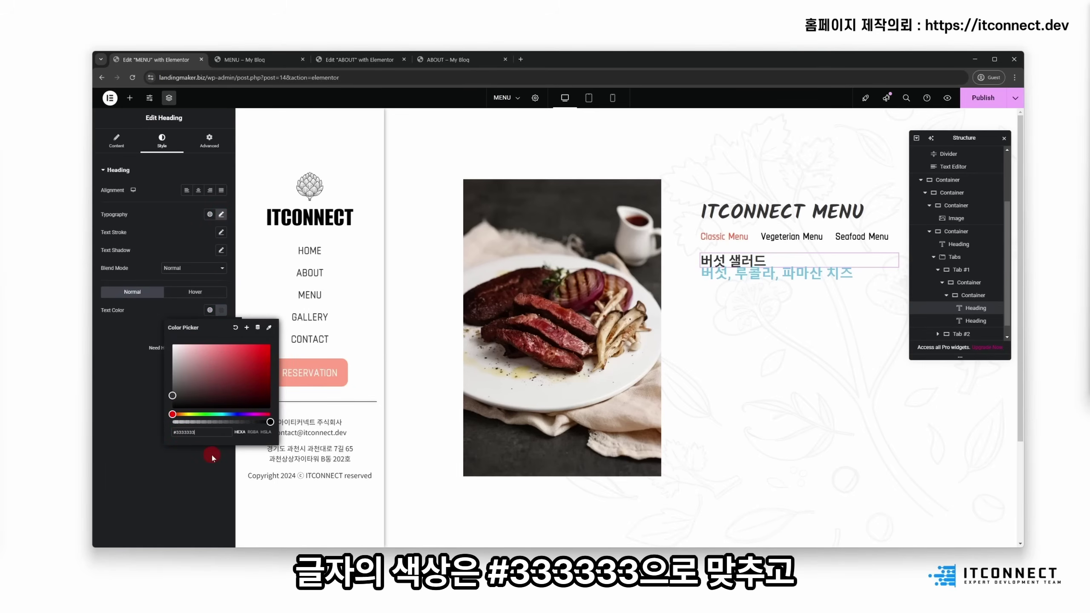
{"action": "left_click", "coordinate": [206, 408]}
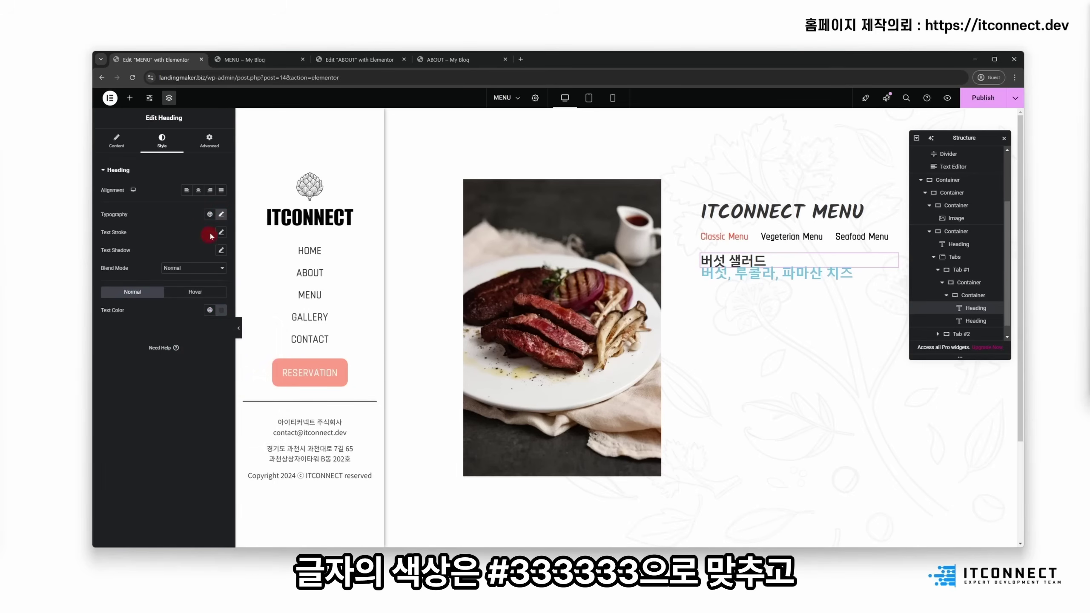
{"action": "left_click", "coordinate": [221, 214]}
{"action": "left_click", "coordinate": [197, 300]}
{"action": "left_click", "coordinate": [184, 377]}
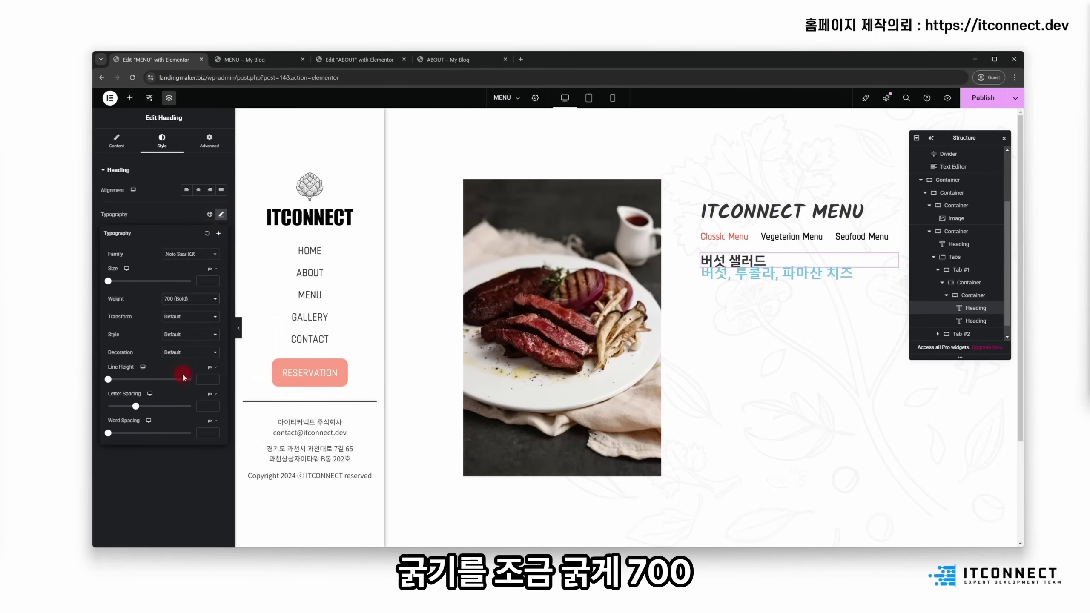
Step: Change the ingredients heading under 버섯 샐러드 to the p HTML tag and set its font family to Noto Sans KR
{"action": "left_click", "coordinate": [772, 277]}
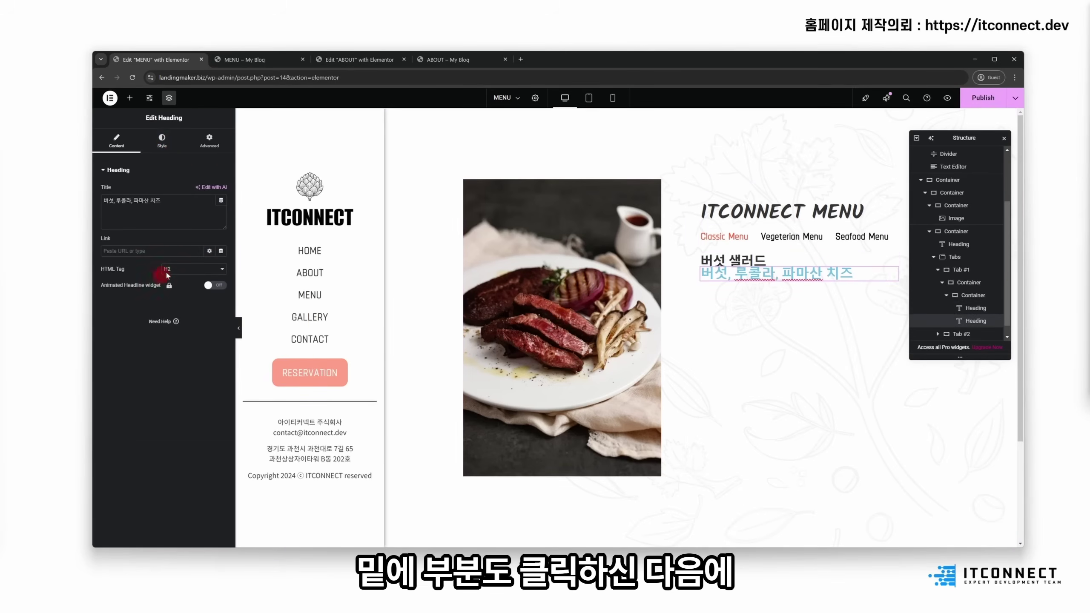
{"action": "left_click", "coordinate": [187, 264]}
{"action": "left_click", "coordinate": [182, 361]}
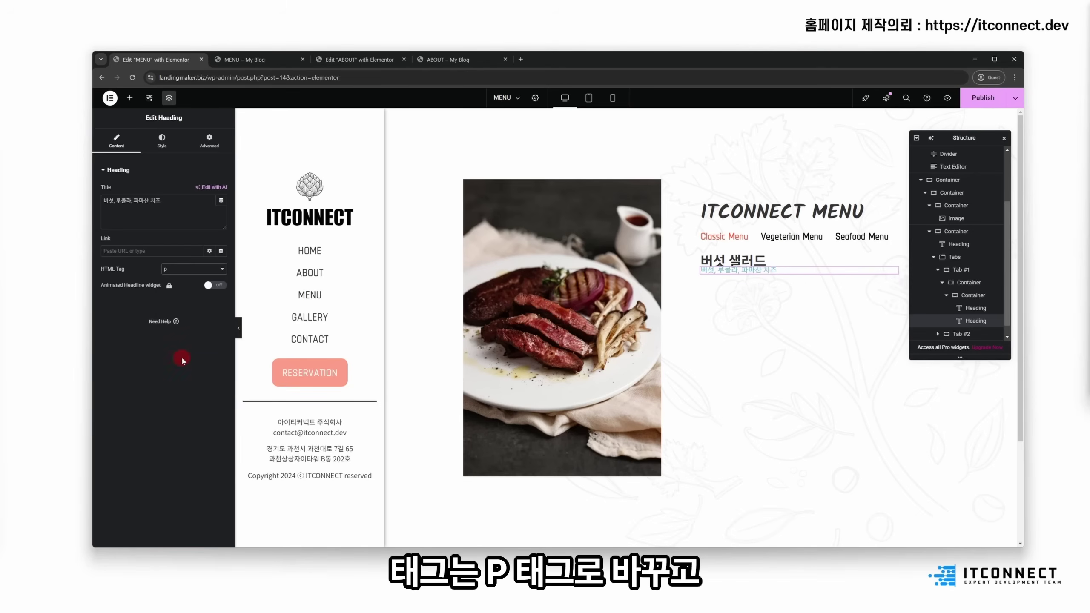
{"action": "left_click", "coordinate": [174, 144]}
{"action": "left_click", "coordinate": [221, 214]}
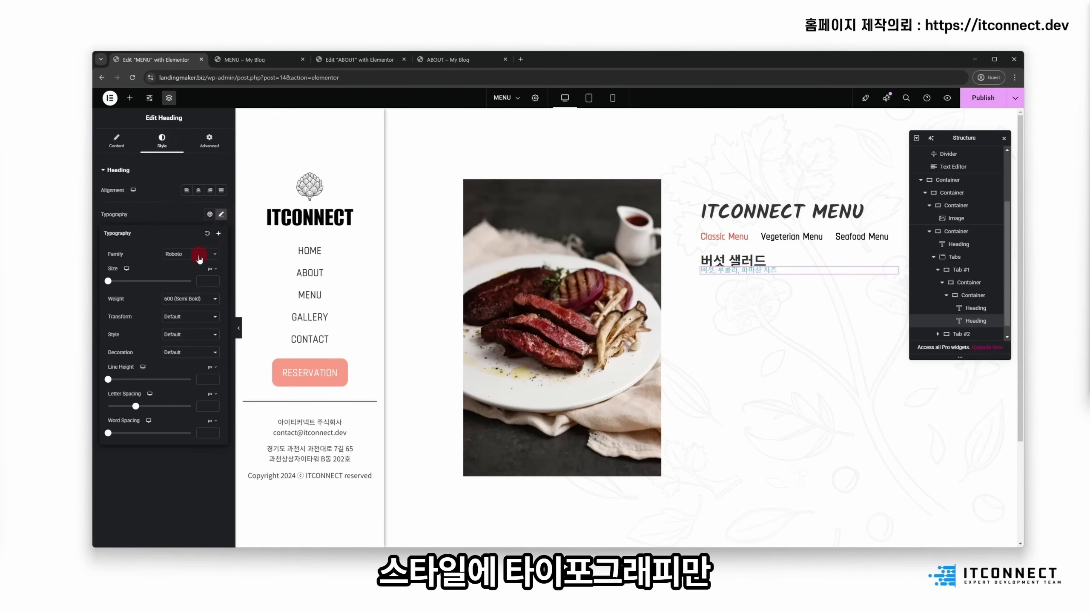
{"action": "left_click", "coordinate": [199, 257]}
{"action": "type", "text": "noto sans kr"}
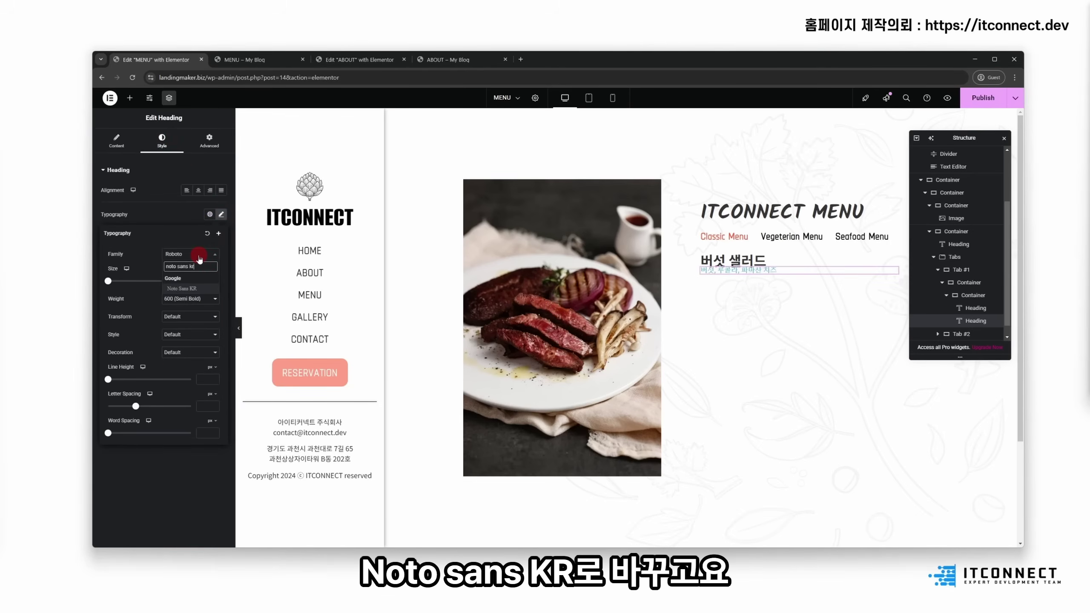
{"action": "key", "text": "Return"}
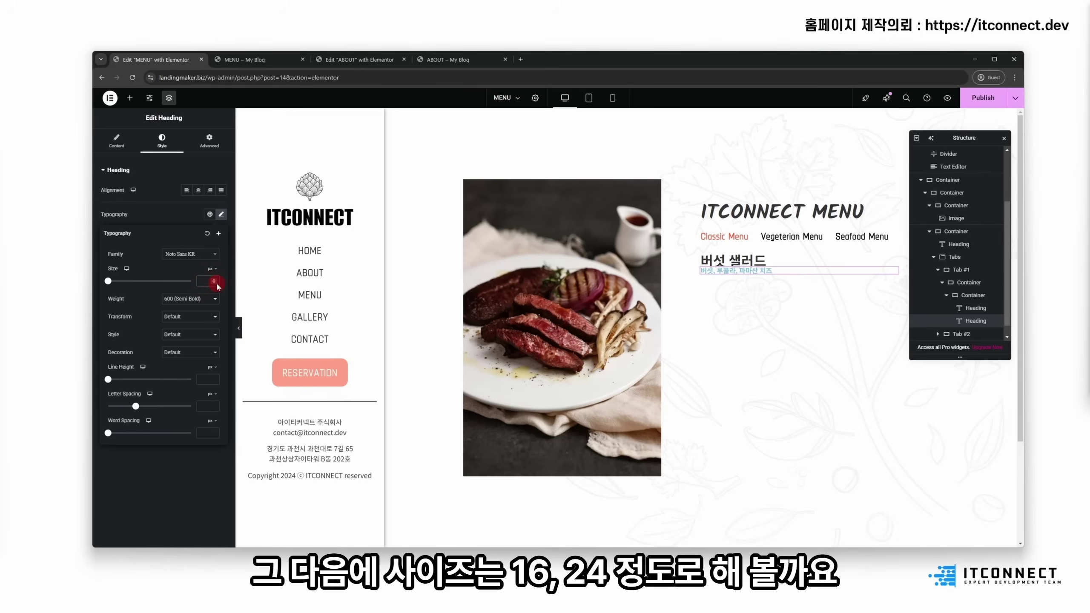
Step: Set the ingredients heading's font size to 18 px and its weight to 400 (Normal)
{"action": "type", "text": "163"}
{"action": "left_click", "coordinate": [191, 282]}
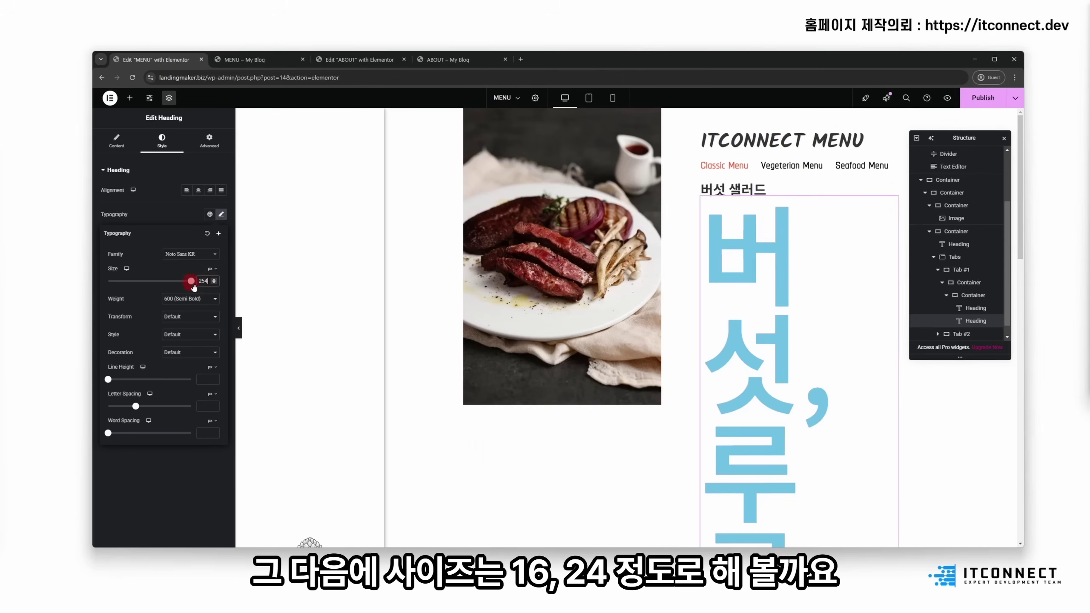
{"action": "type", "text": "24"}
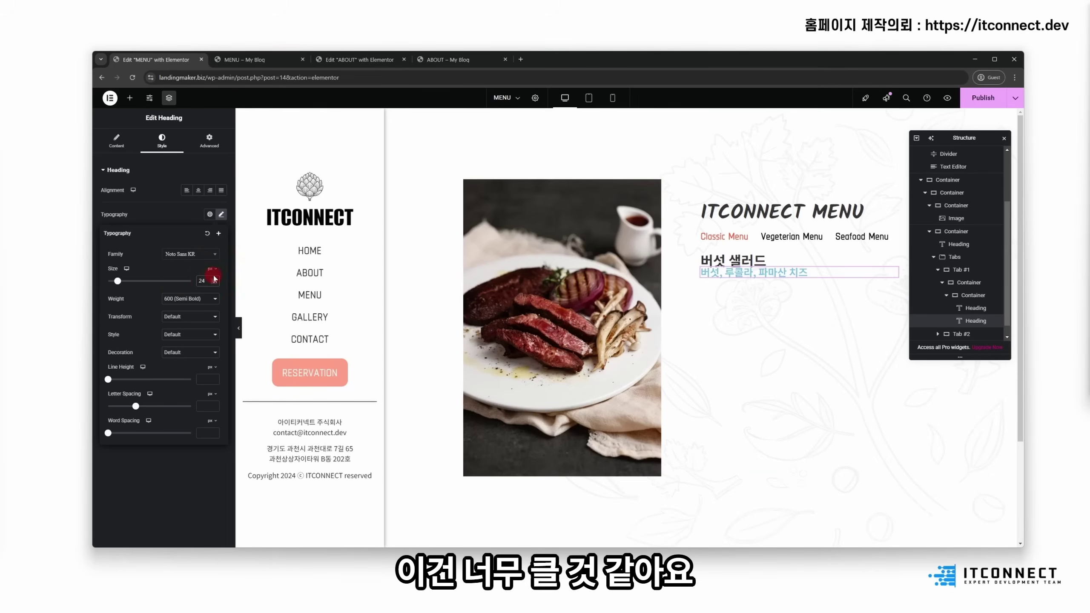
{"action": "type", "text": "18"}
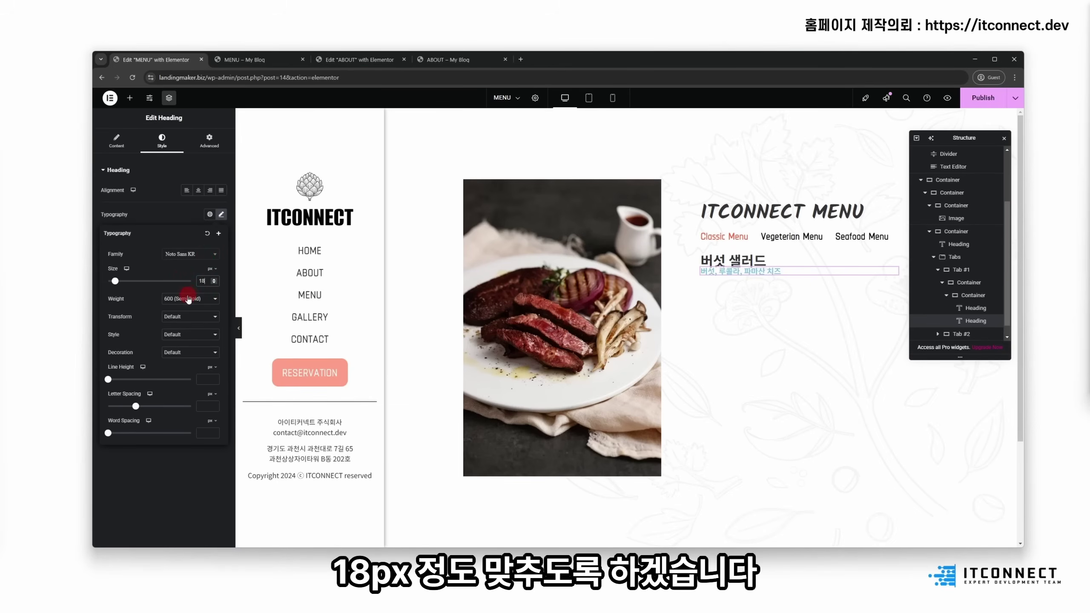
{"action": "left_click", "coordinate": [188, 299]}
{"action": "left_click", "coordinate": [190, 338]}
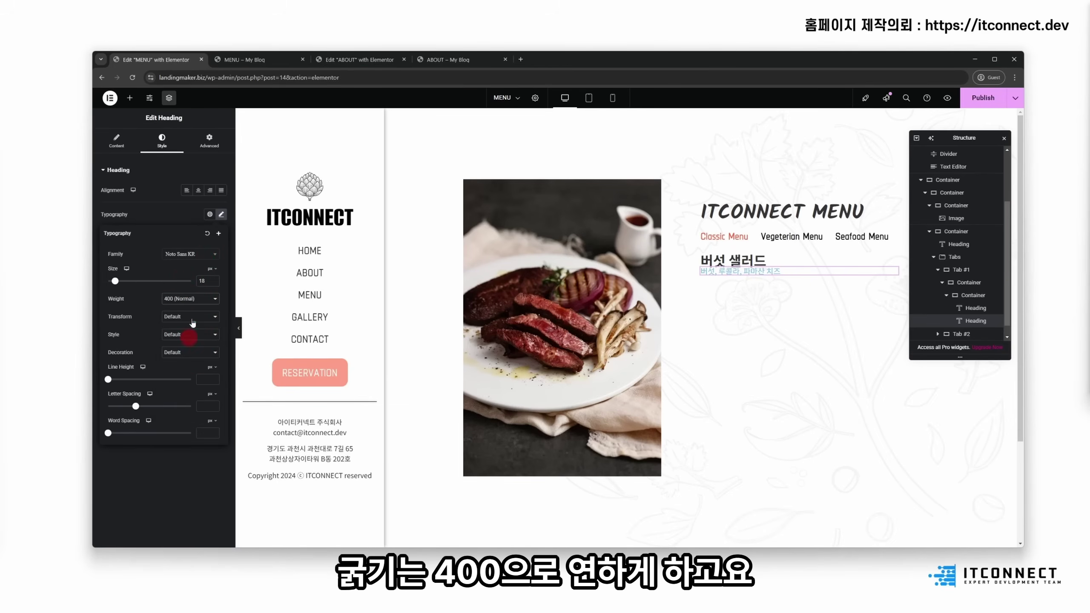
Step: Set the ingredients heading's text color to #333333
{"action": "left_click", "coordinate": [219, 214]}
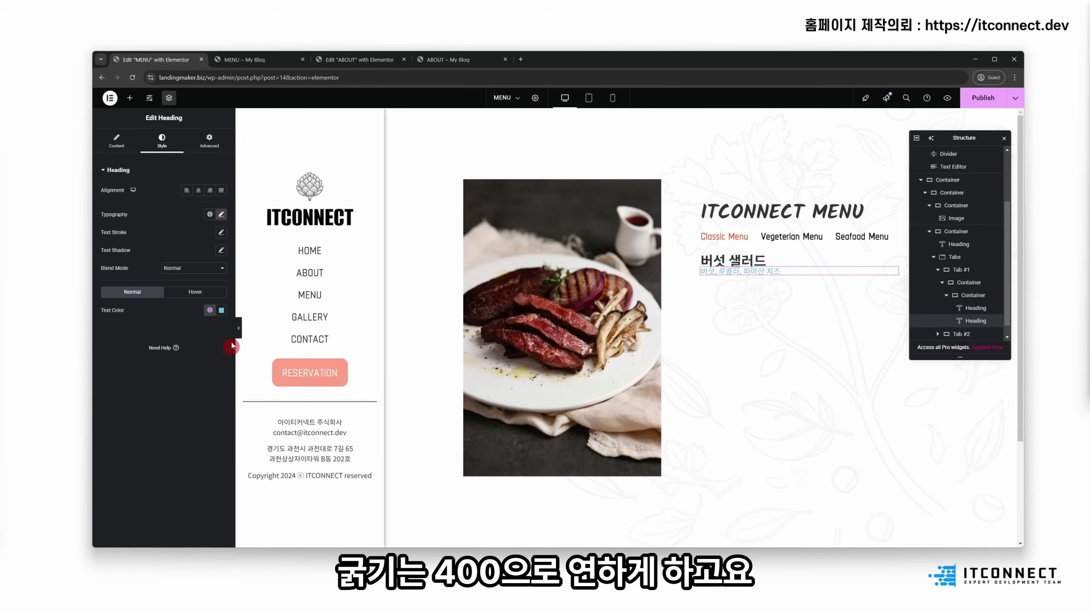
{"action": "left_click", "coordinate": [222, 310]}
{"action": "left_click", "coordinate": [187, 433]}
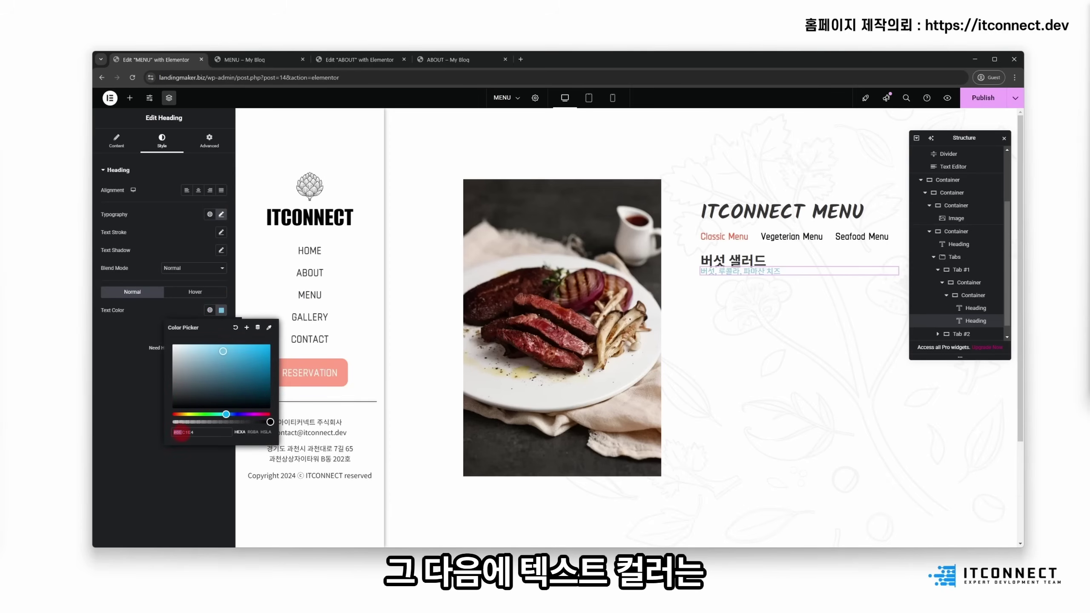
{"action": "type", "text": "#333333"}
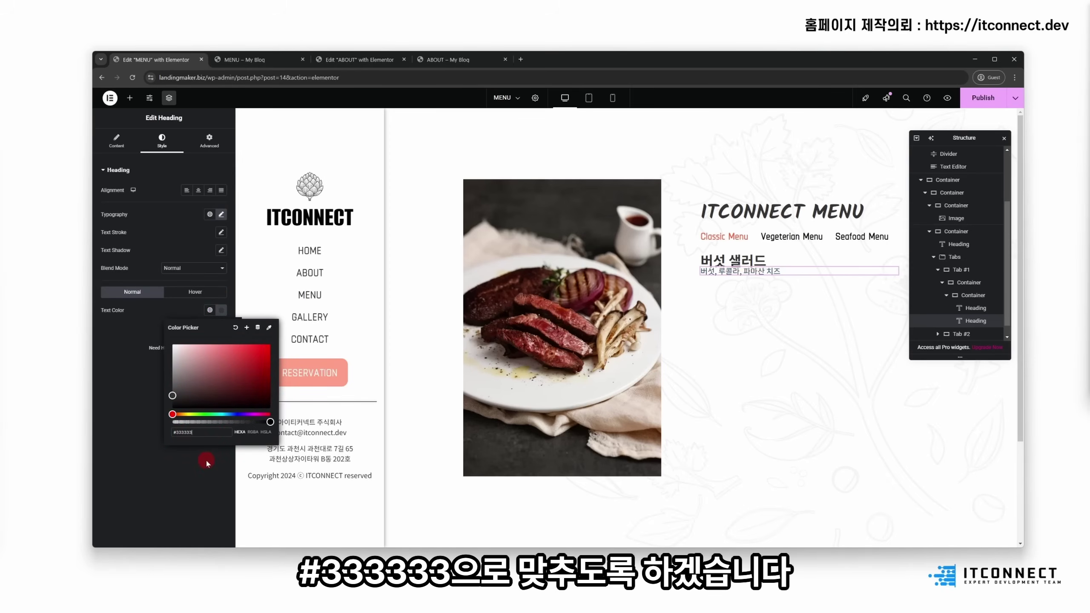
{"action": "left_click", "coordinate": [207, 463]}
Step: Unlink the ingredients heading's margin values and set its top margin to 10 px
{"action": "left_click", "coordinate": [209, 140]}
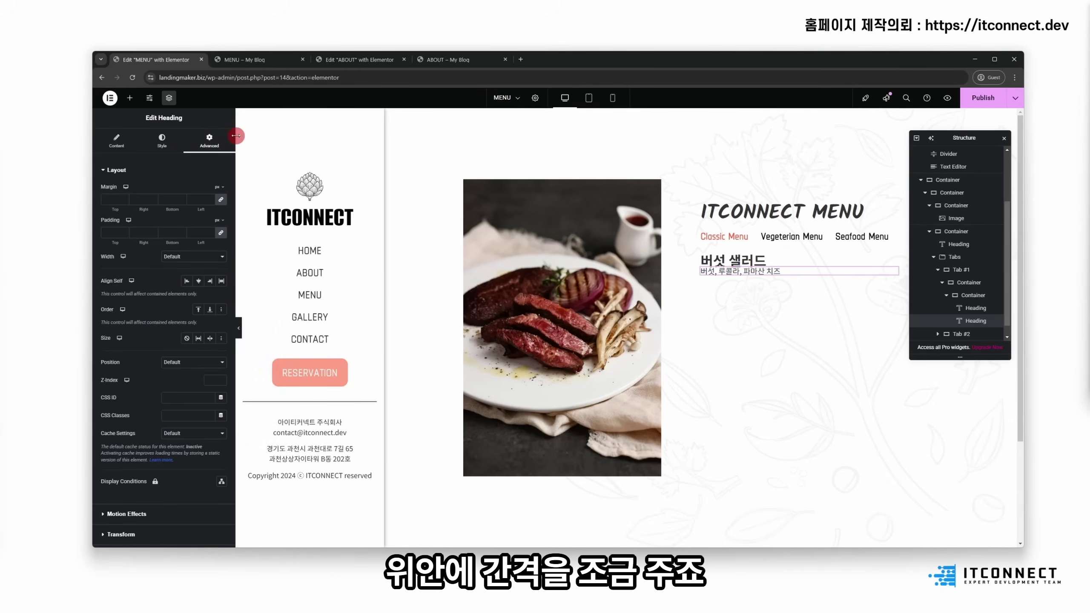
{"action": "left_click", "coordinate": [220, 199]}
{"action": "left_click", "coordinate": [113, 199]}
{"action": "type", "text": "5"}
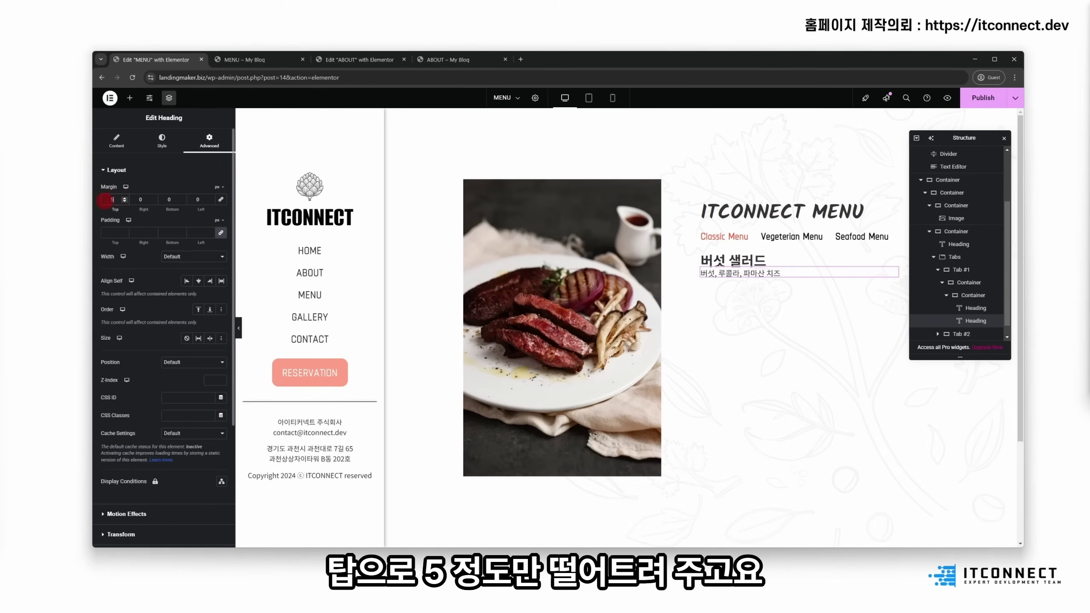
{"action": "left_click", "coordinate": [771, 256]}
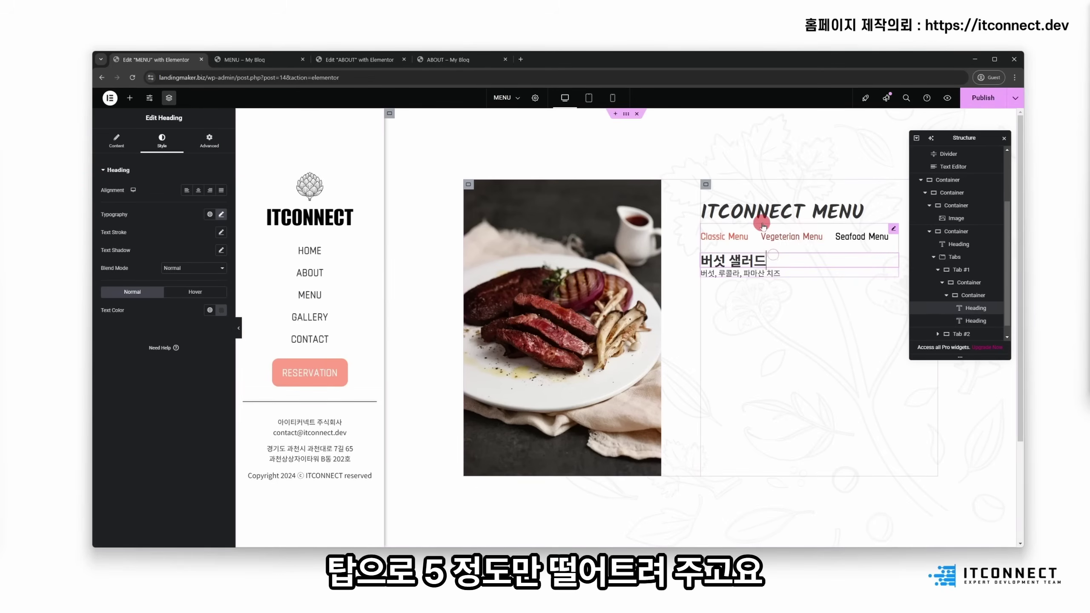
{"action": "left_click", "coordinate": [715, 273]}
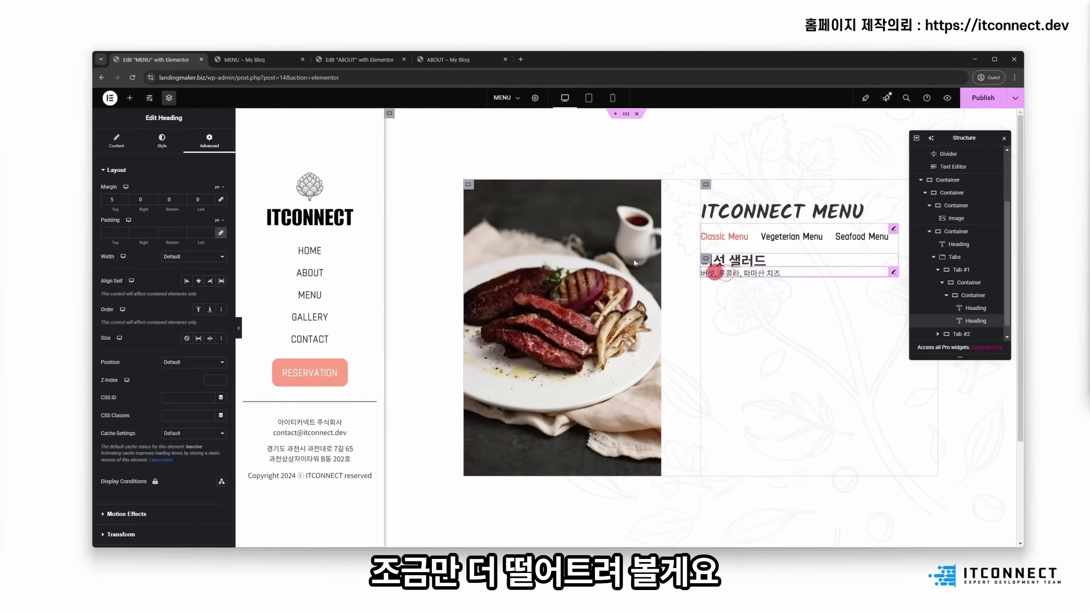
{"action": "left_click_drag", "start_coordinate": [100, 201], "coordinate": [107, 201]}
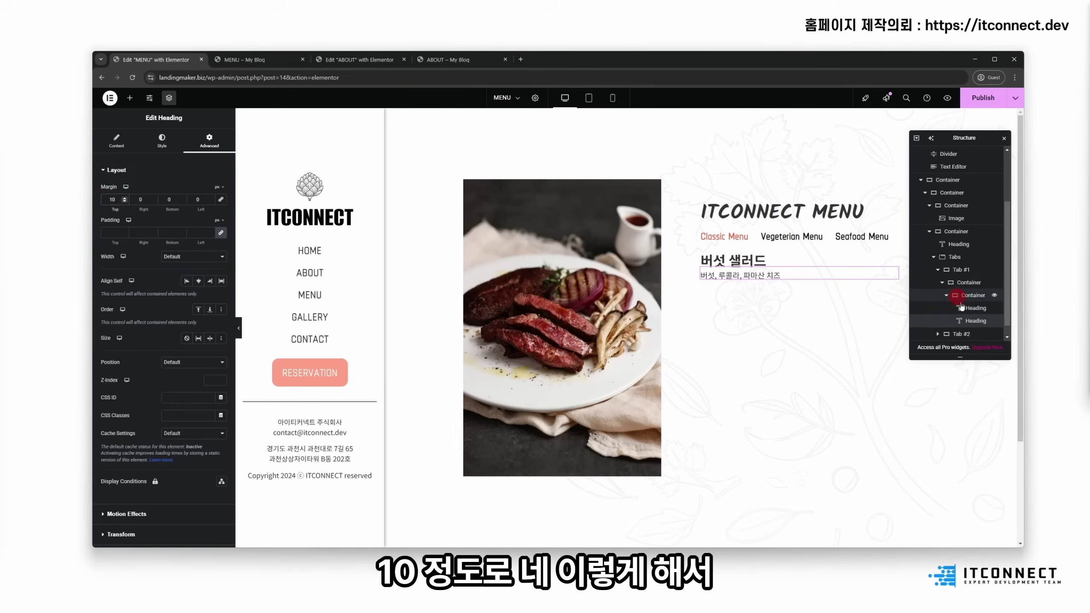
Step: Collapse the container holding the dish-name and ingredients headings and duplicate it inside the Classic Menu tab
{"action": "left_click", "coordinate": [947, 296]}
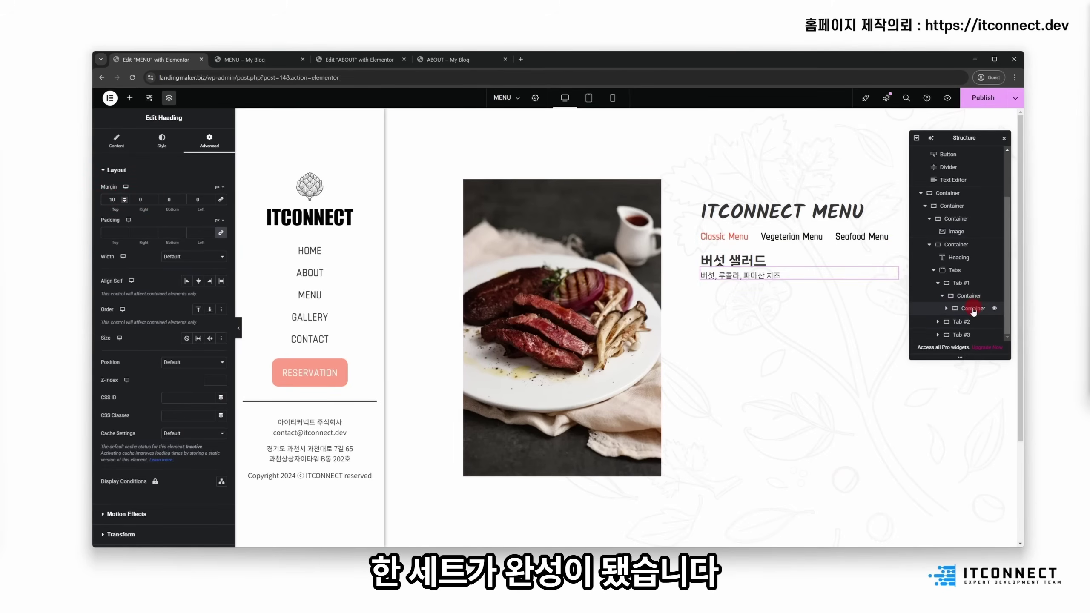
{"action": "left_click", "coordinate": [982, 309]}
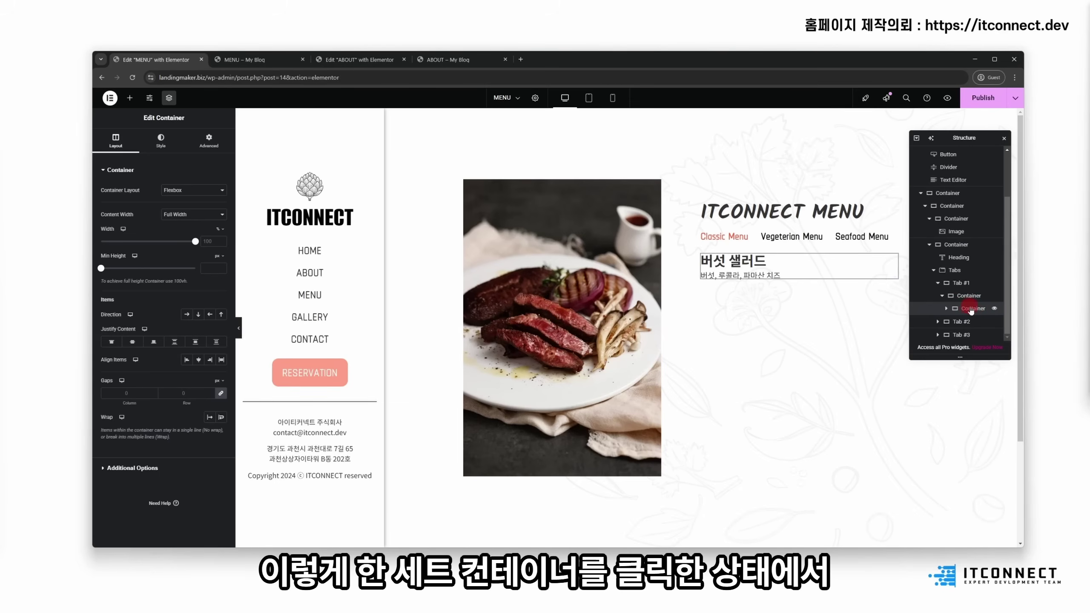
{"action": "right_click", "coordinate": [972, 309]}
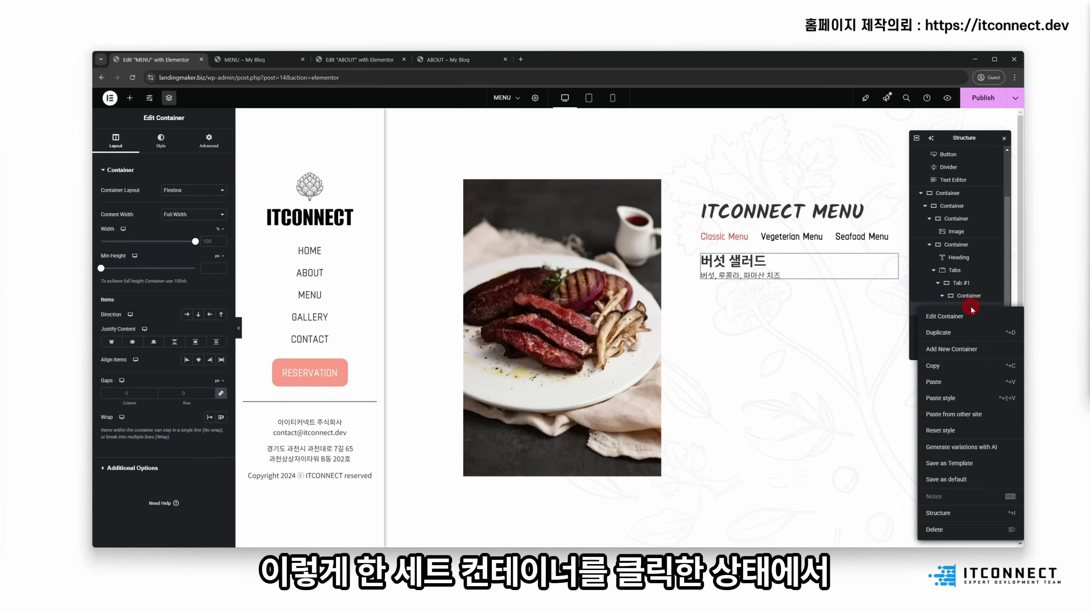
{"action": "left_click", "coordinate": [938, 333]}
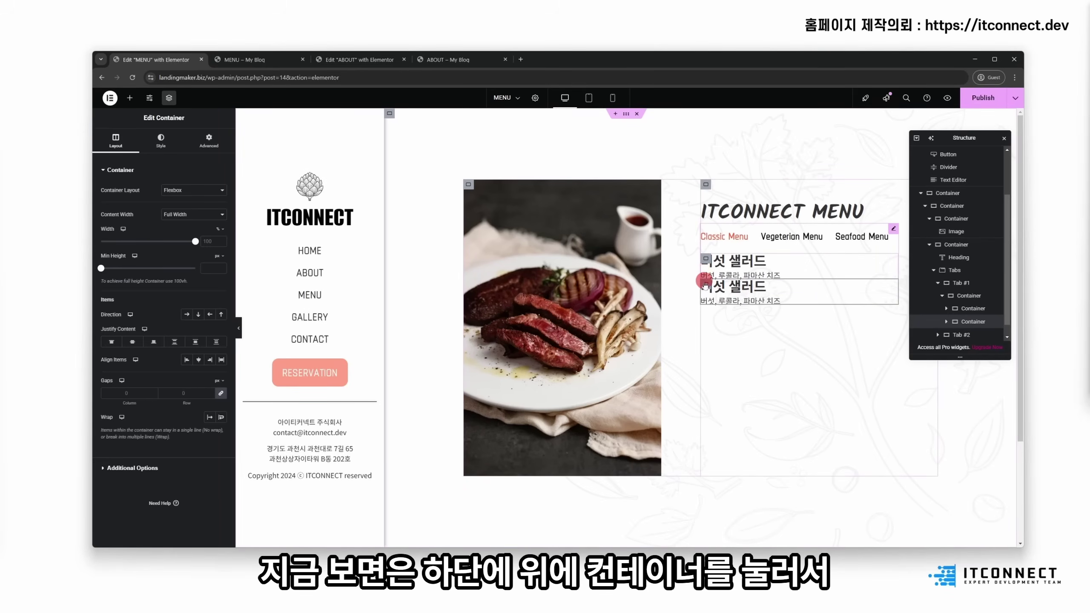
Step: Unlink the first dish container's margin values and set its bottom margin to 20 px
{"action": "left_click", "coordinate": [706, 258]}
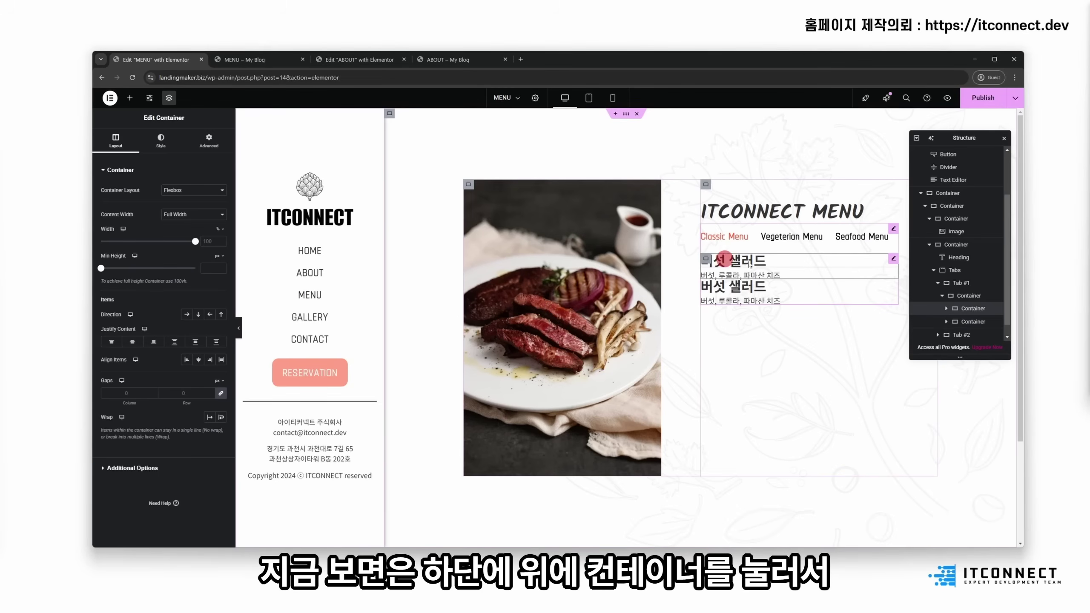
{"action": "left_click", "coordinate": [208, 138]}
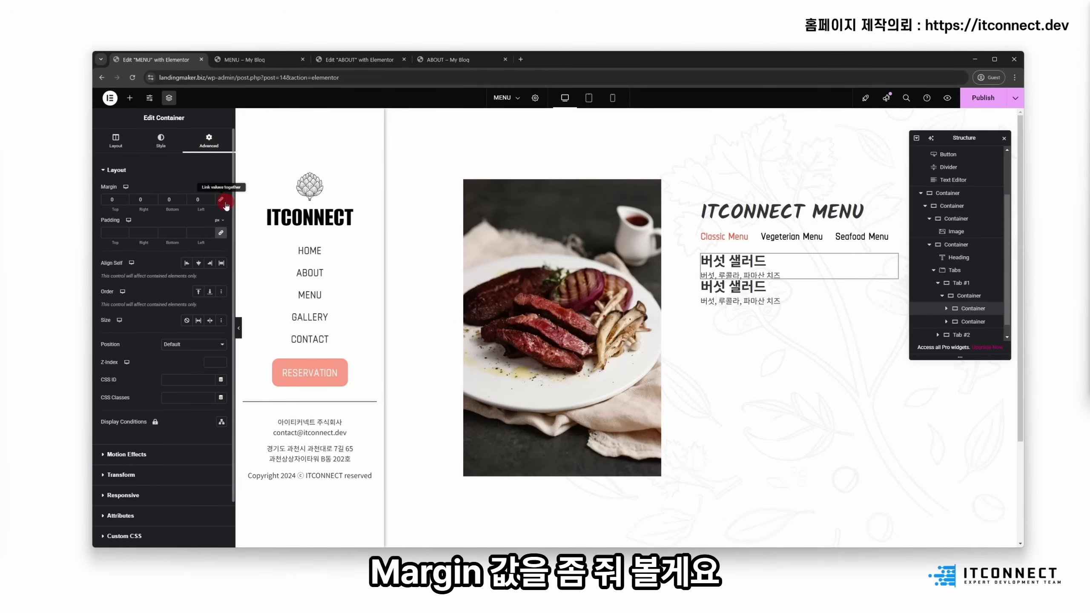
{"action": "left_click", "coordinate": [145, 200]}
{"action": "left_click", "coordinate": [204, 200]}
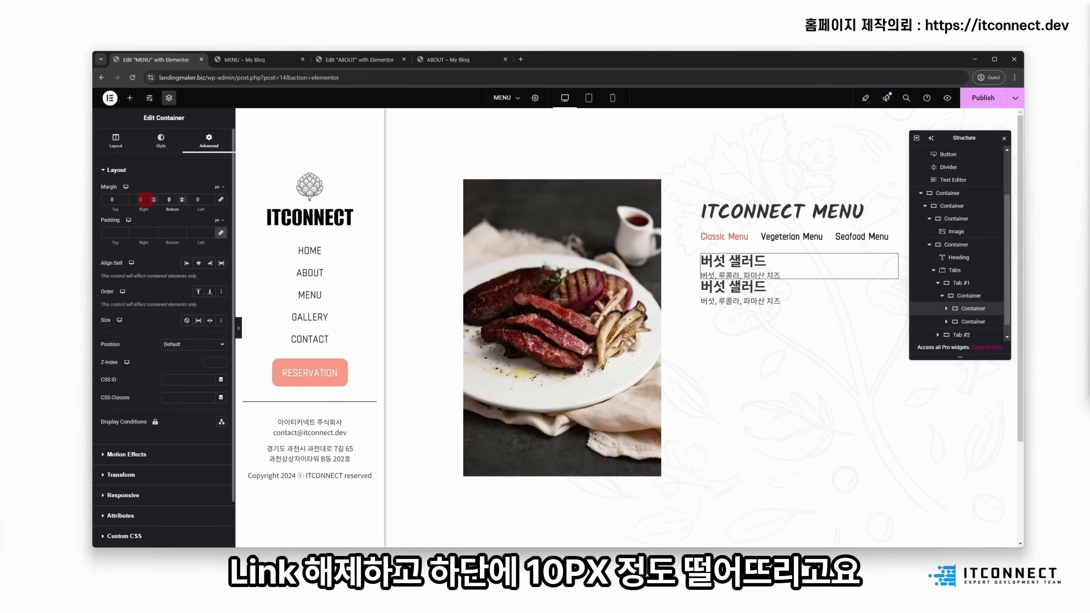
{"action": "type", "text": "20"}
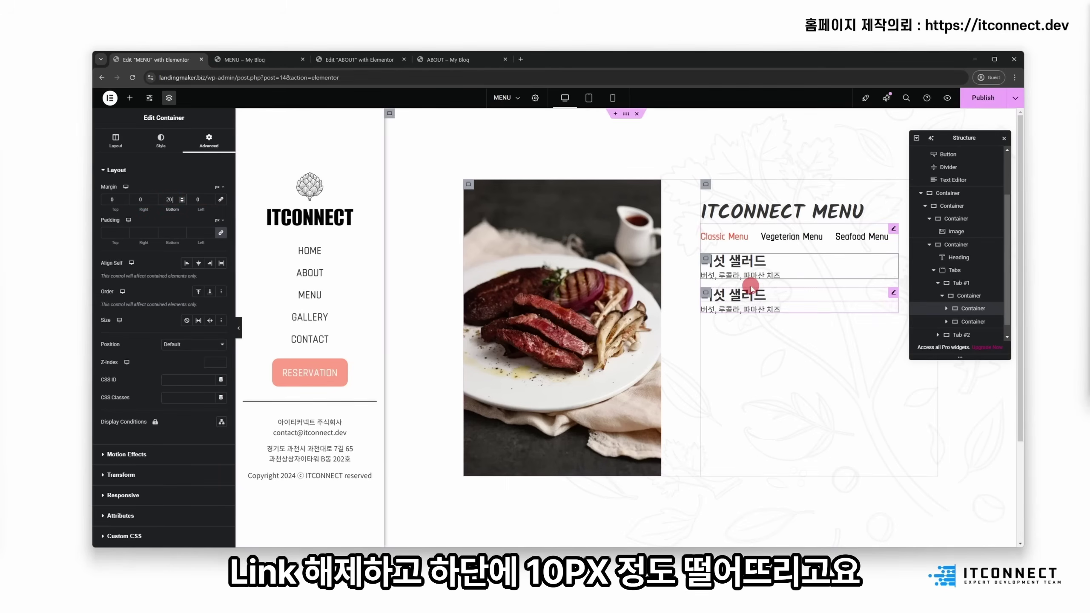
Step: Give the second dish container an unlinked bottom margin of 20 px as well
{"action": "left_click", "coordinate": [713, 291]}
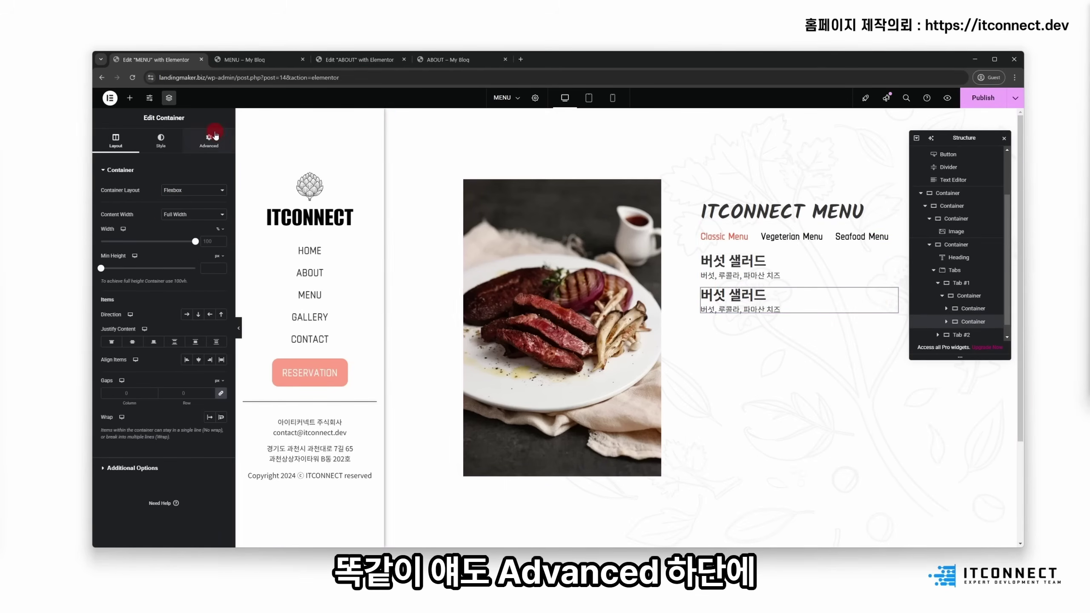
{"action": "left_click", "coordinate": [221, 200]}
{"action": "left_click", "coordinate": [193, 199]}
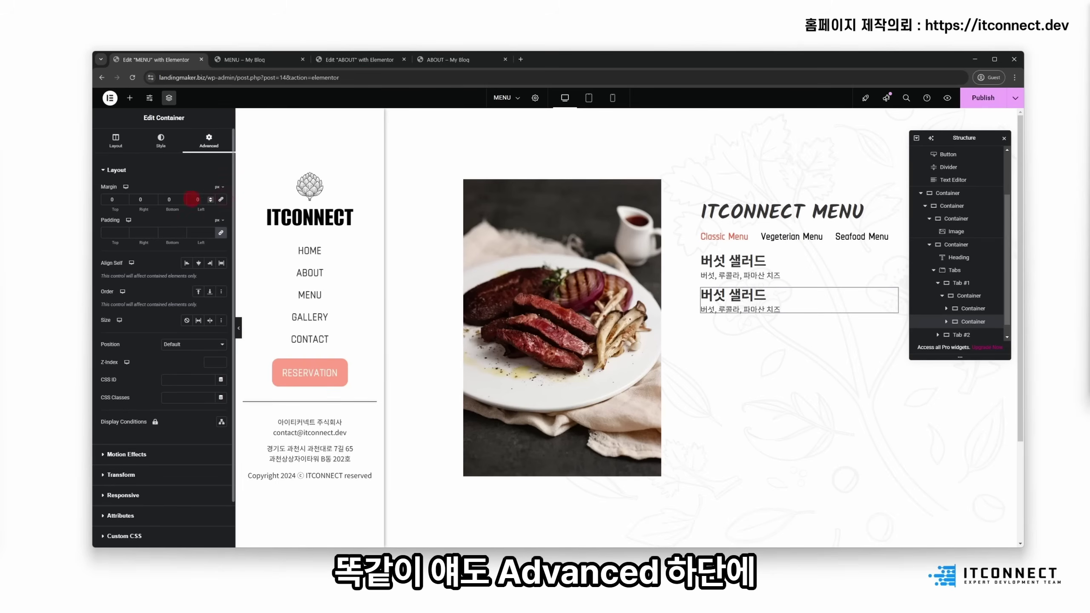
{"action": "left_click", "coordinate": [174, 199]}
{"action": "type", "text": "20"}
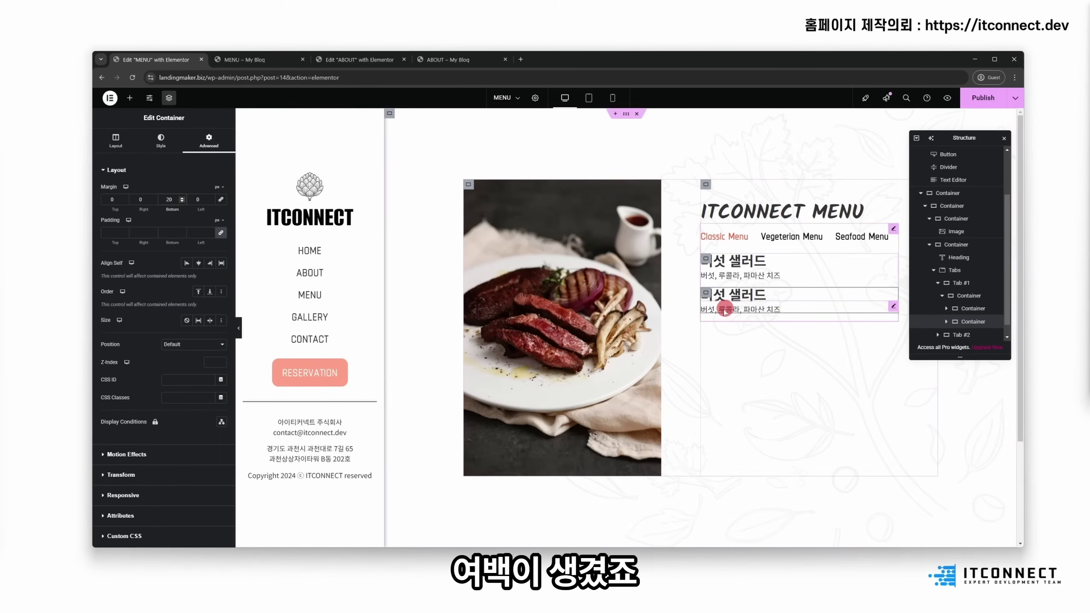
Step: Duplicate the spaced dish container three more times to make five dish sets in the Classic Menu tab
{"action": "right_click", "coordinate": [707, 294]}
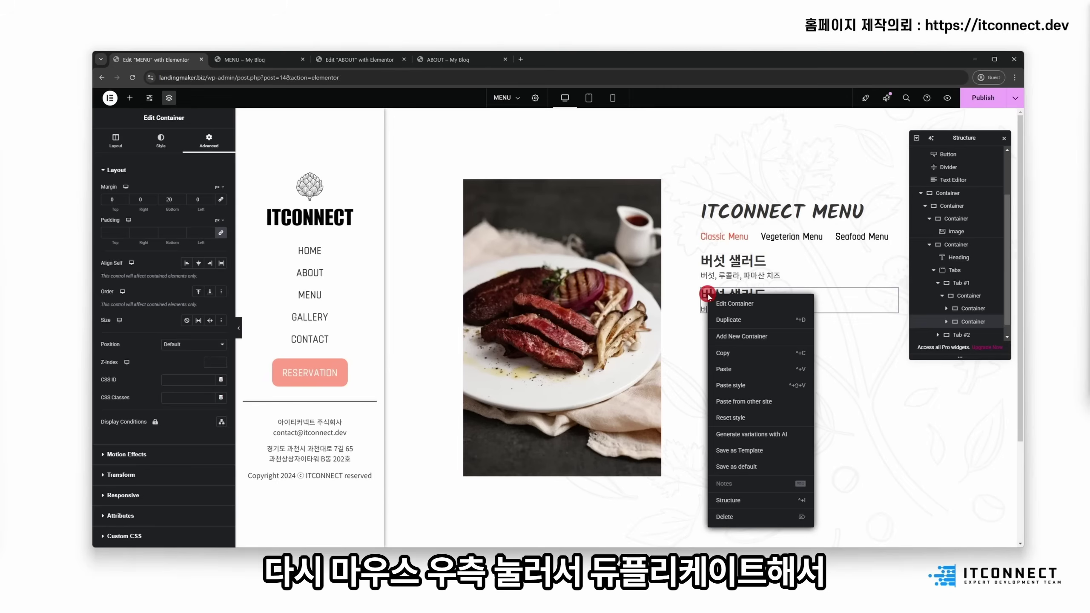
{"action": "left_click", "coordinate": [744, 321]}
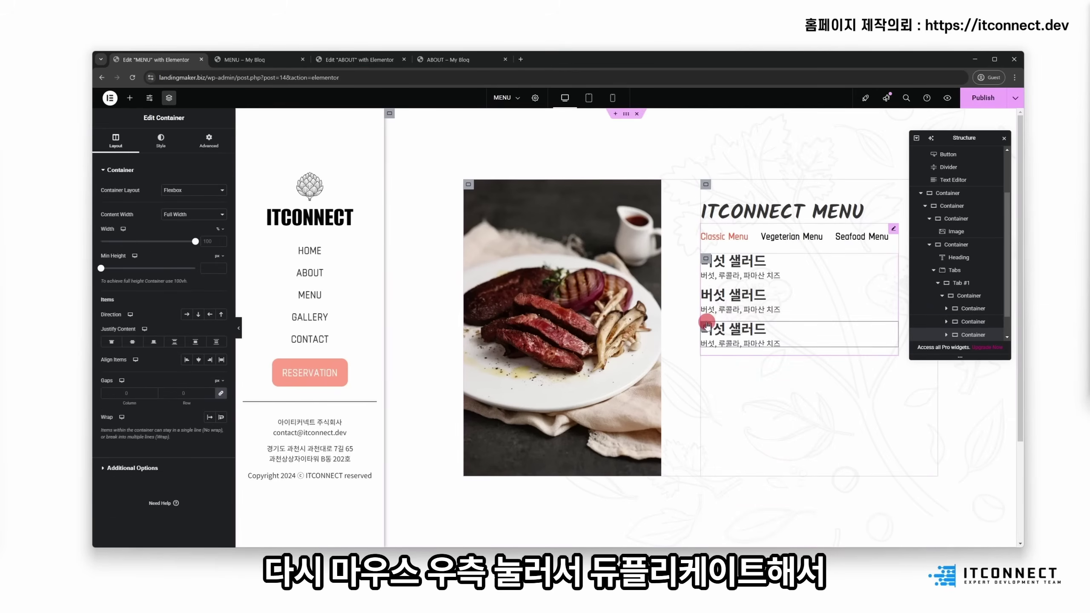
{"action": "right_click", "coordinate": [707, 348]}
{"action": "left_click", "coordinate": [738, 373]}
{"action": "right_click", "coordinate": [703, 360]}
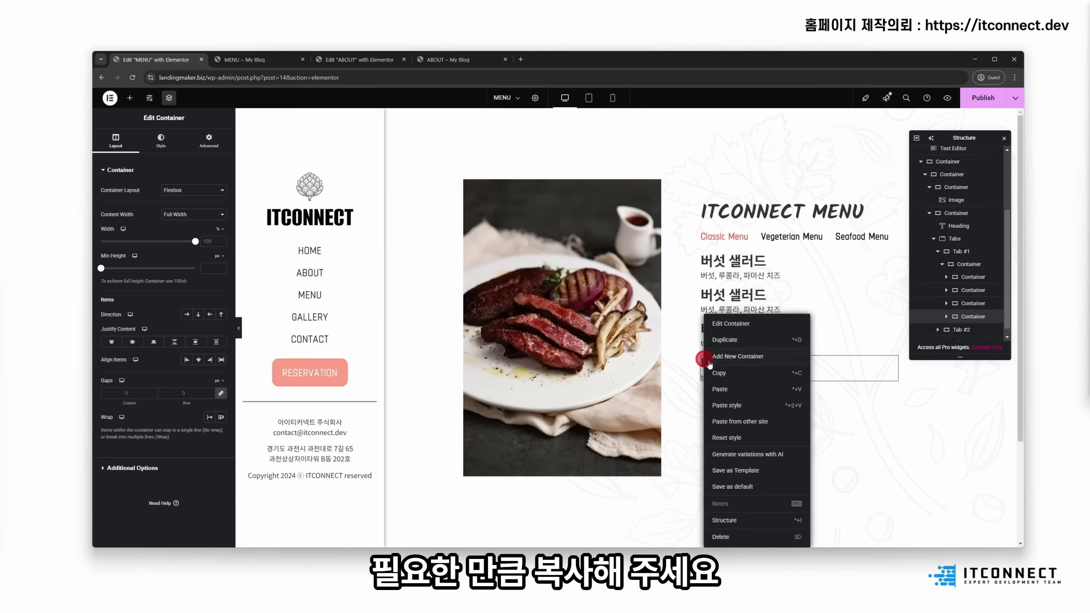
{"action": "left_click", "coordinate": [730, 340]}
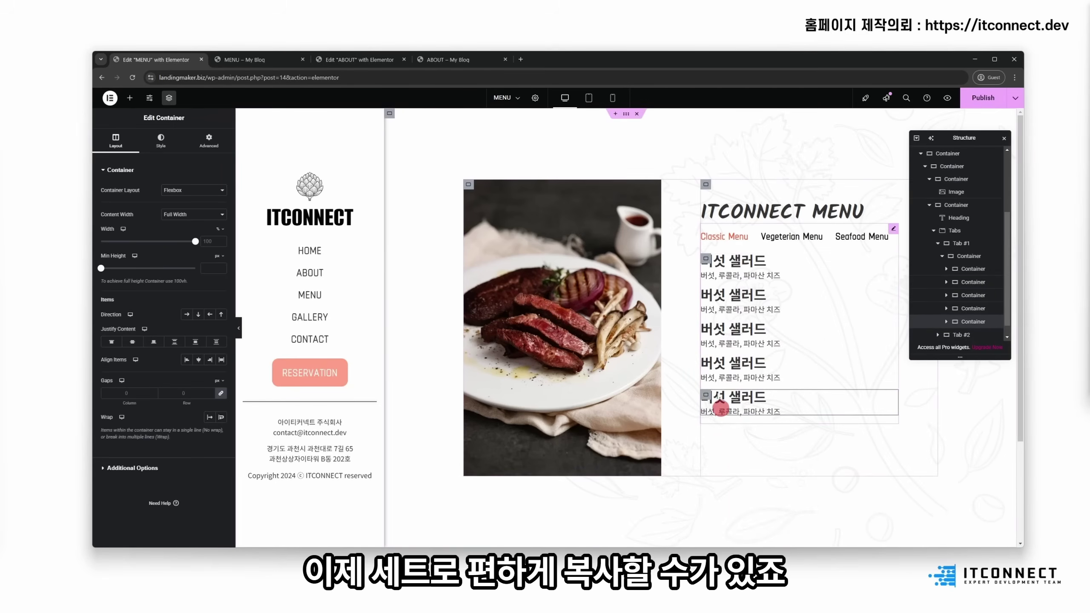
Step: Change the second dish's name to 갈릭버터 스테이크 and its ingredients to 티본 스테이크, 마늘, 로즈마리, 버터
{"action": "left_click", "coordinate": [733, 274]}
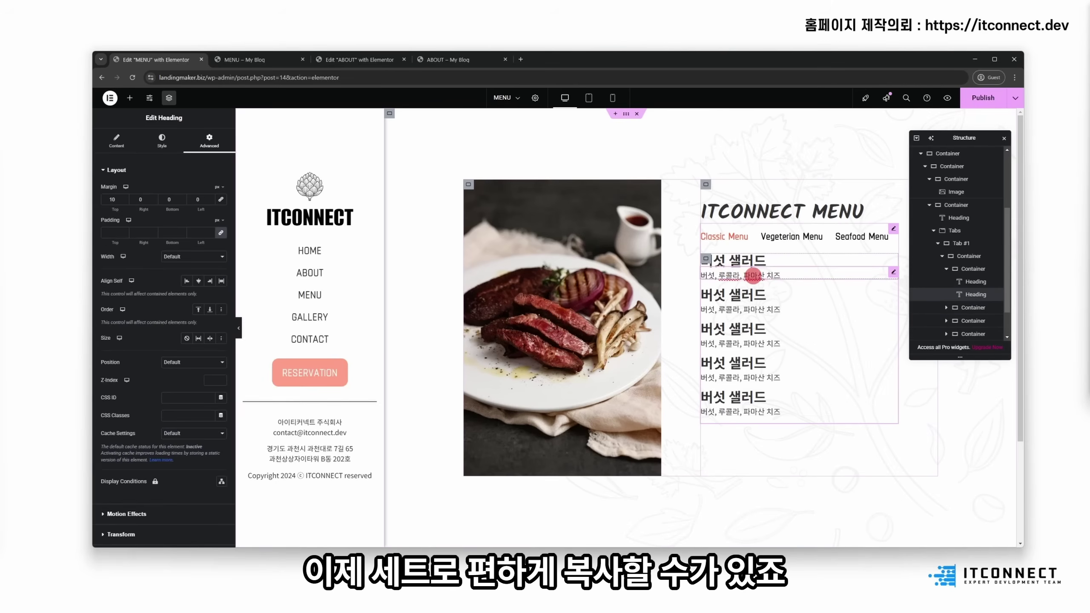
{"action": "left_click", "coordinate": [749, 300]}
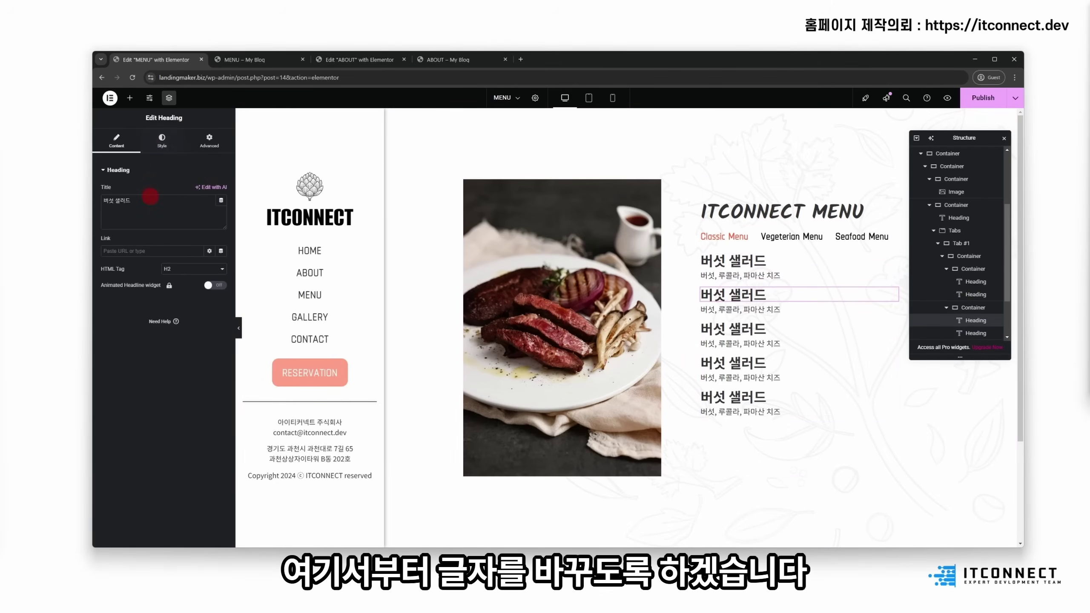
{"action": "key", "text": "ctrl+a"}
{"action": "type", "text": "새"}
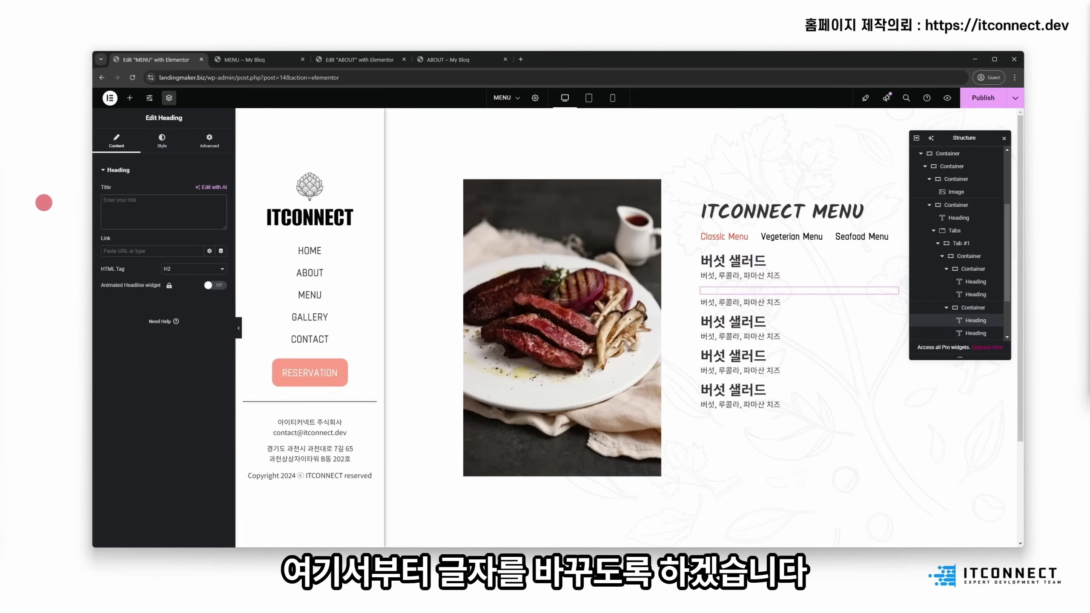
{"action": "type", "text": "터 스테이크"}
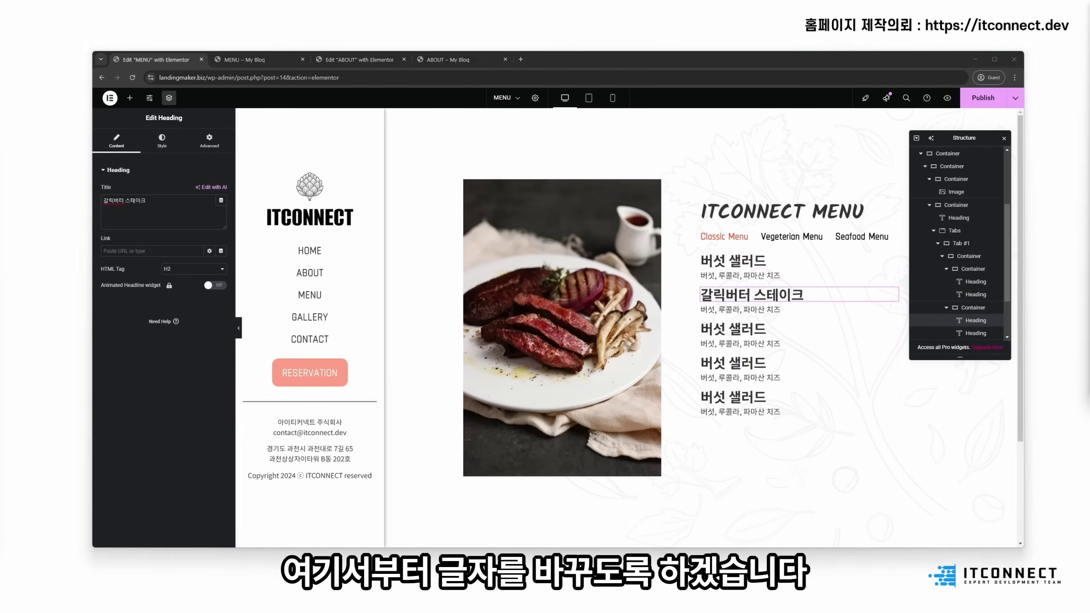
{"action": "left_click", "coordinate": [741, 309]}
{"action": "key", "text": "ctrl+a"}
{"action": "type", "text": "티본 스테이크, 마늘, 로즈마리, 버터"}
Step: Change the third dish's name to 생강을 곁들인 잉어 찜 and its ingredients to 잉어, 브로콜리, 생강, 바질, 레몬밤
{"action": "left_click", "coordinate": [737, 330]}
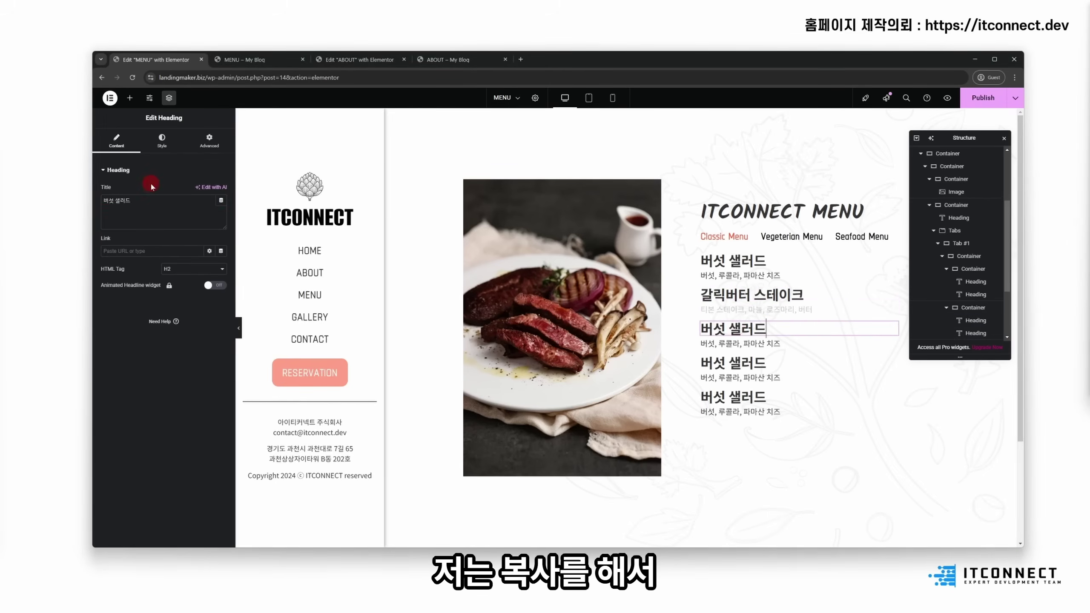
{"action": "left_click_drag", "start_coordinate": [144, 201], "coordinate": [7, 207]}
{"action": "key", "text": "ctrl+v"}
{"action": "key", "text": "alt+Tab"}
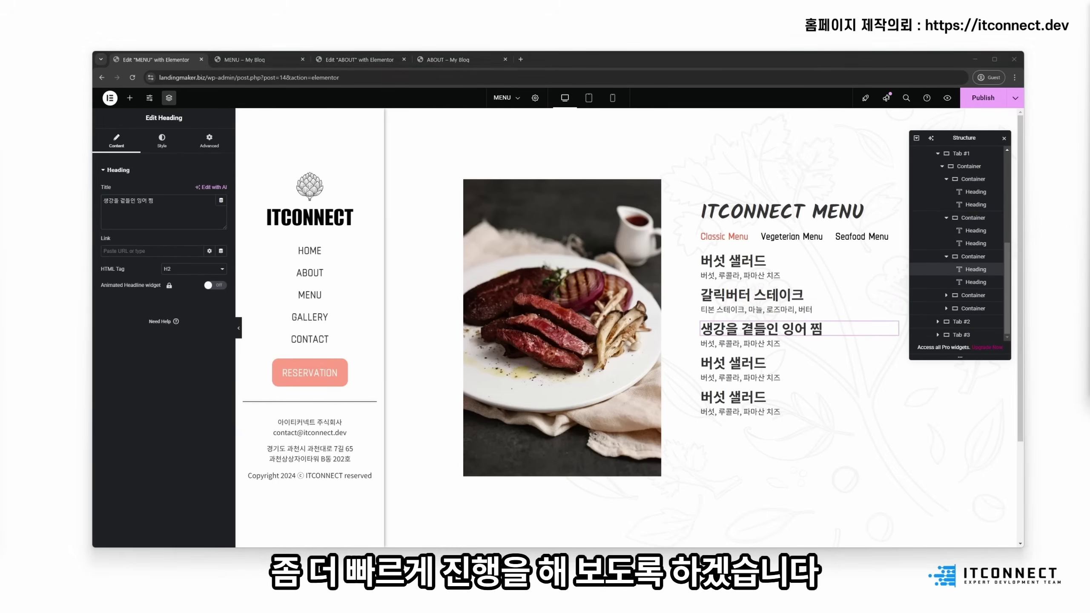
{"action": "left_click", "coordinate": [732, 344]}
{"action": "left_click_drag", "start_coordinate": [169, 201], "coordinate": [46, 204]}
{"action": "key", "text": "ctrl+v"}
{"action": "key", "text": "alt+Tab"}
Step: Change the fourth dish's name to 문어 숙회 and its ingredients to 문어, 소금, 파, 참기름
{"action": "left_click", "coordinate": [733, 363]}
{"action": "key", "text": "ctrl+v"}
{"action": "left_click", "coordinate": [732, 378]}
{"action": "key", "text": "ctrl+v"}
Step: Change the fifth dish's name to 복숭아 쉬폰 케이크 and its ingredients to 복숭아, 계란, 생크림, 밀가루
{"action": "left_click", "coordinate": [733, 398]}
{"action": "key", "text": "ctrl+v"}
{"action": "left_click", "coordinate": [733, 412]}
{"action": "key", "text": "ctrl+v"}
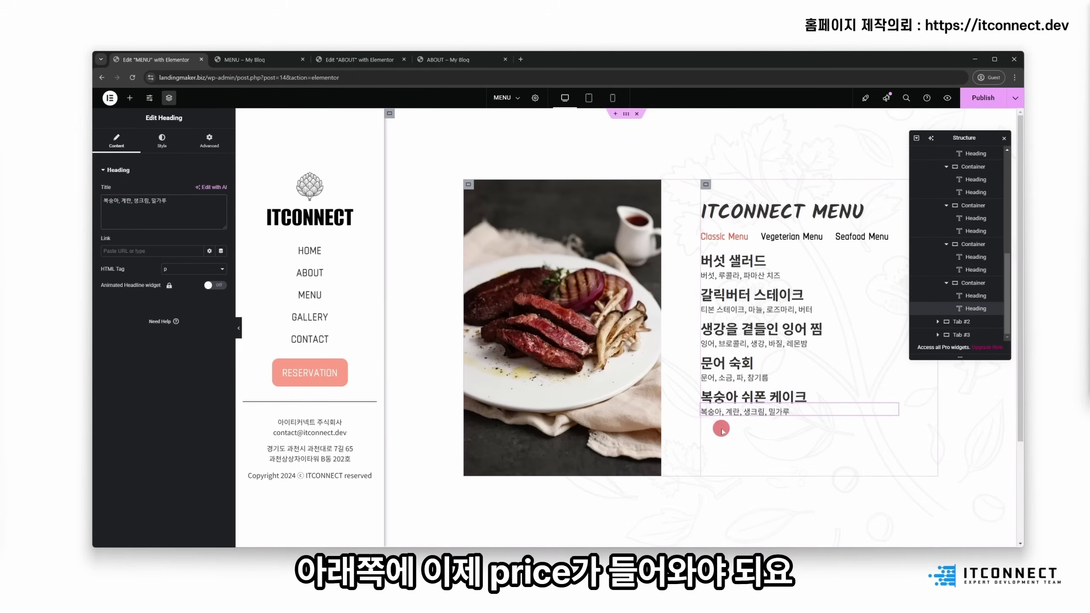
Step: Add a Divider widget below the last dish's ingredients and move it out of that dish's container
{"action": "left_click", "coordinate": [129, 98]}
{"action": "left_click_drag", "start_coordinate": [174, 388], "coordinate": [798, 417]}
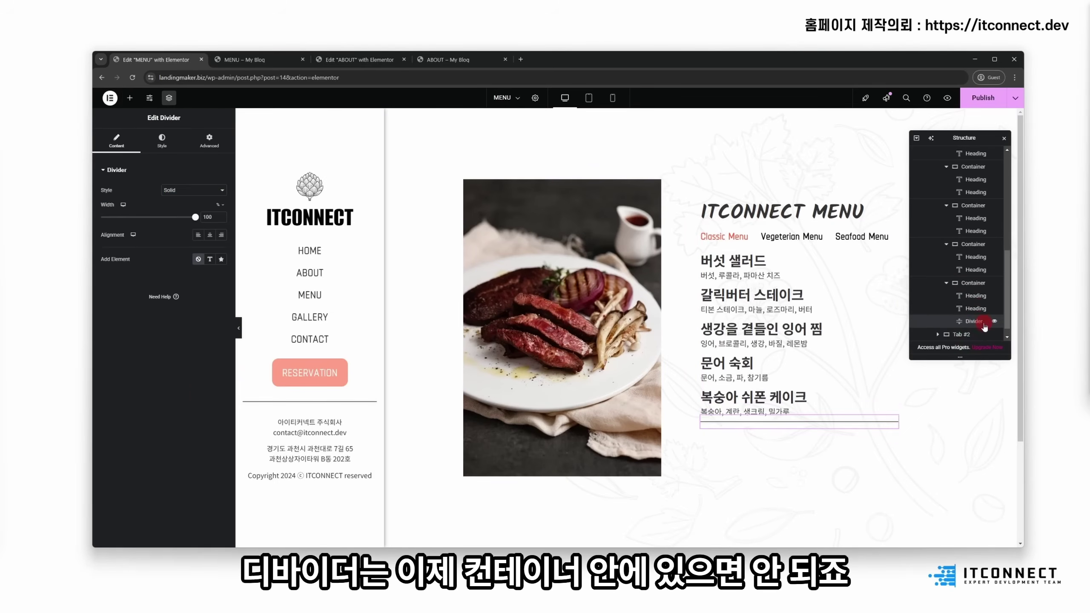
{"action": "left_click_drag", "start_coordinate": [961, 325], "coordinate": [979, 305]}
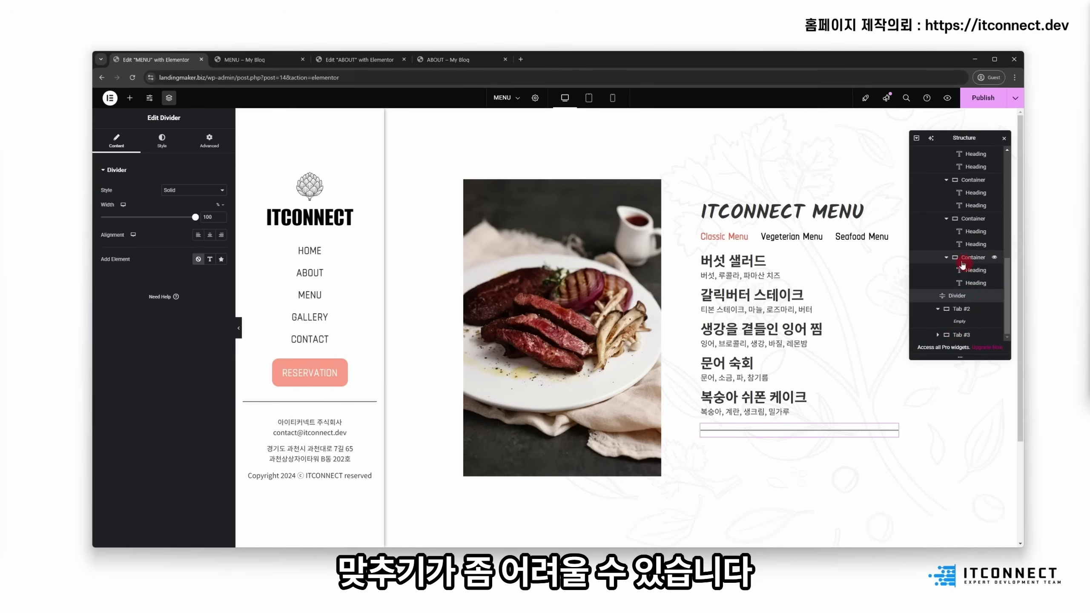
Step: Collapse the dish containers in the page structure and move the Divider to the top of Tab #1, above its container
{"action": "left_click", "coordinate": [947, 258]}
{"action": "left_click", "coordinate": [947, 257]}
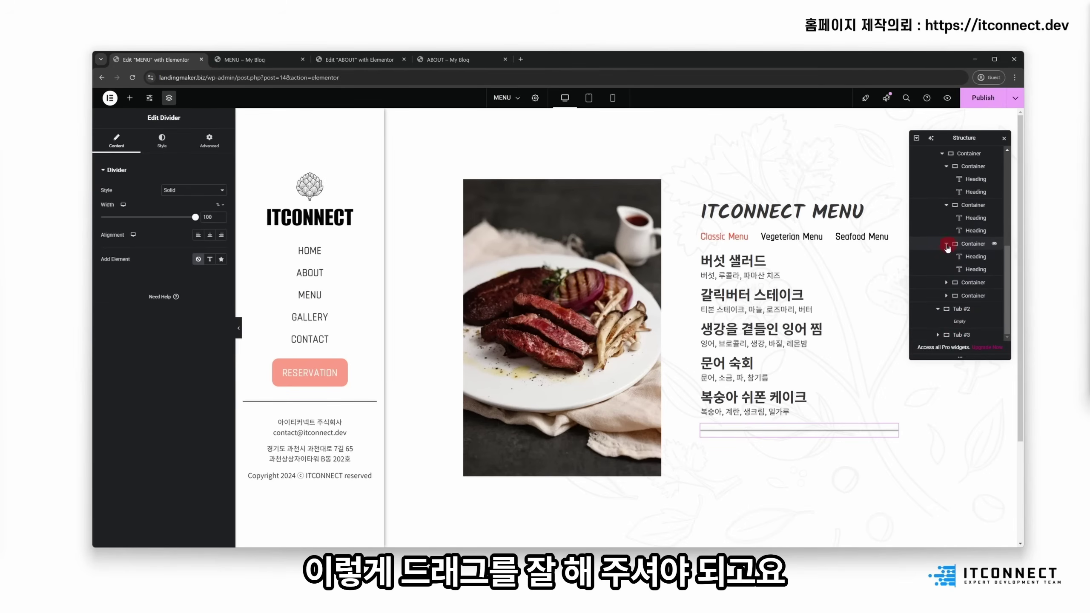
{"action": "left_click", "coordinate": [947, 244]}
{"action": "left_click", "coordinate": [947, 231]}
{"action": "left_click", "coordinate": [947, 218]}
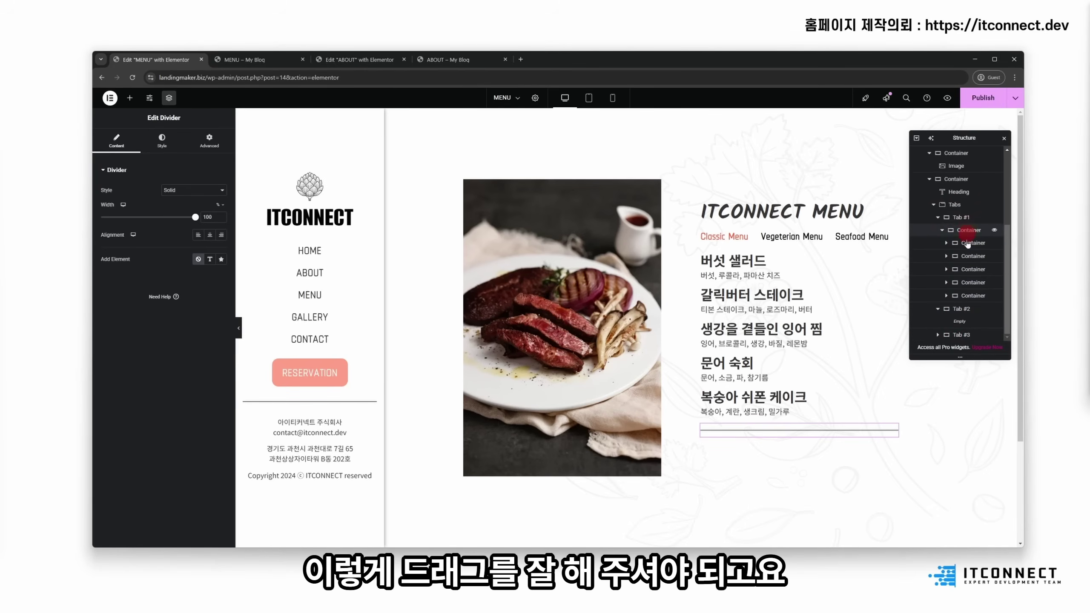
{"action": "left_click", "coordinate": [939, 309]}
{"action": "left_click", "coordinate": [940, 308]}
{"action": "left_click_drag", "start_coordinate": [995, 246], "coordinate": [962, 224]}
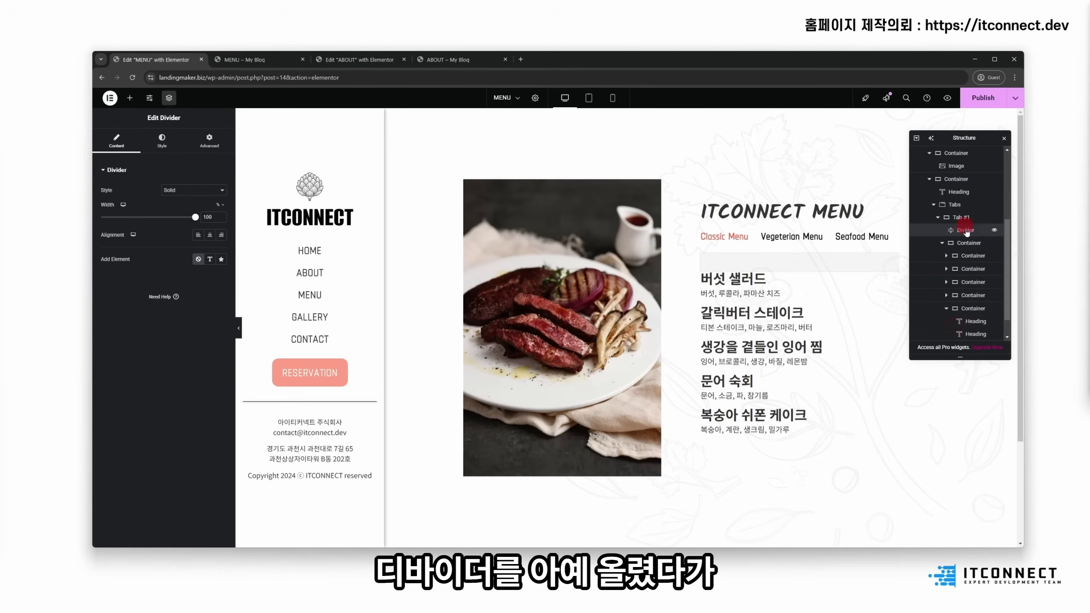
Step: Collapse the dish container in Tab #1 of the page structure and move the Divider directly below it
{"action": "left_click", "coordinate": [941, 244]}
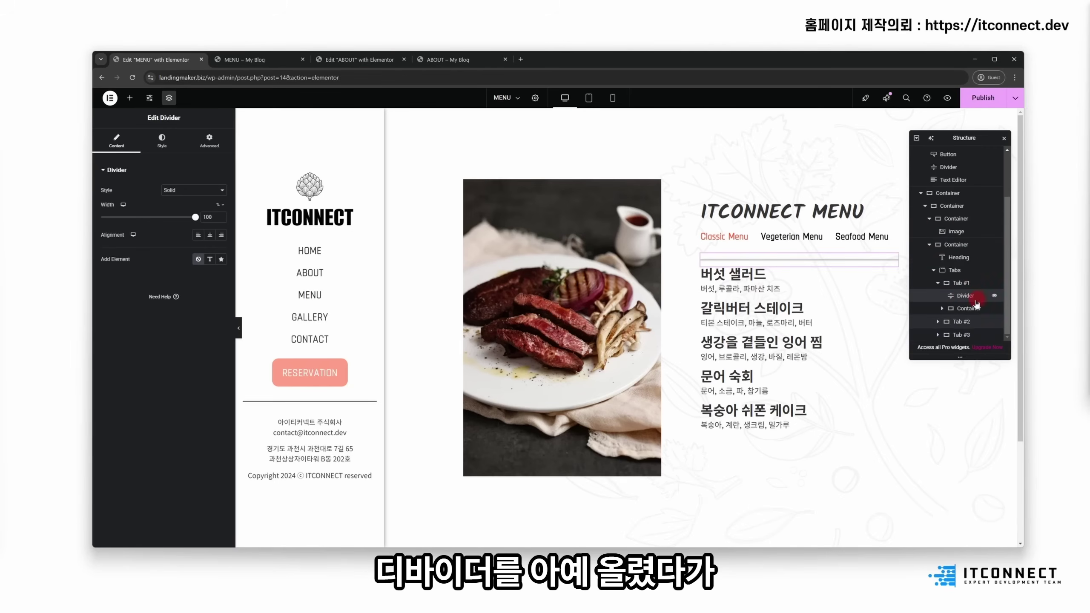
{"action": "left_click_drag", "start_coordinate": [963, 297], "coordinate": [964, 322]}
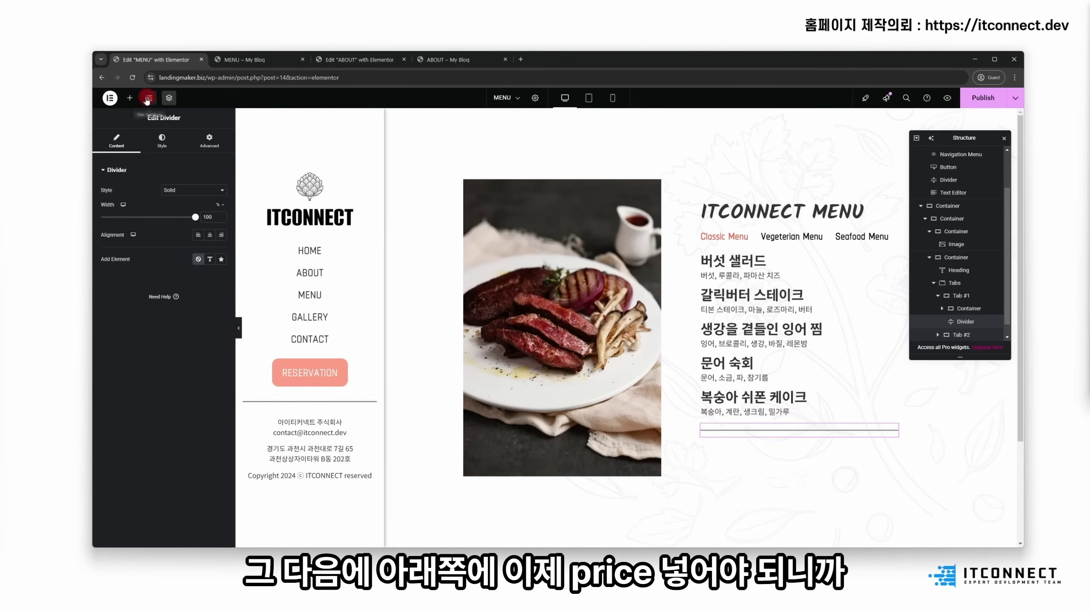
Step: Add a Heading widget below the Divider and place it inside a newly added Container there
{"action": "left_click", "coordinate": [130, 98]}
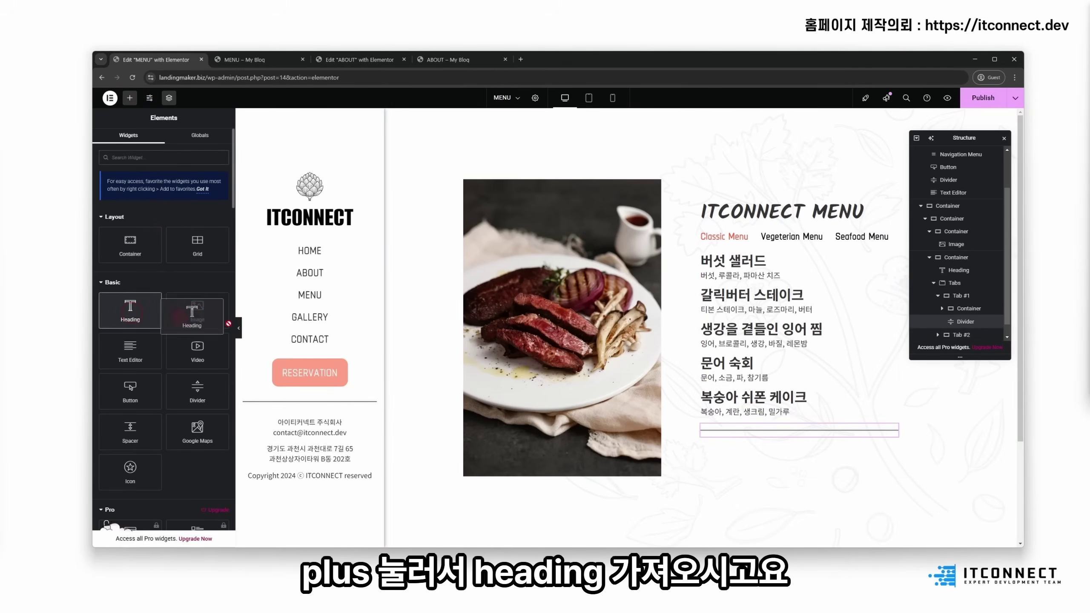
{"action": "left_click_drag", "start_coordinate": [133, 309], "coordinate": [773, 444]}
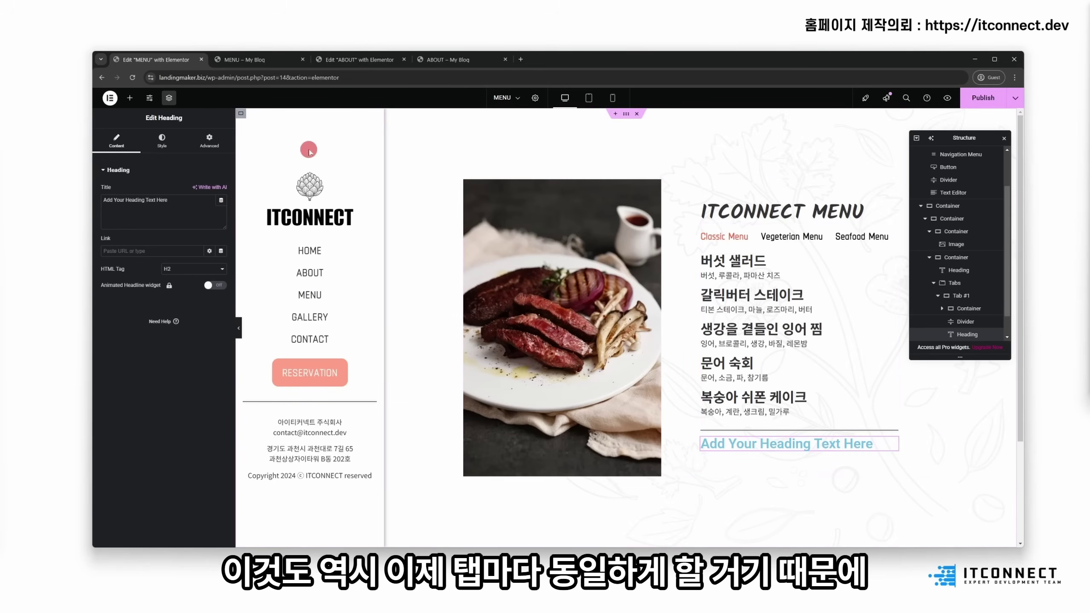
{"action": "left_click", "coordinate": [129, 98]}
{"action": "left_click_drag", "start_coordinate": [124, 241], "coordinate": [807, 443]}
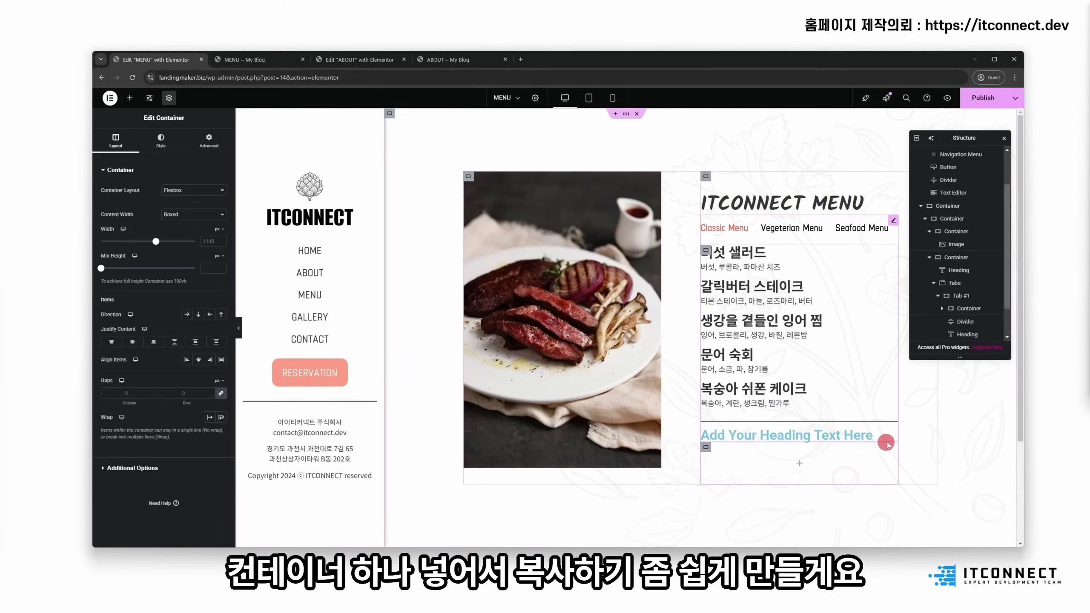
{"action": "left_click_drag", "start_coordinate": [893, 437], "coordinate": [818, 458]}
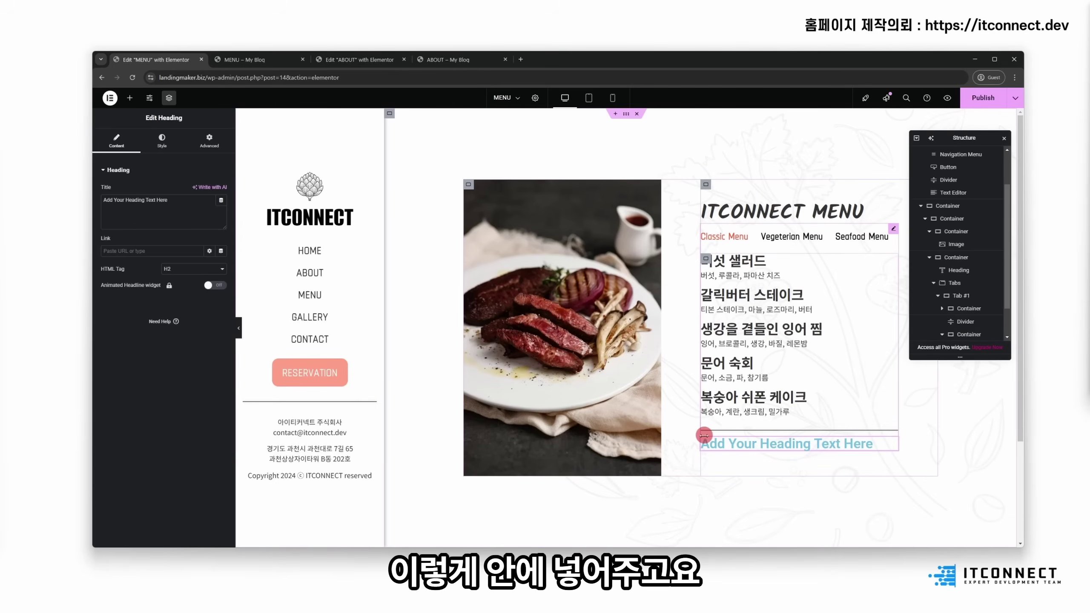
{"action": "right_click", "coordinate": [895, 444]}
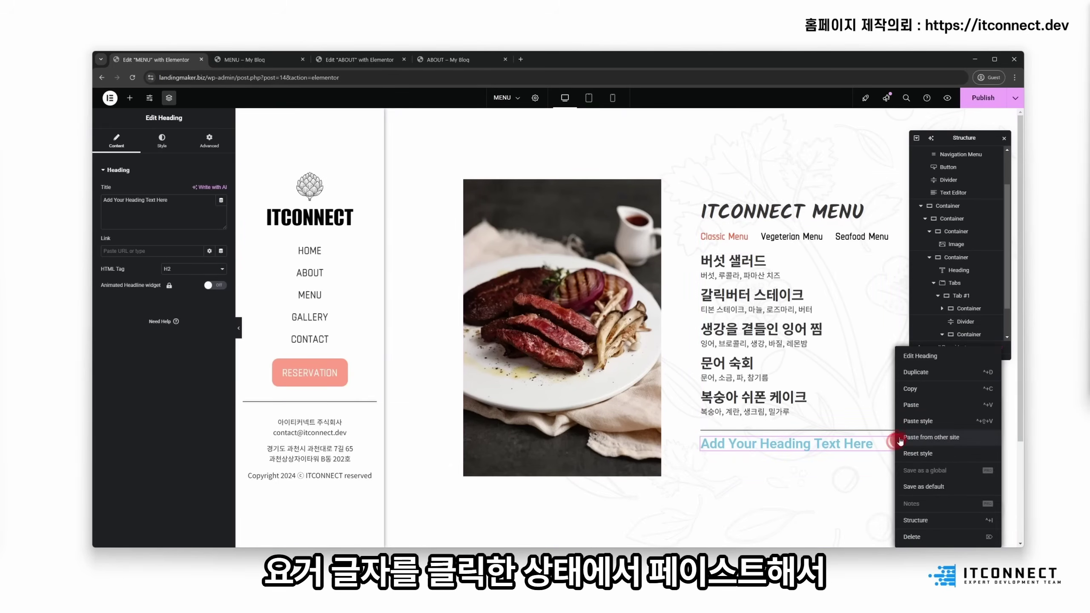
{"action": "left_click", "coordinate": [914, 406]}
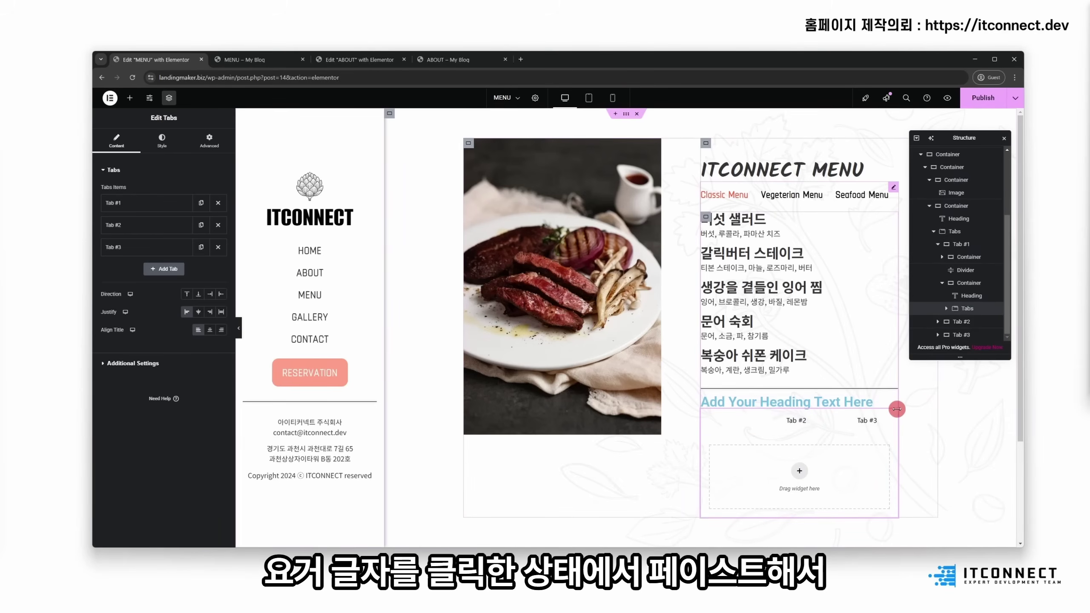
{"action": "left_click", "coordinate": [854, 445]}
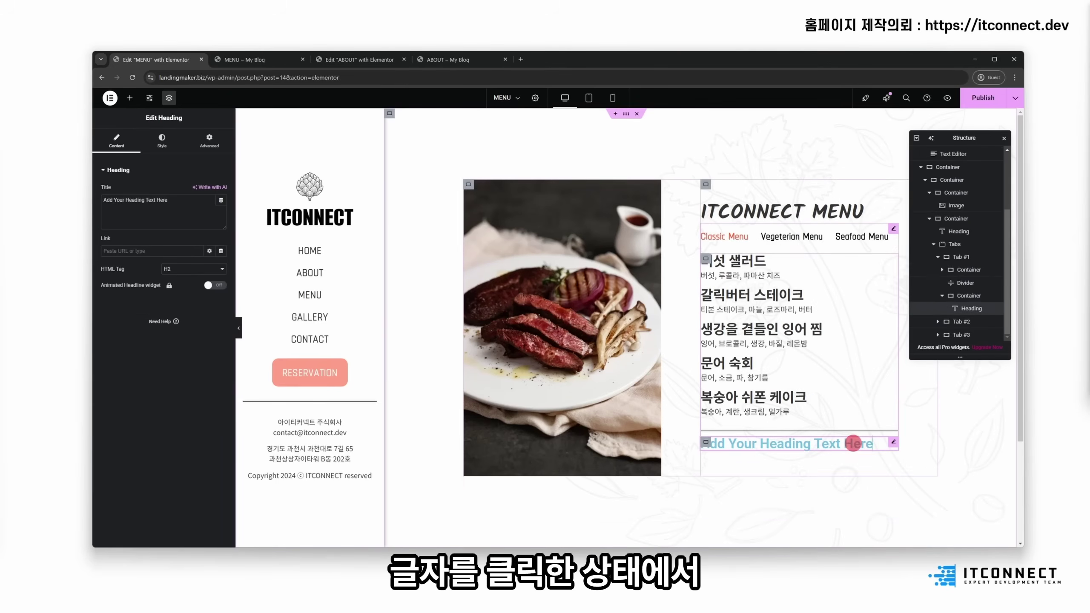
Step: Duplicate the heading below the Divider and change the upper copy's title to Price
{"action": "right_click", "coordinate": [893, 444]}
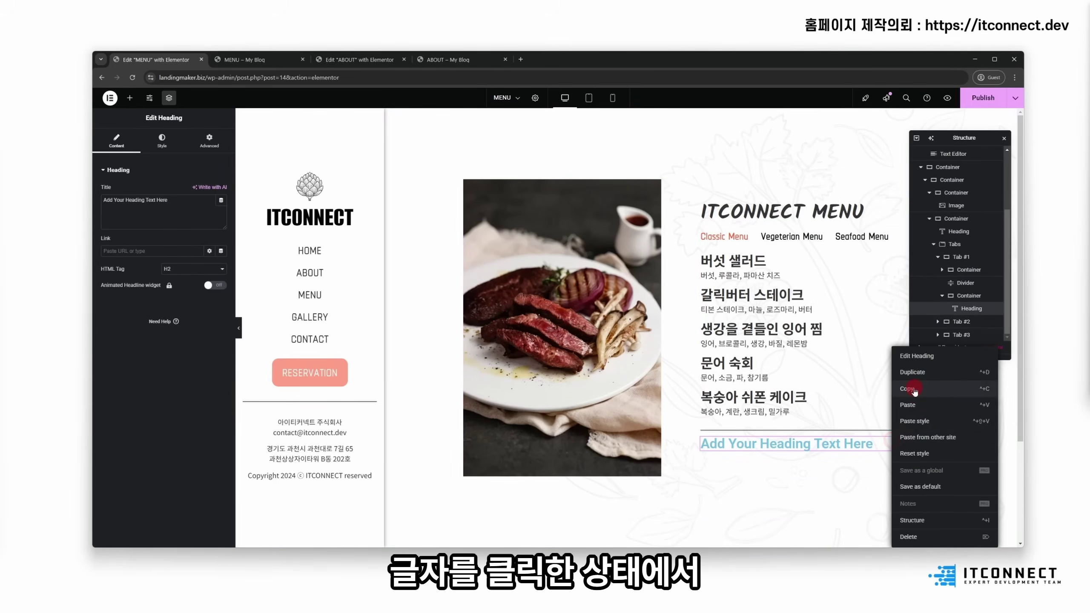
{"action": "left_click", "coordinate": [914, 372]}
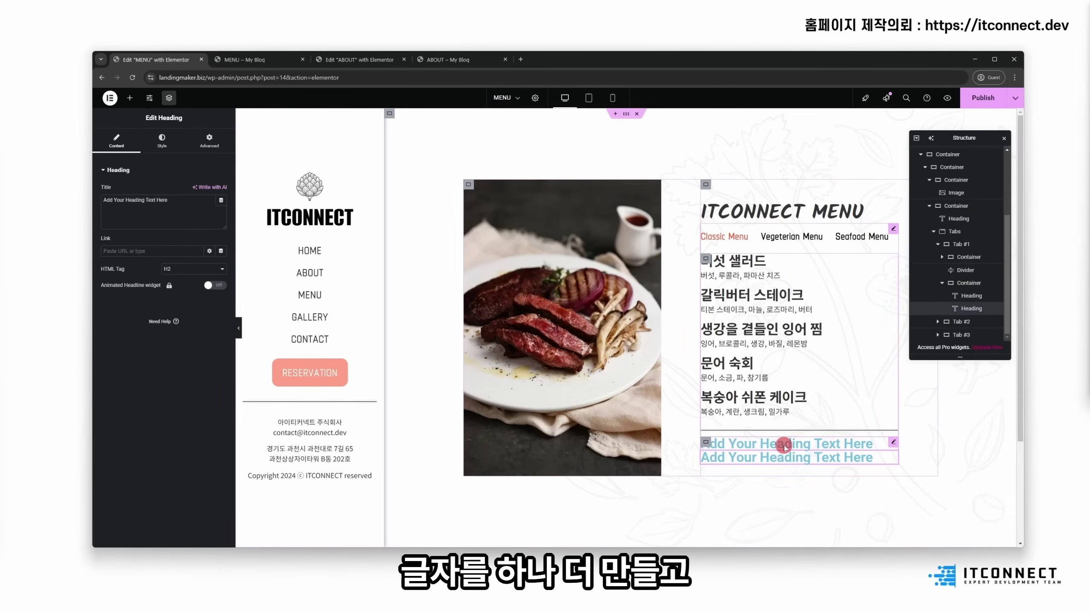
{"action": "triple_click", "coordinate": [152, 198]}
{"action": "key", "text": "Caps_Lock"}
{"action": "type", "text": "Price"}
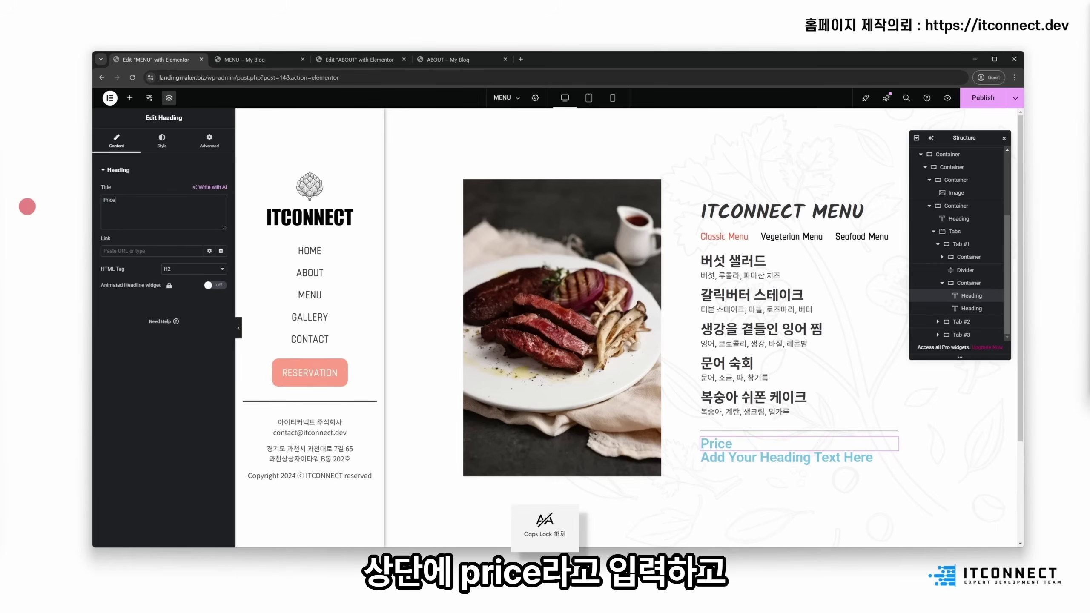
Step: Set the lower heading to 119,000원 (와인 미포함), 159,000원 (하우스와인 포함) and 239,000원 (셀렉션 와인 포함), ending the first two lines with <br>
{"action": "left_click", "coordinate": [710, 459]}
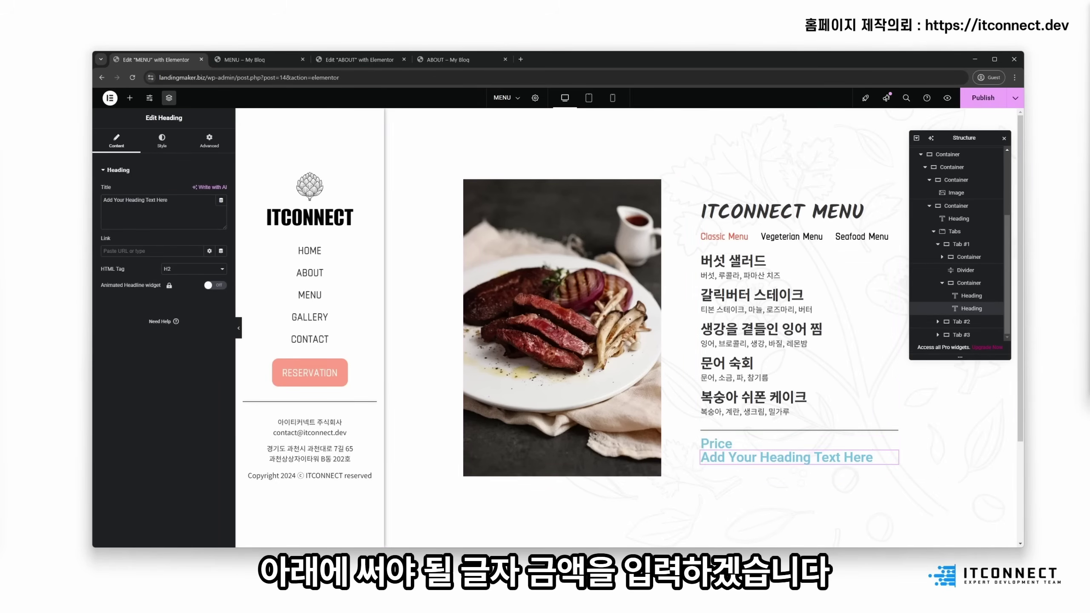
{"action": "key", "text": "alt+Tab"}
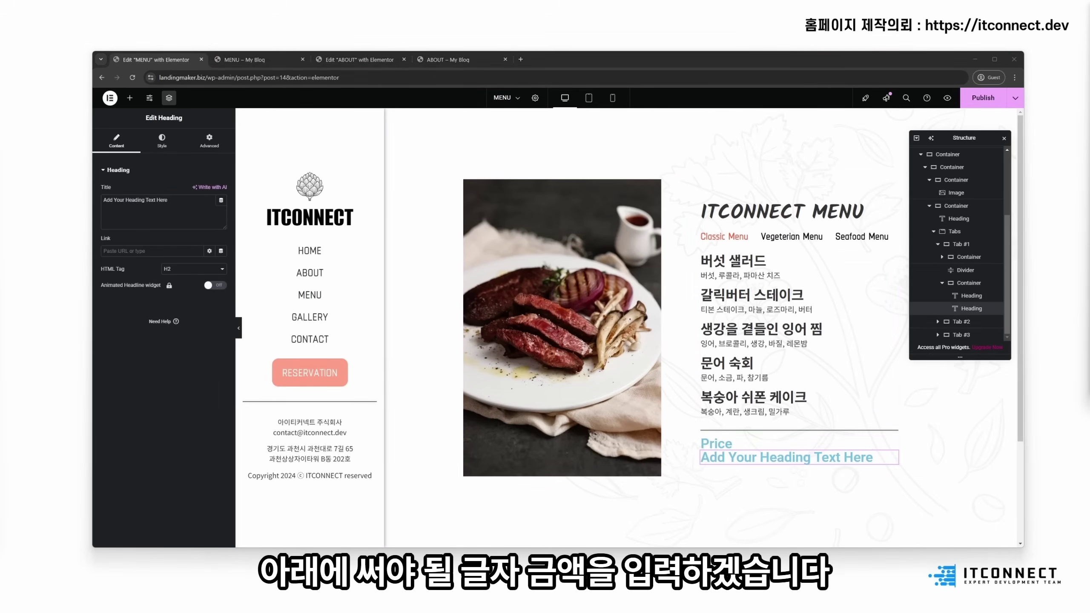
{"action": "left_click", "coordinate": [192, 197]}
{"action": "key", "text": "ctrl+a"}
{"action": "type", "text": "119,000원 (와인 미포함) 159,000원 (하우스와인 포함) 239,000원 (셀렉션 와인 포함)"}
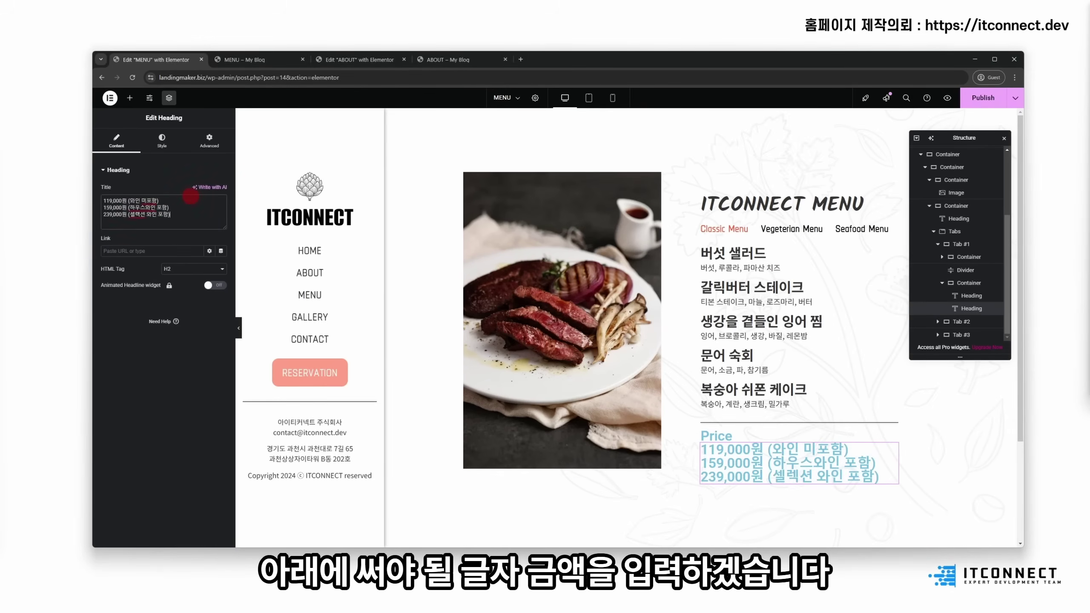
{"action": "type", "text": "<b"}
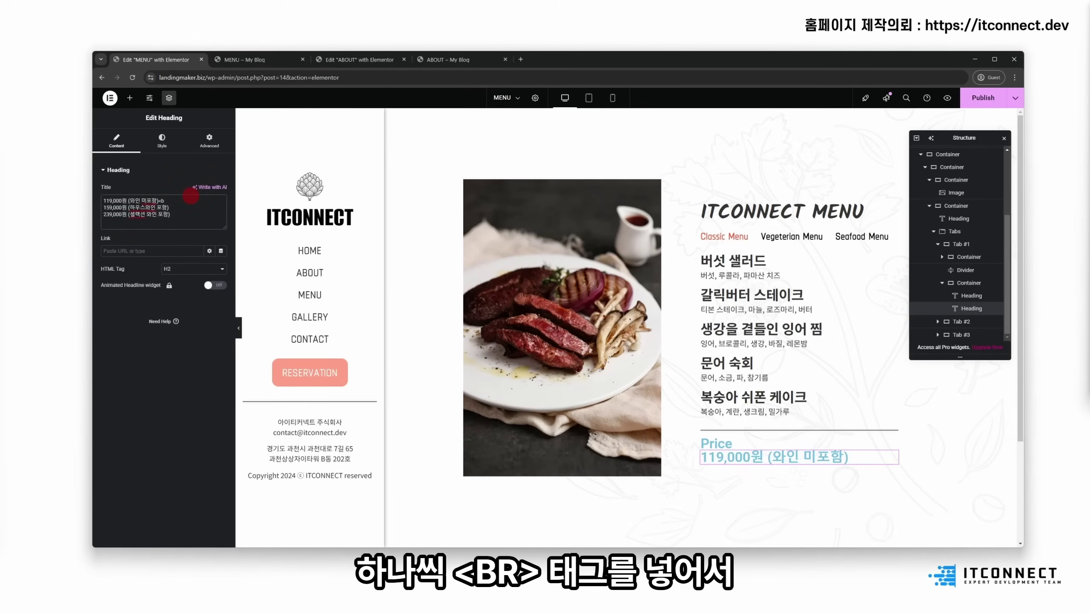
{"action": "type", "text": "r>"}
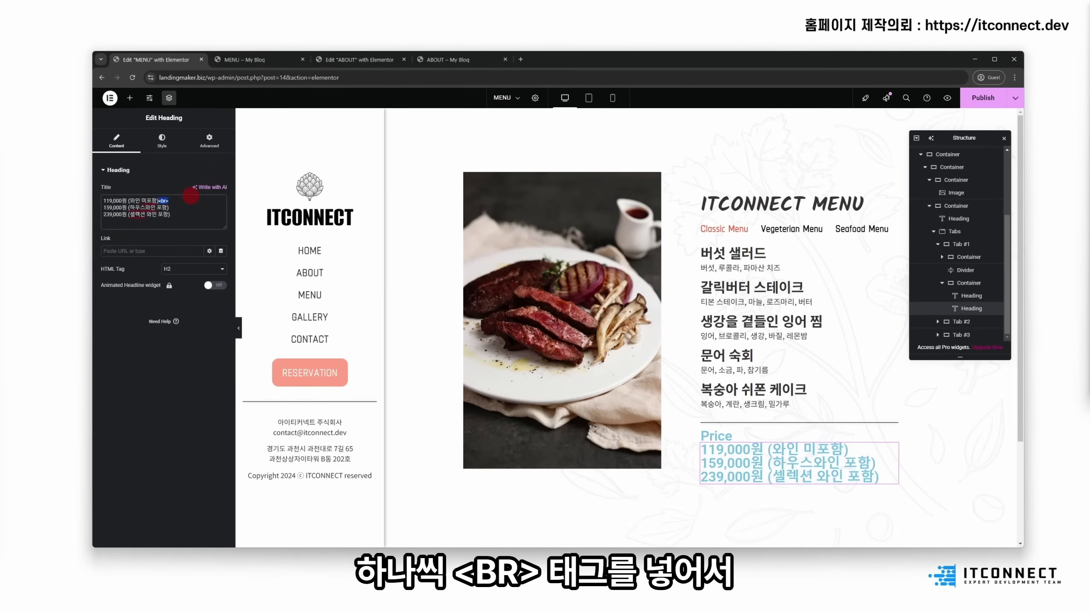
{"action": "key", "text": "Down"}
{"action": "type", "text": "<br>"}
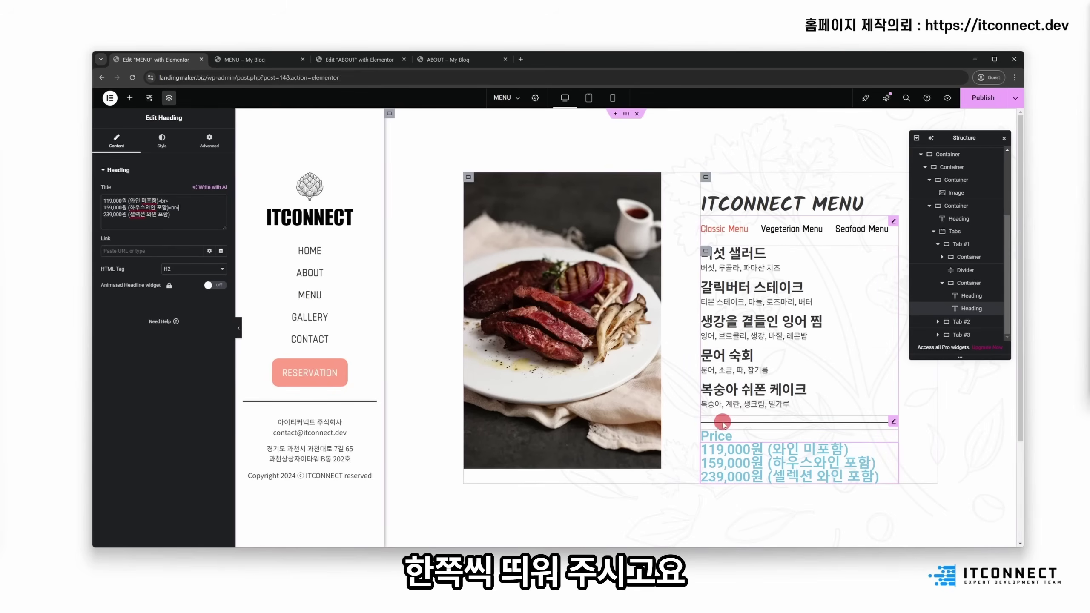
Step: Change the HTML tag of the Price heading to H3
{"action": "left_click", "coordinate": [708, 435]}
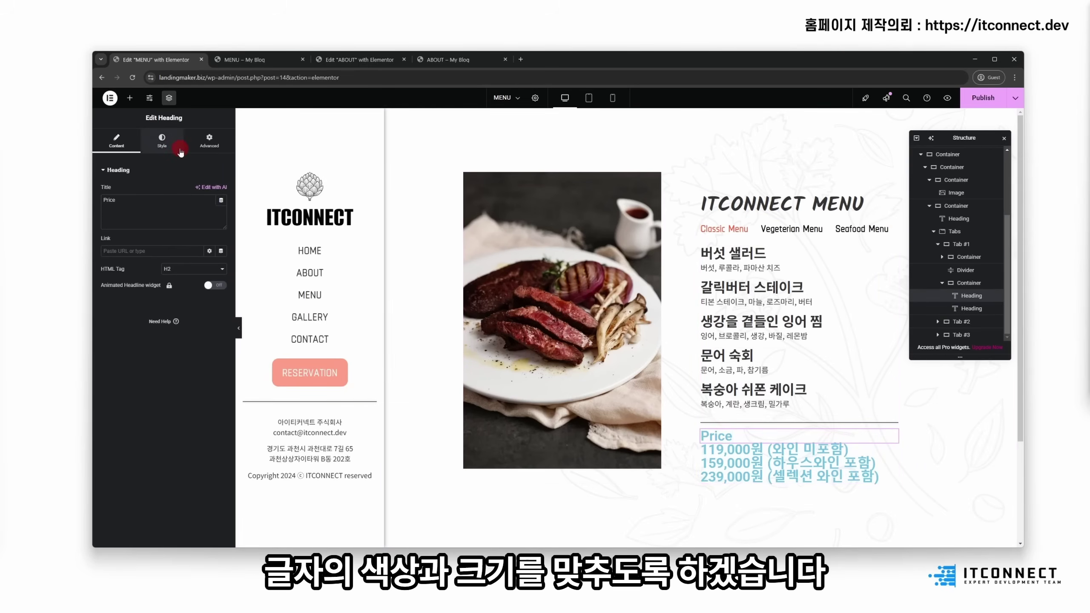
{"action": "left_click", "coordinate": [172, 269]}
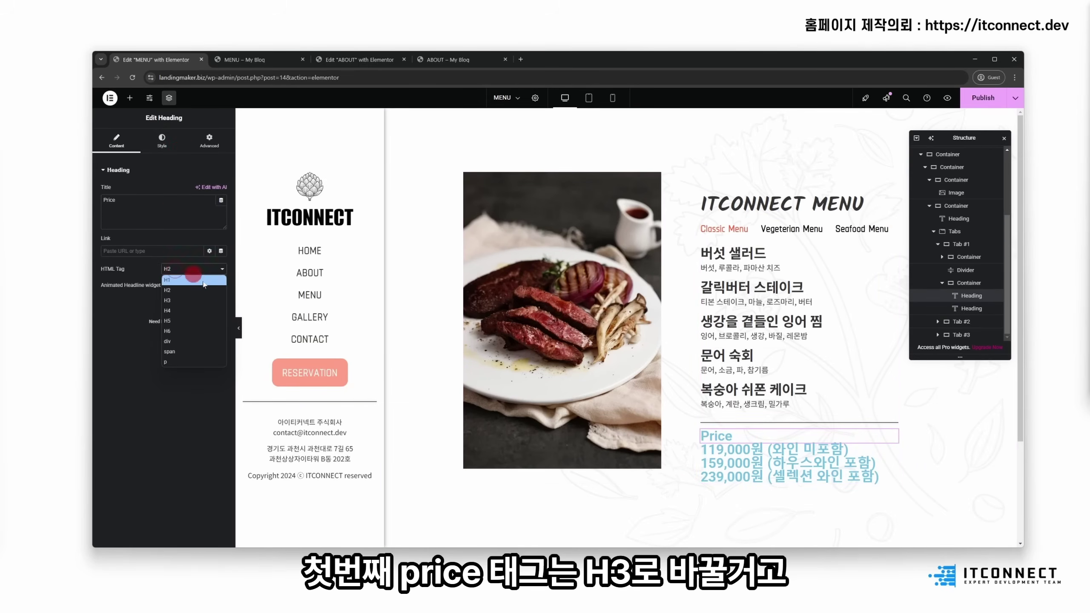
{"action": "left_click", "coordinate": [173, 301]}
Step: Set the Price heading's font family to Chathura in its typography settings
{"action": "left_click", "coordinate": [174, 141]}
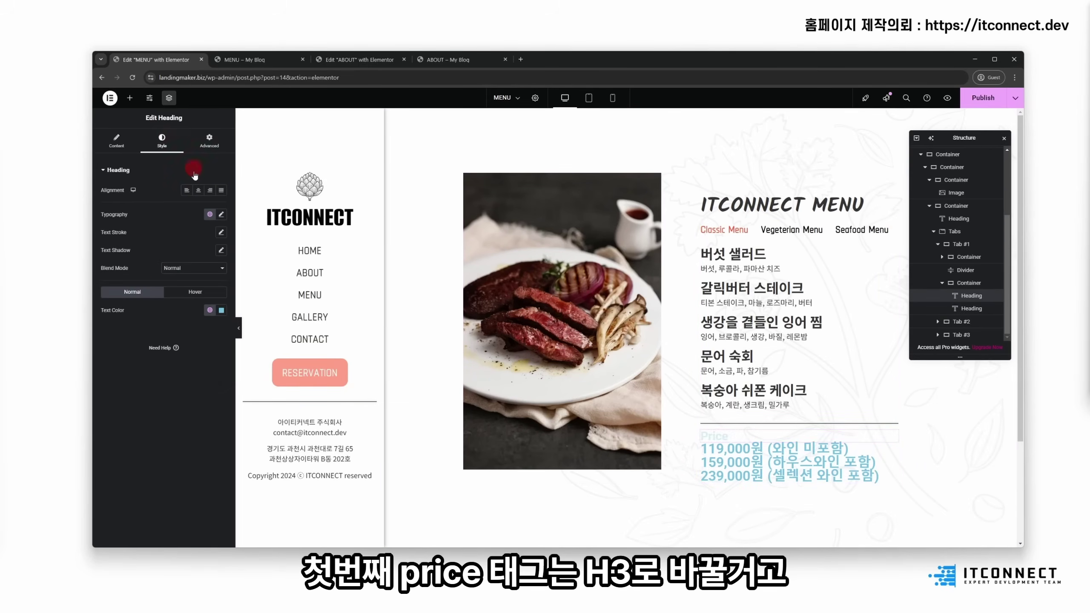
{"action": "left_click", "coordinate": [222, 214]}
{"action": "left_click", "coordinate": [195, 258]}
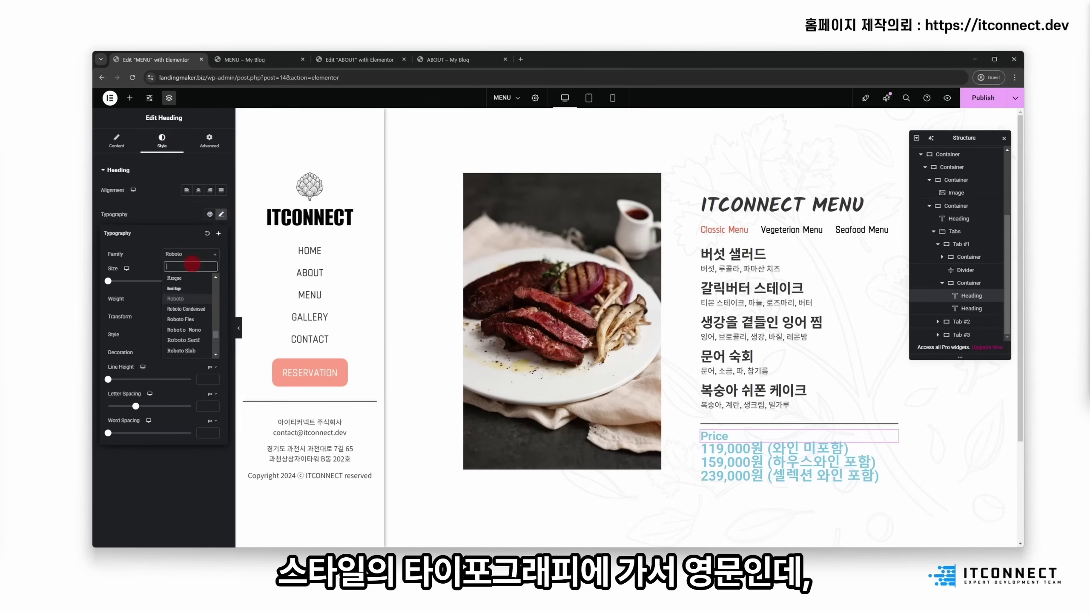
{"action": "type", "text": "cha"}
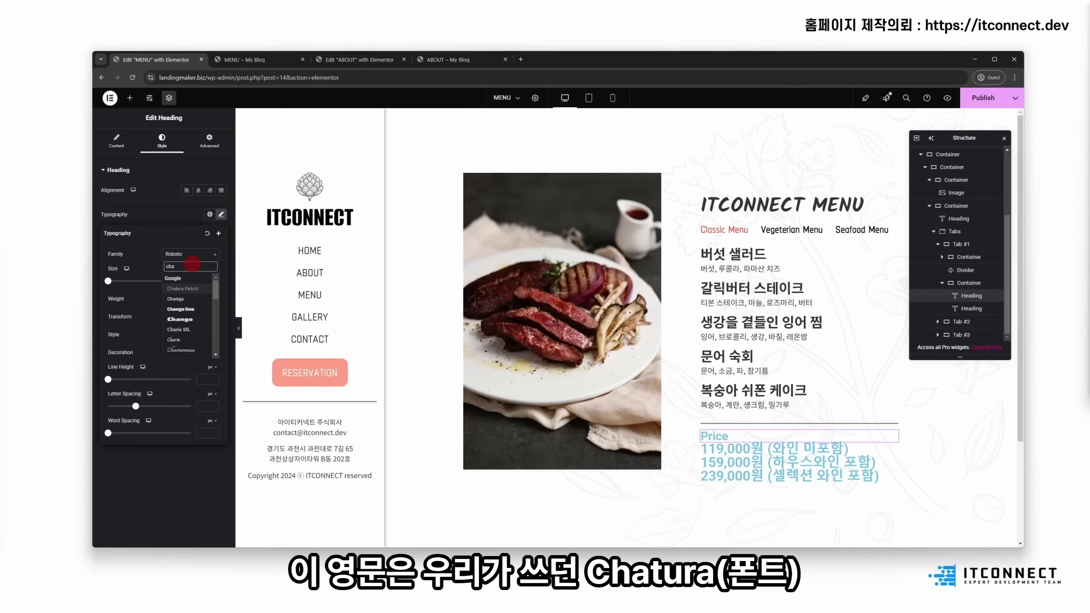
{"action": "type", "text": "t"}
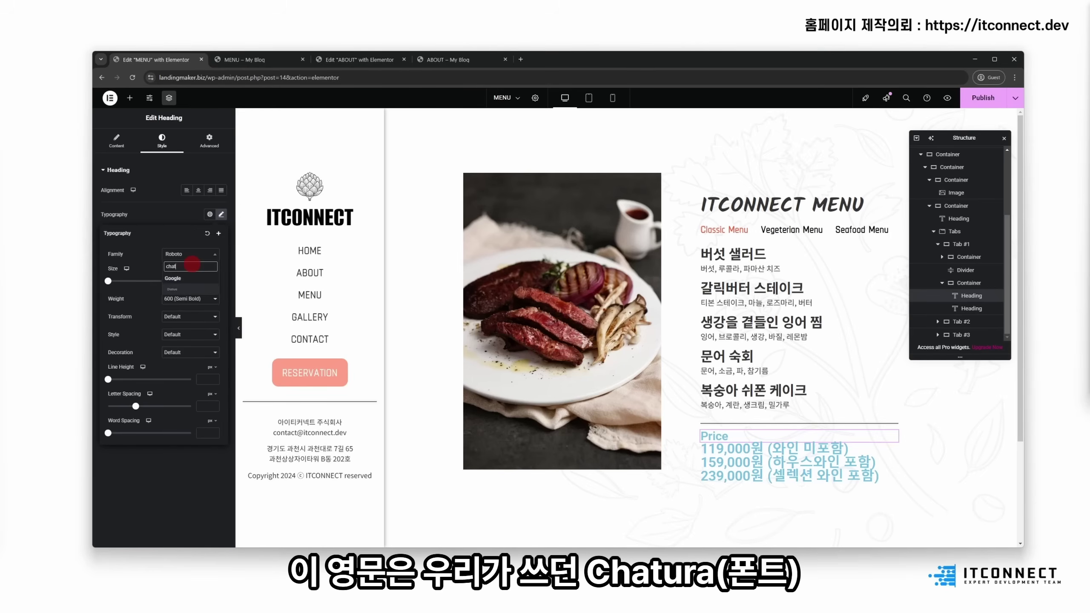
{"action": "type", "text": "u"}
{"action": "key", "text": "Return"}
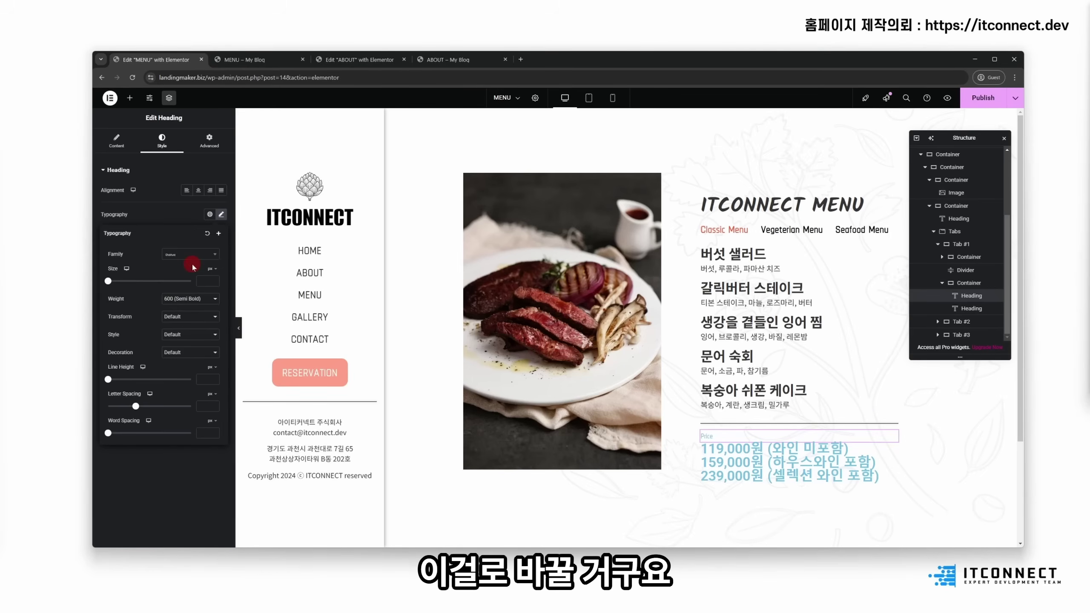
Step: Set the Price heading's font size to 48 px and its weight to 800 (Extra Bold)
{"action": "left_click", "coordinate": [204, 282]}
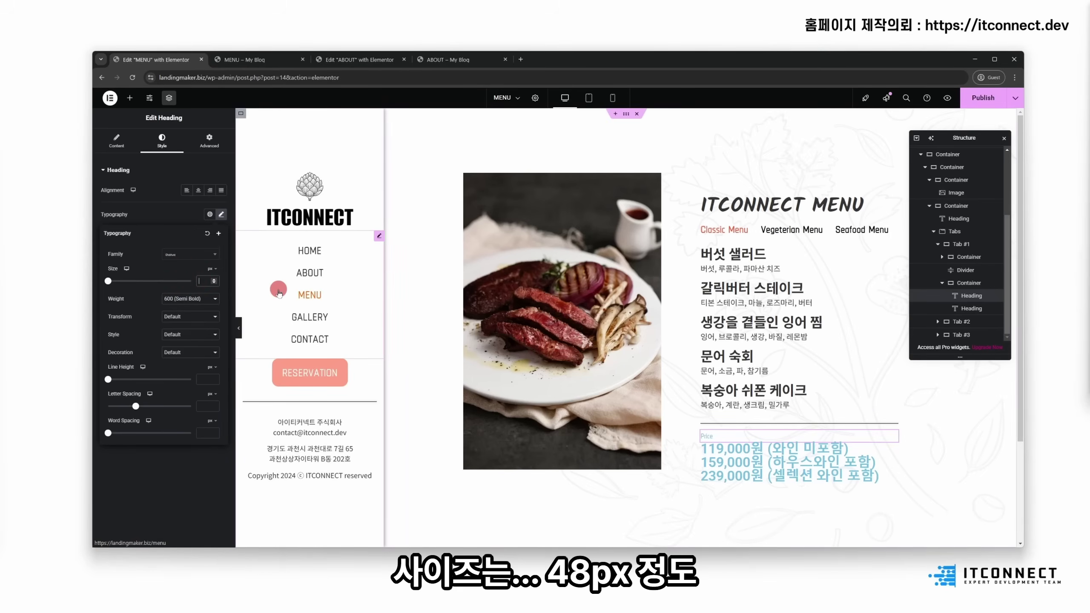
{"action": "type", "text": "30"}
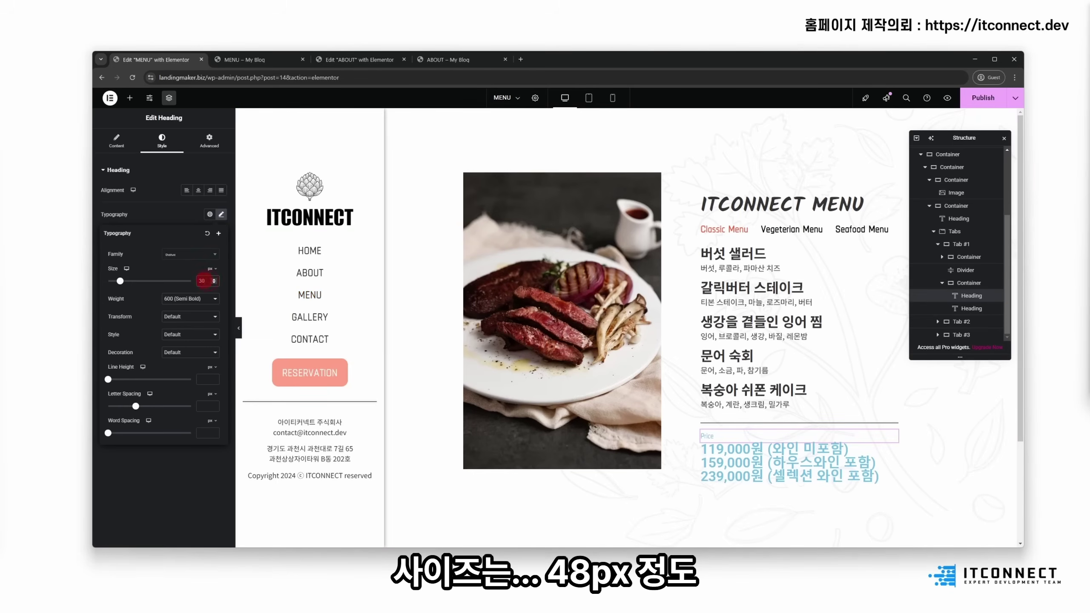
{"action": "left_click_drag", "start_coordinate": [205, 281], "coordinate": [191, 279]}
{"action": "type", "text": "1"}
{"action": "key", "text": "BackSpace"}
{"action": "type", "text": "48"}
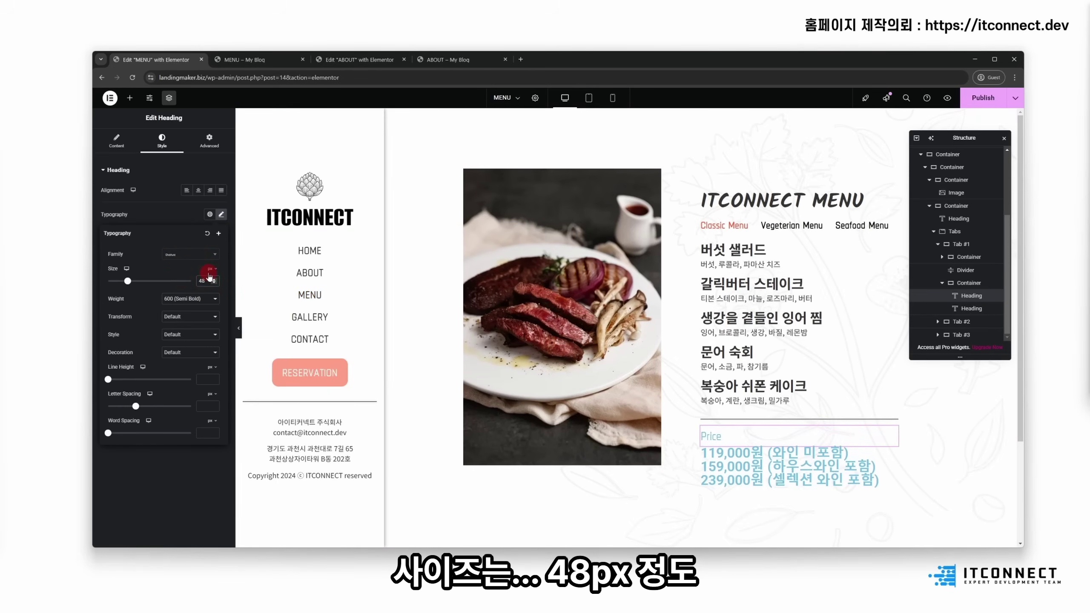
{"action": "left_click", "coordinate": [189, 331]}
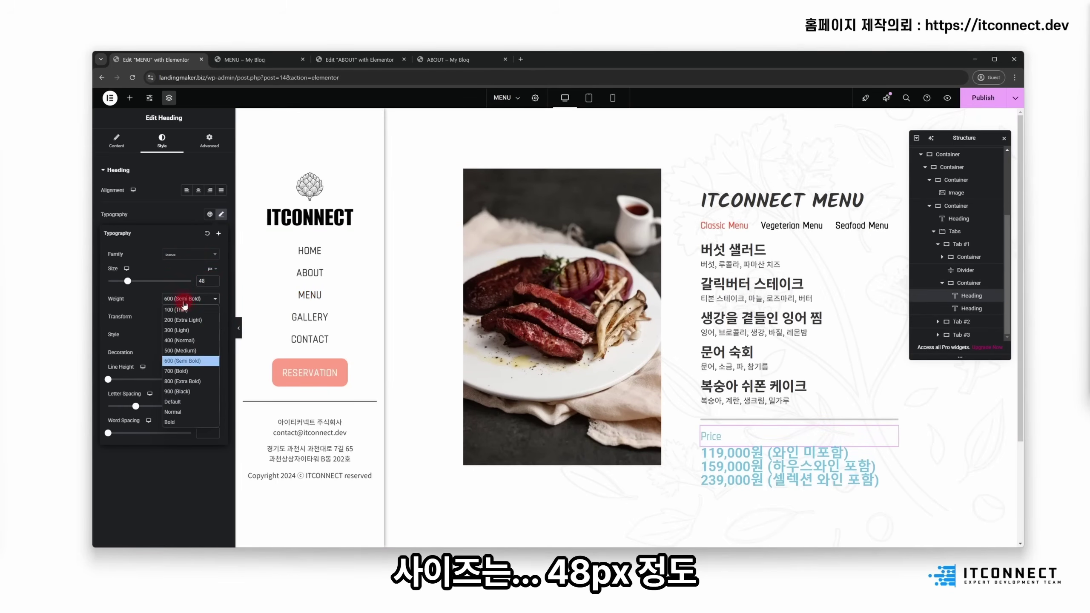
{"action": "left_click", "coordinate": [184, 390]}
{"action": "left_click", "coordinate": [176, 298]}
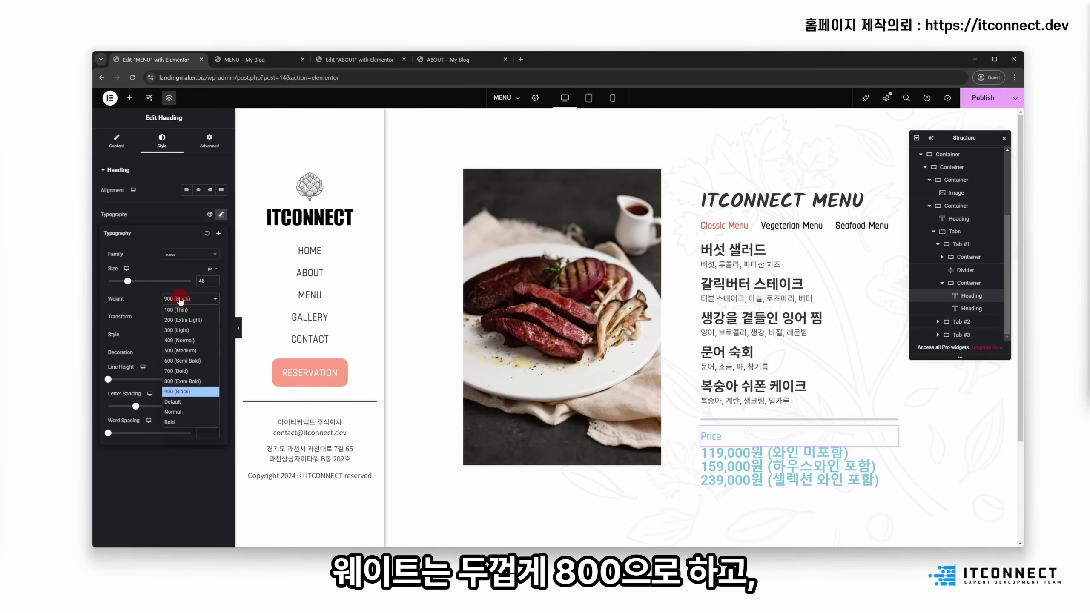
{"action": "left_click", "coordinate": [182, 378]}
{"action": "left_click", "coordinate": [167, 189]}
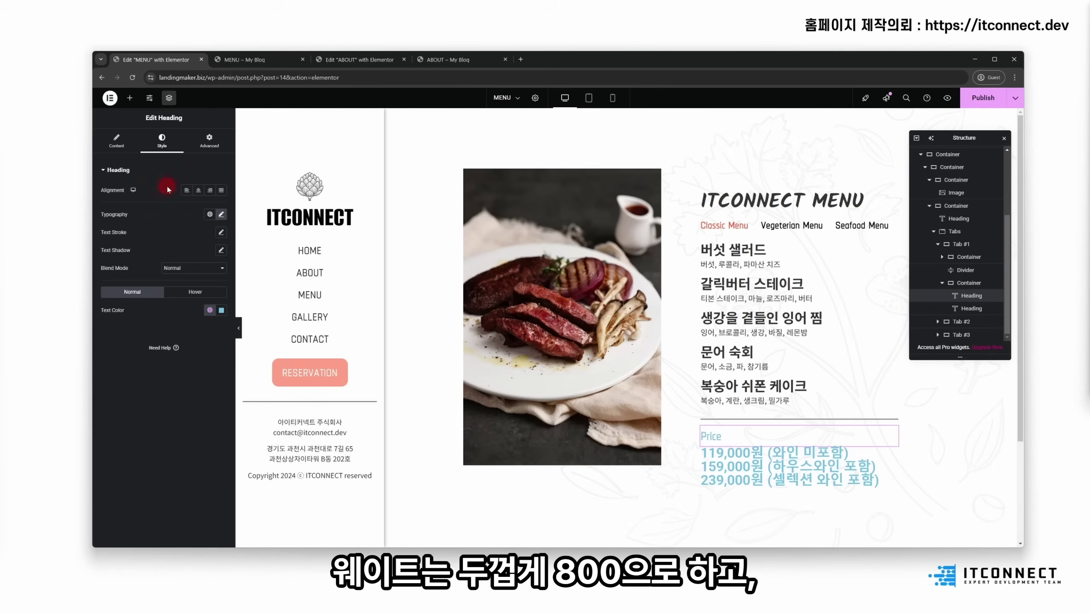
Step: Set the Price heading's text color to #333333
{"action": "left_click", "coordinate": [222, 310]}
{"action": "left_click", "coordinate": [188, 432]}
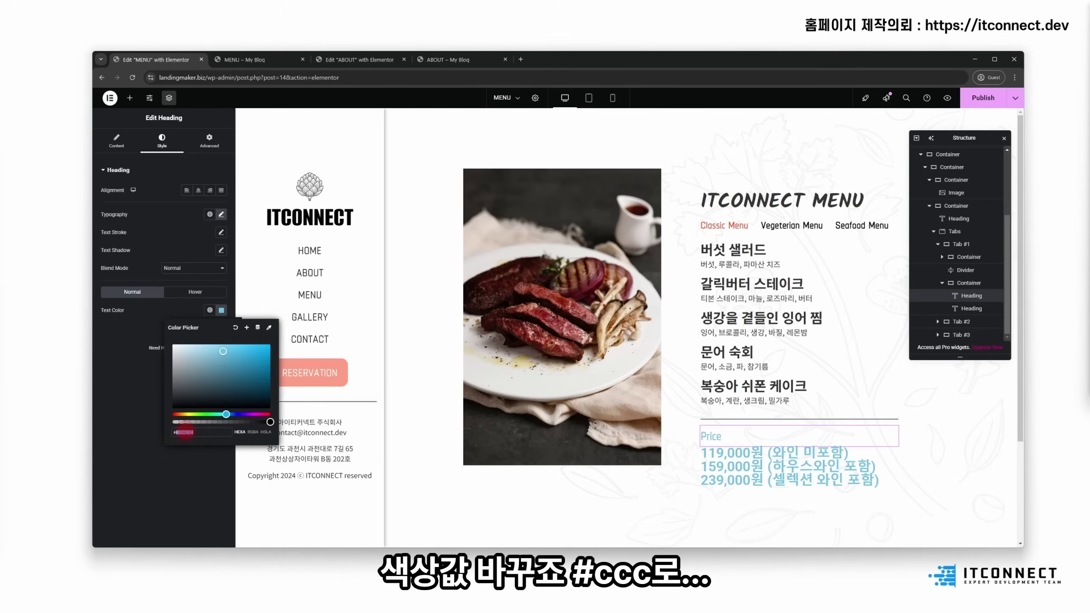
{"action": "type", "text": "#cccccc"}
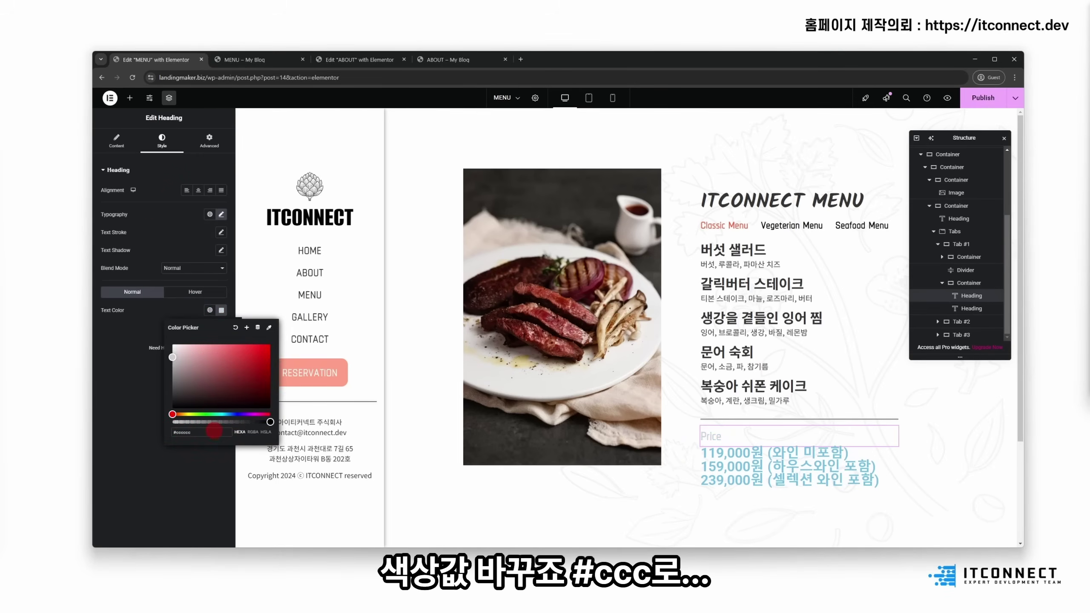
{"action": "left_click_drag", "start_coordinate": [214, 430], "coordinate": [181, 432]}
{"action": "type", "text": "#333333"}
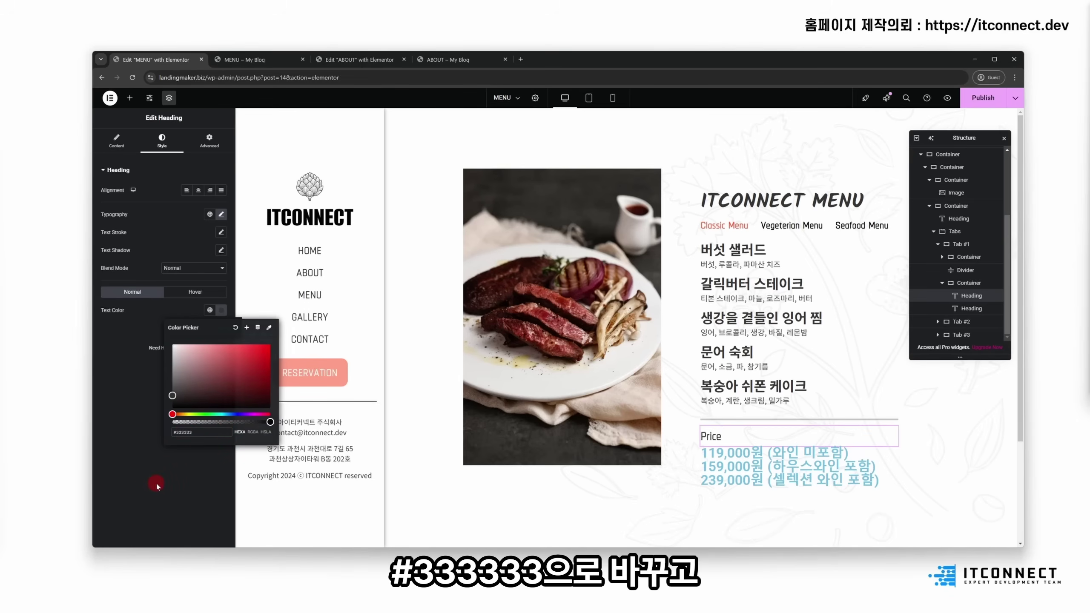
{"action": "left_click", "coordinate": [157, 484]}
Step: Set the font family of the price list heading below "Price" to Noto Sans KR in its typography settings
{"action": "left_click", "coordinate": [884, 451]}
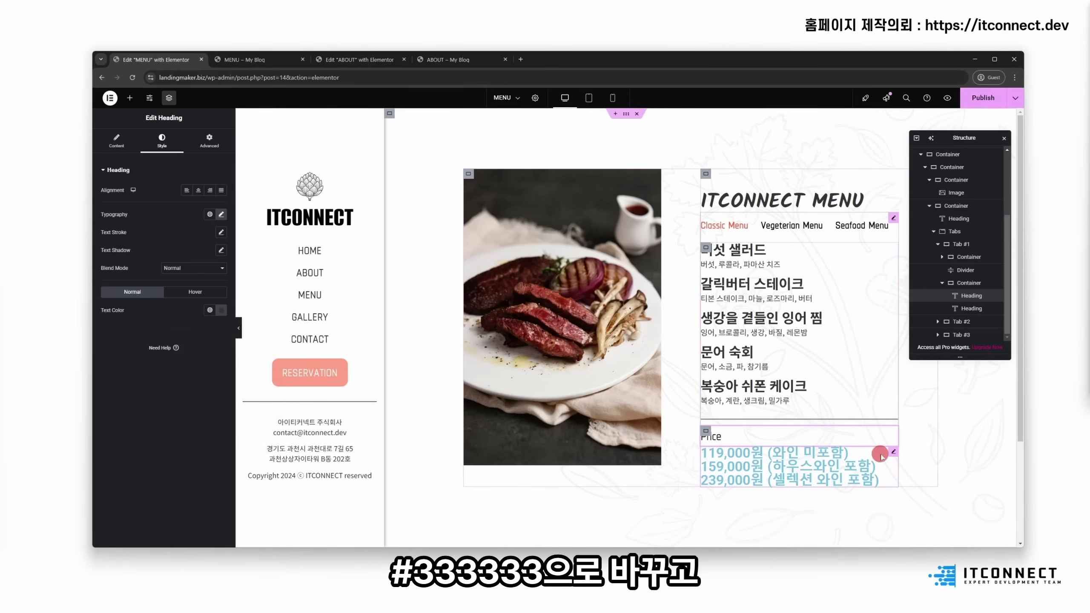
{"action": "left_click", "coordinate": [161, 140]}
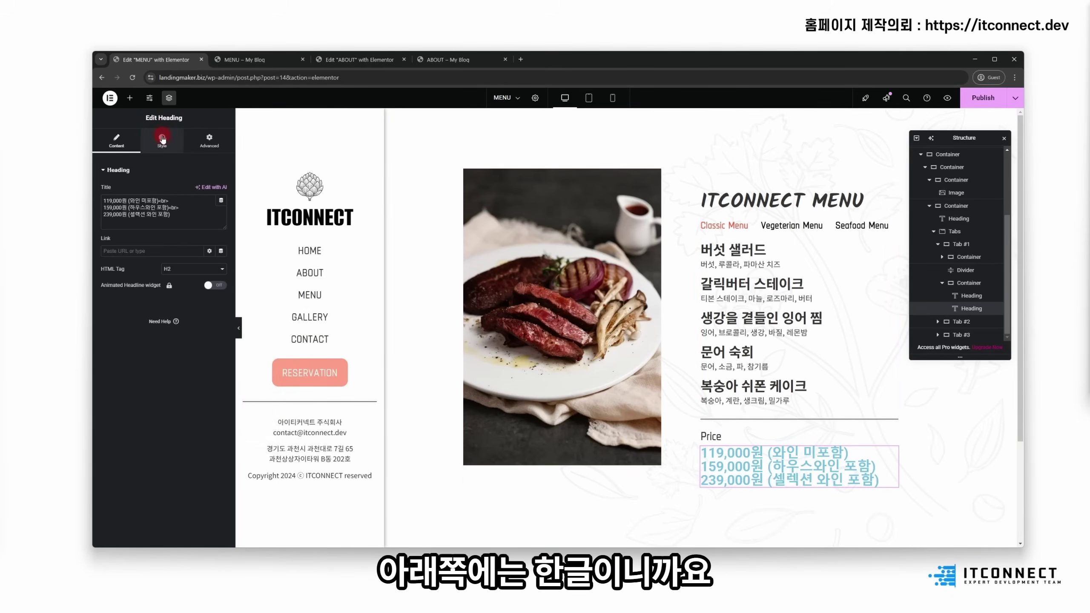
{"action": "left_click", "coordinate": [221, 215]}
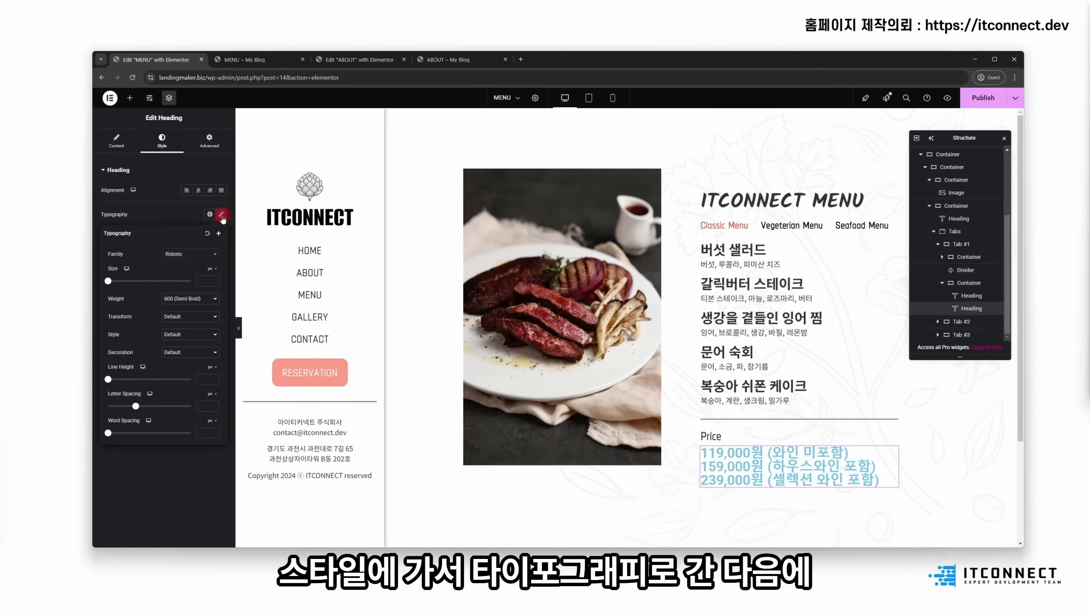
{"action": "left_click", "coordinate": [194, 288]}
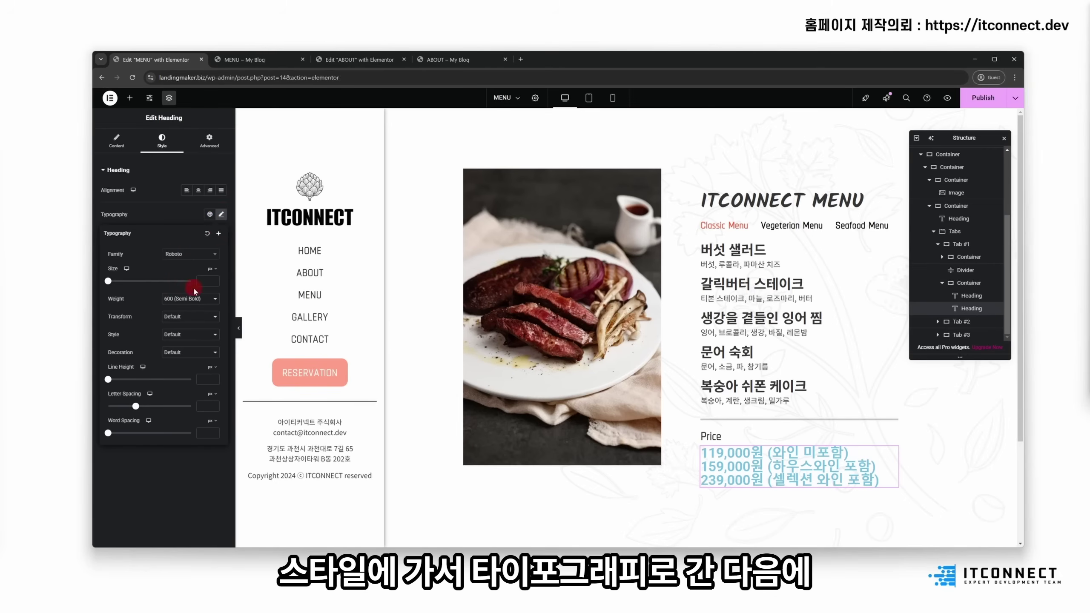
{"action": "left_click", "coordinate": [190, 254]}
{"action": "type", "text": "noto sans kr"}
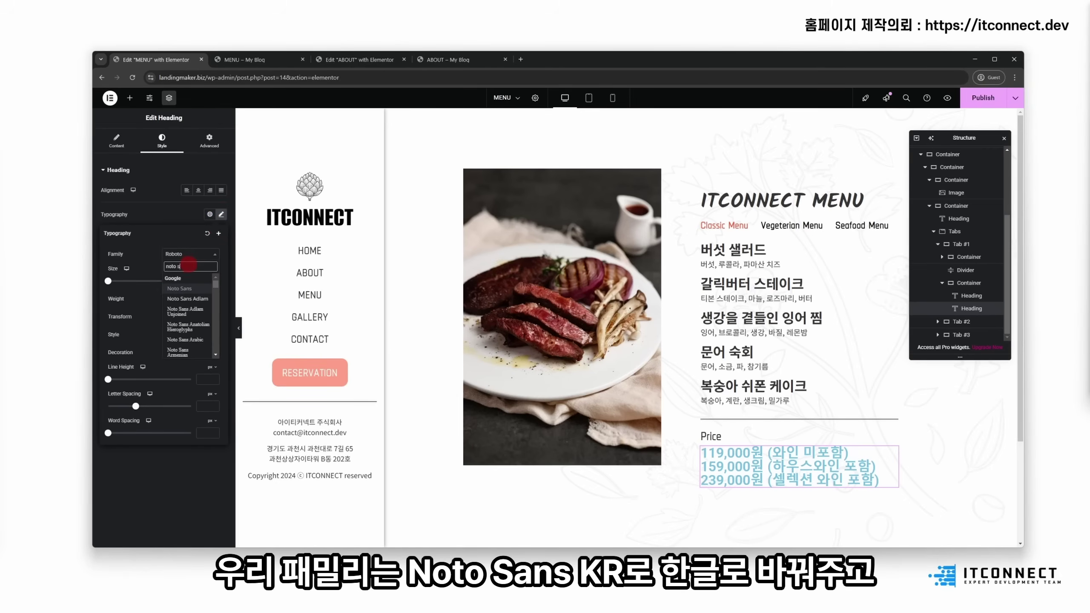
{"action": "key", "text": "Return"}
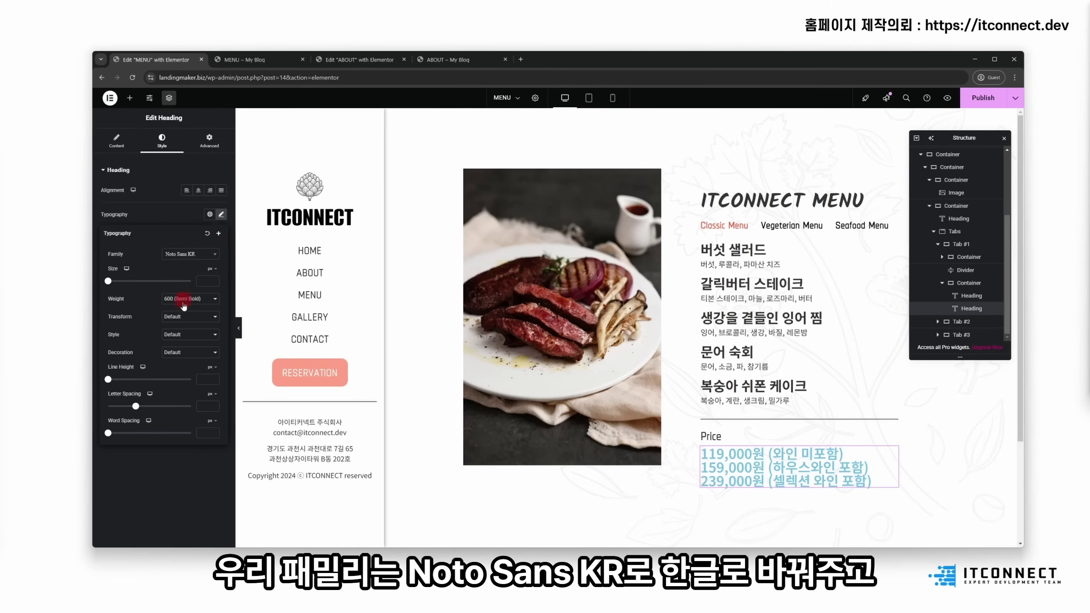
Step: Set the price list heading's font size to 20 px and its line height to 24 px
{"action": "left_click", "coordinate": [203, 281]}
{"action": "type", "text": "24"}
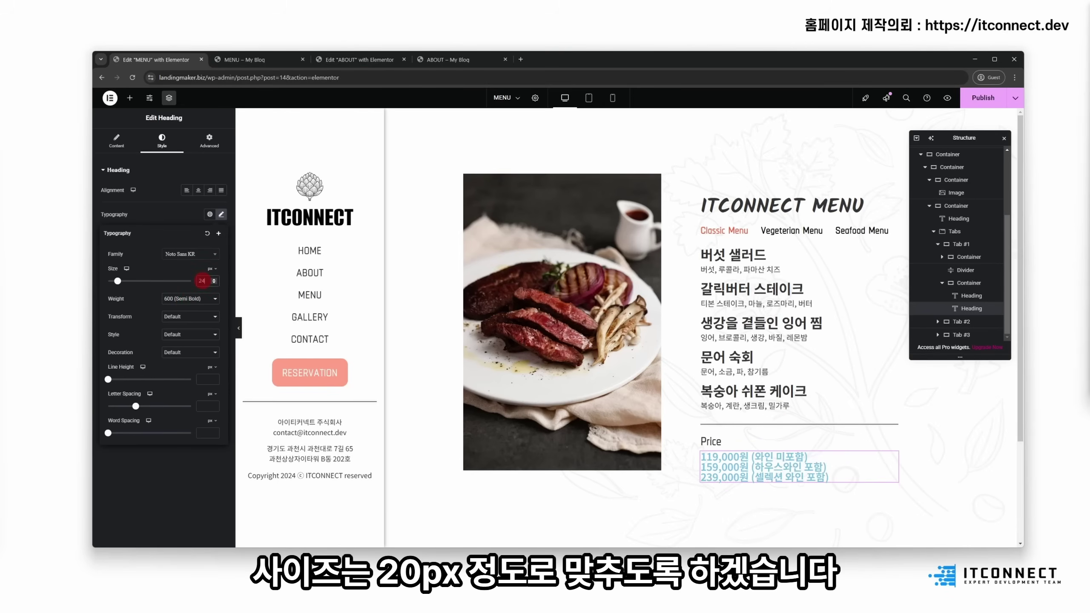
{"action": "key", "text": "BackSpace"}
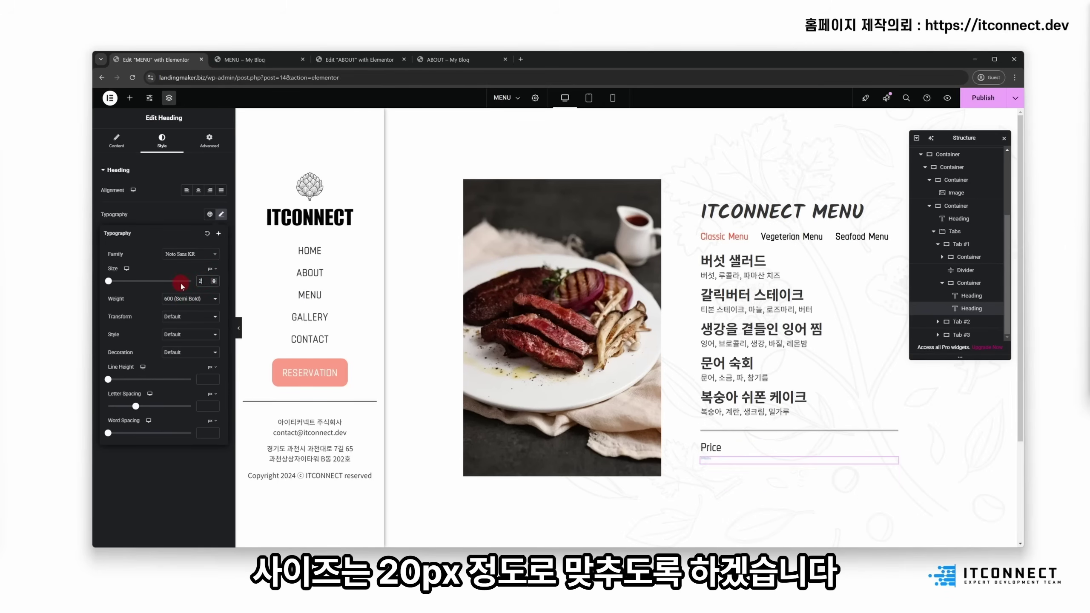
{"action": "type", "text": "0"}
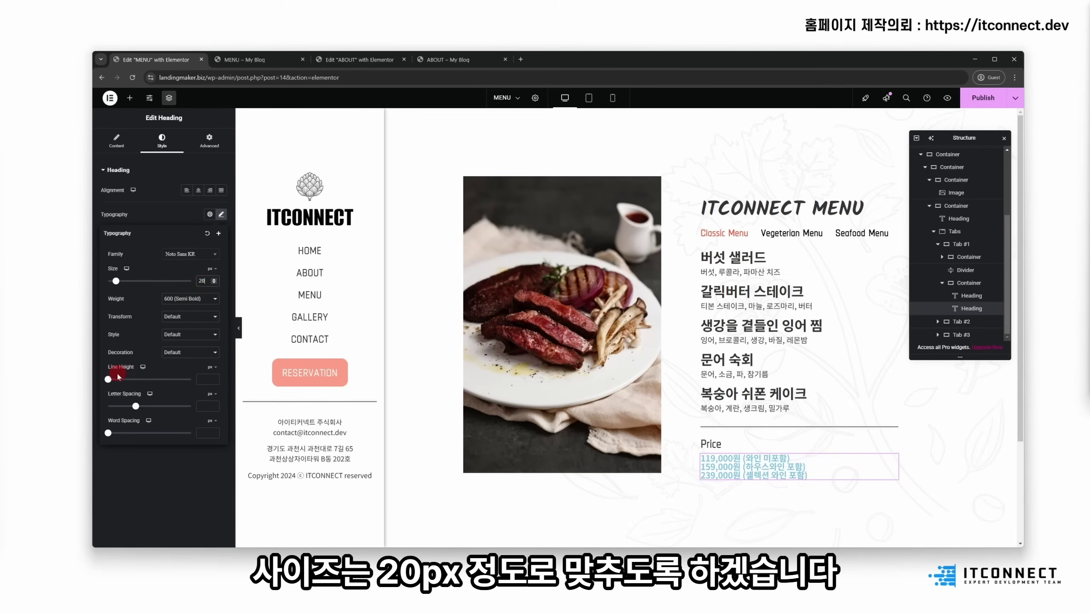
{"action": "left_click_drag", "start_coordinate": [108, 380], "coordinate": [161, 385]}
{"action": "type", "text": "24"}
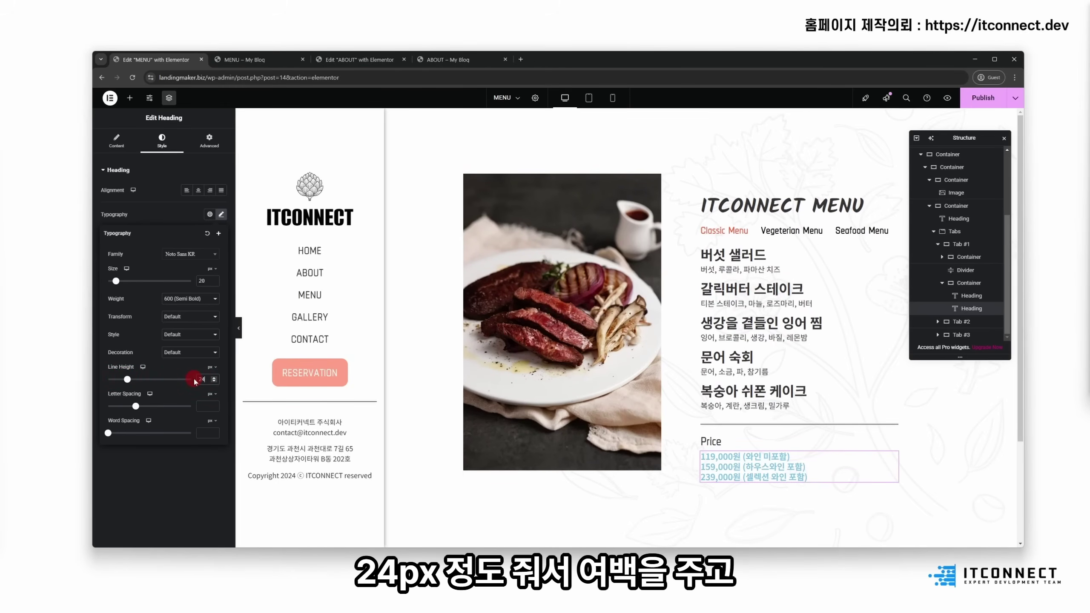
Step: Set the price list heading's font weight to 400 (Normal) and close the typography settings
{"action": "left_click", "coordinate": [203, 339]}
{"action": "left_click", "coordinate": [193, 296]}
{"action": "left_click", "coordinate": [184, 338]}
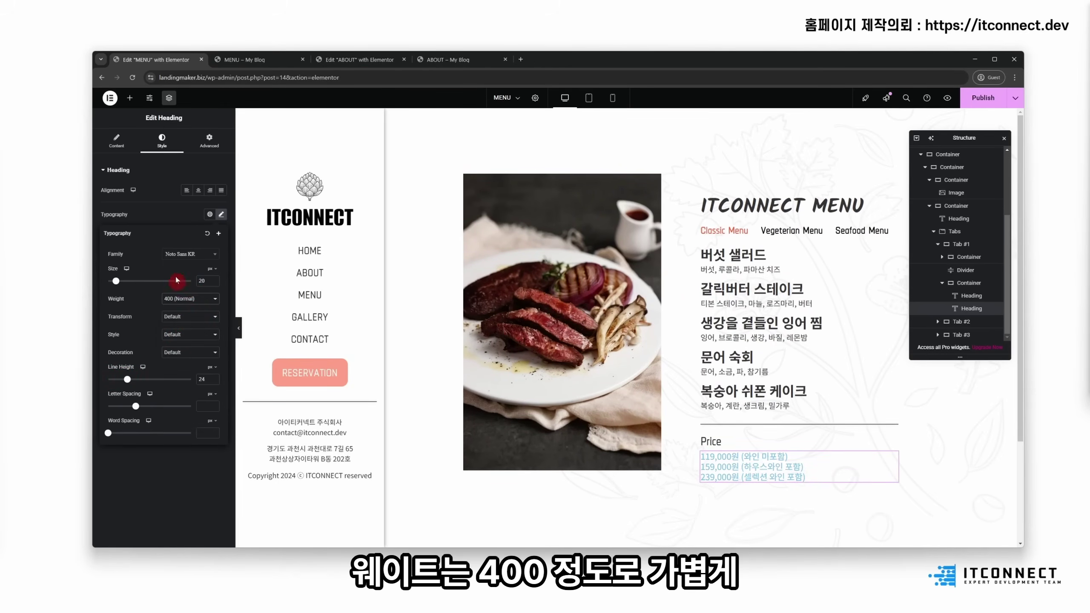
{"action": "left_click", "coordinate": [109, 171]}
{"action": "left_click", "coordinate": [109, 171]}
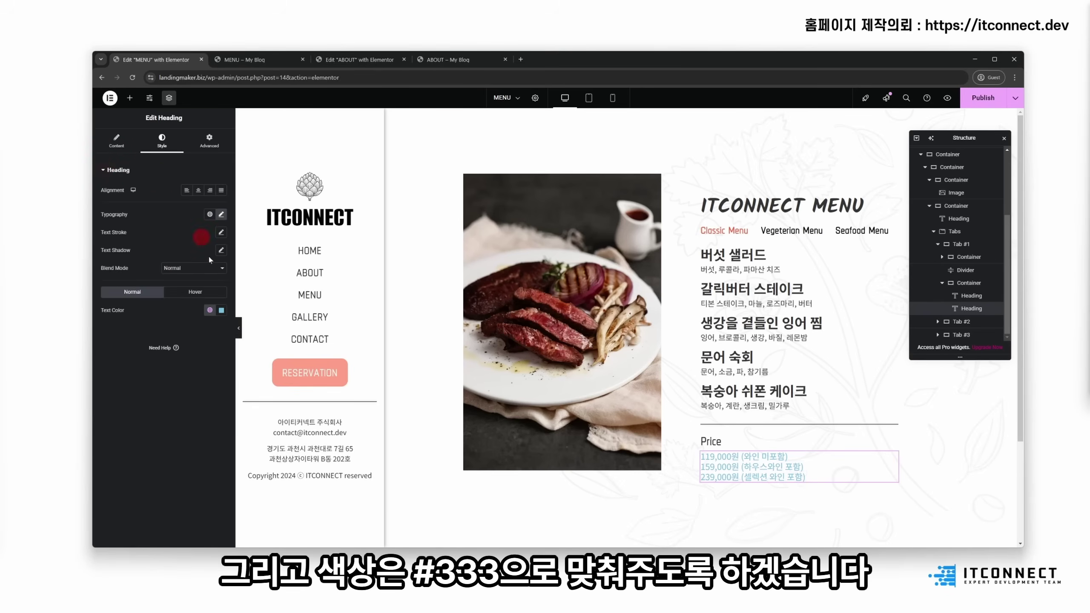
Step: Set the price list heading's text color to #333333
{"action": "left_click", "coordinate": [222, 310]}
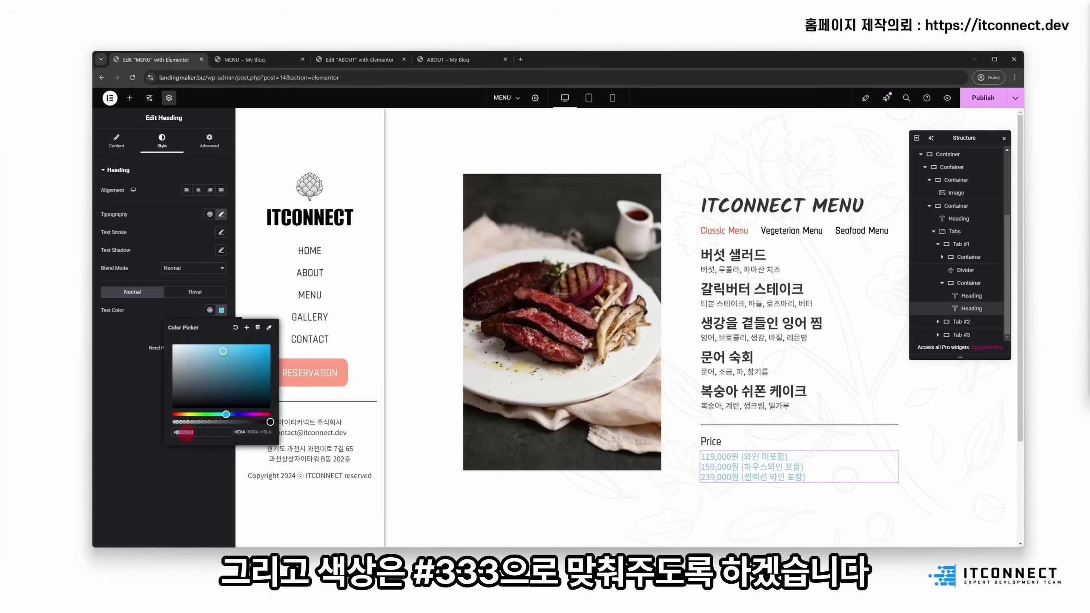
{"action": "type", "text": "333333"}
{"action": "left_click", "coordinate": [202, 451]}
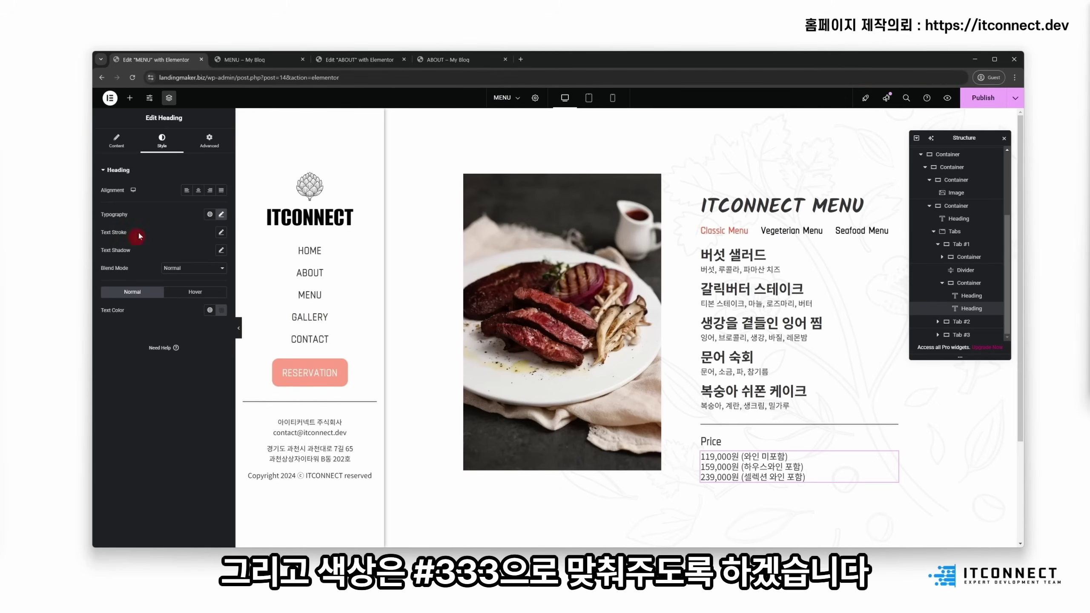
Step: Set the price list heading's line height to 28 px and font size to 18 px, and publish the page
{"action": "left_click", "coordinate": [220, 215]}
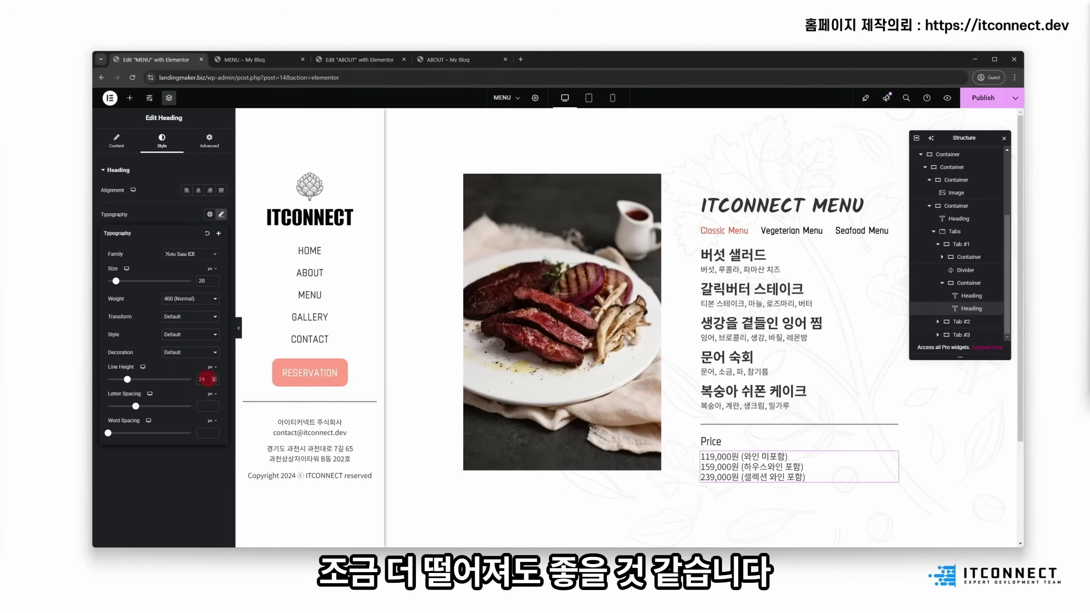
{"action": "type", "text": "28"}
{"action": "left_click", "coordinate": [180, 382]}
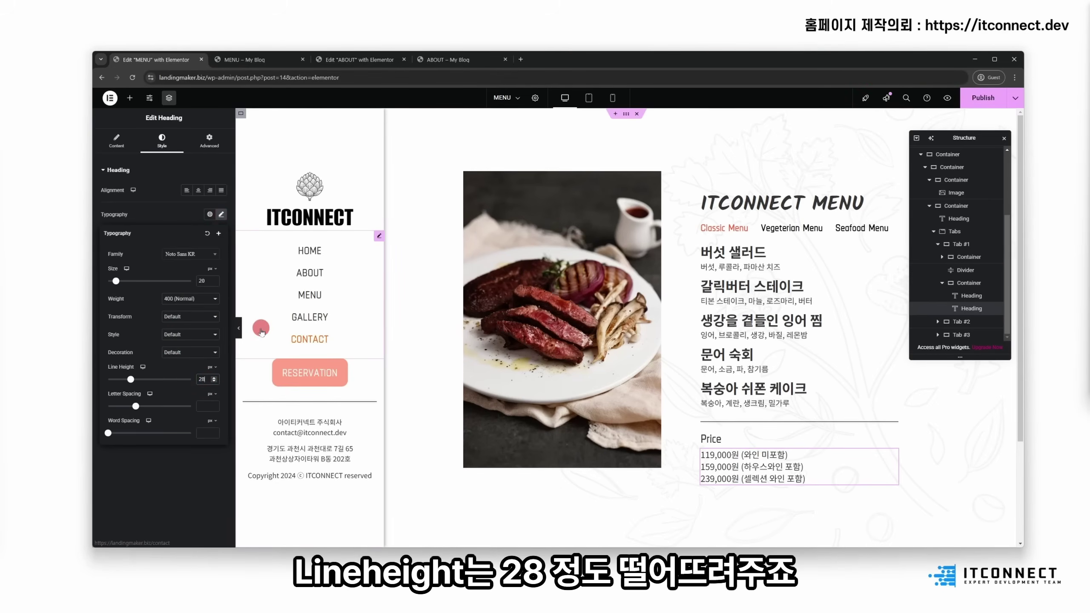
{"action": "left_click", "coordinate": [206, 281]}
{"action": "type", "text": "18"}
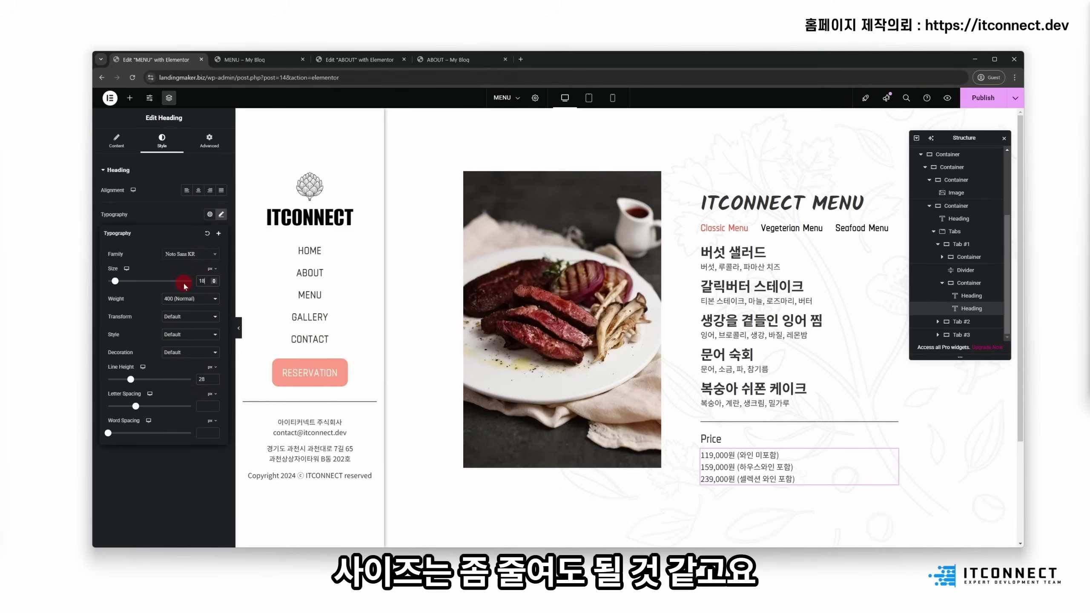
{"action": "left_click", "coordinate": [983, 99]}
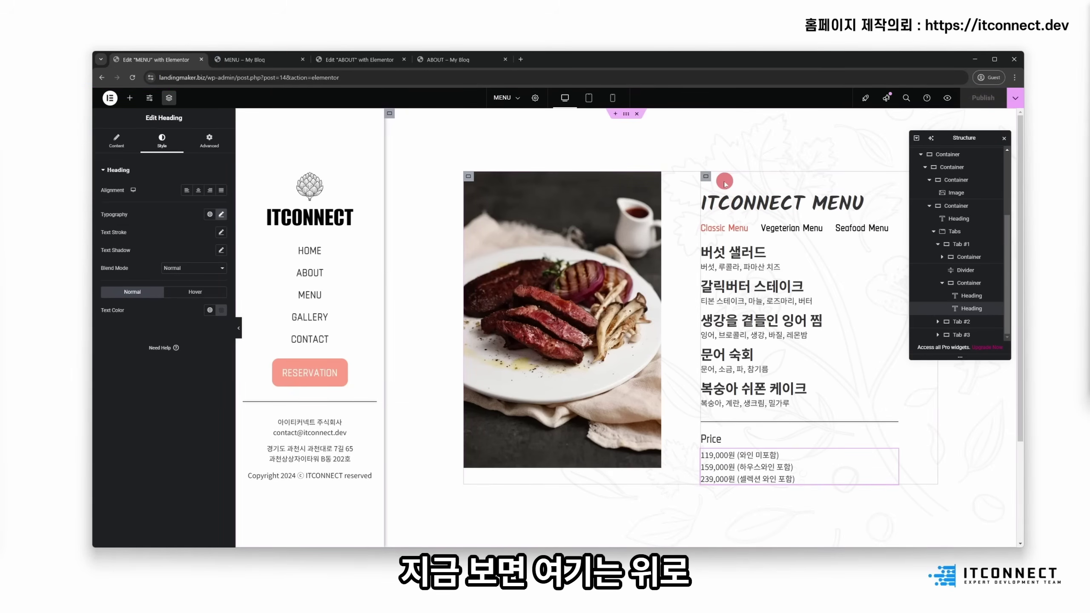
Step: Set the top padding of the container holding the ITCONNECT MENU heading and tabs to 0, and publish the page
{"action": "left_click", "coordinate": [708, 176]}
{"action": "left_click", "coordinate": [210, 138]}
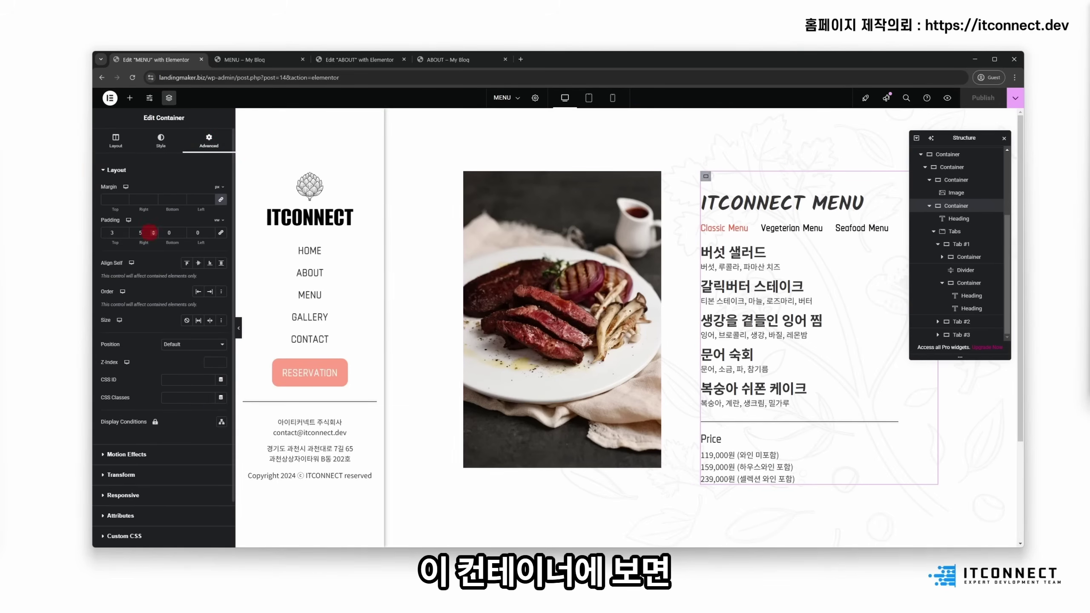
{"action": "left_click", "coordinate": [120, 239]}
{"action": "left_click", "coordinate": [111, 232]}
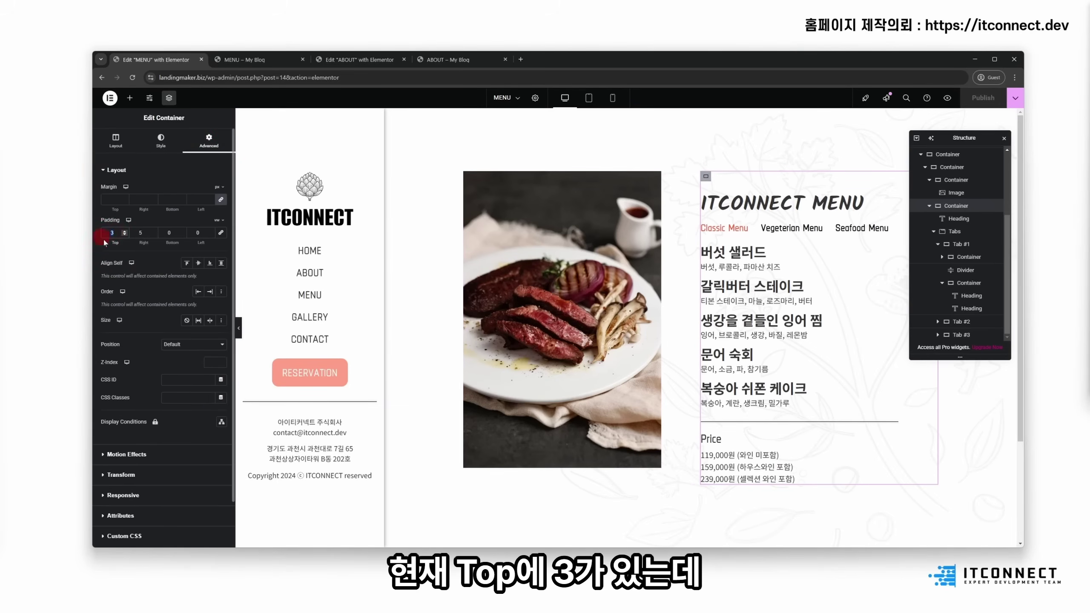
{"action": "key", "text": "BackSpace"}
{"action": "type", "text": "0"}
{"action": "left_click", "coordinate": [673, 453]}
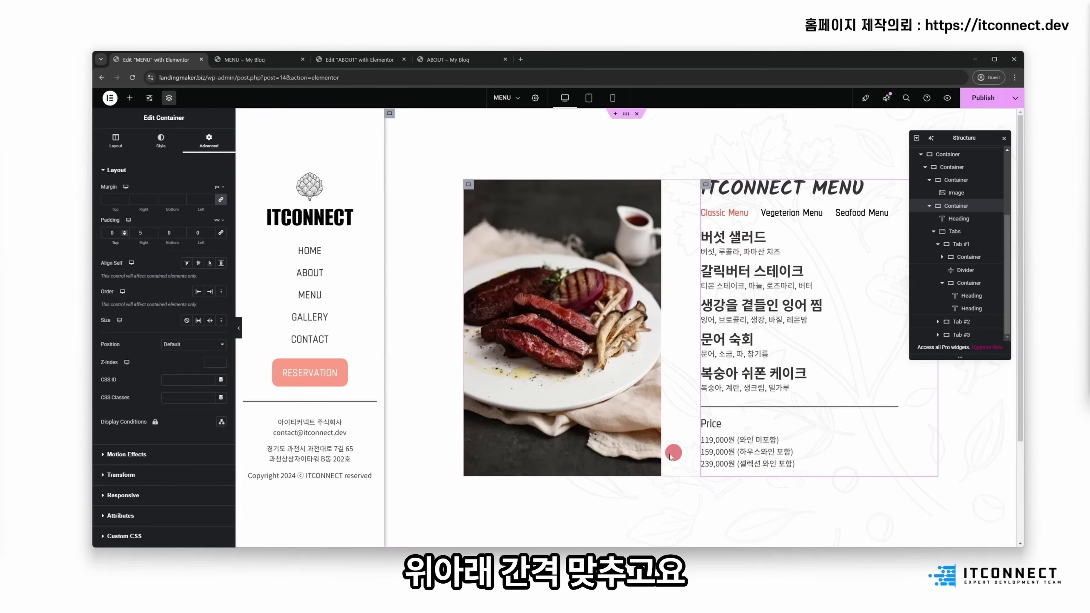
{"action": "left_click", "coordinate": [983, 97]}
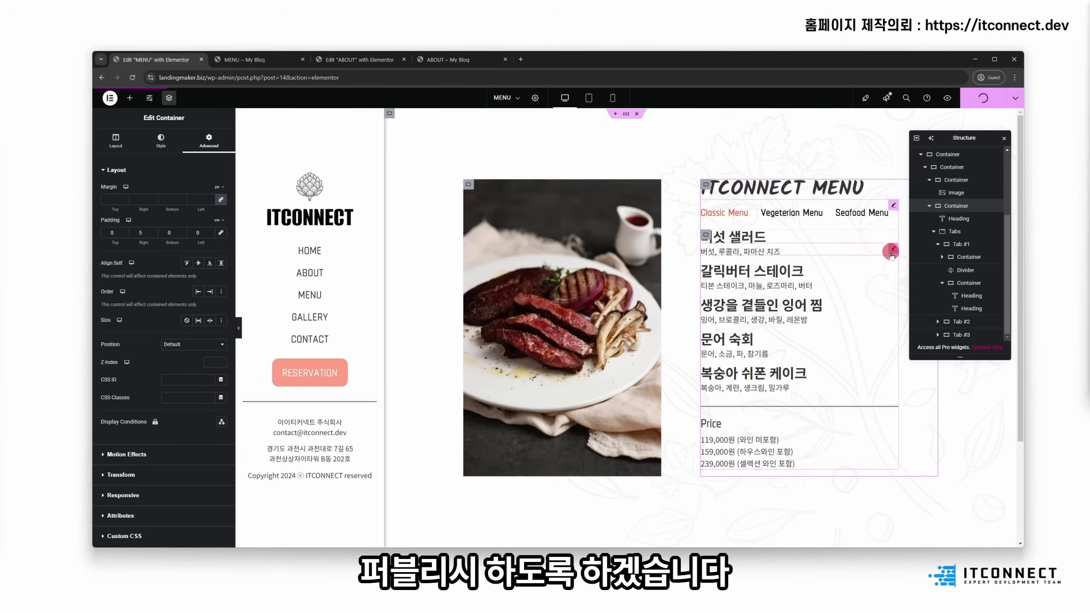
{"action": "left_click", "coordinate": [1004, 138]}
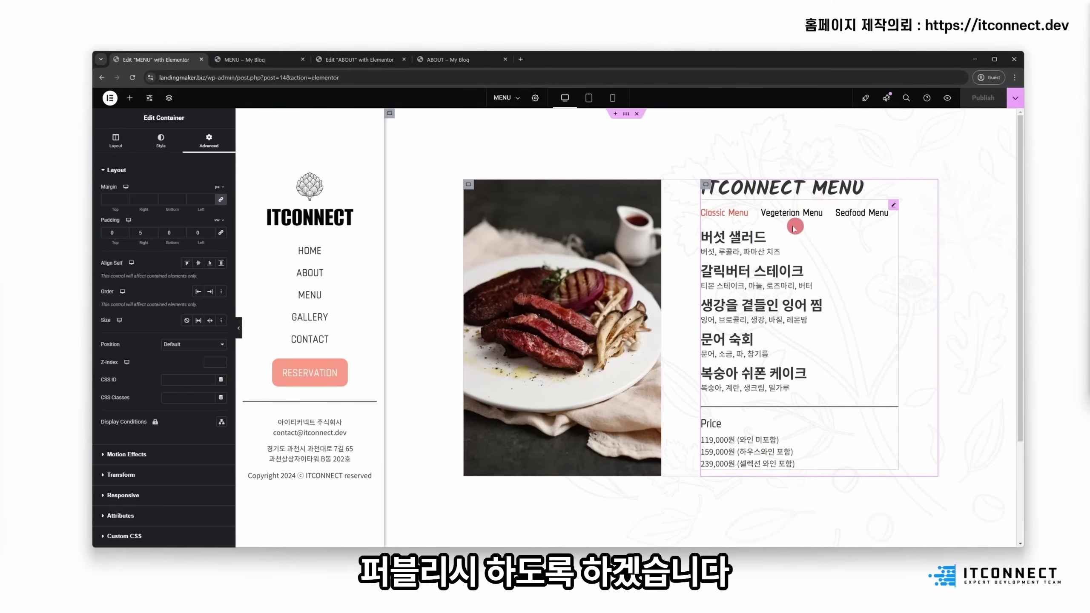
Step: Preview the MENU page to check the spacing between the tab titles and the first dish, and return to the editor
{"action": "left_click", "coordinate": [706, 234]}
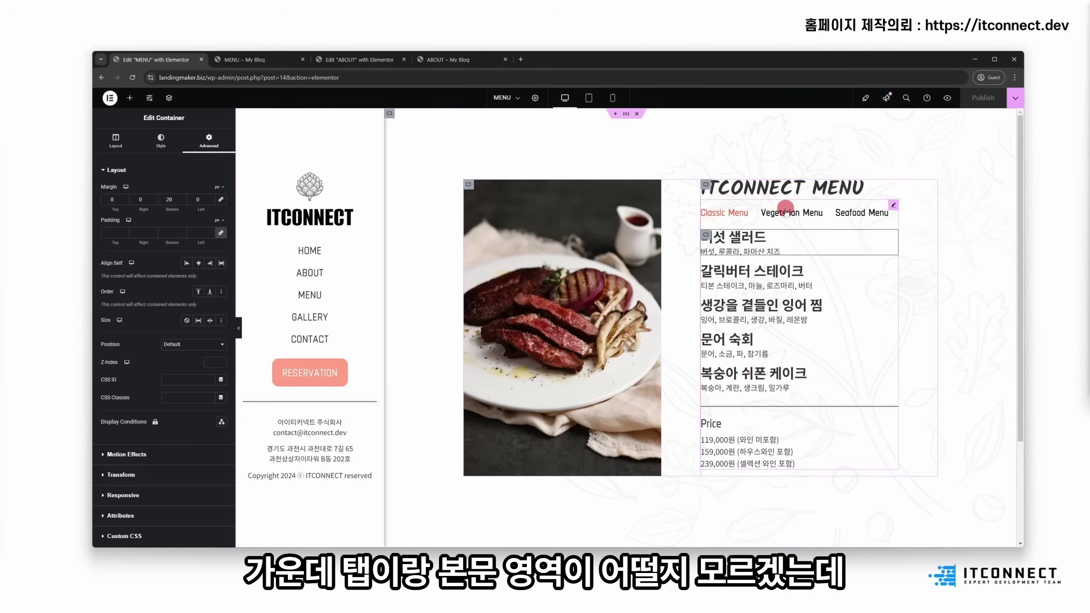
{"action": "left_click", "coordinate": [947, 98]}
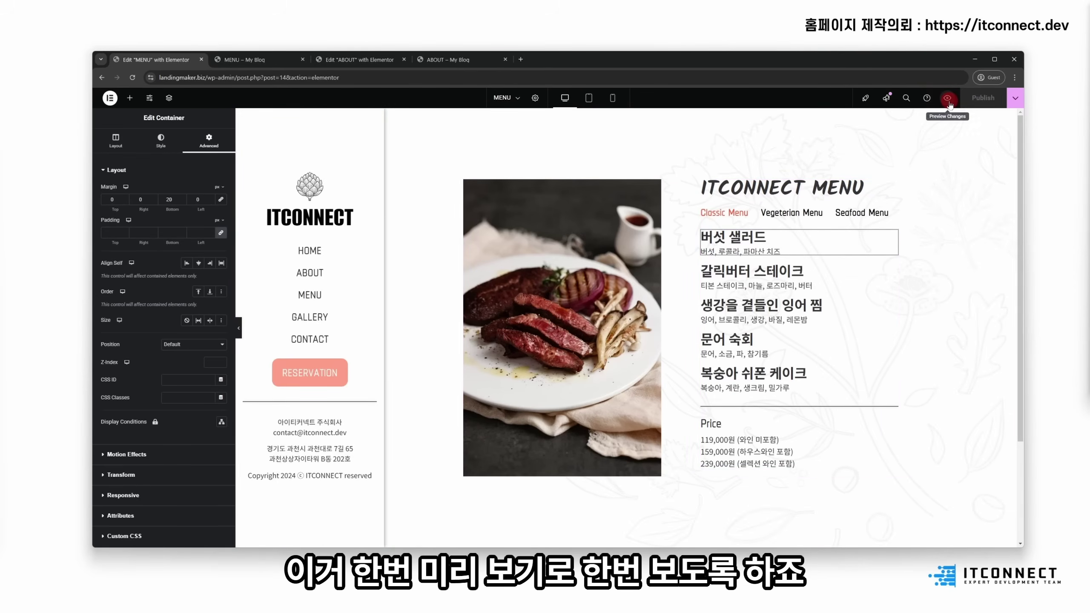
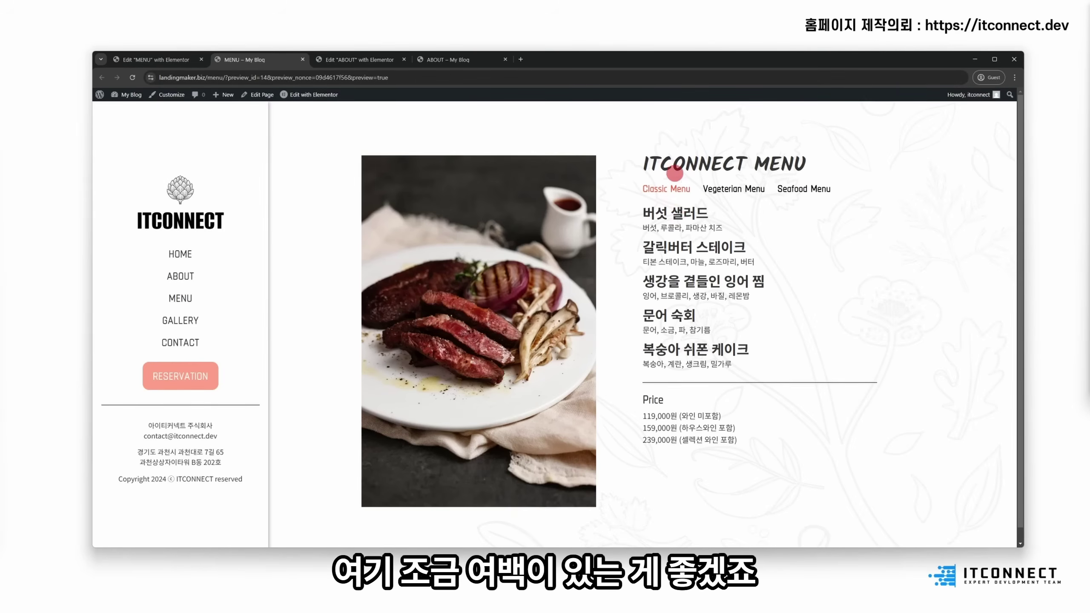
{"action": "left_click", "coordinate": [159, 60]}
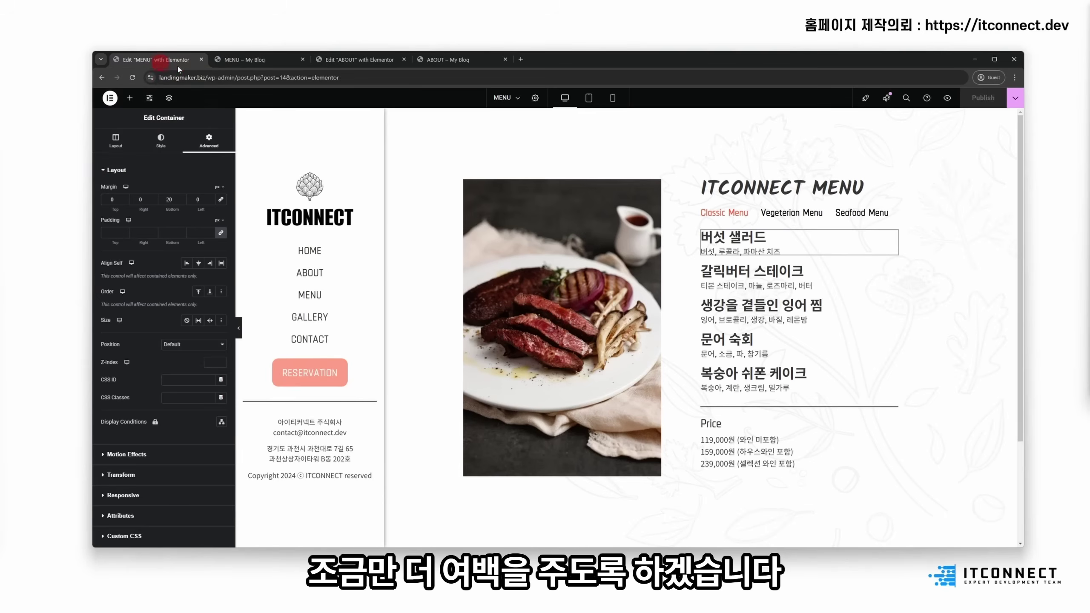
Step: Set the top margin of the 버섯 샐러드 container to 50 px, publish the page and check the spacing in the preview
{"action": "left_click", "coordinate": [707, 236]}
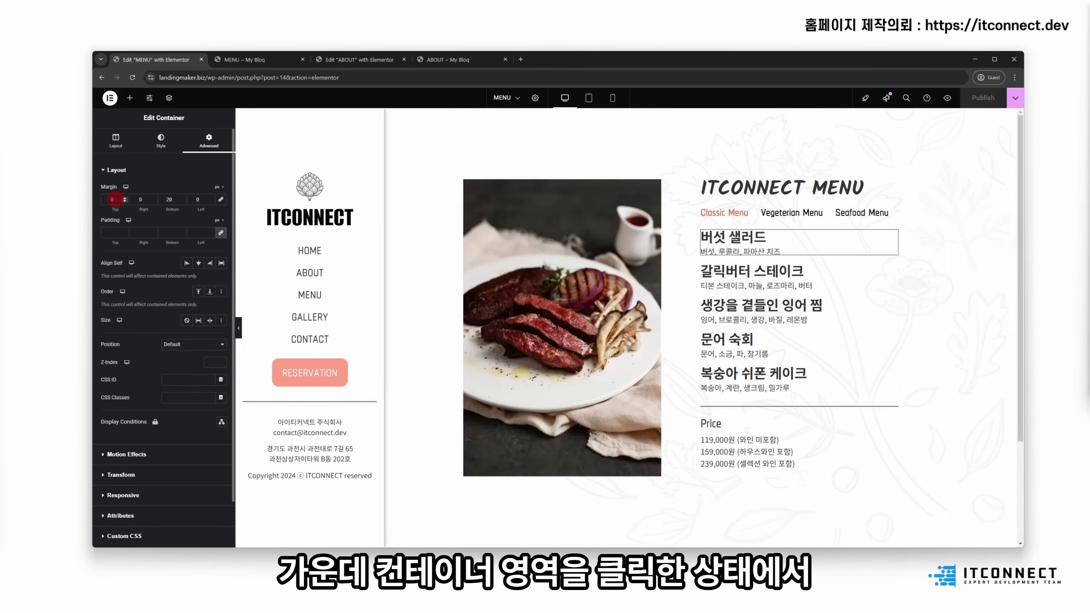
{"action": "type", "text": "50"}
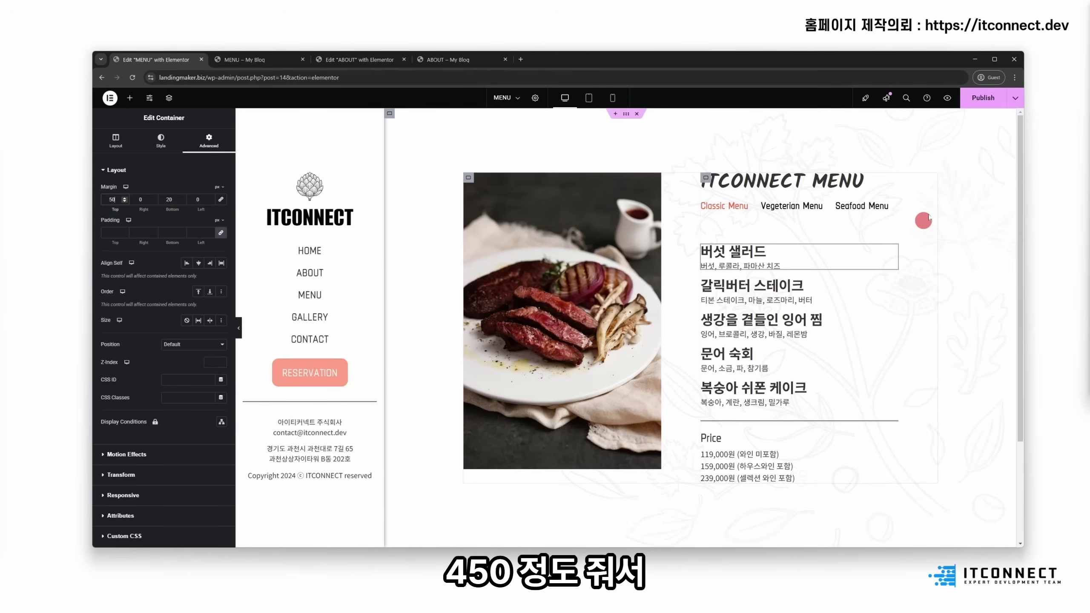
{"action": "left_click", "coordinate": [348, 127]}
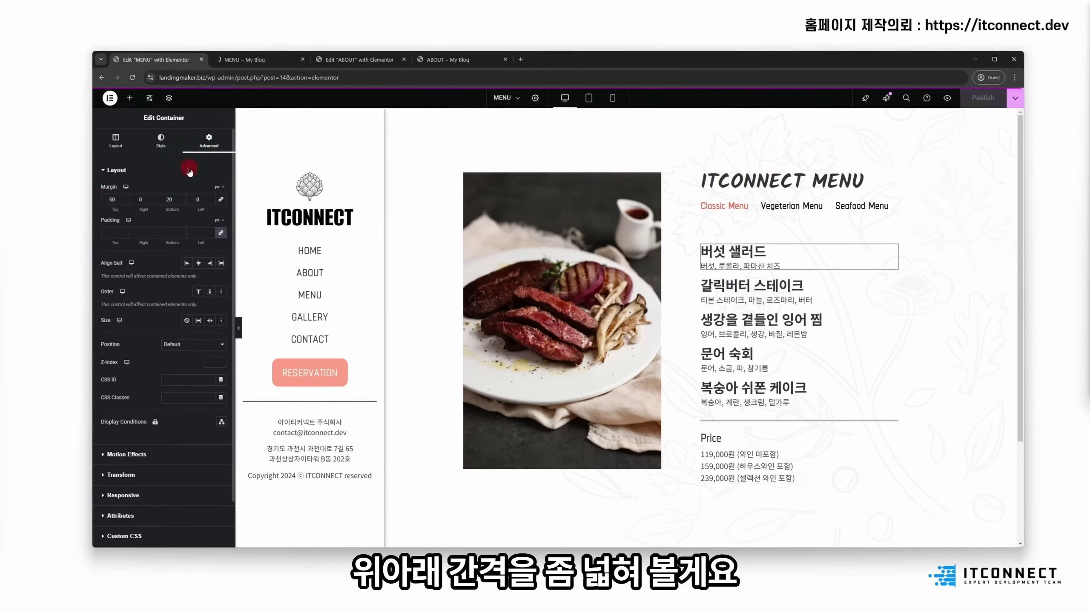
{"action": "left_click", "coordinate": [258, 60]}
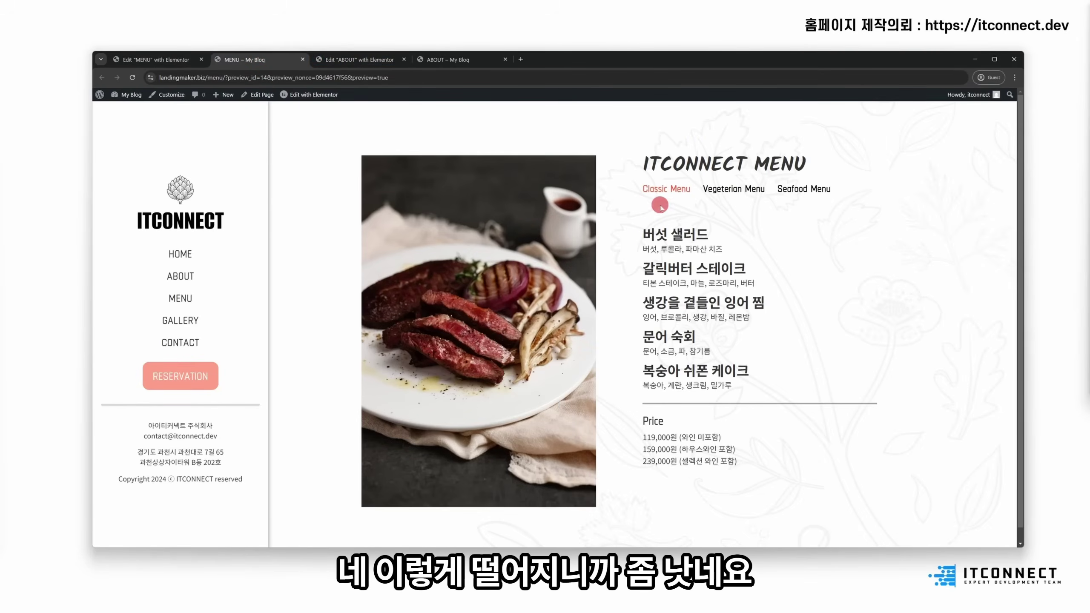
{"action": "left_click", "coordinate": [152, 60]}
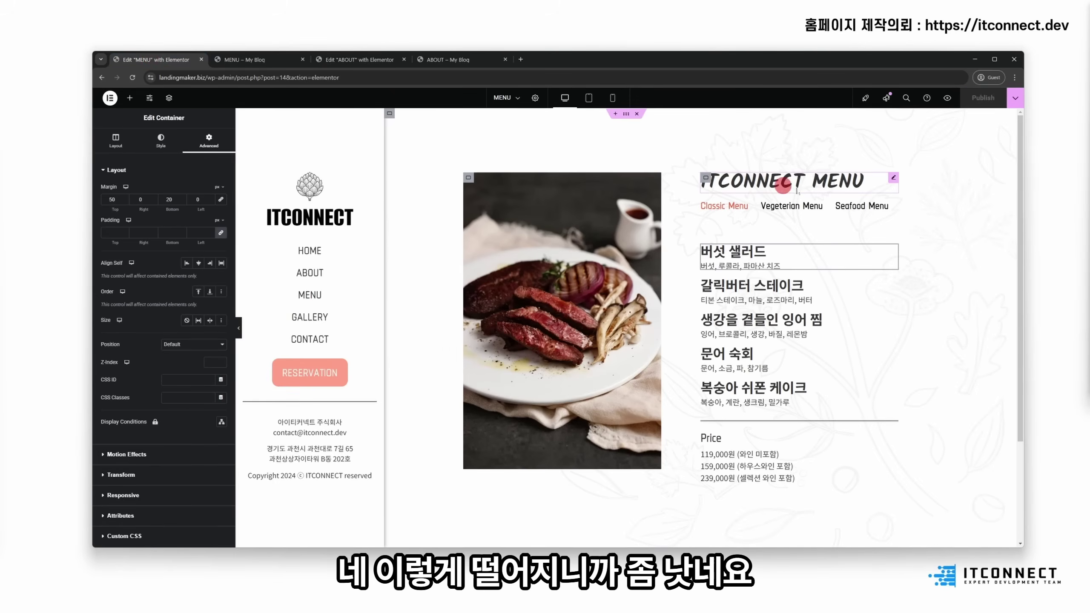
Step: Set Justify Content to Center in the layout of the container holding the ITCONNECT MENU heading and tabs
{"action": "left_click", "coordinate": [707, 176]}
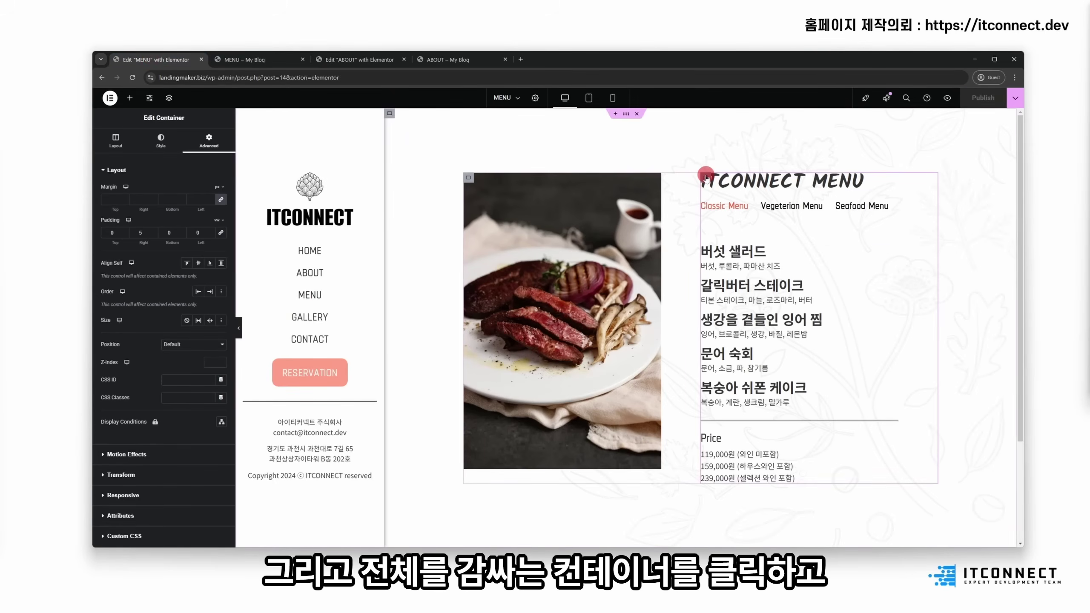
{"action": "left_click", "coordinate": [124, 148]}
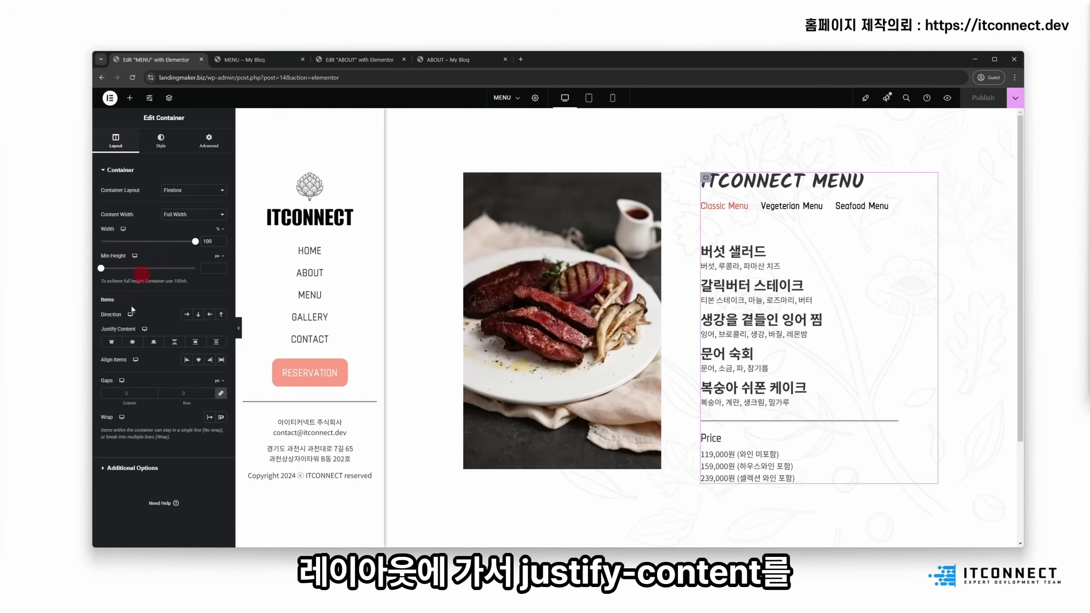
{"action": "left_click", "coordinate": [131, 342]}
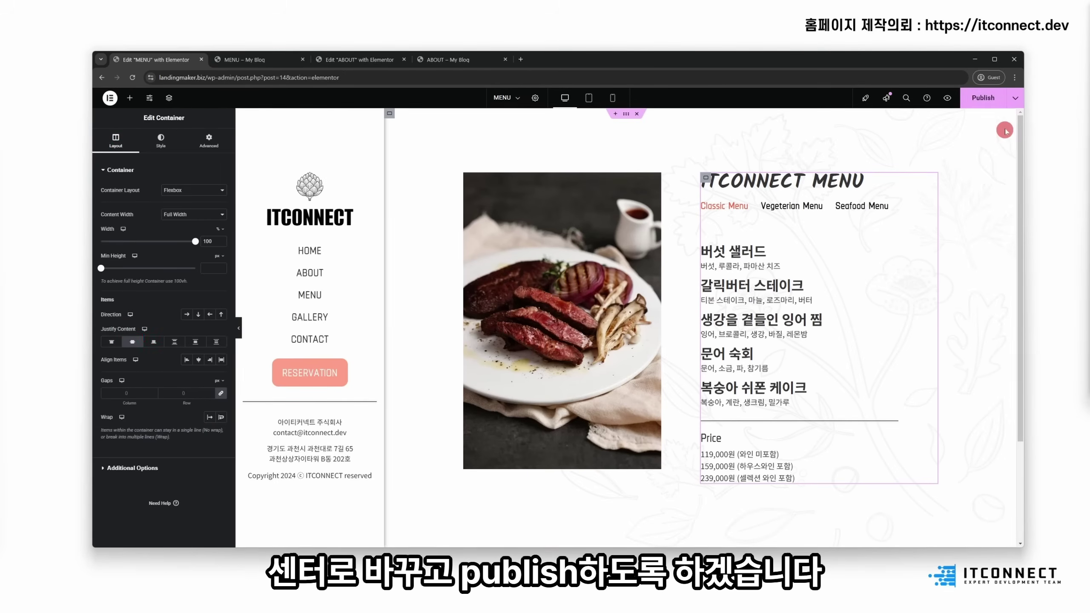
Step: Publish the page and check the vertical centring of the ITCONNECT MENU block in the preview
{"action": "left_click", "coordinate": [983, 98]}
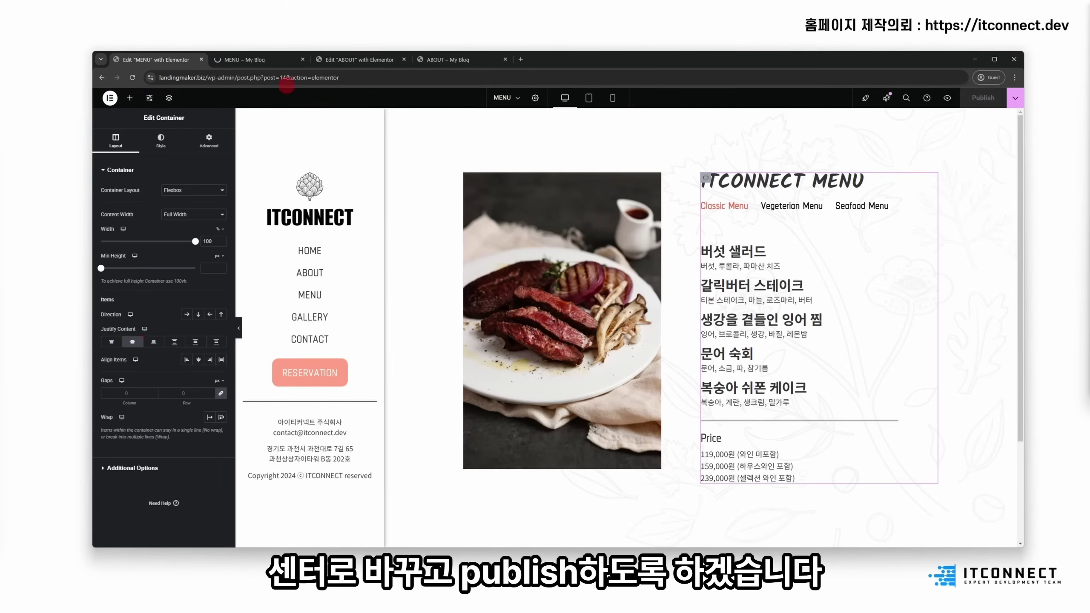
{"action": "left_click", "coordinate": [239, 60]}
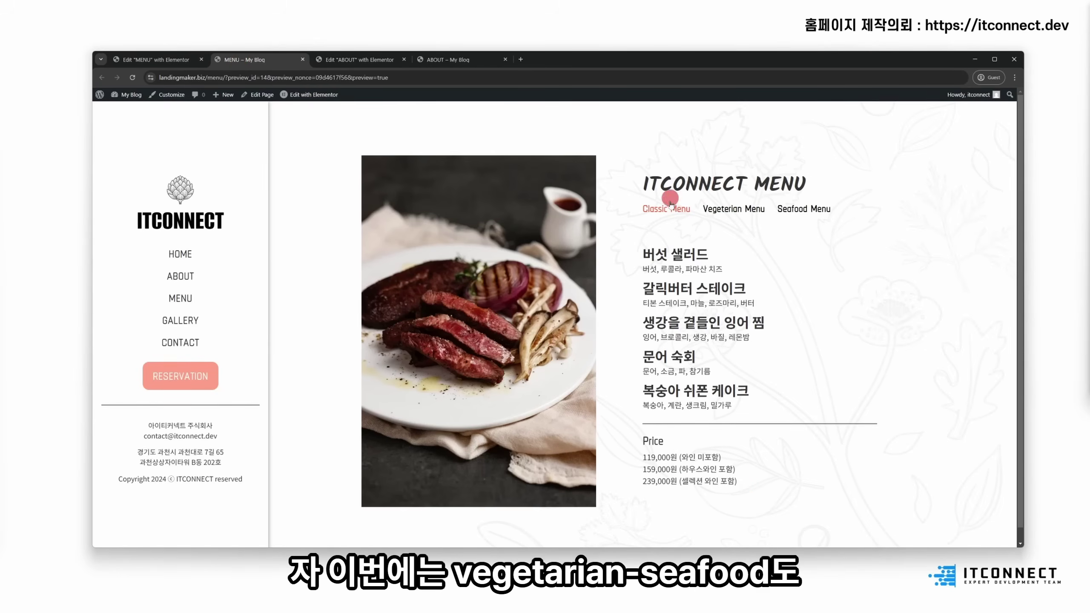
{"action": "left_click", "coordinate": [156, 60]}
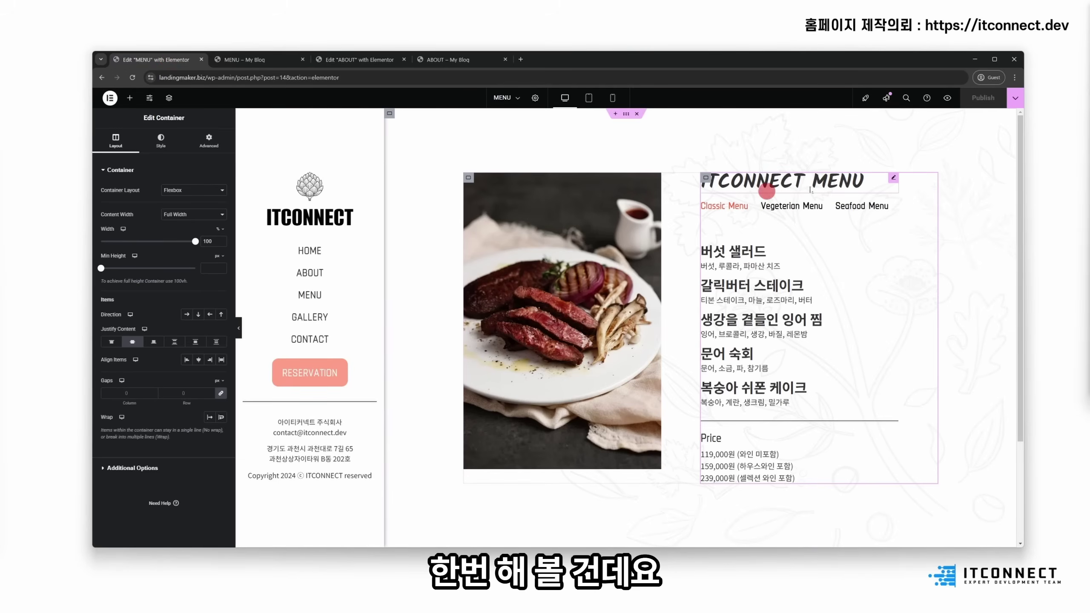
Step: Switch between the Vegeterian Menu and Classic Menu tabs to compare their contents
{"action": "left_click", "coordinate": [802, 209]}
{"action": "left_click", "coordinate": [781, 298]}
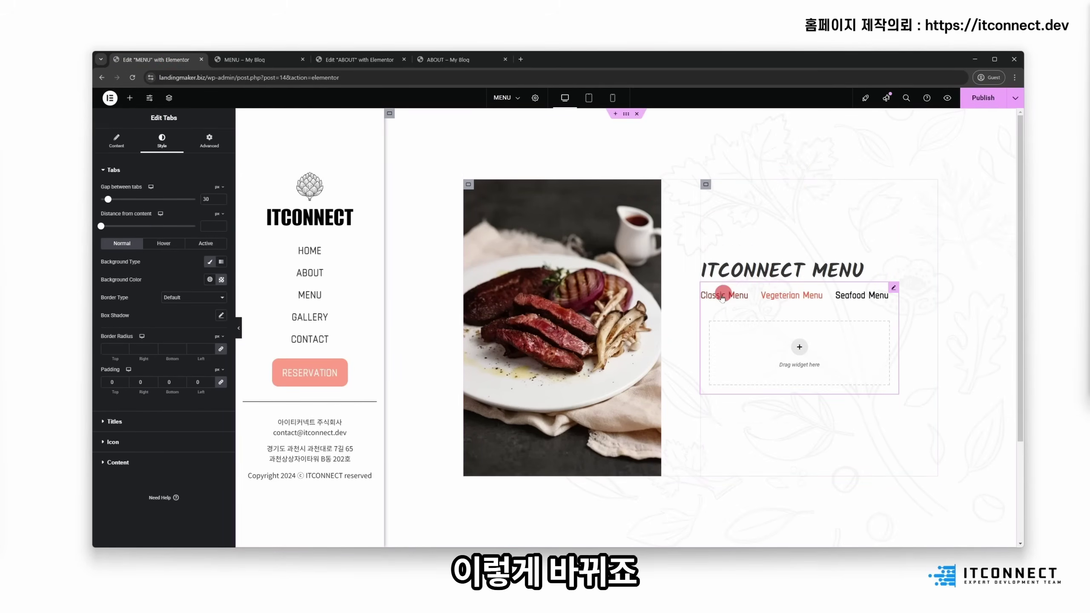
{"action": "left_click", "coordinate": [723, 295]}
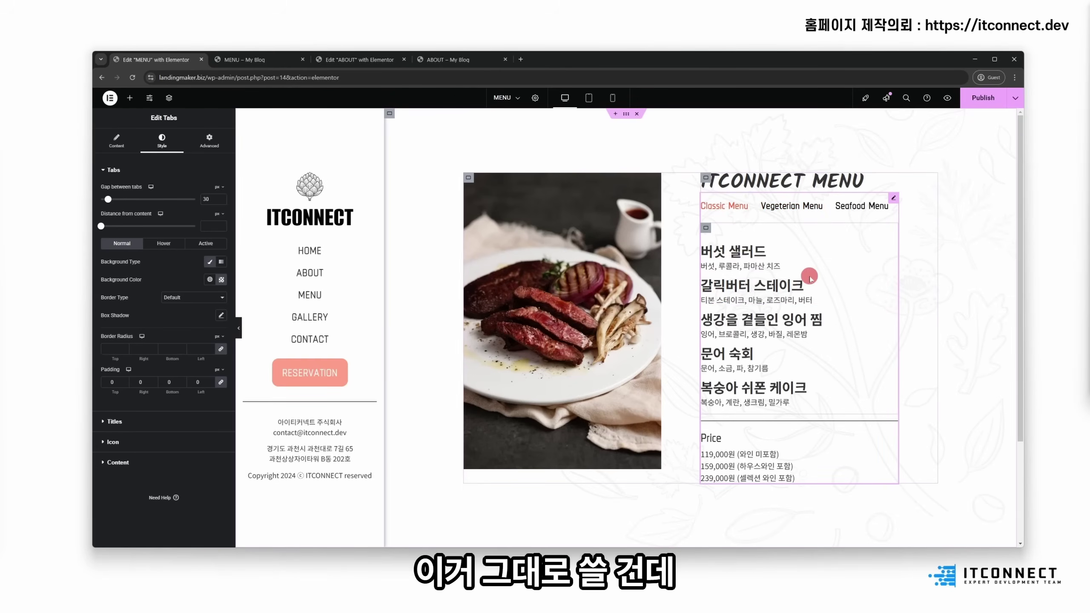
{"action": "left_click", "coordinate": [789, 211]}
{"action": "left_click", "coordinate": [725, 294]}
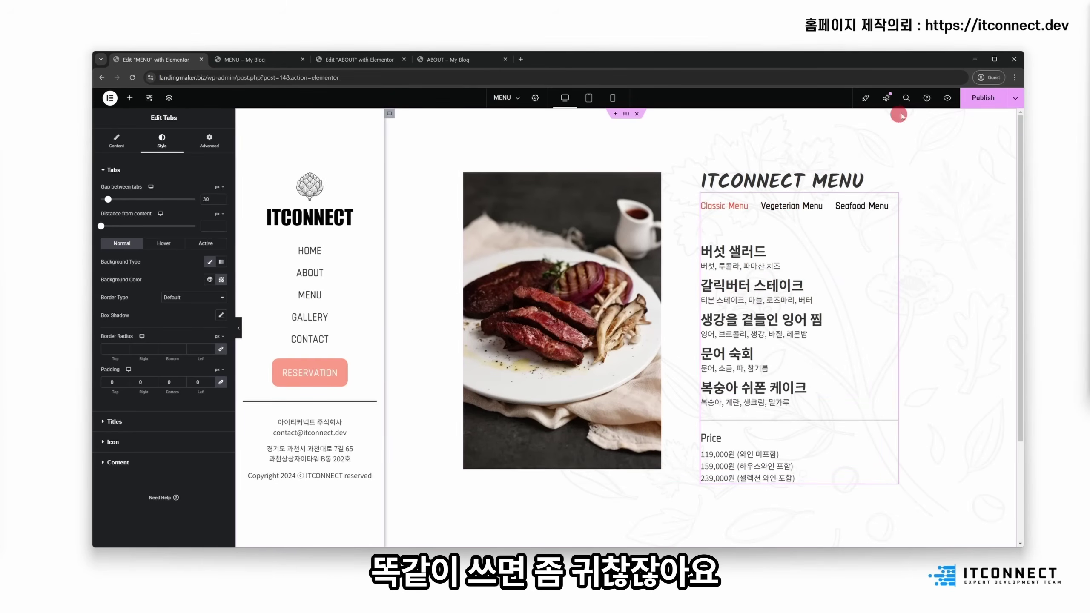
Step: Show the page structure and expand the Tabs widget to reach the containers inside Tab #1
{"action": "left_click", "coordinate": [168, 98]}
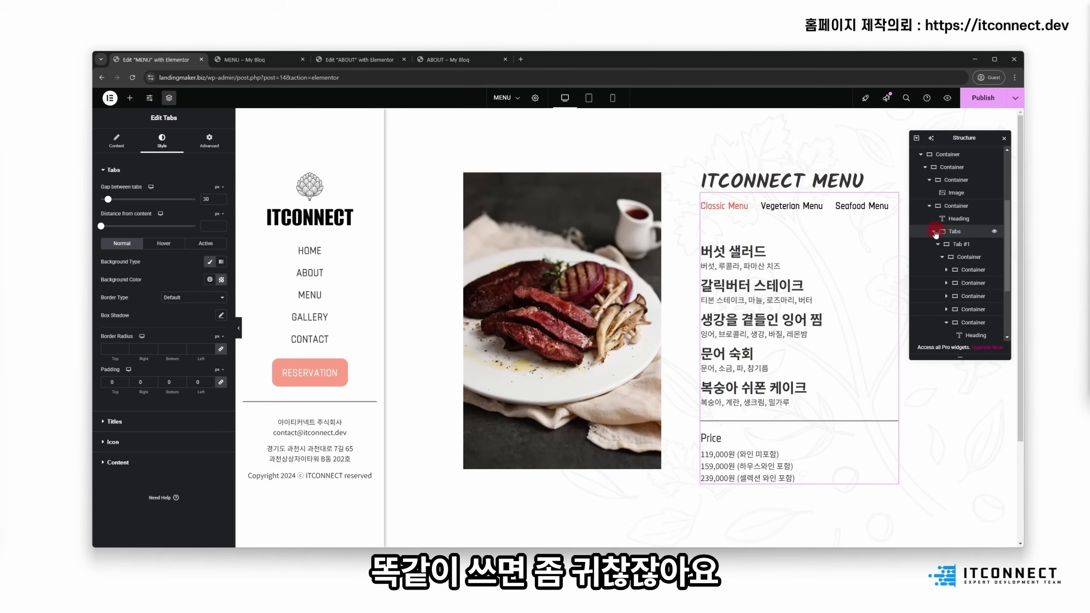
{"action": "left_click", "coordinate": [961, 307]}
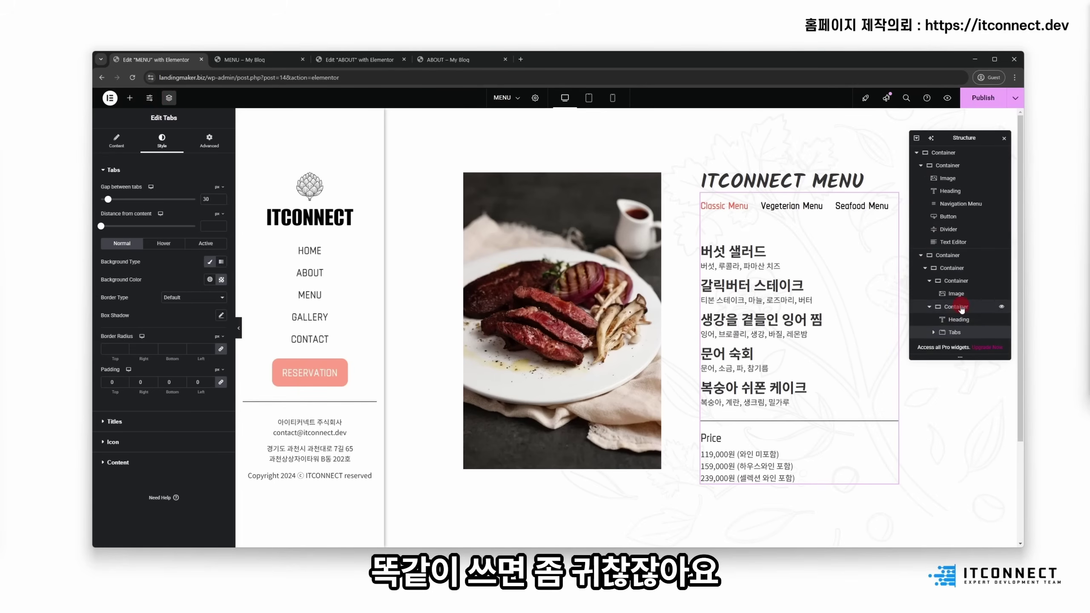
{"action": "left_click", "coordinate": [737, 208]}
{"action": "left_click", "coordinate": [934, 331]}
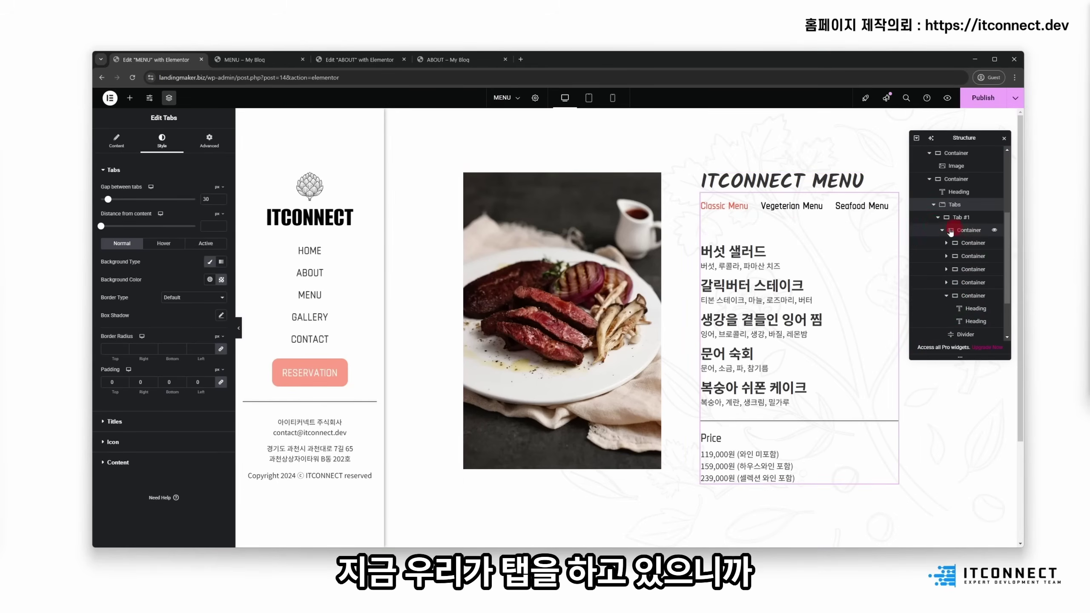
{"action": "scroll", "coordinate": [958, 318], "scroll_direction": "down", "scroll_amount": 1}
{"action": "right_click", "coordinate": [965, 308]}
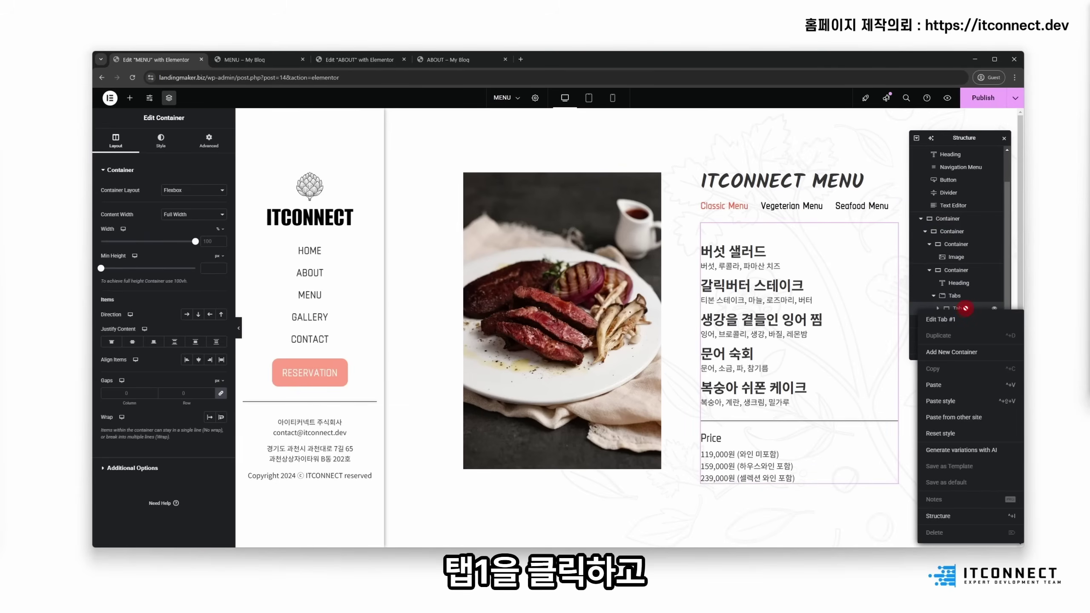
{"action": "left_click", "coordinate": [967, 314]}
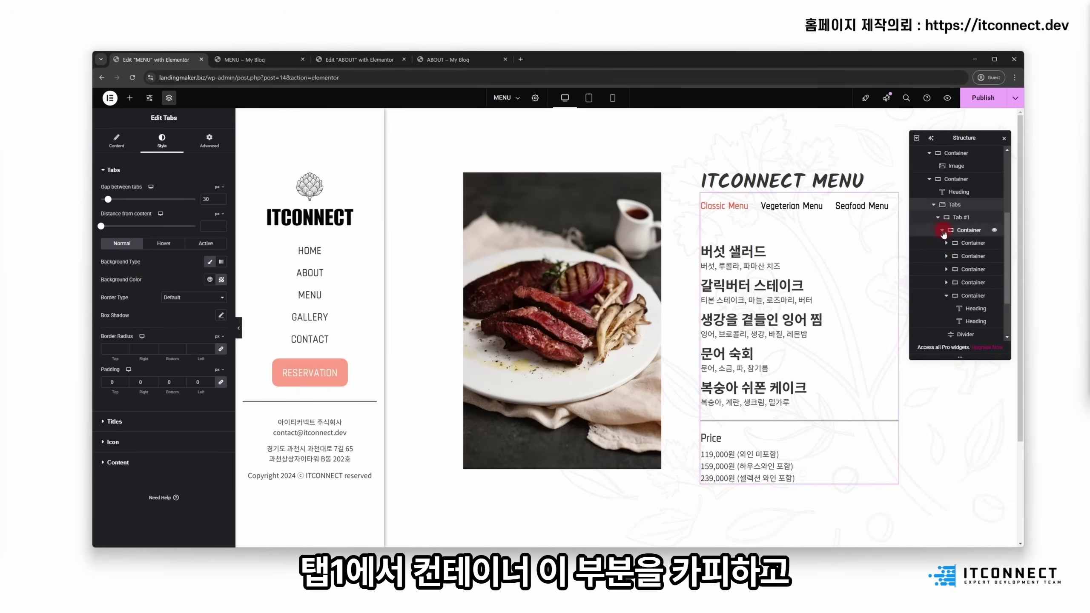
Step: Copy the container with the five dishes from Tab #1 and paste it into the Vegeterian Menu tab
{"action": "left_click", "coordinate": [943, 232]}
{"action": "left_click", "coordinate": [970, 259]}
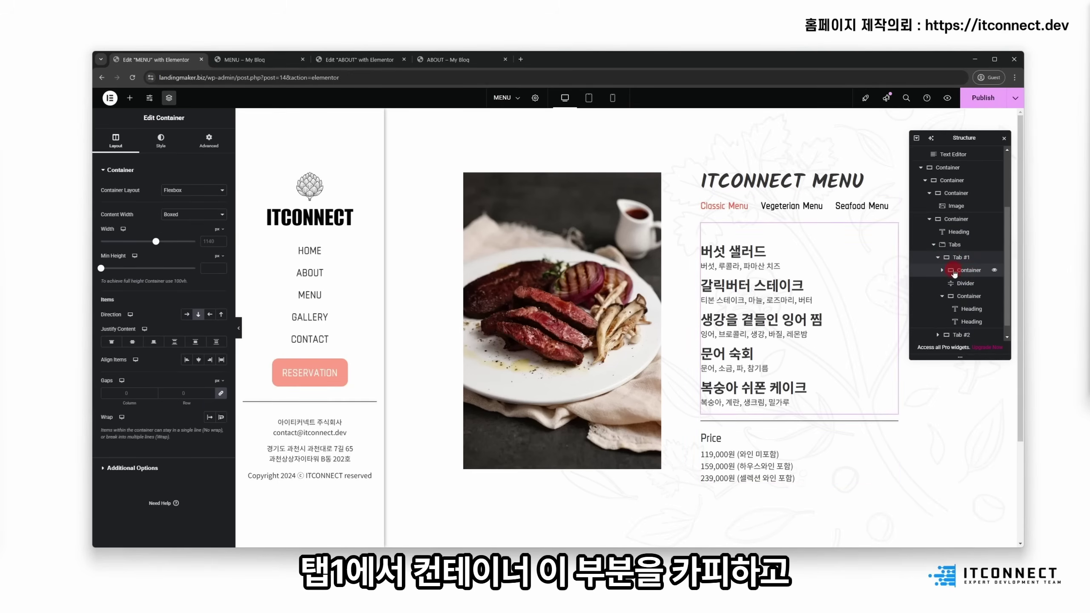
{"action": "right_click", "coordinate": [956, 272]}
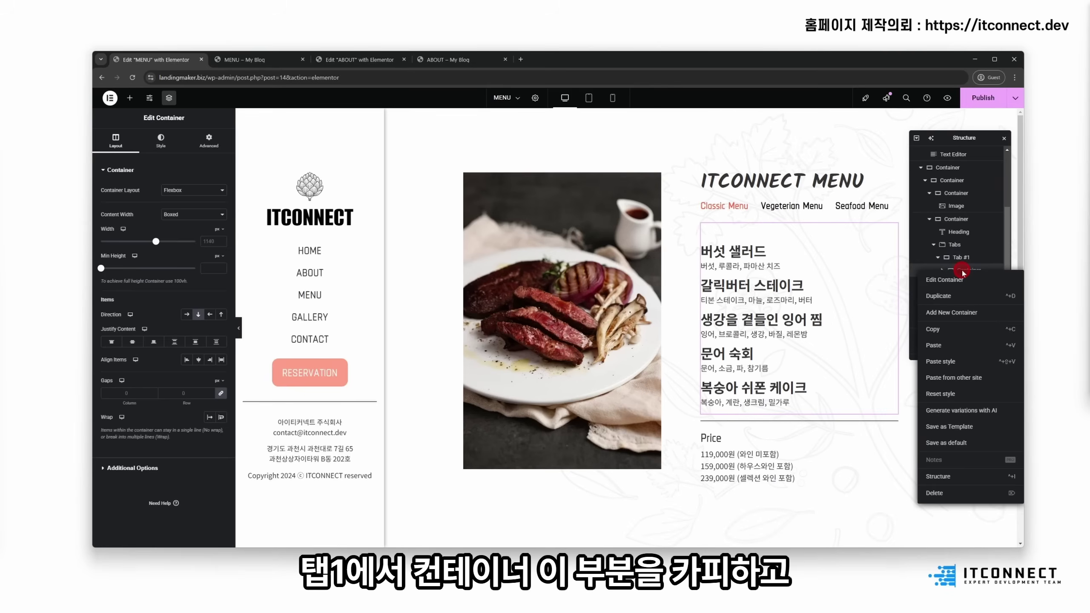
{"action": "left_click", "coordinate": [968, 334]}
{"action": "left_click", "coordinate": [792, 207]}
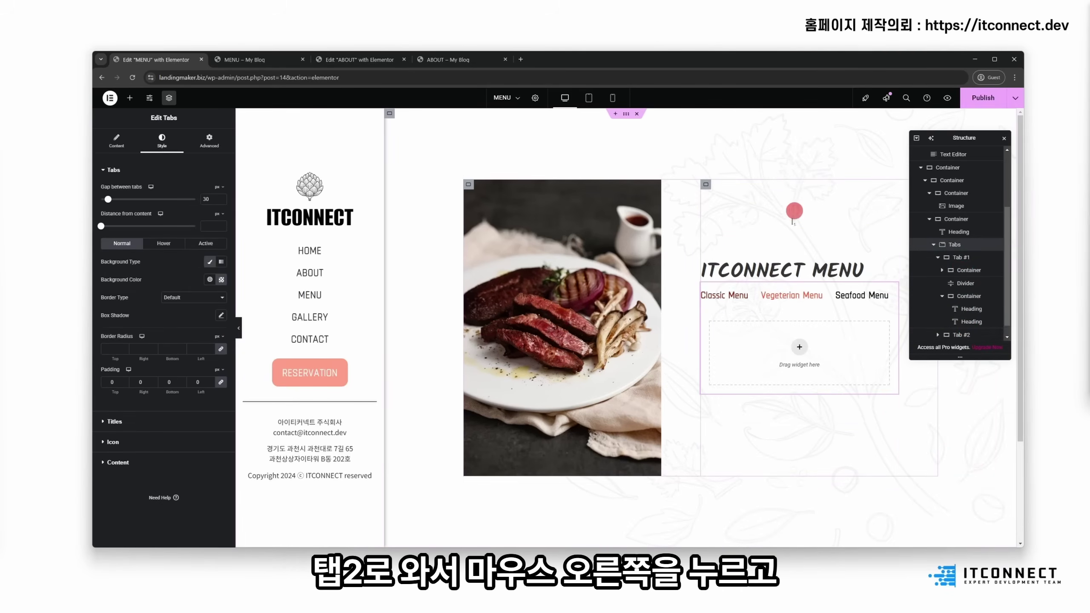
{"action": "right_click", "coordinate": [787, 350]}
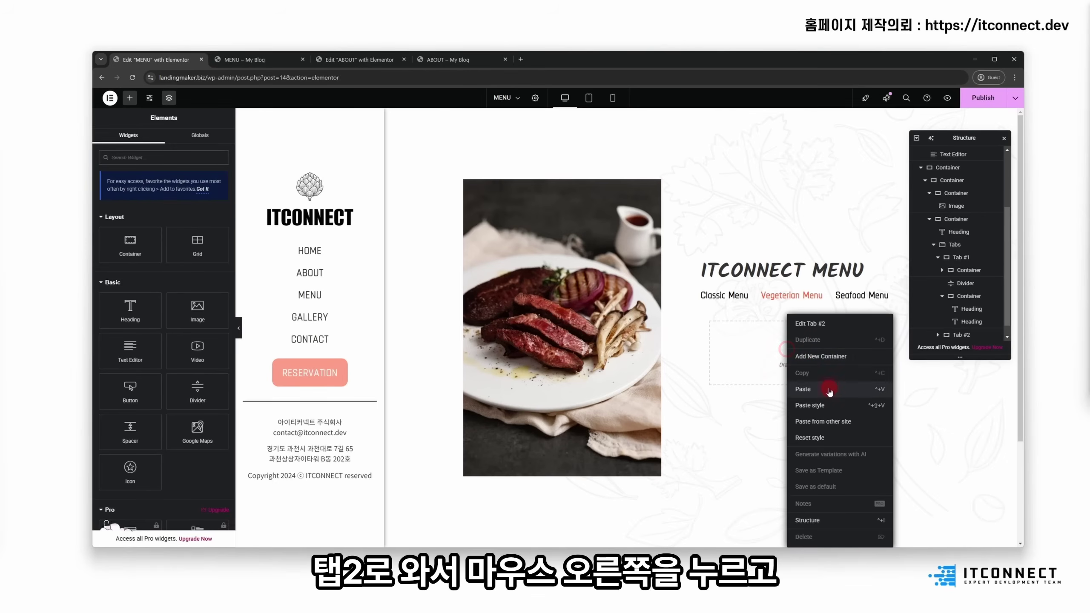
{"action": "left_click", "coordinate": [830, 387]}
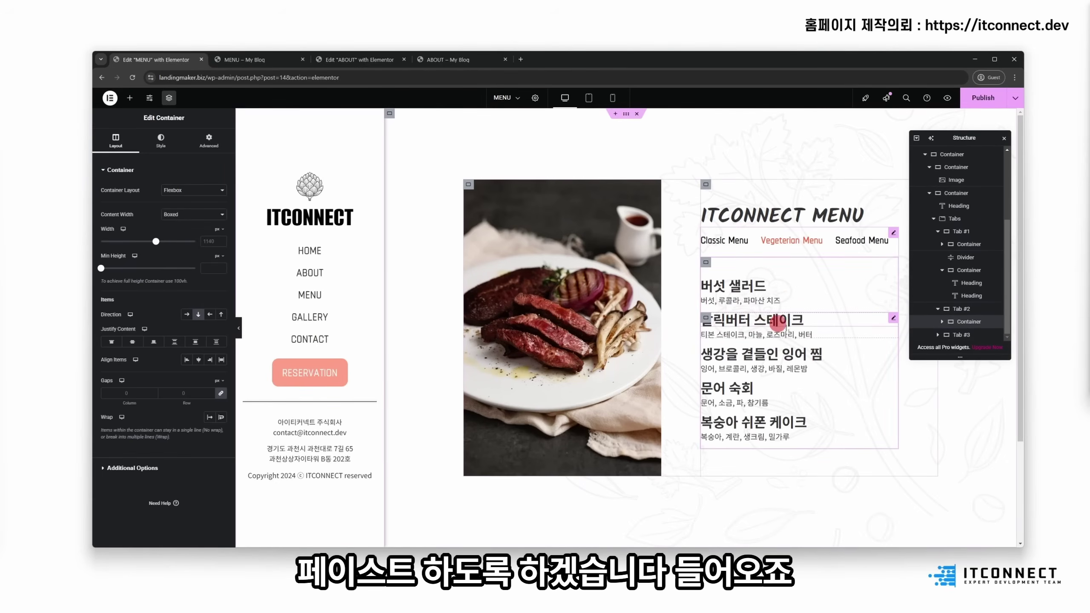
Step: Copy the Price container from Tab #1 and paste it into Tab #2 below the dish list
{"action": "left_click", "coordinate": [966, 258]}
{"action": "left_click", "coordinate": [973, 285]}
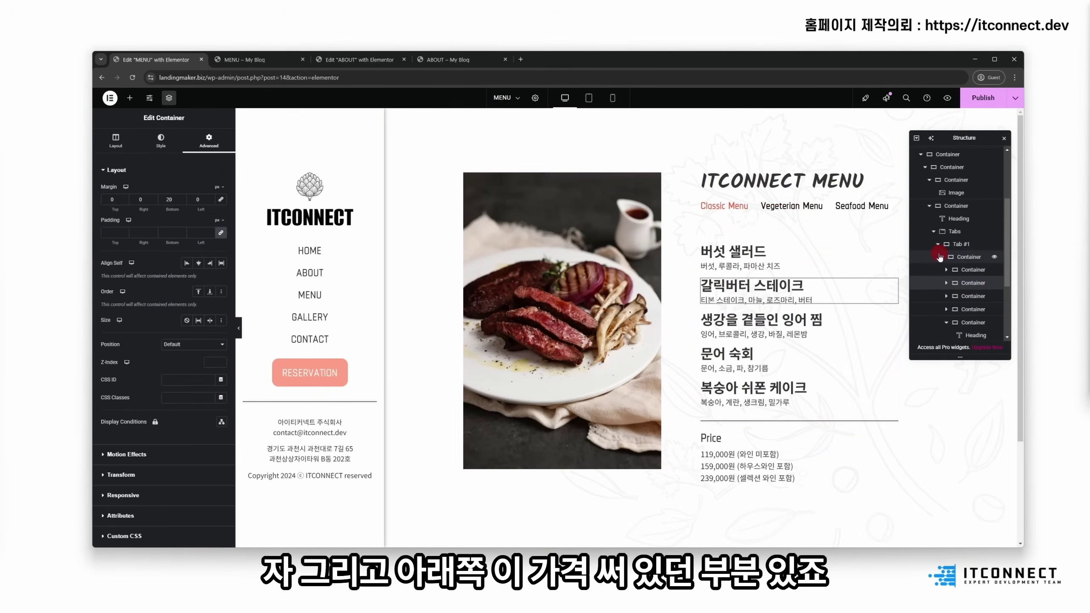
{"action": "left_click", "coordinate": [952, 283]}
{"action": "scroll", "coordinate": [966, 266], "scroll_direction": "down", "scroll_amount": 3}
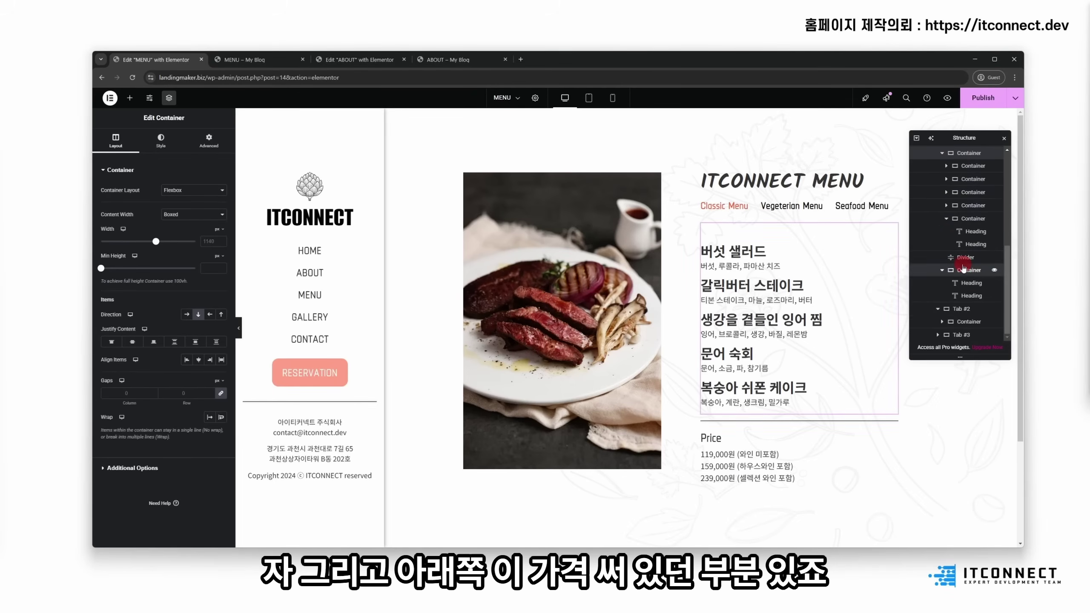
{"action": "right_click", "coordinate": [969, 269]}
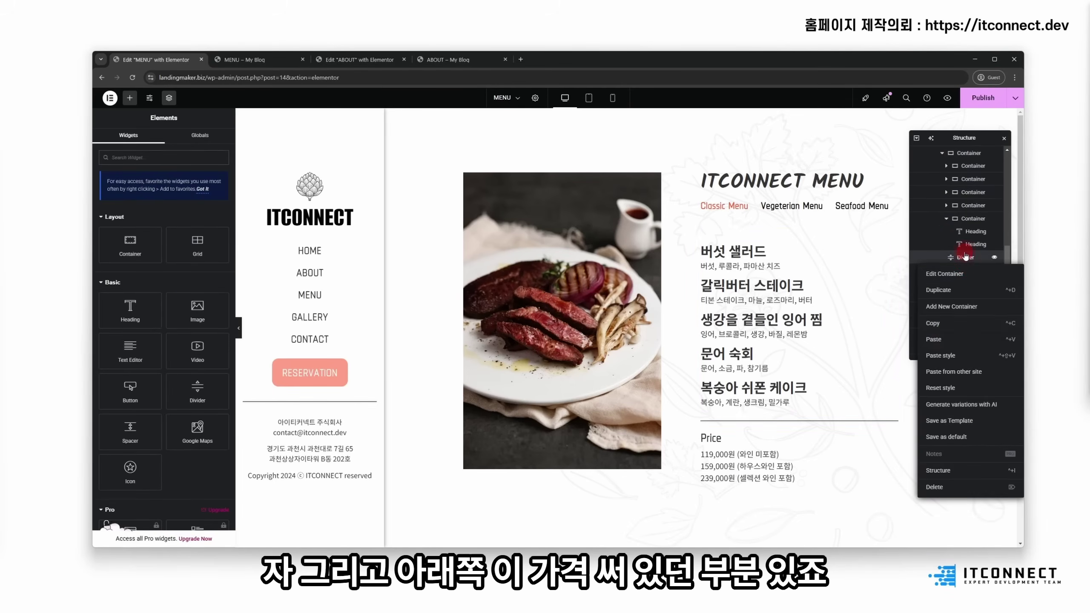
{"action": "left_click", "coordinate": [940, 323]}
{"action": "left_click", "coordinate": [972, 270]}
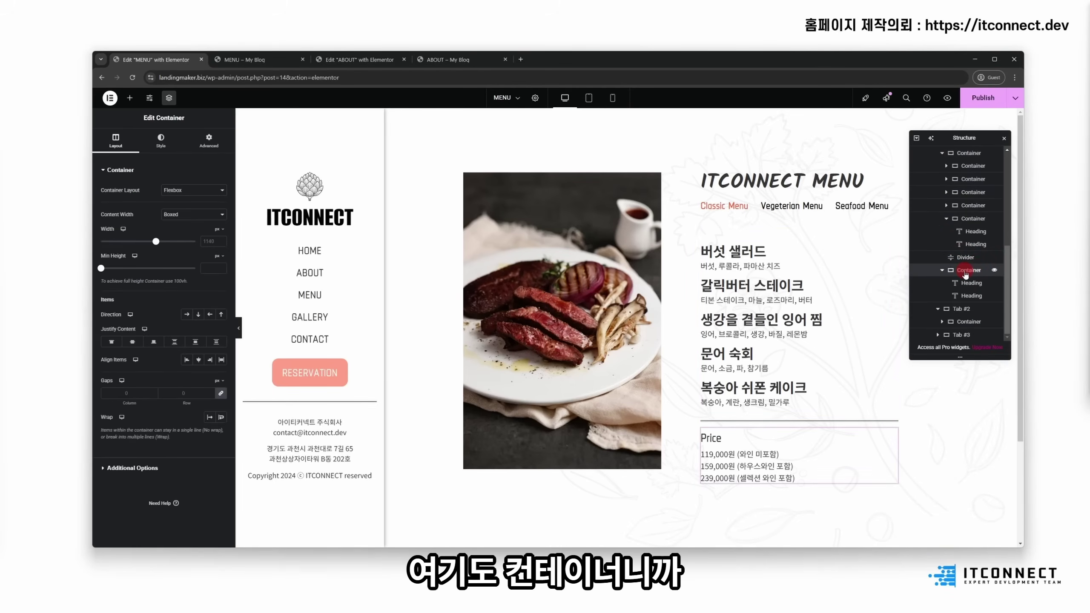
{"action": "right_click", "coordinate": [965, 273]}
{"action": "left_click", "coordinate": [965, 322]}
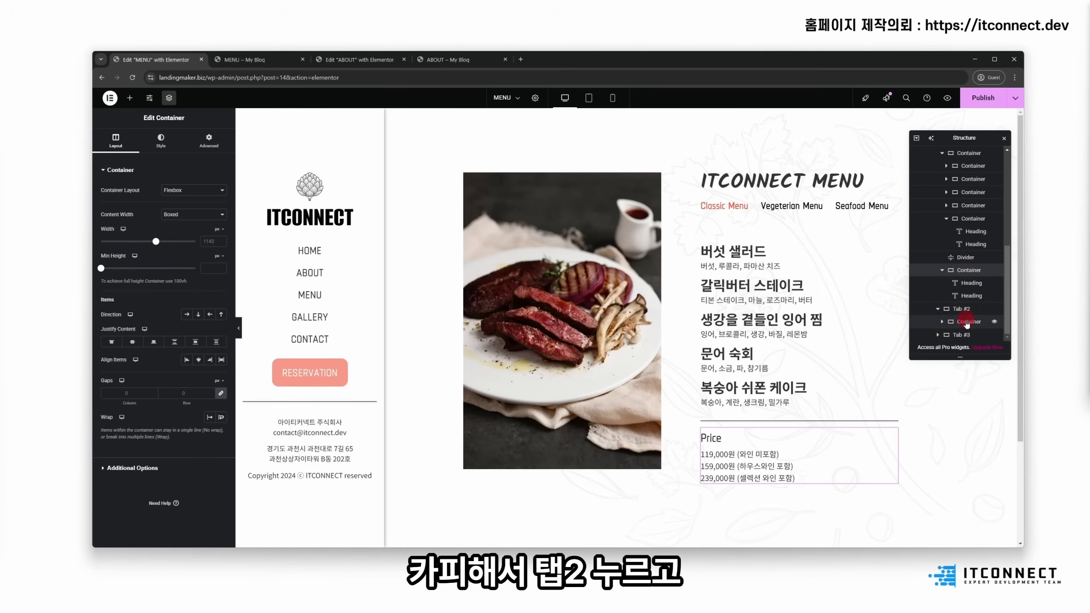
{"action": "left_click", "coordinate": [948, 323]}
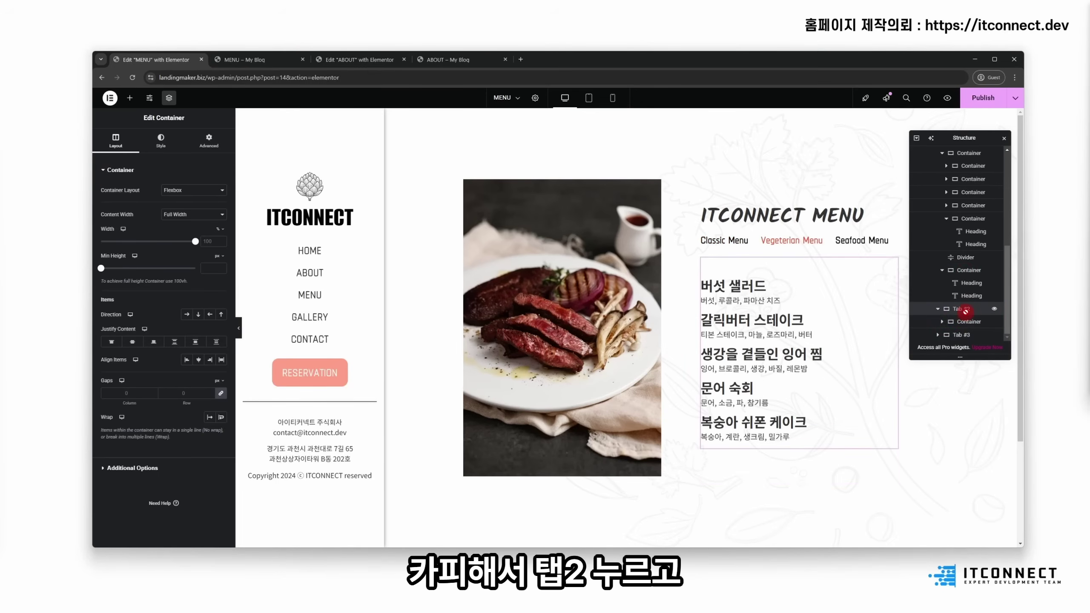
{"action": "right_click", "coordinate": [966, 309]}
{"action": "left_click", "coordinate": [955, 385]}
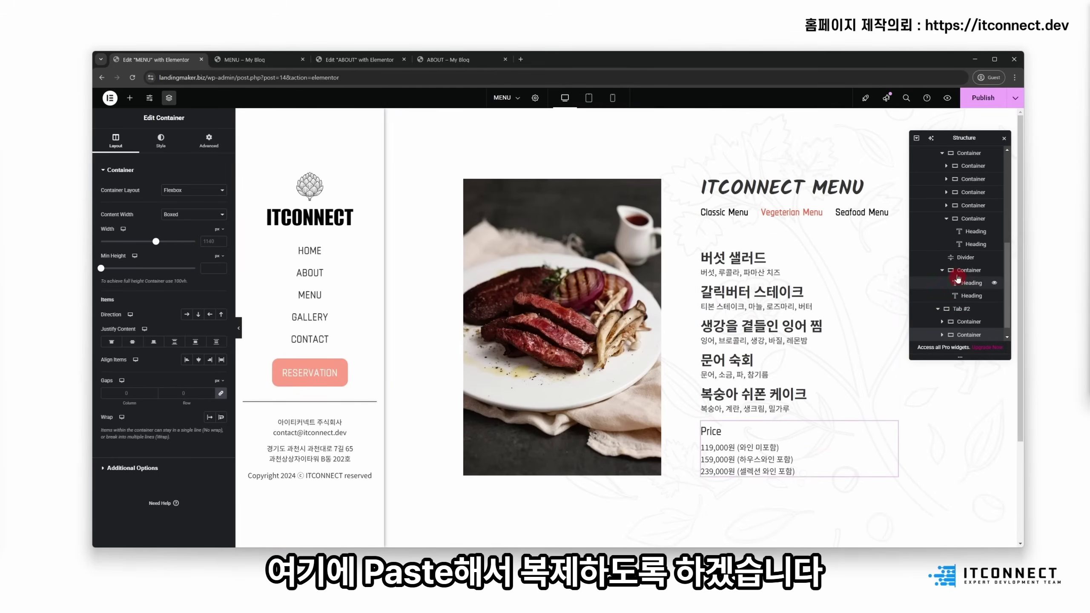
Step: Copy the divider from Tab #1 and paste it into Tab #2
{"action": "left_click", "coordinate": [966, 257]}
{"action": "right_click", "coordinate": [971, 259]}
{"action": "left_click", "coordinate": [959, 307]}
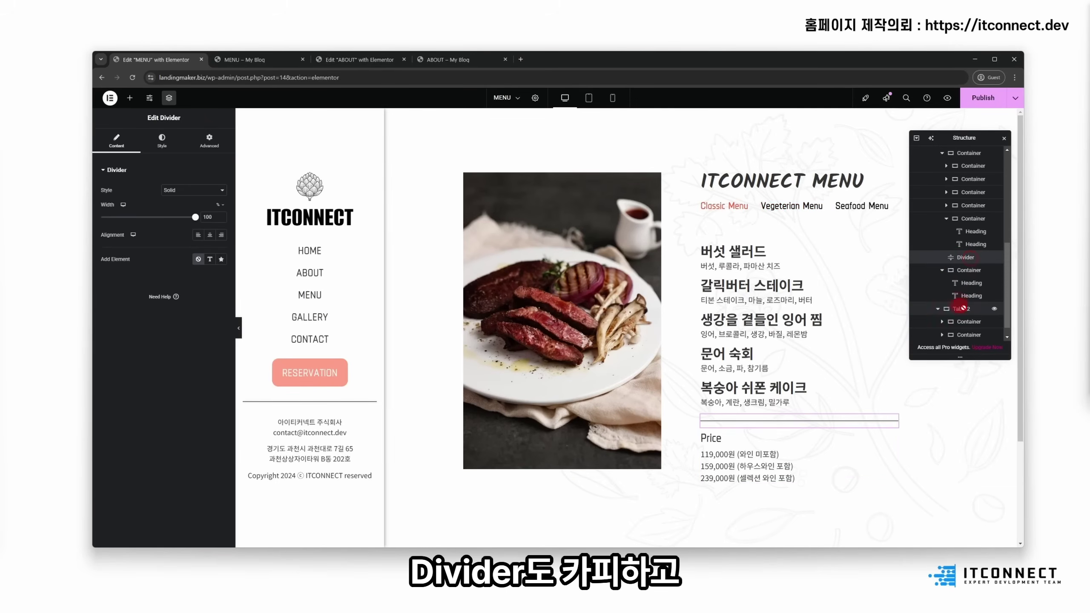
{"action": "right_click", "coordinate": [968, 312]}
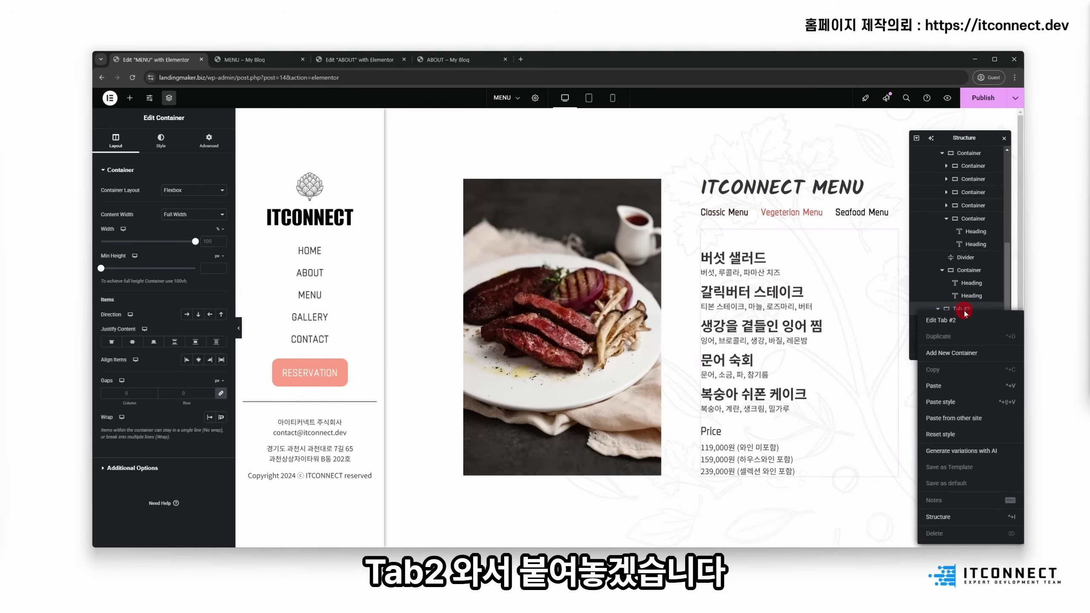
Step: Paste the copied divider into Tab #2 and move it above the Price heading
{"action": "left_click", "coordinate": [942, 383]}
{"action": "left_click_drag", "start_coordinate": [754, 477], "coordinate": [730, 418]}
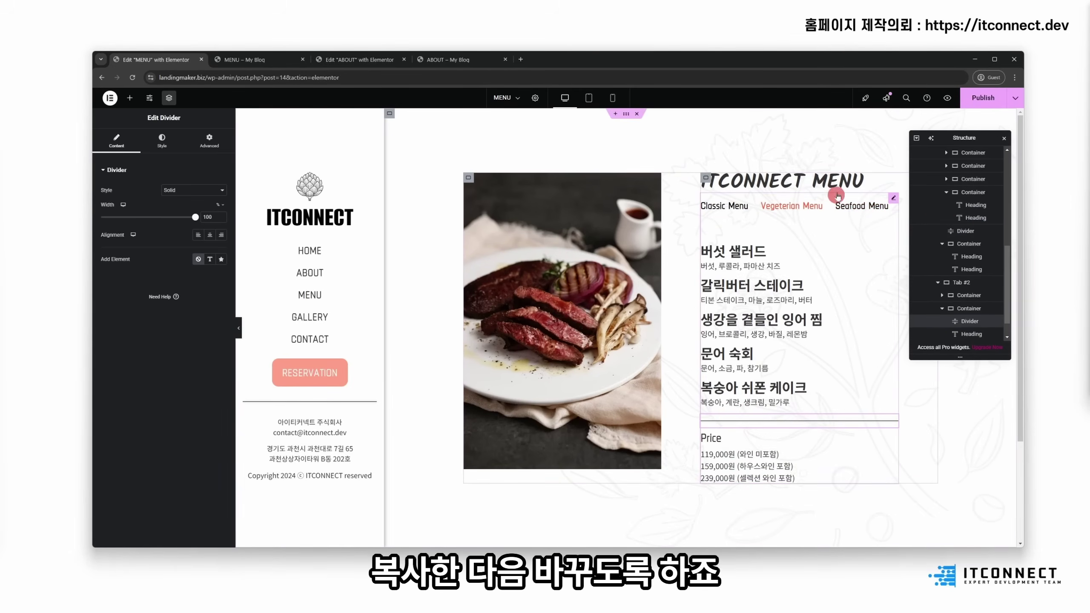
Step: Copy the dish-list container from Tab #2 and paste it into the empty Tab #3 in the page structure
{"action": "left_click", "coordinate": [871, 206]}
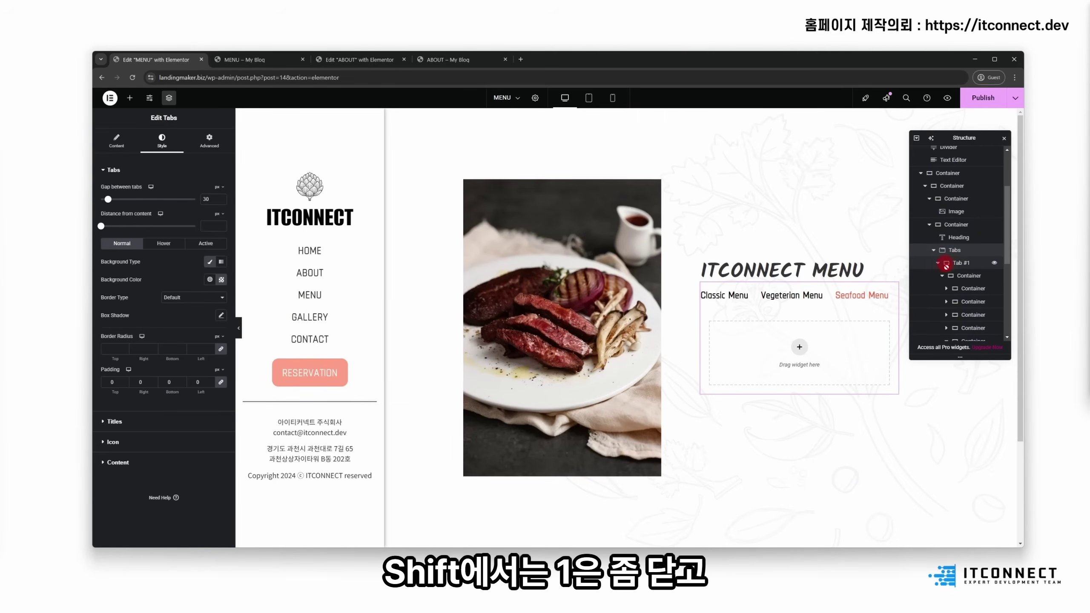
{"action": "scroll", "coordinate": [947, 265], "scroll_direction": "down", "scroll_amount": 3}
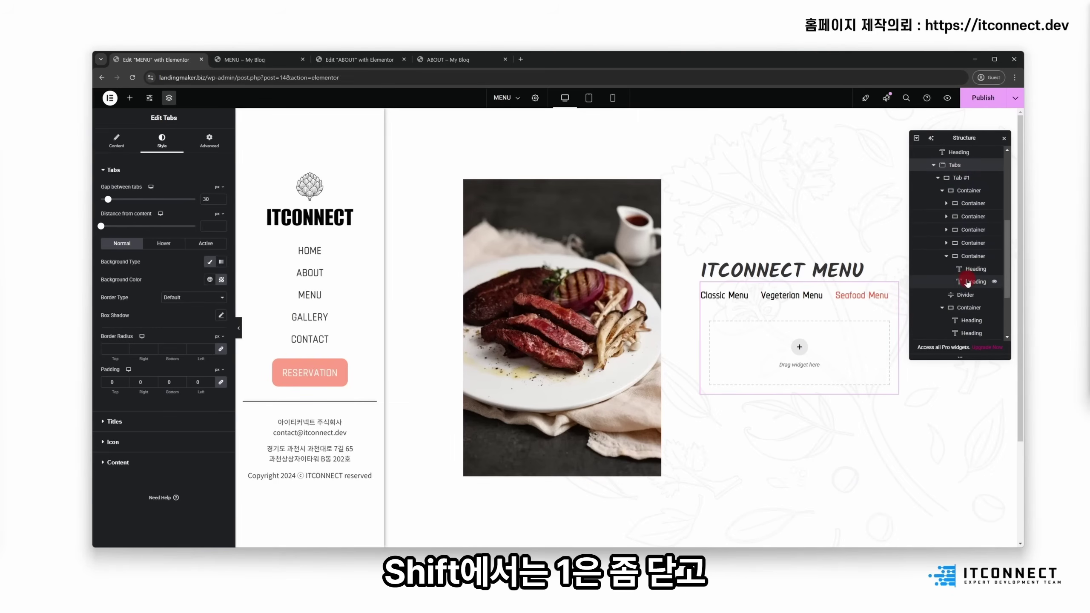
{"action": "left_click", "coordinate": [939, 177]}
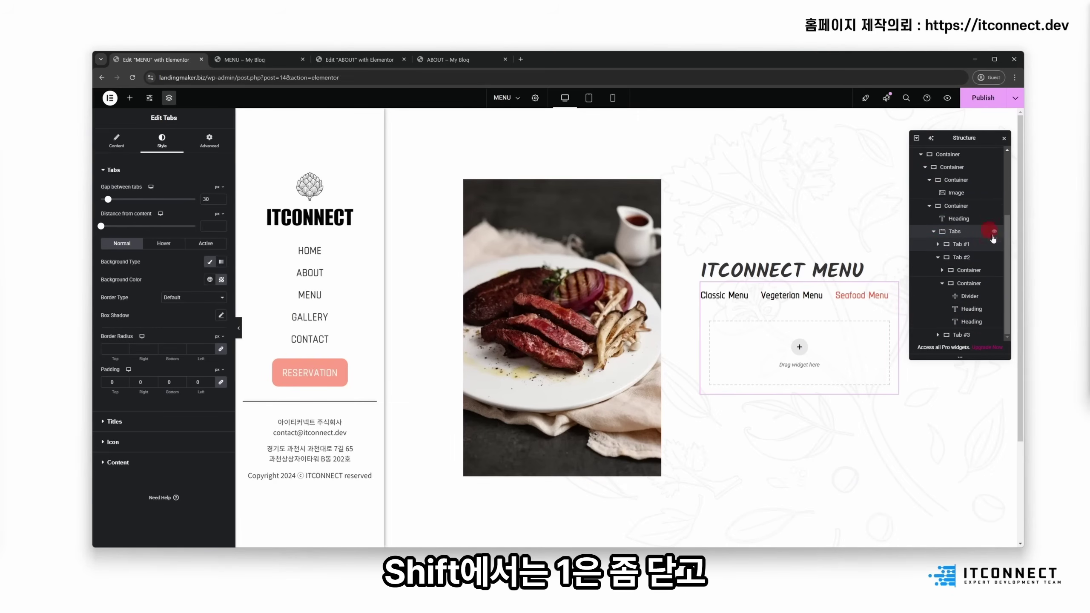
{"action": "left_click", "coordinate": [942, 284]}
{"action": "left_click", "coordinate": [943, 321]}
{"action": "scroll", "coordinate": [975, 310], "scroll_direction": "down", "scroll_amount": 1}
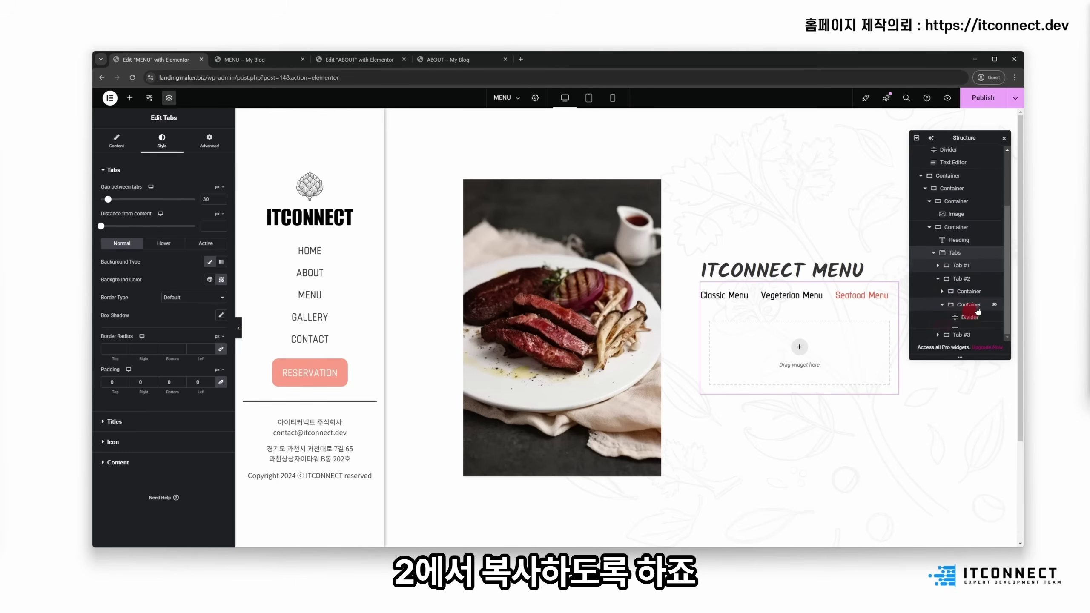
{"action": "left_click", "coordinate": [974, 273]}
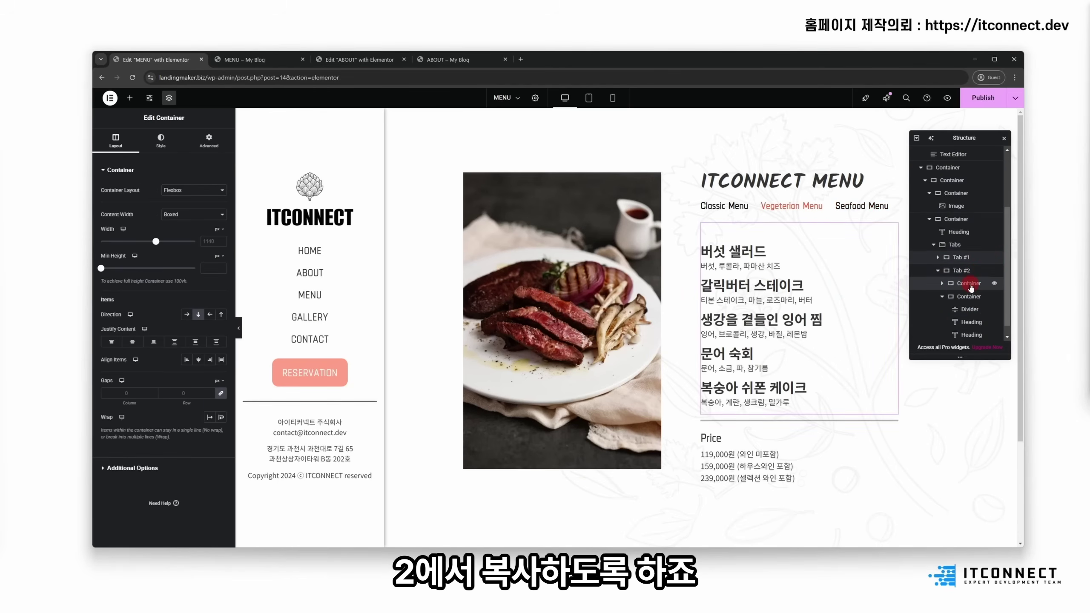
{"action": "right_click", "coordinate": [972, 286]}
{"action": "left_click", "coordinate": [949, 341]}
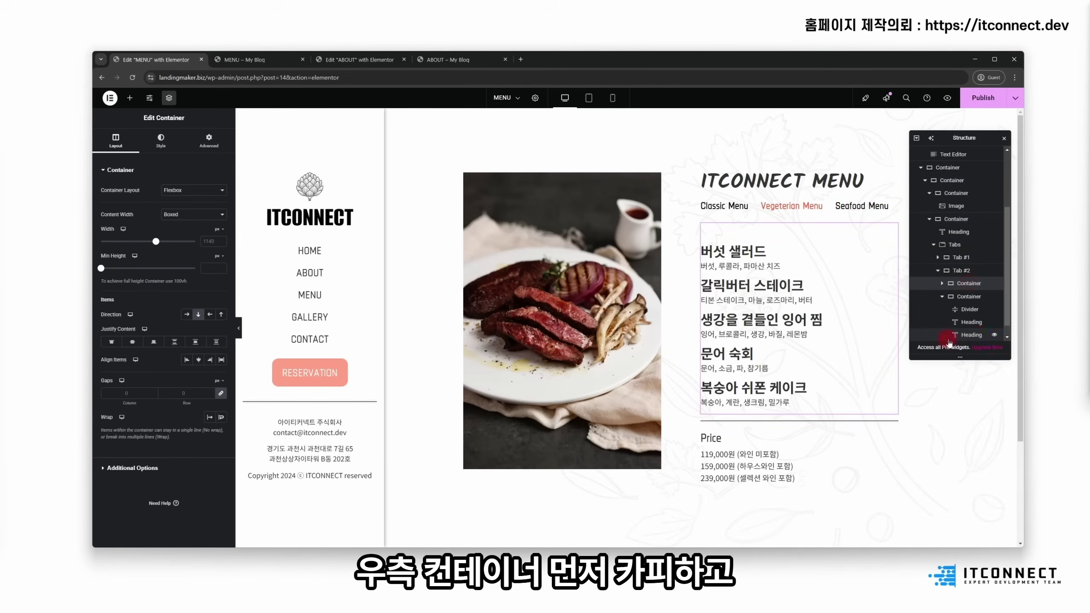
{"action": "scroll", "coordinate": [958, 336], "scroll_direction": "down", "scroll_amount": 1}
{"action": "left_click", "coordinate": [958, 334]}
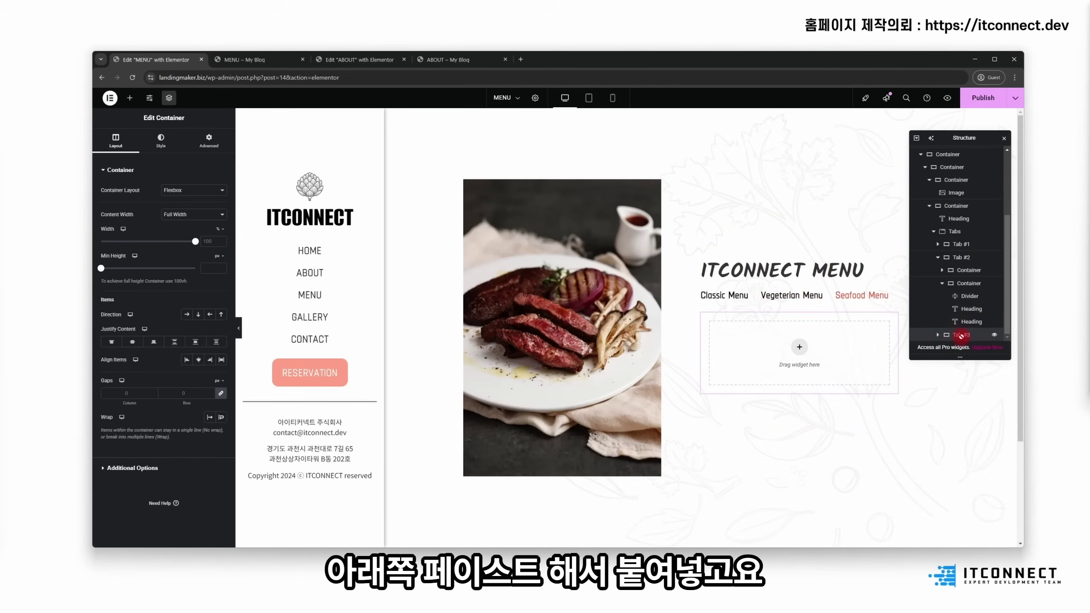
{"action": "right_click", "coordinate": [961, 336]}
{"action": "left_click", "coordinate": [980, 390]}
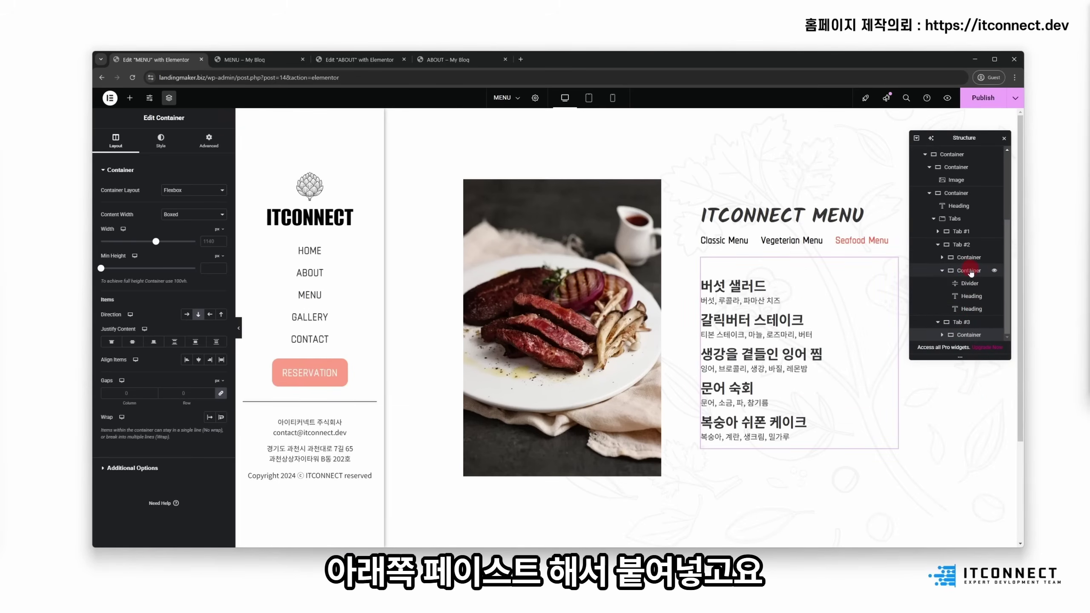
Step: Copy the second container of Tab #2, holding the divider and prices, into Tab #3 below the dish list
{"action": "left_click", "coordinate": [971, 270]}
{"action": "right_click", "coordinate": [971, 271]}
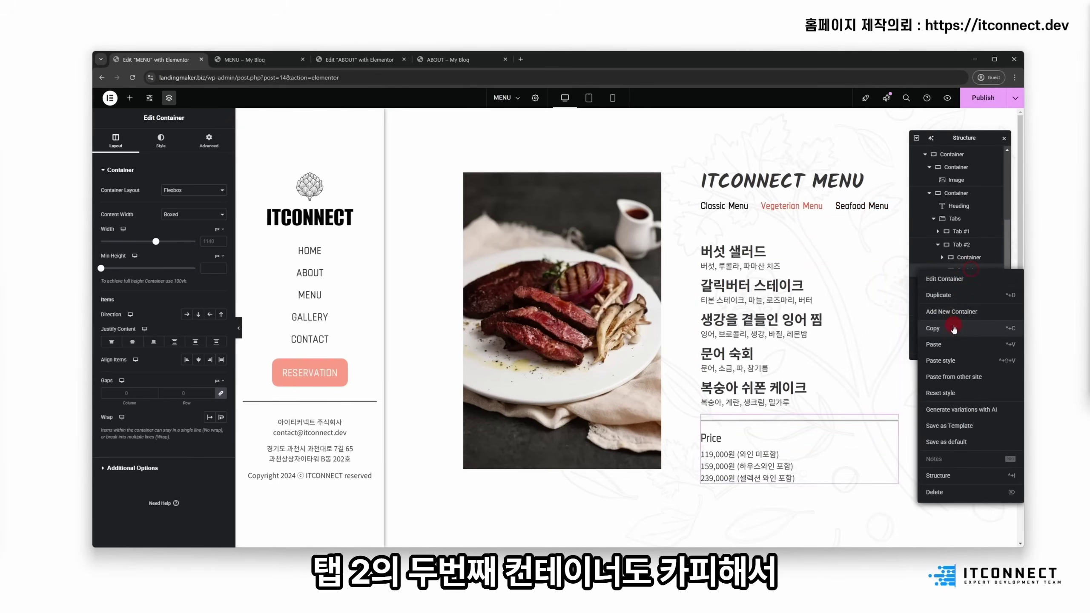
{"action": "left_click", "coordinate": [954, 329]}
{"action": "left_click", "coordinate": [973, 323]}
{"action": "right_click", "coordinate": [972, 322]}
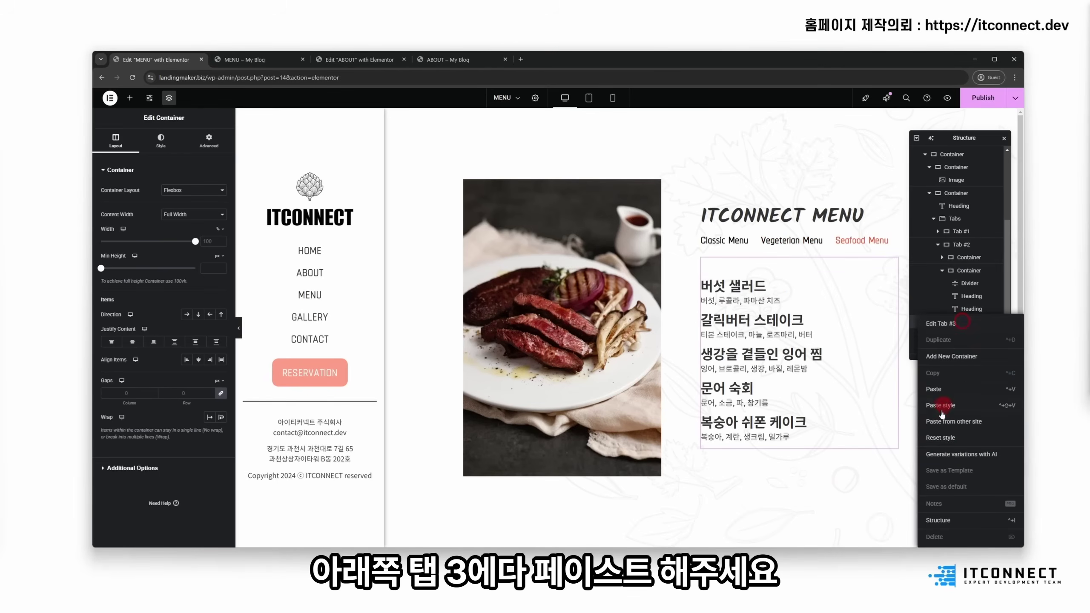
{"action": "left_click", "coordinate": [985, 388]}
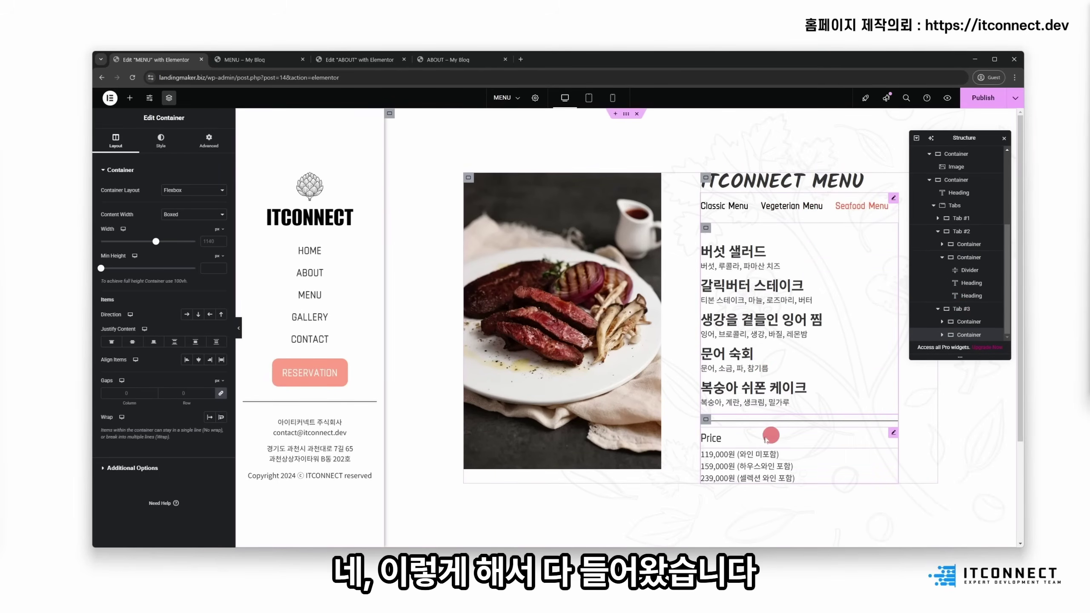
{"action": "left_click", "coordinate": [758, 422]}
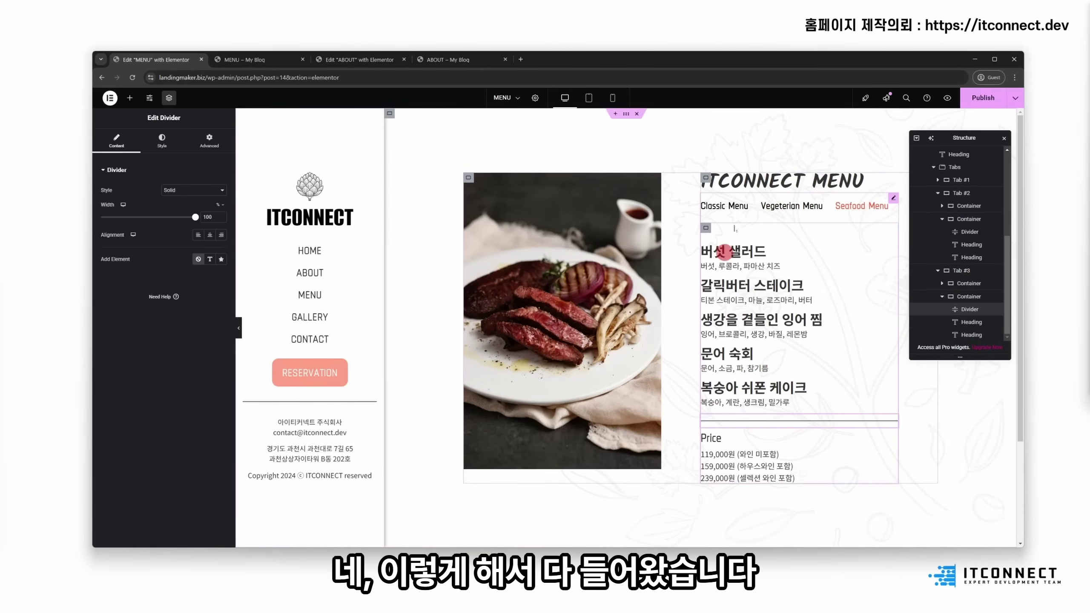
Step: Replace Vegeterian Menu dishes two to five with 구운 가지 스테이크, 아보카도 볼, 당근 생강 수프, 속을 채운 파프리카 and their ingredients; set prices to 149,000원, 169,000원, 269,000원
{"action": "left_click", "coordinate": [782, 207]}
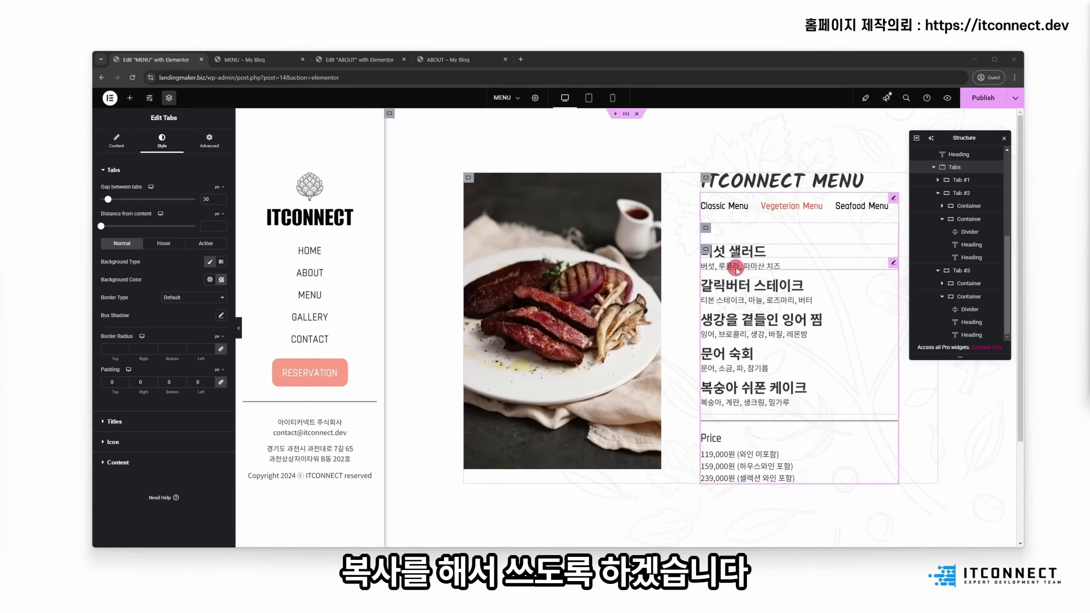
{"action": "left_click", "coordinate": [753, 286]}
{"action": "left_click", "coordinate": [752, 285]}
{"action": "key", "text": "ctrl+a"}
{"action": "key", "text": "ctrl+v"}
{"action": "left_click", "coordinate": [768, 298]}
{"action": "left_click", "coordinate": [770, 296]}
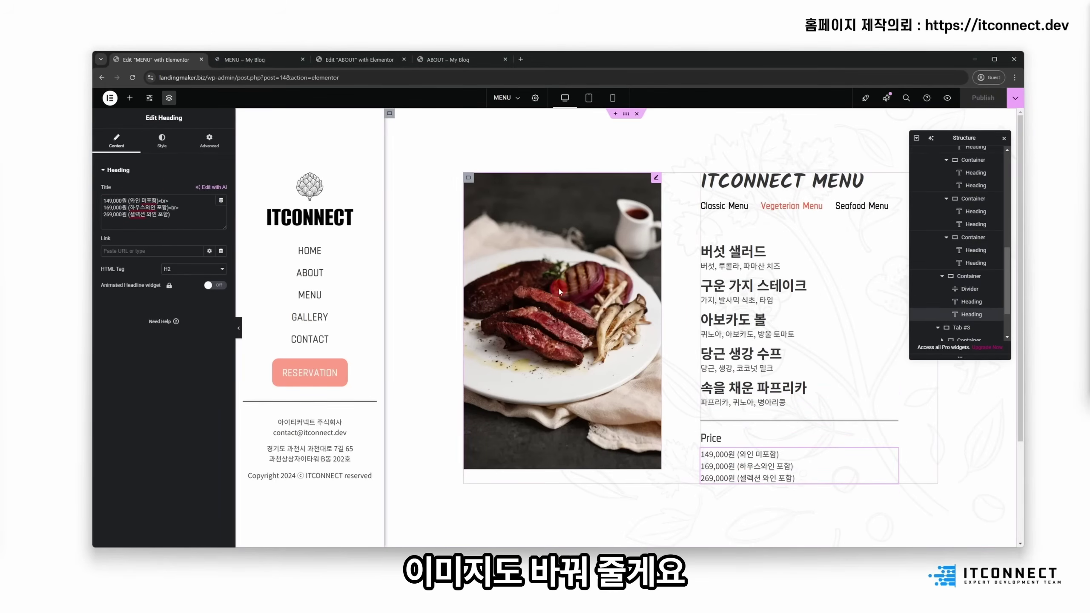
Step: Try the "vegit menu" pizza image in place of the steak photo and compare the Classic and Vegeterian Menu tabs
{"action": "left_click", "coordinate": [552, 286]}
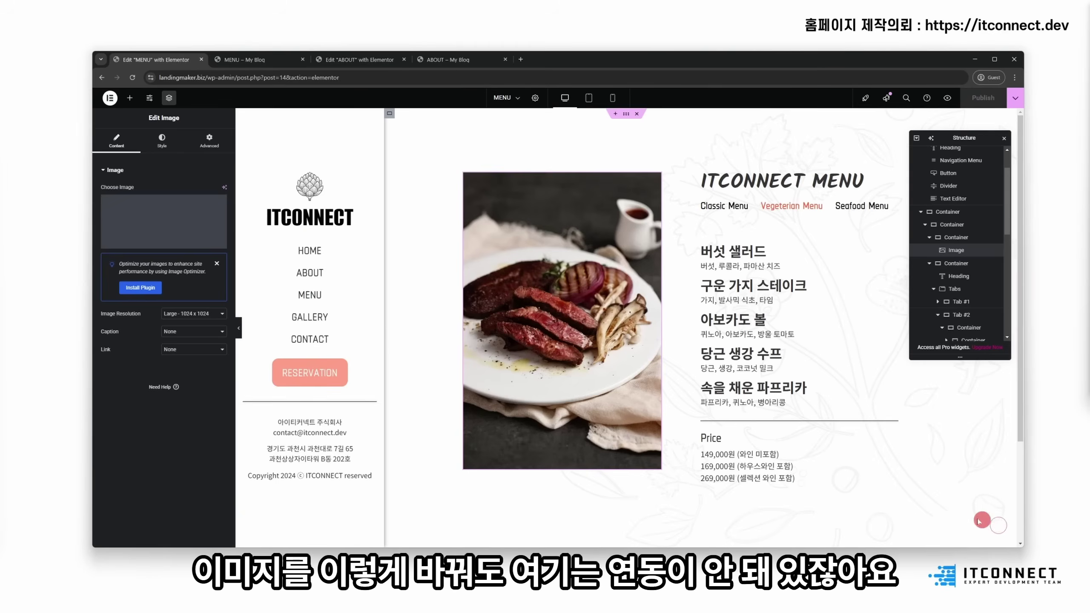
{"action": "left_click", "coordinate": [724, 206]}
{"action": "left_click", "coordinate": [794, 212]}
{"action": "left_click", "coordinate": [735, 209]}
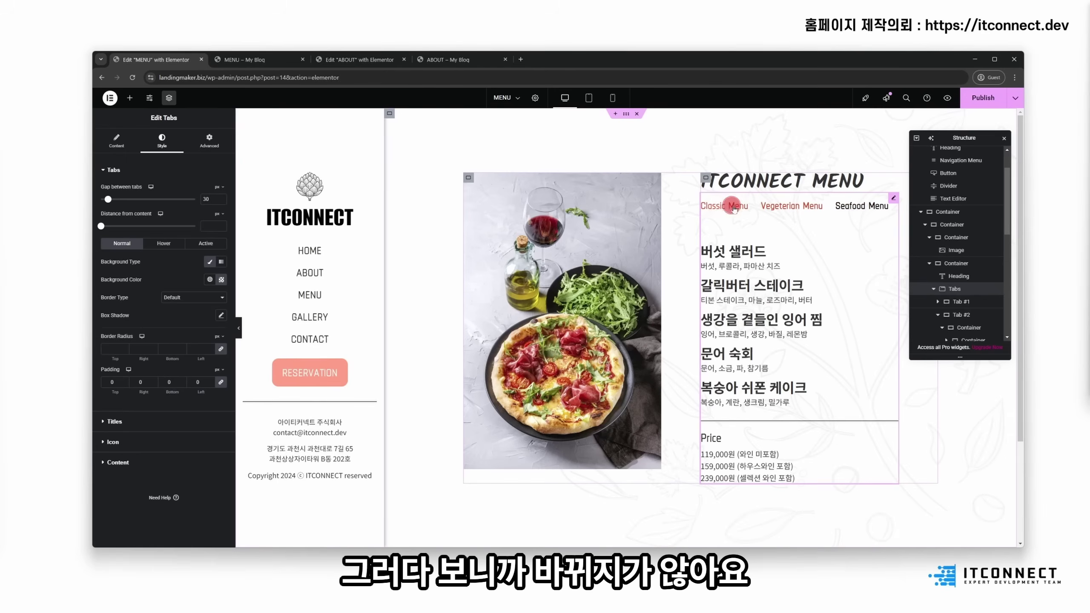
{"action": "left_click", "coordinate": [804, 208]}
{"action": "left_click", "coordinate": [714, 206]}
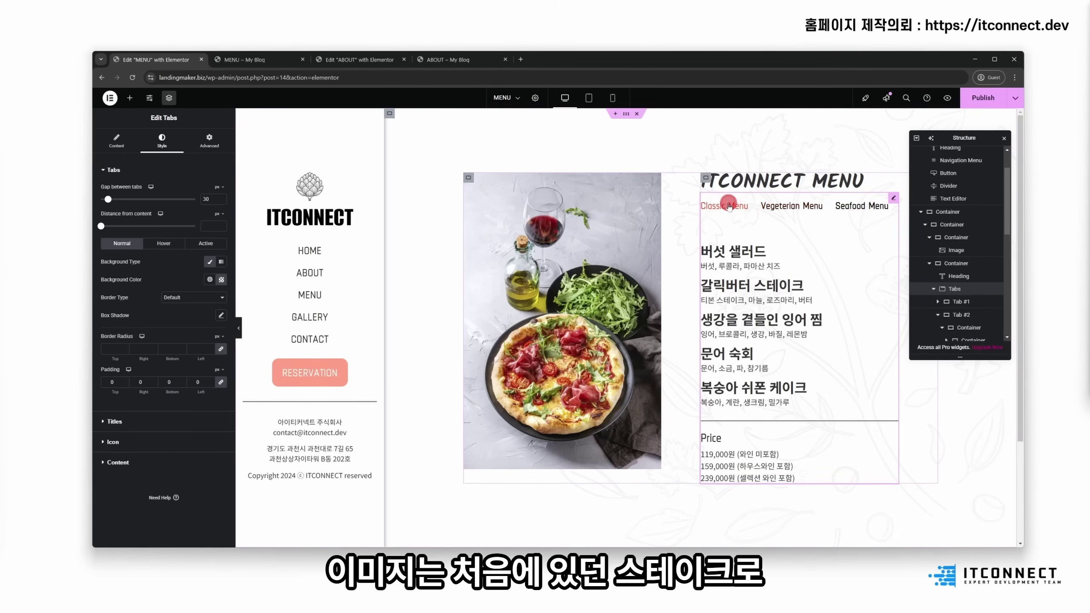
Step: Switch the menu image back to the steak photo from the media library
{"action": "left_click", "coordinate": [558, 253]}
{"action": "left_click", "coordinate": [208, 230]}
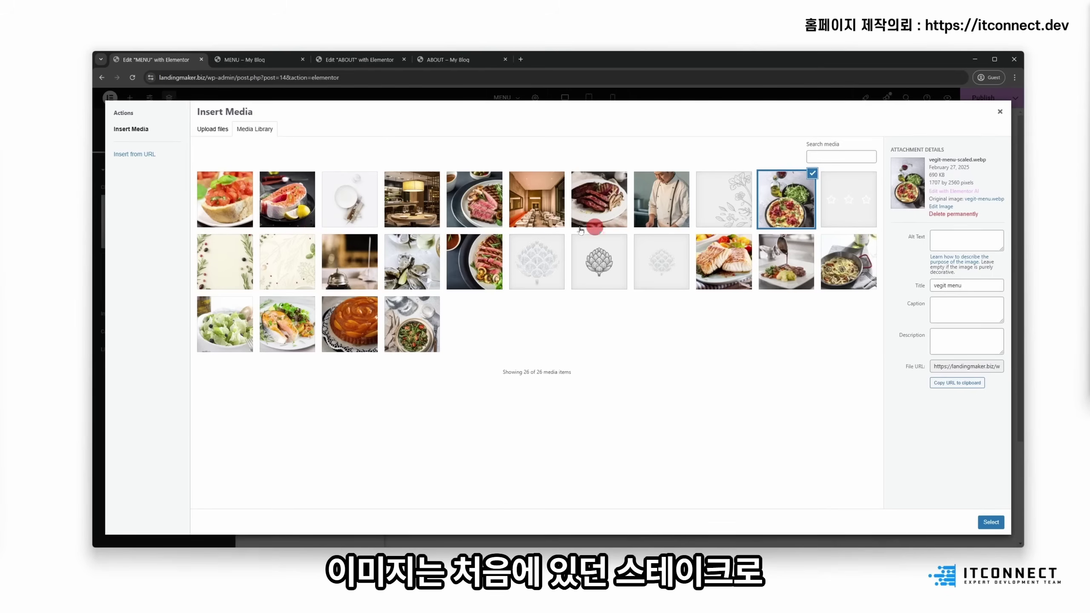
{"action": "left_click", "coordinate": [599, 199]}
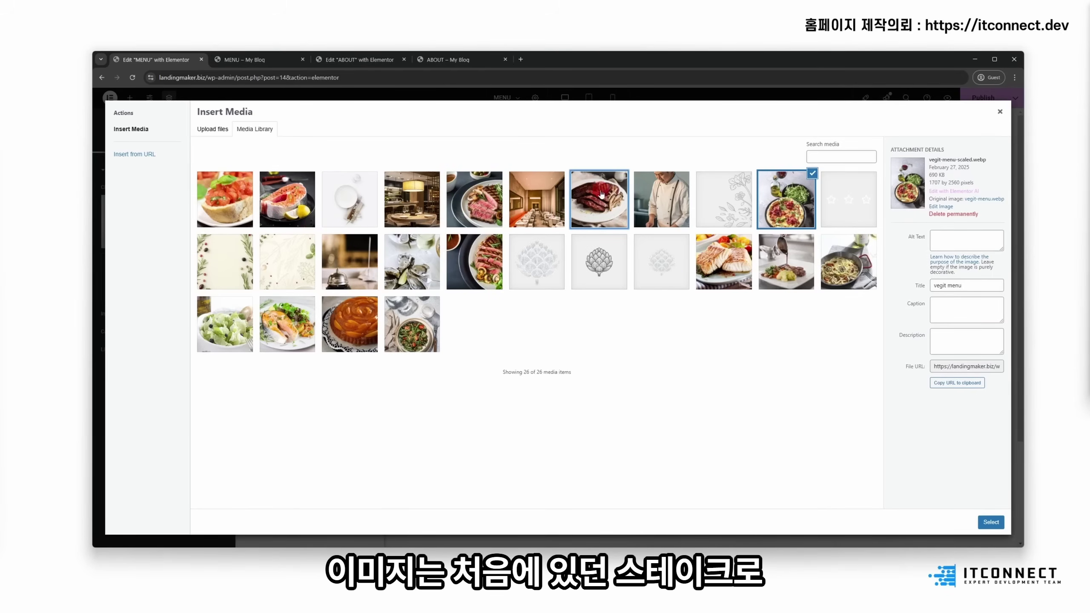
{"action": "left_click", "coordinate": [991, 522]}
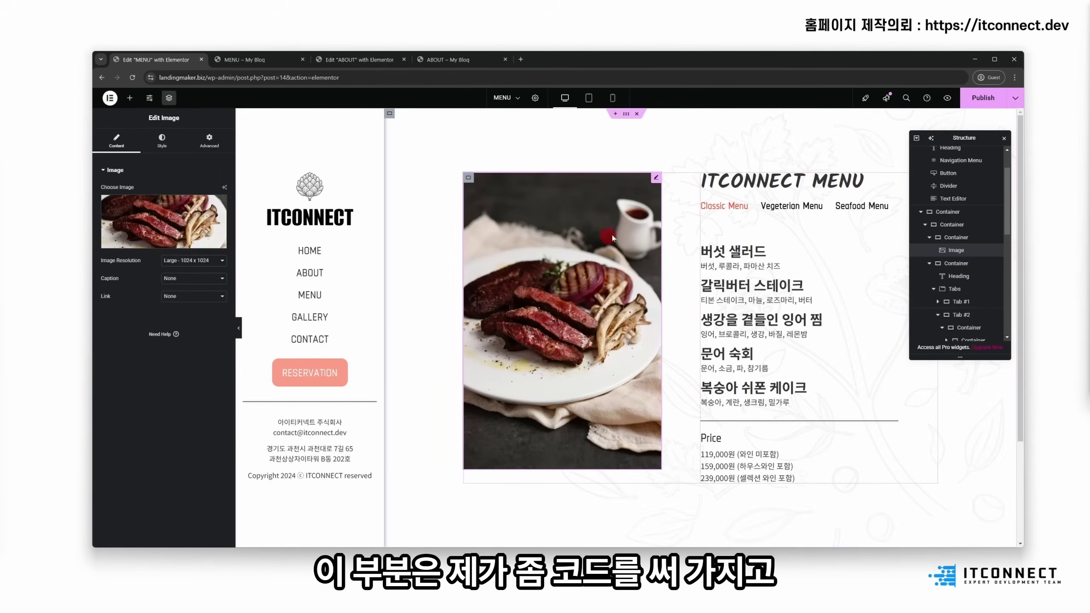
Step: Cycle through the Vegeterian, Seafood and Classic Menu tabs to check how the content and image respond
{"action": "left_click", "coordinate": [808, 207]}
{"action": "left_click", "coordinate": [867, 206]}
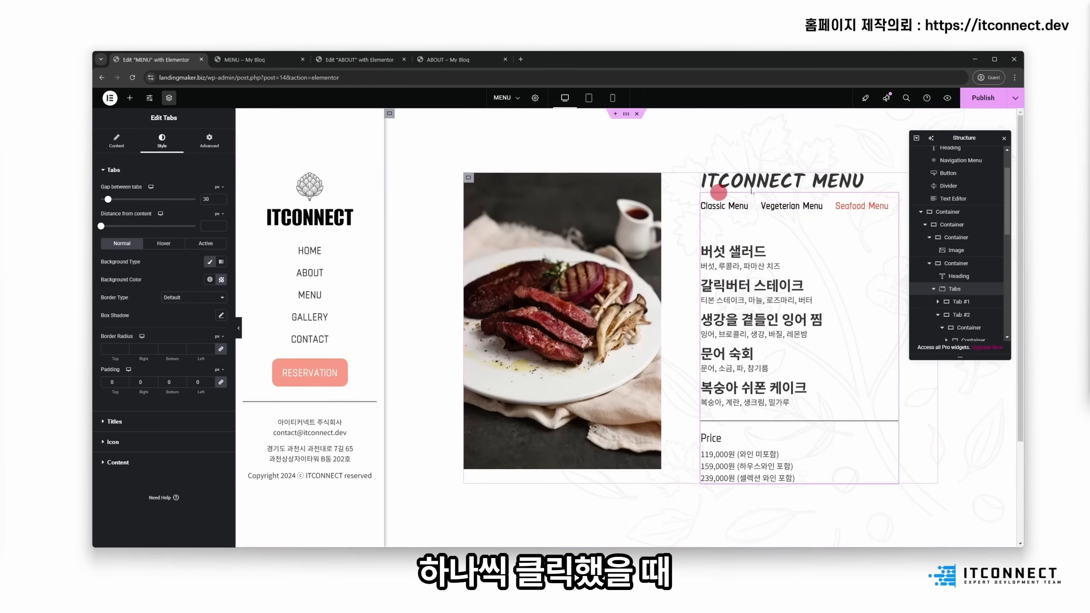
{"action": "left_click", "coordinate": [792, 206]}
{"action": "left_click", "coordinate": [724, 206]}
{"action": "left_click", "coordinate": [806, 207]}
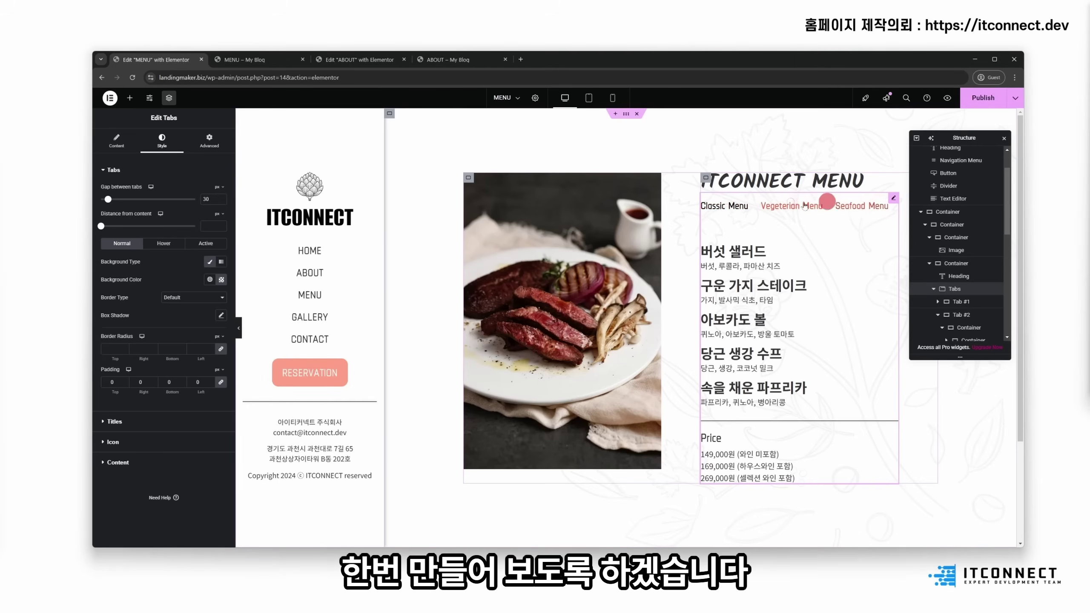
Step: On the Seafood Menu tab, set the first dish to 레몬을 곁들인 연어구이 with the ingredients 연어, 레몬, 버터
{"action": "left_click", "coordinate": [862, 208]}
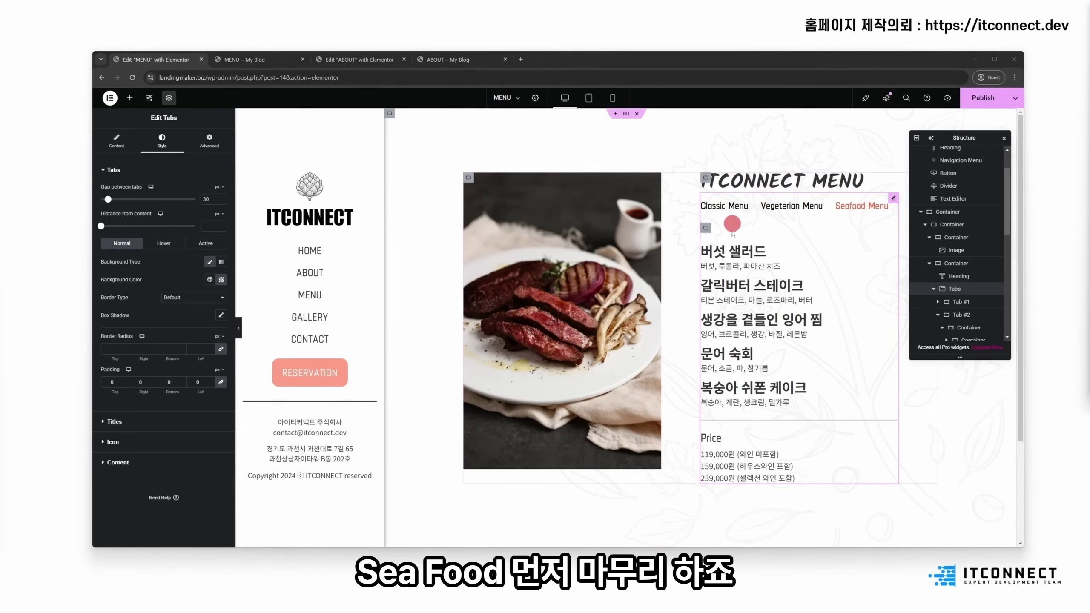
{"action": "left_click", "coordinate": [742, 251]}
{"action": "left_click", "coordinate": [166, 206]}
{"action": "key", "text": "ctrl+a"}
{"action": "key", "text": "ctrl+v"}
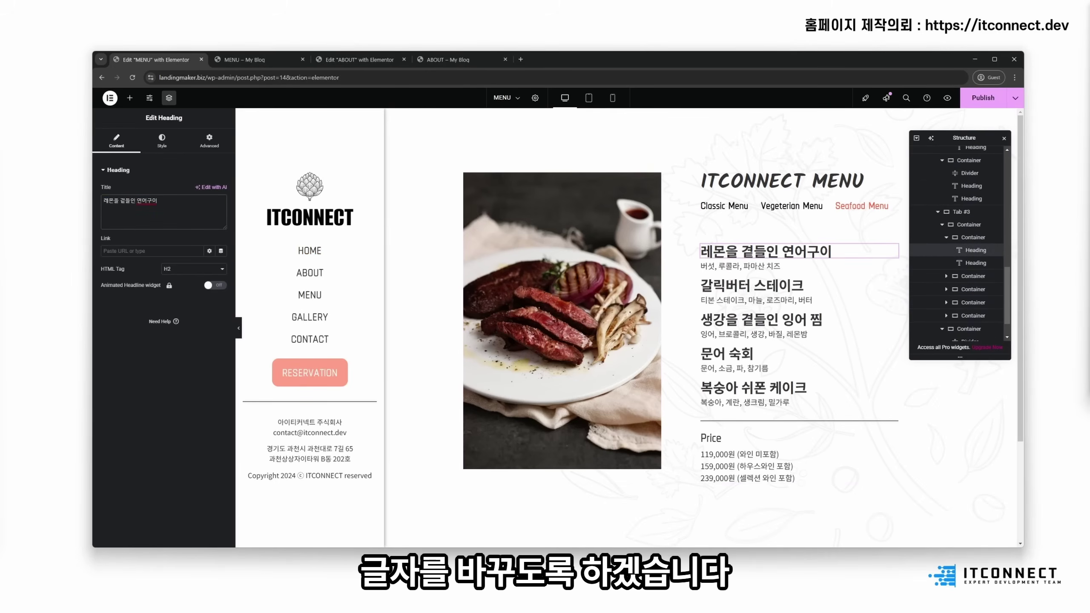
{"action": "left_click", "coordinate": [730, 266]}
{"action": "left_click", "coordinate": [146, 202]}
{"action": "key", "text": "ctrl+a"}
{"action": "key", "text": "ctrl+v"}
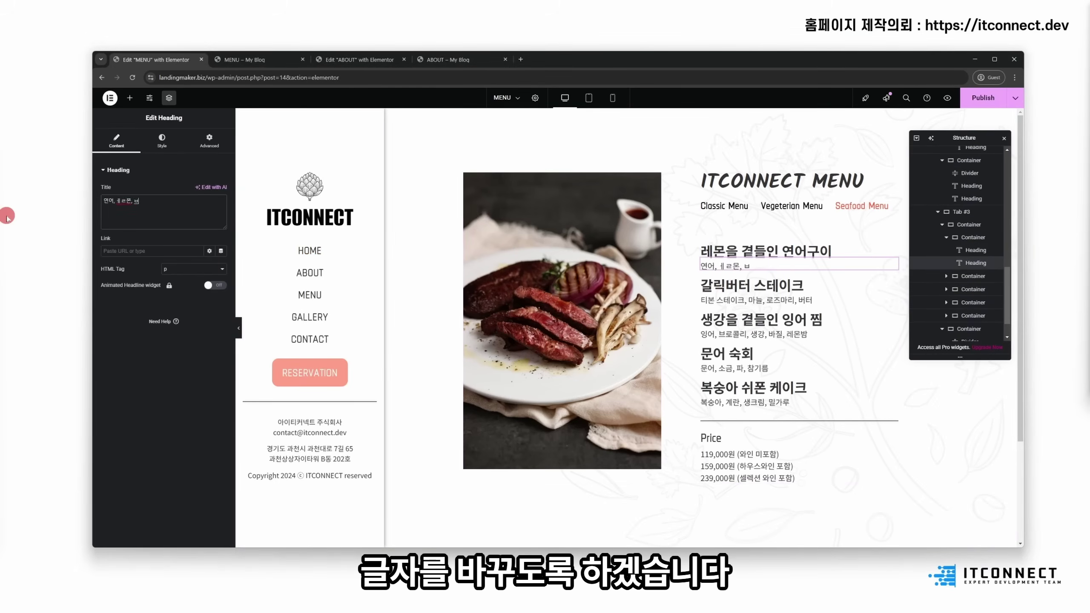
Step: Change the remaining Seafood dishes to 갈릭 버터 새우, 허브 크러스트 농어, 와인으로 익힌 홍합, 냉 미역 샐러드, set prices to 189,000원, 249,000원, 309,000원, and save
{"action": "left_click", "coordinate": [785, 297]}
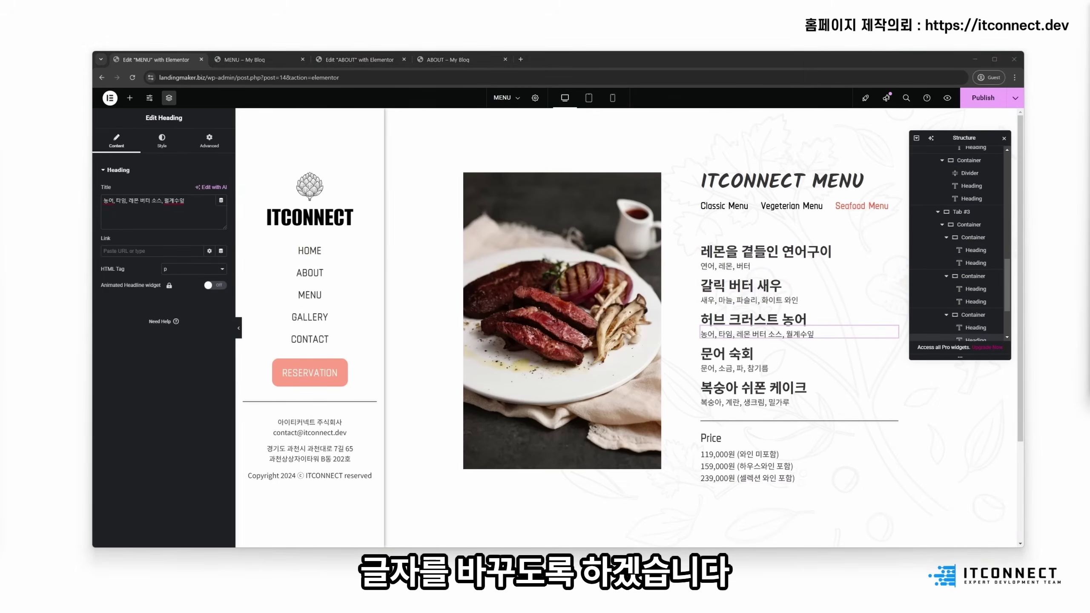
{"action": "left_click", "coordinate": [752, 366]}
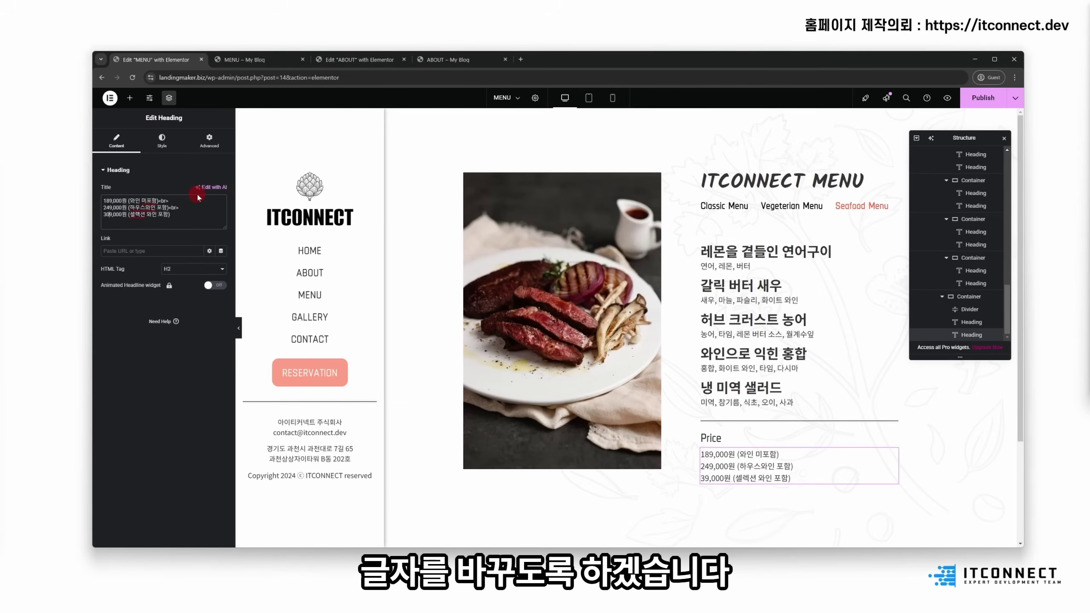
{"action": "key", "text": "ctrl+s"}
{"action": "left_click", "coordinate": [805, 190]}
{"action": "left_click", "coordinate": [558, 357]}
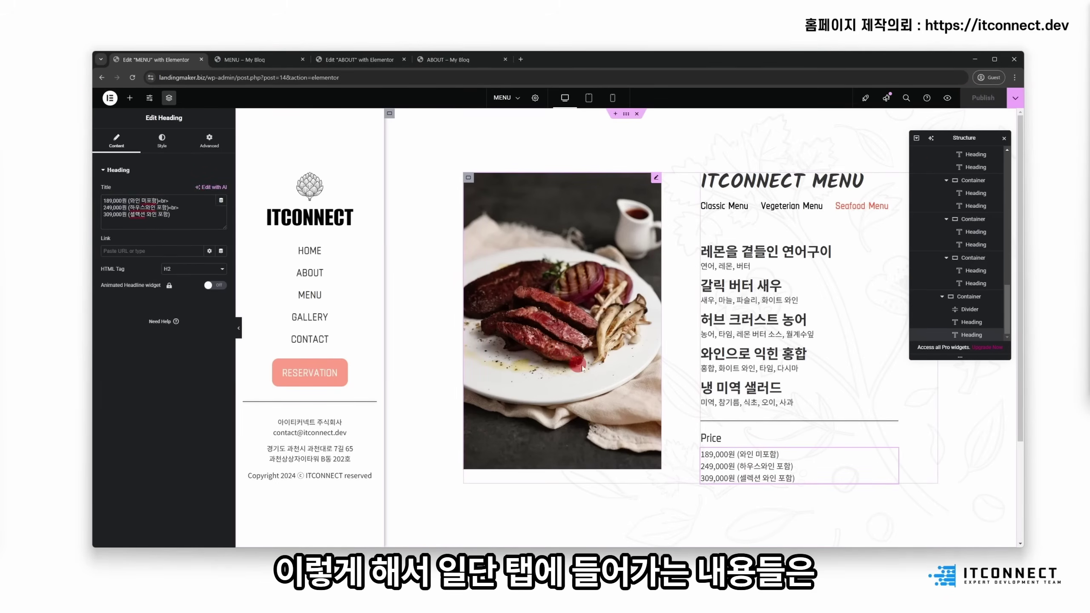
Step: Review the dishes and prices on the Classic, Vegeterian and Seafood Menu tabs
{"action": "left_click", "coordinate": [744, 222]}
{"action": "left_click", "coordinate": [784, 206]}
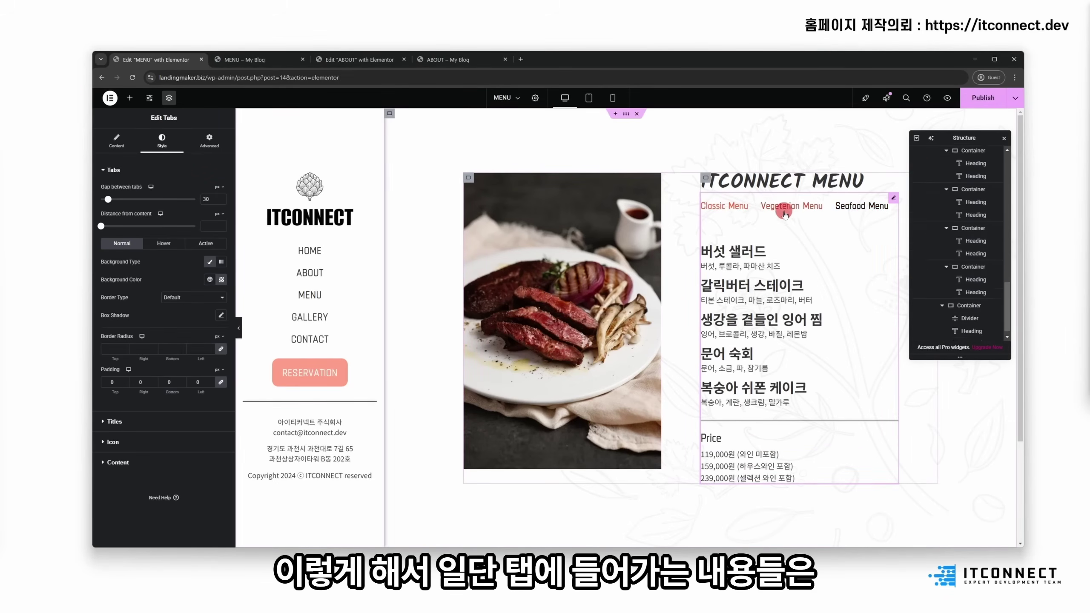
{"action": "left_click", "coordinate": [852, 207]}
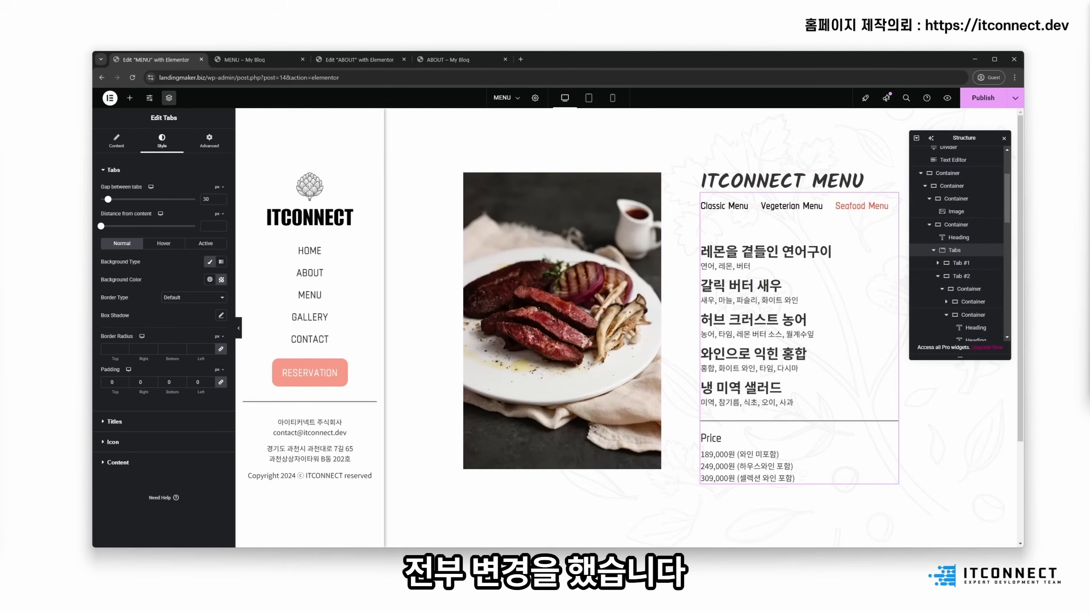
{"action": "left_click", "coordinate": [744, 205]}
{"action": "left_click", "coordinate": [860, 210]}
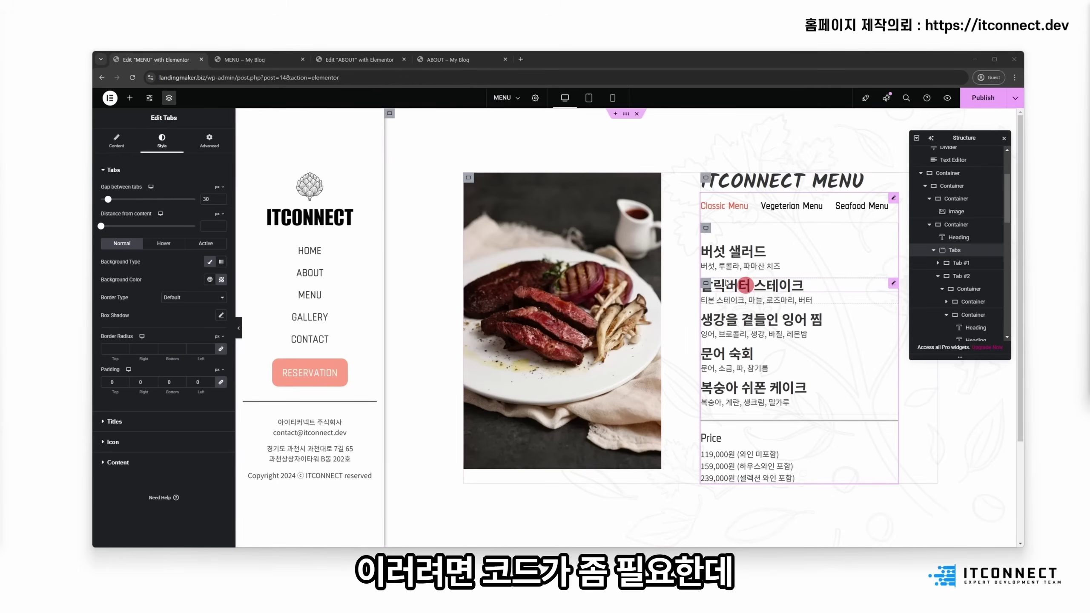
Step: Search the widgets for html and insert an HTML widget between the ITCONNECT MENU heading and the tabs
{"action": "left_click", "coordinate": [652, 169]}
{"action": "left_click", "coordinate": [148, 124]}
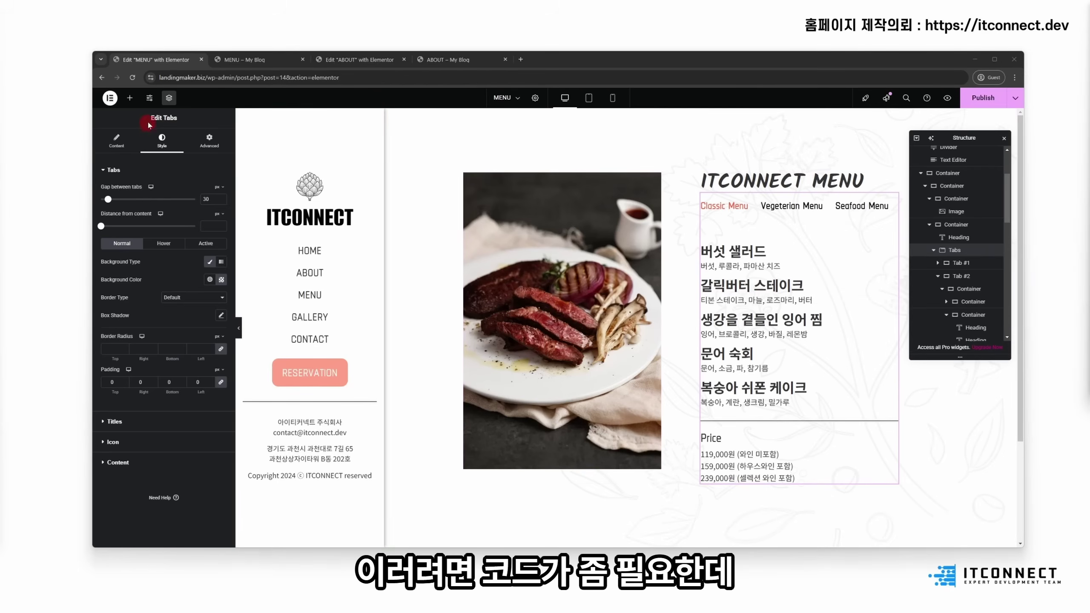
{"action": "left_click", "coordinate": [137, 98]}
{"action": "type", "text": "ㅗ싀"}
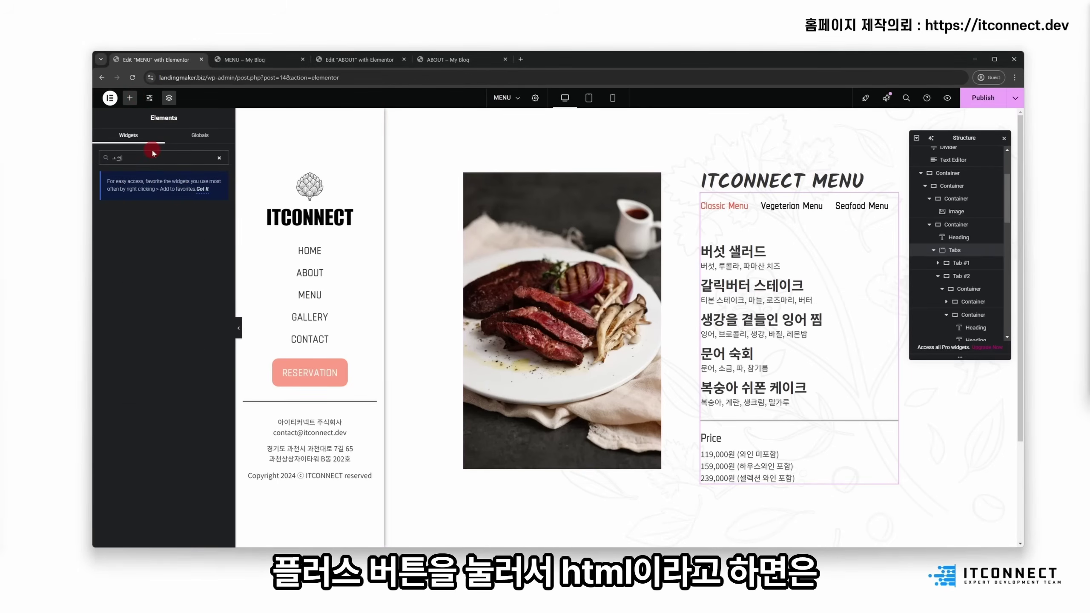
{"action": "key", "text": "BackSpace"}
{"action": "key", "text": "BackSpace"}
{"action": "type", "text": "html"}
{"action": "left_click_drag", "start_coordinate": [130, 223], "coordinate": [762, 184]}
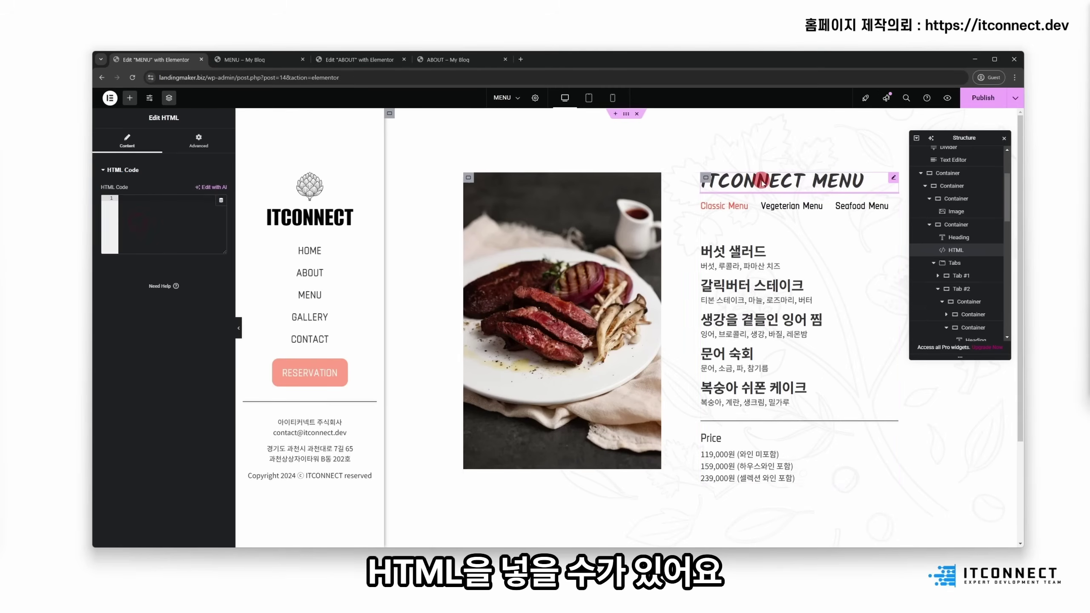
Step: Move the HTML widget above the ITCONNECT MENU heading and enter an opening and closing script tag in its code
{"action": "left_click_drag", "start_coordinate": [881, 192], "coordinate": [826, 160]}
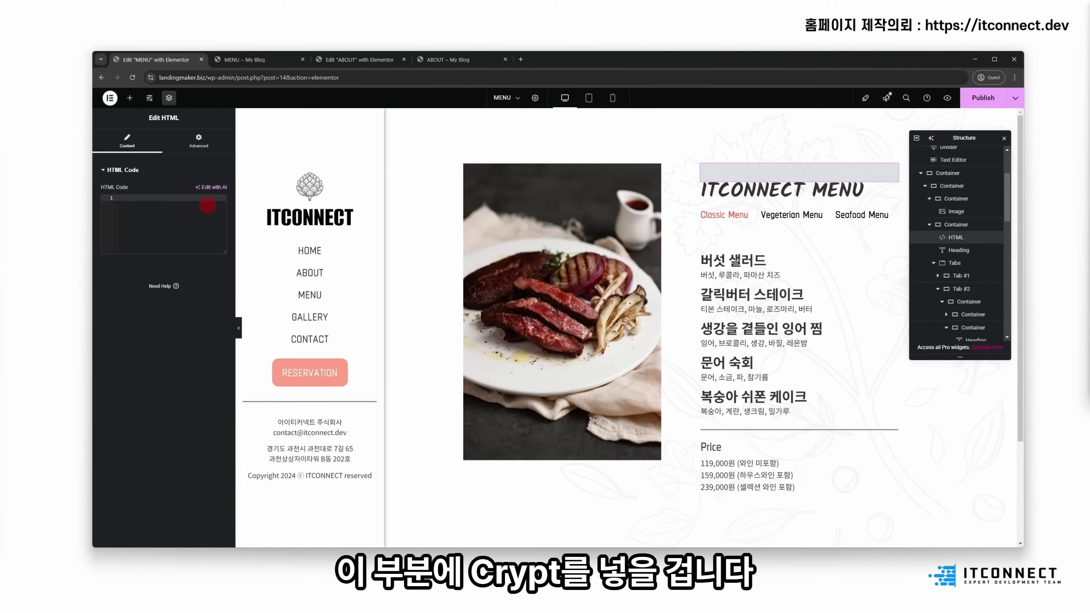
{"action": "type", "text": "<script"}
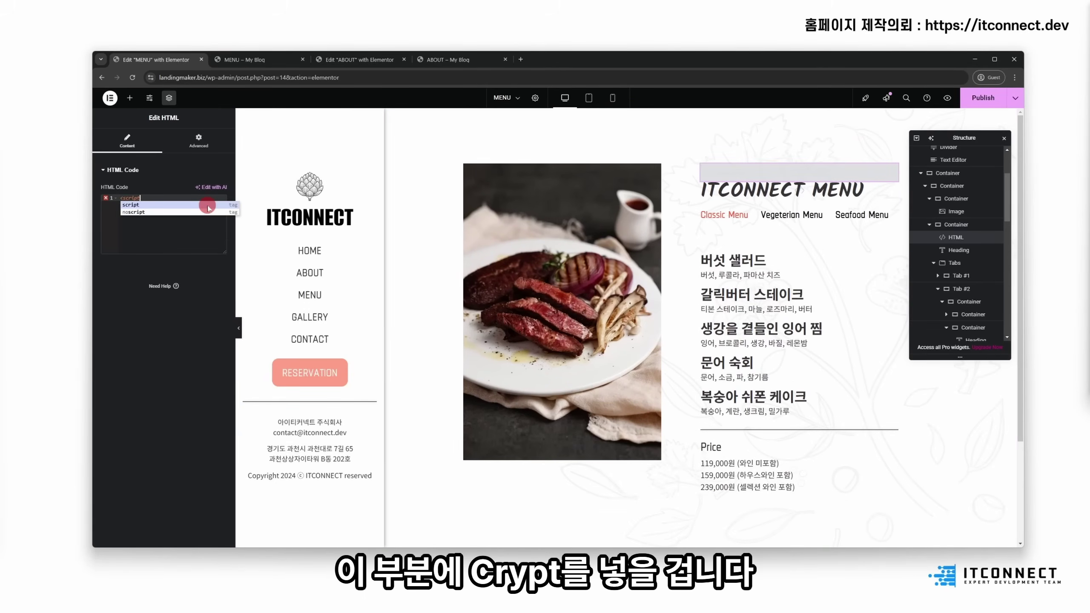
{"action": "type", "text": ">"}
{"action": "key", "text": "Return"}
{"action": "key", "text": "Return"}
{"action": "key", "text": "Return"}
{"action": "key", "text": "Return"}
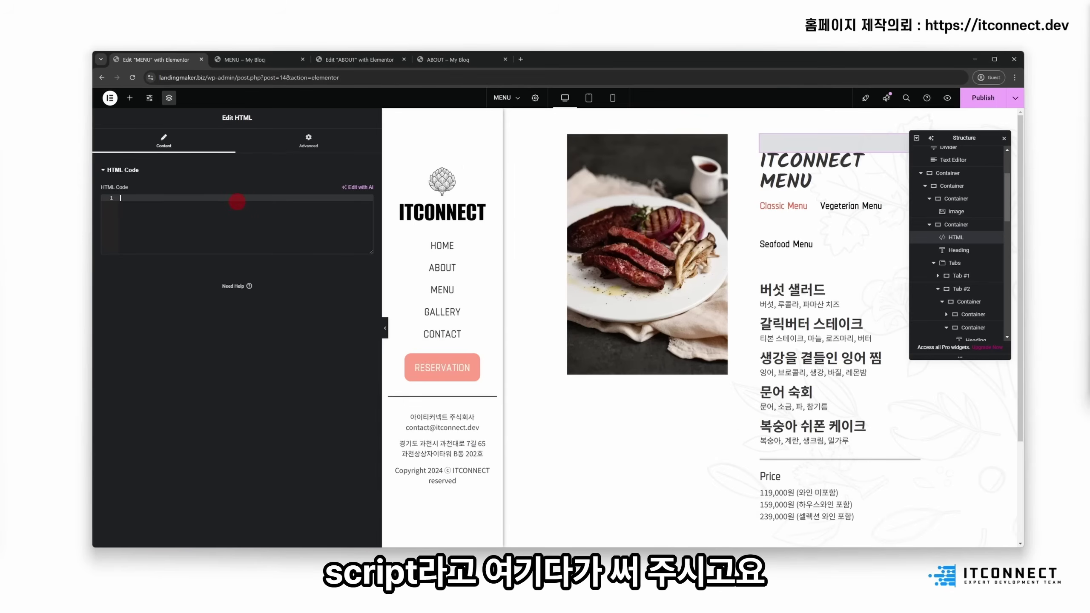
{"action": "type", "text": "ㅊ"}
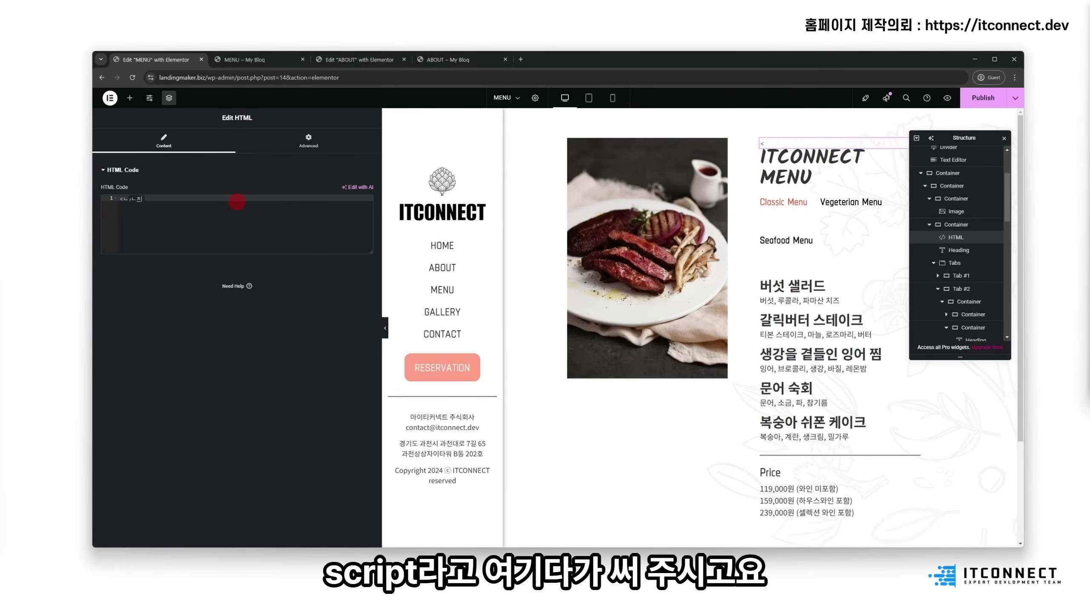
{"action": "type", "text": "<scri"}
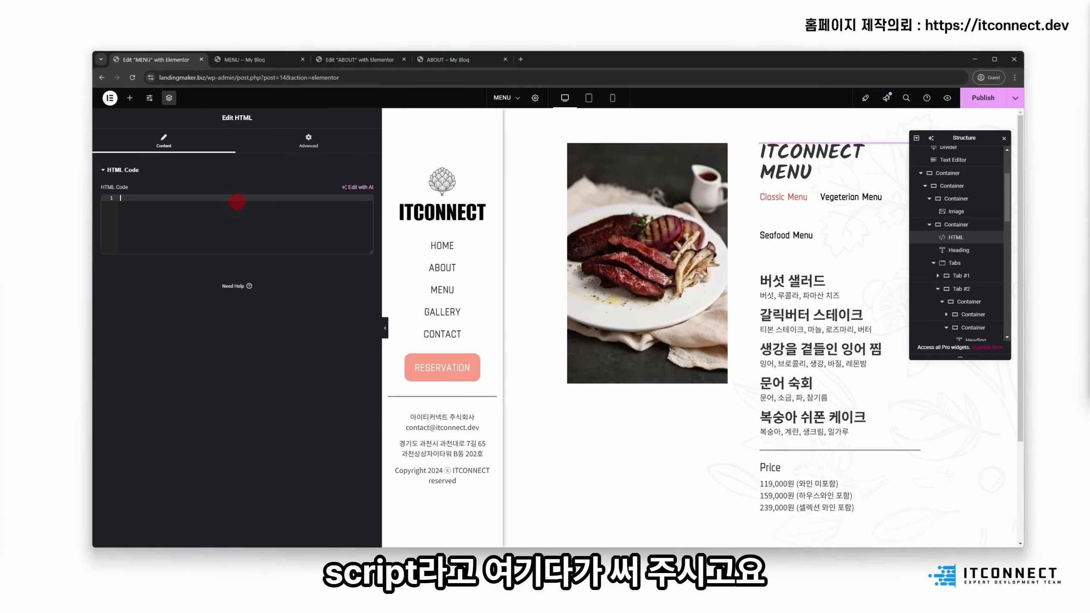
{"action": "left_click", "coordinate": [235, 205]}
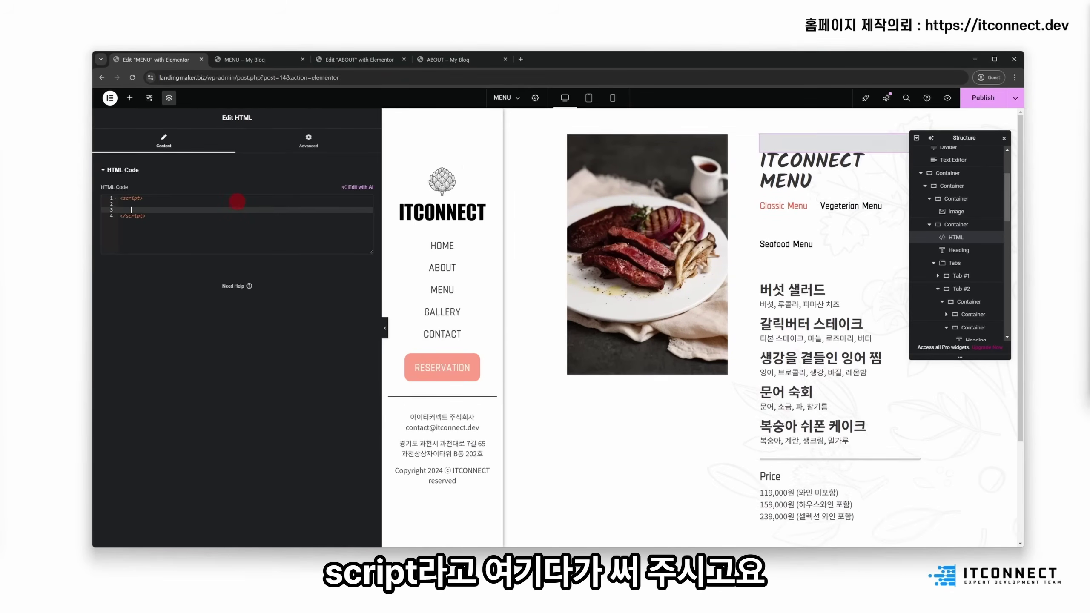
Step: Paste the tab image-switching code between the script tags, check the imageUrl lines of cases 1 to 3, and publish the page
{"action": "key", "text": "ctrl+v"}
{"action": "scroll", "coordinate": [292, 258], "scroll_direction": "down", "scroll_amount": 2}
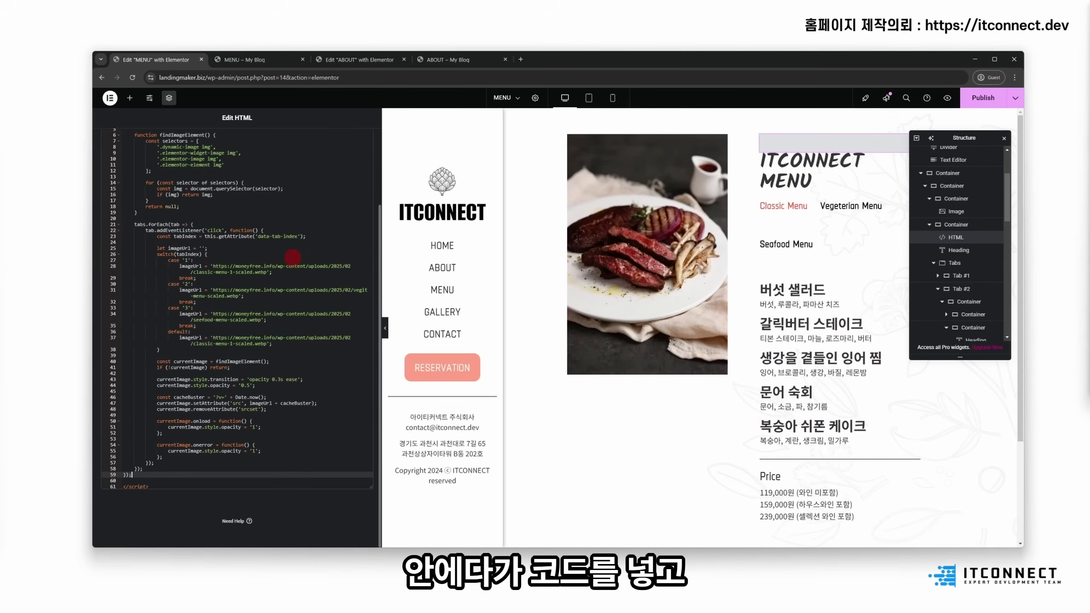
{"action": "left_click", "coordinate": [260, 268]}
{"action": "left_click", "coordinate": [252, 294]}
{"action": "left_click", "coordinate": [243, 316]}
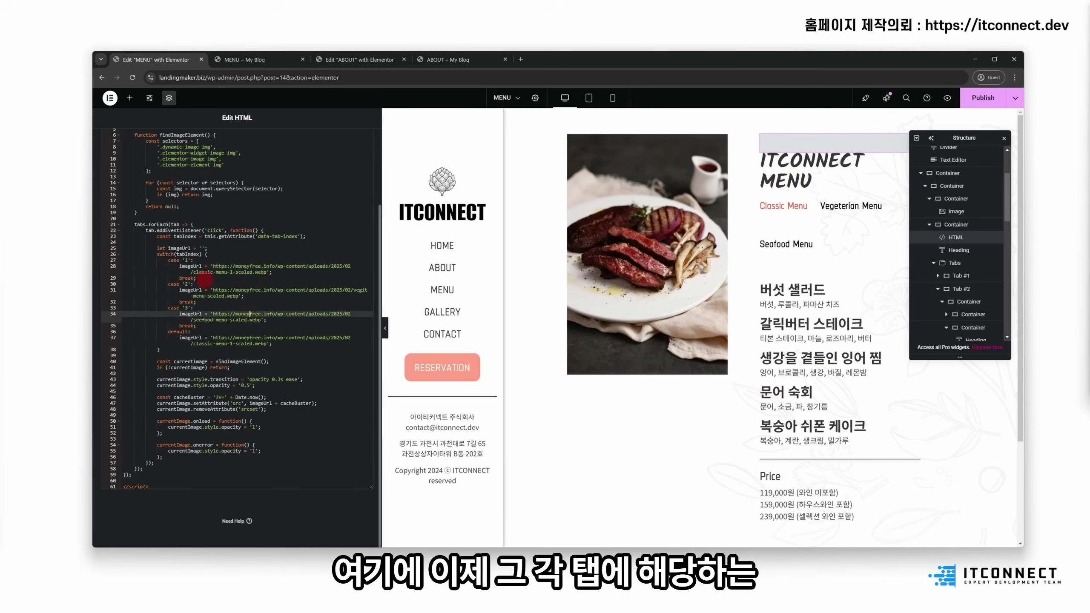
{"action": "left_click", "coordinate": [204, 280]}
{"action": "left_click", "coordinate": [211, 296]}
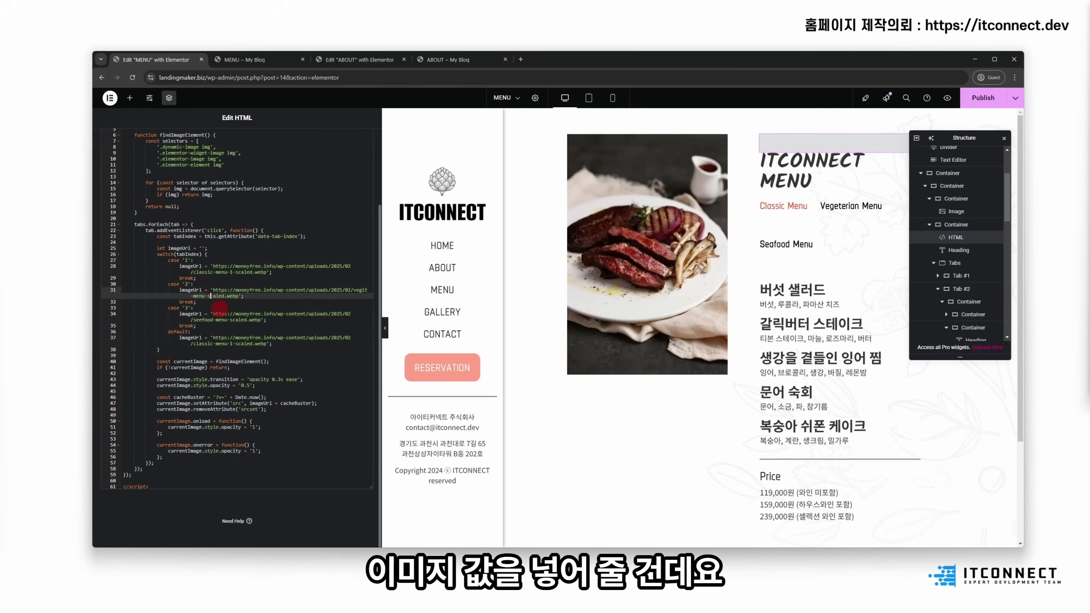
{"action": "left_click", "coordinate": [195, 308]}
{"action": "left_click", "coordinate": [969, 109]}
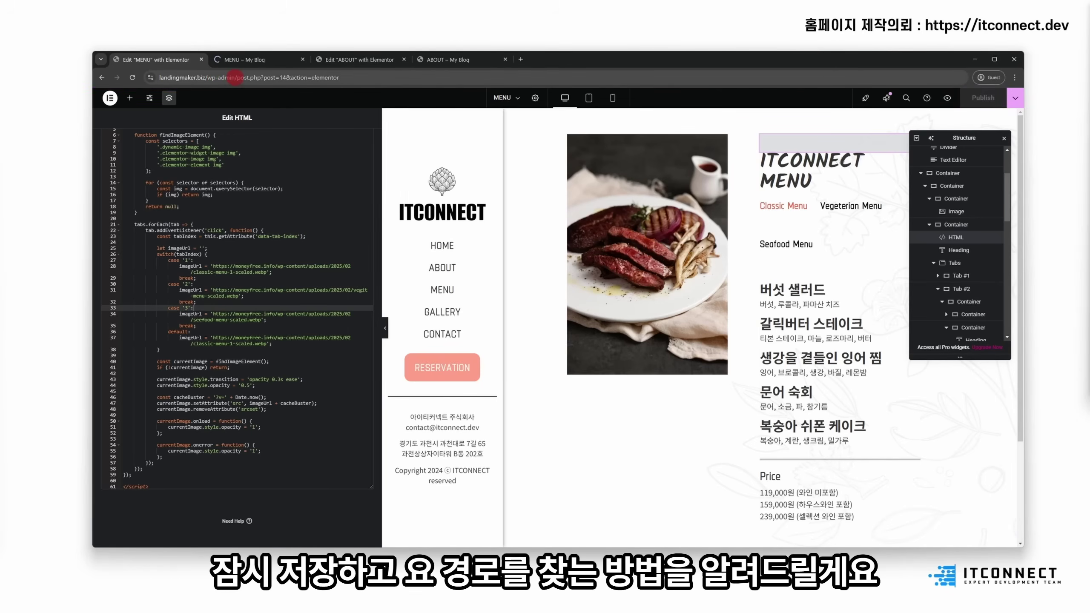
{"action": "left_click_drag", "start_coordinate": [234, 78], "coordinate": [168, 71]}
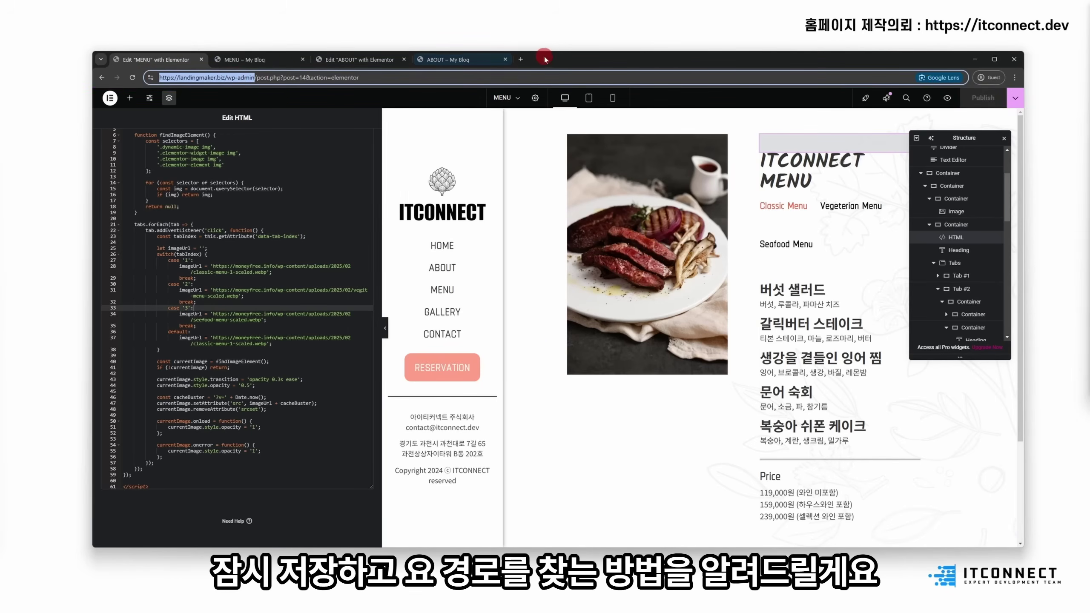
{"action": "left_click", "coordinate": [520, 60]}
{"action": "type", "text": "https://landingmaker.biz/wp-admin/"}
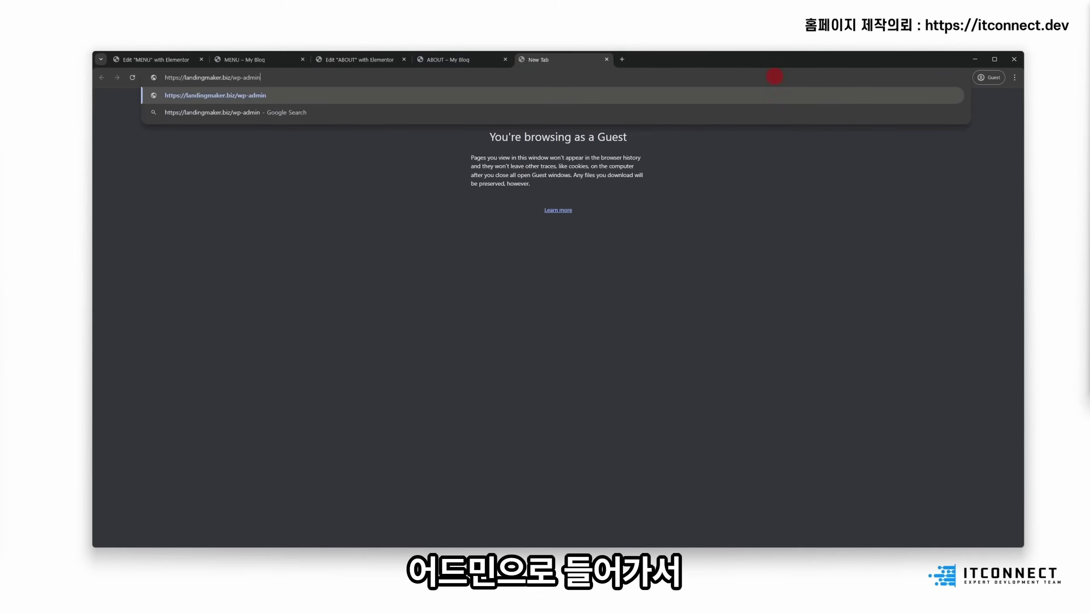
{"action": "key", "text": "Return"}
{"action": "left_click", "coordinate": [116, 177]}
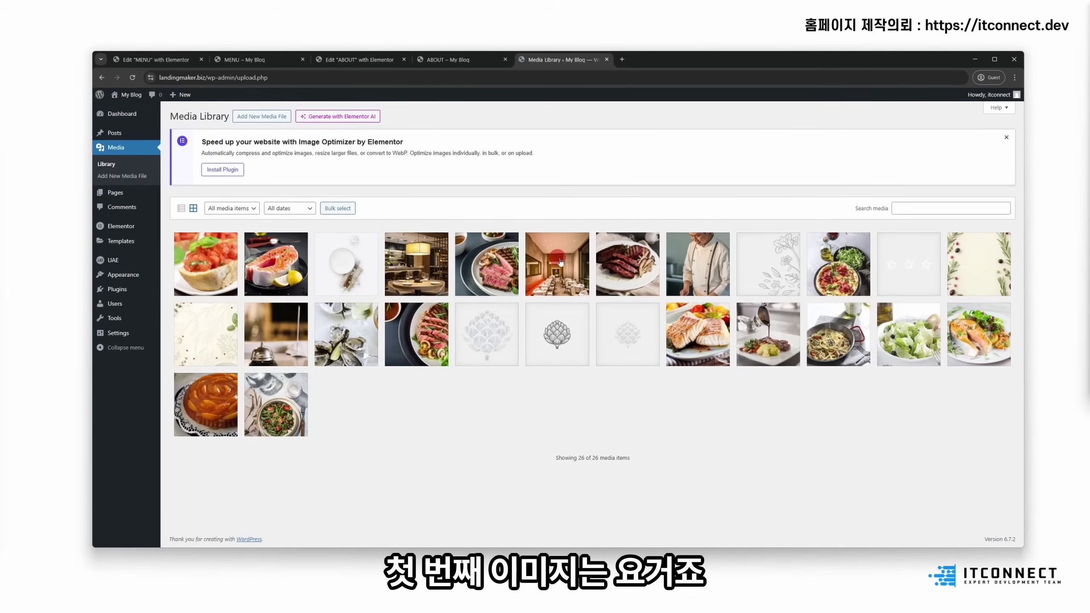
Step: Open the attachment details of the classic menu steak image and copy its file URL
{"action": "left_click", "coordinate": [616, 254]}
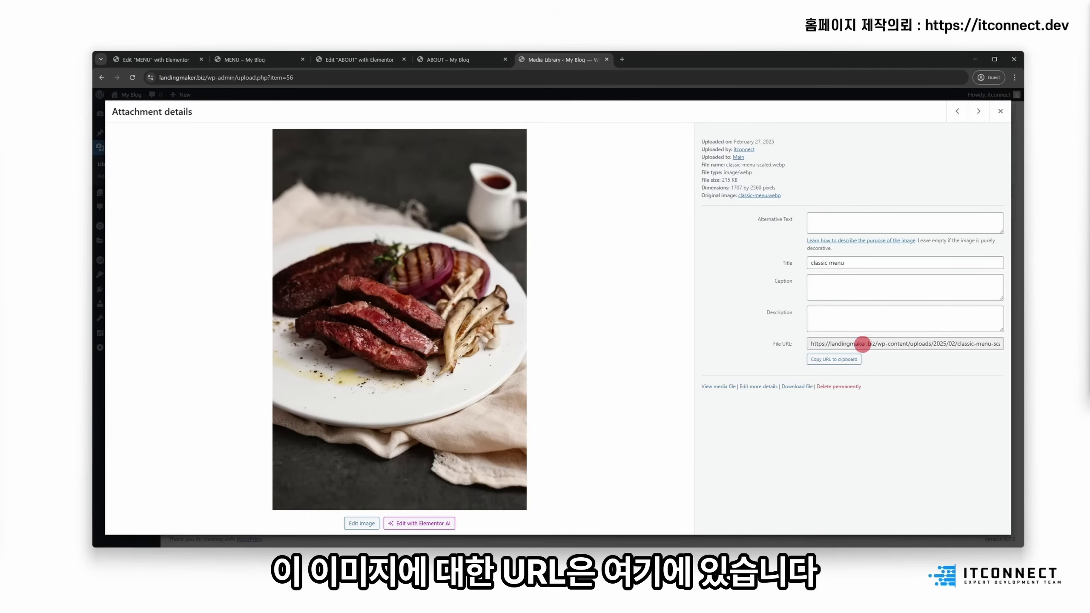
{"action": "left_click_drag", "start_coordinate": [812, 343], "coordinate": [1042, 341]}
{"action": "left_click", "coordinate": [919, 342]}
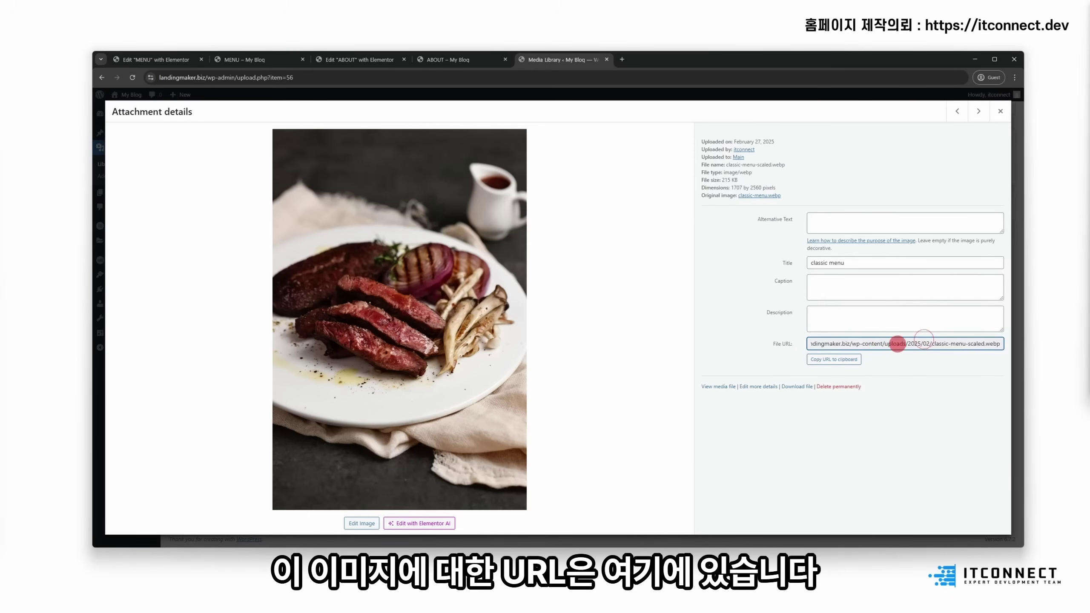
{"action": "left_click", "coordinate": [826, 362]}
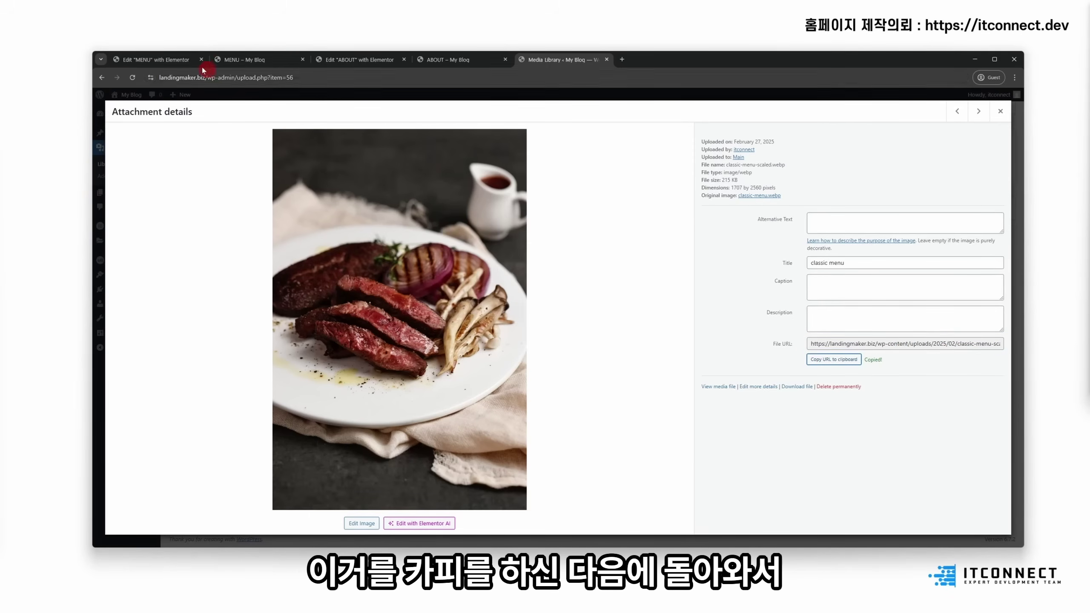
Step: Back in the MENU page editor, replace the case '1' imageUrl with the copied classic-menu-scaled.webp URL
{"action": "left_click", "coordinate": [174, 60]}
{"action": "left_click", "coordinate": [213, 267]}
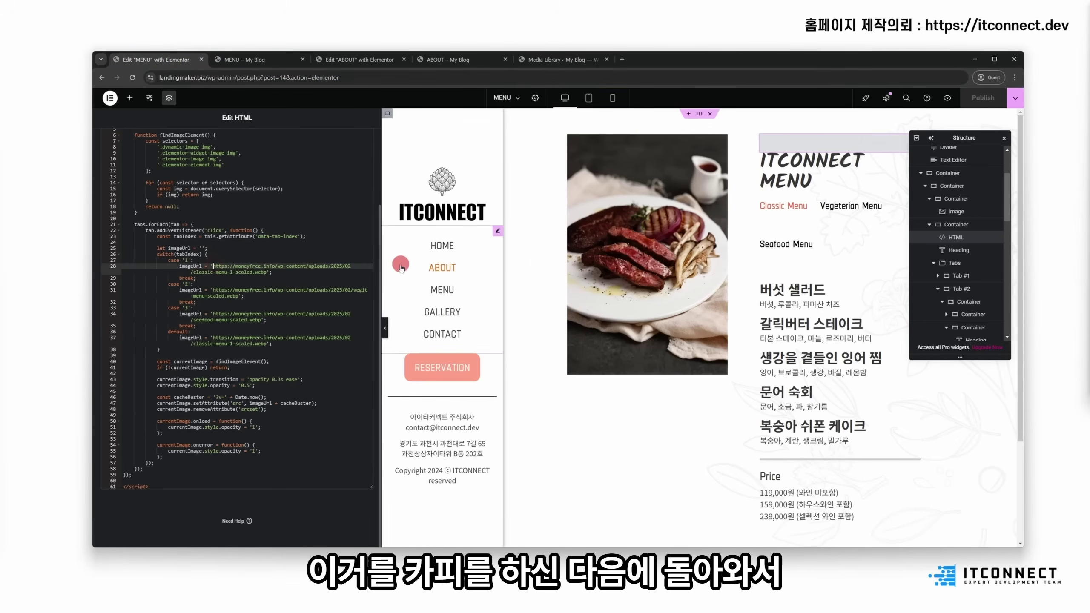
{"action": "key", "text": "shift+Down"}
{"action": "key", "text": "shift+Left"}
{"action": "key", "text": "shift+Left"}
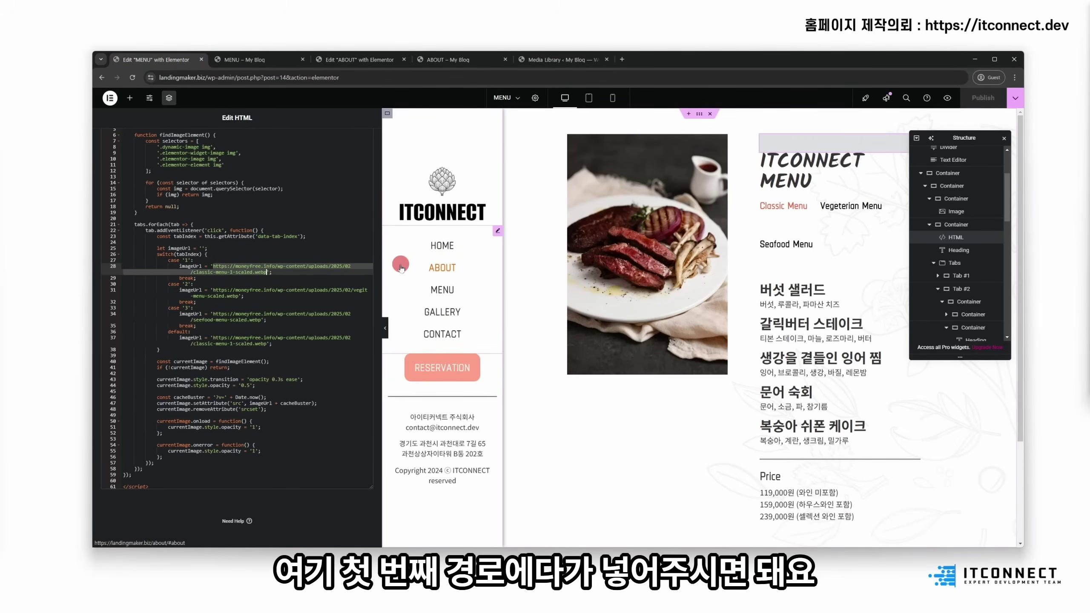
{"action": "key", "text": "ctrl+v"}
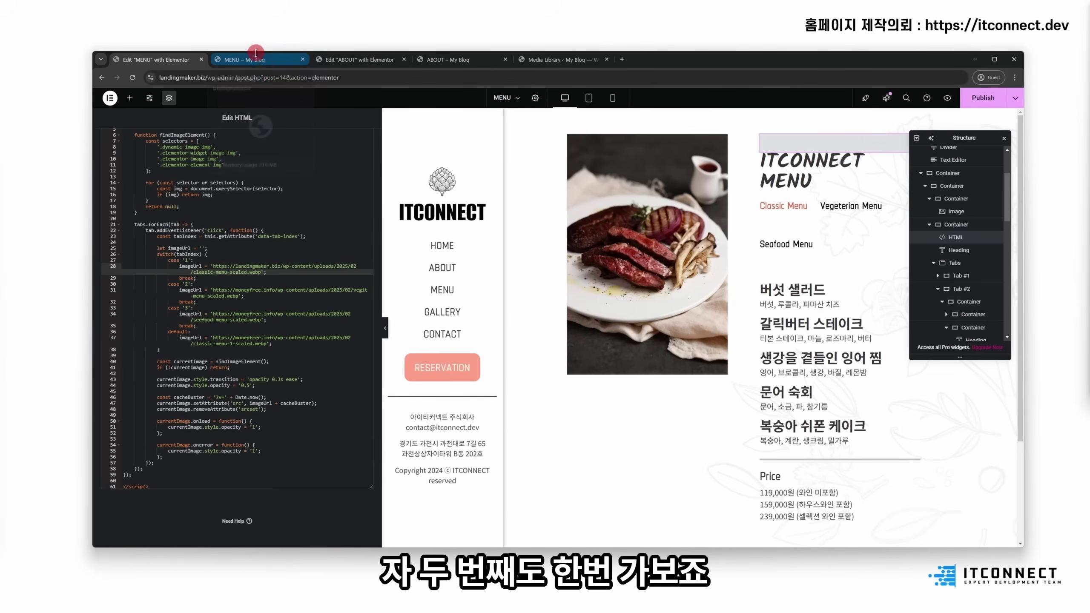
Step: Return to the Media Library, open the vegit menu pizza image and copy its file URL
{"action": "left_click", "coordinate": [543, 61]}
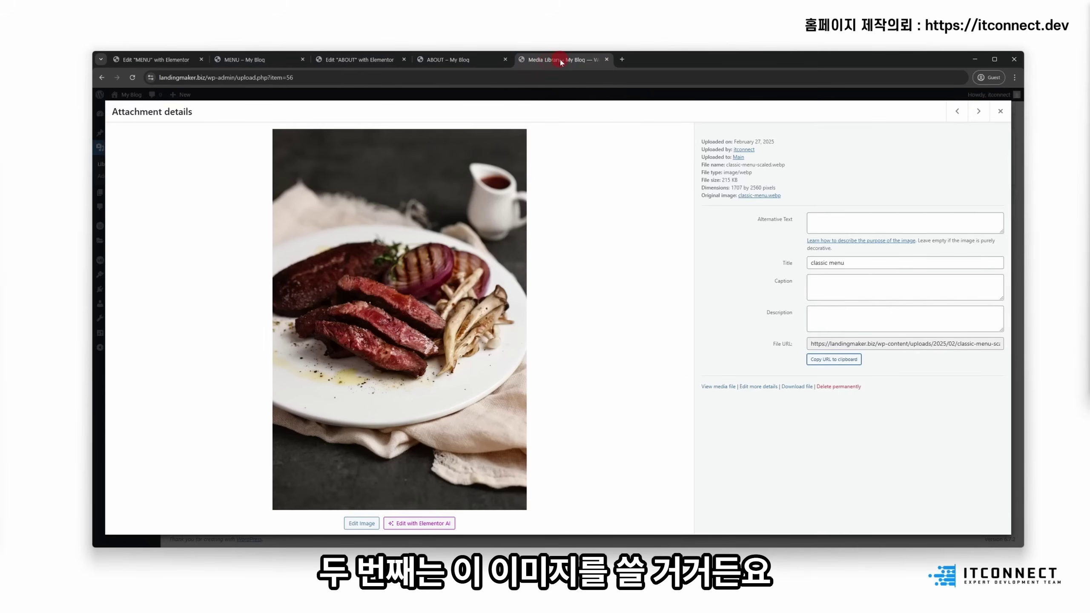
{"action": "left_click", "coordinate": [953, 117]}
{"action": "left_click", "coordinate": [846, 276]}
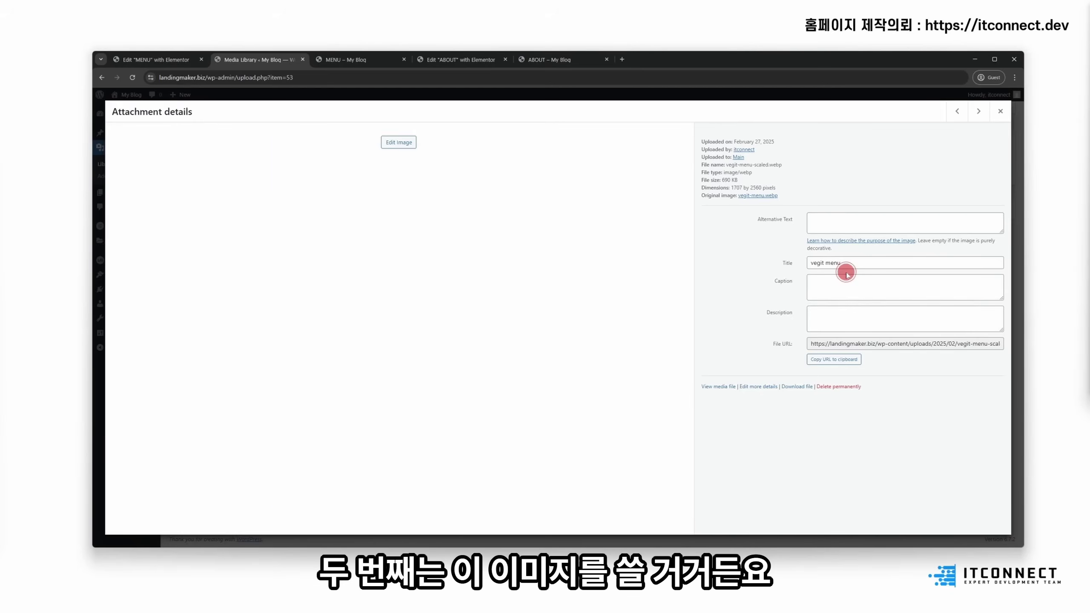
{"action": "left_click", "coordinate": [853, 360]}
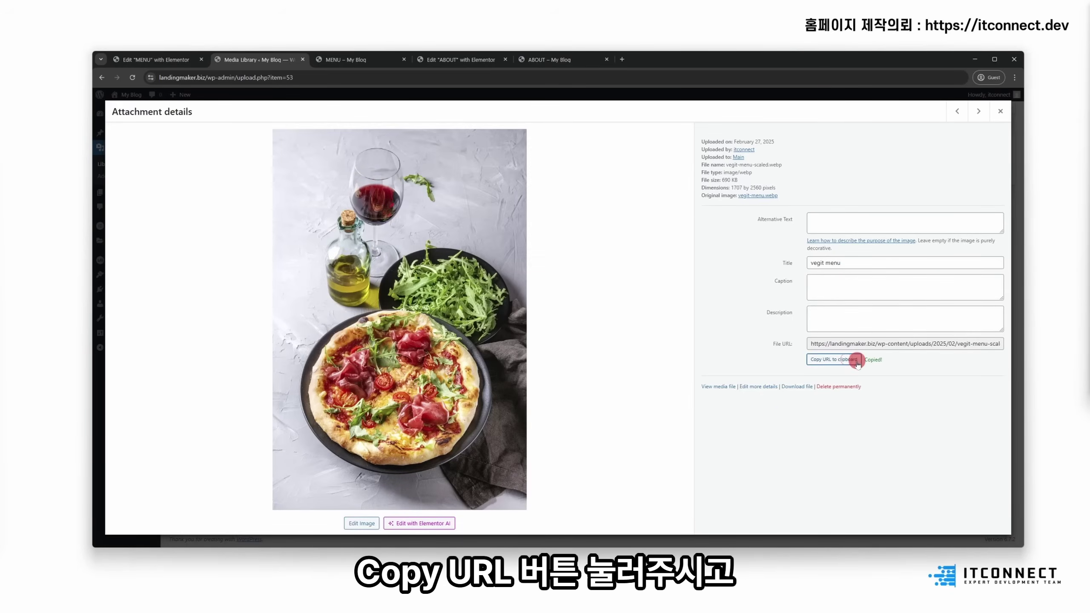
Step: In the HTML widget's code, replace the case '2' imageUrl with the copied vegit-menu-scaled.webp URL
{"action": "left_click", "coordinate": [146, 59]}
{"action": "left_click", "coordinate": [214, 290]}
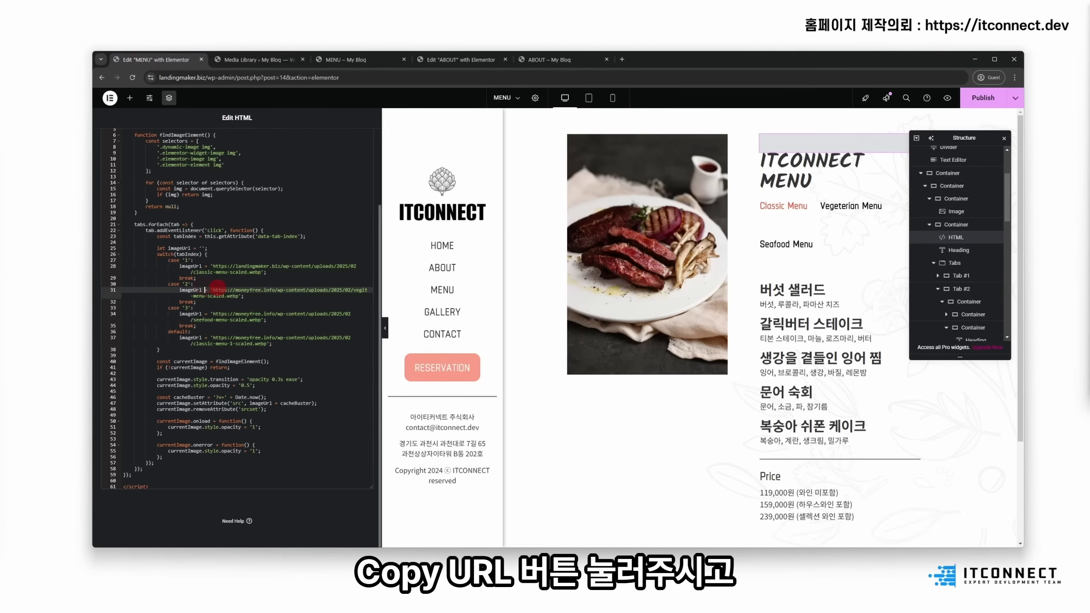
{"action": "key", "text": "shift+End"}
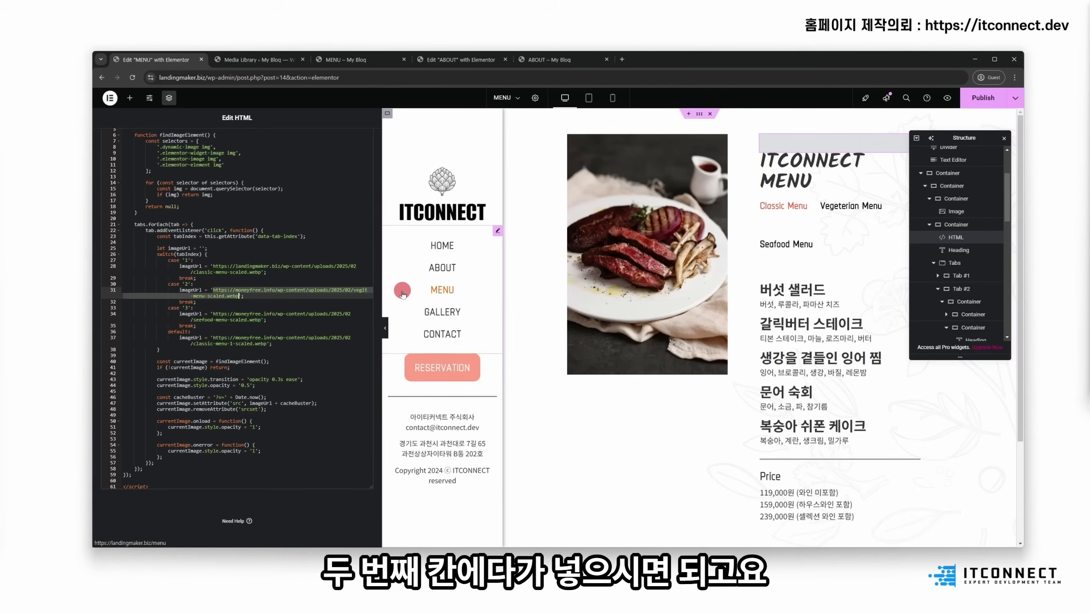
{"action": "key", "text": "ctrl+v"}
Step: Close the vegit menu image's details in the Media Library, open the seefood menu oyster image and copy its file URL
{"action": "left_click", "coordinate": [267, 60]}
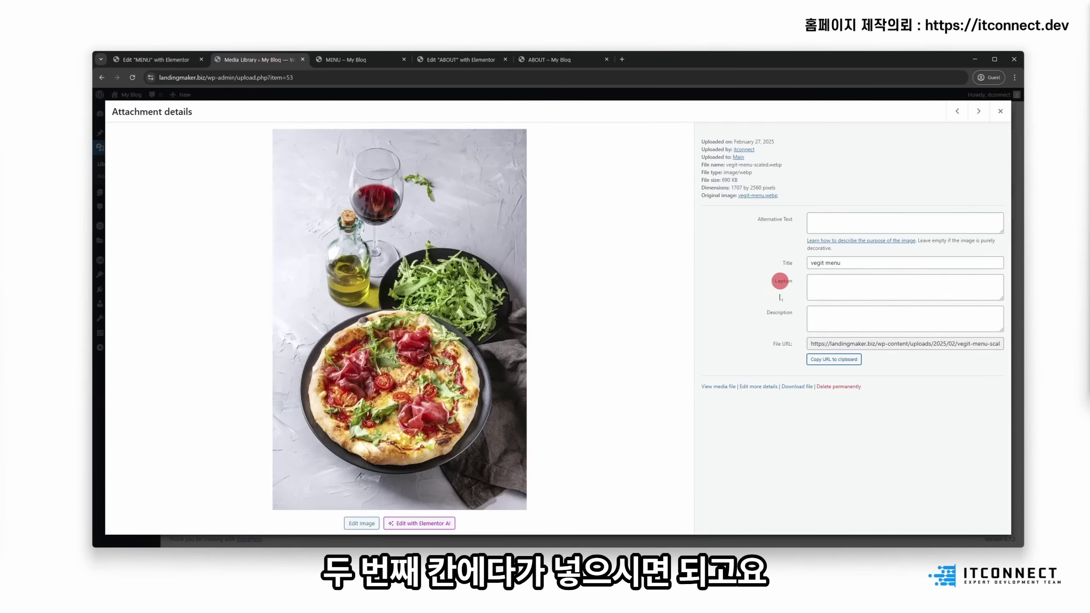
{"action": "left_click", "coordinate": [1001, 111]}
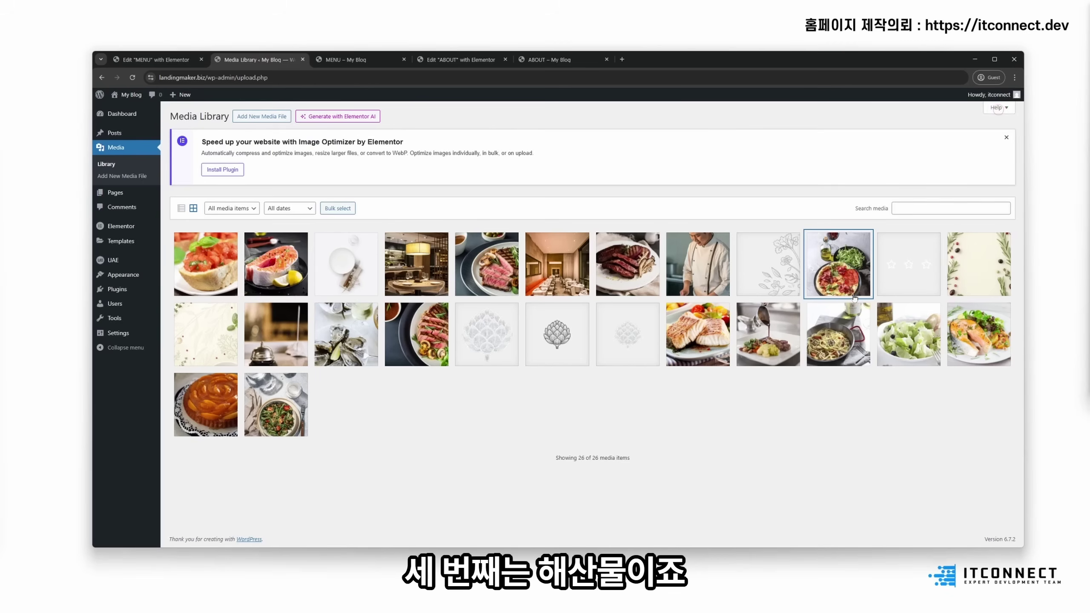
{"action": "left_click", "coordinate": [325, 342]}
{"action": "left_click", "coordinate": [841, 358]}
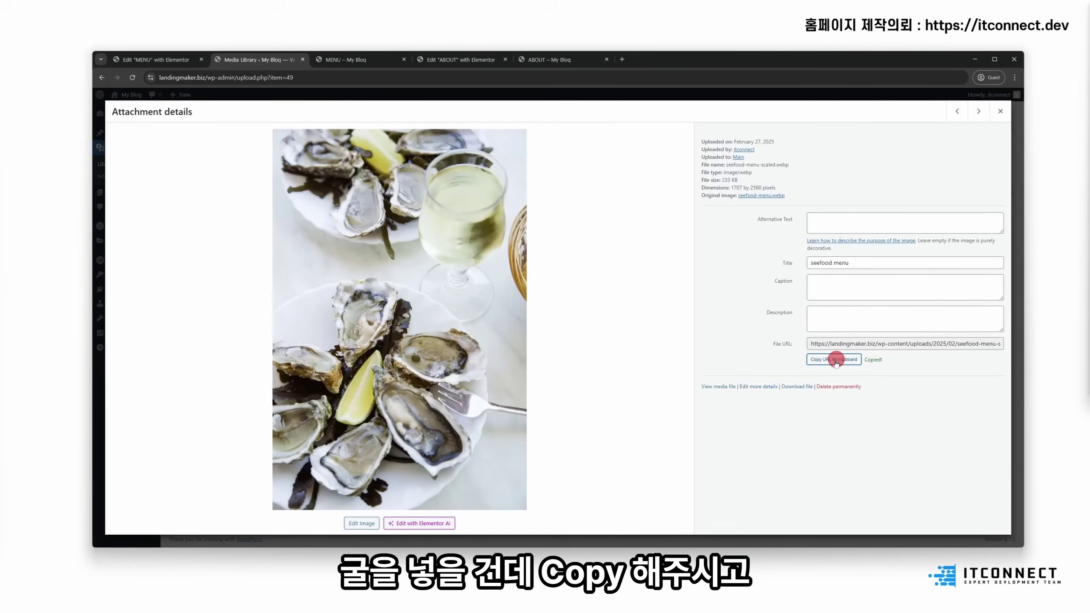
Step: In the HTML widget's code, replace the case '3' imageUrl with the copied seefood-menu-scaled.webp URL
{"action": "left_click", "coordinate": [157, 60]}
{"action": "left_click_drag", "start_coordinate": [212, 314], "coordinate": [190, 319]}
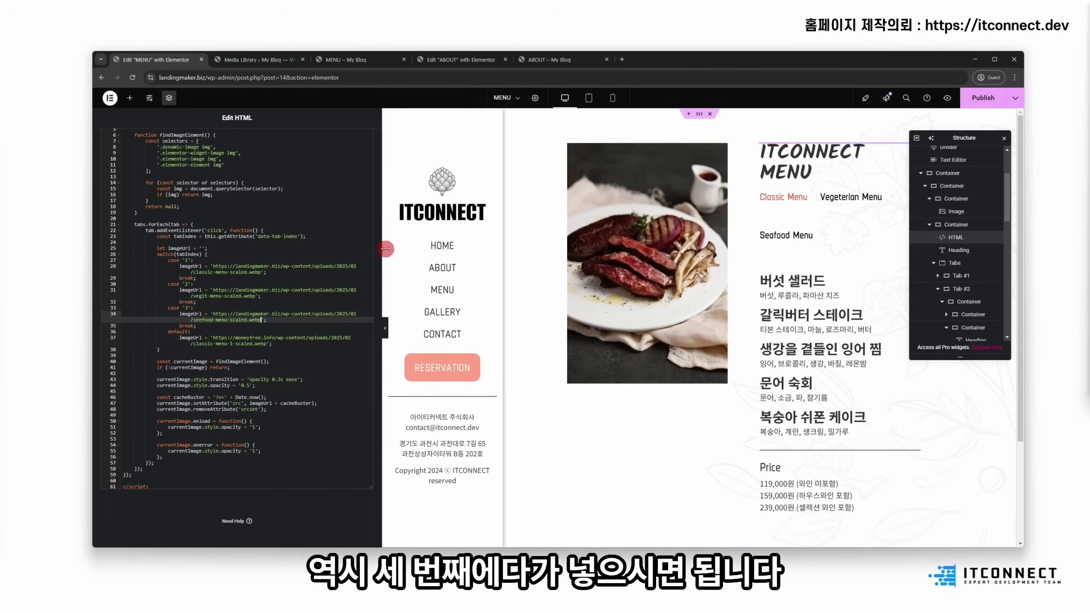
{"action": "key", "text": "ctrl+v"}
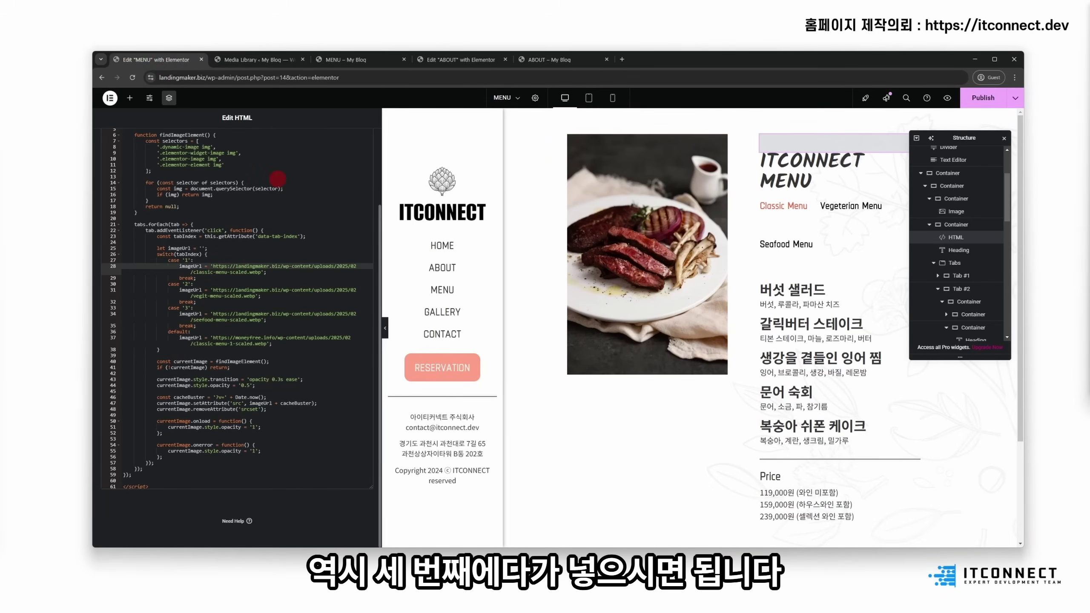
Step: Copy the case '1' classic-menu-scaled.webp URL over the default imageUrl and publish the page
{"action": "left_click_drag", "start_coordinate": [213, 266], "coordinate": [266, 272]}
{"action": "key", "text": "Down"}
{"action": "key", "text": "Down"}
{"action": "key", "text": "Down"}
{"action": "key", "text": "Down"}
{"action": "key", "text": "Down"}
{"action": "key", "text": "Down"}
{"action": "key", "text": "Down"}
{"action": "key", "text": "Down"}
{"action": "key", "text": "Down"}
{"action": "key", "text": "Down"}
{"action": "key", "text": "Down"}
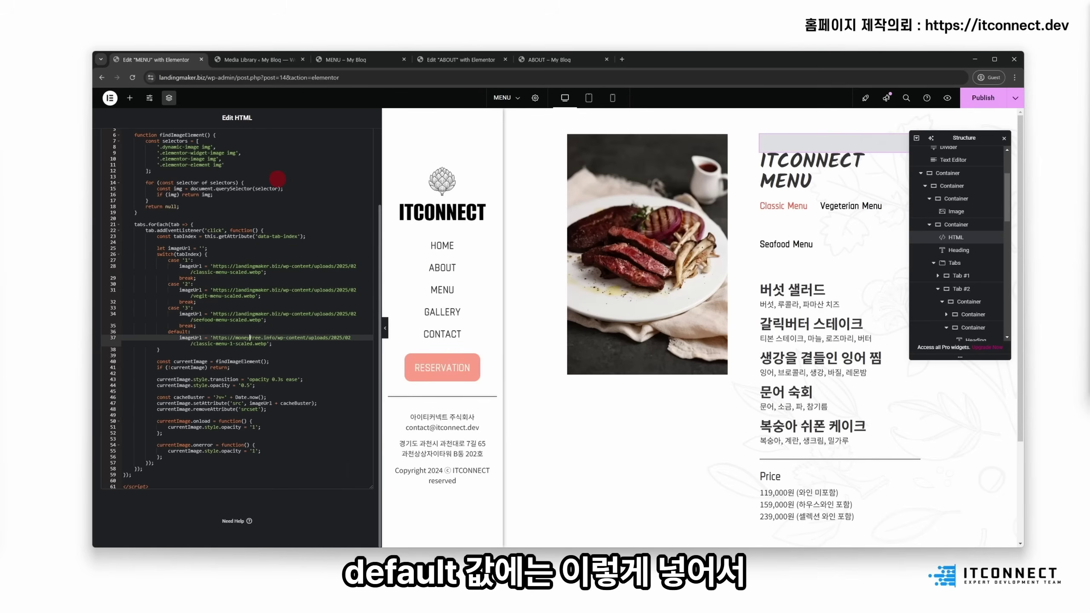
{"action": "key", "text": "shift+End"}
{"action": "key", "text": "shift+End"}
{"action": "key", "text": "shift+Left"}
{"action": "key", "text": "shift+Left"}
{"action": "key", "text": "ctrl+v"}
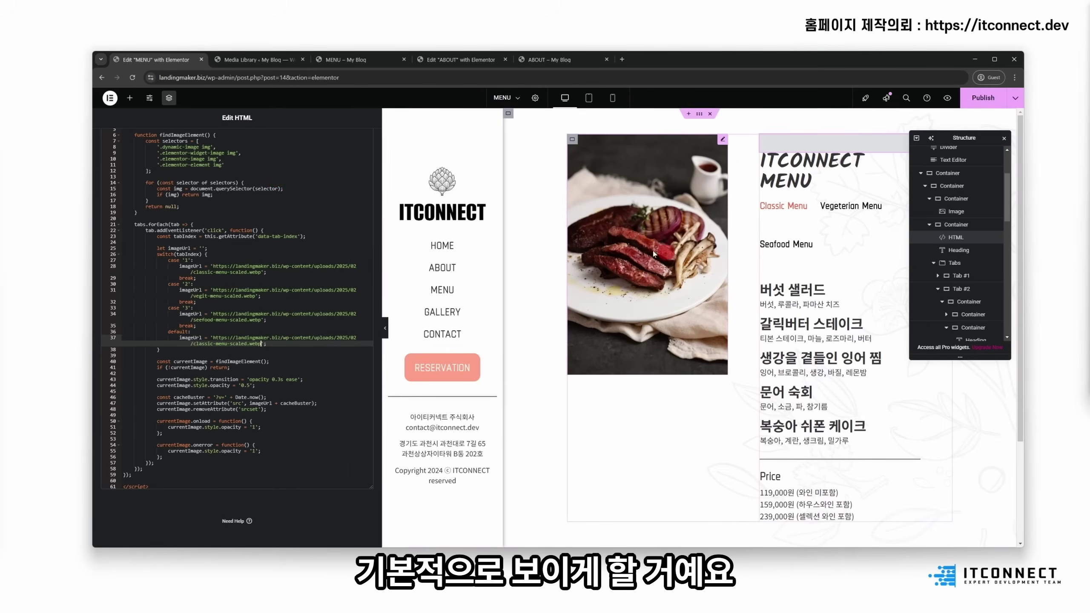
{"action": "left_click", "coordinate": [987, 99]}
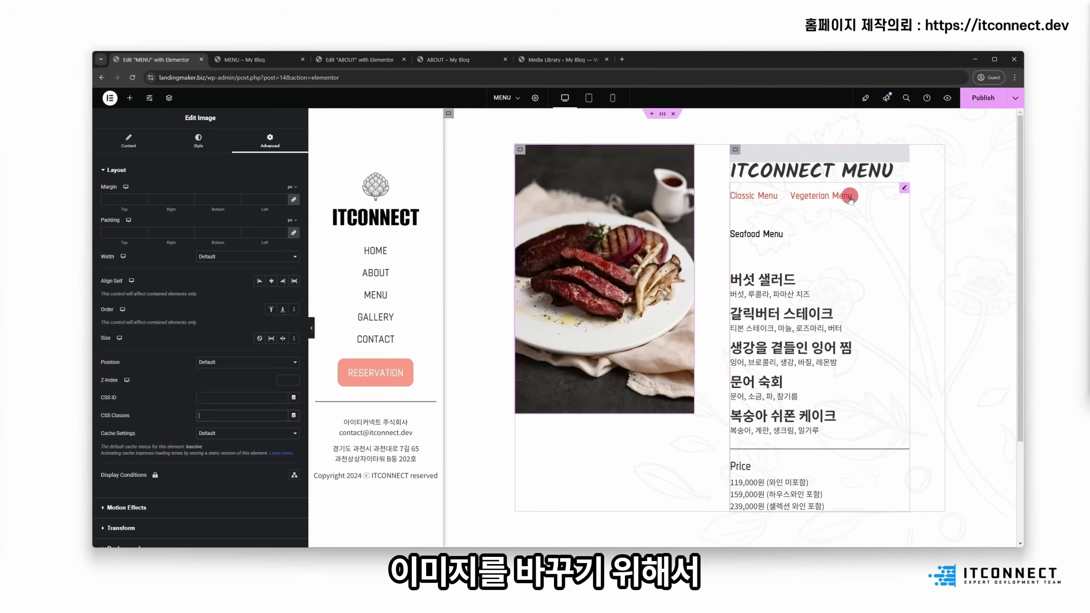
Step: Give the steak image widget the CSS class change_image in its advanced settings
{"action": "left_click", "coordinate": [558, 229]}
{"action": "left_click", "coordinate": [277, 137]}
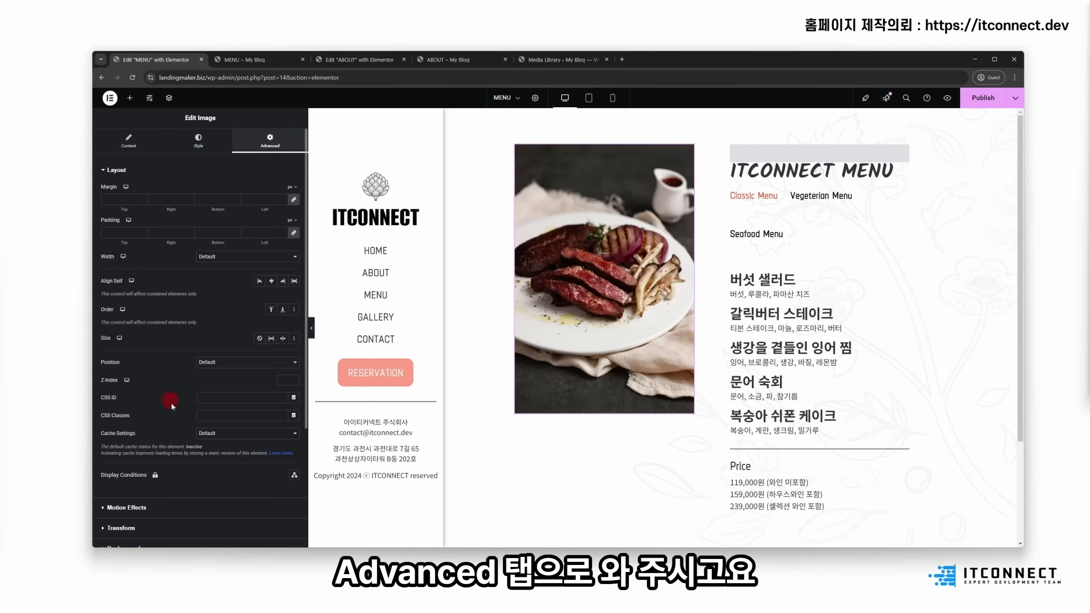
{"action": "left_click", "coordinate": [256, 414]}
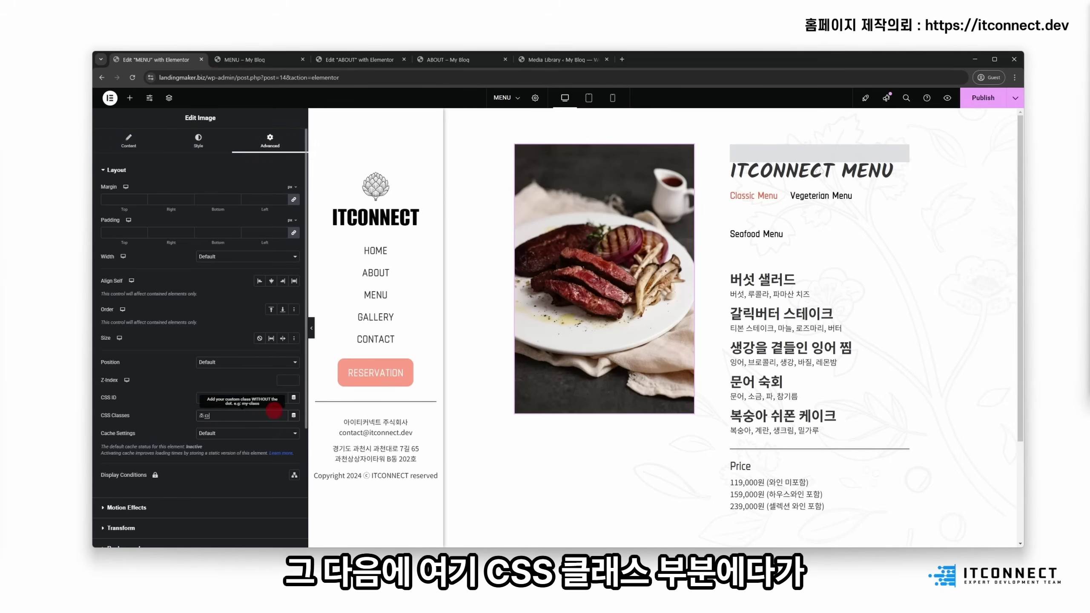
{"action": "type", "text": "change_image"}
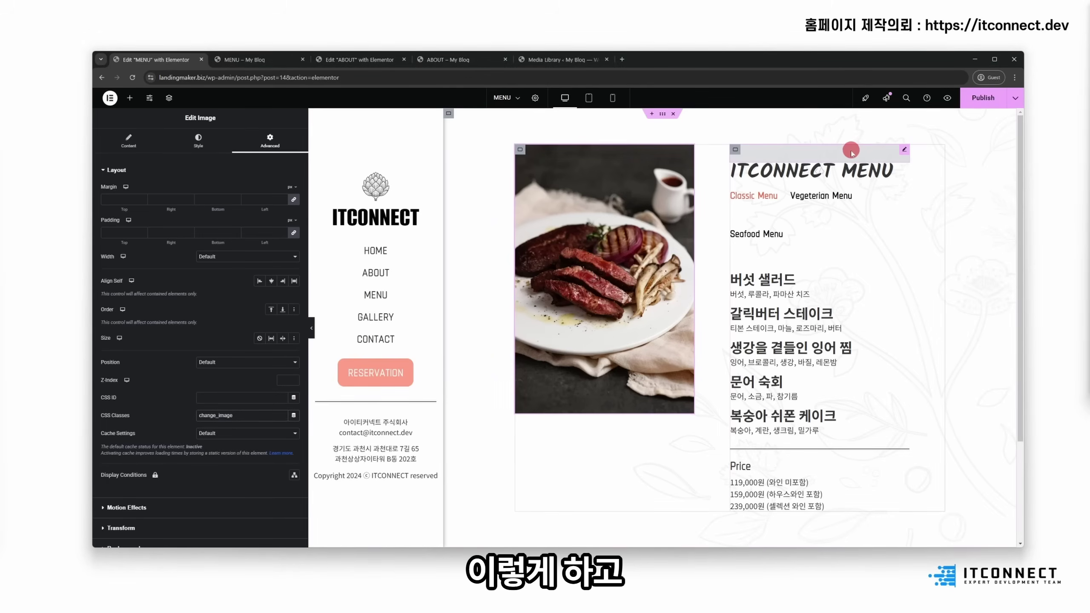
Step: Paste the tab image-switching script into the HTML widget above the ITCONNECT MENU heading and remove the duplicate opening script tag
{"action": "left_click", "coordinate": [791, 154]}
{"action": "left_click", "coordinate": [161, 209]}
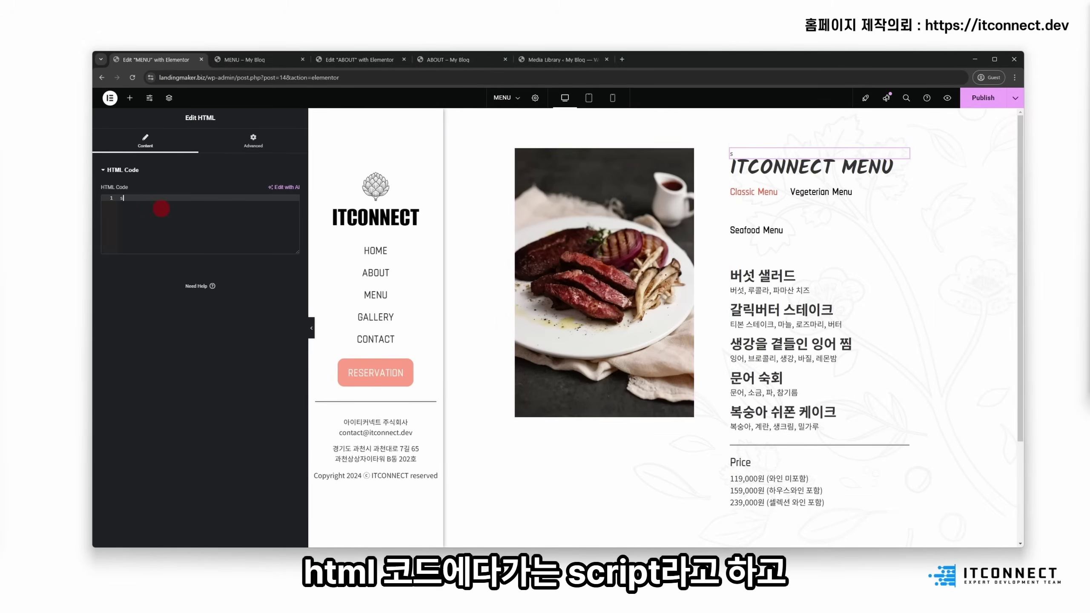
{"action": "type", "text": "<script>"}
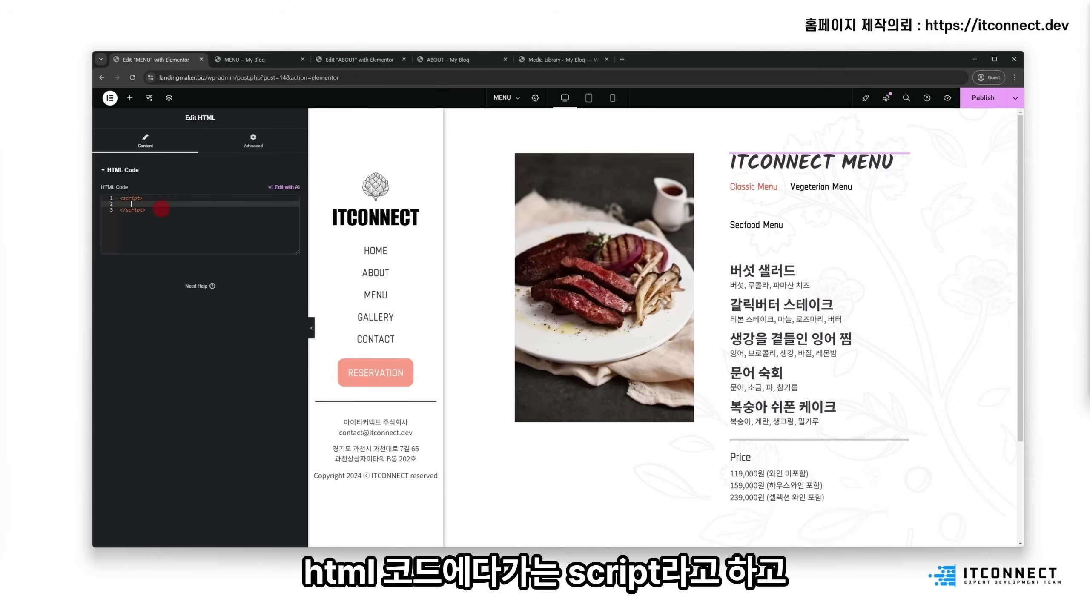
{"action": "key", "text": "ctrl+v"}
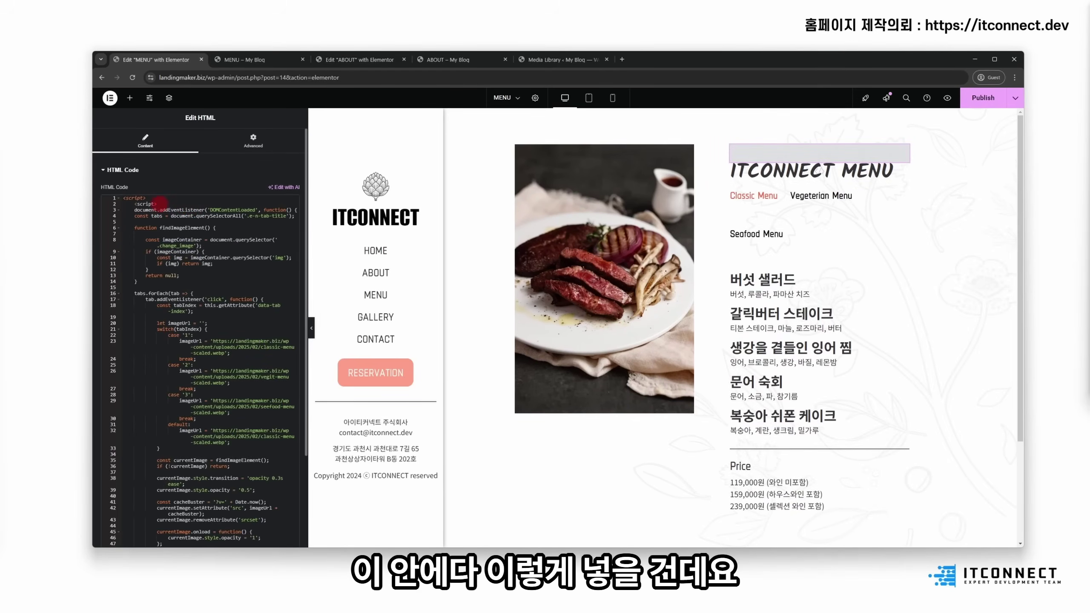
{"action": "left_click_drag", "start_coordinate": [133, 205], "coordinate": [110, 188]}
{"action": "key", "text": "BackSpace"}
{"action": "scroll", "coordinate": [150, 339], "scroll_direction": "down", "scroll_amount": 3}
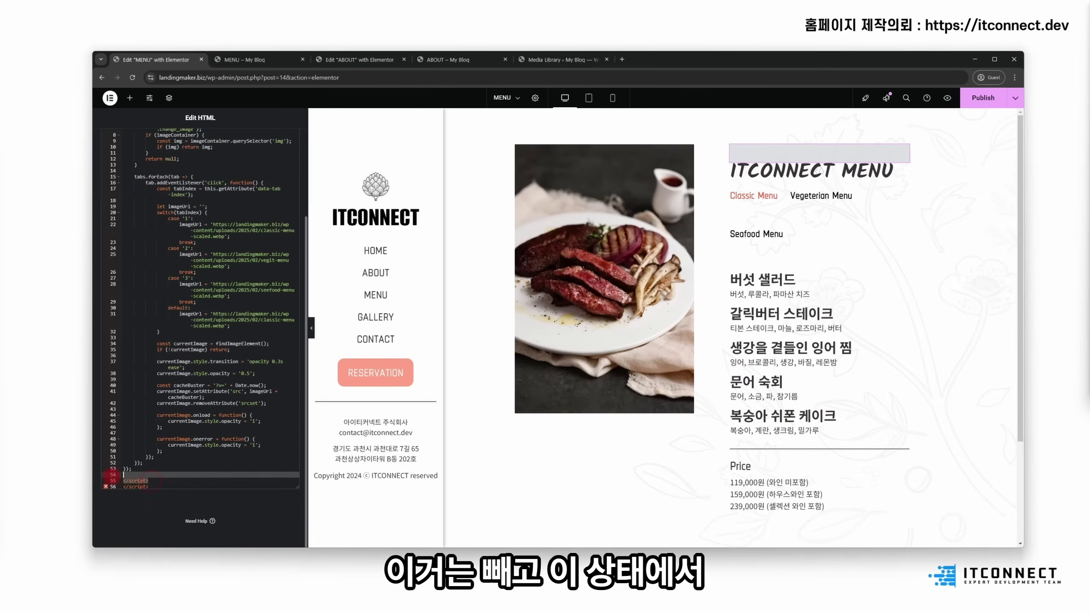
{"action": "scroll", "coordinate": [240, 408], "scroll_direction": "up", "scroll_amount": 5}
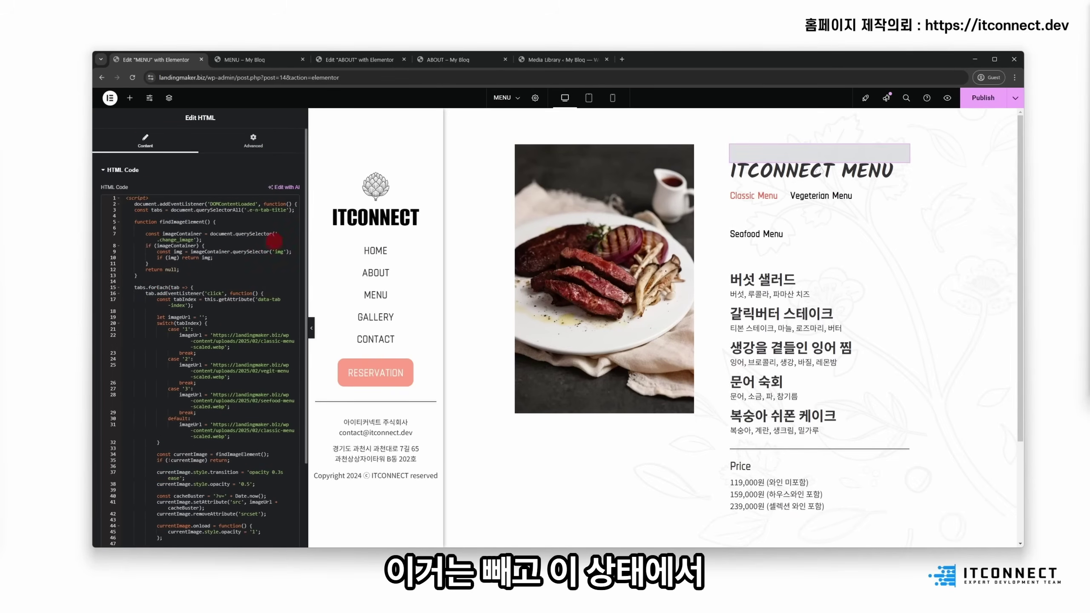
Step: Widen the editing panel and review the imageUrl paths of cases '1', '2' and '3' in the script
{"action": "left_click_drag", "start_coordinate": [303, 221], "coordinate": [490, 230]}
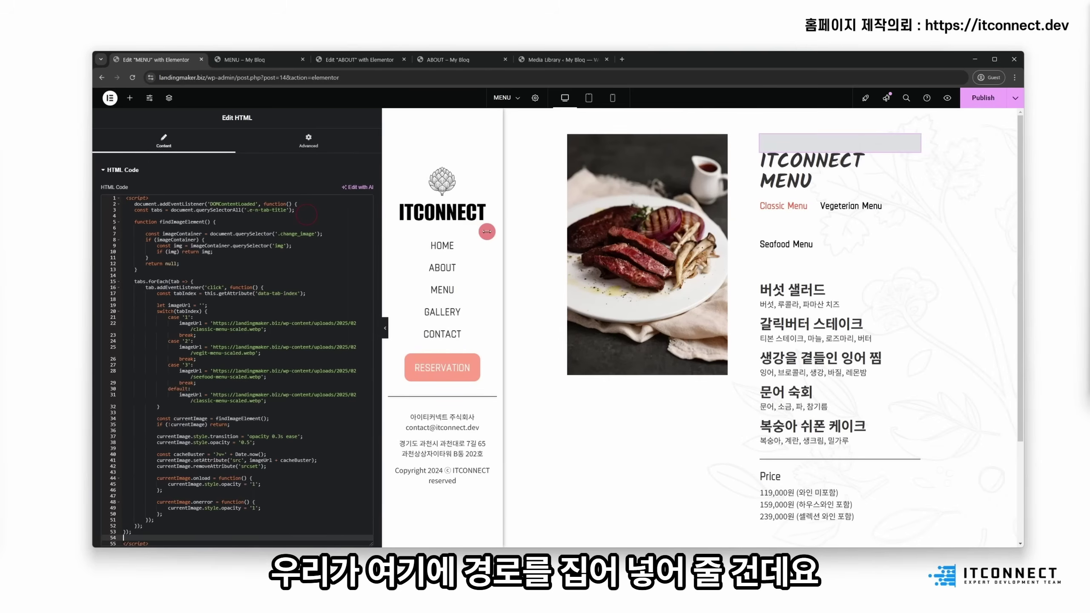
{"action": "left_click", "coordinate": [208, 324]}
{"action": "left_click_drag", "start_coordinate": [207, 347], "coordinate": [248, 353]}
{"action": "left_click", "coordinate": [339, 372]}
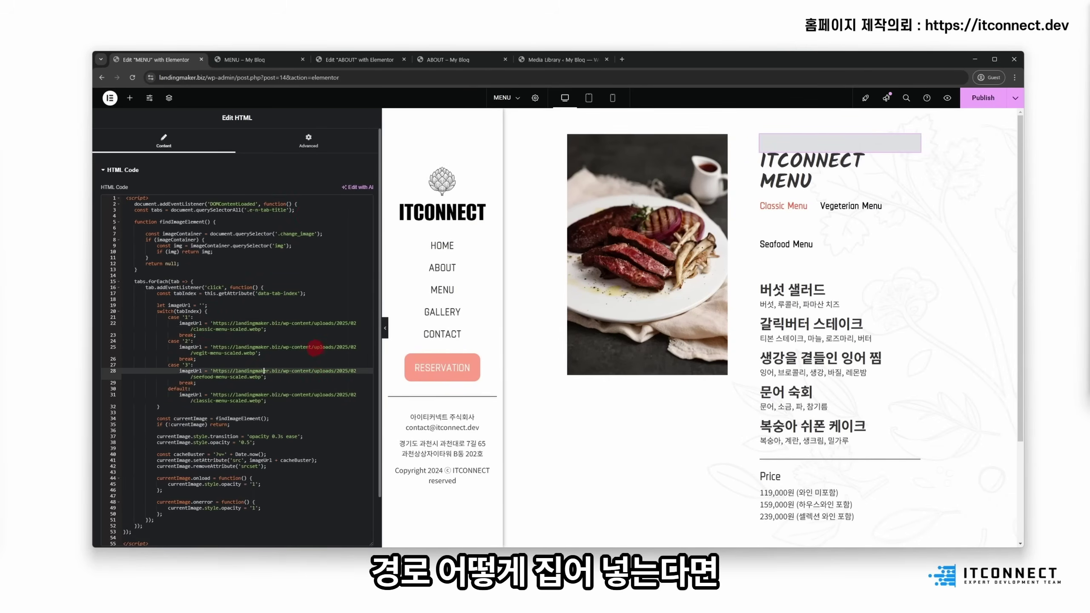
Step: In the Media Library, close the seefood menu image's details, open the classic menu steak image and copy its file URL
{"action": "left_click", "coordinate": [573, 62]}
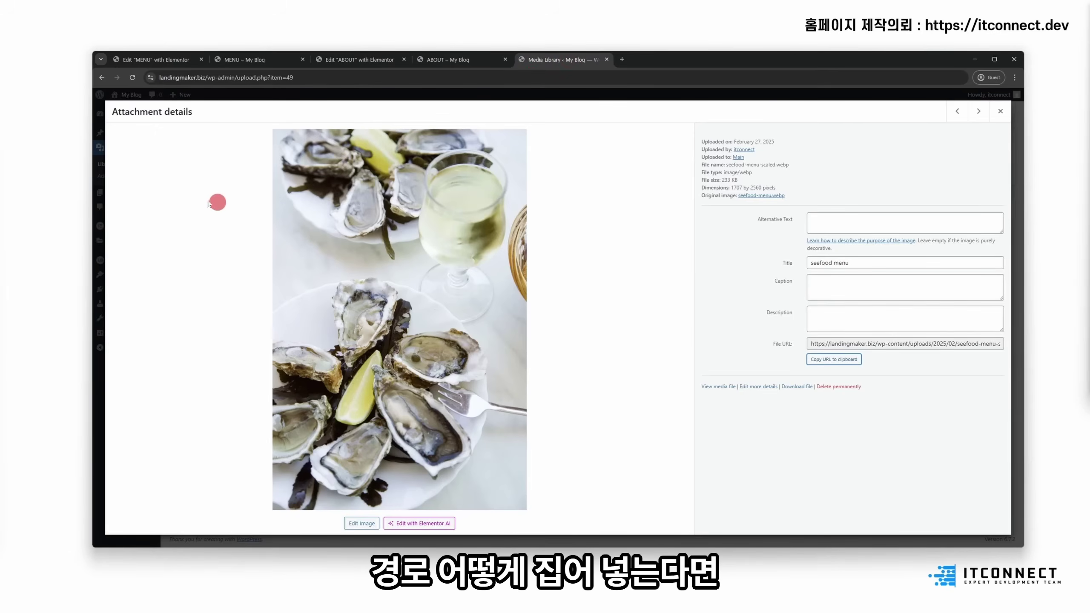
{"action": "left_click", "coordinate": [1012, 107]}
{"action": "left_click", "coordinate": [109, 163]}
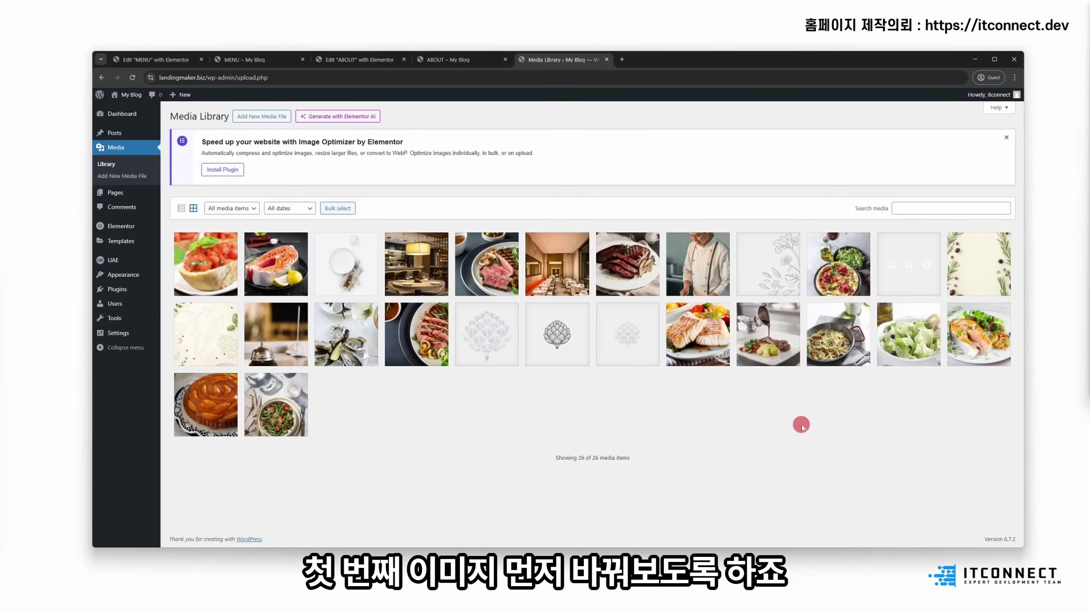
{"action": "left_click", "coordinate": [640, 253]}
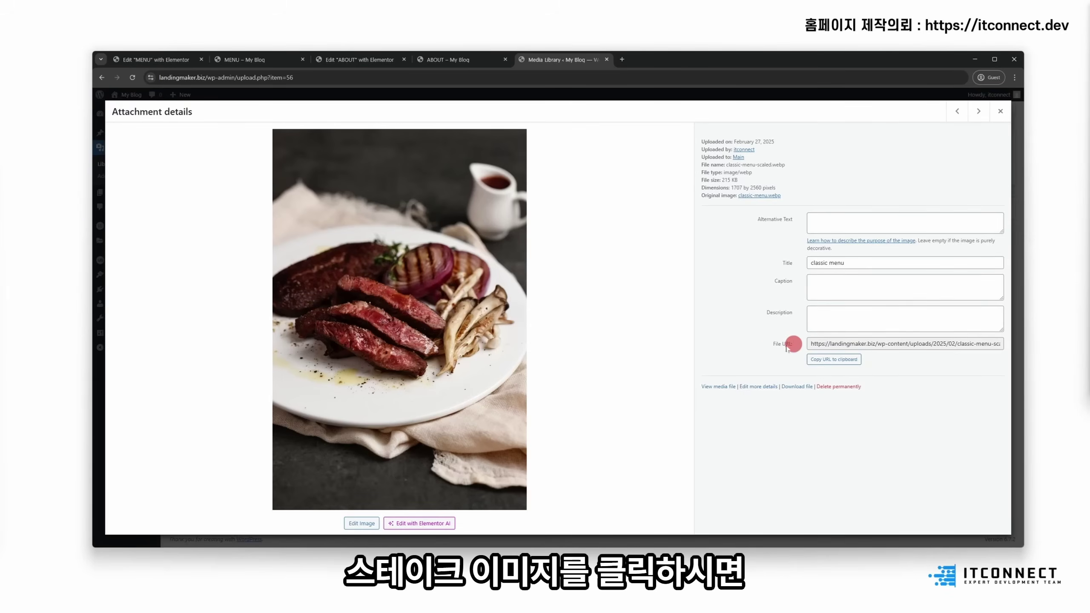
{"action": "left_click_drag", "start_coordinate": [764, 347], "coordinate": [854, 344]}
{"action": "key", "text": "ctrl+c"}
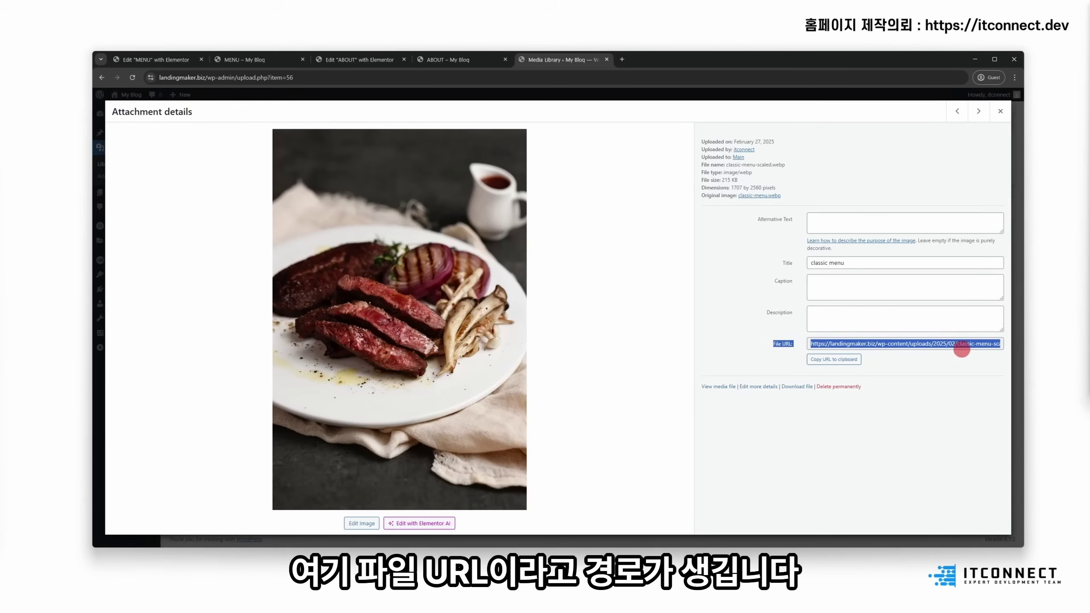
{"action": "left_click", "coordinate": [830, 360]}
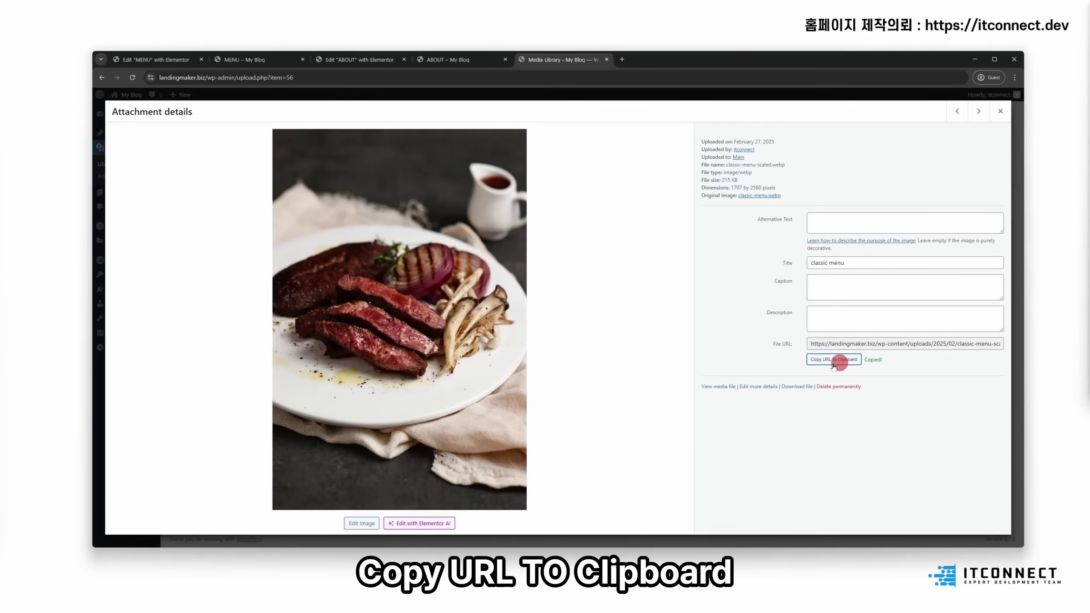
Step: In the HTML widget's code, replace the case '1' and default imageUrl values with the copied classic-menu-scaled.webp URL
{"action": "left_click", "coordinate": [151, 60]}
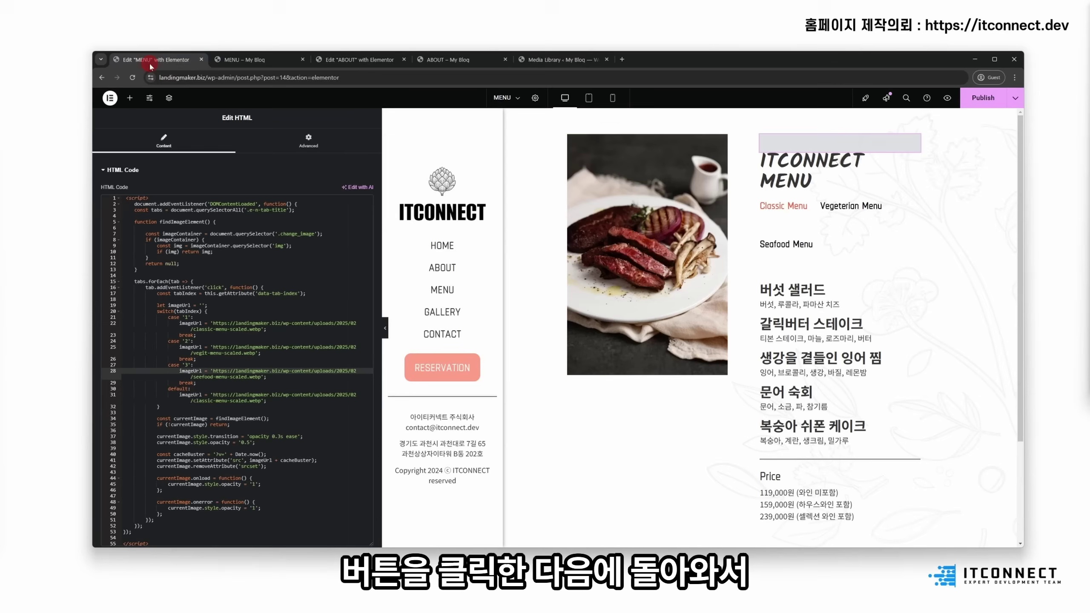
{"action": "left_click", "coordinate": [213, 323]}
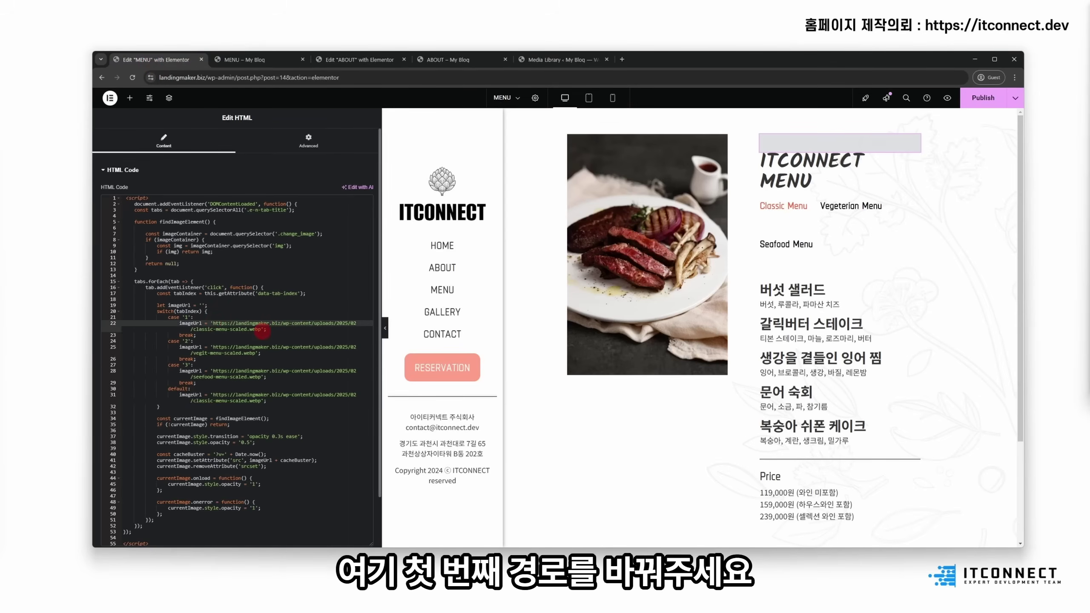
{"action": "left_click", "coordinate": [260, 329], "text": "shift"}
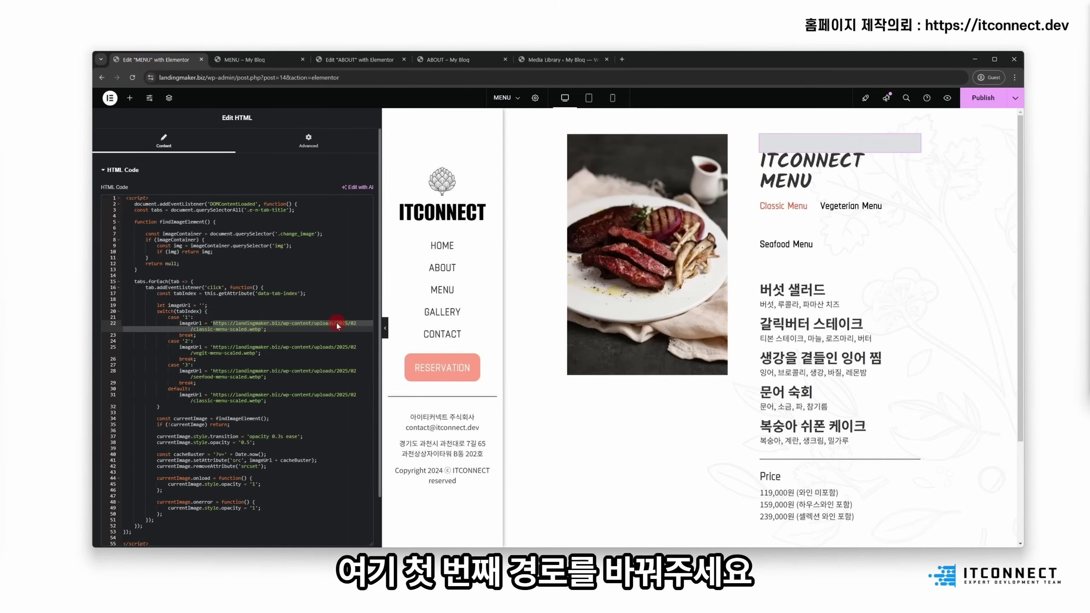
{"action": "key", "text": "ctrl+v"}
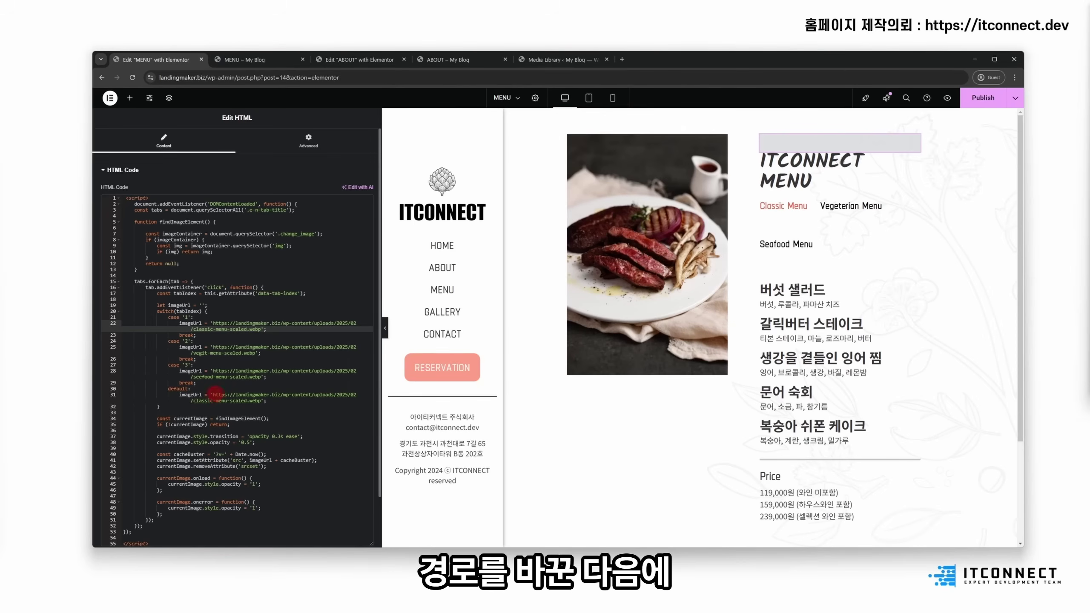
{"action": "left_click", "coordinate": [213, 394]}
{"action": "key", "text": "ctrl+v"}
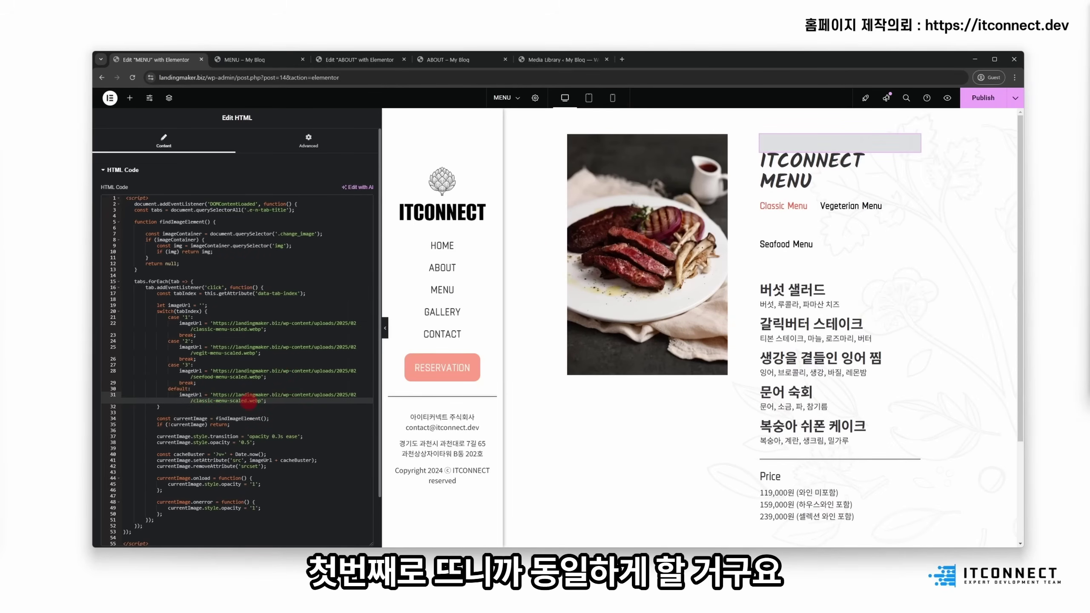
Step: Close the classic menu image's details in the Media Library, open the vegit menu pizza image and copy its file URL
{"action": "left_click", "coordinate": [562, 59]}
{"action": "left_click", "coordinate": [999, 114]}
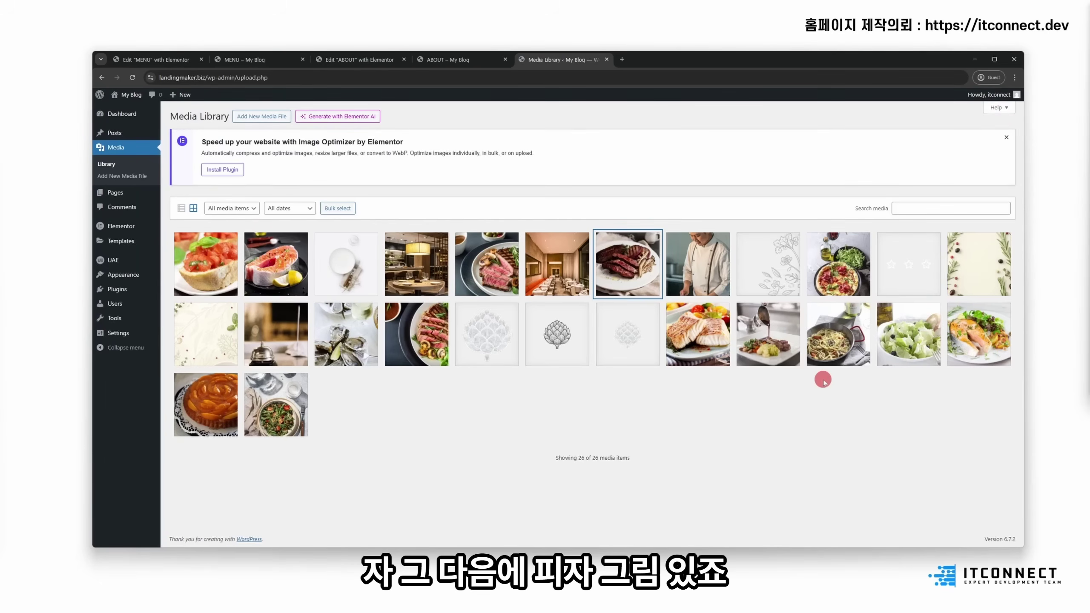
{"action": "left_click", "coordinate": [824, 281]}
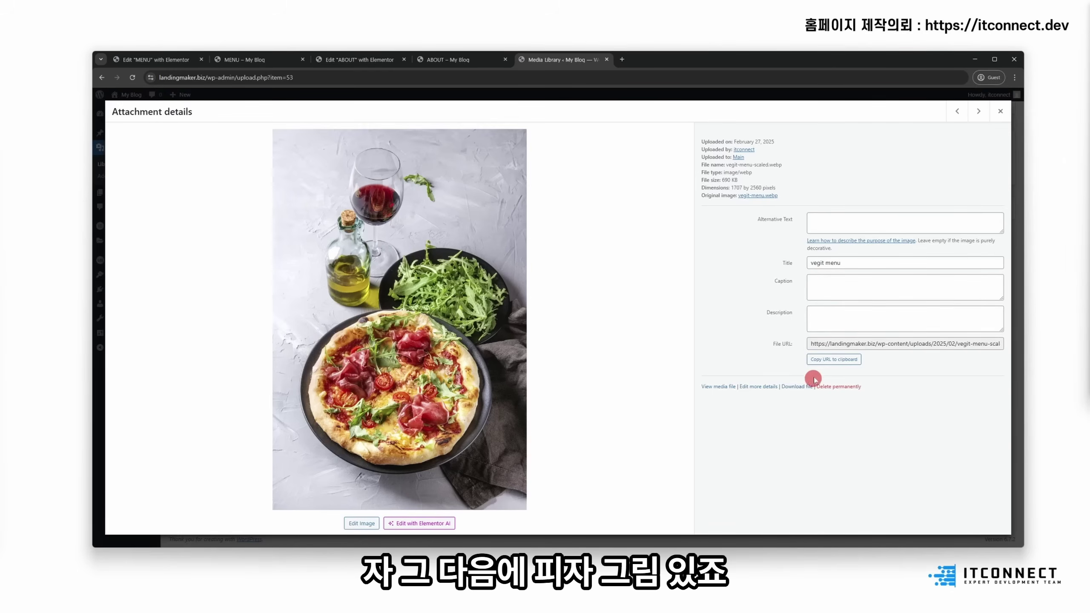
{"action": "left_click", "coordinate": [820, 360]}
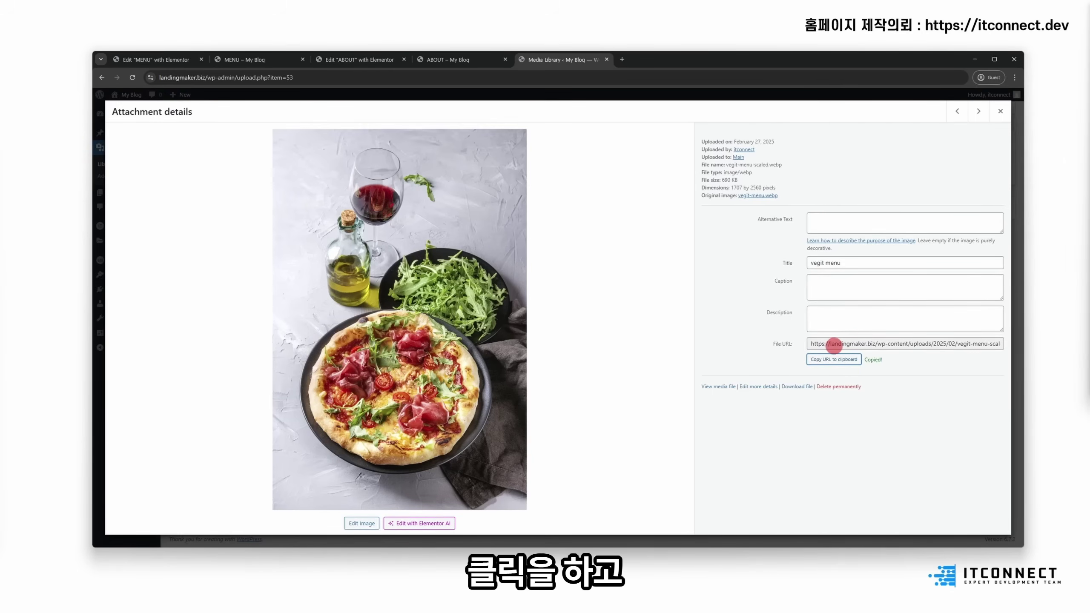
{"action": "left_click", "coordinate": [835, 344]}
{"action": "key", "text": "ctrl+a"}
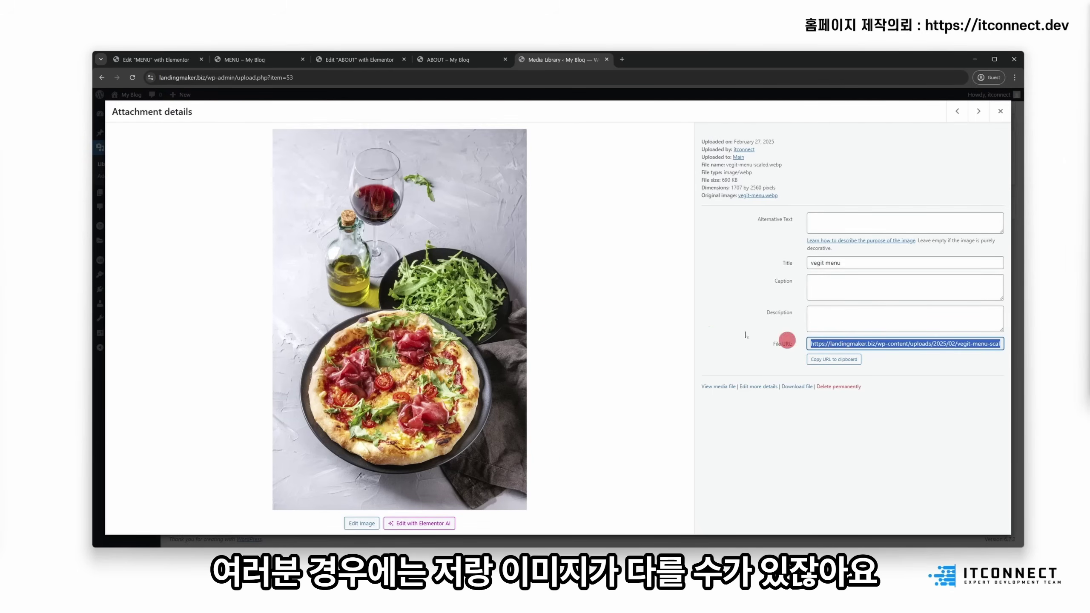
Step: Return to the HTML widget's code and place the cursor at the end of the case '2' vegit-menu-scaled.webp URL
{"action": "left_click", "coordinate": [155, 60]}
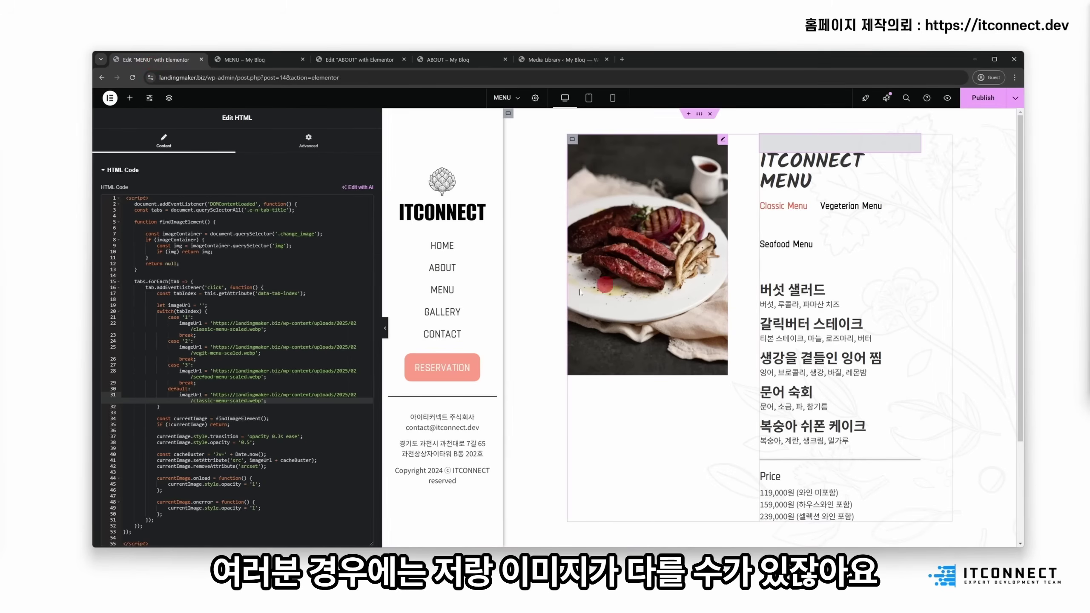
{"action": "left_click", "coordinate": [214, 347]}
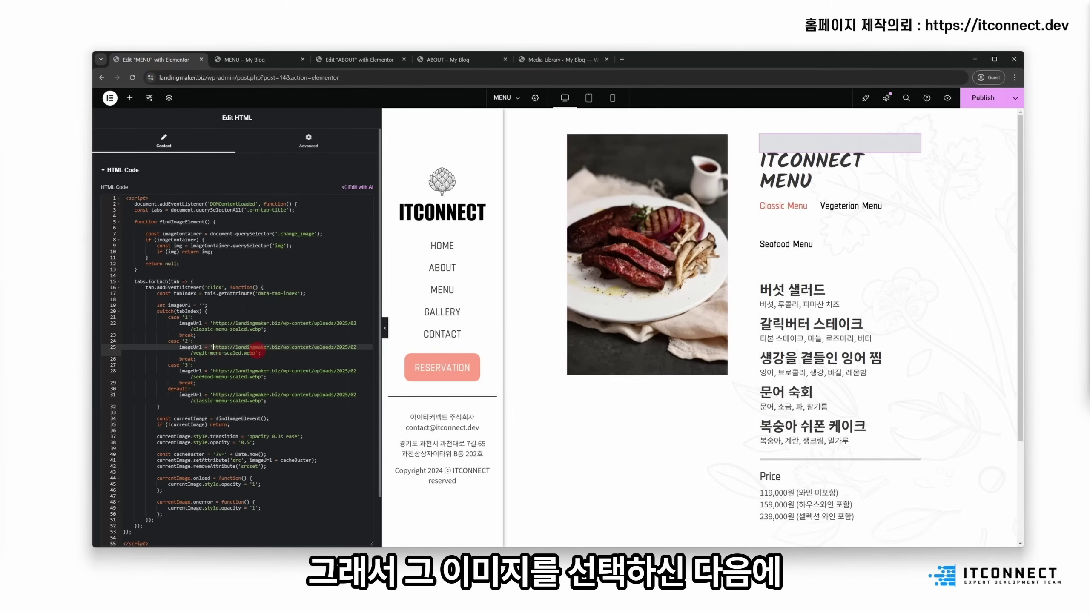
{"action": "left_click", "coordinate": [255, 353]}
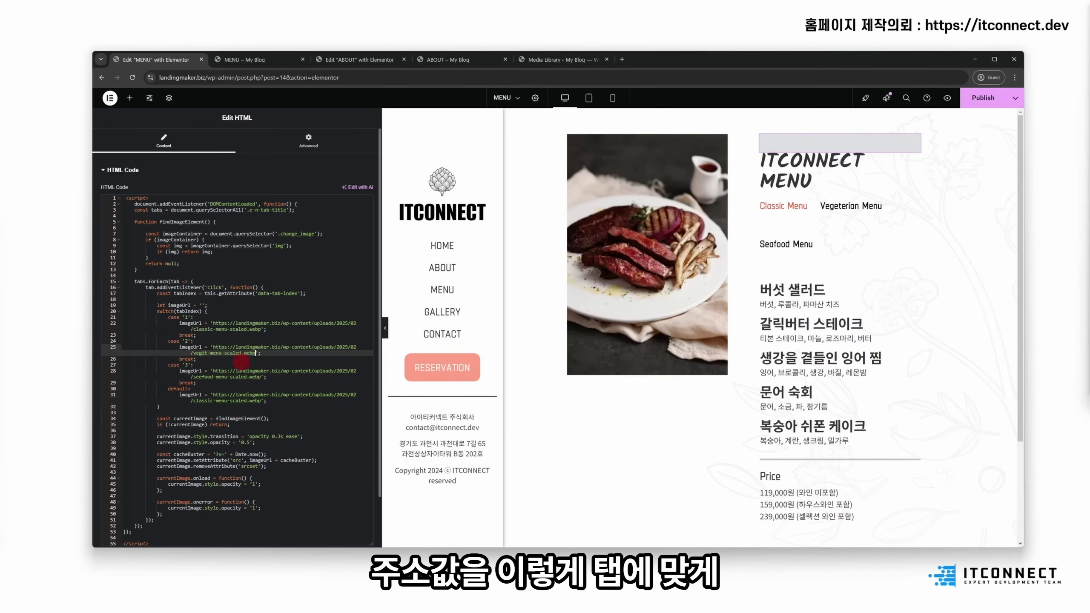
Step: Close the vegit menu image's details in the Media Library, then open the seefood menu oyster image and copy its URL
{"action": "left_click", "coordinate": [531, 61]}
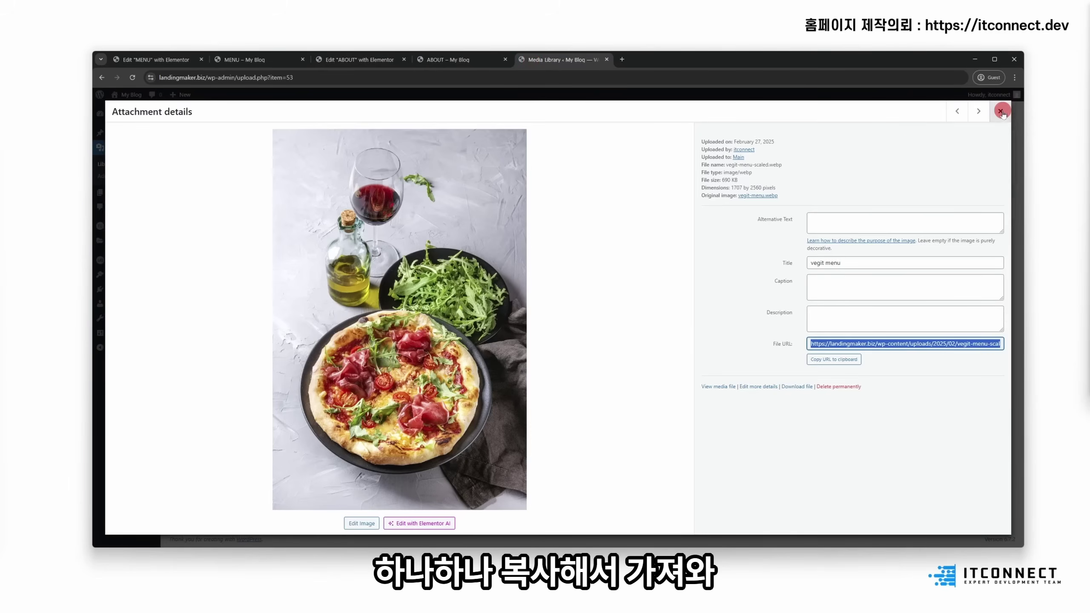
{"action": "left_click", "coordinate": [1001, 112]}
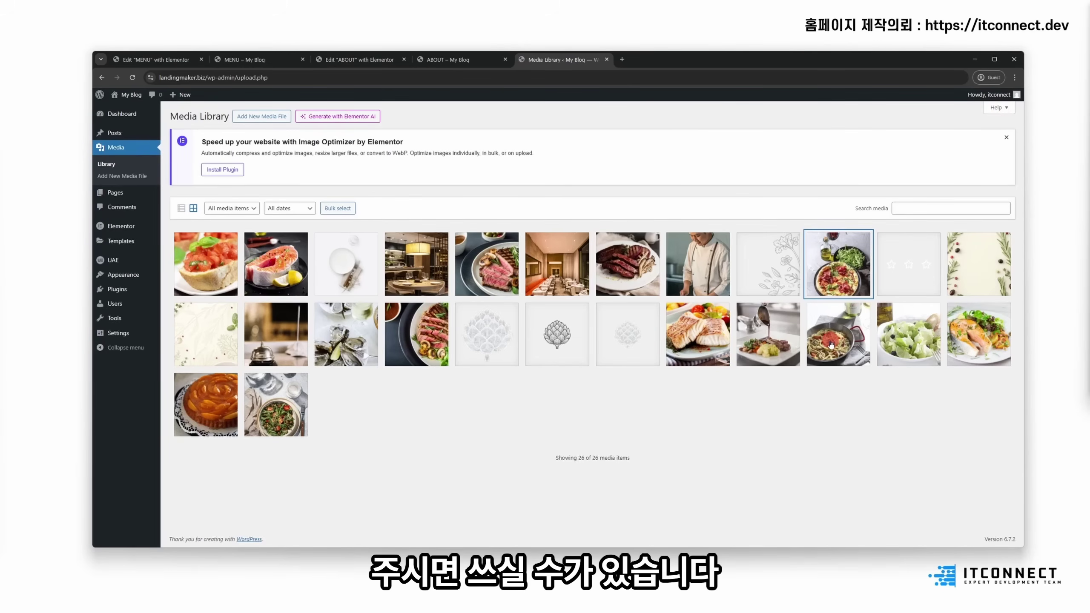
{"action": "left_click", "coordinate": [369, 357]}
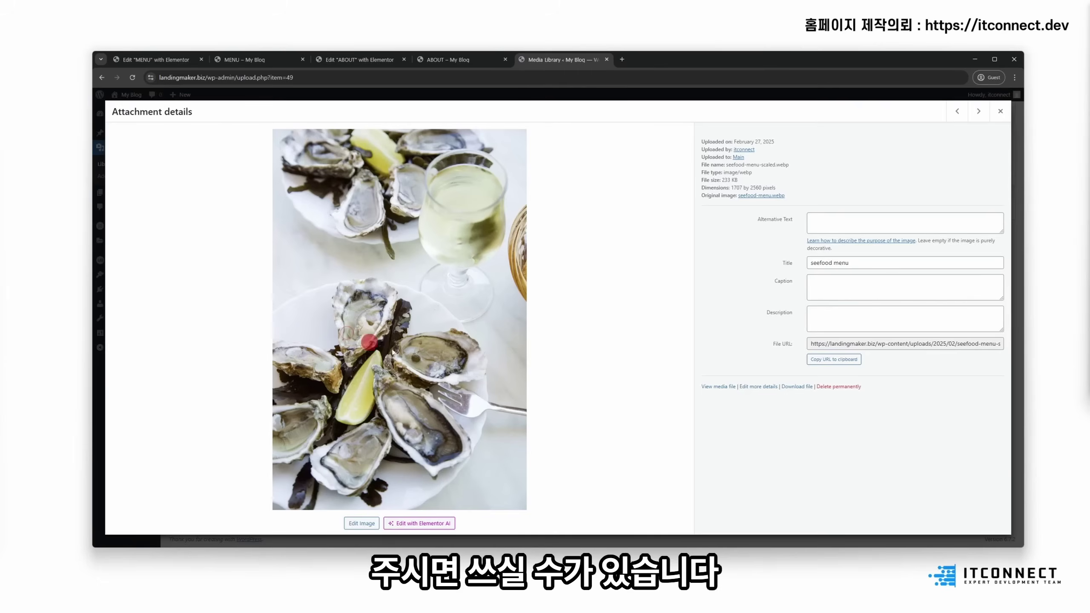
{"action": "left_click", "coordinate": [848, 361]}
Step: Paste the copied seefood-menu-scaled.webp URL over the case '3' imageUrl in the HTML code and publish the page
{"action": "left_click", "coordinate": [115, 60]}
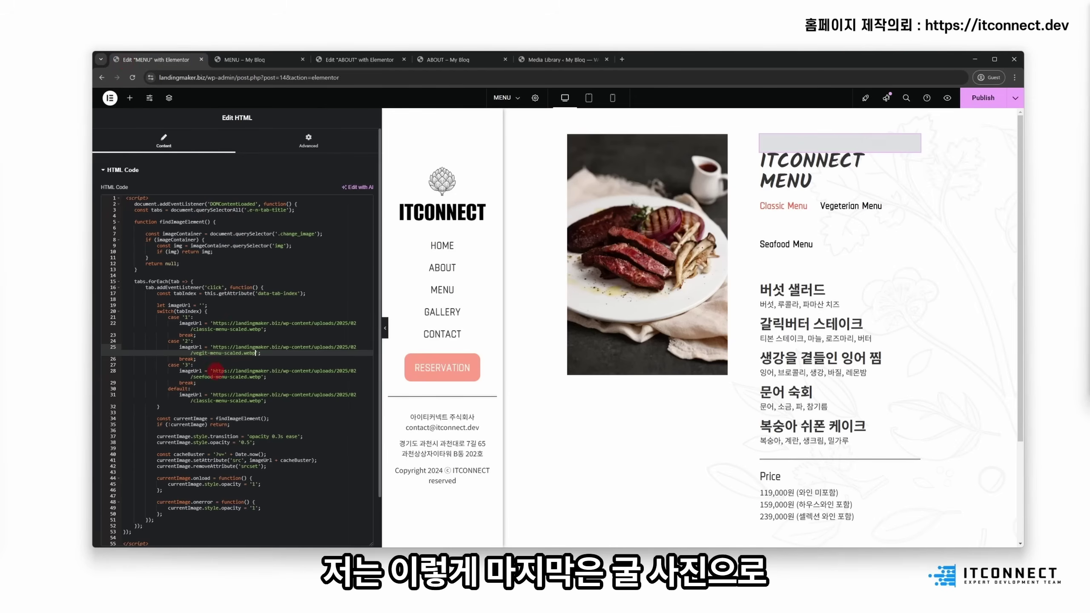
{"action": "left_click", "coordinate": [213, 371]}
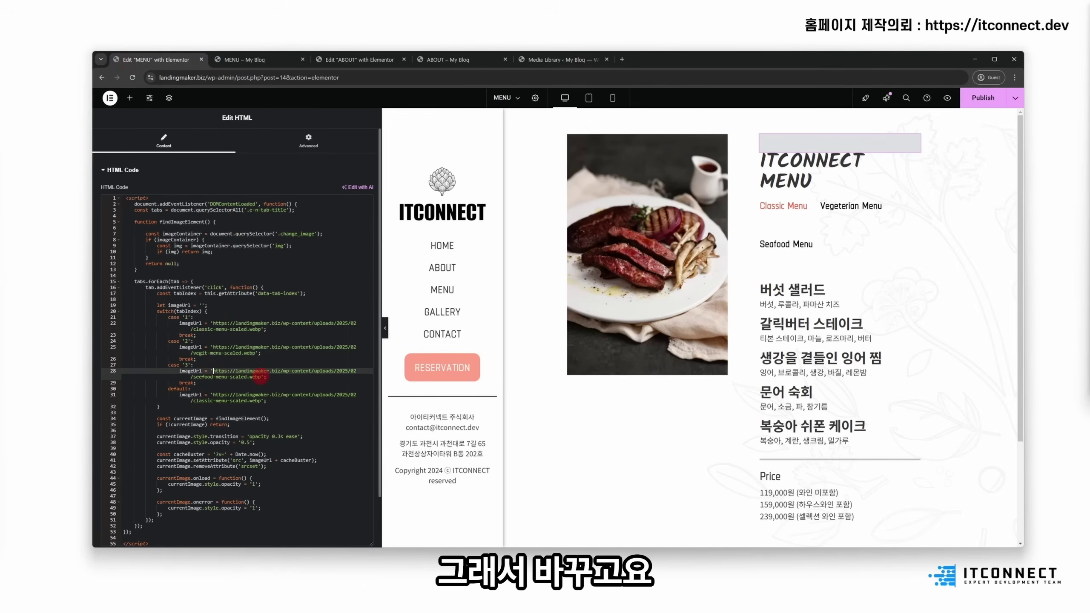
{"action": "left_click", "coordinate": [261, 376], "text": "shift"}
{"action": "key", "text": "ctrl+v"}
{"action": "key", "text": "ctrl+s"}
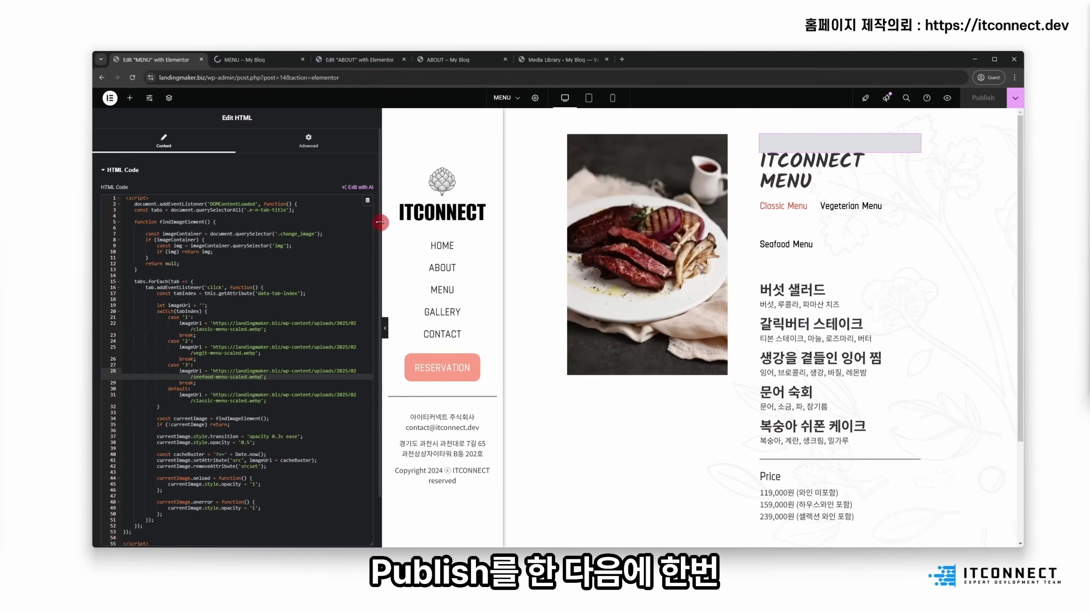
{"action": "left_click_drag", "start_coordinate": [381, 222], "coordinate": [231, 225]}
Step: In the MENU page preview, switch repeatedly between the Classic, Vegeterian and Seafood Menu tabs to check the image change
{"action": "left_click", "coordinate": [256, 59]}
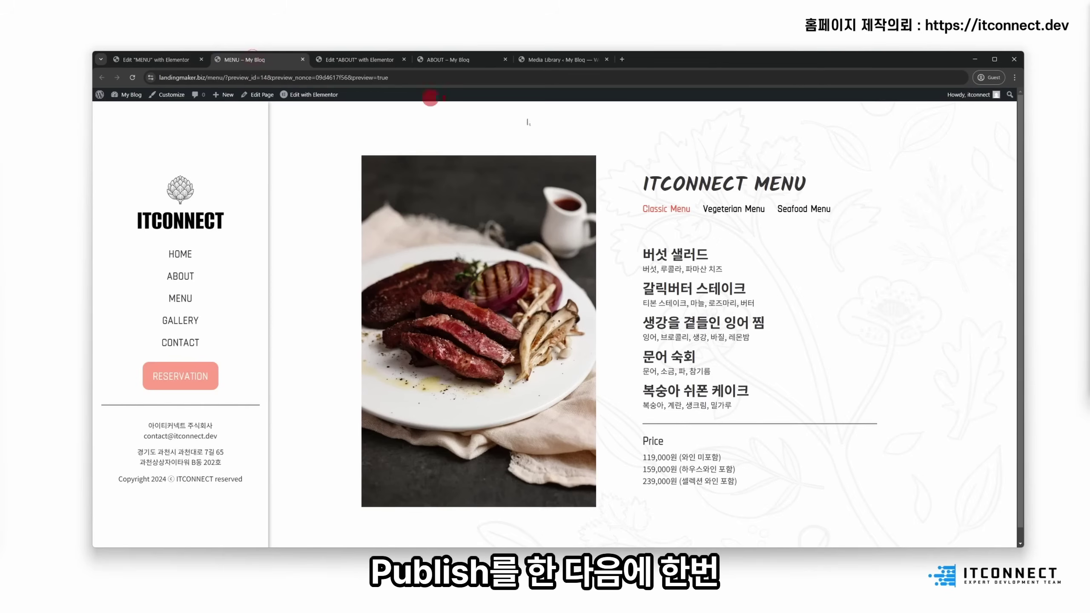
{"action": "left_click", "coordinate": [719, 210]}
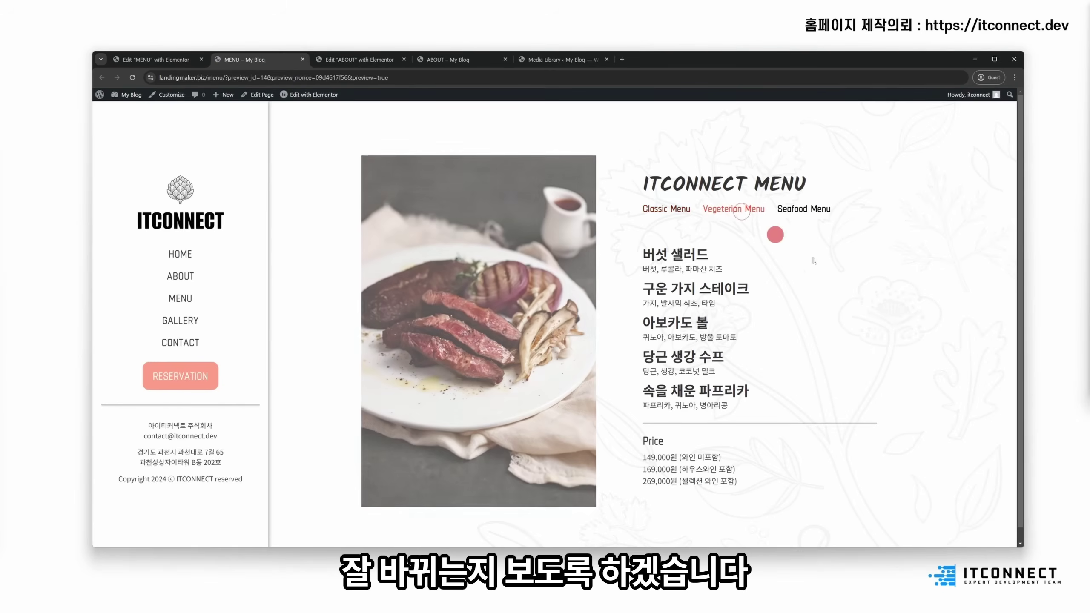
{"action": "left_click", "coordinate": [814, 219]}
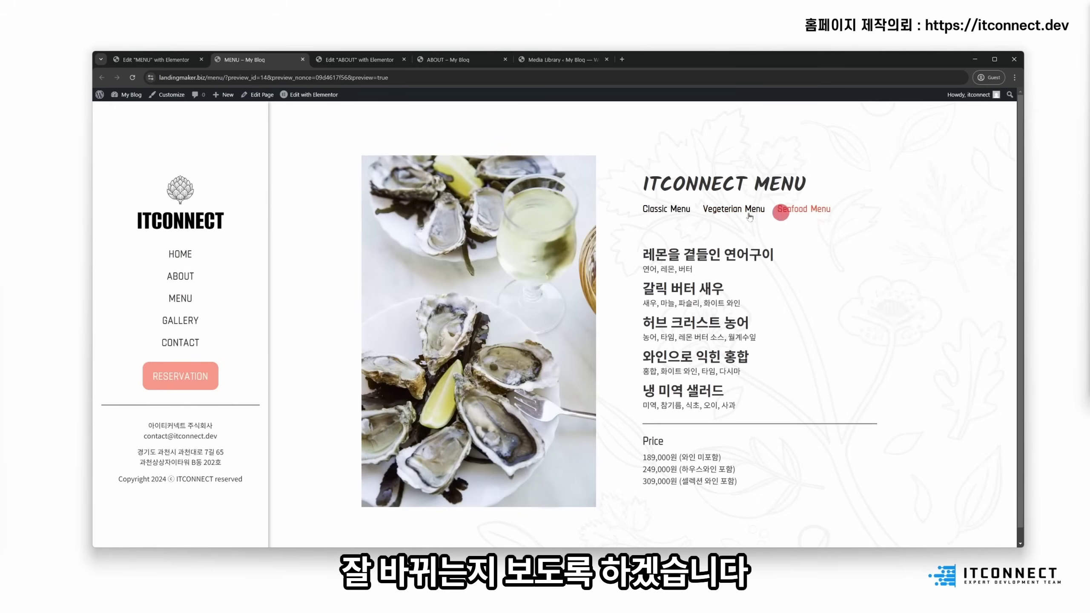
{"action": "left_click", "coordinate": [656, 210]}
{"action": "left_click", "coordinate": [719, 213]}
{"action": "left_click", "coordinate": [780, 210]}
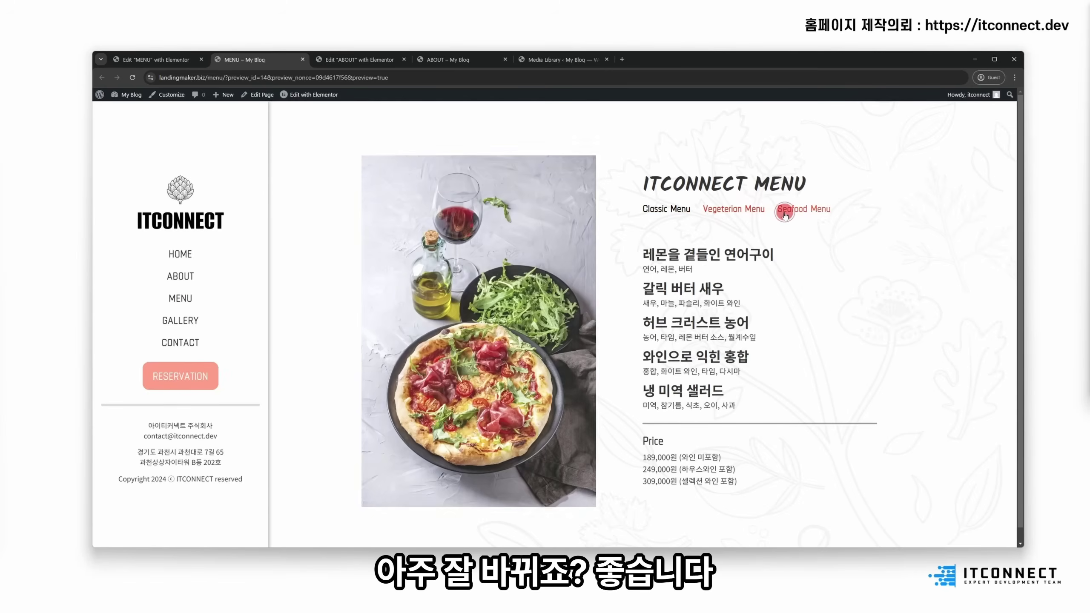
{"action": "left_click", "coordinate": [708, 209]}
{"action": "left_click", "coordinate": [670, 209]}
{"action": "left_click", "coordinate": [730, 210]}
{"action": "left_click", "coordinate": [778, 209]}
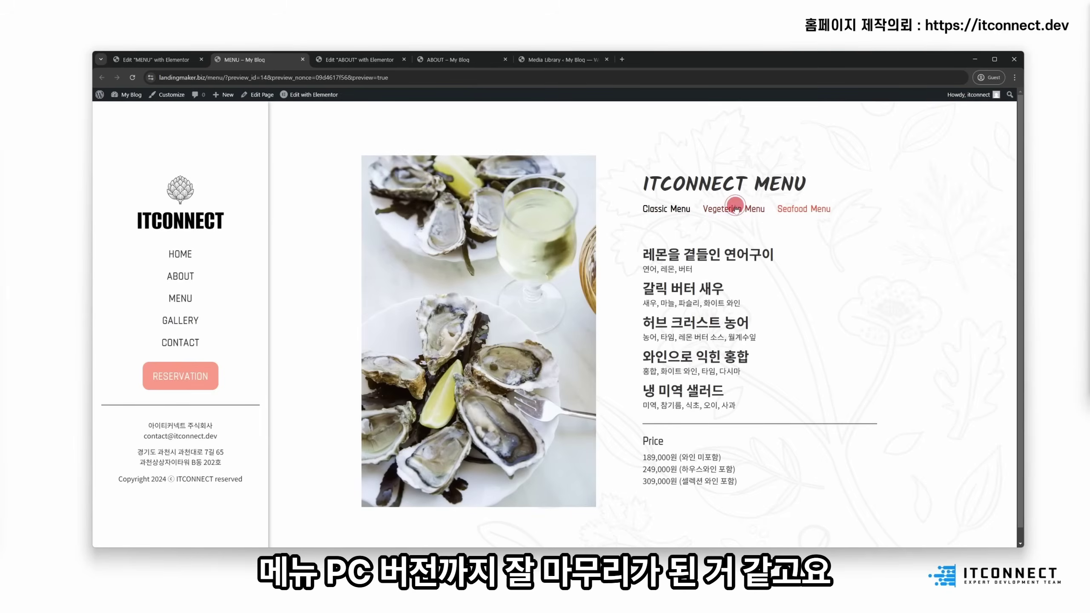
Step: Check the image change once more across the previewed menu tabs, finishing on Classic Menu
{"action": "left_click", "coordinate": [676, 209]}
{"action": "left_click", "coordinate": [730, 209]}
{"action": "left_click", "coordinate": [652, 209]}
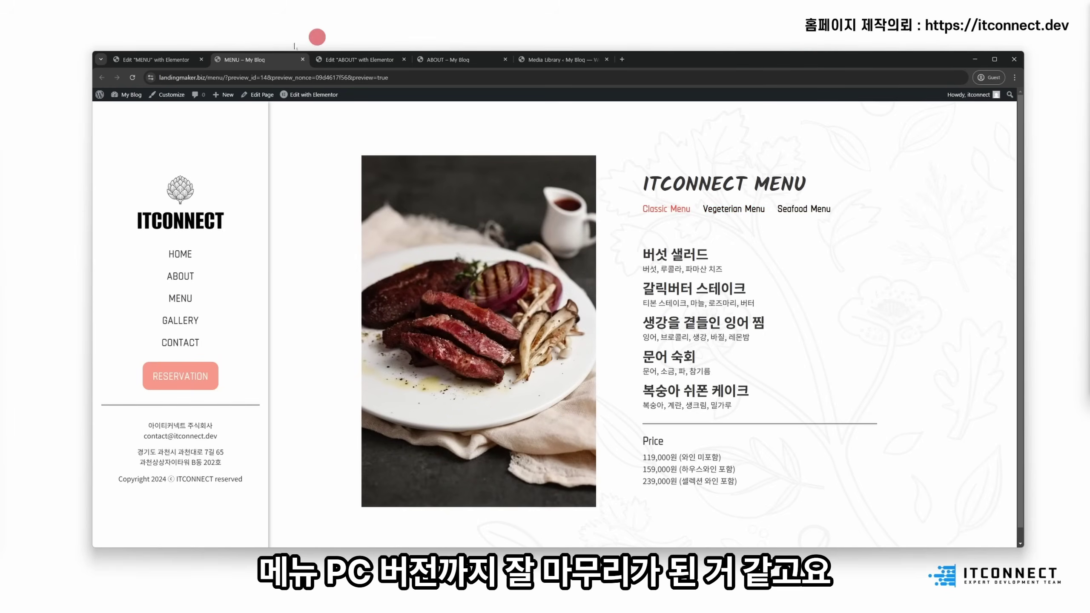
Step: Return to the MENU page editor, switch it to tablet view and examine the layout of the image and menu section
{"action": "left_click", "coordinate": [142, 59]}
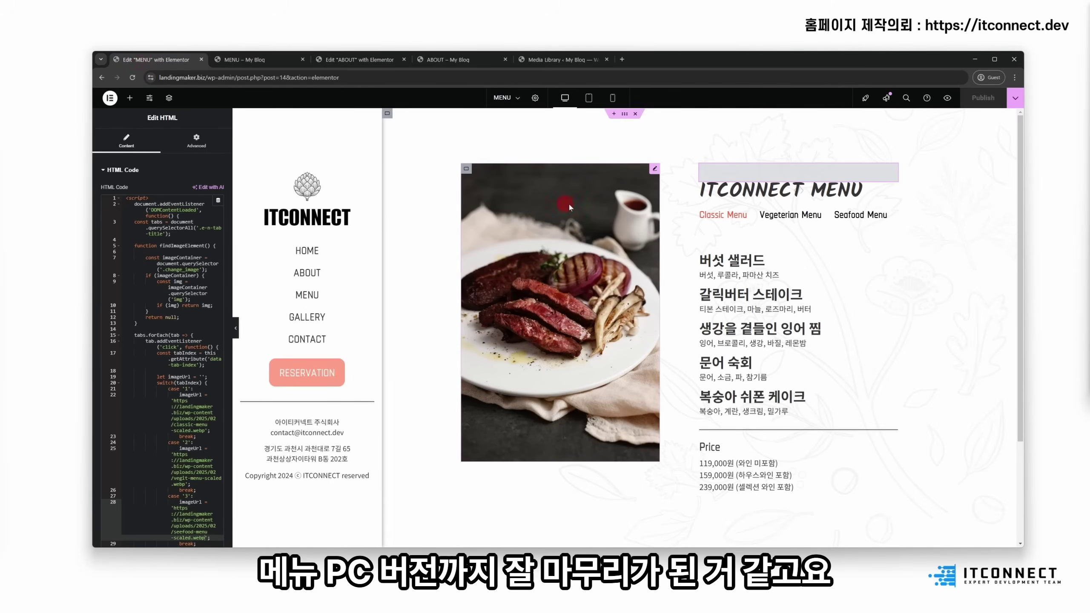
{"action": "left_click", "coordinate": [591, 99]}
{"action": "scroll", "coordinate": [732, 382], "scroll_direction": "down", "scroll_amount": 10}
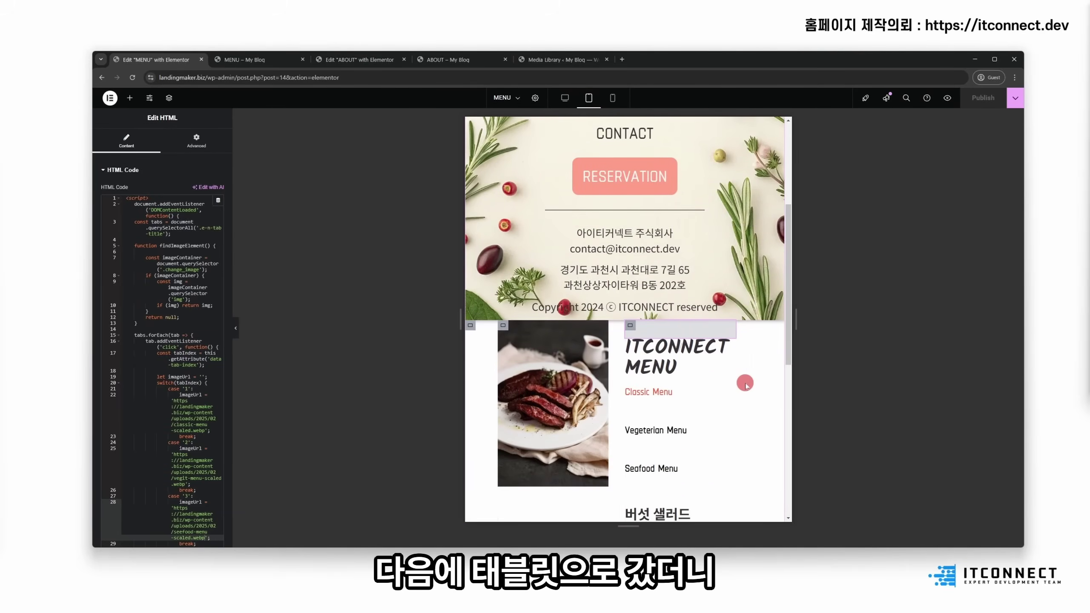
{"action": "scroll", "coordinate": [733, 381], "scroll_direction": "down", "scroll_amount": 3}
{"action": "scroll", "coordinate": [731, 382], "scroll_direction": "up", "scroll_amount": 8}
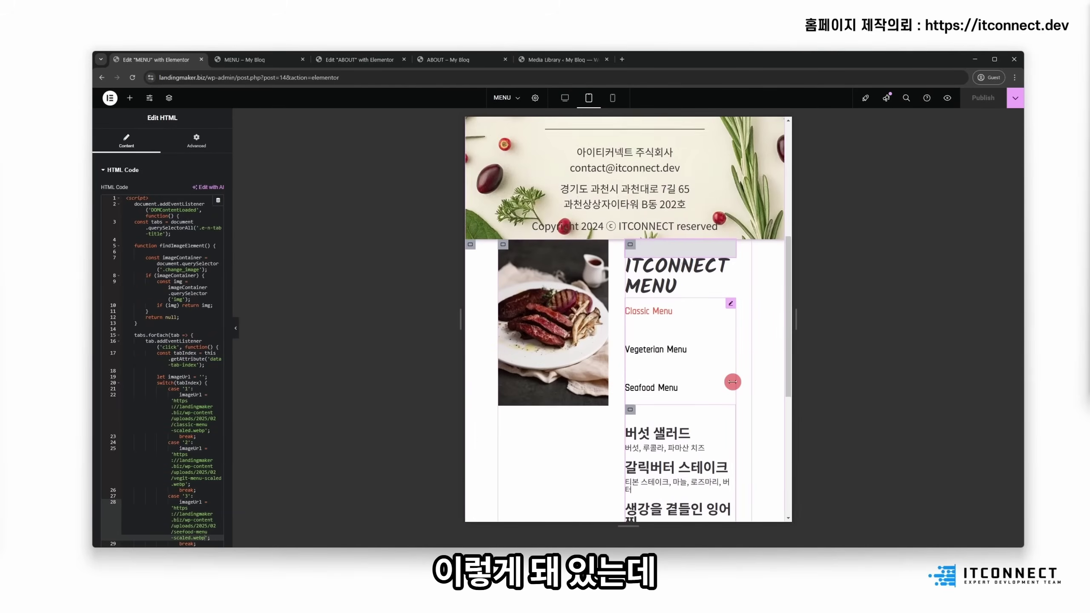
{"action": "scroll", "coordinate": [663, 288], "scroll_direction": "down", "scroll_amount": 2}
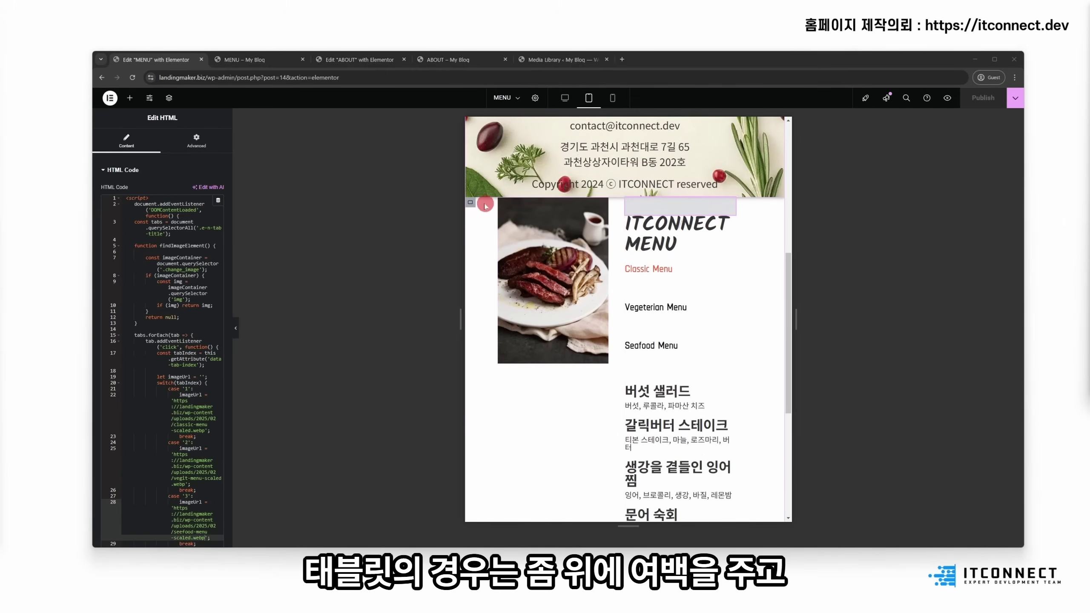
{"action": "scroll", "coordinate": [484, 205], "scroll_direction": "down", "scroll_amount": 1}
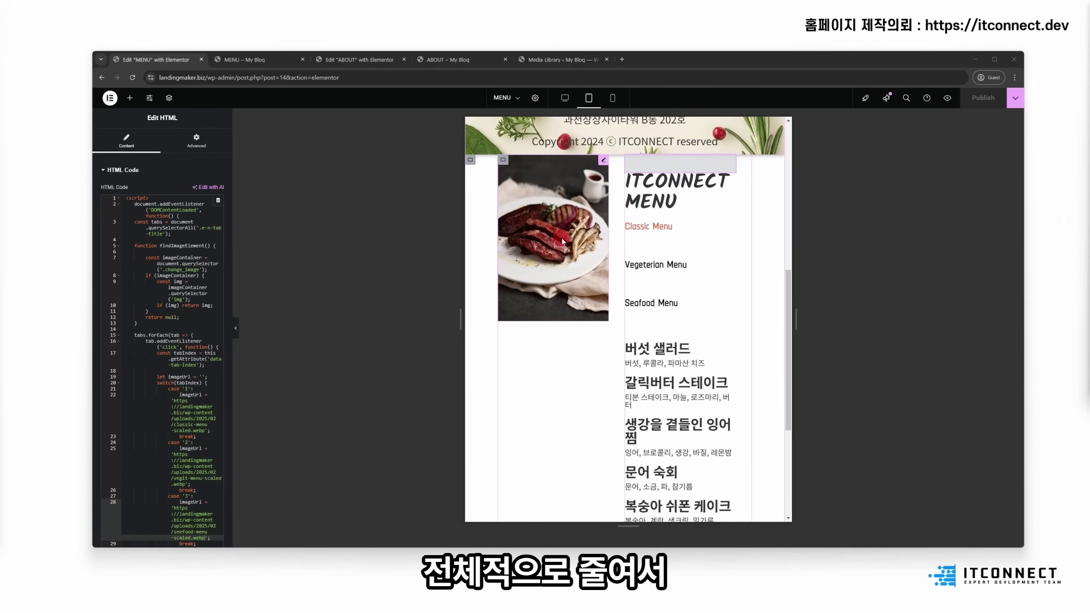
{"action": "scroll", "coordinate": [562, 247], "scroll_direction": "down", "scroll_amount": 2}
{"action": "scroll", "coordinate": [560, 245], "scroll_direction": "up", "scroll_amount": 3}
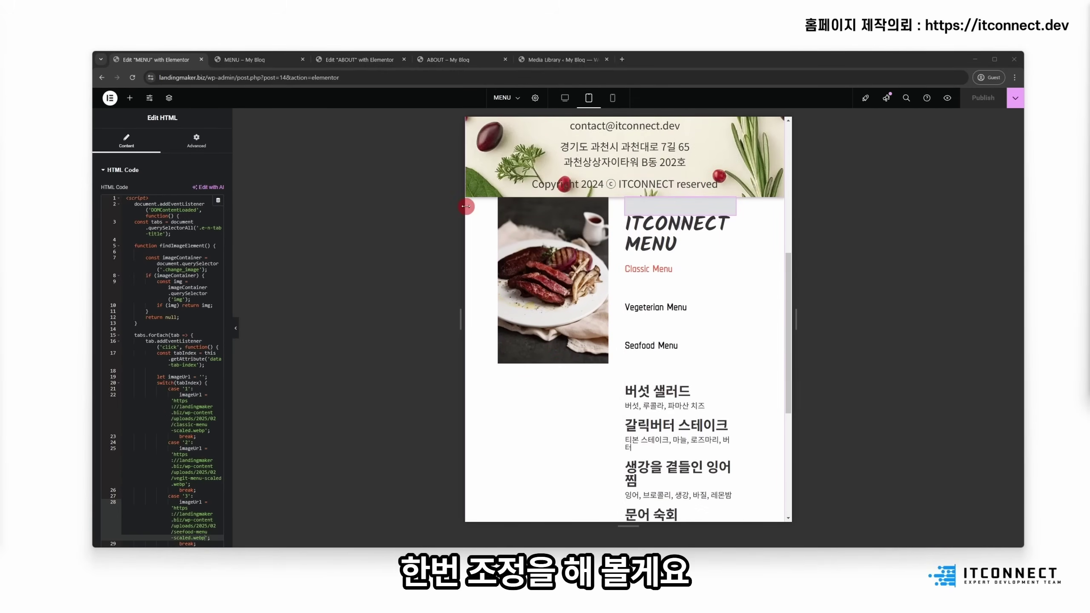
Step: Set the tablet padding of the outer container around the image and menu to 5 on all four sides, with the values linked
{"action": "left_click", "coordinate": [516, 207]}
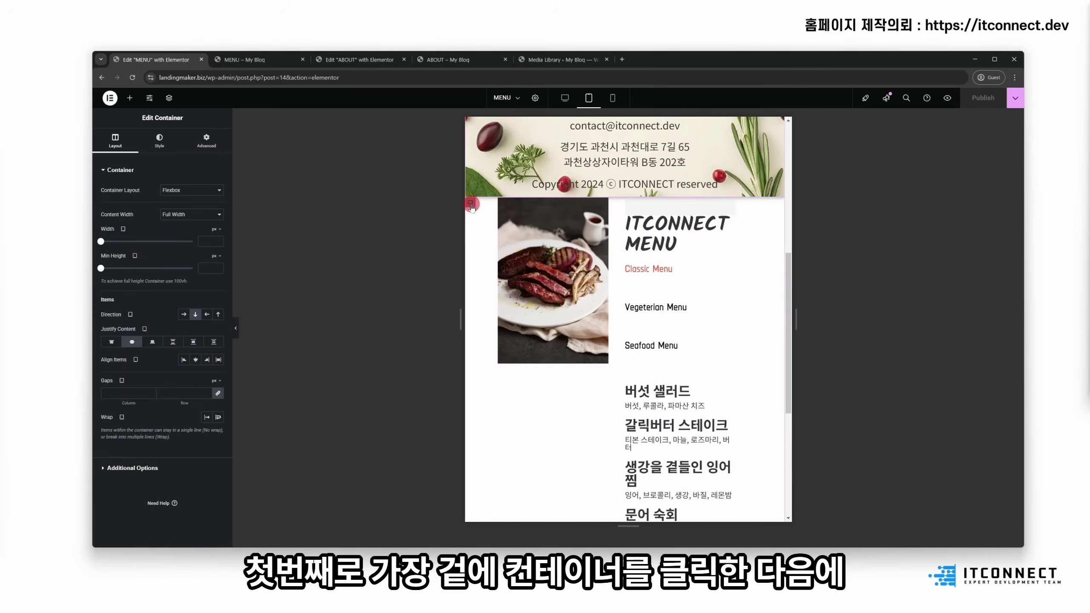
{"action": "left_click", "coordinate": [215, 140]}
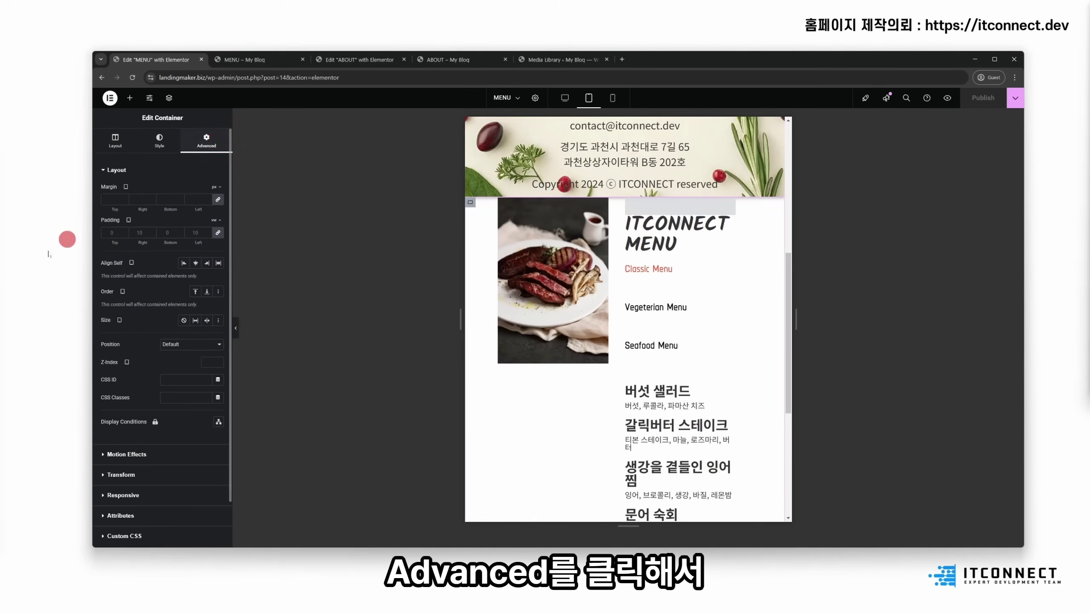
{"action": "left_click", "coordinate": [218, 235]}
{"action": "left_click", "coordinate": [131, 232]}
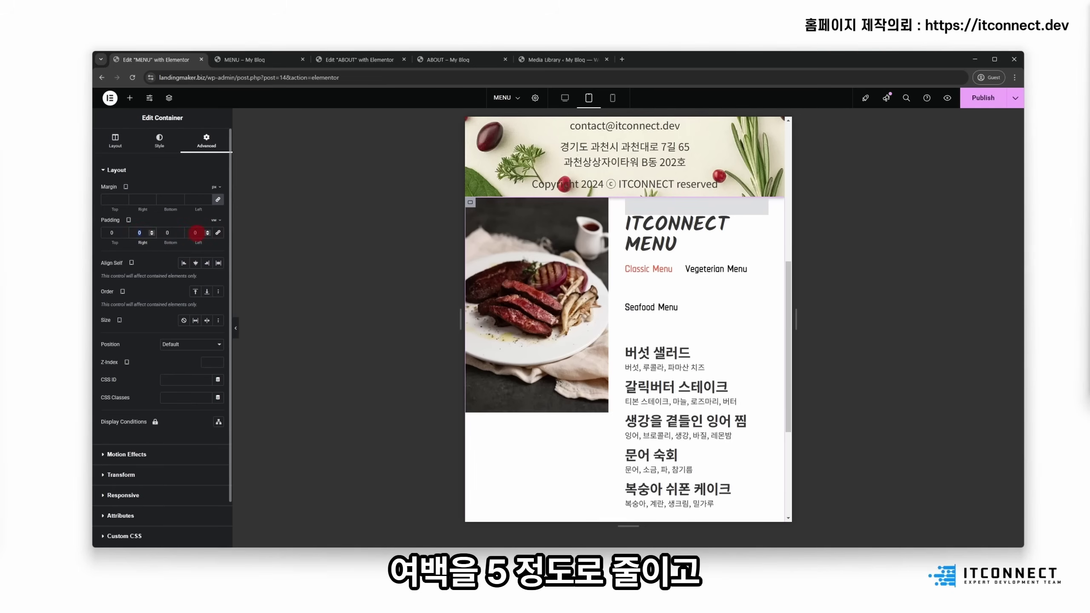
{"action": "type", "text": "5"}
{"action": "left_click", "coordinate": [195, 233]}
{"action": "type", "text": "5"}
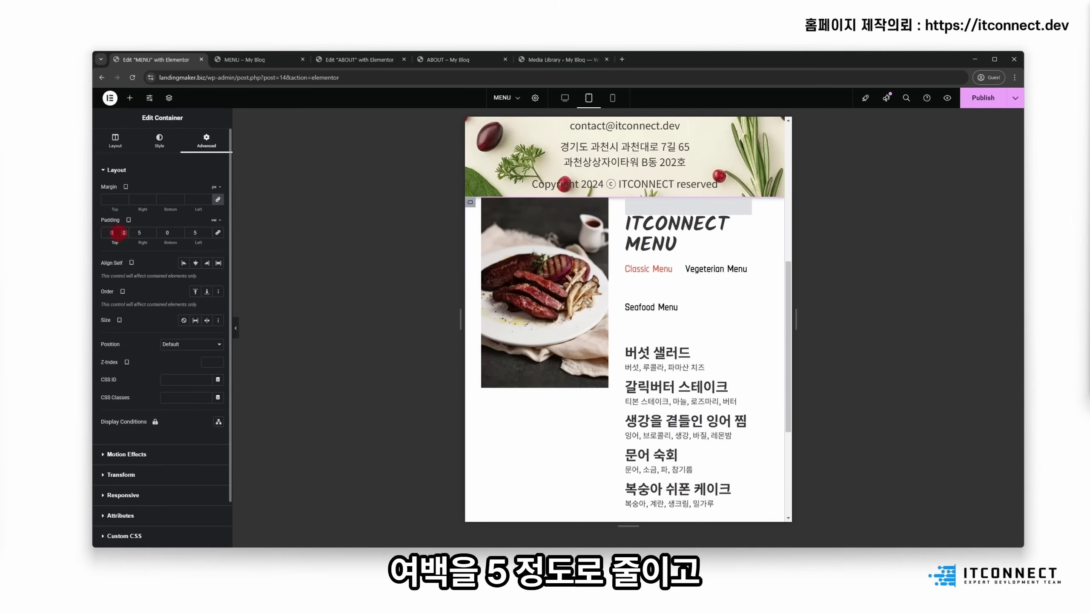
{"action": "type", "text": "5"}
{"action": "left_click", "coordinate": [178, 233]}
{"action": "left_click", "coordinate": [219, 234]}
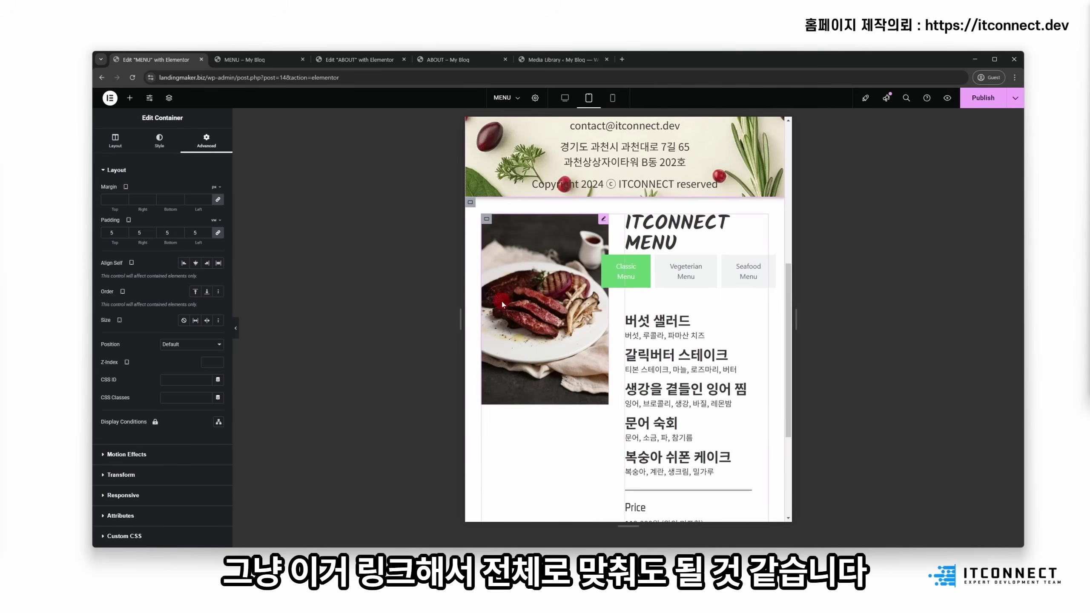
Step: Set the tablet font size of the ITCONNECT MENU heading to 32 px
{"action": "scroll", "coordinate": [630, 215], "scroll_direction": "down", "scroll_amount": 2}
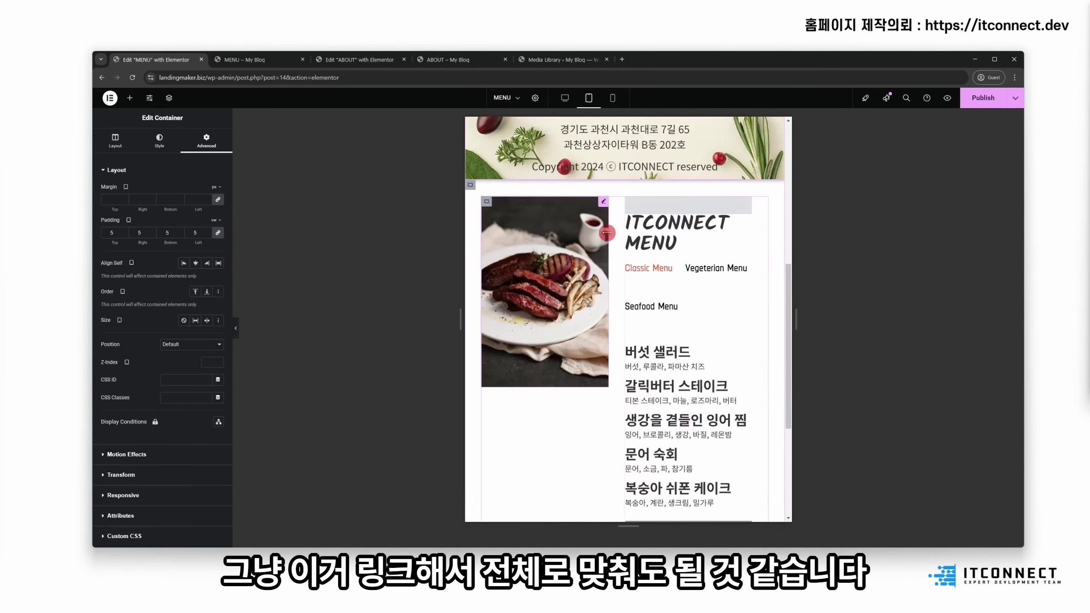
{"action": "left_click", "coordinate": [647, 178]}
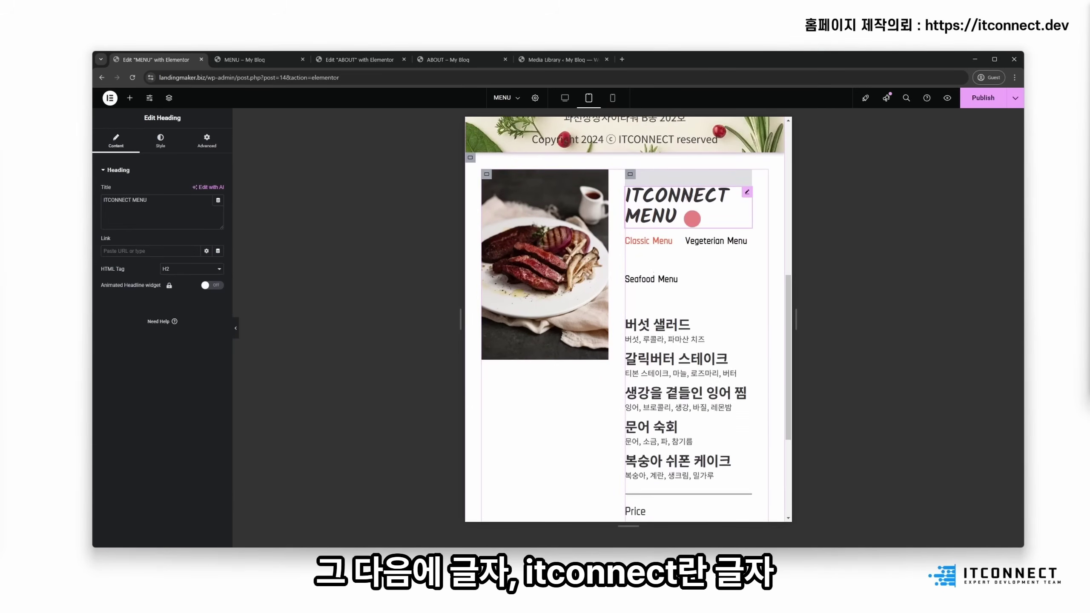
{"action": "scroll", "coordinate": [671, 217], "scroll_direction": "up", "scroll_amount": 1}
{"action": "left_click", "coordinate": [170, 142]}
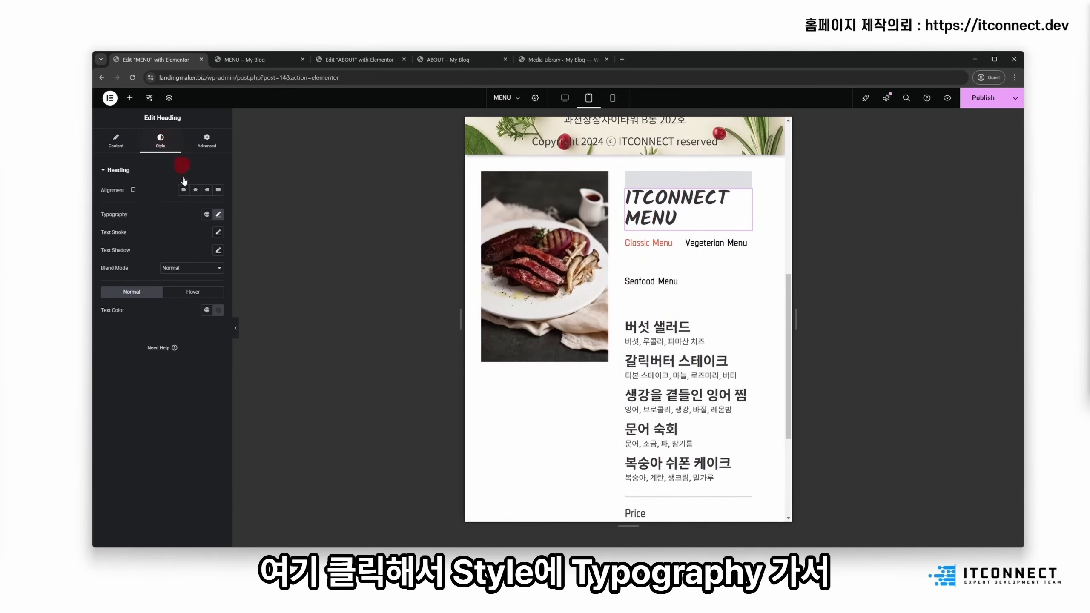
{"action": "left_click", "coordinate": [216, 214]}
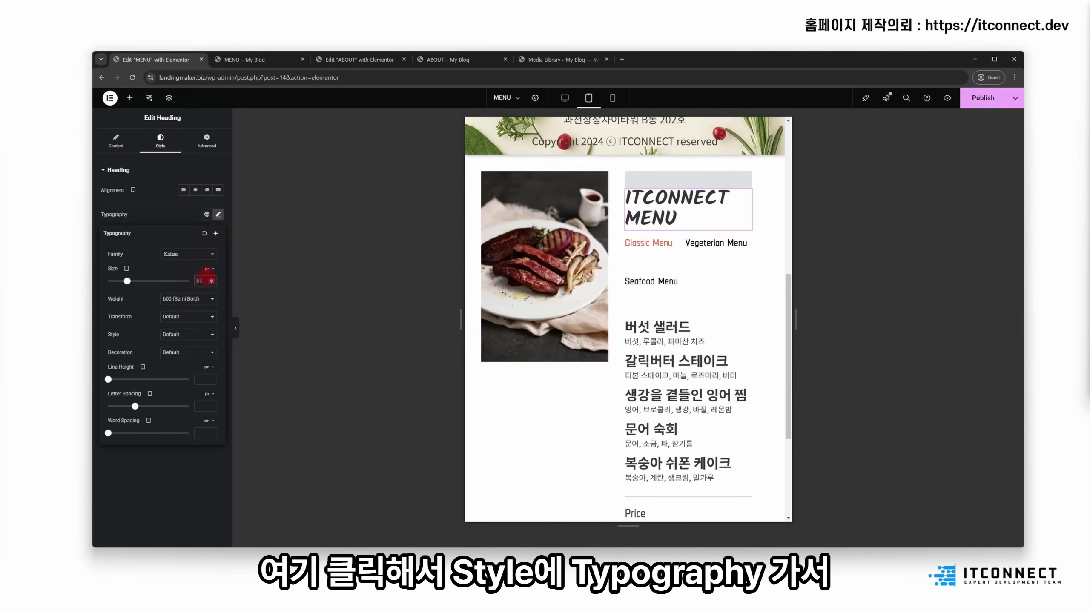
{"action": "type", "text": "32"}
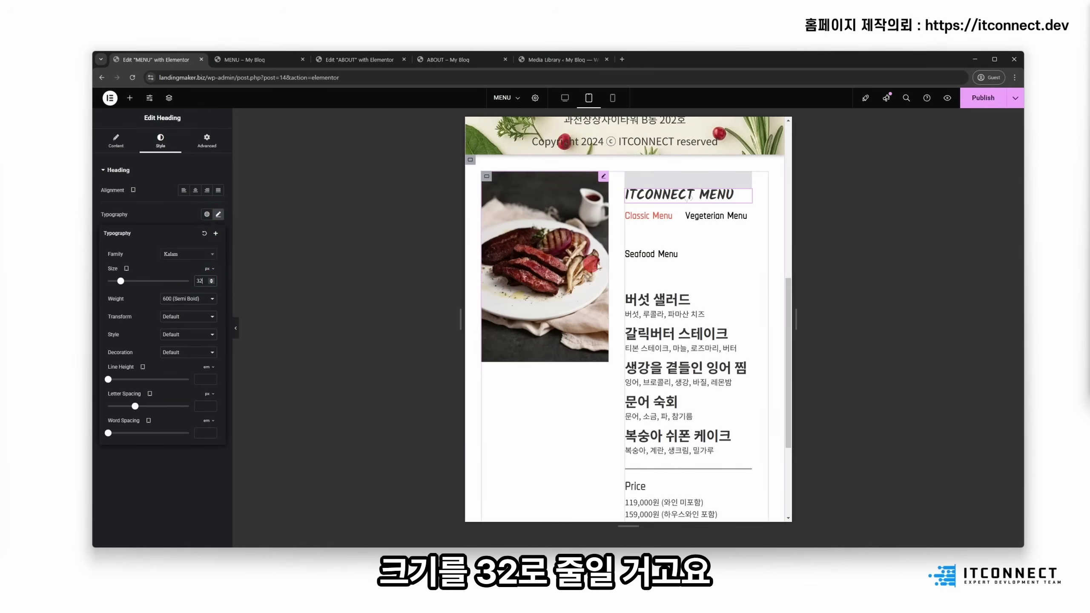
Step: Set the tablet font size of the Tabs widget's titles to 28 px
{"action": "left_click", "coordinate": [747, 210]}
{"action": "left_click", "coordinate": [159, 153]}
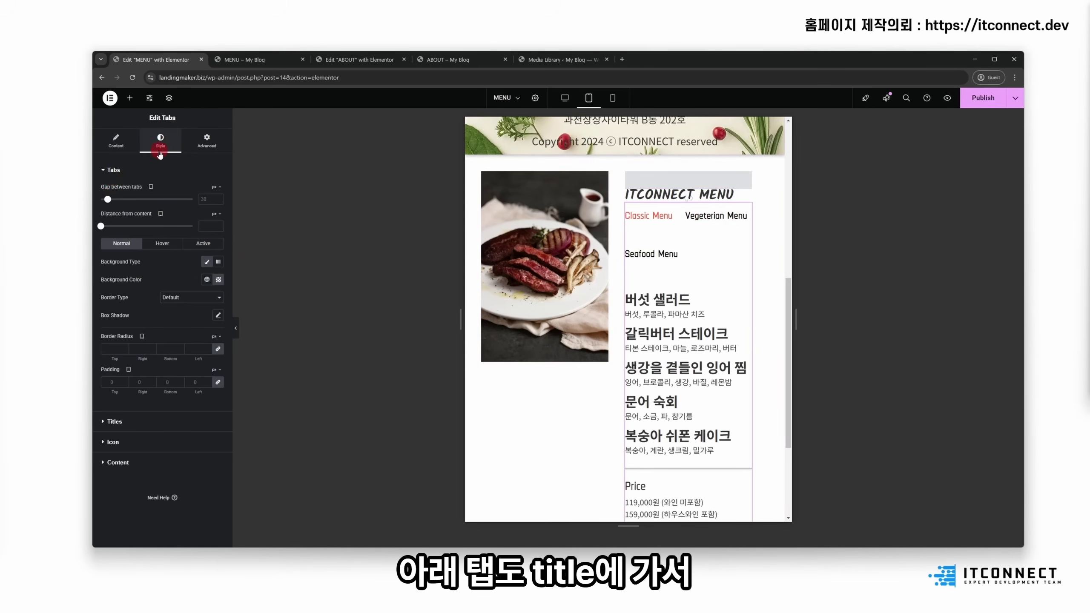
{"action": "left_click", "coordinate": [126, 423]}
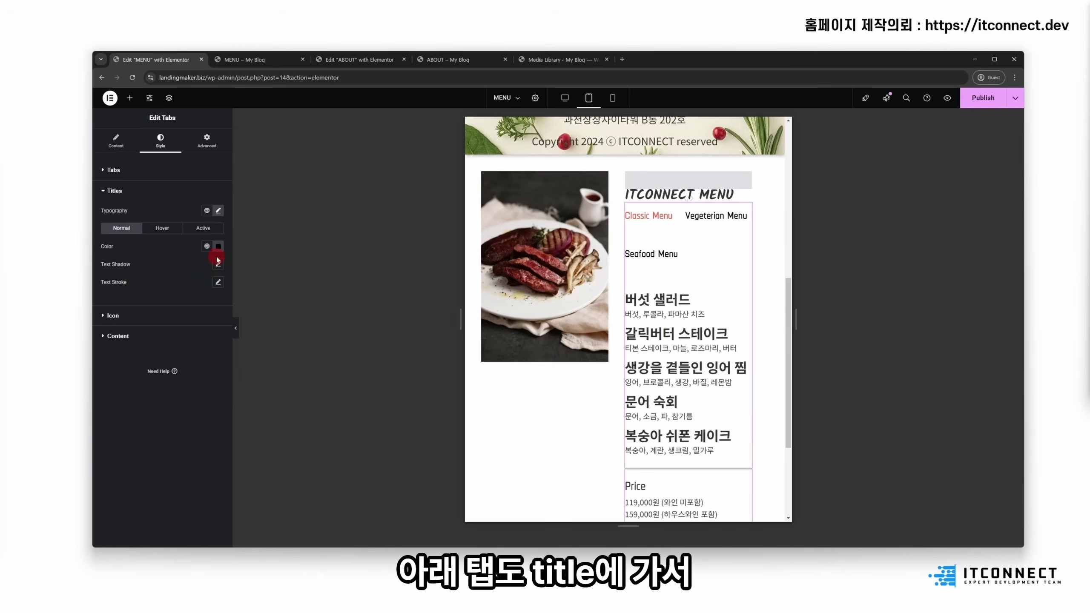
{"action": "left_click", "coordinate": [218, 210]}
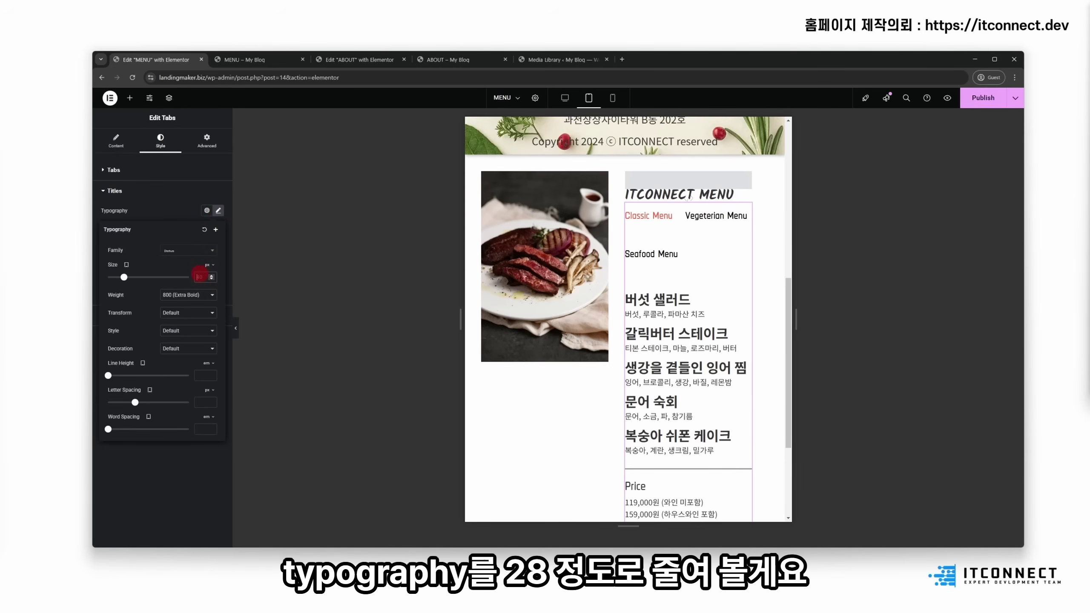
{"action": "type", "text": "28"}
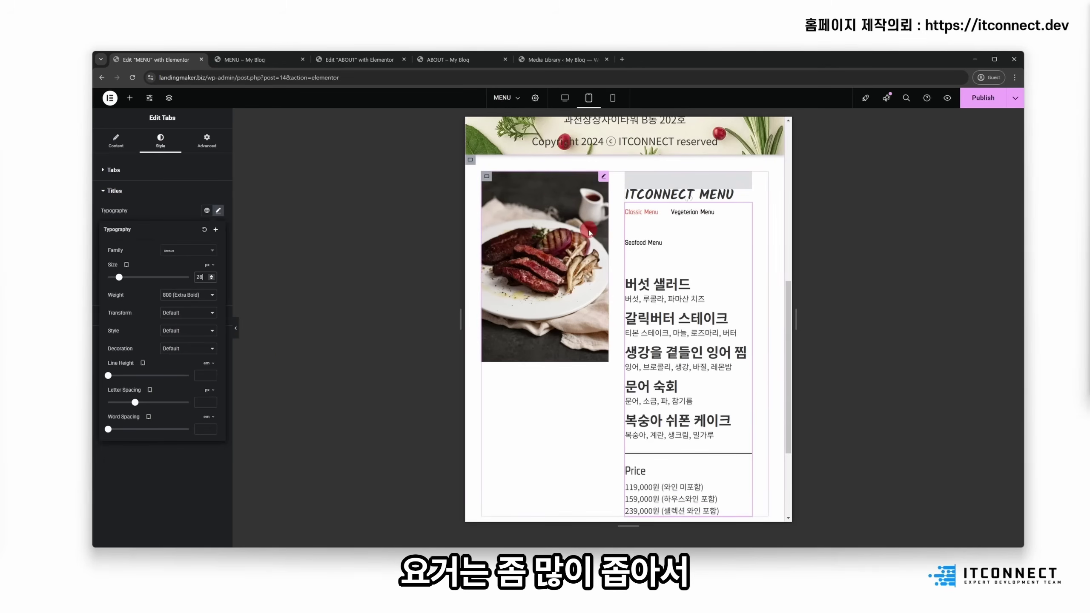
Step: Find the inner container holding the image and menu containers in the page structure and set its tablet direction to vertical column
{"action": "left_click", "coordinate": [471, 162]}
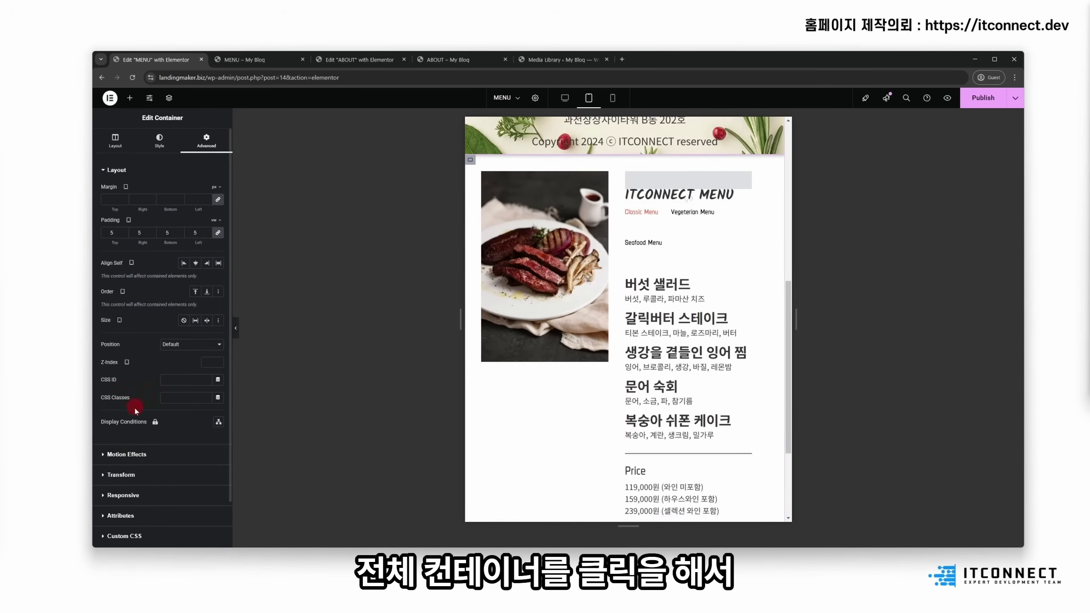
{"action": "left_click", "coordinate": [115, 141]}
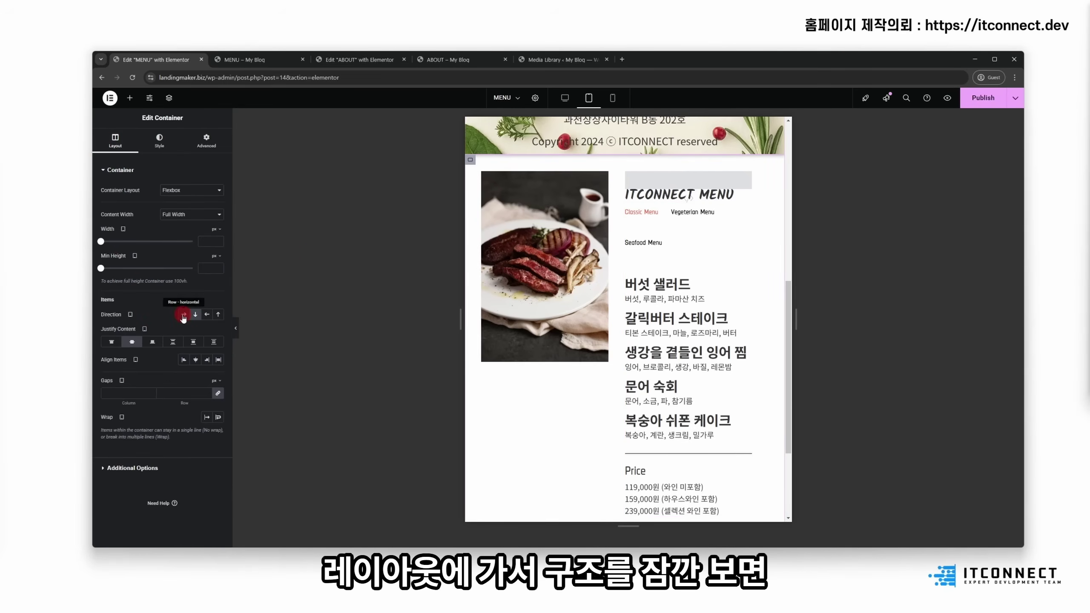
{"action": "left_click", "coordinate": [169, 98]}
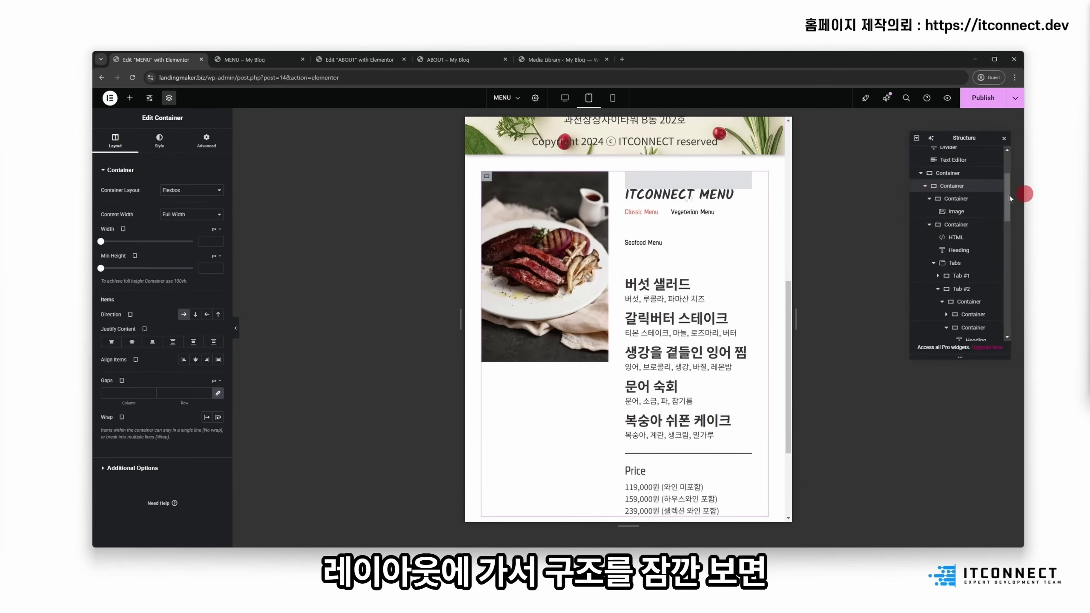
{"action": "left_click", "coordinate": [953, 294]}
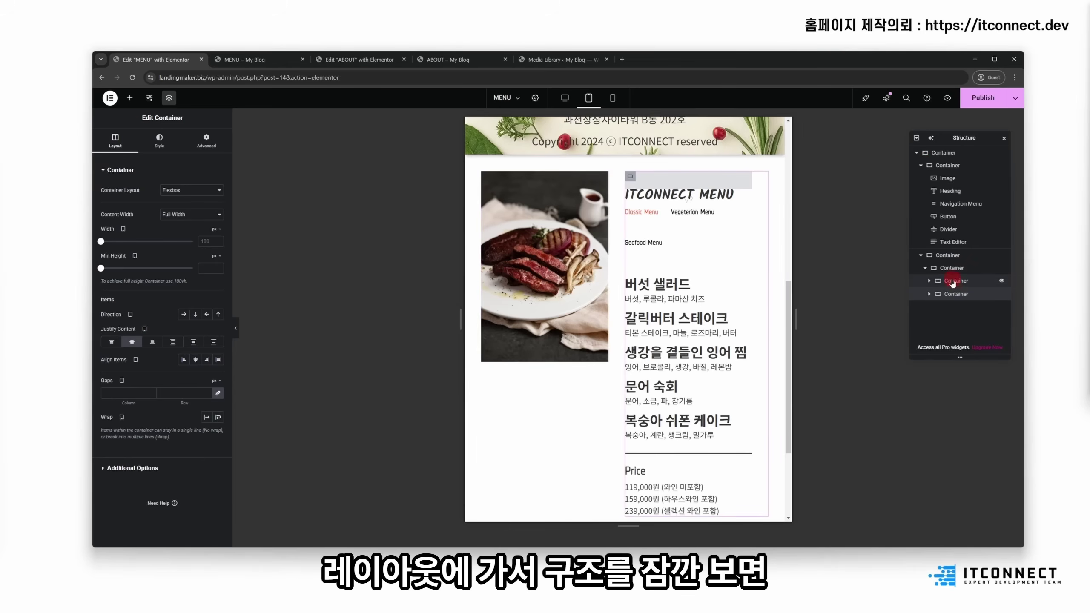
{"action": "left_click", "coordinate": [953, 281]}
{"action": "left_click", "coordinate": [950, 269]}
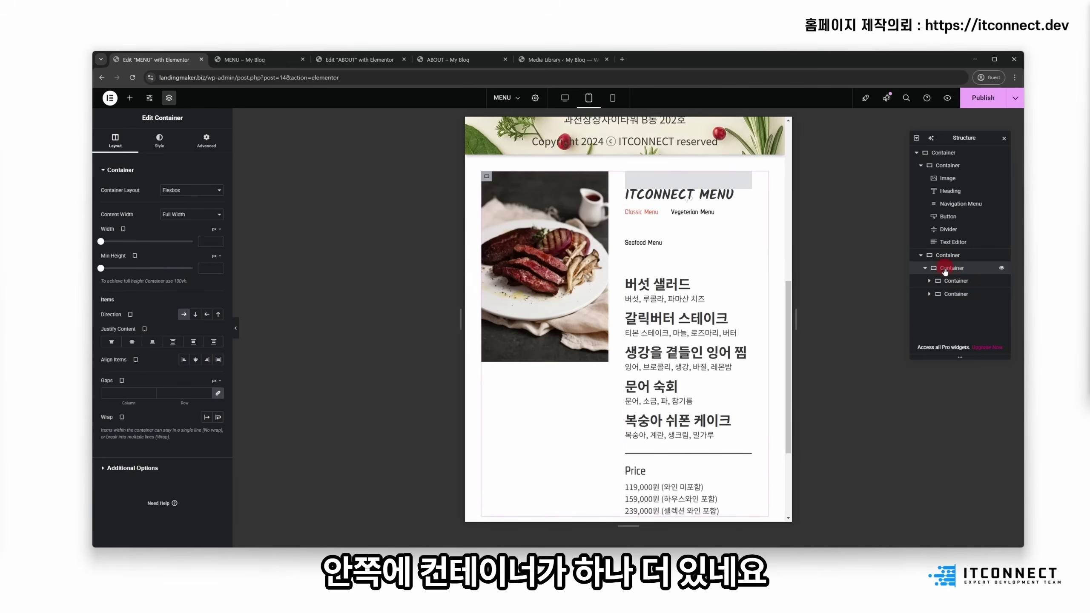
{"action": "left_click", "coordinate": [949, 257]}
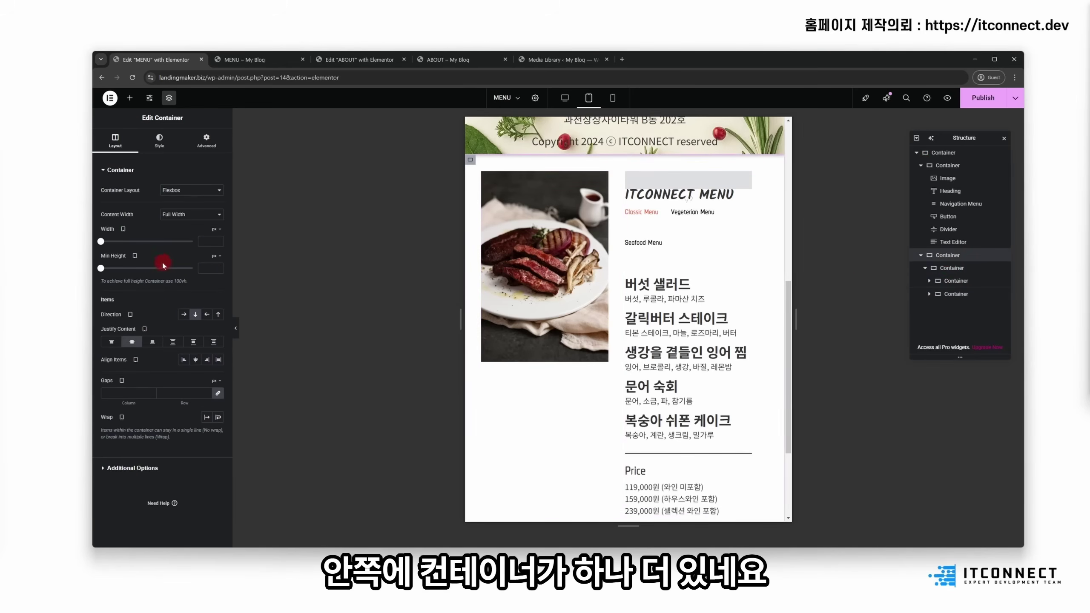
{"action": "left_click", "coordinate": [947, 269]}
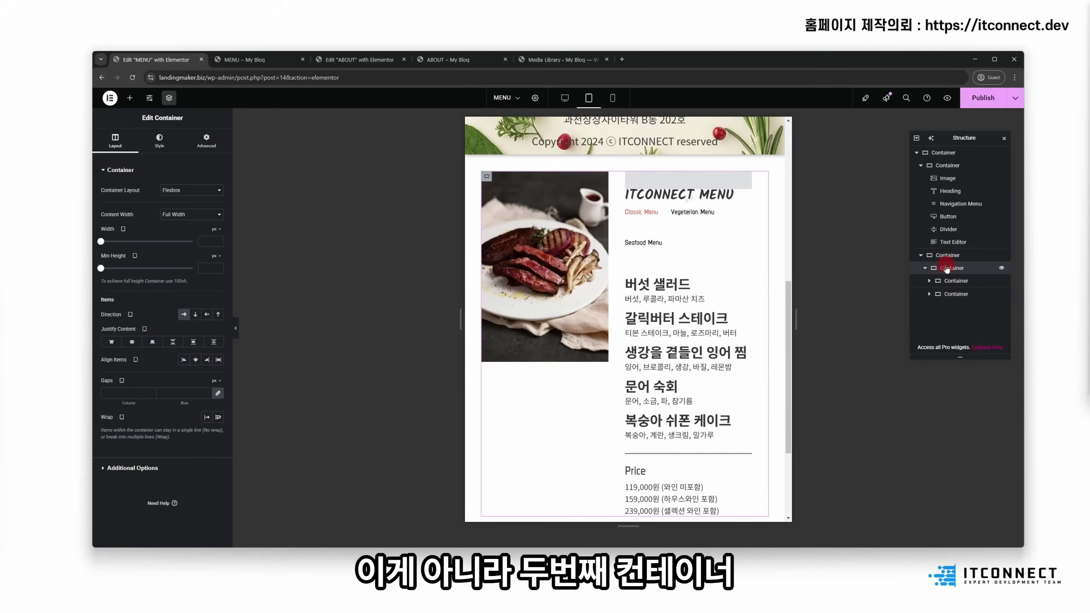
{"action": "left_click", "coordinate": [193, 315]}
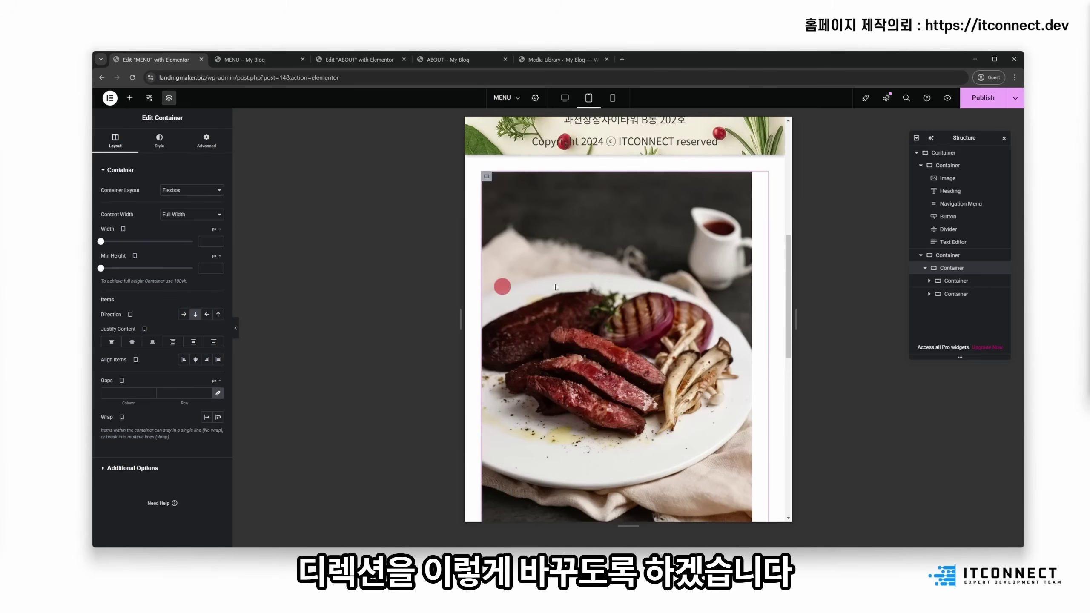
Step: Try a Boxed content width on the container holding the steak image and restore it to Full Width
{"action": "scroll", "coordinate": [556, 287], "scroll_direction": "down", "scroll_amount": 4}
{"action": "scroll", "coordinate": [553, 289], "scroll_direction": "up", "scroll_amount": 6}
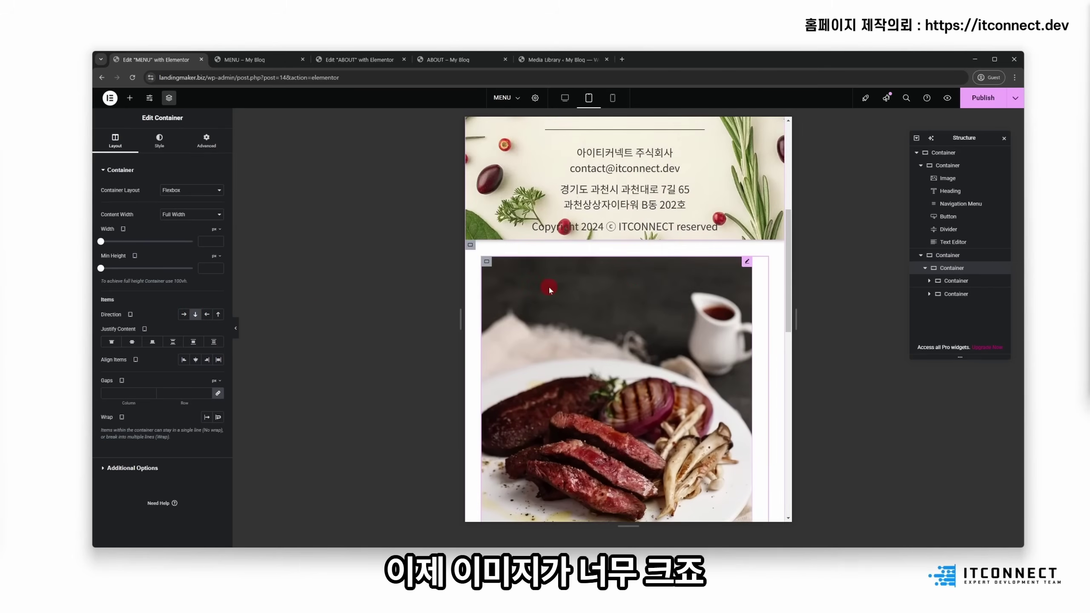
{"action": "scroll", "coordinate": [560, 262], "scroll_direction": "down", "scroll_amount": 3}
{"action": "left_click", "coordinate": [562, 257]}
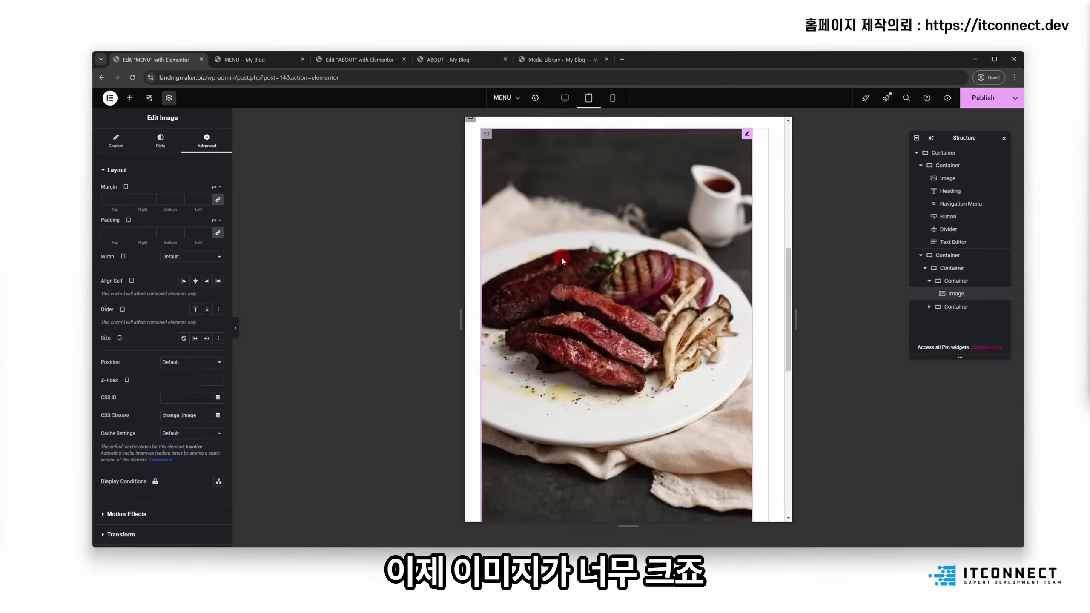
{"action": "left_click", "coordinate": [485, 131]}
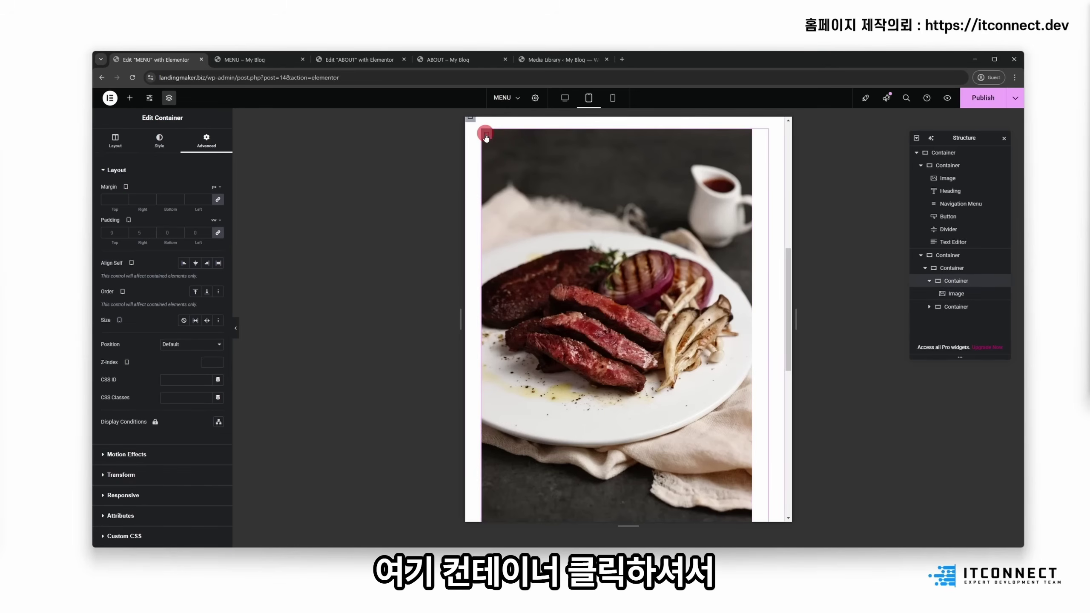
{"action": "left_click", "coordinate": [115, 140]}
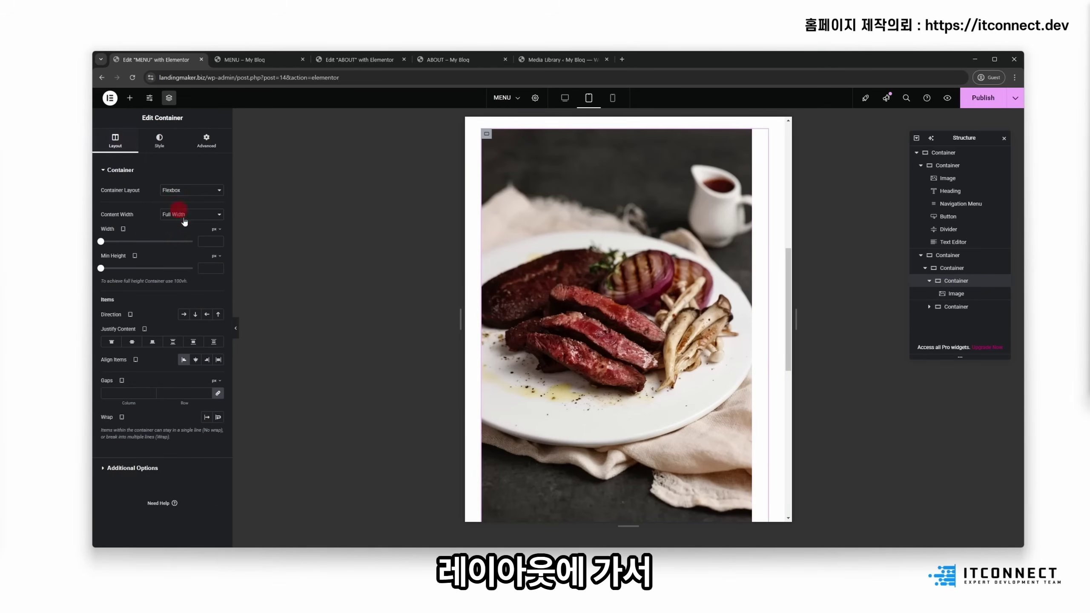
{"action": "left_click", "coordinate": [192, 144]}
{"action": "left_click", "coordinate": [115, 140]}
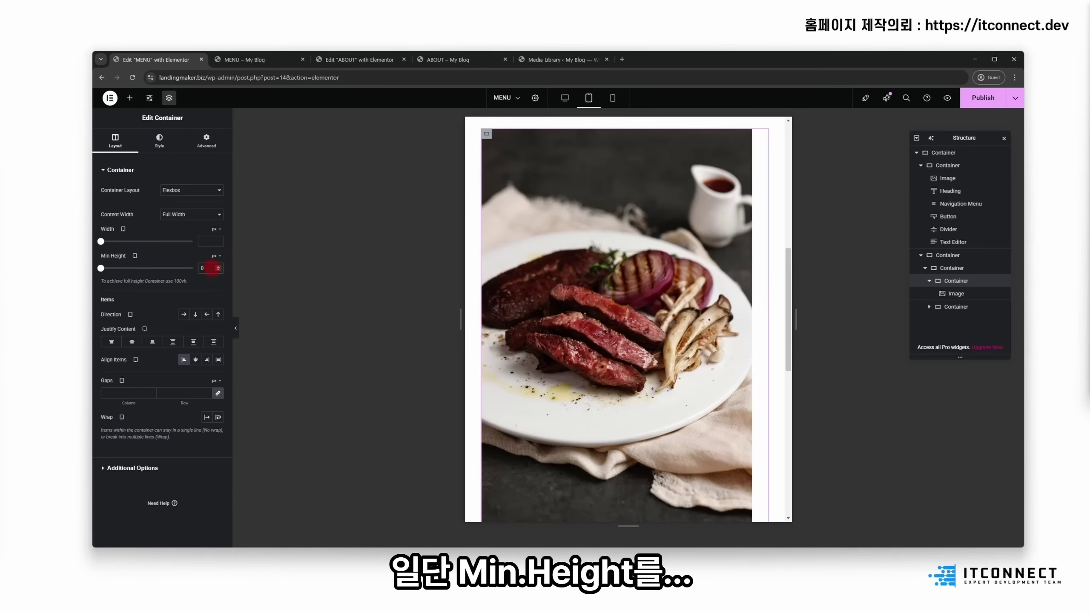
{"action": "left_click", "coordinate": [202, 214]}
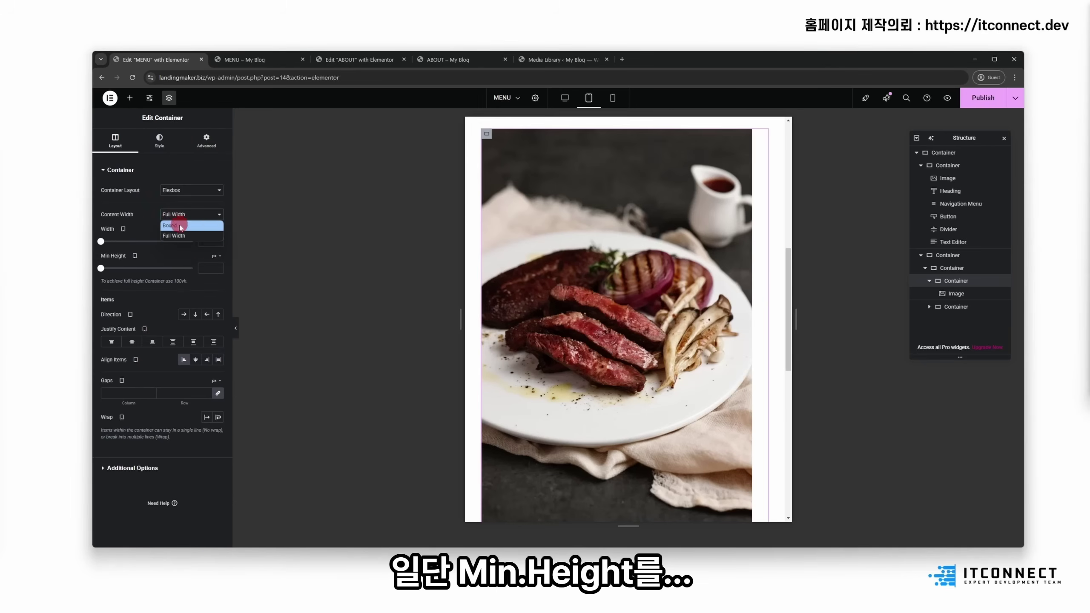
{"action": "left_click", "coordinate": [203, 223]}
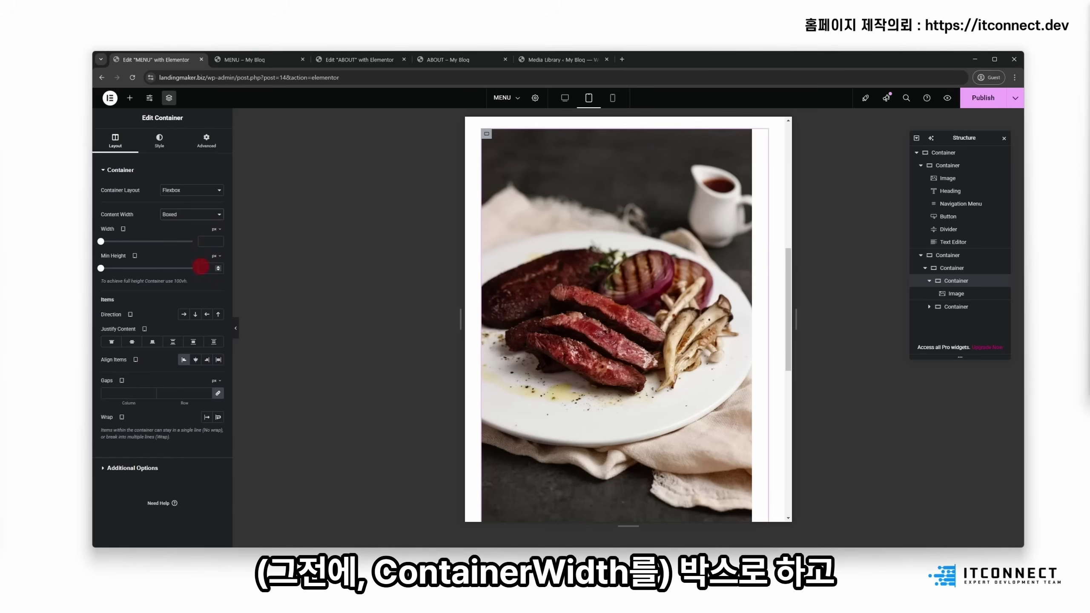
{"action": "left_click_drag", "start_coordinate": [125, 243], "coordinate": [89, 243]}
{"action": "key", "text": "ctrl+z"}
{"action": "key", "text": "ctrl+z"}
{"action": "left_click", "coordinate": [175, 216]}
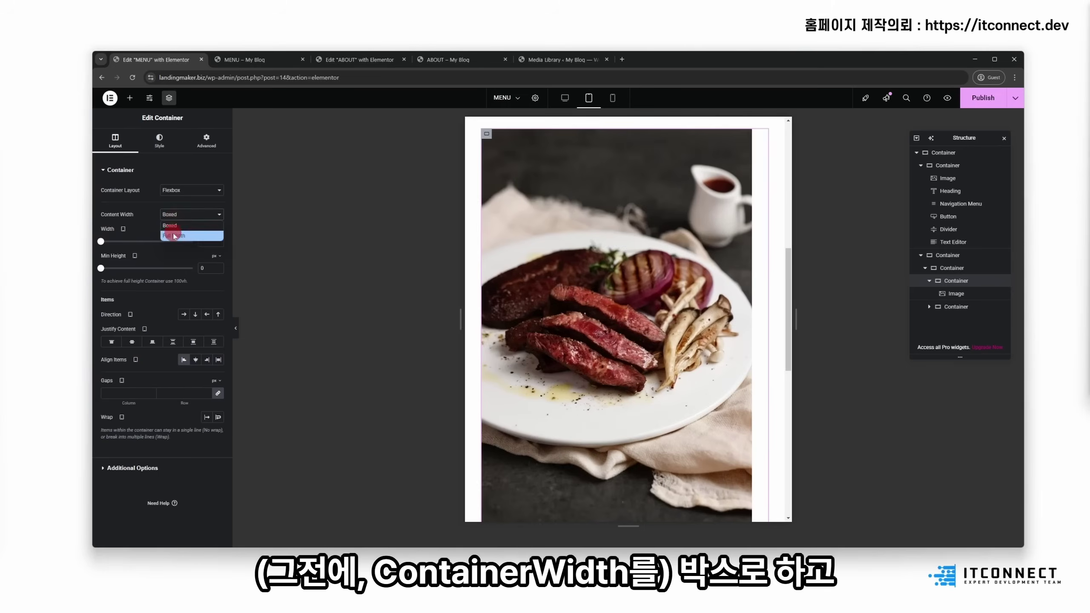
{"action": "left_click", "coordinate": [175, 235]}
Step: Set the tablet padding of the container holding the steak image to 0 on all four sides, with the values linked
{"action": "left_click", "coordinate": [687, 182]}
{"action": "left_click", "coordinate": [486, 134]}
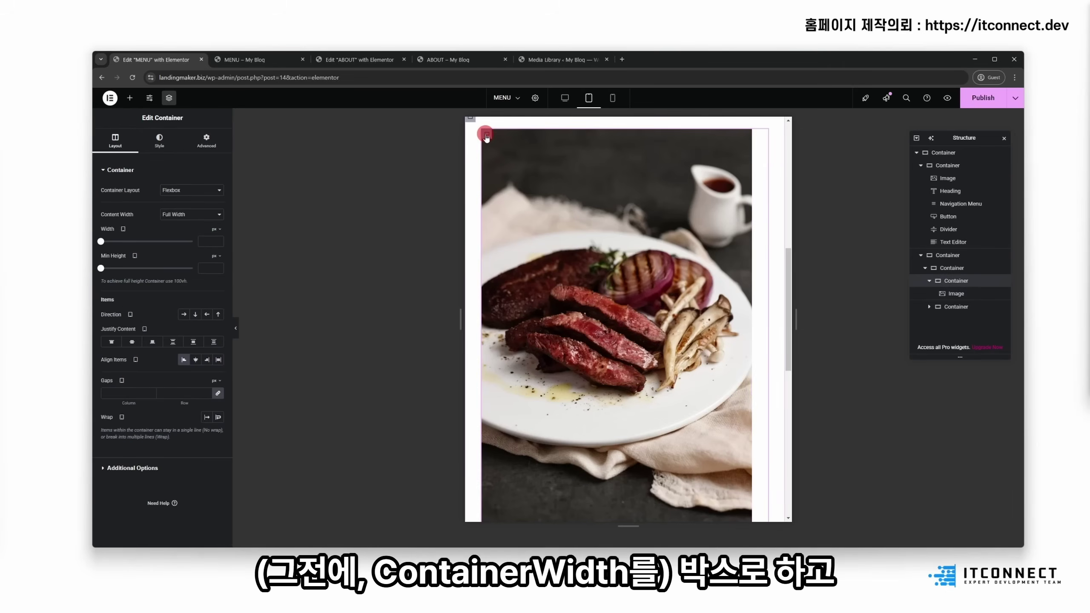
{"action": "left_click", "coordinate": [218, 148]}
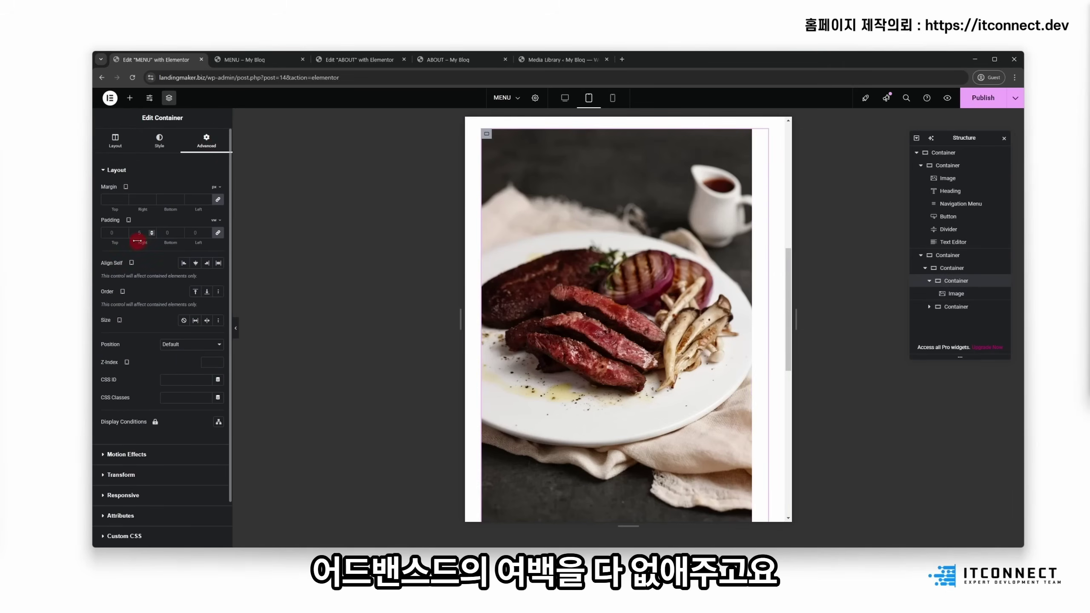
{"action": "type", "text": "0"}
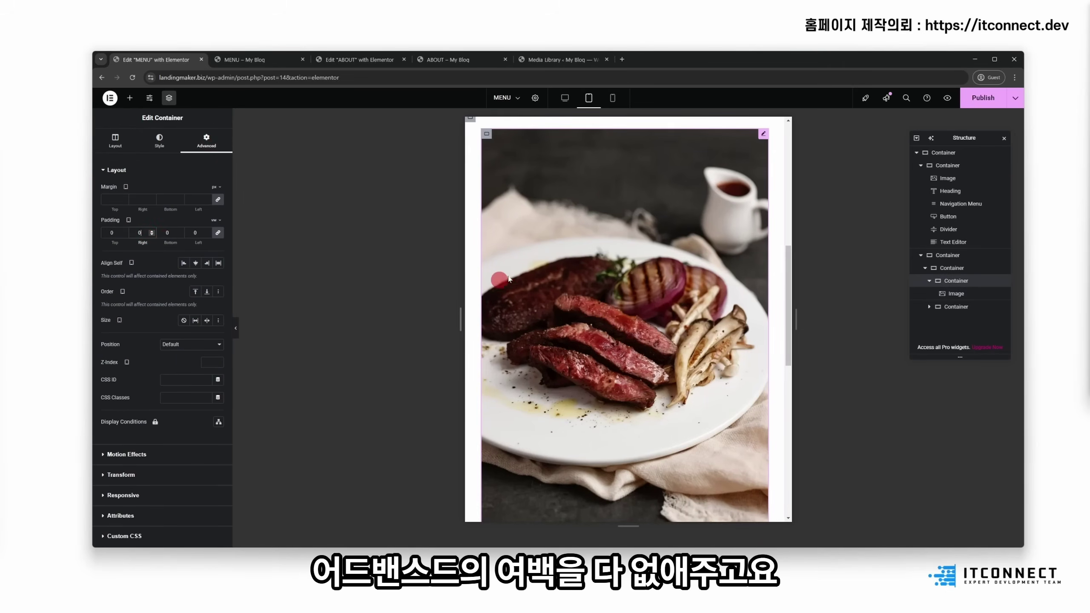
Step: Set the tablet width of the steak image to 50%
{"action": "left_click", "coordinate": [763, 138]}
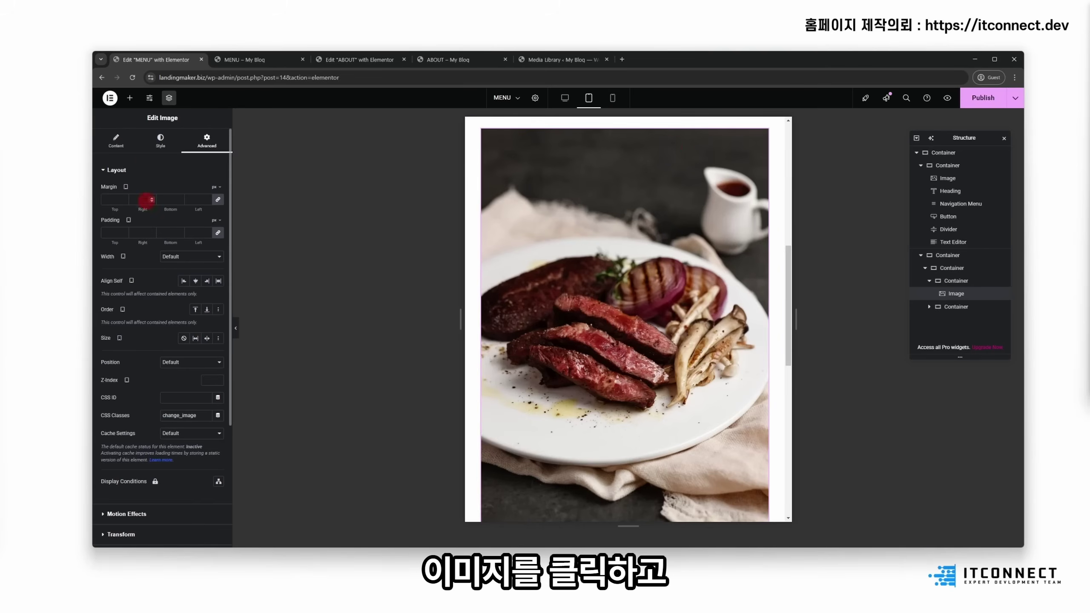
{"action": "left_click", "coordinate": [160, 141]}
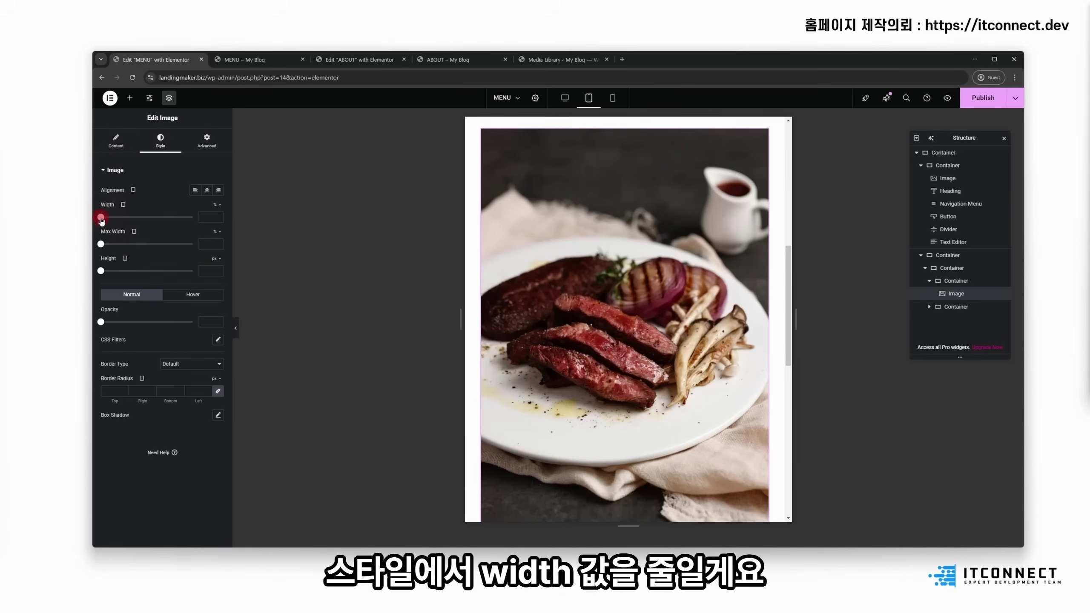
{"action": "left_click_drag", "start_coordinate": [100, 216], "coordinate": [133, 224]}
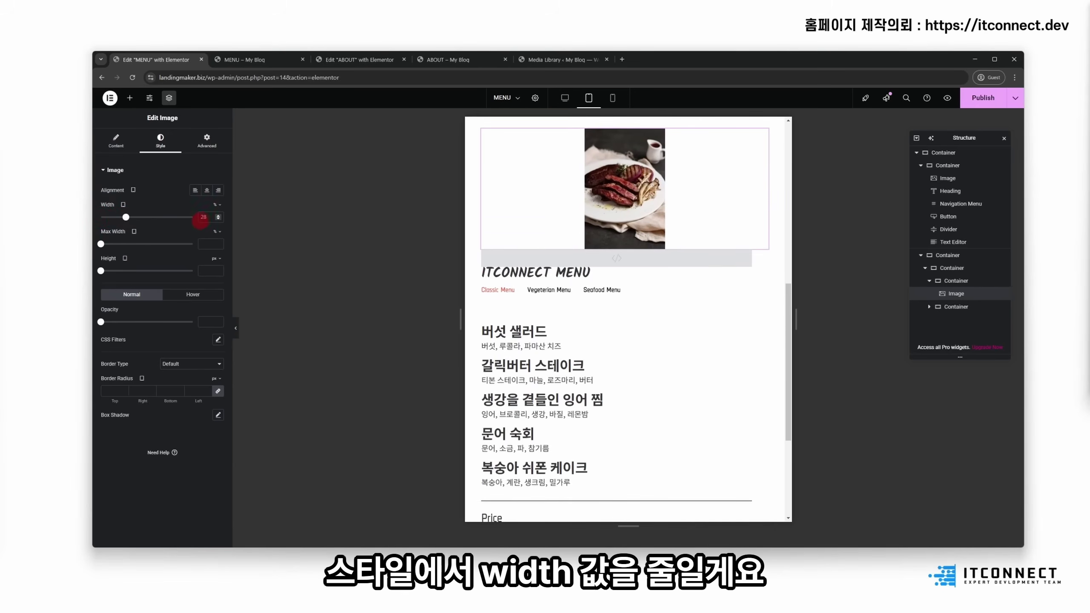
{"action": "type", "text": "50"}
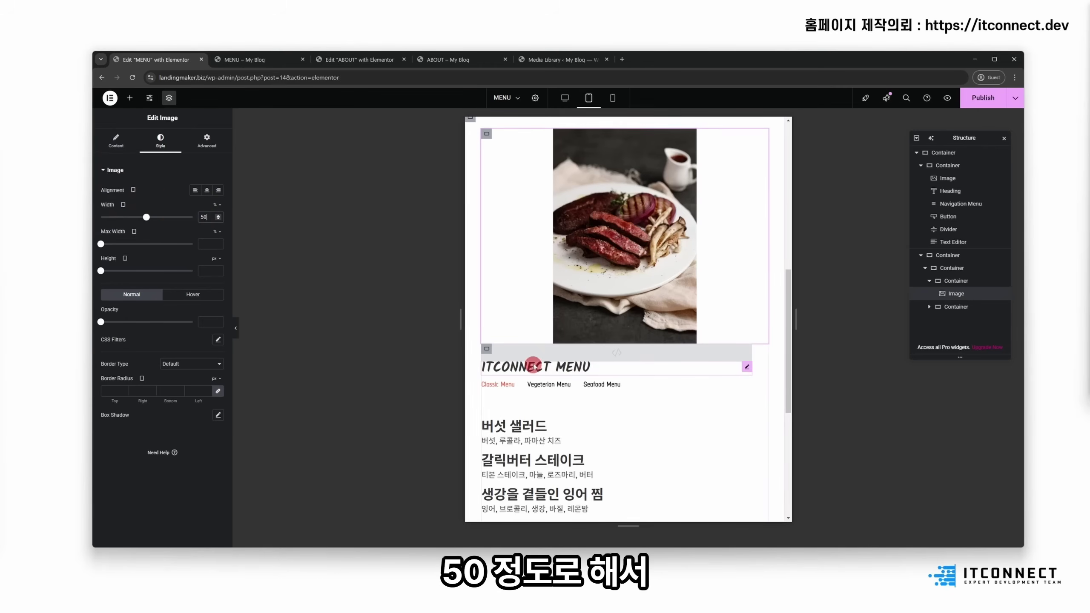
{"action": "scroll", "coordinate": [539, 364], "scroll_direction": "up", "scroll_amount": 4}
{"action": "scroll", "coordinate": [558, 352], "scroll_direction": "down", "scroll_amount": 3}
{"action": "scroll", "coordinate": [597, 344], "scroll_direction": "down", "scroll_amount": 1}
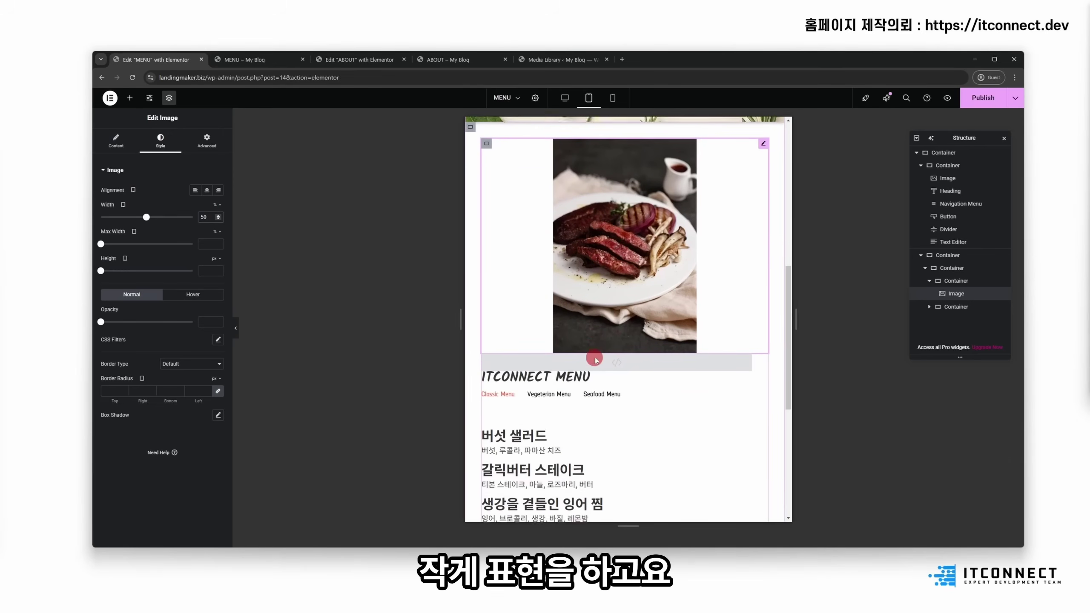
Step: Set the menu container's tablet padding to 5 at top and bottom and 0 at right and left, unlinked, and align its items to center
{"action": "left_click", "coordinate": [488, 350]}
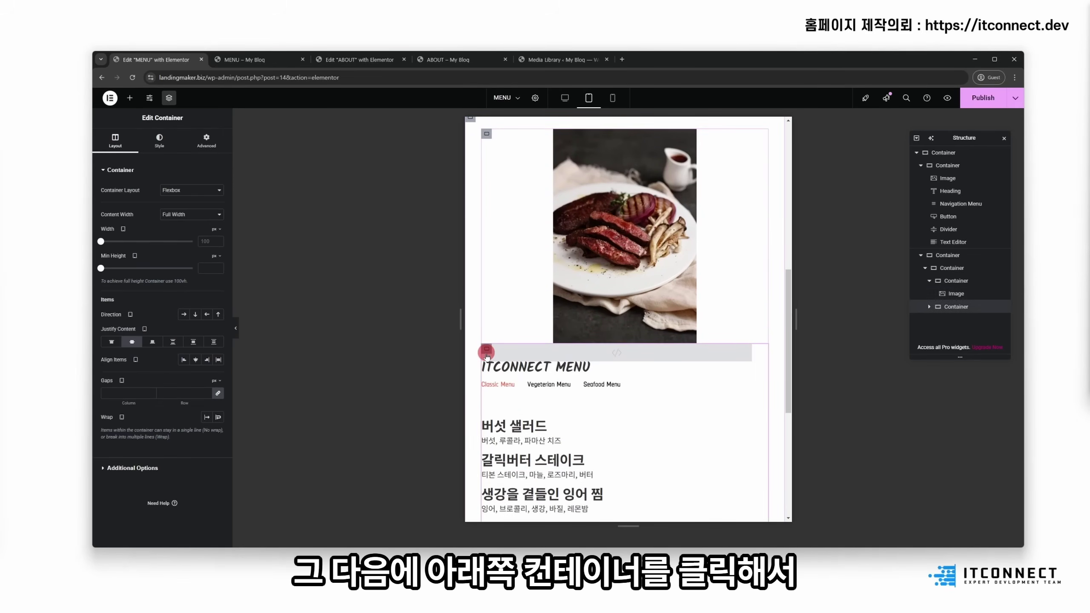
{"action": "scroll", "coordinate": [472, 339], "scroll_direction": "down", "scroll_amount": 3}
{"action": "left_click", "coordinate": [213, 150]}
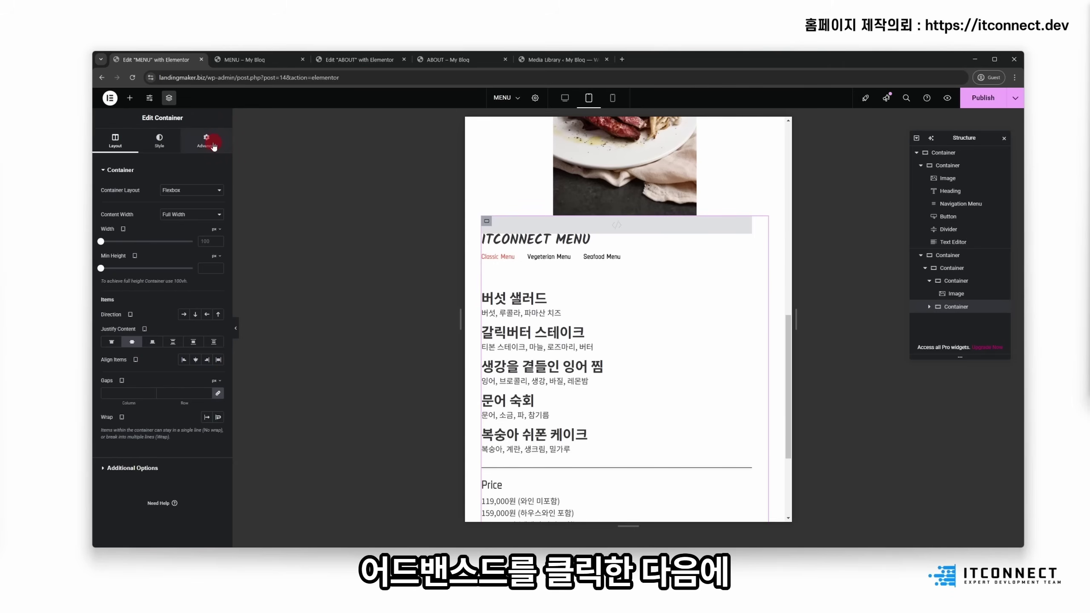
{"action": "left_click", "coordinate": [150, 266]}
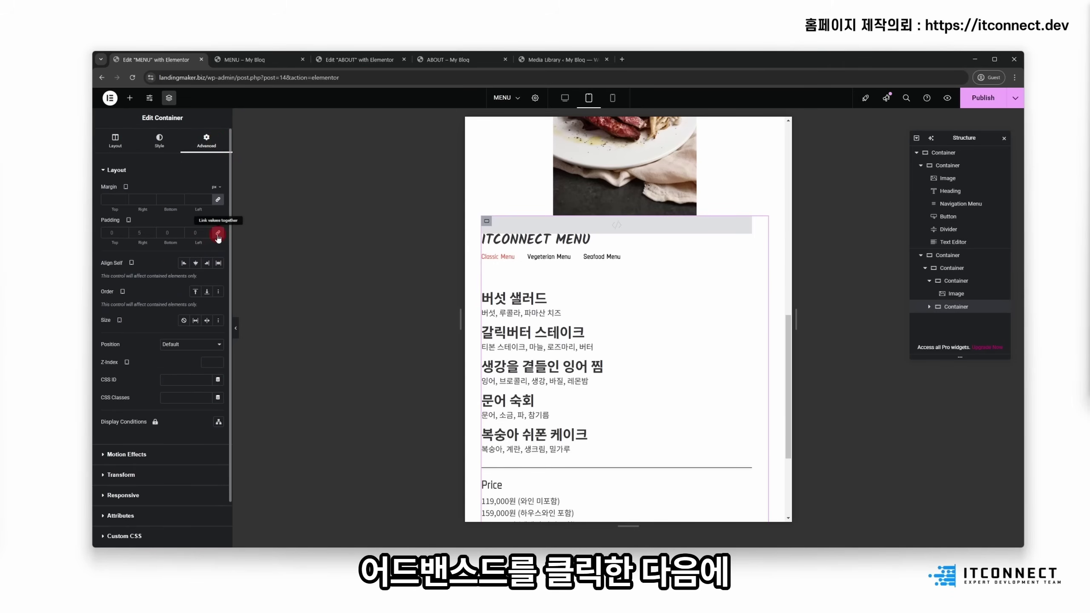
{"action": "left_click", "coordinate": [112, 232]}
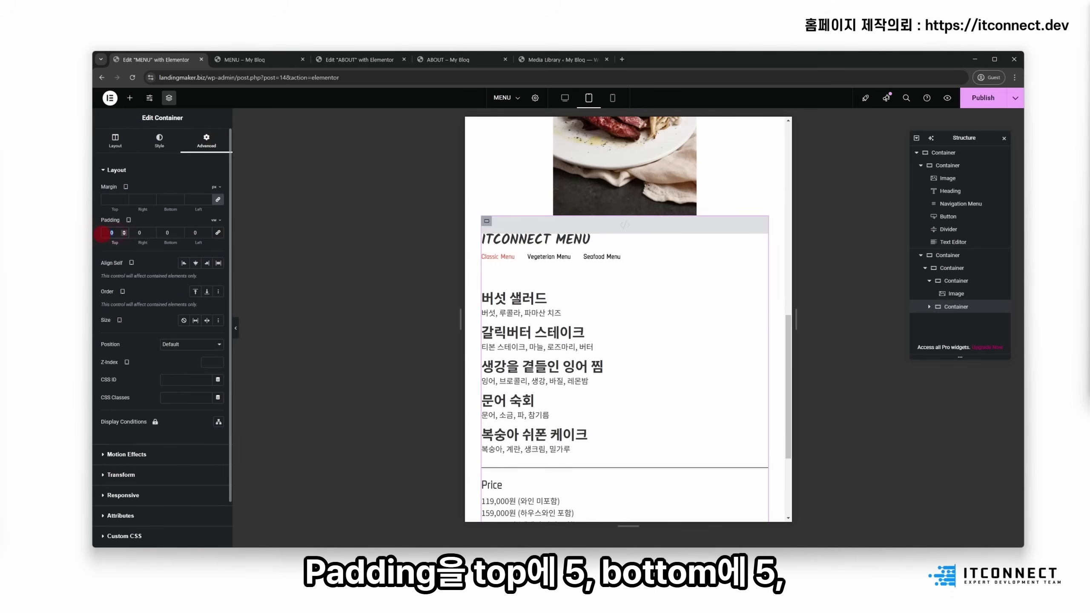
{"action": "type", "text": "5"}
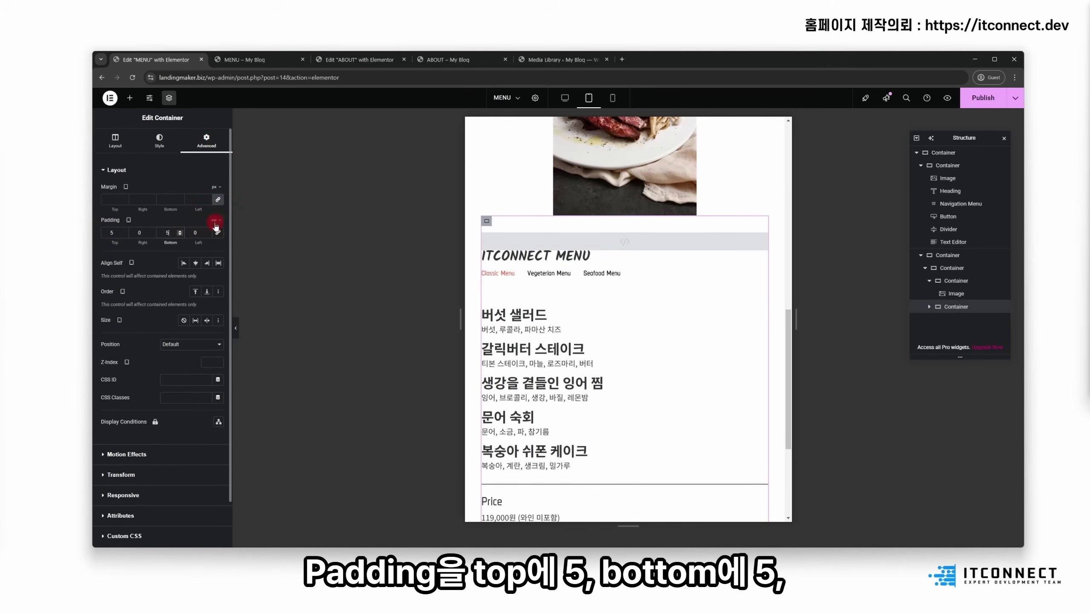
{"action": "scroll", "coordinate": [708, 324], "scroll_direction": "down", "scroll_amount": 5}
{"action": "scroll", "coordinate": [706, 319], "scroll_direction": "up", "scroll_amount": 5}
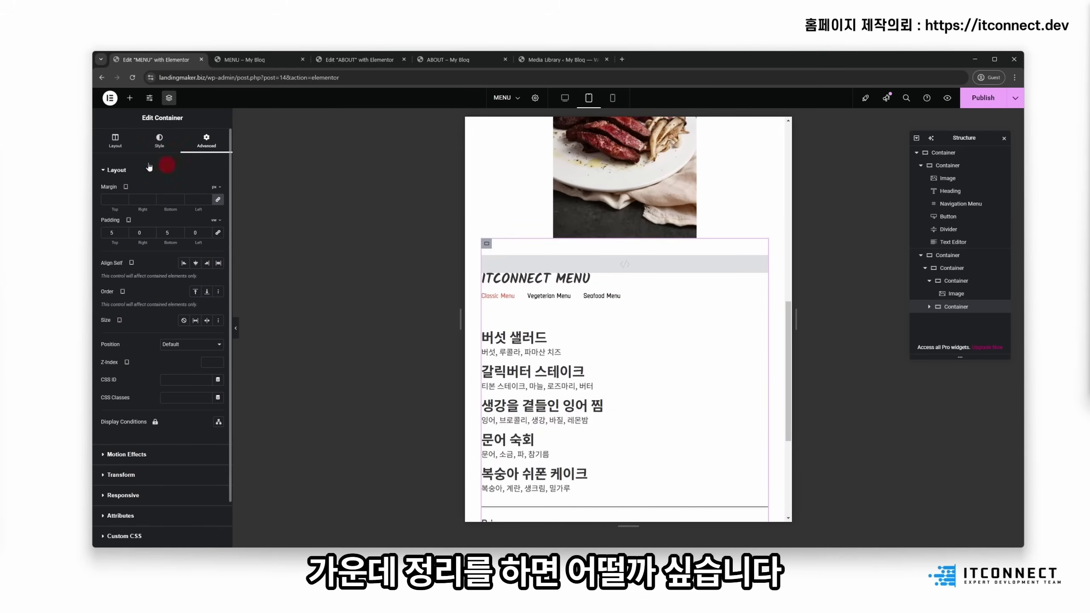
{"action": "left_click", "coordinate": [120, 149]}
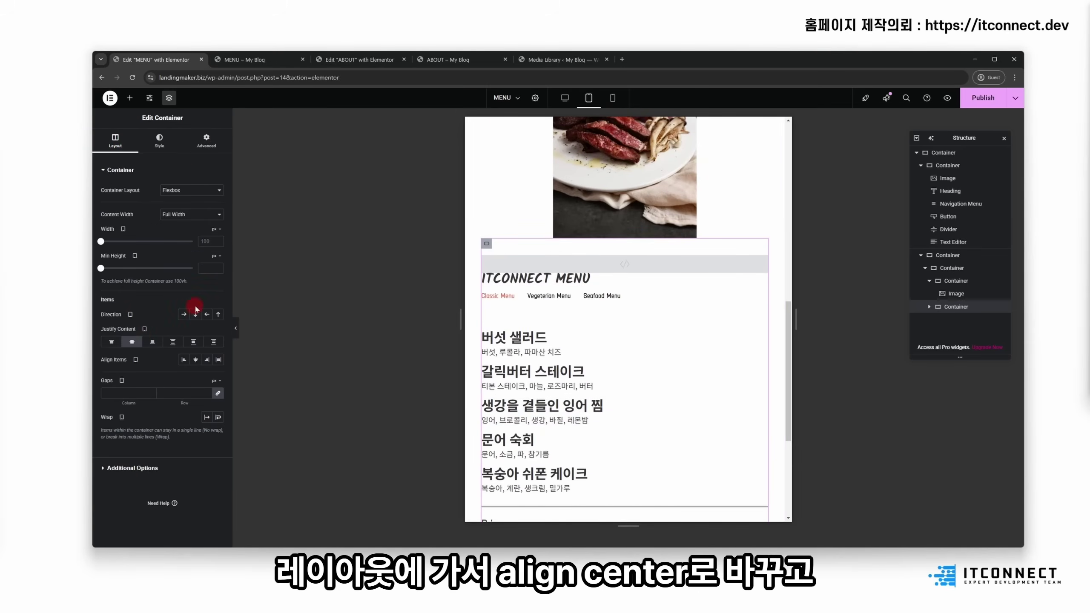
{"action": "left_click", "coordinate": [194, 361]}
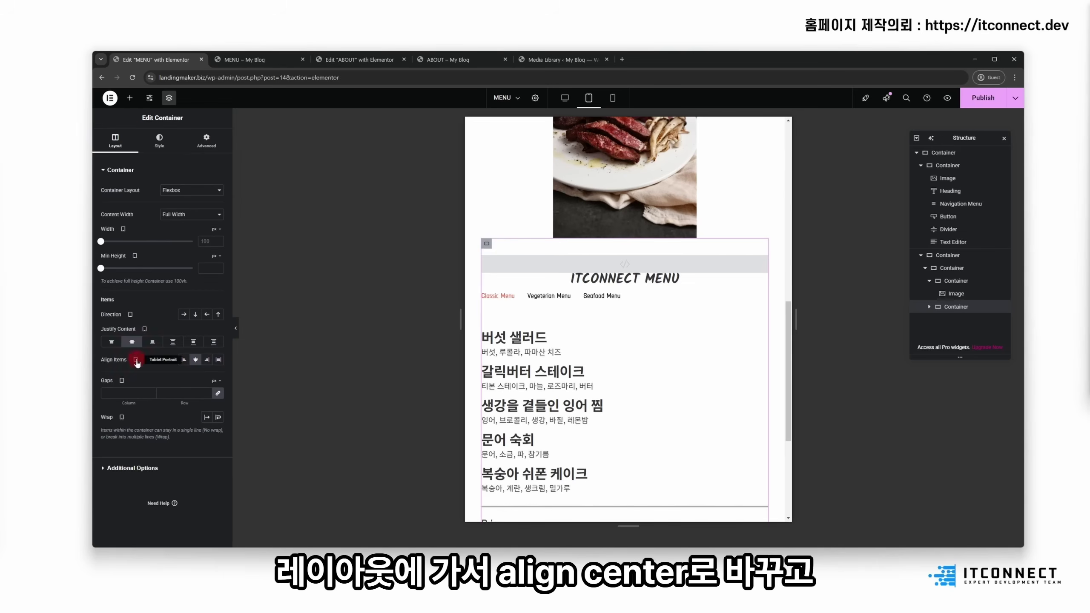
Step: Center the Tabs widget for tablet by setting both Justify and Align Title to center
{"action": "left_click", "coordinate": [763, 291]}
{"action": "left_click", "coordinate": [181, 151]}
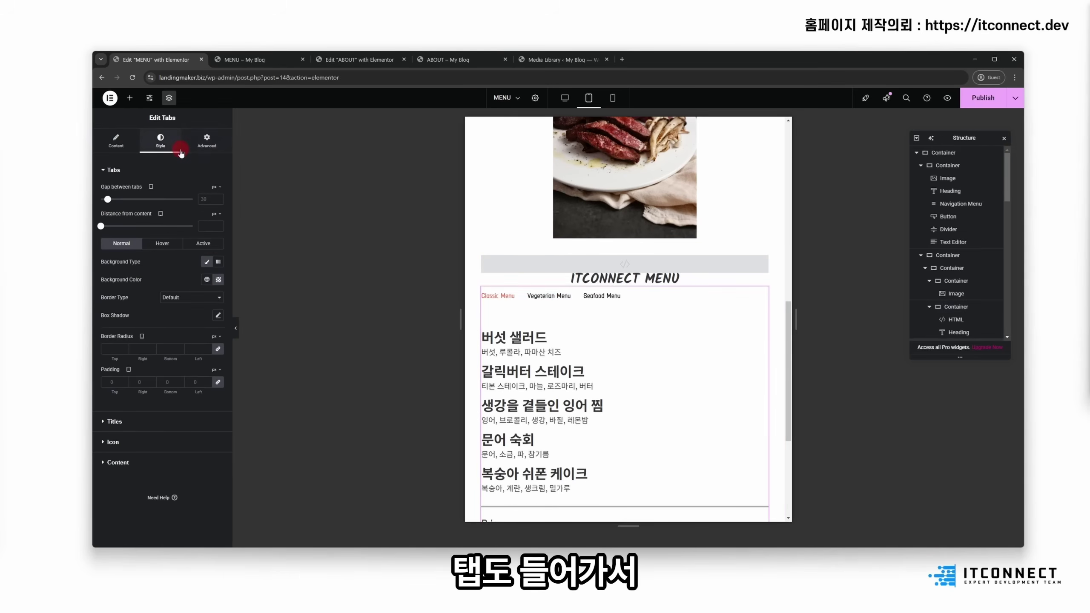
{"action": "left_click", "coordinate": [118, 141]}
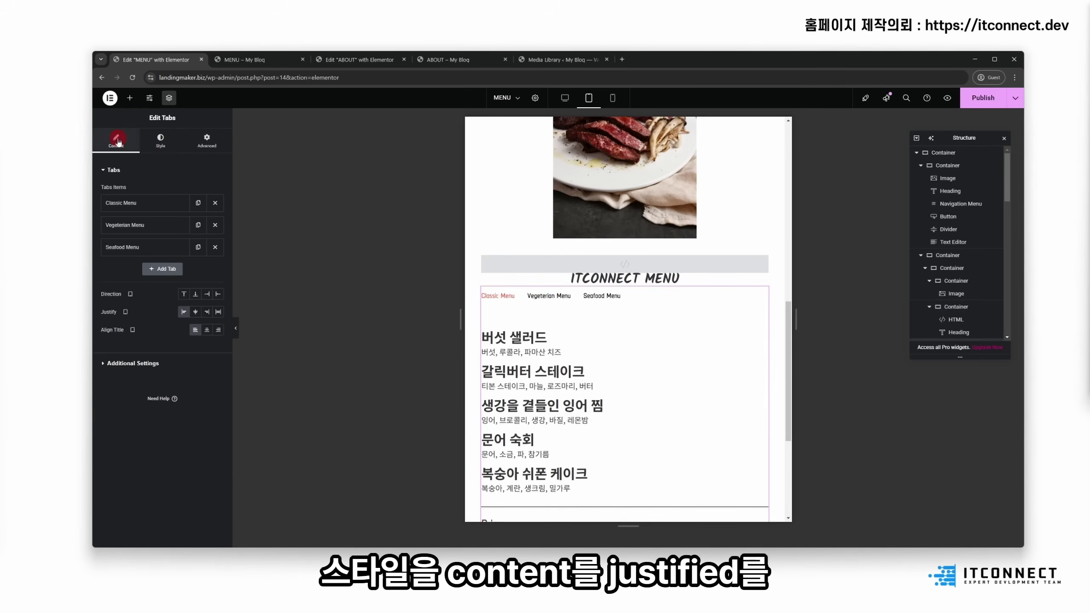
{"action": "left_click", "coordinate": [182, 299]}
{"action": "left_click", "coordinate": [194, 313]}
{"action": "left_click", "coordinate": [201, 330]}
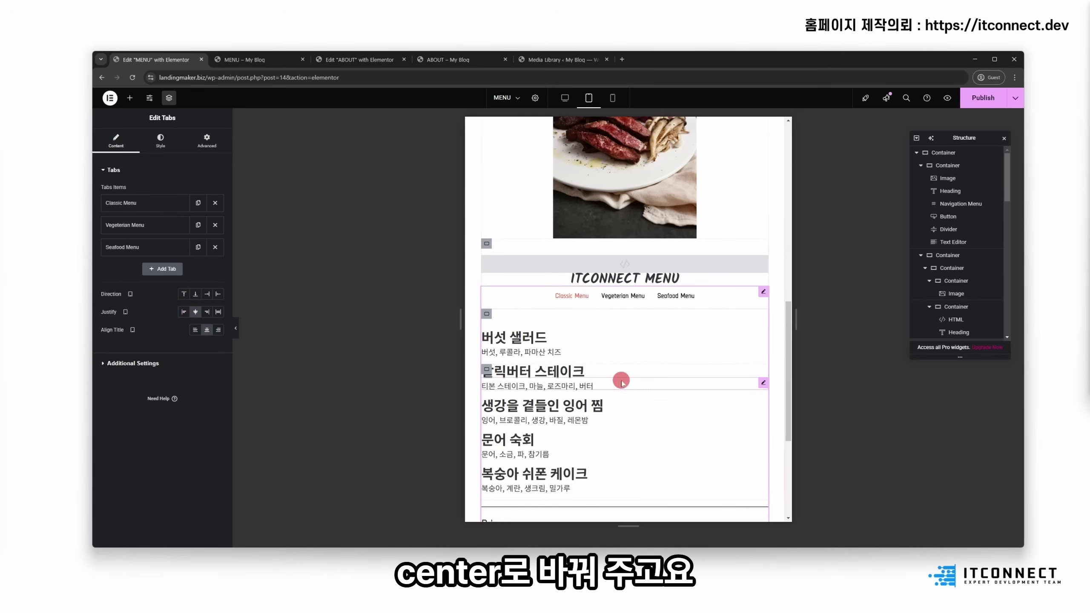
Step: Set Align Items to center for the 버섯 샐러드 container inside the Classic Menu tab
{"action": "left_click", "coordinate": [487, 314]}
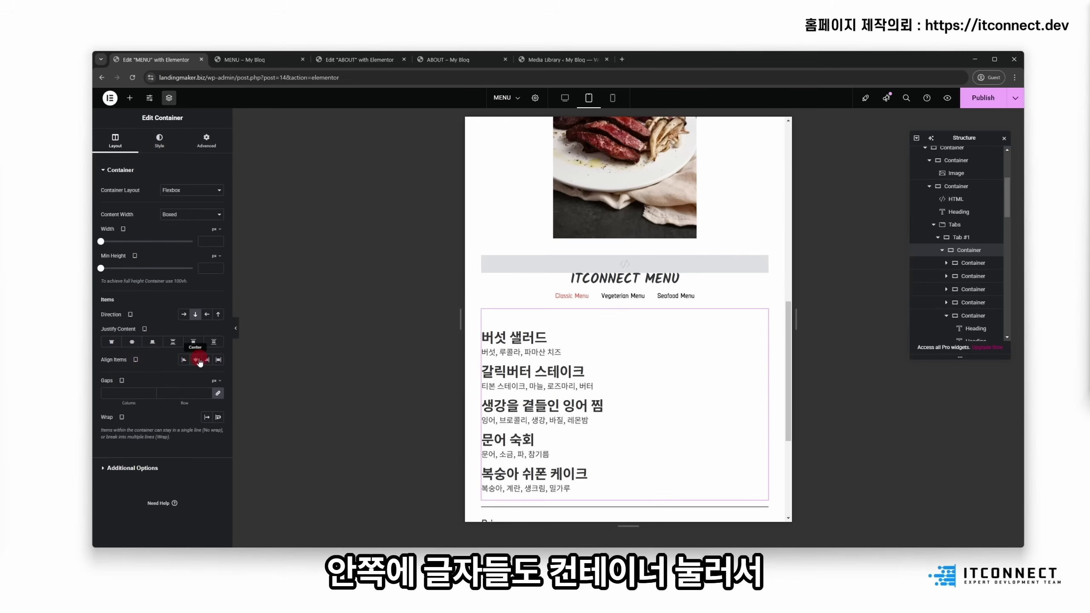
{"action": "scroll", "coordinate": [708, 402], "scroll_direction": "down", "scroll_amount": 4}
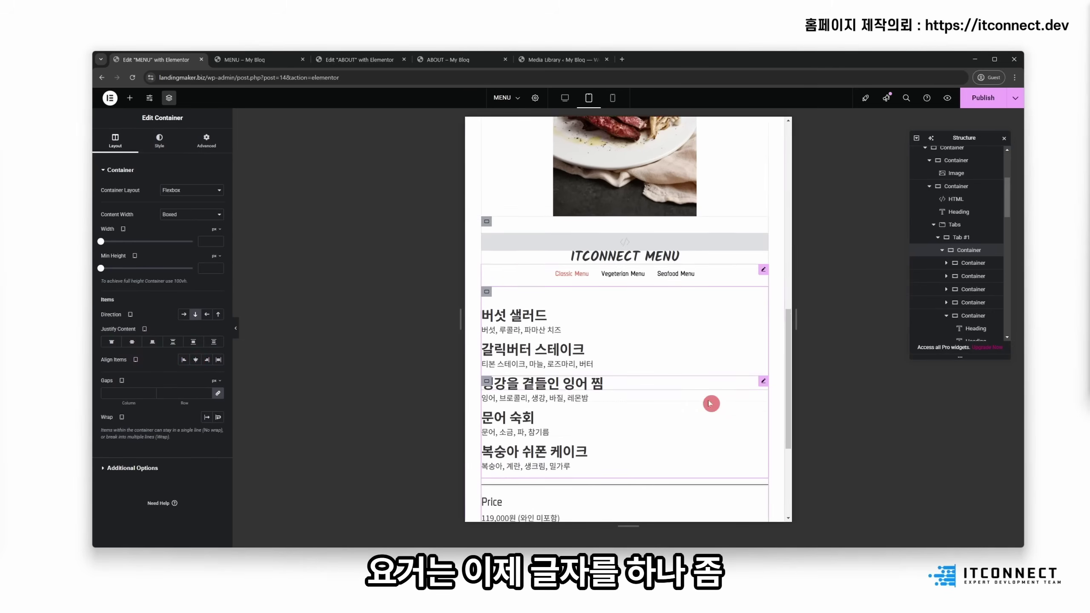
{"action": "scroll", "coordinate": [526, 163], "scroll_direction": "up", "scroll_amount": 1}
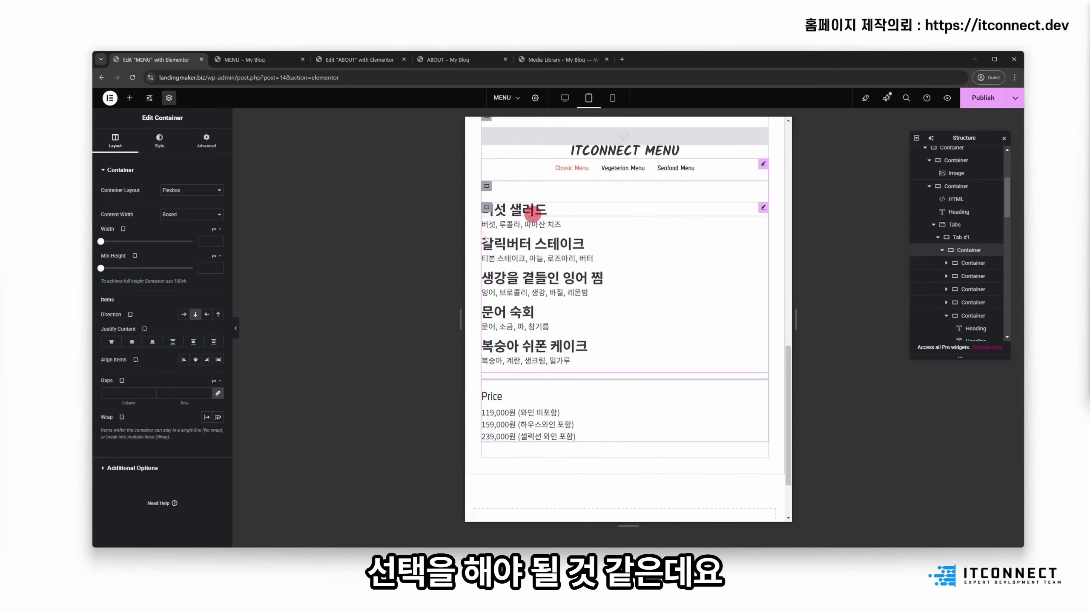
{"action": "left_click", "coordinate": [206, 140]}
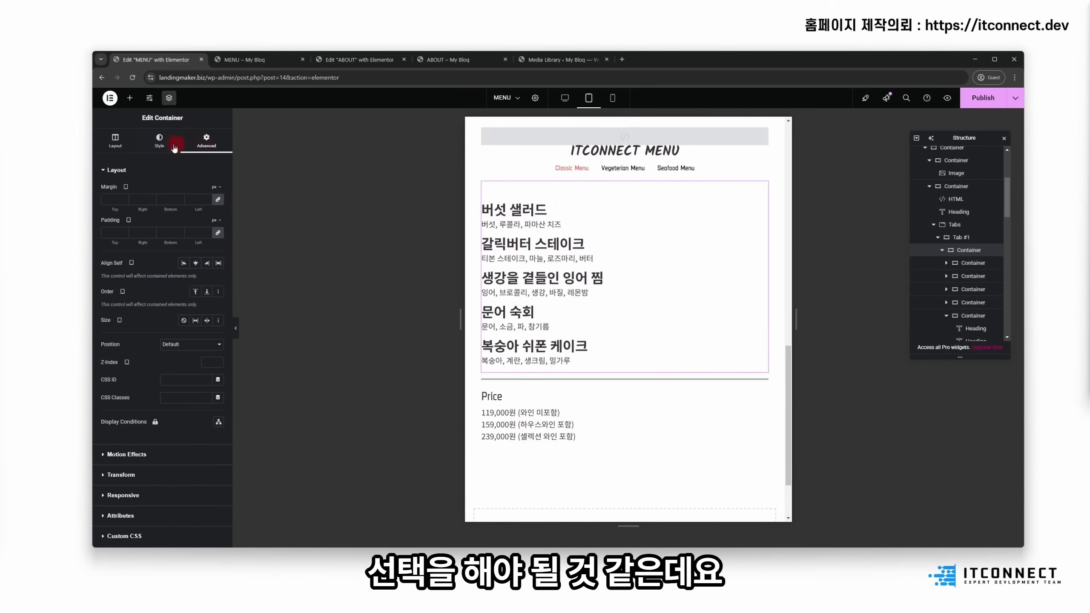
{"action": "left_click", "coordinate": [973, 264]}
{"action": "left_click", "coordinate": [127, 143]}
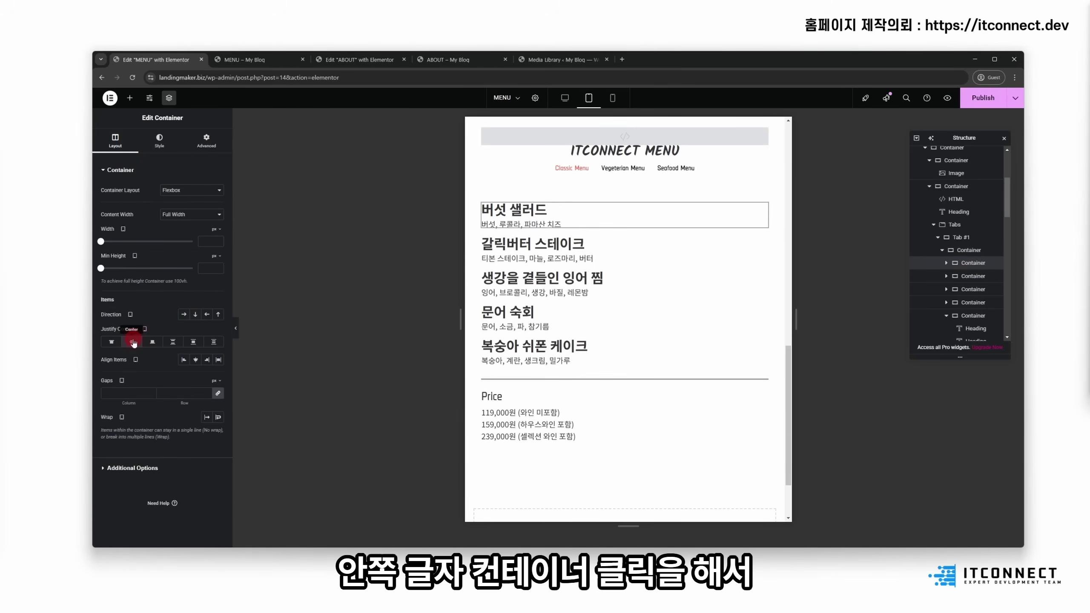
{"action": "left_click", "coordinate": [198, 360]}
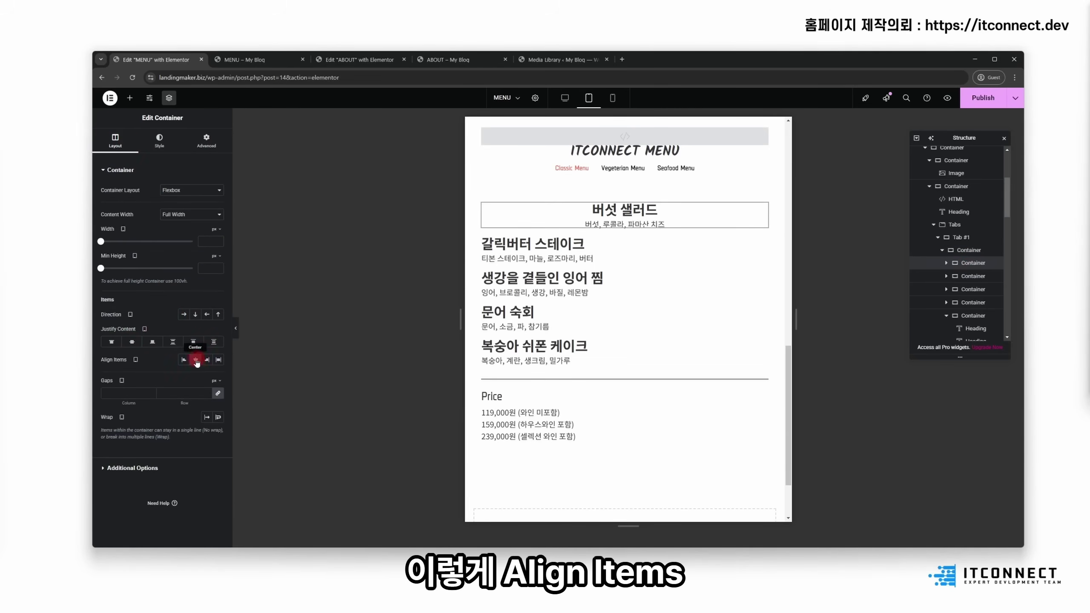
Step: Set Align Items to center for the 갈릭버터 스테이크, 생강을 곁들인 잉어 찜, 문어 숙회 and 복숭아 쉬폰 케이크 containers in the Classic Menu tab
{"action": "left_click", "coordinate": [972, 277]}
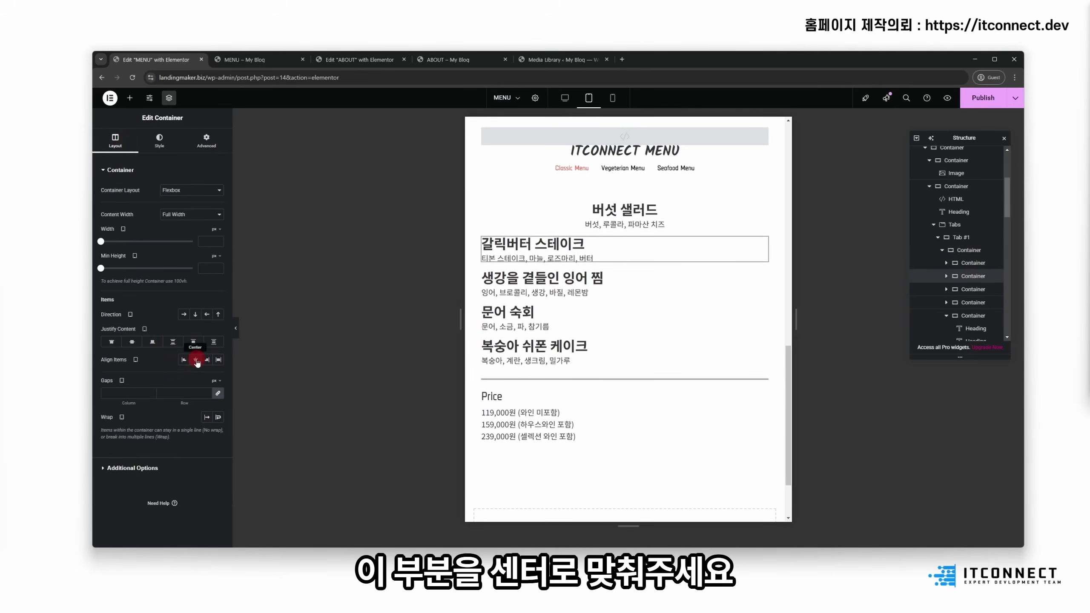
{"action": "left_click", "coordinate": [196, 360]}
{"action": "left_click", "coordinate": [972, 290]}
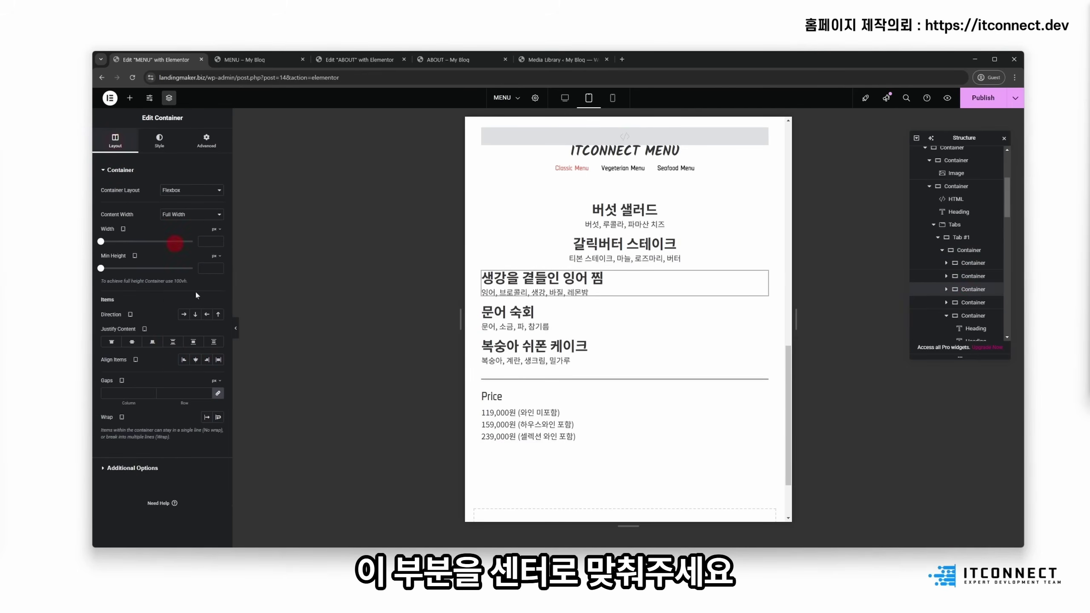
{"action": "left_click", "coordinate": [195, 360]}
{"action": "left_click", "coordinate": [972, 302]}
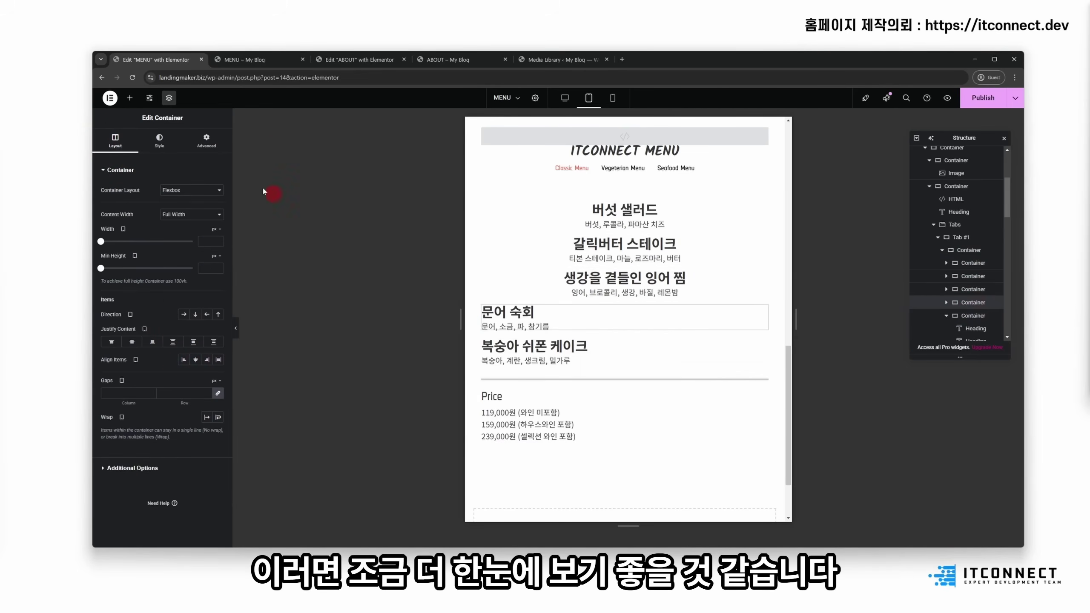
{"action": "left_click", "coordinate": [116, 138]}
{"action": "left_click", "coordinate": [196, 360]}
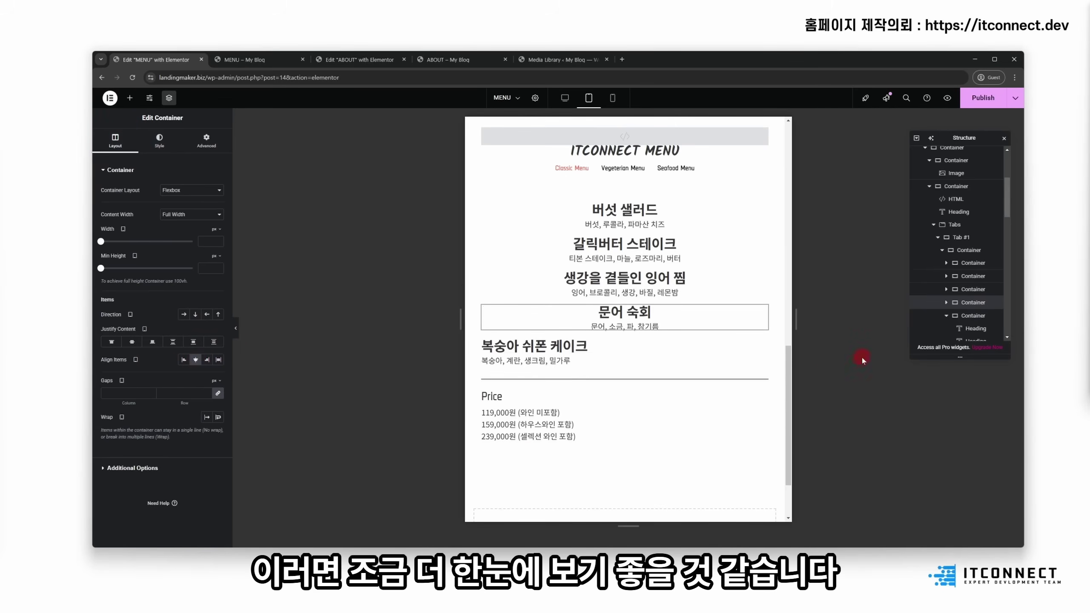
{"action": "left_click", "coordinate": [961, 316]}
{"action": "left_click", "coordinate": [116, 137]}
{"action": "left_click", "coordinate": [196, 315]}
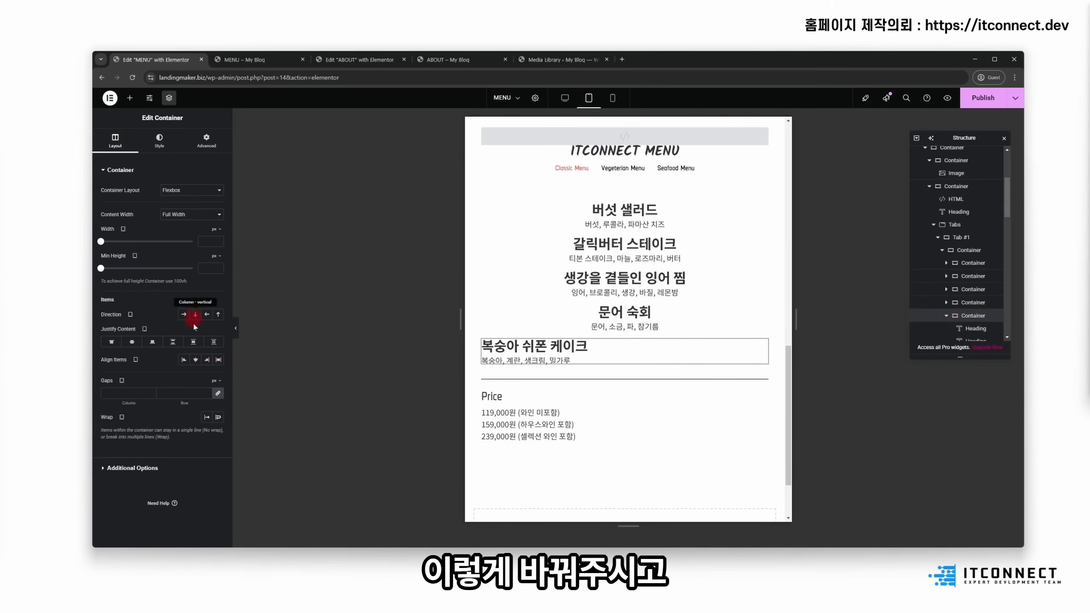
{"action": "left_click", "coordinate": [196, 360]}
Step: Set Align Items to center for the Price container in the Classic Menu tab and publish the page
{"action": "scroll", "coordinate": [970, 309], "scroll_direction": "down", "scroll_amount": 2}
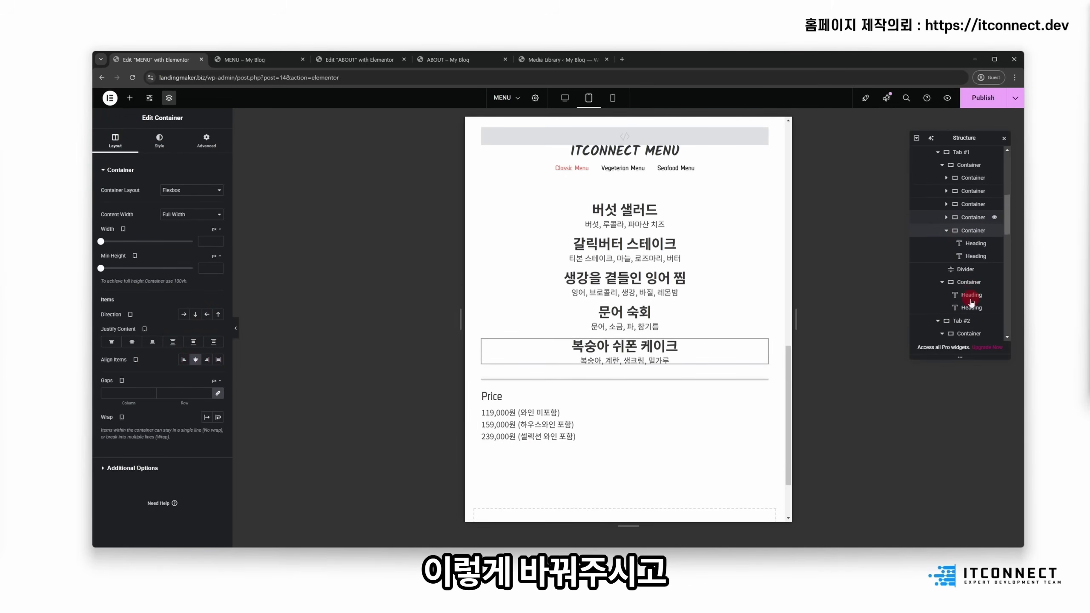
{"action": "left_click", "coordinate": [970, 283]}
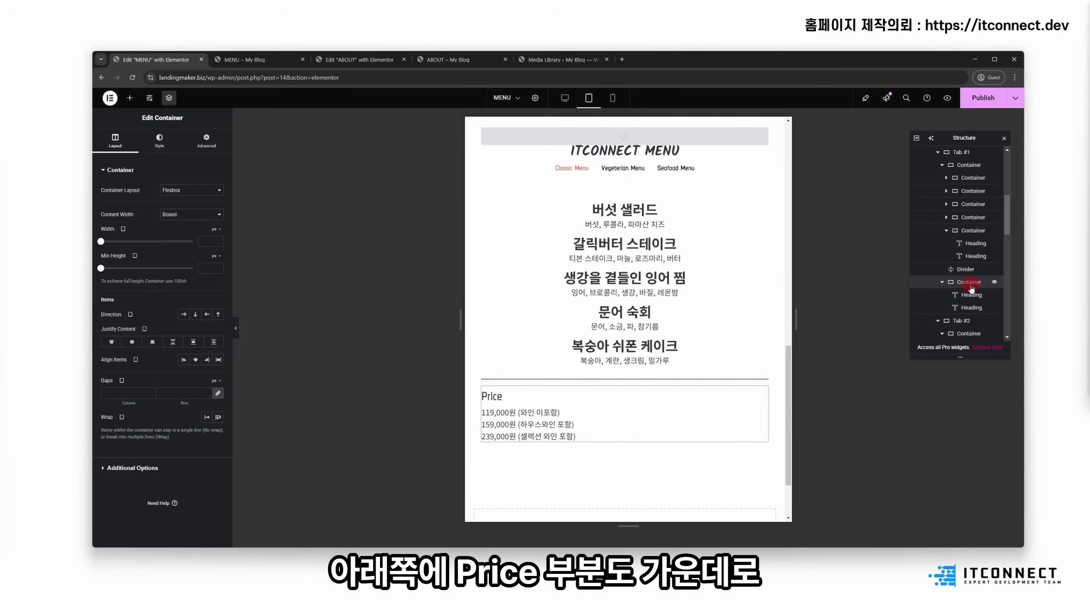
{"action": "left_click", "coordinate": [196, 360]}
{"action": "scroll", "coordinate": [739, 348], "scroll_direction": "up", "scroll_amount": 6}
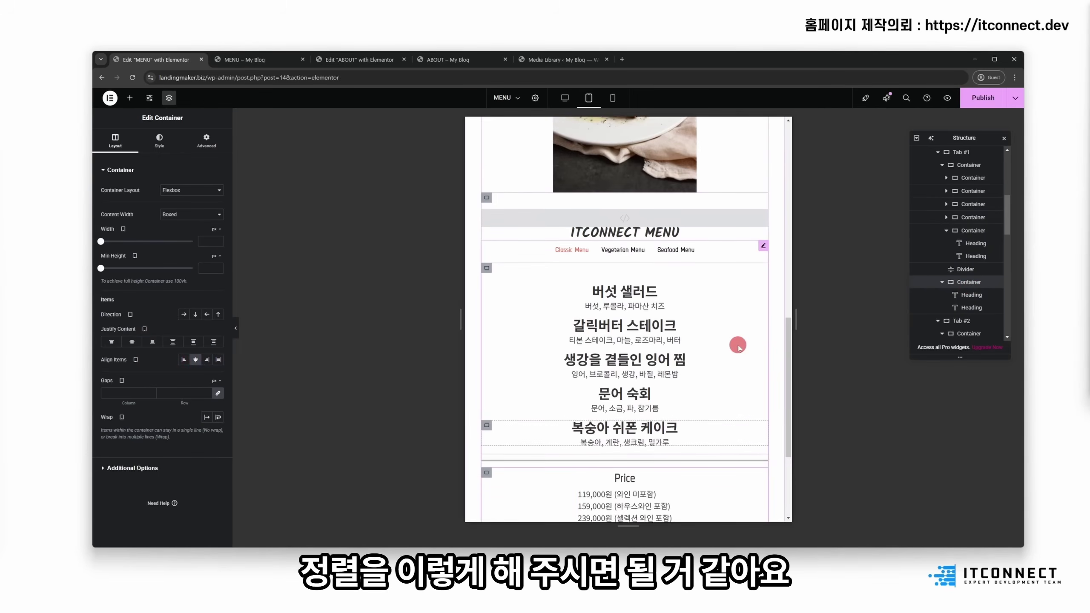
{"action": "left_click", "coordinate": [983, 98]}
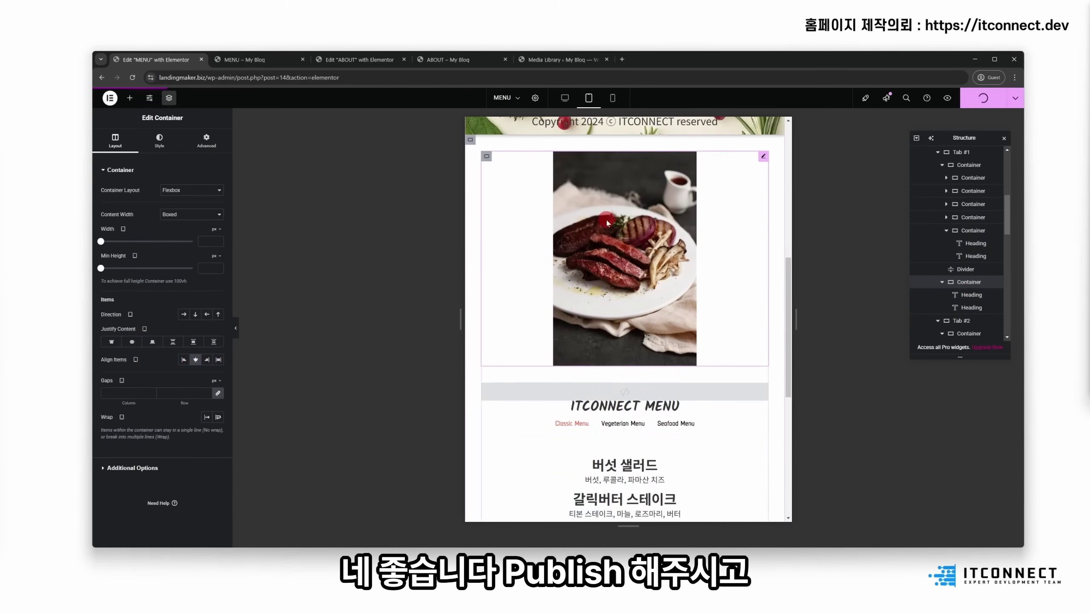
Step: In the Vegeterian Menu tab, set Align Items to center for the 버섯 샐러드, 구운 가지 스테이크 and 아보카도 볼 containers
{"action": "scroll", "coordinate": [596, 239], "scroll_direction": "down", "scroll_amount": 3}
{"action": "scroll", "coordinate": [641, 253], "scroll_direction": "down", "scroll_amount": 3}
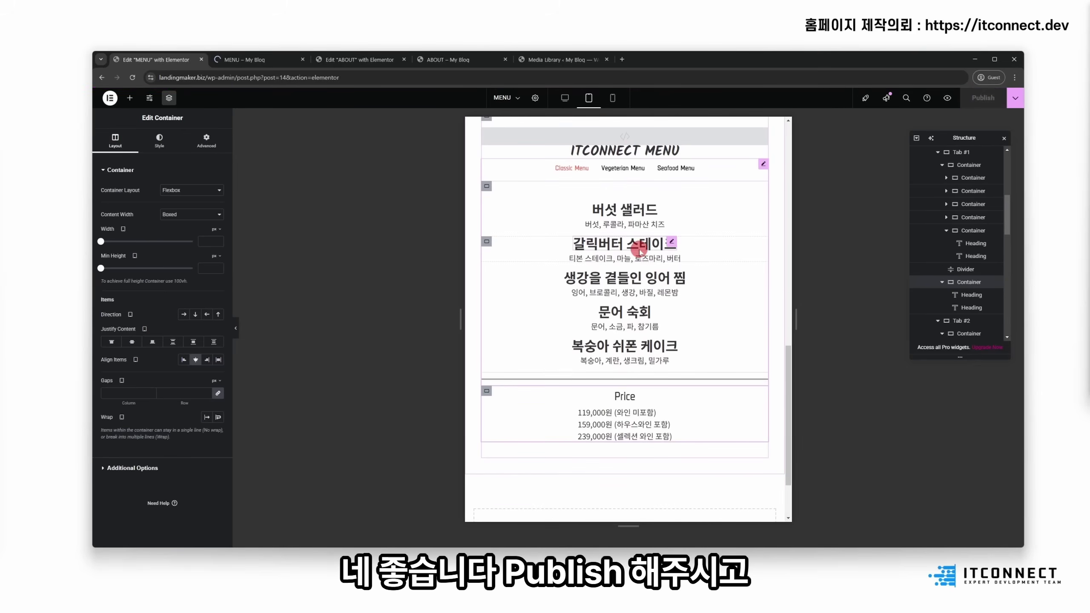
{"action": "left_click", "coordinate": [621, 171]}
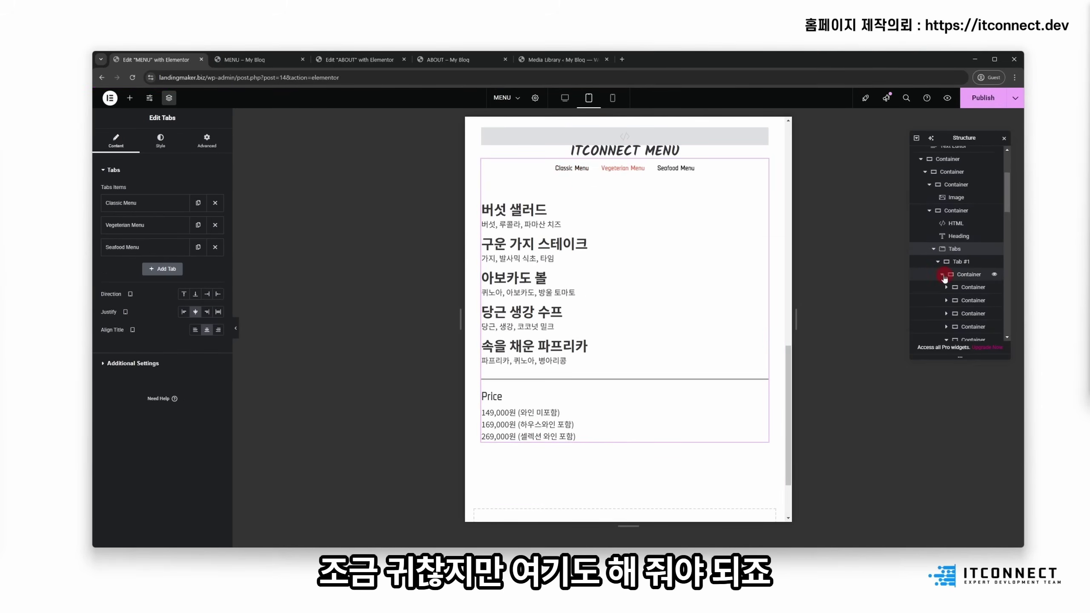
{"action": "left_click", "coordinate": [973, 288]}
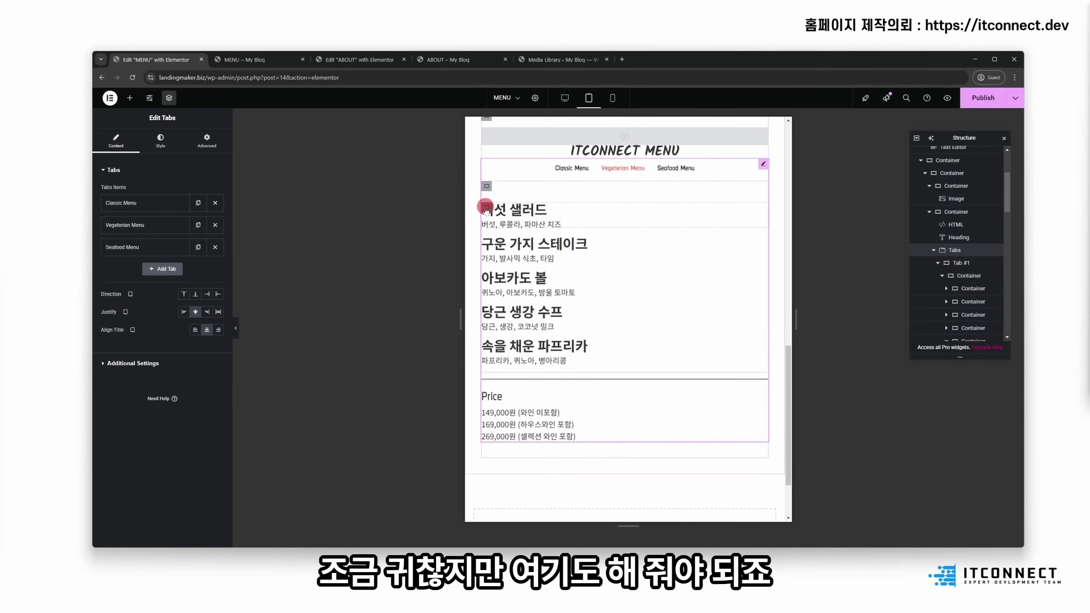
{"action": "left_click", "coordinate": [486, 210]}
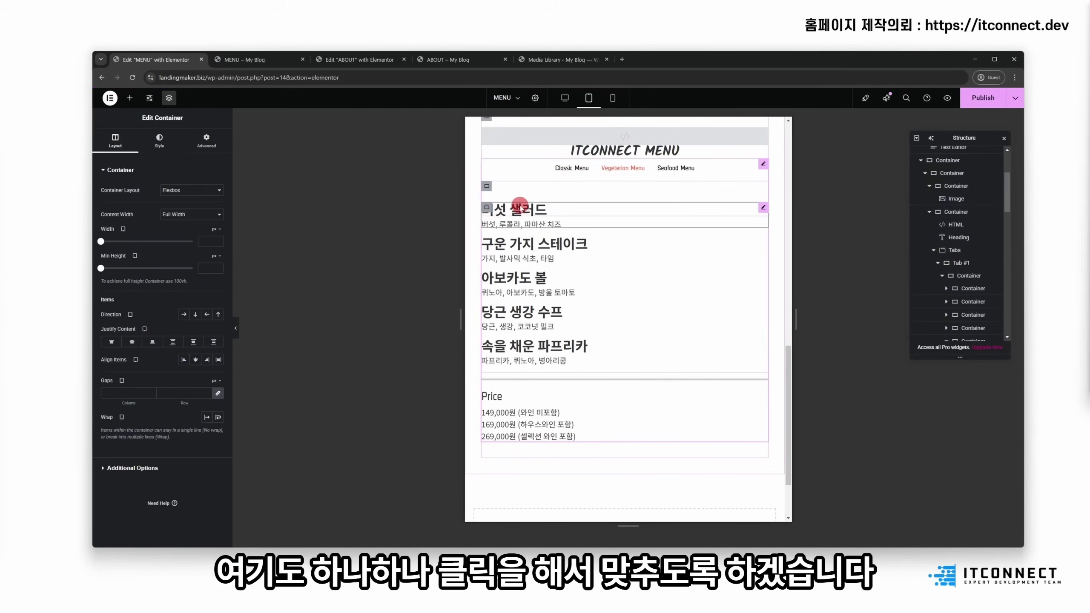
{"action": "left_click", "coordinate": [195, 360]}
{"action": "left_click", "coordinate": [486, 243]}
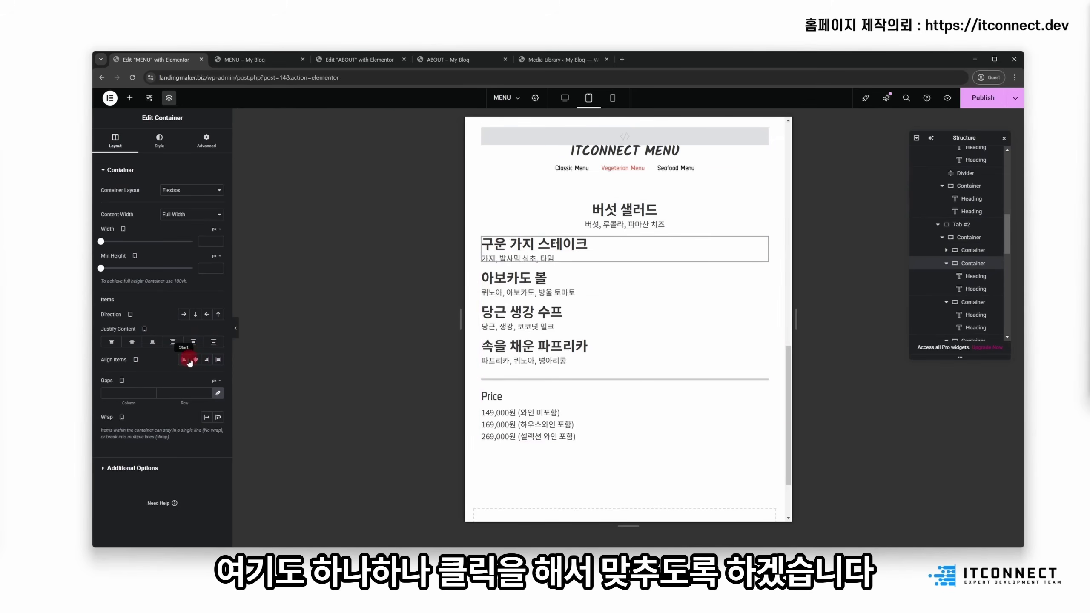
{"action": "left_click", "coordinate": [196, 360]}
{"action": "left_click", "coordinate": [486, 278]}
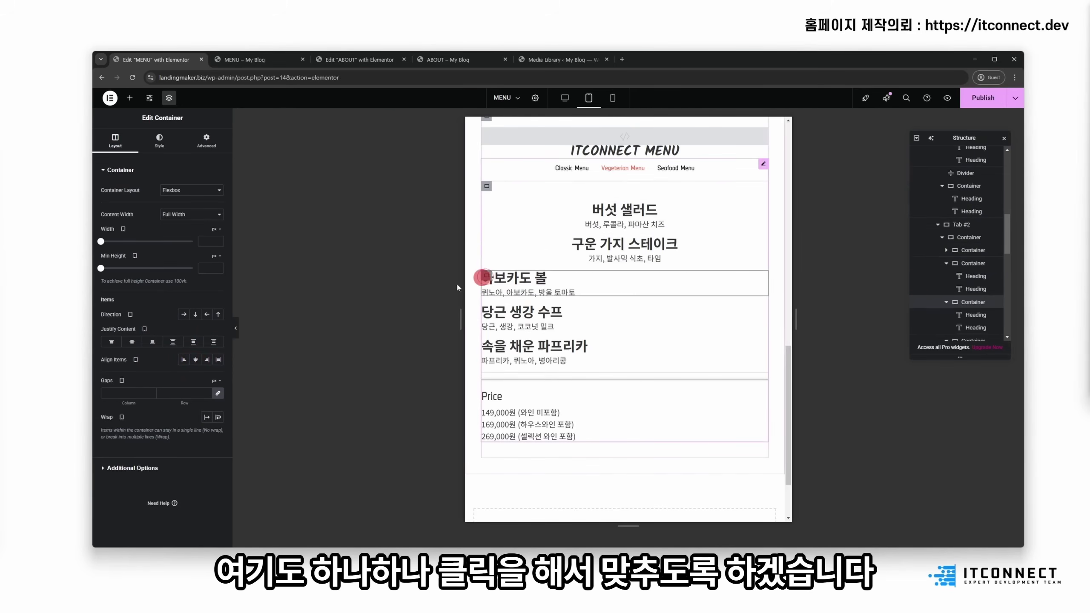
{"action": "left_click", "coordinate": [195, 360]}
Step: Set Align Items to center for the 당근 생강 수프, 속을 채운 파프리카 and Price containers in the Vegeterian Menu tab
{"action": "left_click", "coordinate": [485, 312]}
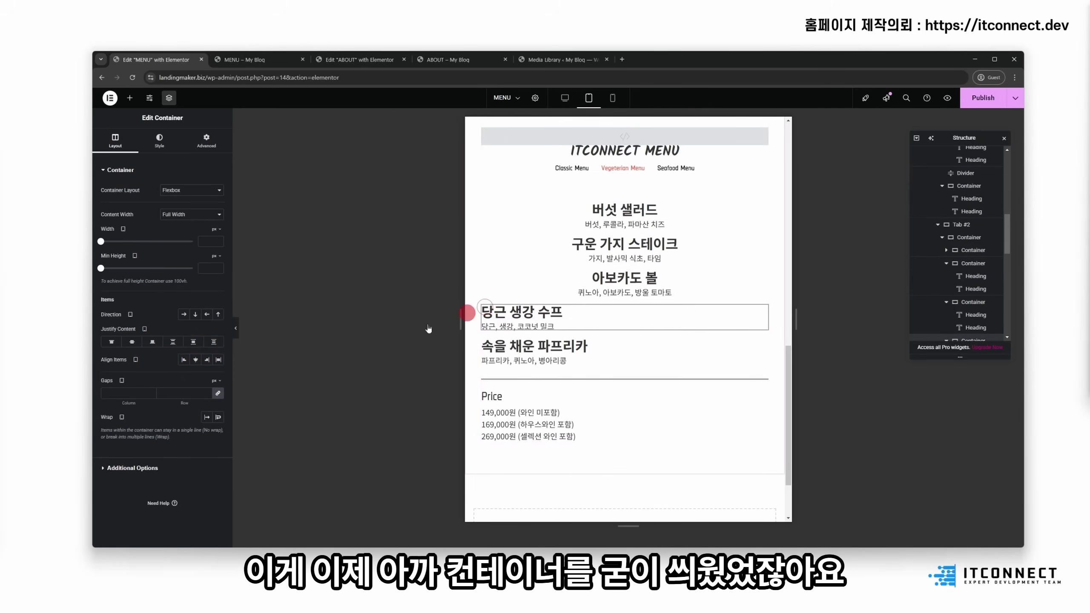
{"action": "left_click", "coordinate": [195, 360]}
{"action": "left_click", "coordinate": [485, 347]}
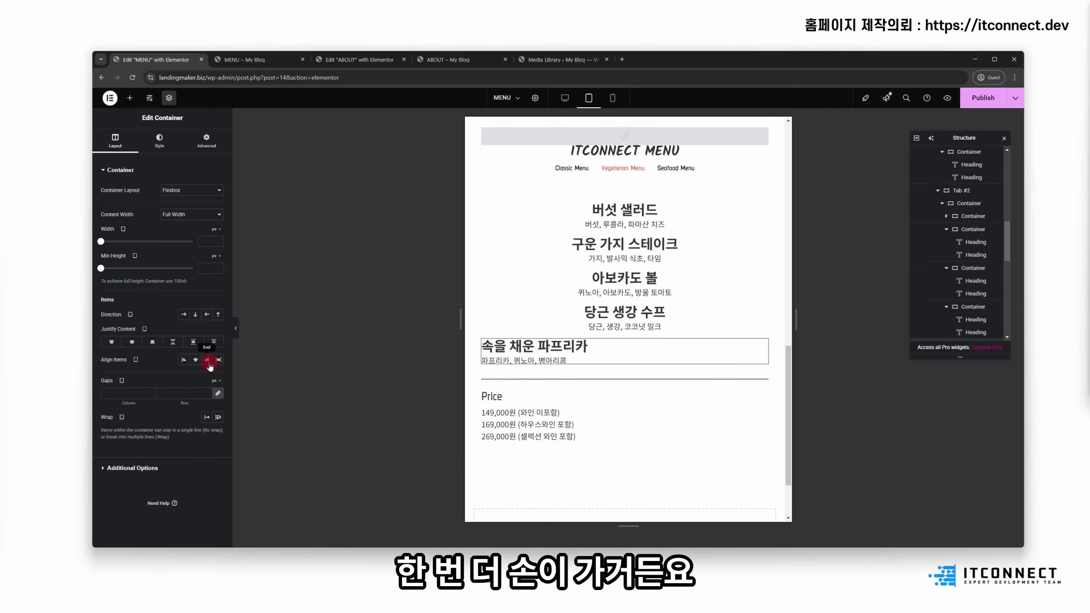
{"action": "left_click", "coordinate": [196, 360]}
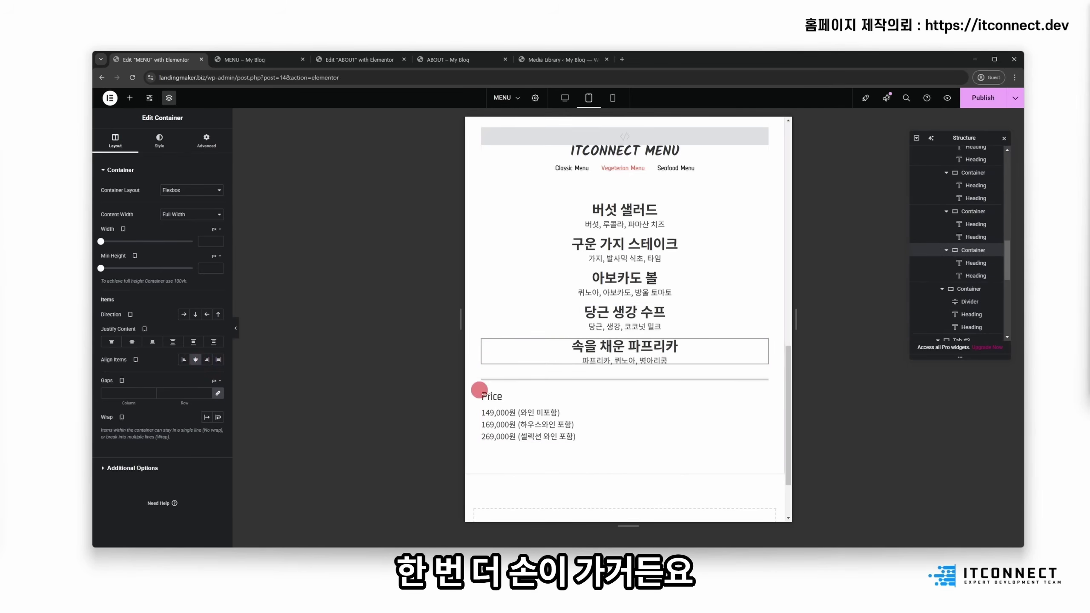
{"action": "left_click", "coordinate": [488, 413]}
{"action": "left_click", "coordinate": [195, 359]}
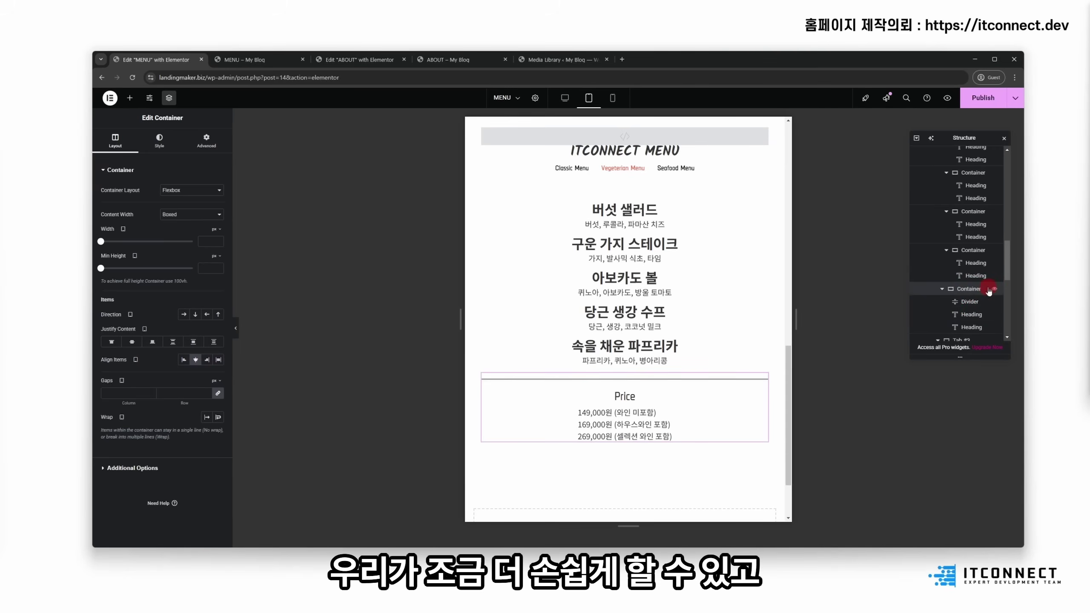
Step: In the Seafood Menu tab, set Align Items to center for the 레몬을 곁들인 연어구이, 갈릭 버터 새우 and 허브 크러스트 농어 containers
{"action": "scroll", "coordinate": [983, 289], "scroll_direction": "down", "scroll_amount": 1}
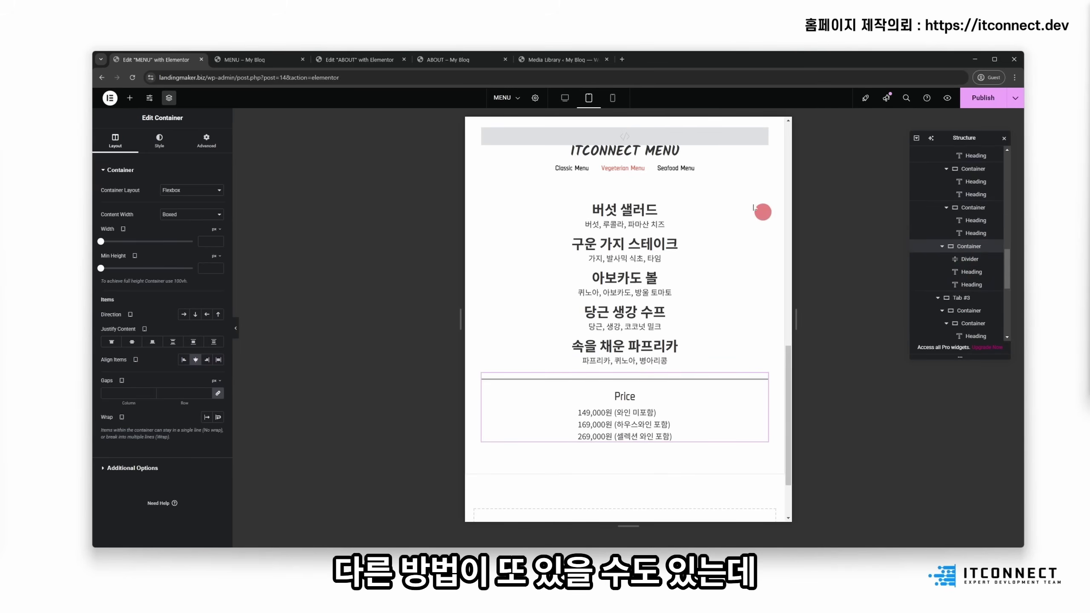
{"action": "left_click", "coordinate": [678, 168]}
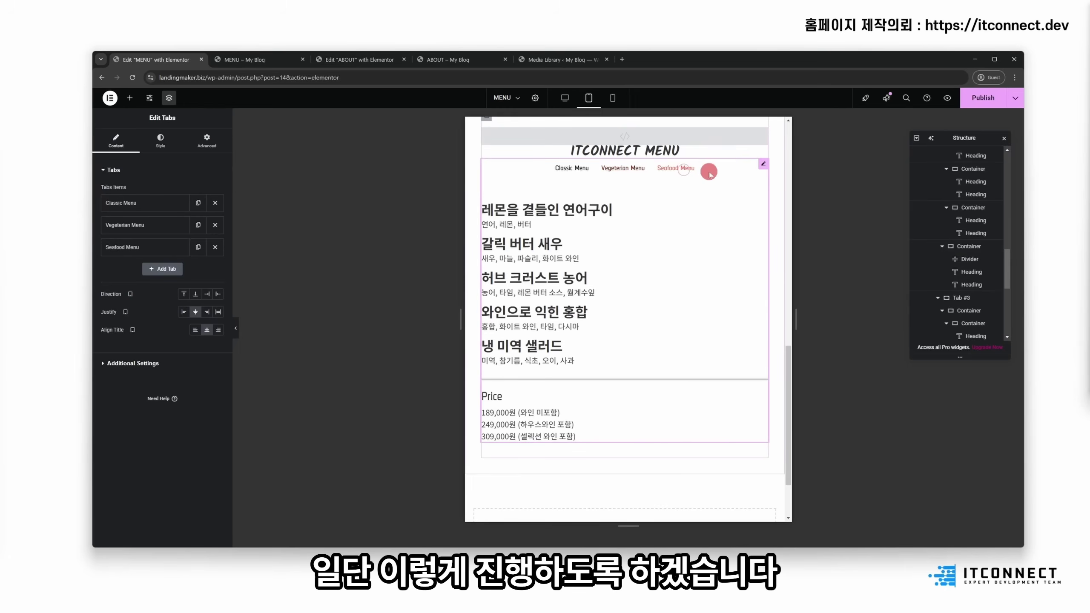
{"action": "left_click", "coordinate": [487, 208]}
{"action": "left_click", "coordinate": [195, 360]}
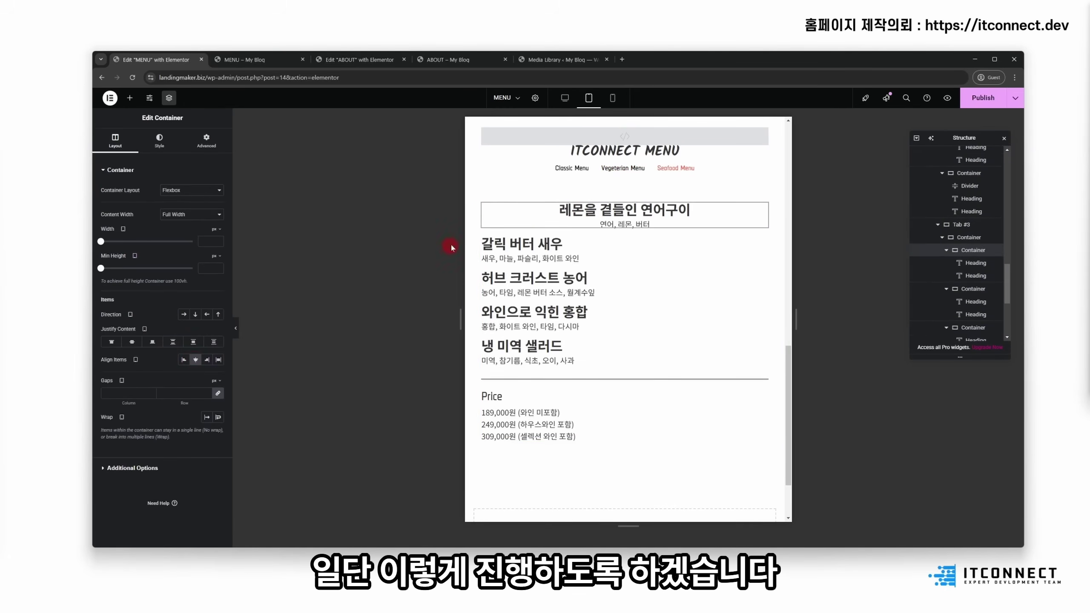
{"action": "left_click", "coordinate": [486, 244]}
{"action": "left_click", "coordinate": [195, 359]}
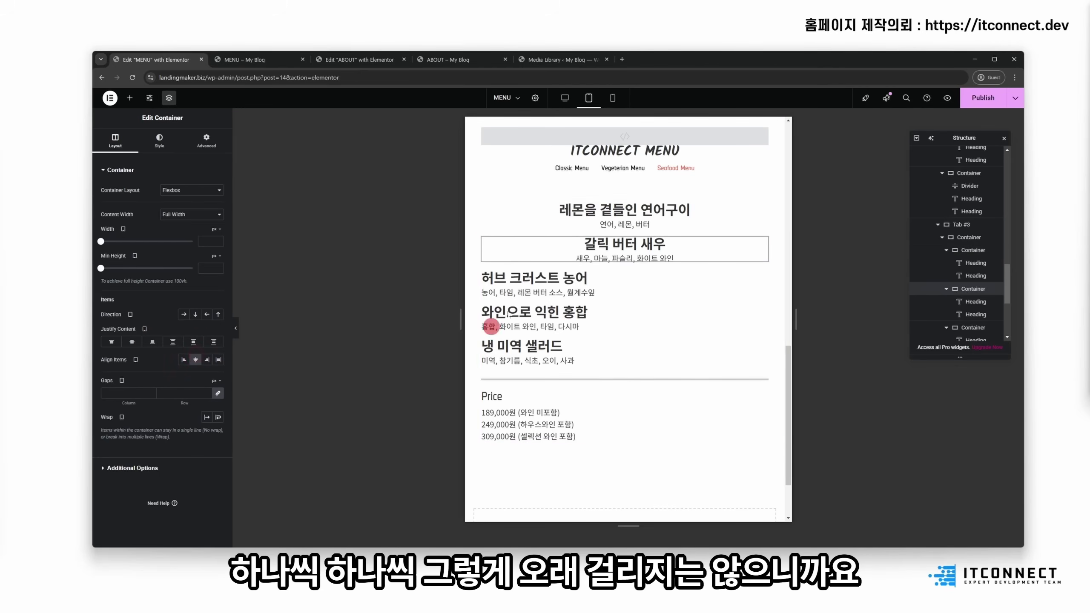
{"action": "left_click", "coordinate": [493, 277]}
{"action": "left_click", "coordinate": [196, 360]}
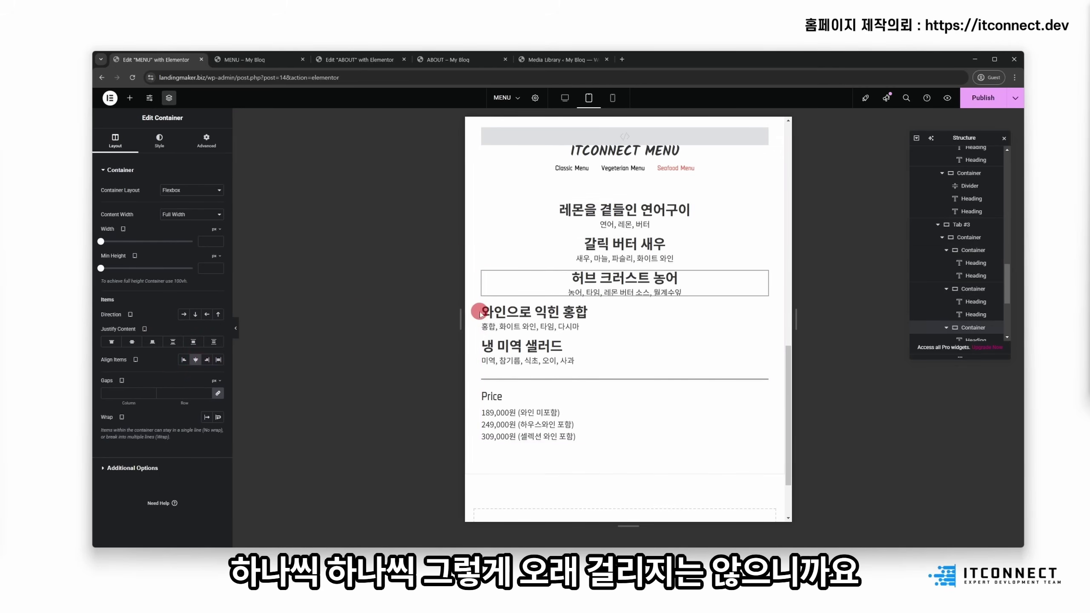
Step: Set Align Items to center for the 와인으로 익힌 홍합, 냉 미역 샐러드 and Price containers in the Seafood Menu tab and publish the page
{"action": "left_click", "coordinate": [487, 312]}
{"action": "left_click", "coordinate": [196, 360]}
{"action": "left_click", "coordinate": [488, 346]}
{"action": "left_click", "coordinate": [196, 360]}
{"action": "left_click", "coordinate": [195, 359]}
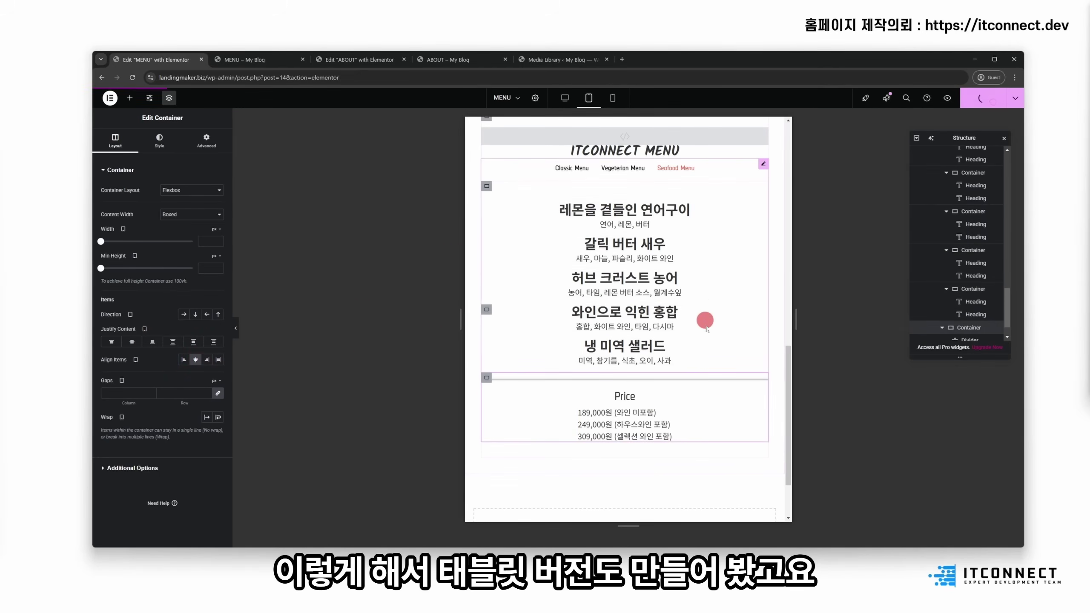
{"action": "scroll", "coordinate": [708, 346], "scroll_direction": "up", "scroll_amount": 8}
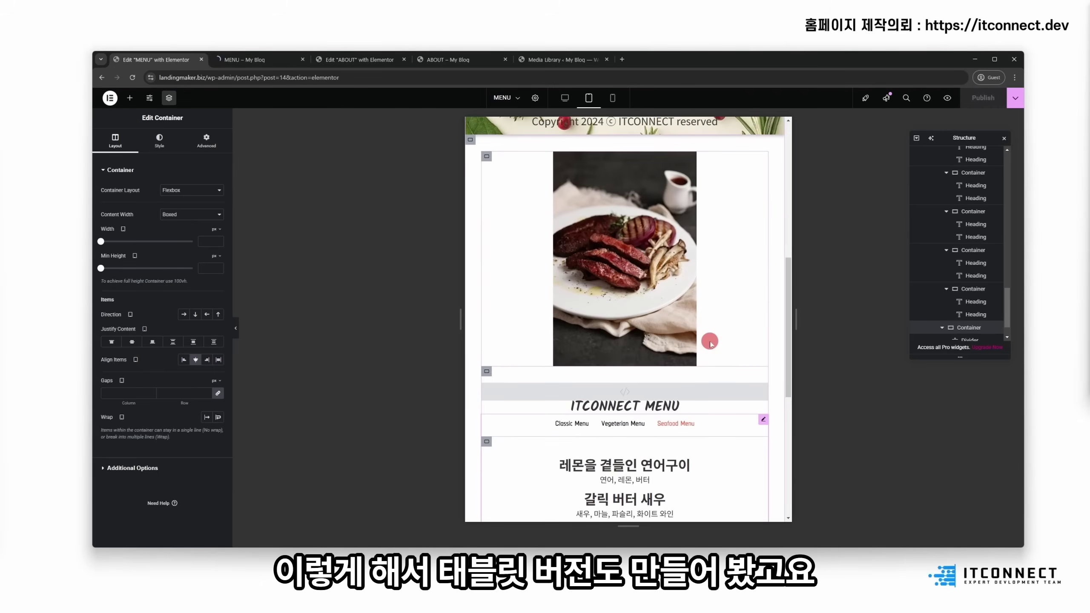
{"action": "scroll", "coordinate": [708, 349], "scroll_direction": "up", "scroll_amount": 7}
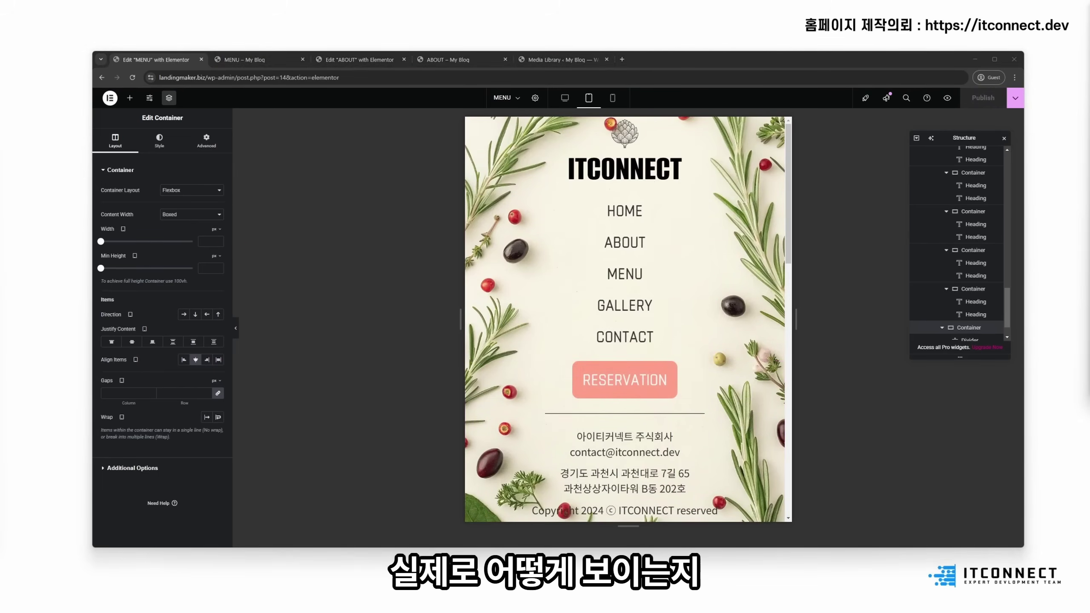
Step: Switch to the other browser window, close its extra tabs and check the Vegeterian and Seafood menus of the moneynlifehacker.com template site
{"action": "left_click_drag", "start_coordinate": [0, 86], "coordinate": [428, 73]}
{"action": "left_click", "coordinate": [185, 71]}
{"action": "left_click", "coordinate": [185, 71]}
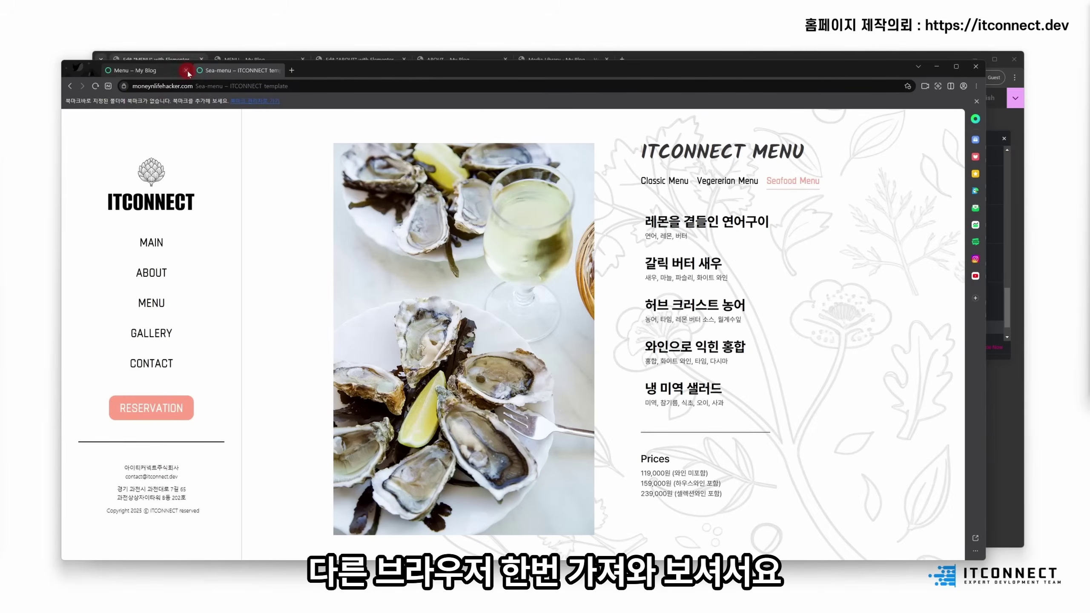
{"action": "left_click", "coordinate": [732, 182]}
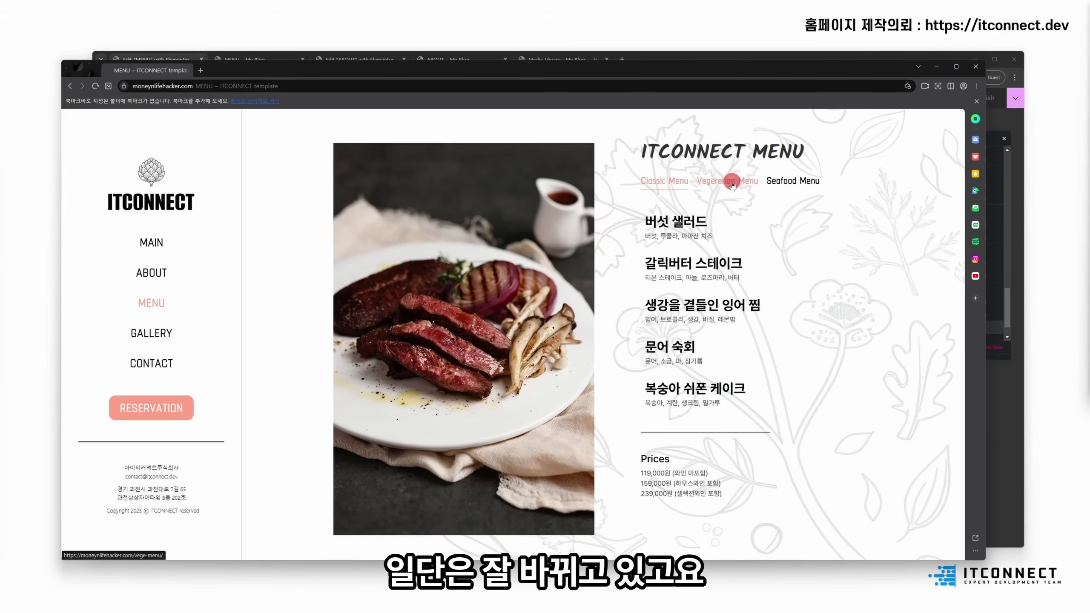
{"action": "left_click", "coordinate": [792, 183]}
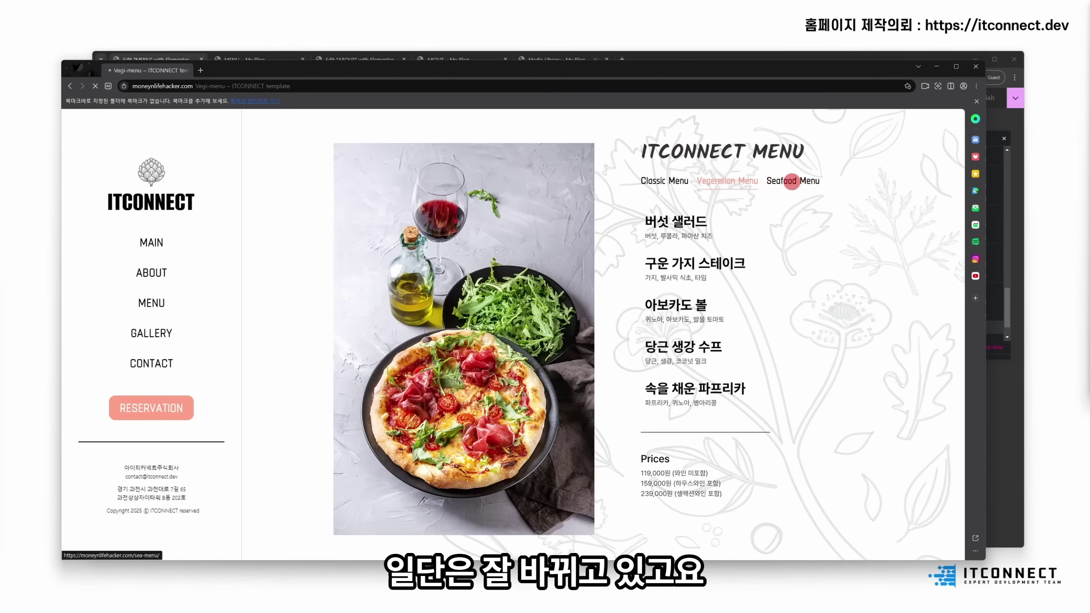
{"action": "key", "text": "F12"}
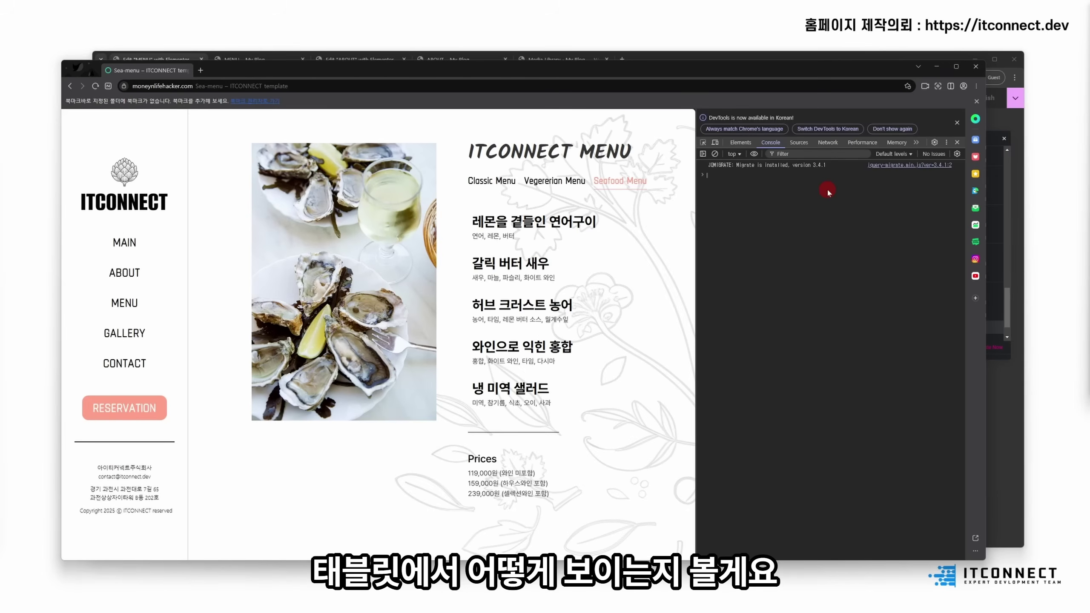
{"action": "left_click", "coordinate": [715, 142]}
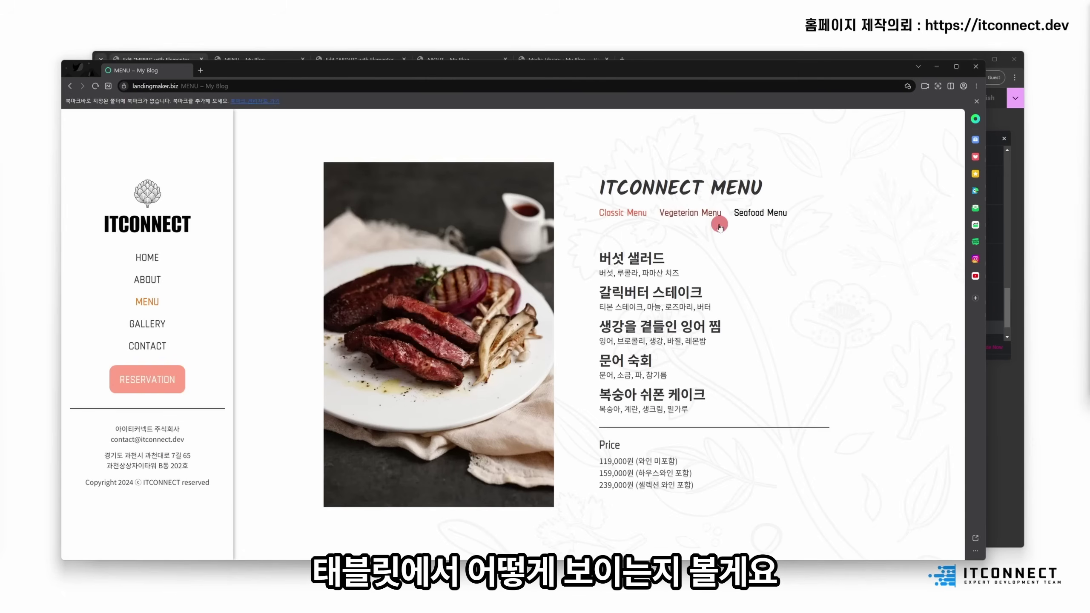
Step: On the published landingmaker.biz MENU page, switch between the Classic, Vegeterian and Seafood tabs to check that the image and dishes change
{"action": "left_click", "coordinate": [690, 212]}
{"action": "left_click", "coordinate": [769, 212]}
{"action": "left_click", "coordinate": [632, 213]}
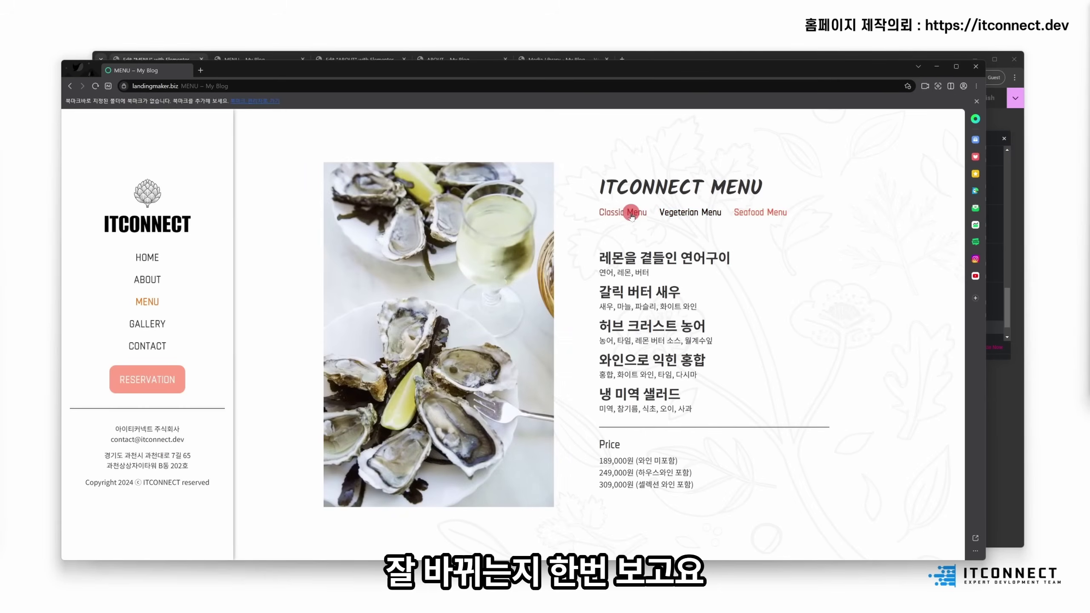
{"action": "left_click", "coordinate": [709, 212]}
{"action": "left_click", "coordinate": [771, 212]}
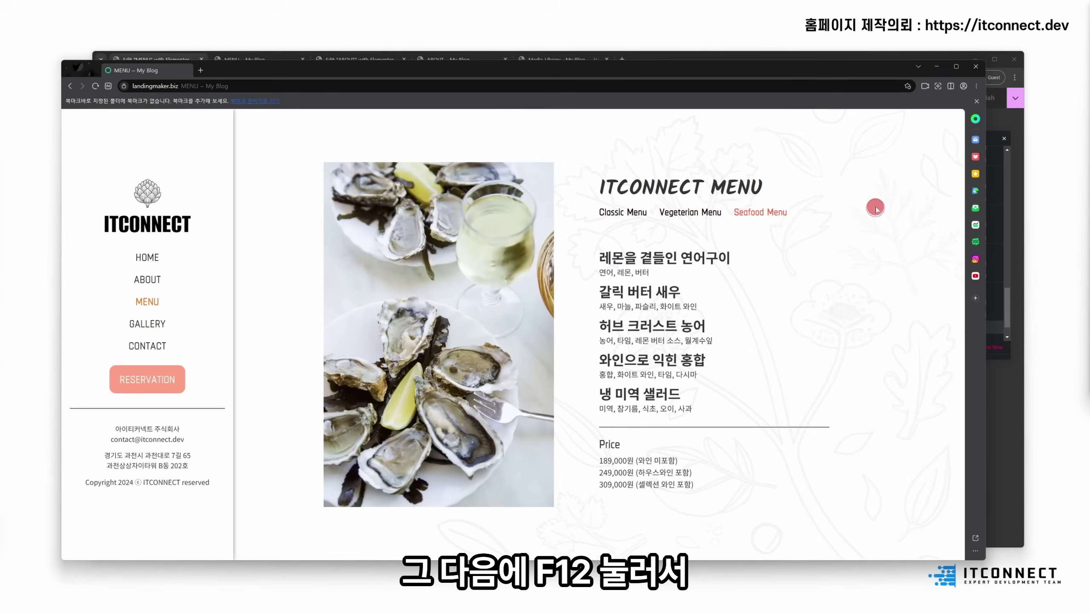
Step: Open the developer tools on the published MENU page, emulate an iPad Mini and check the Seafood and Classic menus
{"action": "key", "text": "F12"}
{"action": "left_click", "coordinate": [317, 117]}
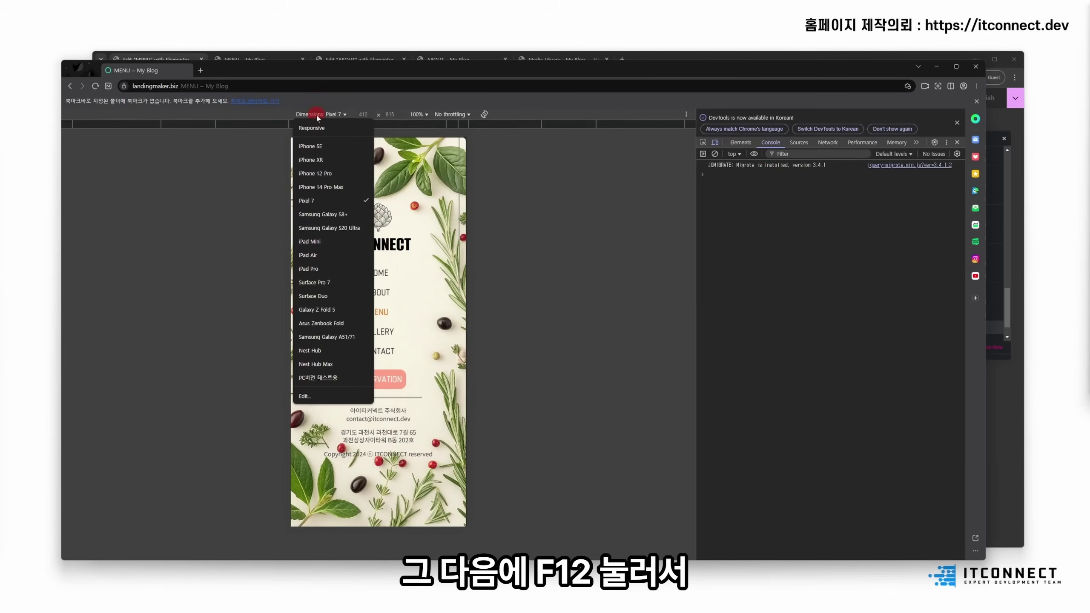
{"action": "left_click", "coordinate": [333, 244]}
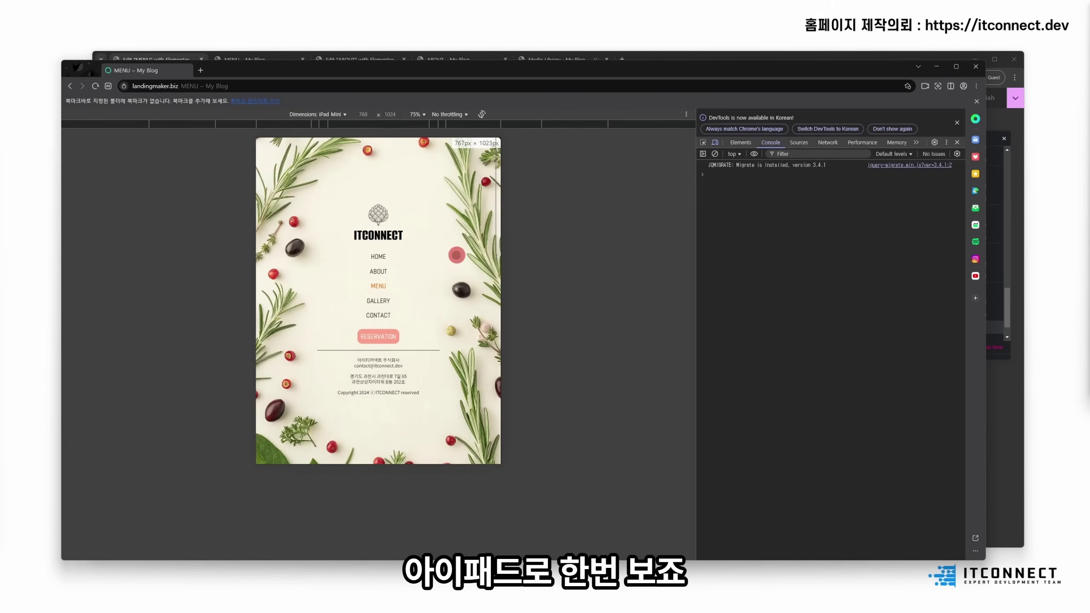
{"action": "scroll", "coordinate": [456, 255], "scroll_direction": "down", "scroll_amount": 10}
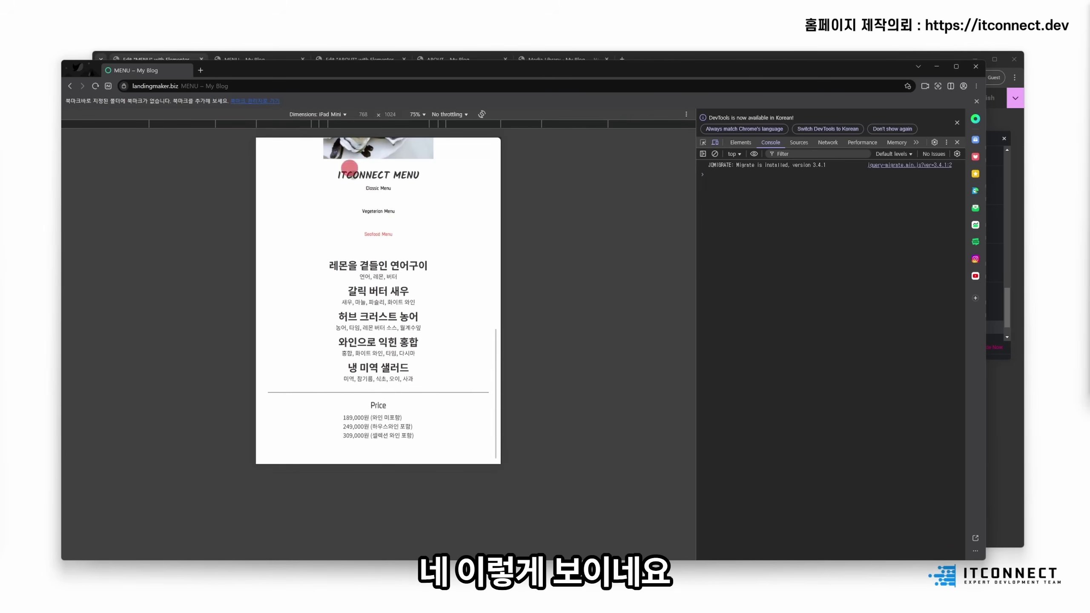
{"action": "left_click", "coordinate": [378, 188]}
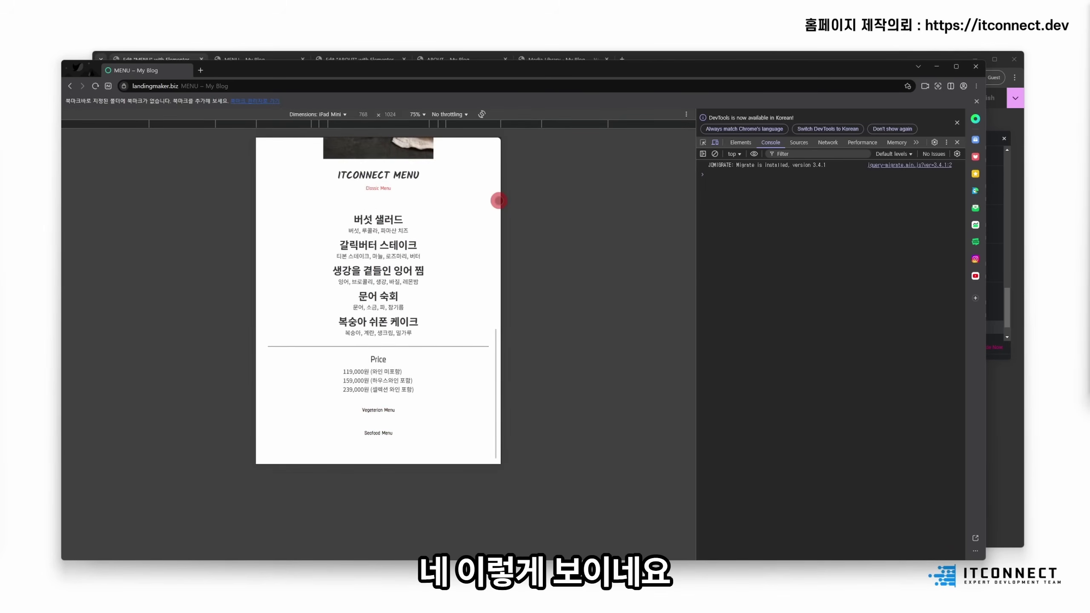
{"action": "scroll", "coordinate": [467, 211], "scroll_direction": "up", "scroll_amount": 2}
Step: Change the emulated device to iPad Pro and check the Classic, Vegeterian and Seafood menus
{"action": "left_click", "coordinate": [327, 114]}
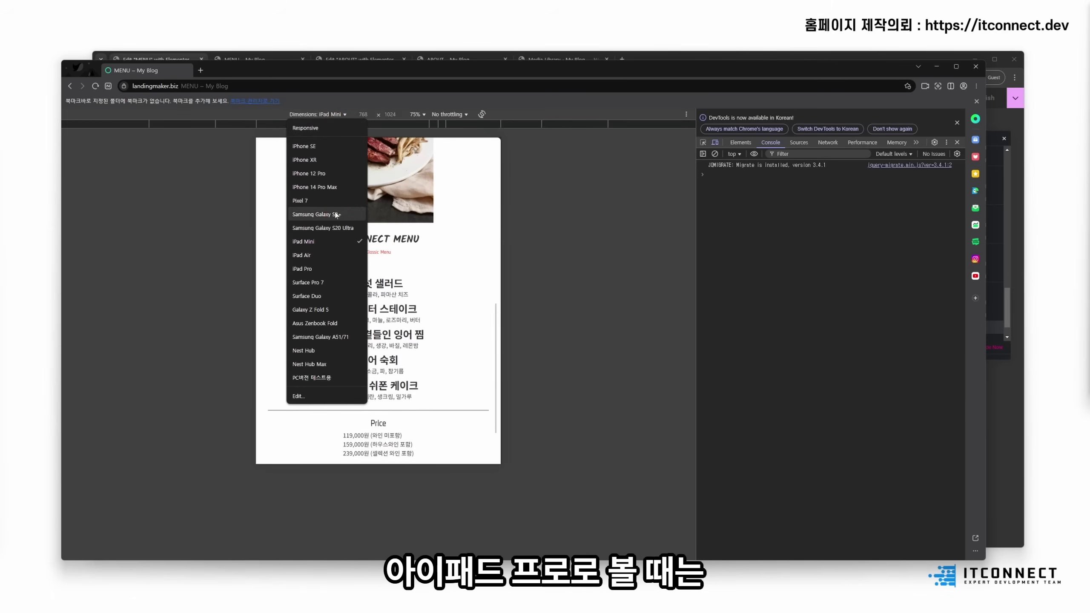
{"action": "left_click", "coordinate": [313, 268]}
{"action": "scroll", "coordinate": [412, 290], "scroll_direction": "down", "scroll_amount": 10}
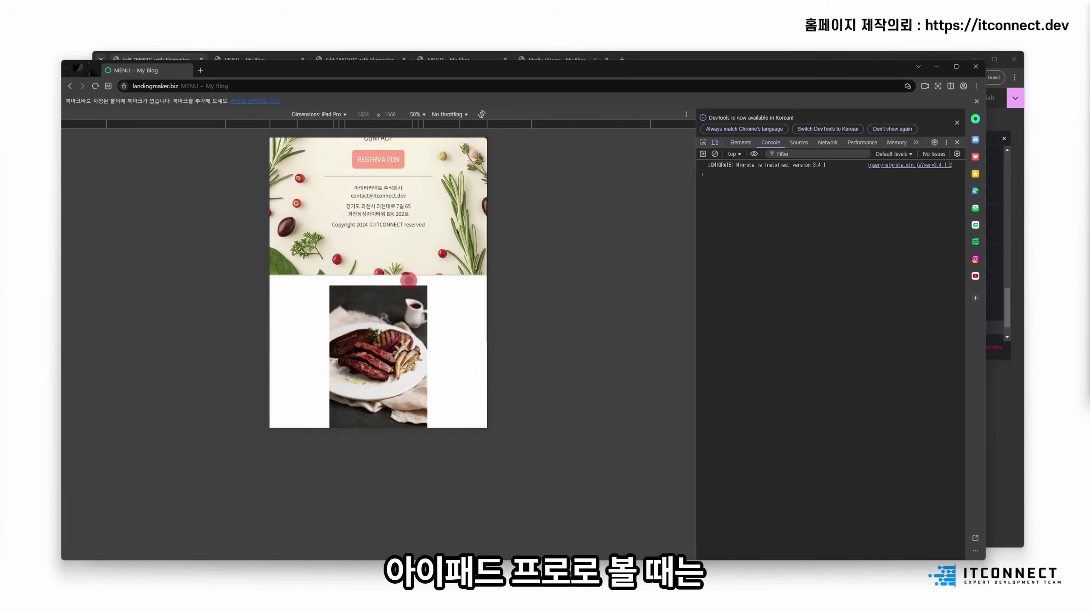
{"action": "left_click", "coordinate": [404, 289]}
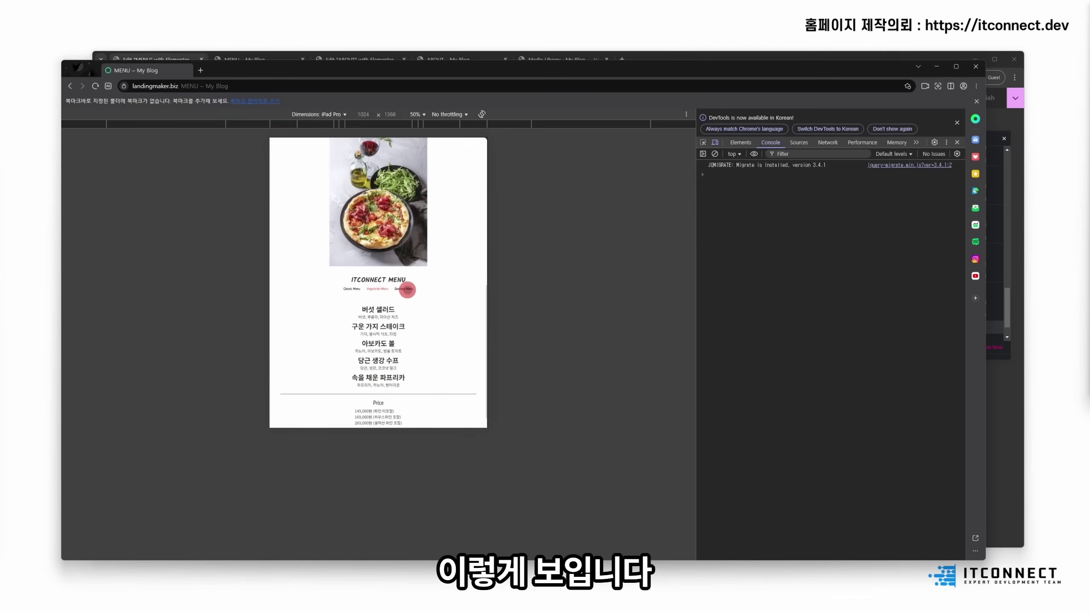
{"action": "left_click", "coordinate": [356, 289]}
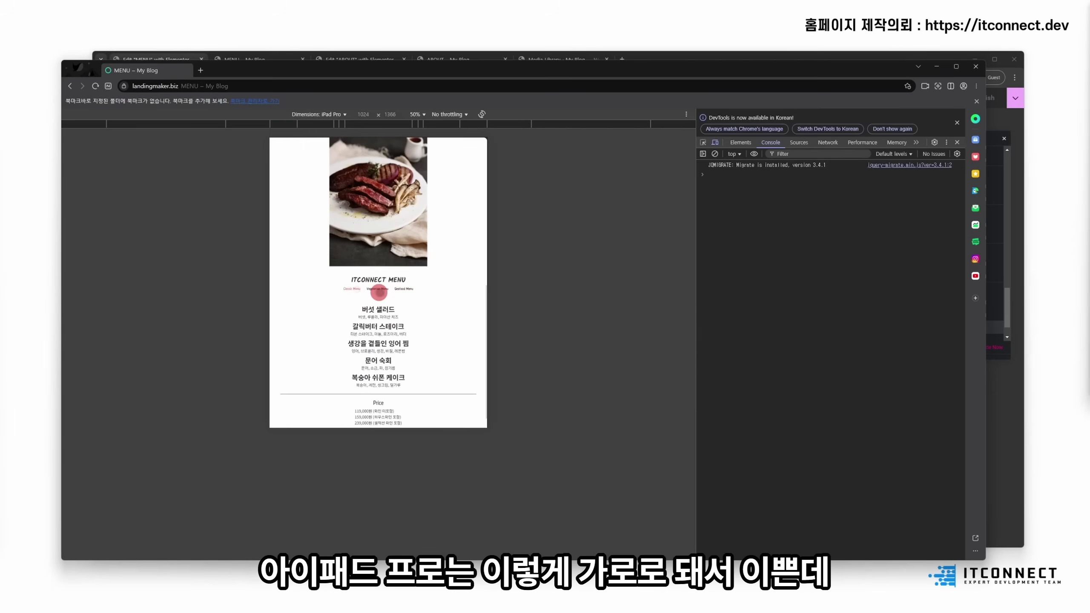
{"action": "left_click", "coordinate": [379, 290]}
{"action": "left_click", "coordinate": [404, 289]}
{"action": "scroll", "coordinate": [376, 288], "scroll_direction": "down", "scroll_amount": 1}
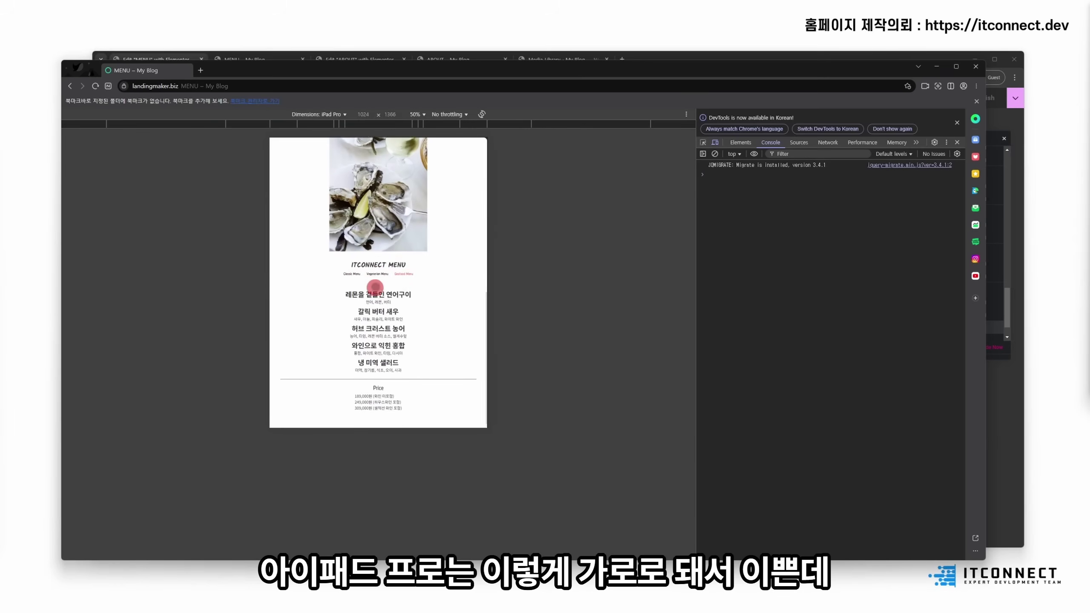
Step: Return the emulated device to iPad Mini and check how the menu tabs and Classic Menu content are stacked
{"action": "left_click", "coordinate": [333, 115]}
{"action": "left_click", "coordinate": [322, 240]}
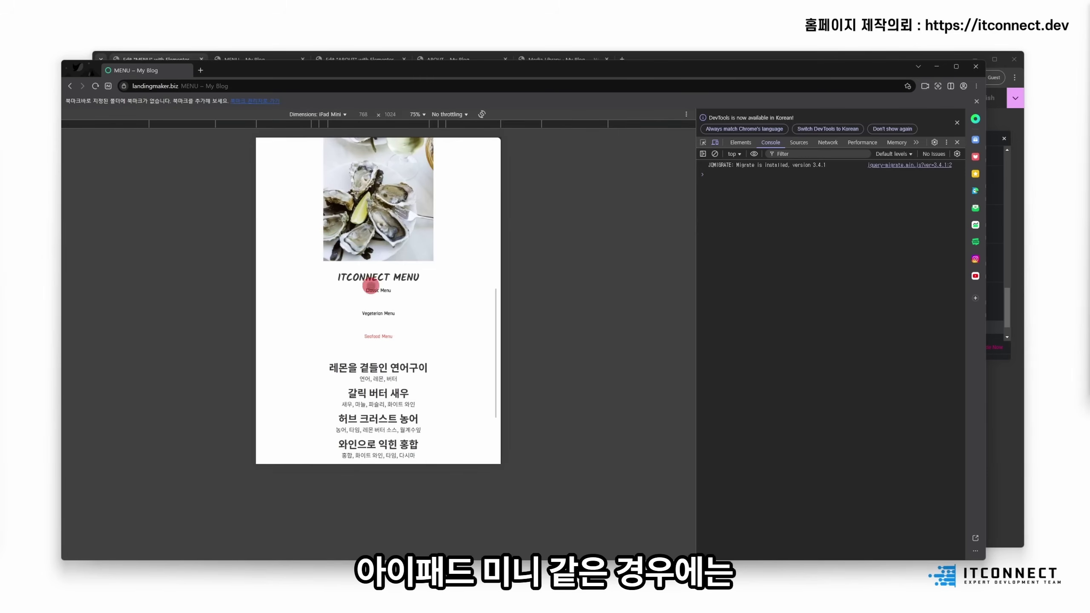
{"action": "left_click", "coordinate": [364, 115]}
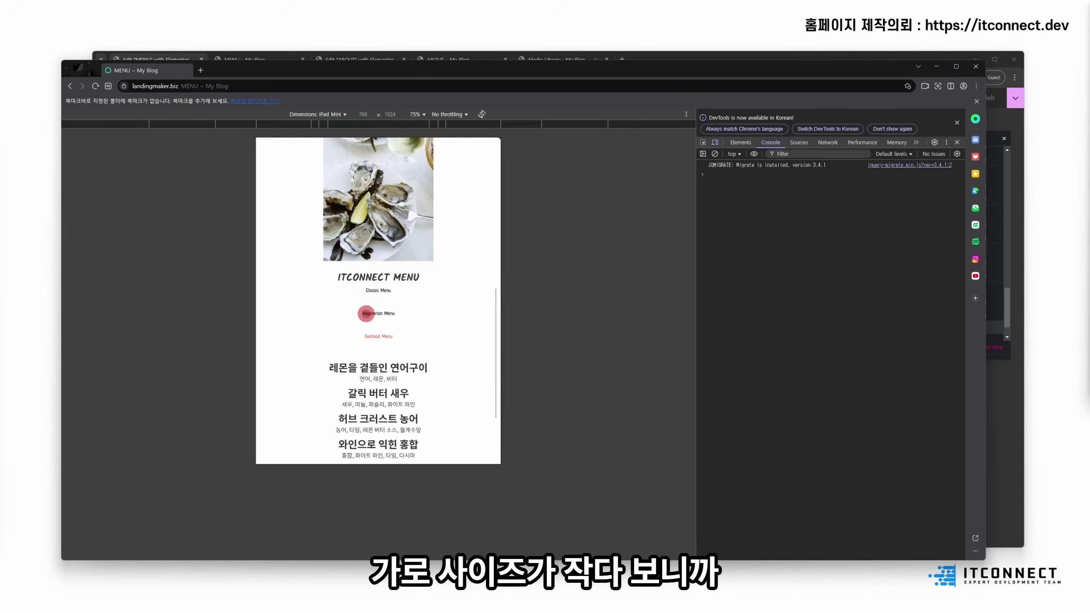
{"action": "left_click", "coordinate": [367, 314]}
{"action": "left_click", "coordinate": [376, 293]}
{"action": "scroll", "coordinate": [446, 276], "scroll_direction": "down", "scroll_amount": 3}
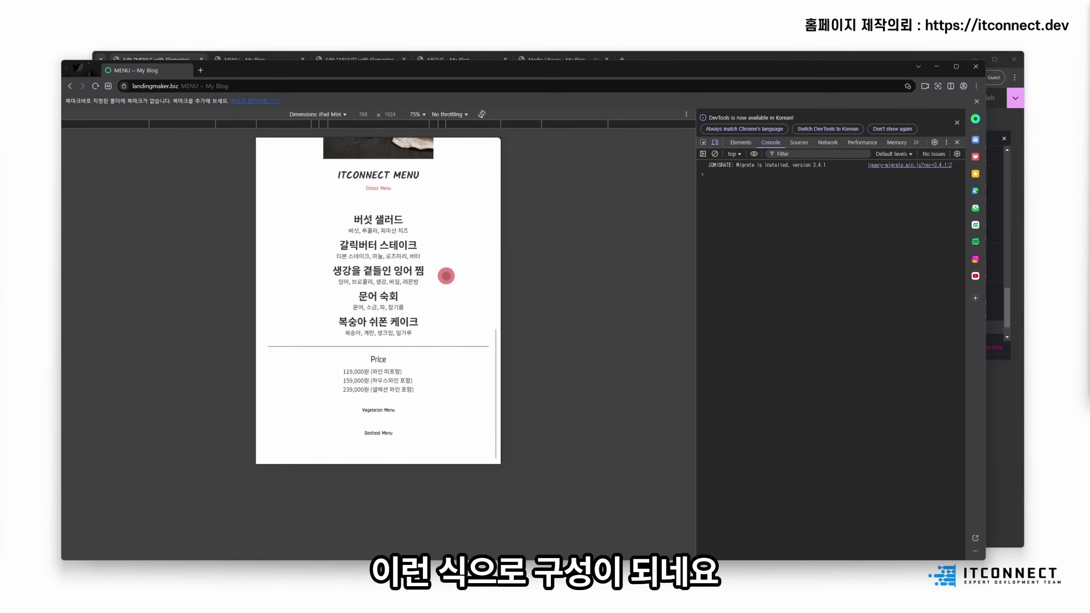
{"action": "scroll", "coordinate": [447, 276], "scroll_direction": "up", "scroll_amount": 5}
Step: Back in the page editor, set Horizontal Scroll to Enable for the Tabs widget in tablet view and publish the page
{"action": "left_click_drag", "start_coordinate": [636, 81], "coordinate": [0, 90]}
{"action": "scroll", "coordinate": [678, 189], "scroll_direction": "down", "scroll_amount": 10}
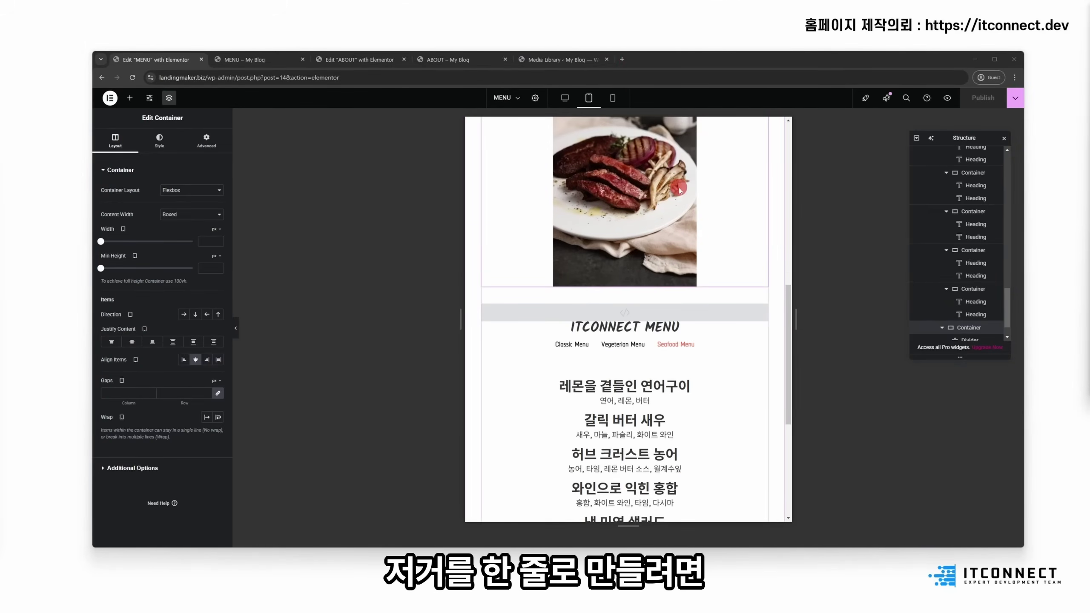
{"action": "left_click", "coordinate": [762, 343]}
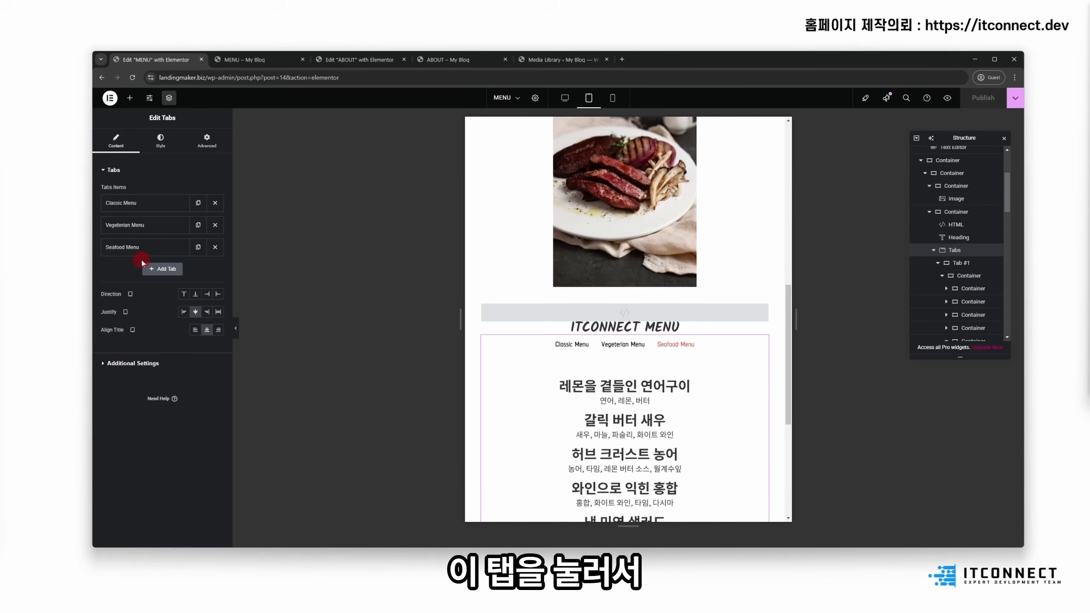
{"action": "left_click", "coordinate": [146, 359]}
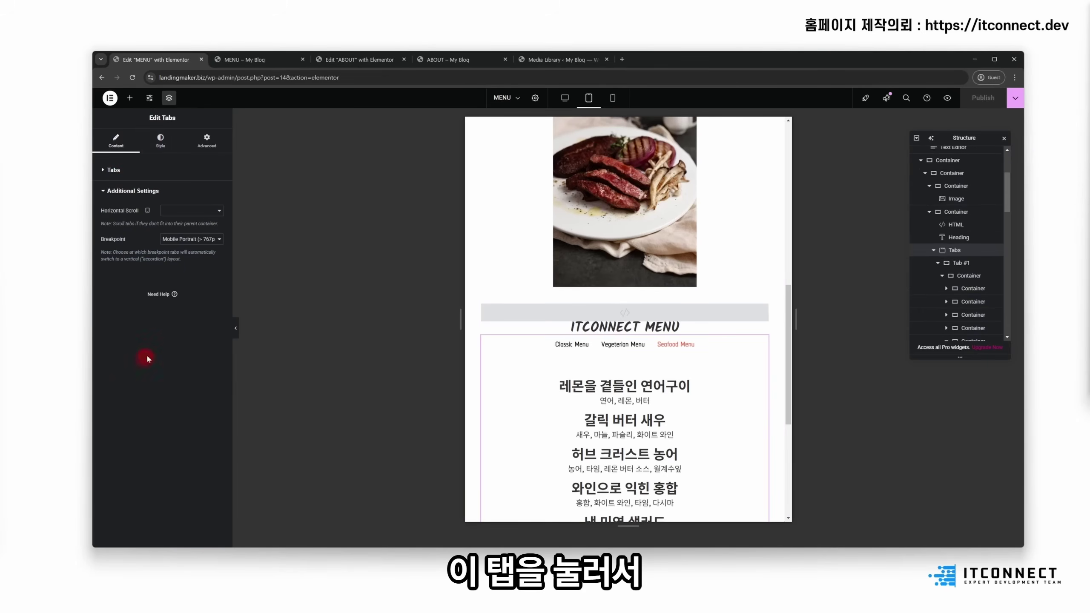
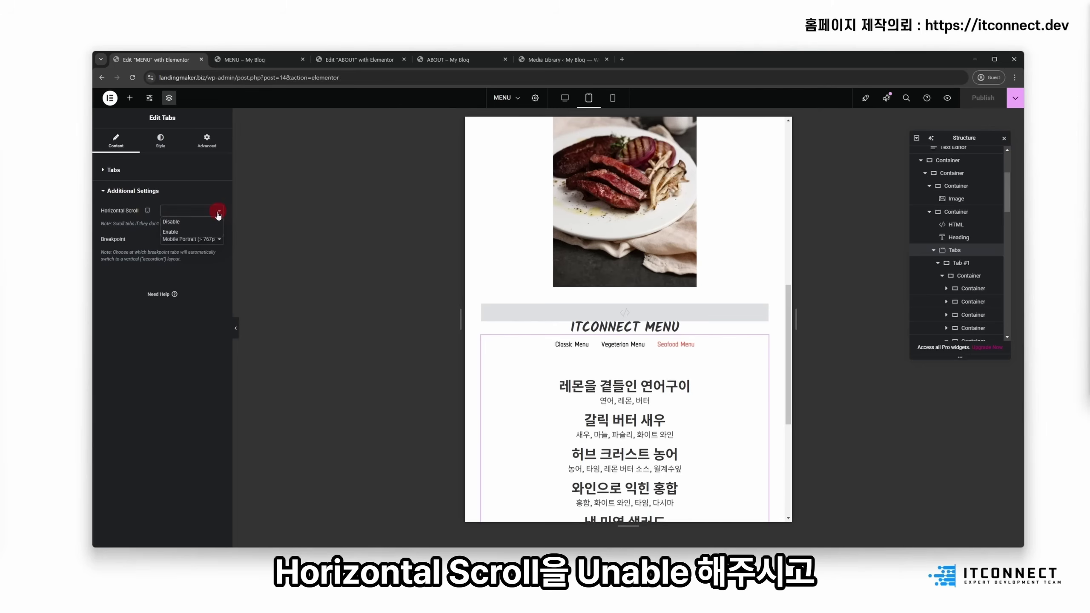
{"action": "left_click", "coordinate": [170, 233]}
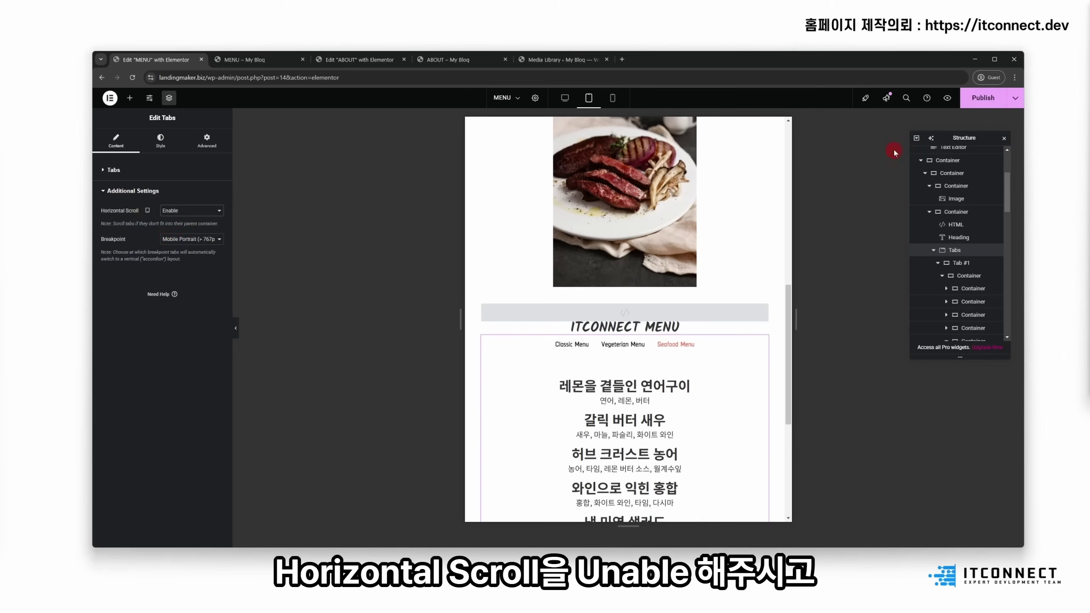
{"action": "left_click", "coordinate": [977, 100]}
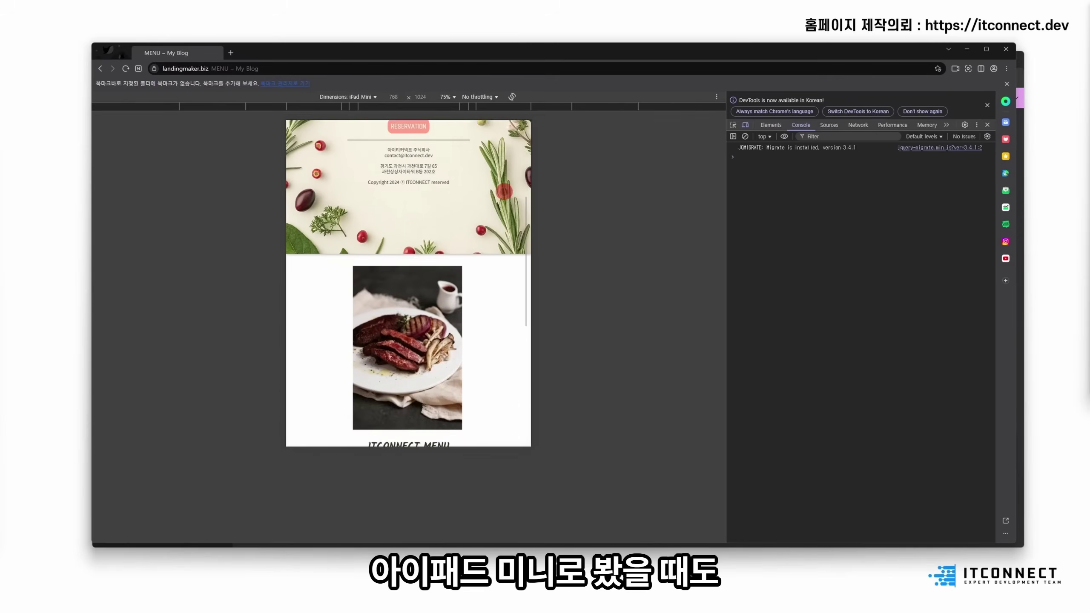
Step: Reload the published MENU page in the iPad Mini preview and check the layout of its menu tabs
{"action": "scroll", "coordinate": [505, 192], "scroll_direction": "down", "scroll_amount": 9}
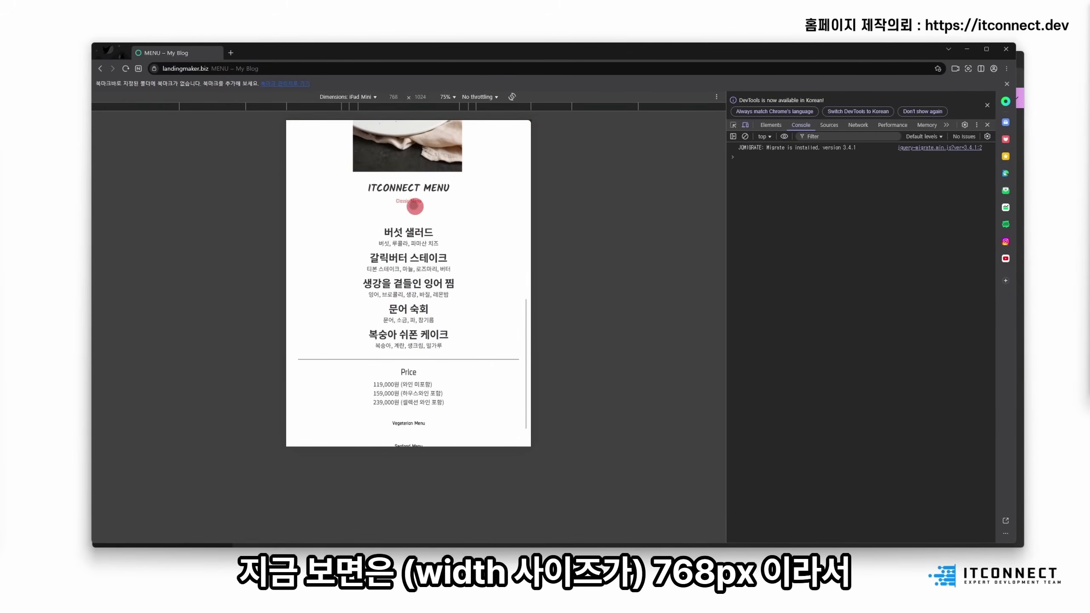
{"action": "scroll", "coordinate": [502, 236], "scroll_direction": "down", "scroll_amount": 1}
{"action": "key", "text": "F5"}
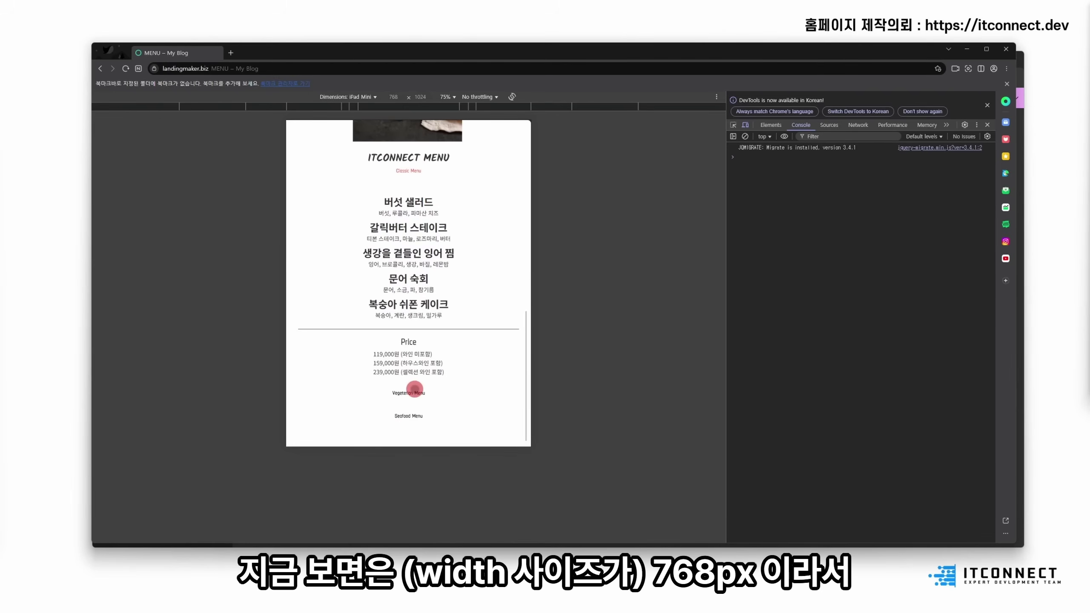
{"action": "left_click", "coordinate": [415, 391]}
{"action": "scroll", "coordinate": [414, 387], "scroll_direction": "down", "scroll_amount": 3}
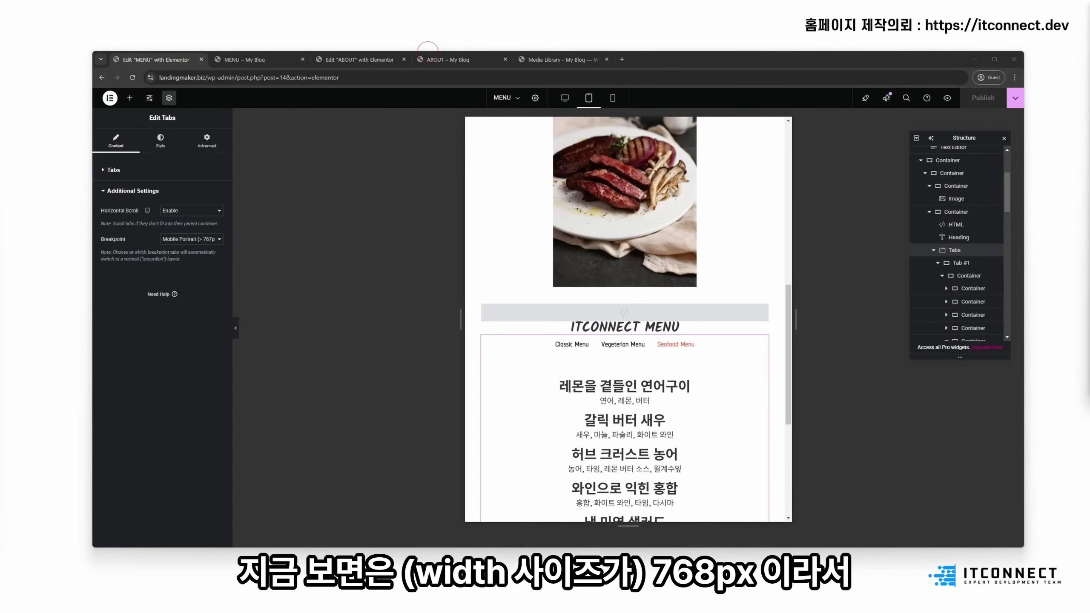
Step: Switch the editor to mobile view and set the Tabs widget's Gap between tabs and Distance from content to 0
{"action": "left_click", "coordinate": [613, 99]}
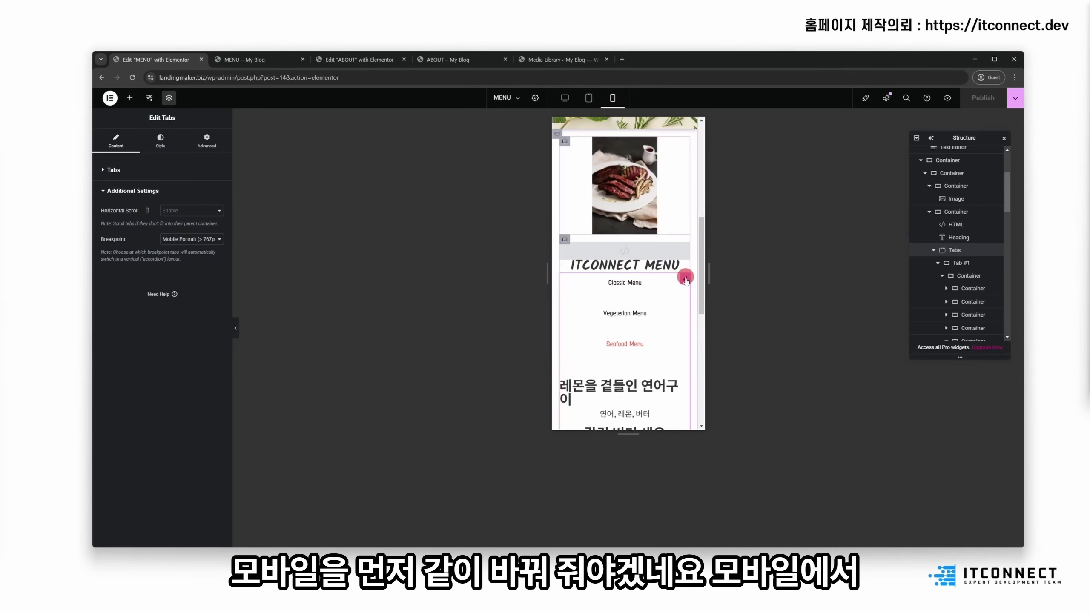
{"action": "scroll", "coordinate": [673, 292], "scroll_direction": "down", "scroll_amount": 1}
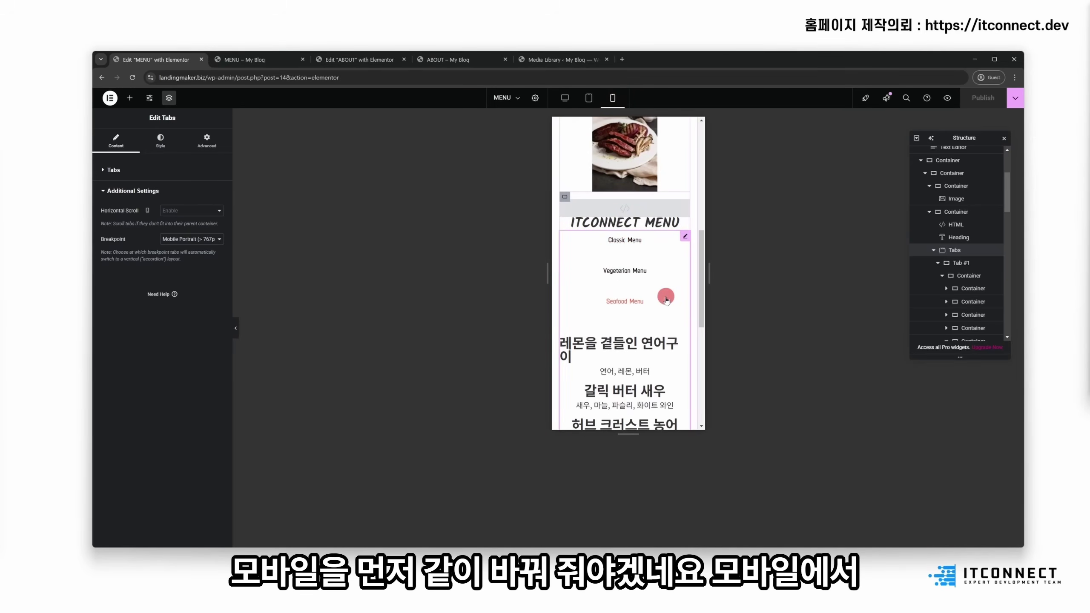
{"action": "scroll", "coordinate": [667, 300], "scroll_direction": "up", "scroll_amount": 1}
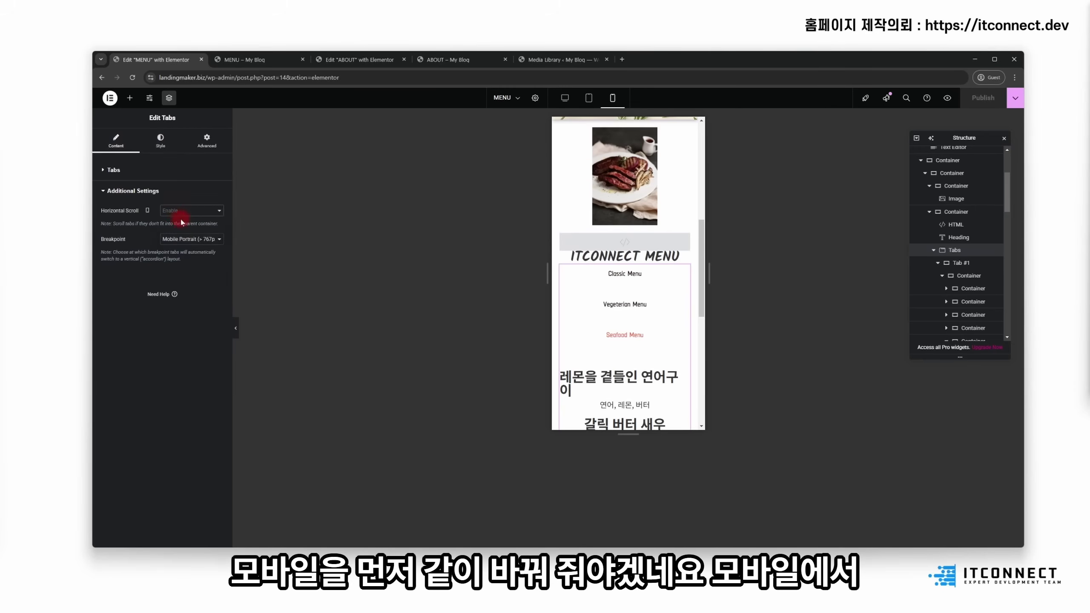
{"action": "left_click", "coordinate": [186, 193]}
{"action": "left_click", "coordinate": [156, 170]}
{"action": "left_click", "coordinate": [132, 171]}
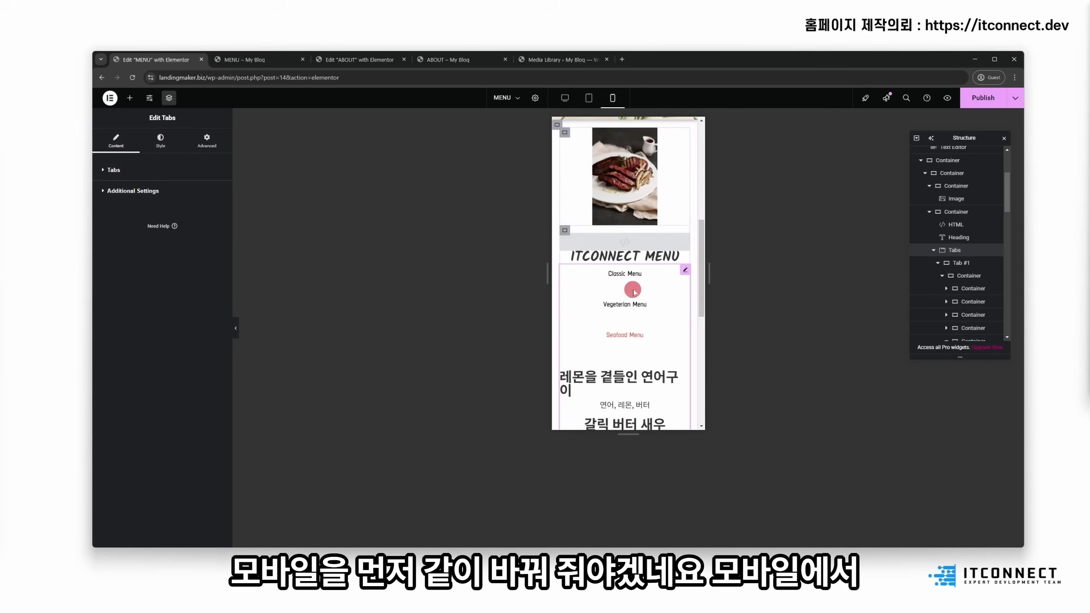
{"action": "left_click", "coordinate": [160, 140]}
{"action": "left_click_drag", "start_coordinate": [107, 200], "coordinate": [101, 200]}
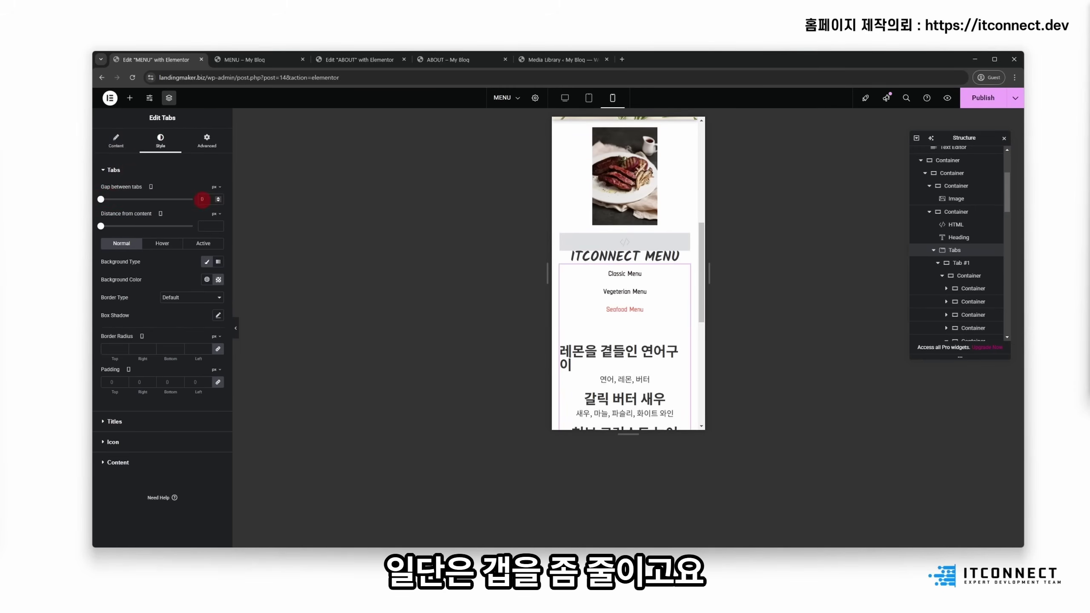
{"action": "left_click", "coordinate": [202, 226]}
{"action": "type", "text": "0"}
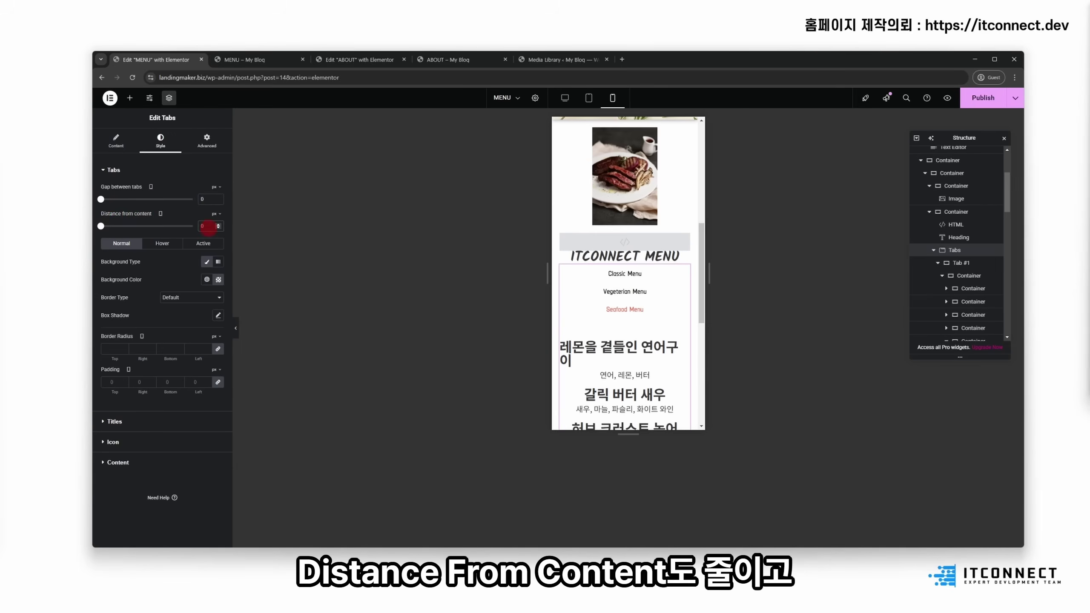
Step: In mobile view, unlink the margins of the 레몬을 곁들인 연어구이 container and set its top margin to 20 px
{"action": "scroll", "coordinate": [631, 322], "scroll_direction": "down", "scroll_amount": 4}
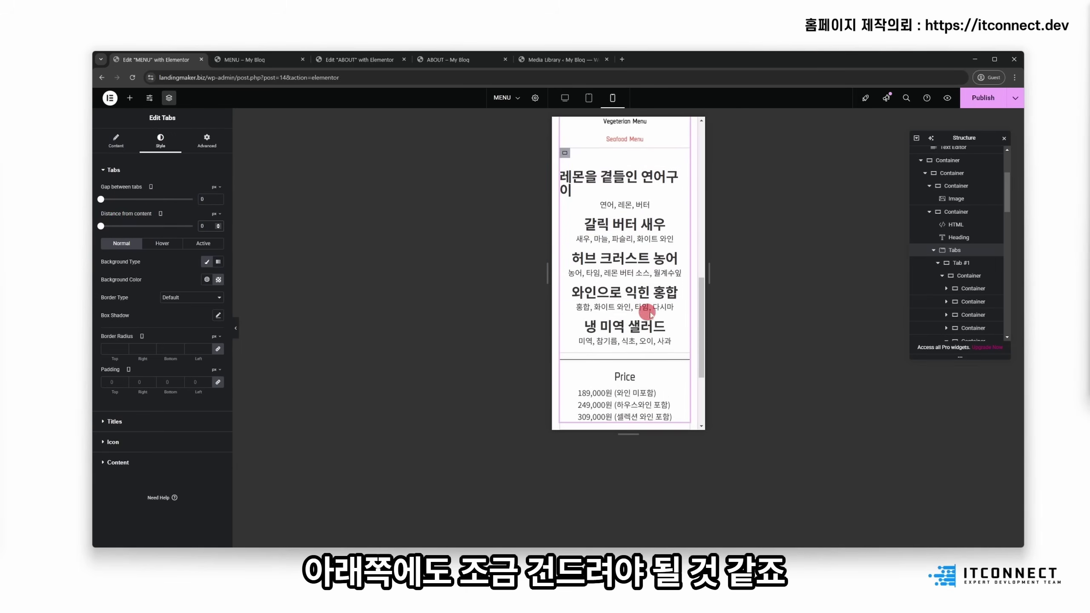
{"action": "scroll", "coordinate": [651, 313], "scroll_direction": "up", "scroll_amount": 2}
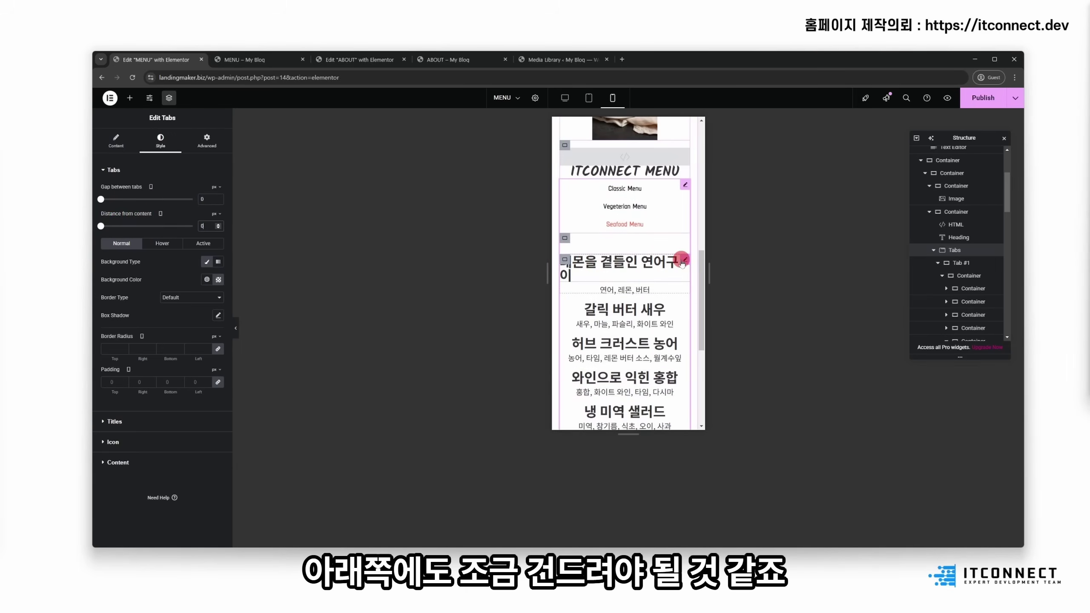
{"action": "left_click", "coordinate": [566, 238]}
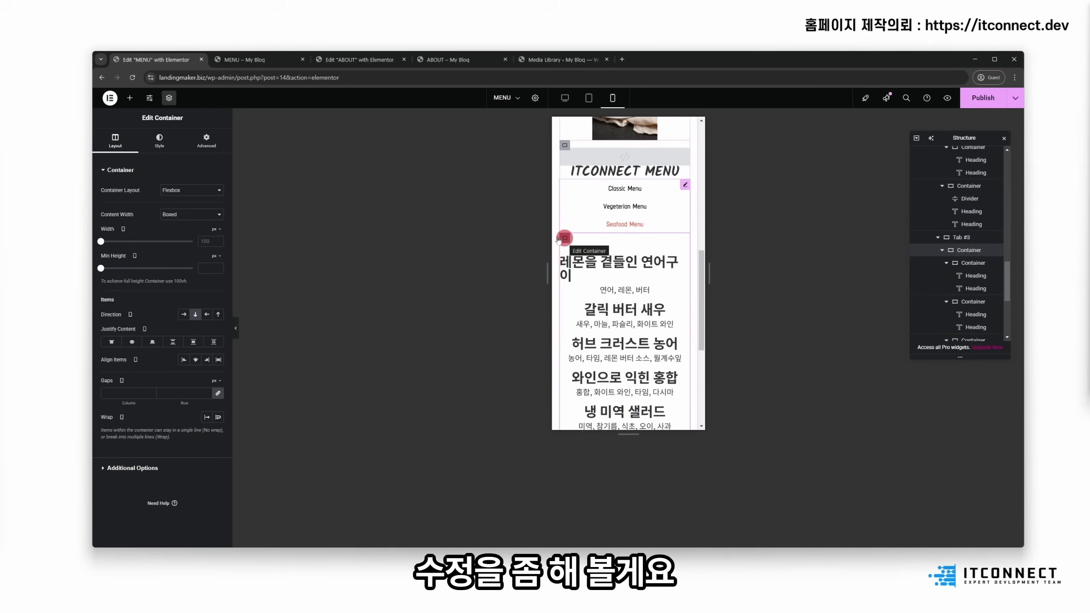
{"action": "left_click", "coordinate": [211, 144]}
{"action": "left_click", "coordinate": [555, 175]}
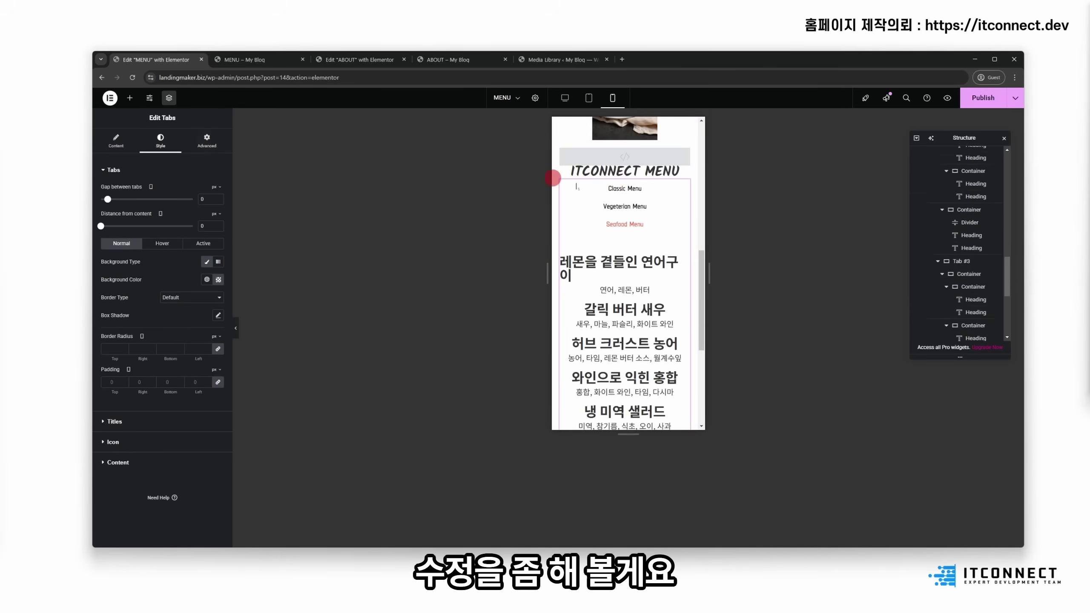
{"action": "left_click", "coordinate": [588, 262]}
{"action": "left_click", "coordinate": [565, 261]}
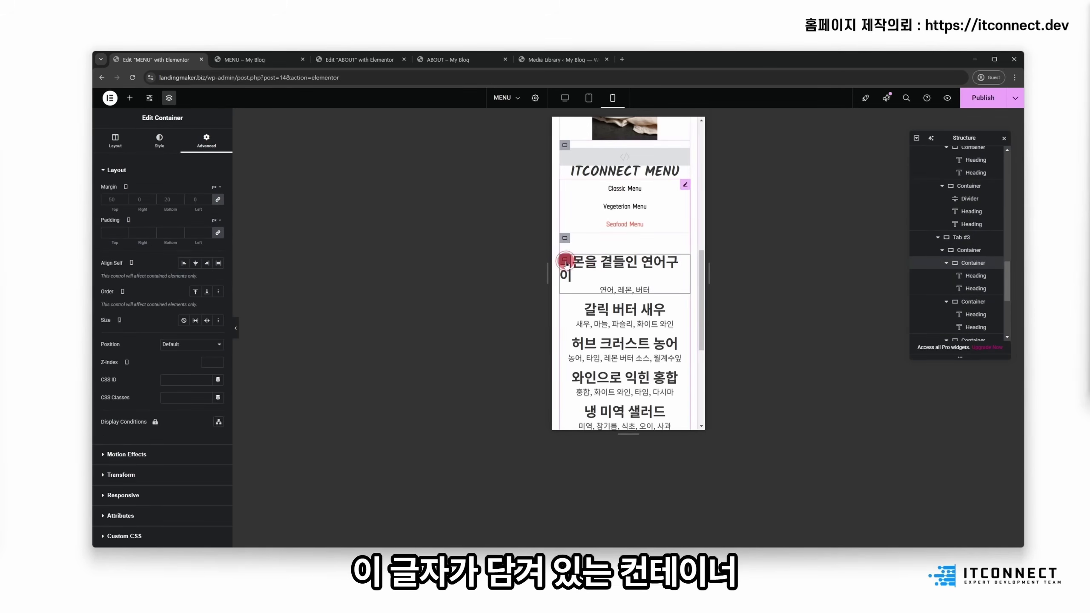
{"action": "left_click", "coordinate": [109, 196]}
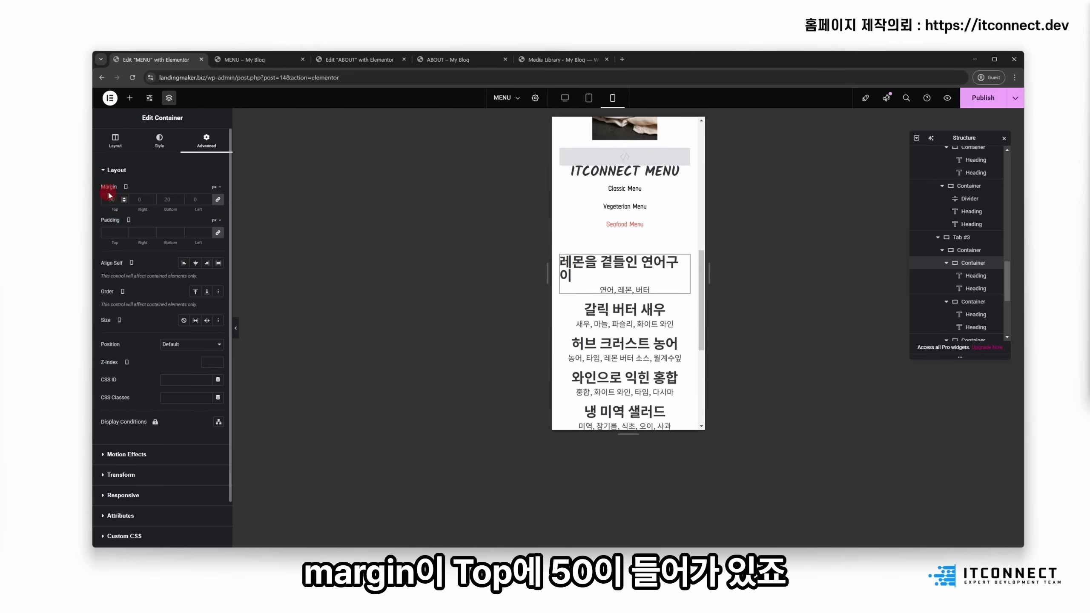
{"action": "left_click", "coordinate": [219, 200]}
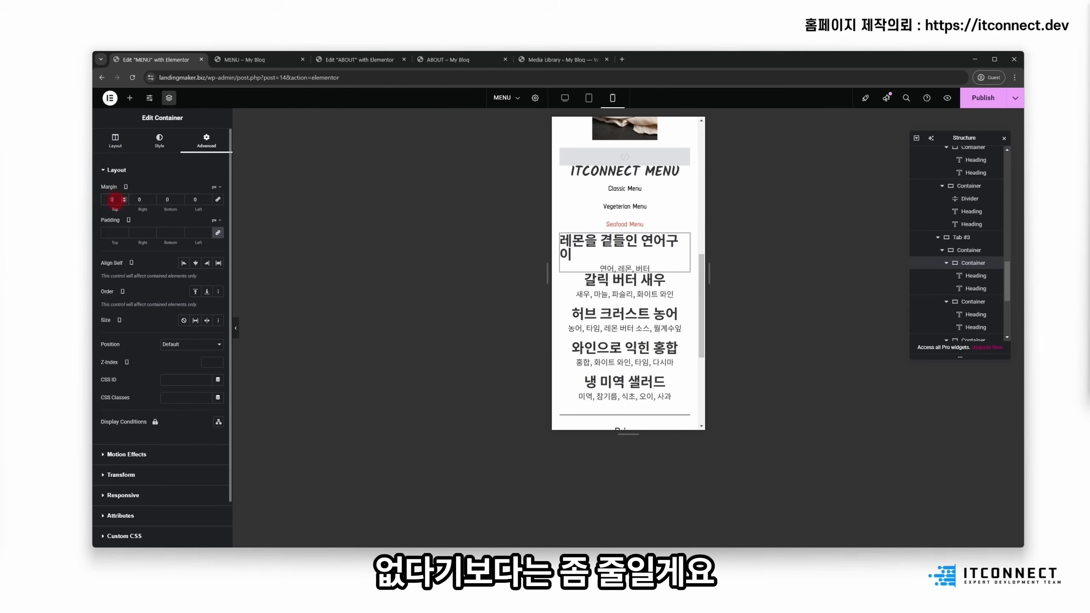
{"action": "type", "text": "20"}
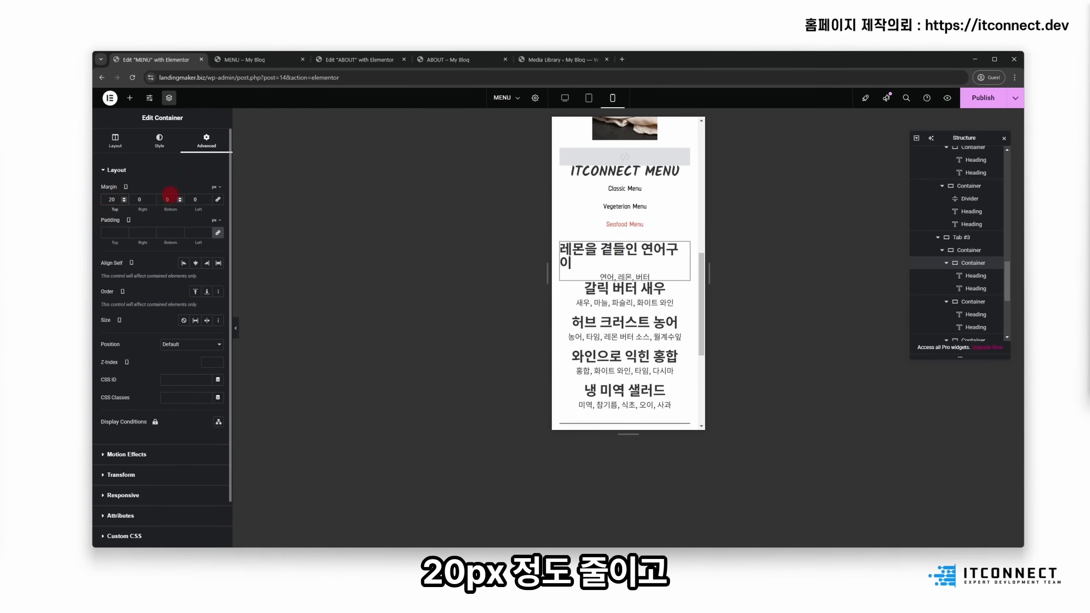
Step: Set the bottom margin of the 레몬을 곁들인 연어구이 container to 20 px in mobile view
{"action": "left_click", "coordinate": [171, 199]}
{"action": "type", "text": "20"}
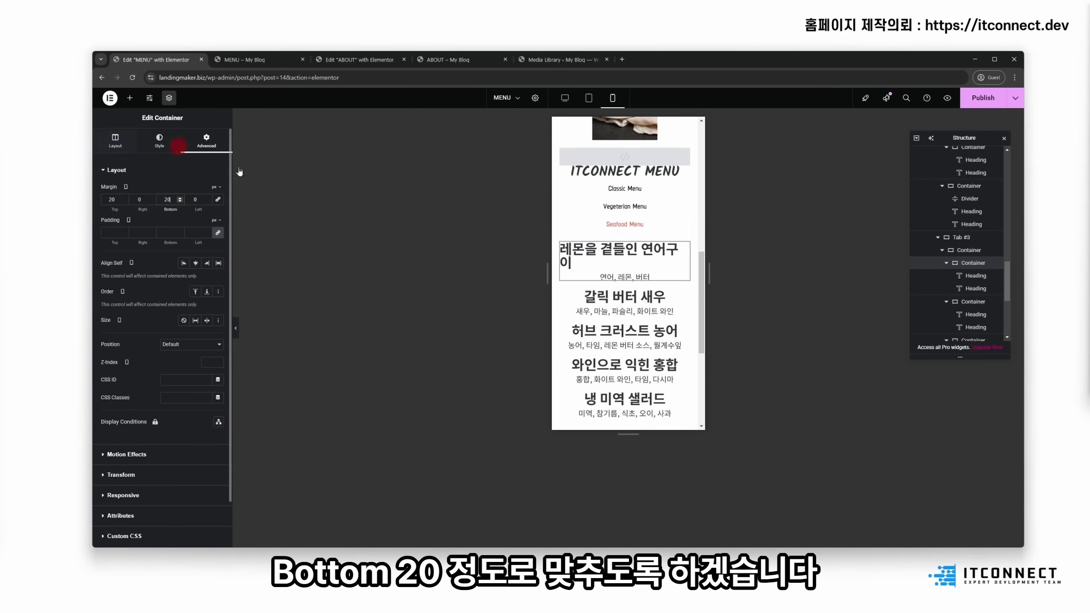
{"action": "left_click", "coordinate": [115, 140]}
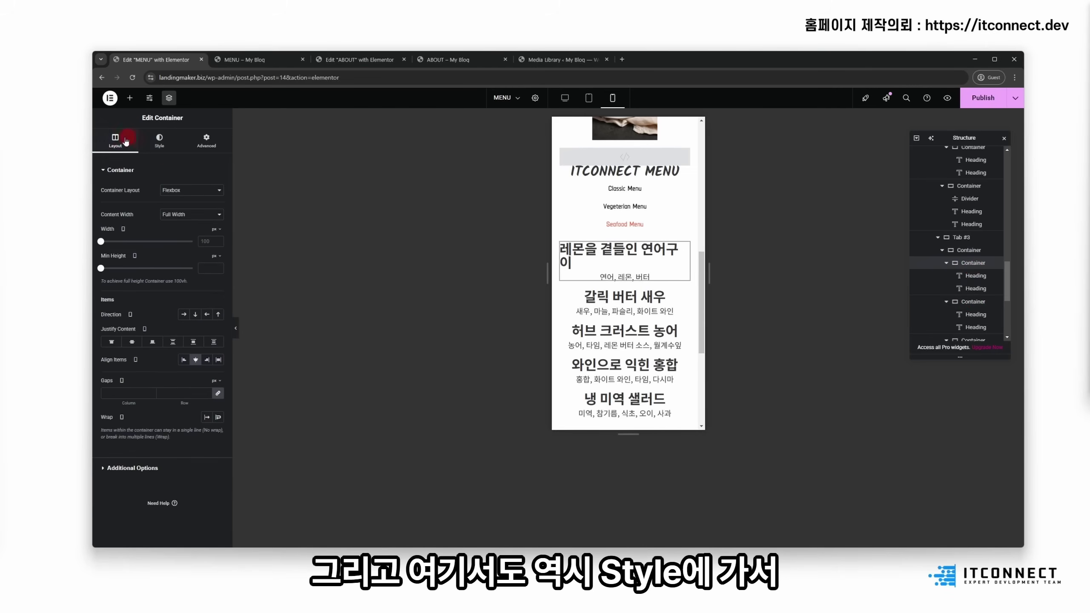
{"action": "left_click", "coordinate": [159, 140]}
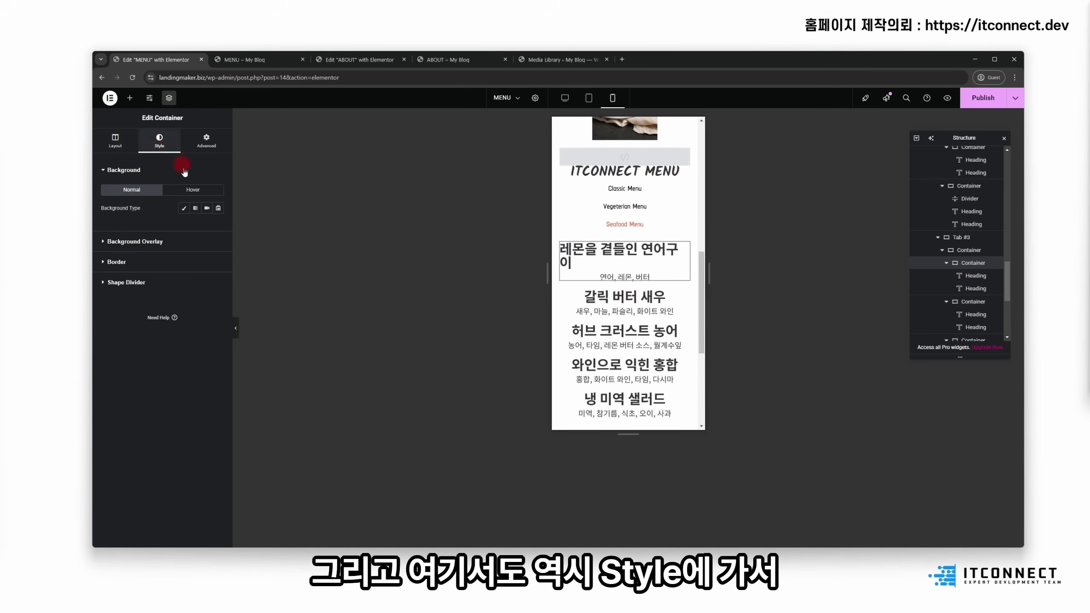
Step: Set the mobile font size of the 레몬을 곁들인 연어구이 heading to 24 px
{"action": "left_click", "coordinate": [676, 253]}
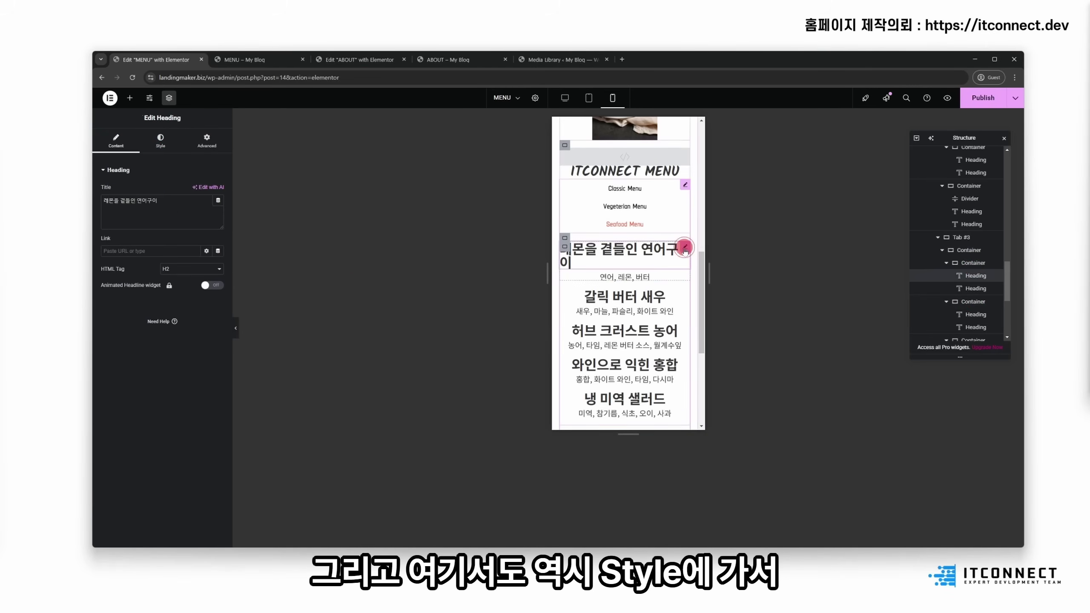
{"action": "left_click", "coordinate": [160, 142]}
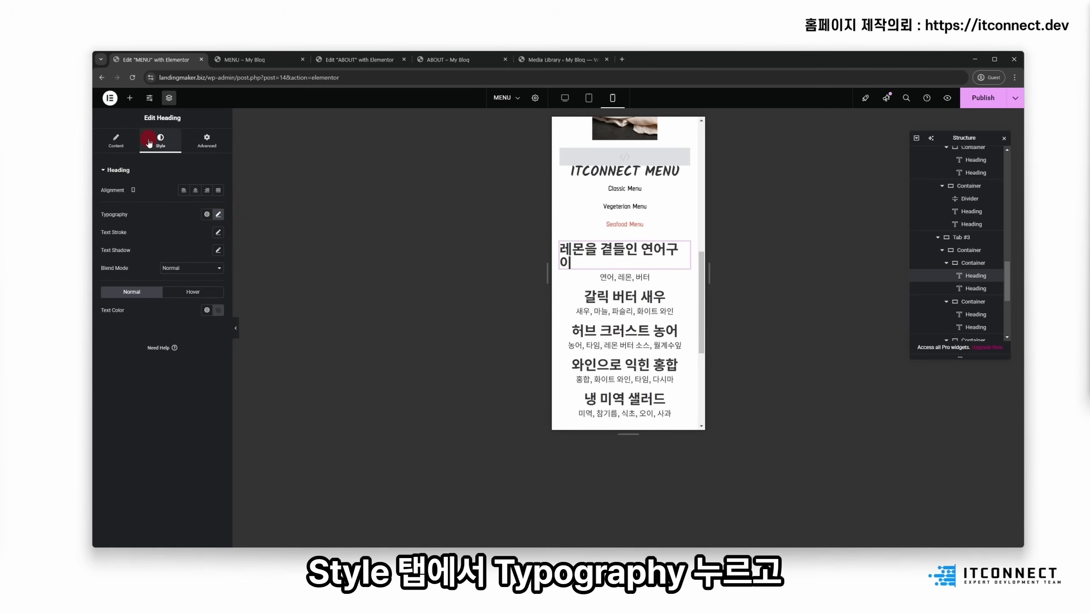
{"action": "left_click", "coordinate": [219, 214]}
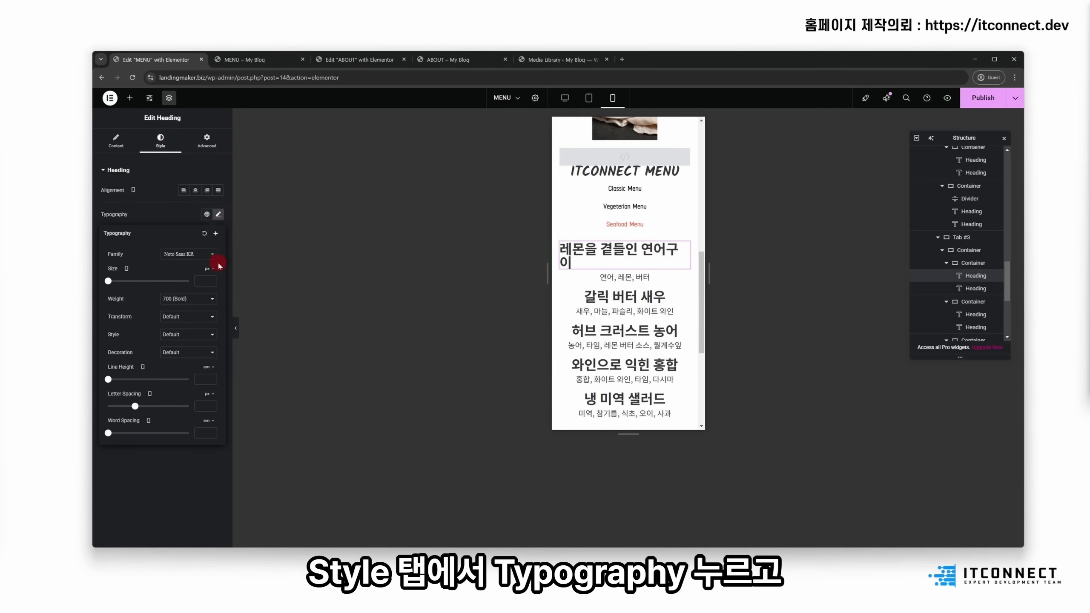
{"action": "left_click", "coordinate": [327, 278]}
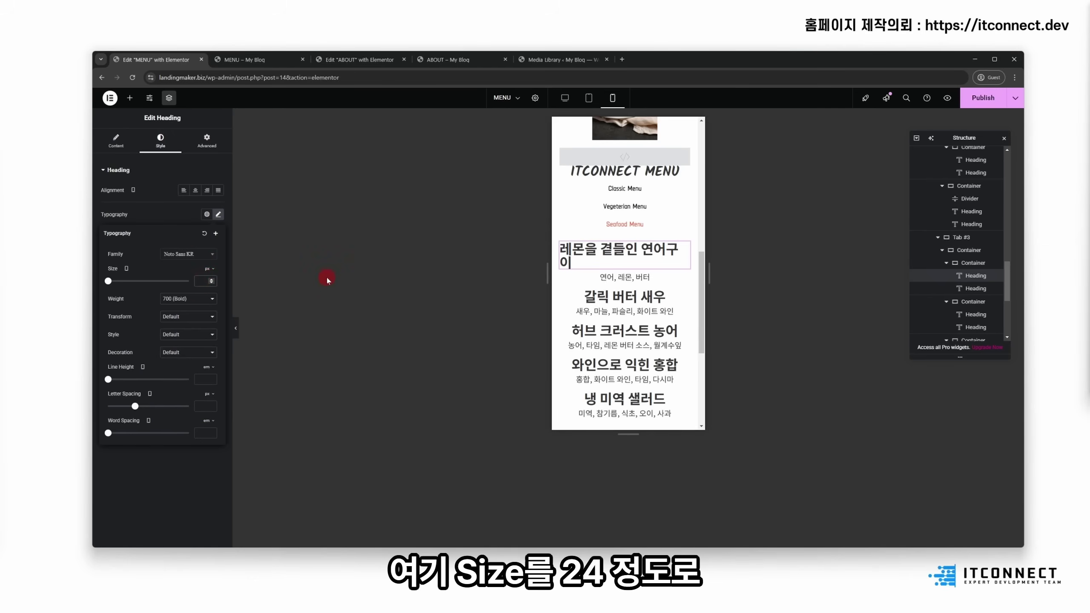
{"action": "type", "text": "24"}
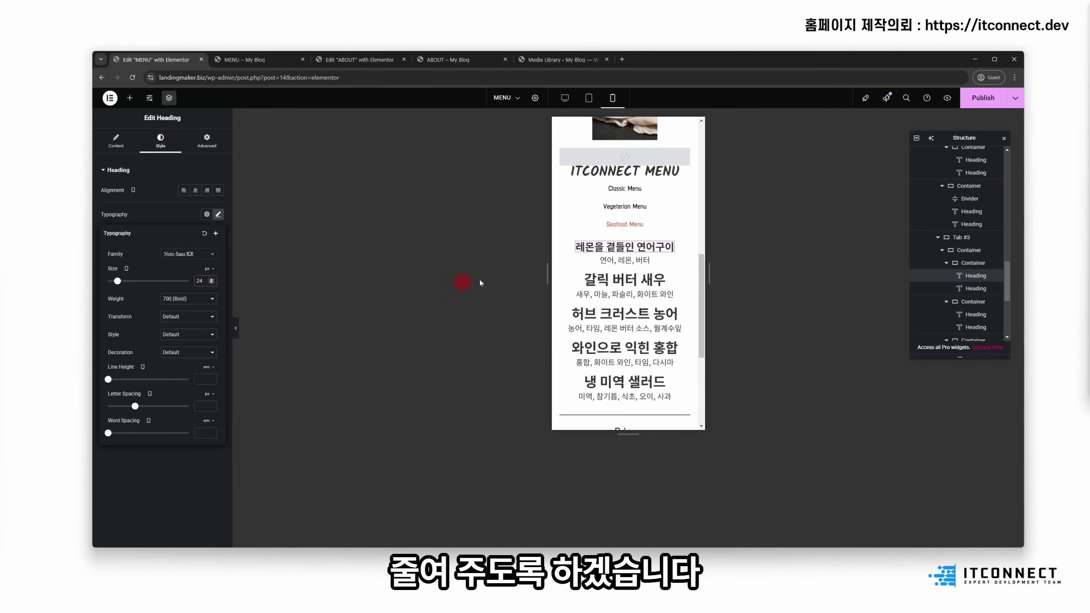
Step: Set the mobile font size of the 연어, 레몬, 버터 description to 16 px
{"action": "left_click", "coordinate": [628, 260]}
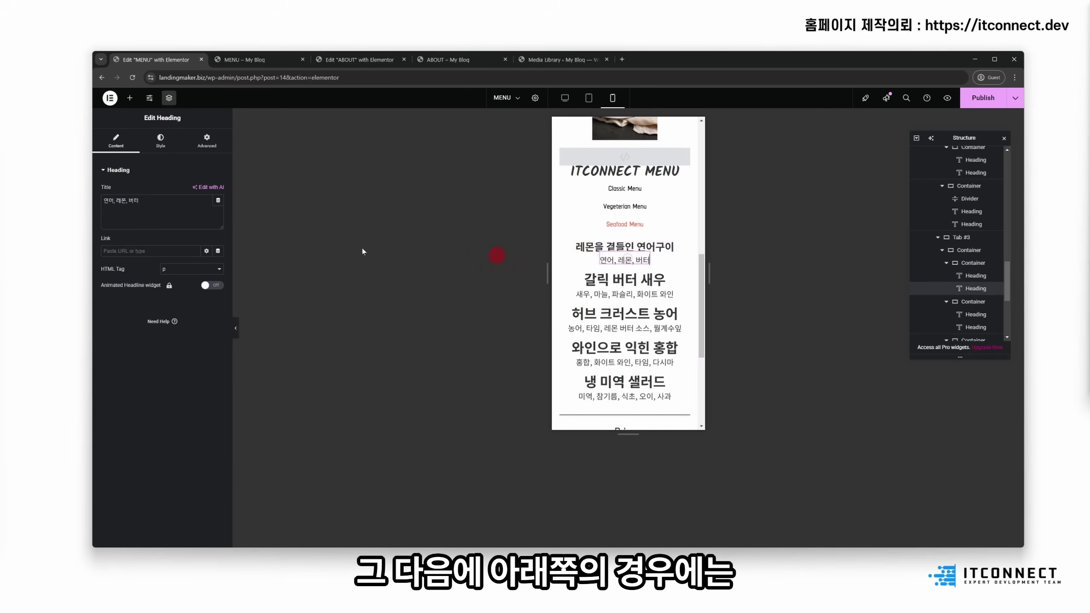
{"action": "left_click", "coordinate": [167, 141]}
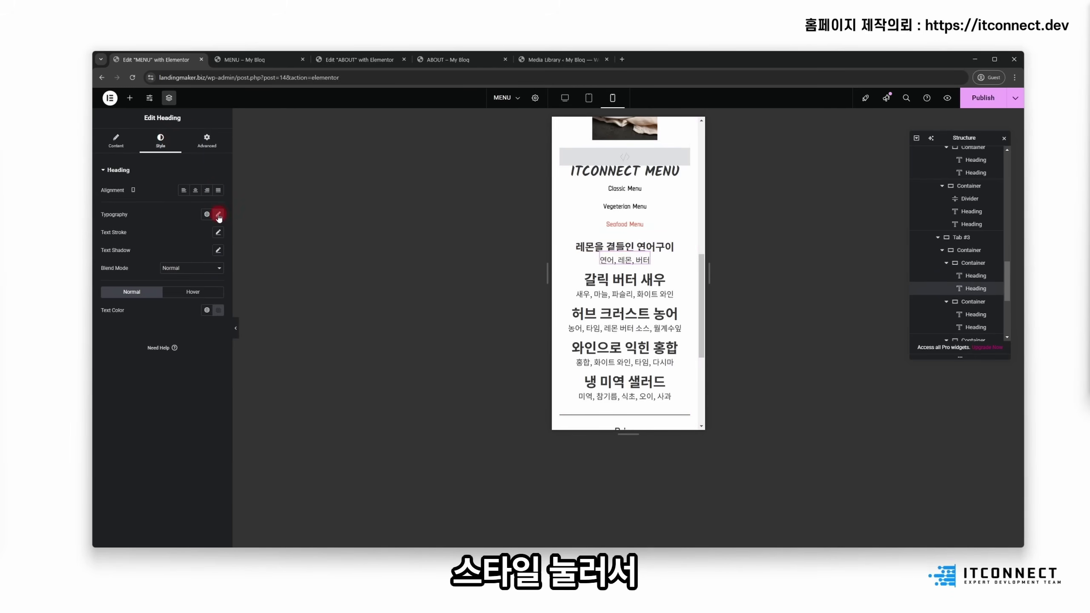
{"action": "left_click", "coordinate": [219, 215]}
{"action": "type", "text": "16"}
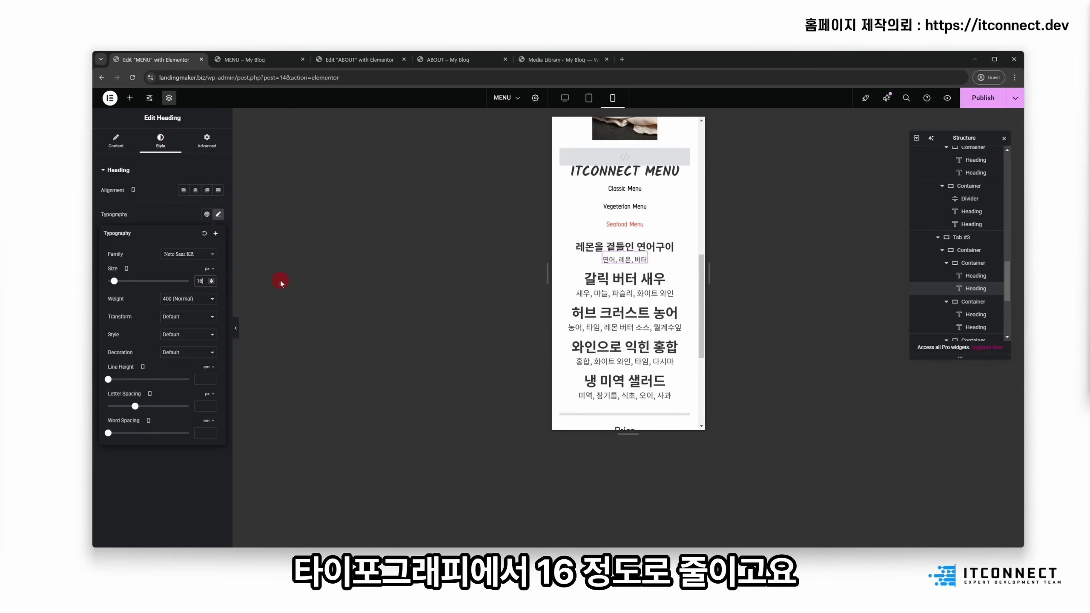
Step: Copy the 레몬을 곁들인 연어구이 heading and paste its style onto the other four Seafood Menu dish titles
{"action": "left_click", "coordinate": [665, 246]}
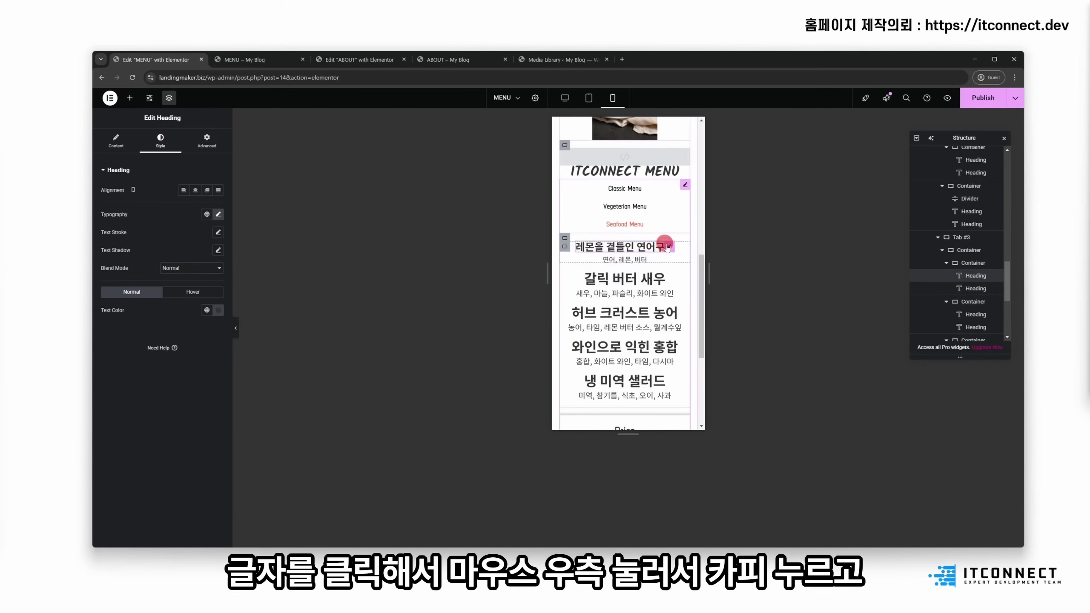
{"action": "right_click", "coordinate": [670, 247]}
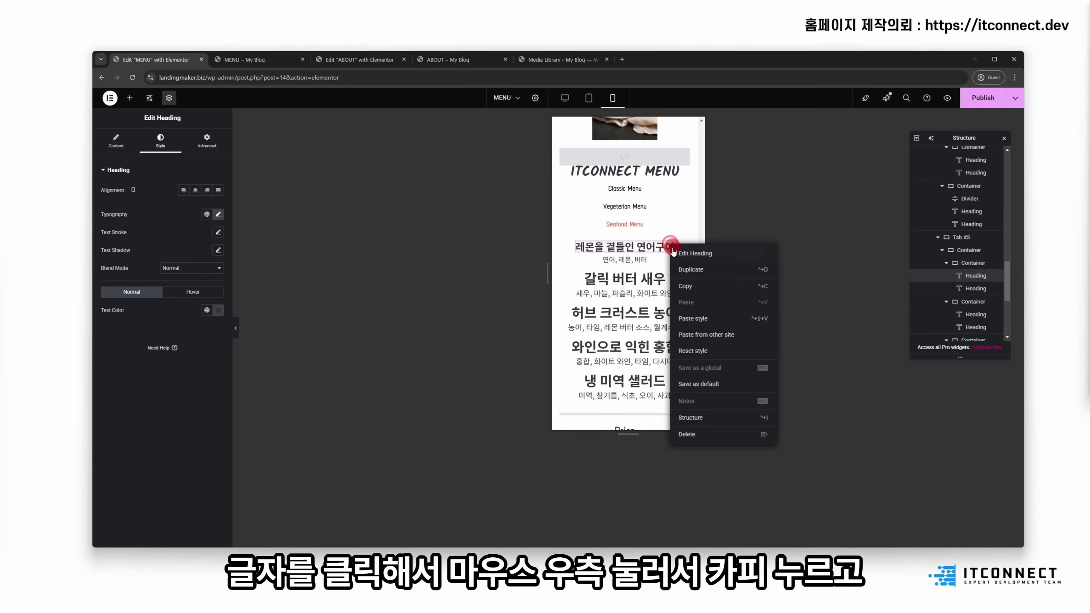
{"action": "left_click", "coordinate": [698, 284]}
{"action": "right_click", "coordinate": [610, 278]}
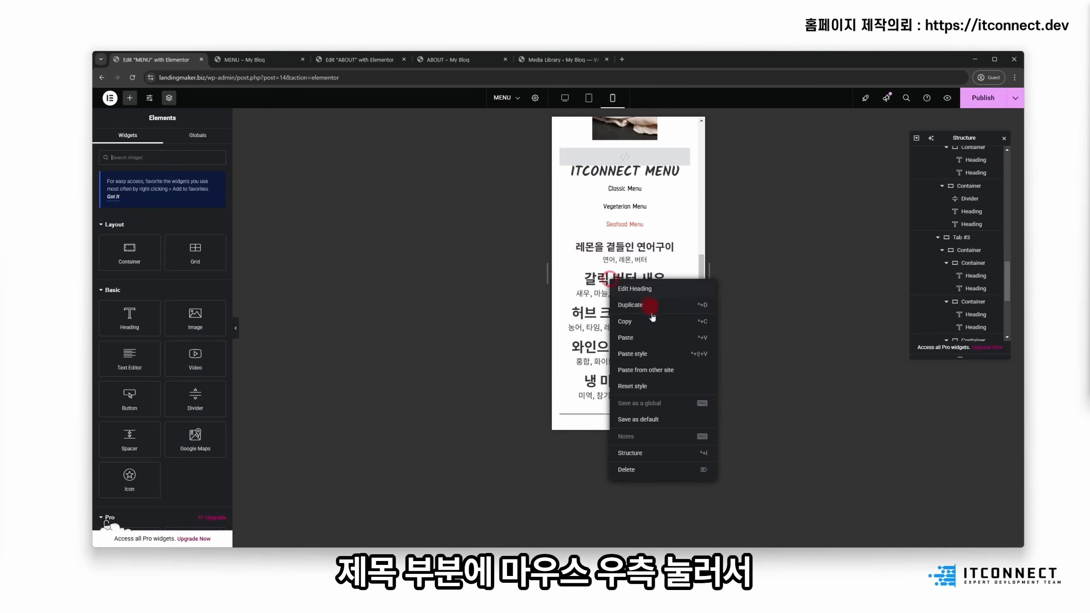
{"action": "left_click", "coordinate": [649, 354]}
{"action": "right_click", "coordinate": [630, 308]}
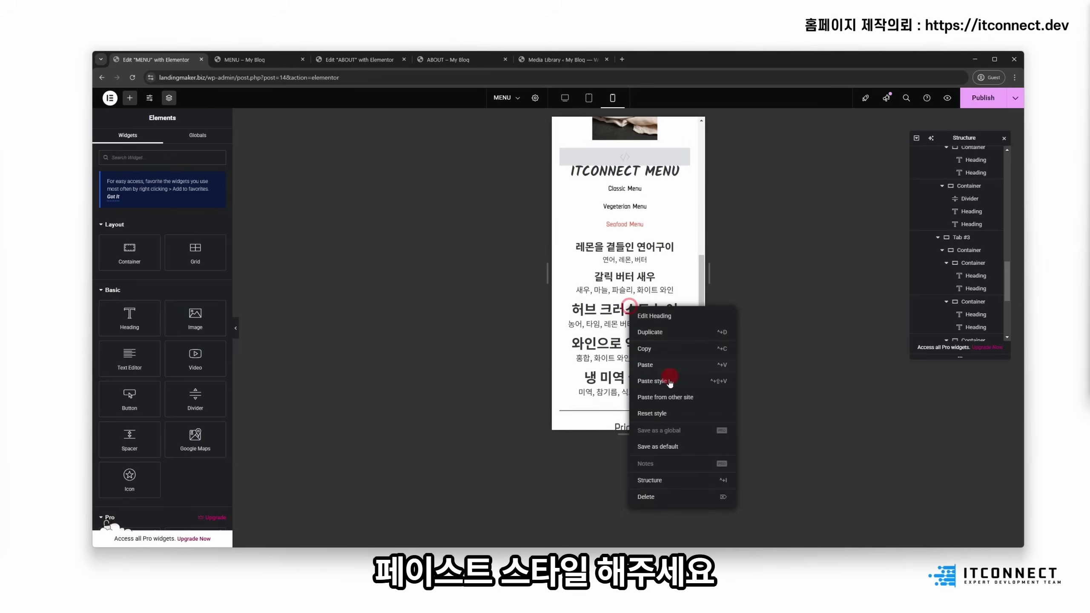
{"action": "left_click", "coordinate": [656, 382]}
{"action": "right_click", "coordinate": [629, 336]}
{"action": "left_click", "coordinate": [663, 410]}
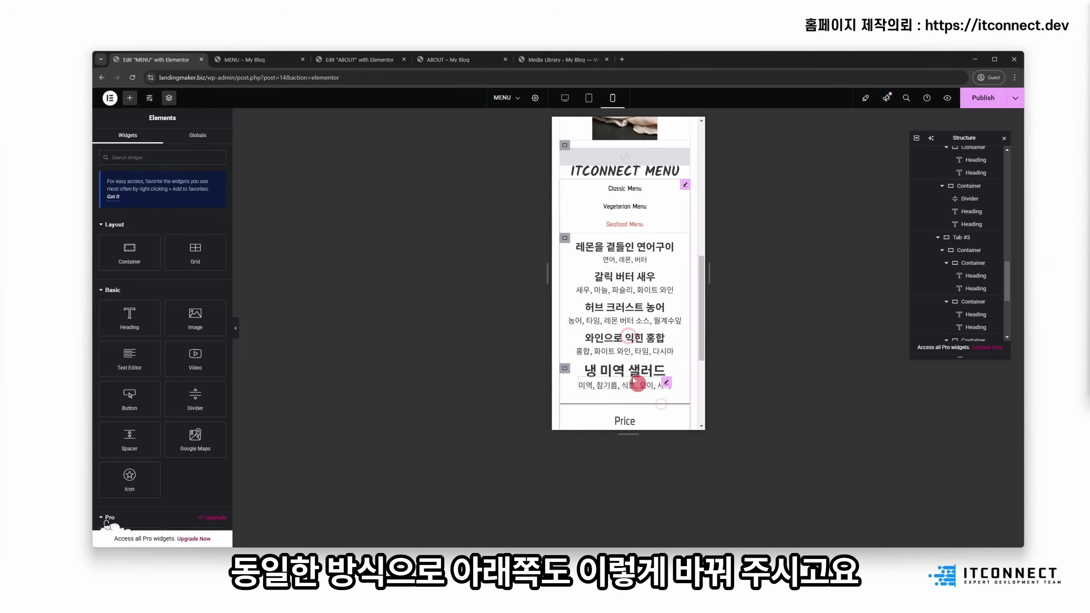
{"action": "right_click", "coordinate": [632, 369]}
{"action": "left_click", "coordinate": [657, 421]}
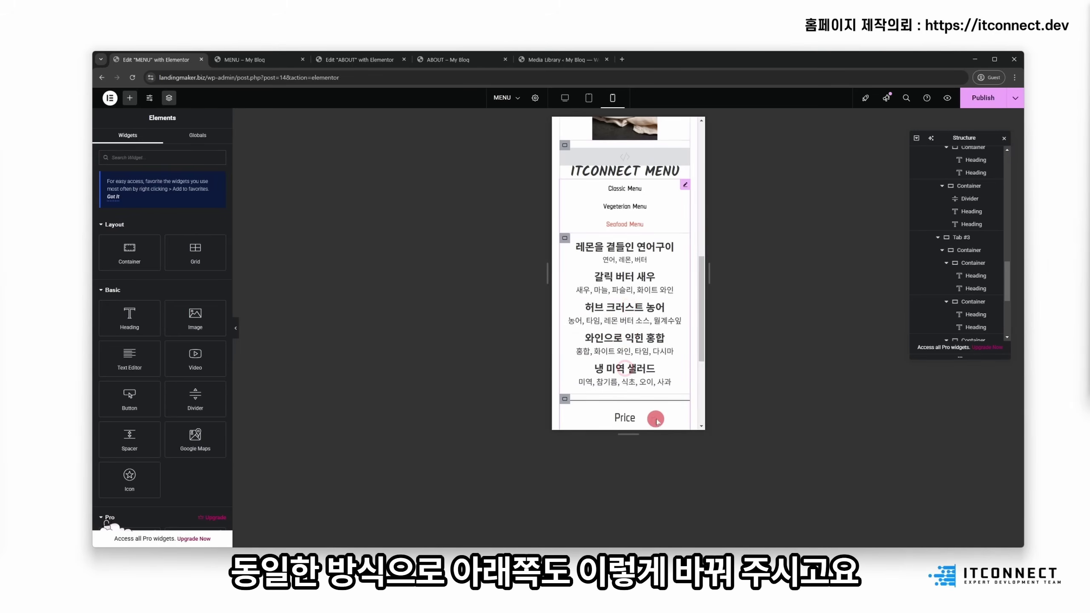
Step: Copy the 연어, 레몬, 버터 description and paste its style onto the other four Seafood Menu descriptions
{"action": "left_click", "coordinate": [641, 258]}
{"action": "left_click", "coordinate": [618, 261]}
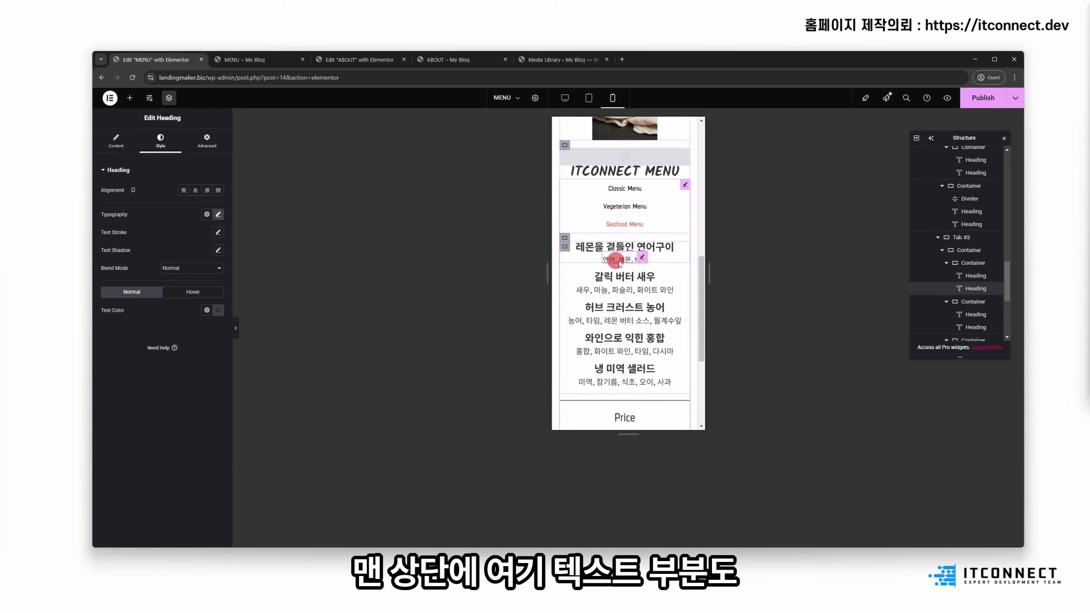
{"action": "right_click", "coordinate": [641, 258]}
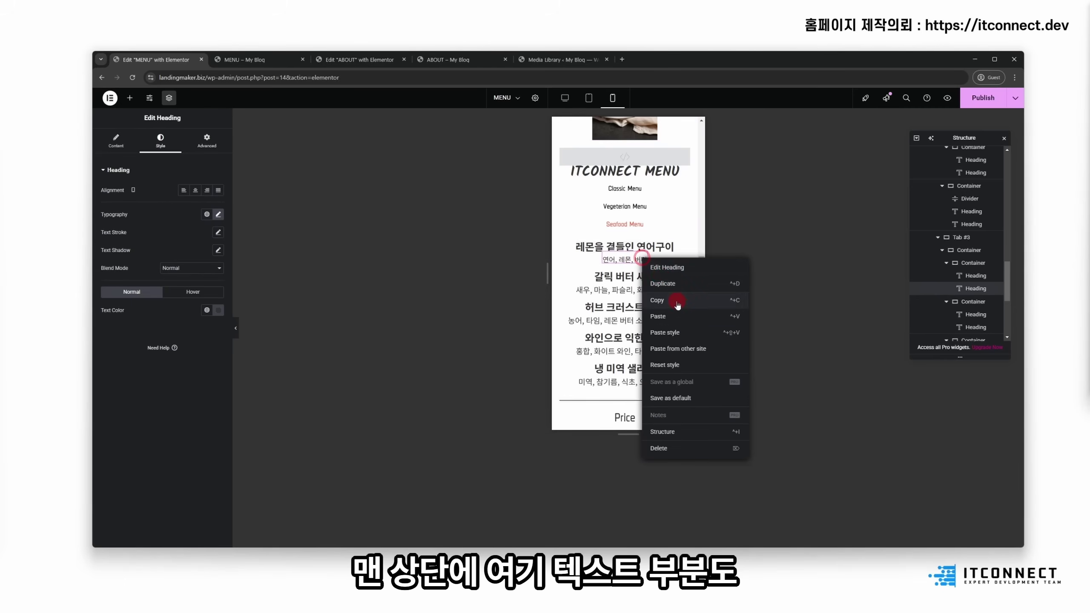
{"action": "left_click", "coordinate": [681, 301]}
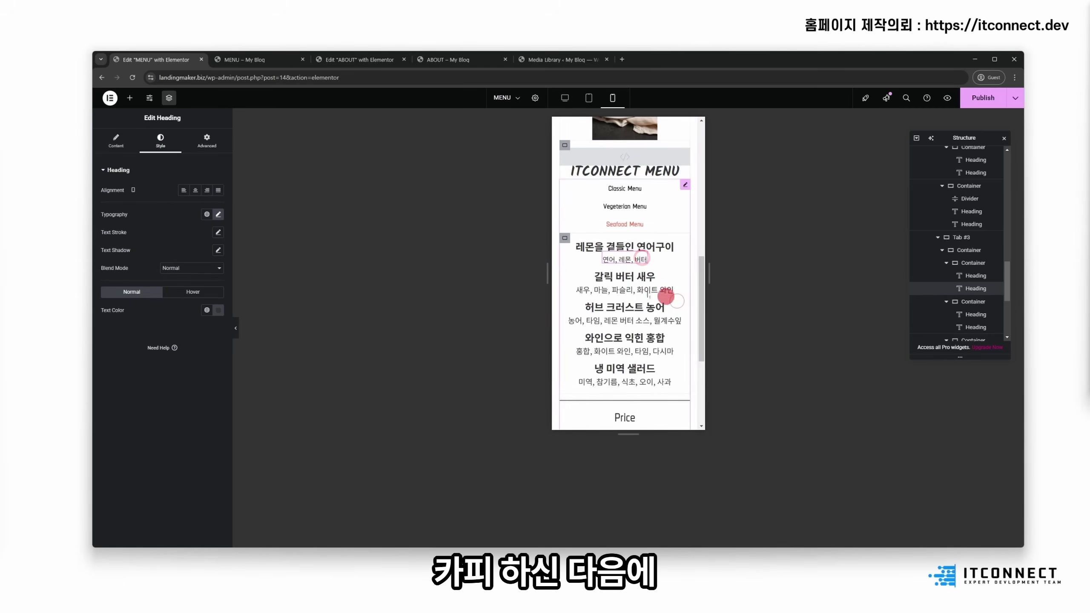
{"action": "right_click", "coordinate": [614, 290]}
{"action": "left_click", "coordinate": [639, 363]}
{"action": "right_click", "coordinate": [629, 320]}
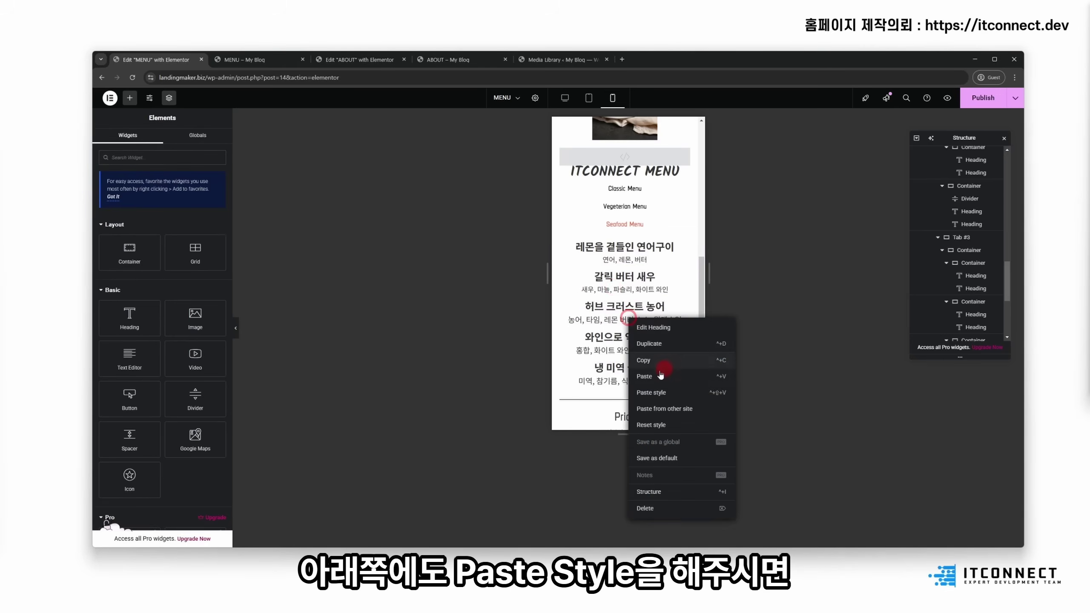
{"action": "left_click", "coordinate": [652, 394]}
{"action": "right_click", "coordinate": [632, 344]}
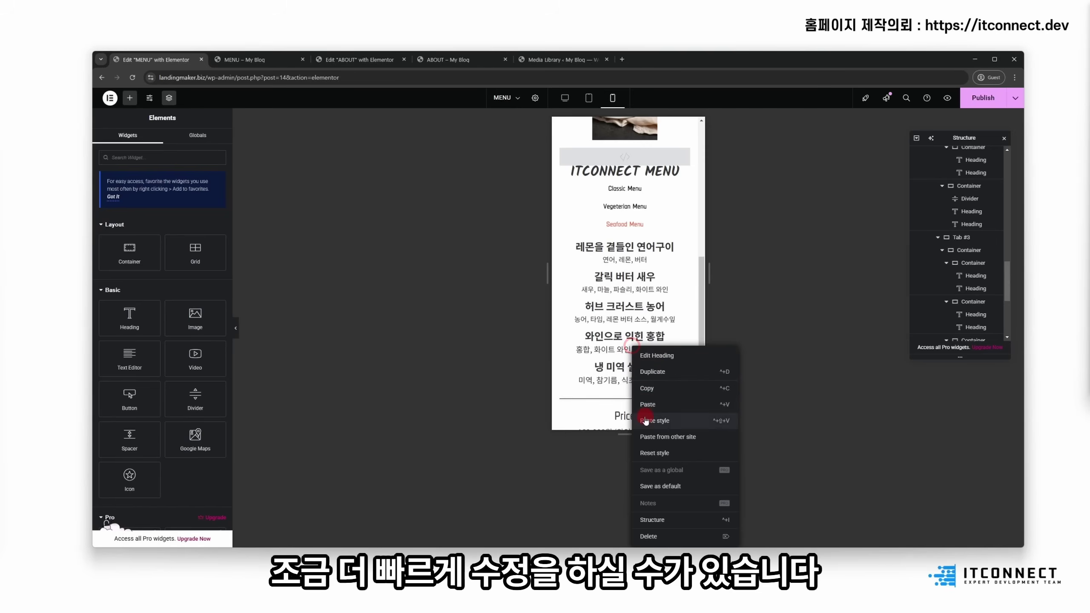
{"action": "left_click", "coordinate": [656, 420]}
{"action": "right_click", "coordinate": [628, 378]}
{"action": "left_click", "coordinate": [649, 421]}
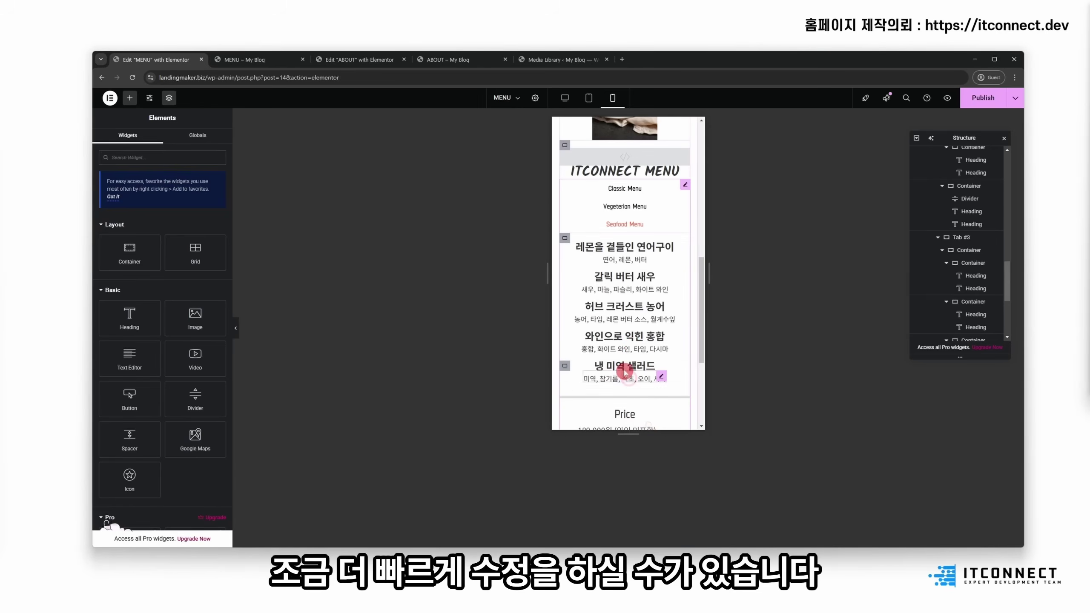
Step: Look over the adjusted Seafood Menu in mobile view and publish the page
{"action": "scroll", "coordinate": [629, 366], "scroll_direction": "down", "scroll_amount": 5}
{"action": "scroll", "coordinate": [626, 365], "scroll_direction": "up", "scroll_amount": 6}
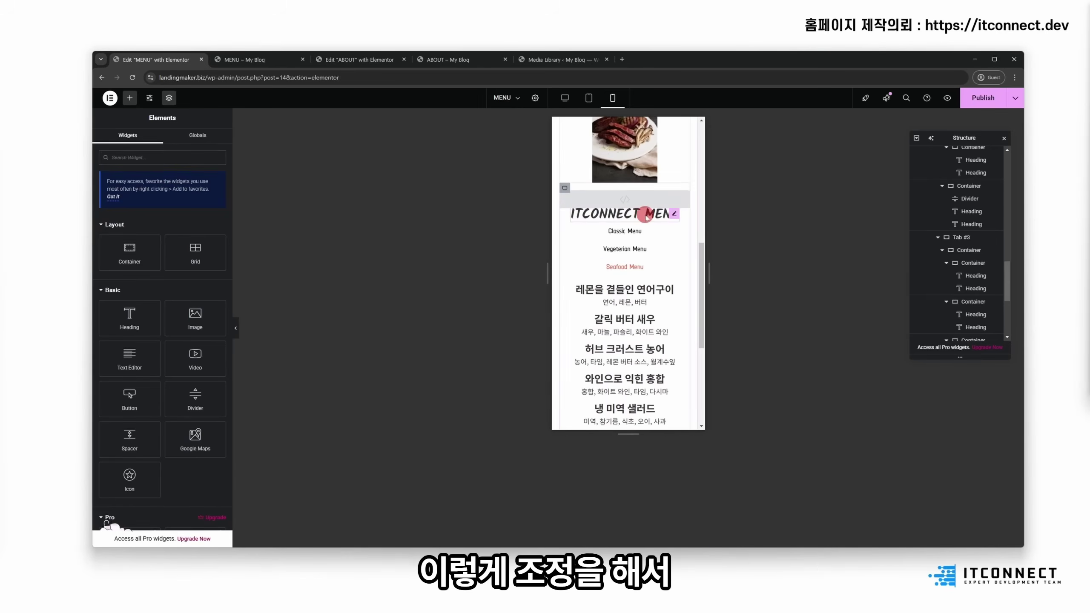
{"action": "left_click", "coordinate": [983, 98]}
Step: Show the Classic Menu tab and set the mobile font size of its 버섯 샐러드 heading to 24 px
{"action": "left_click", "coordinate": [647, 249]}
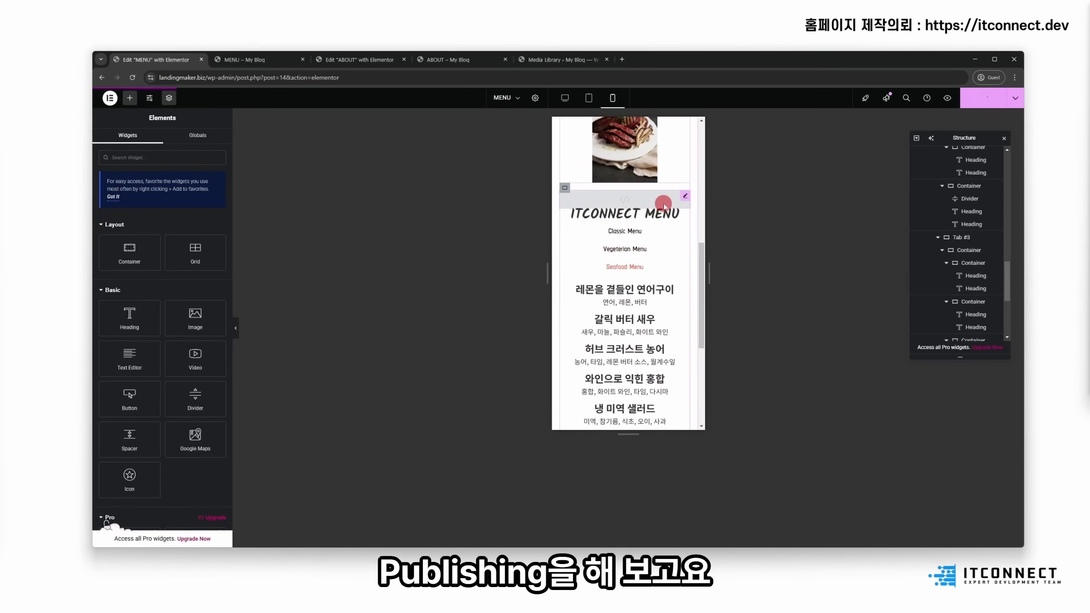
{"action": "left_click", "coordinate": [637, 232]}
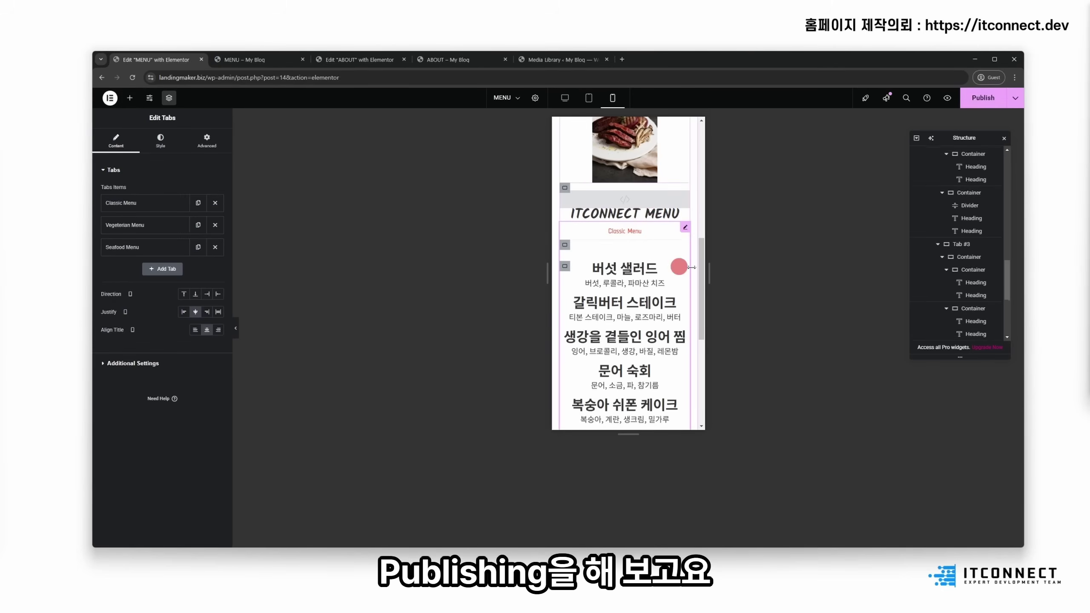
{"action": "left_click", "coordinate": [627, 268]}
{"action": "left_click", "coordinate": [218, 214]}
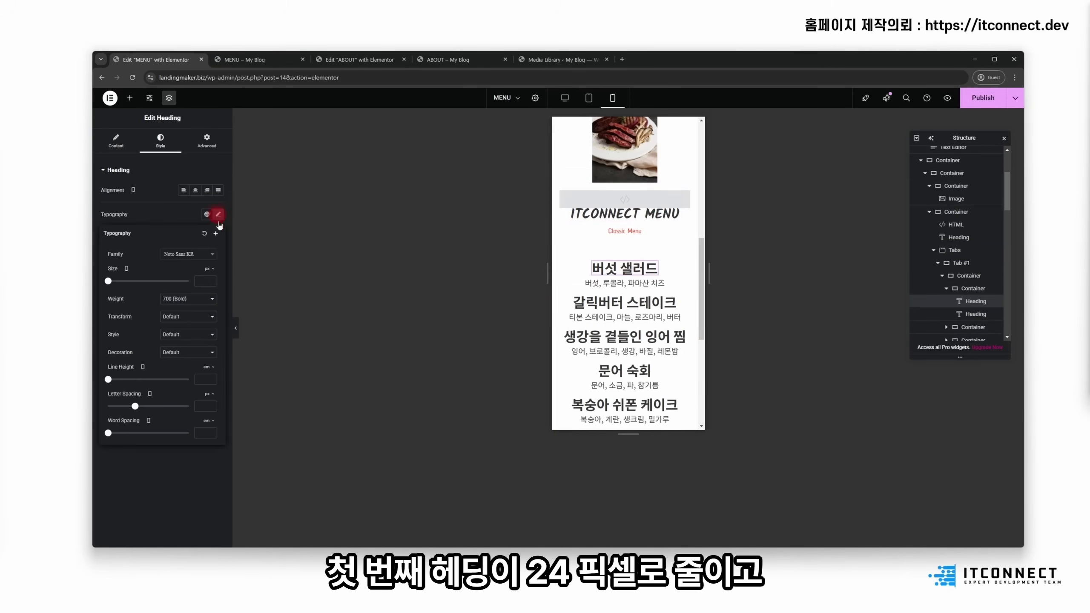
{"action": "type", "text": "24"}
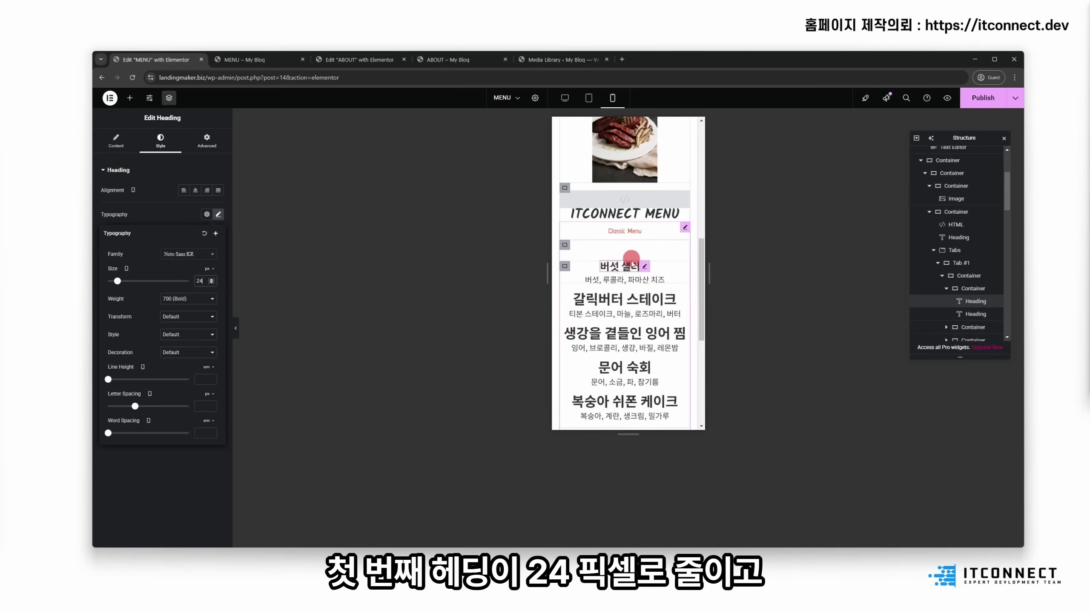
Step: Copy the 버섯 샐러드 heading and paste its style onto the other four Classic Menu dish titles
{"action": "right_click", "coordinate": [644, 268]}
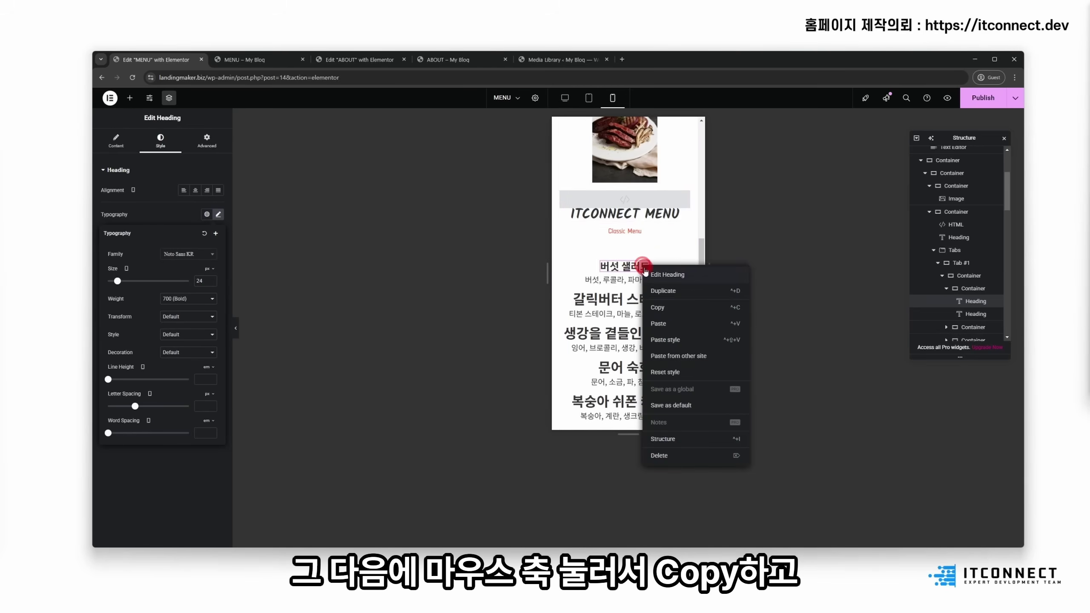
{"action": "left_click", "coordinate": [701, 314]}
{"action": "right_click", "coordinate": [630, 303]}
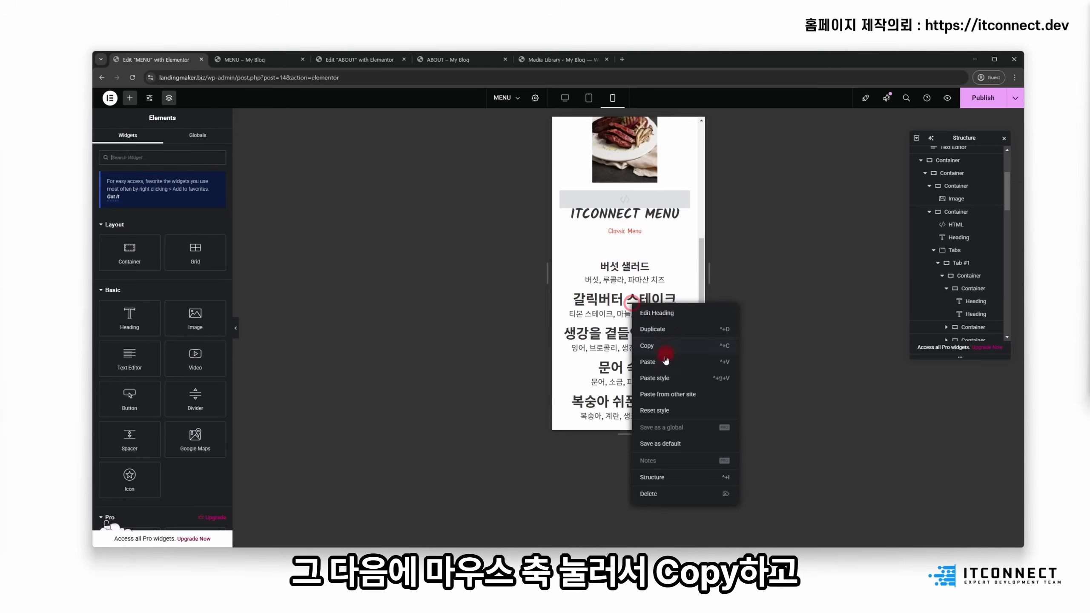
{"action": "left_click", "coordinate": [659, 378]}
{"action": "right_click", "coordinate": [631, 327]}
{"action": "left_click", "coordinate": [657, 400]}
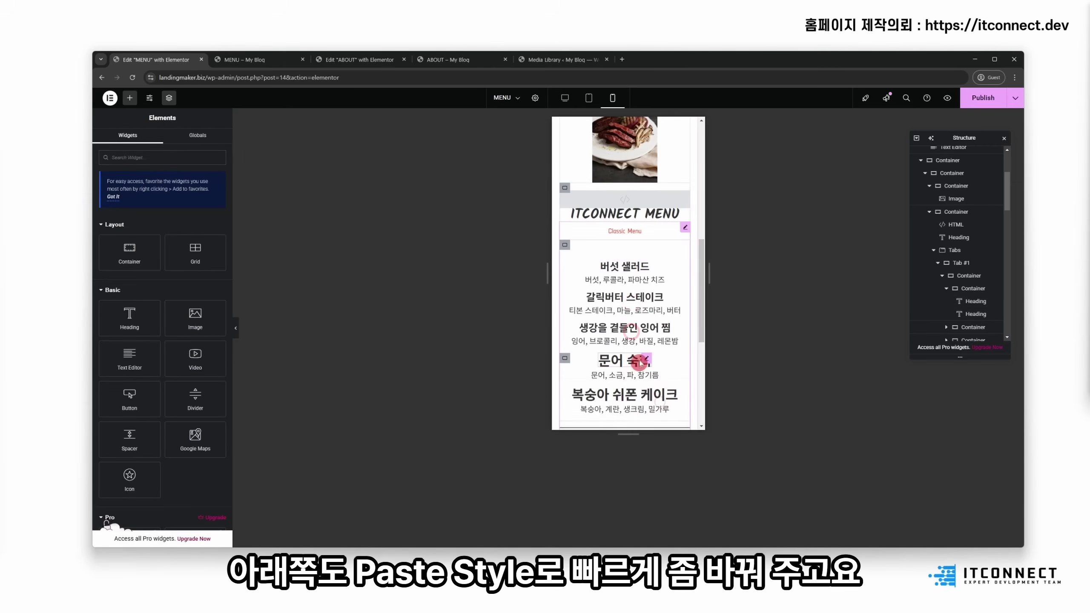
{"action": "right_click", "coordinate": [638, 354]}
{"action": "left_click", "coordinate": [653, 420]}
{"action": "right_click", "coordinate": [634, 389]}
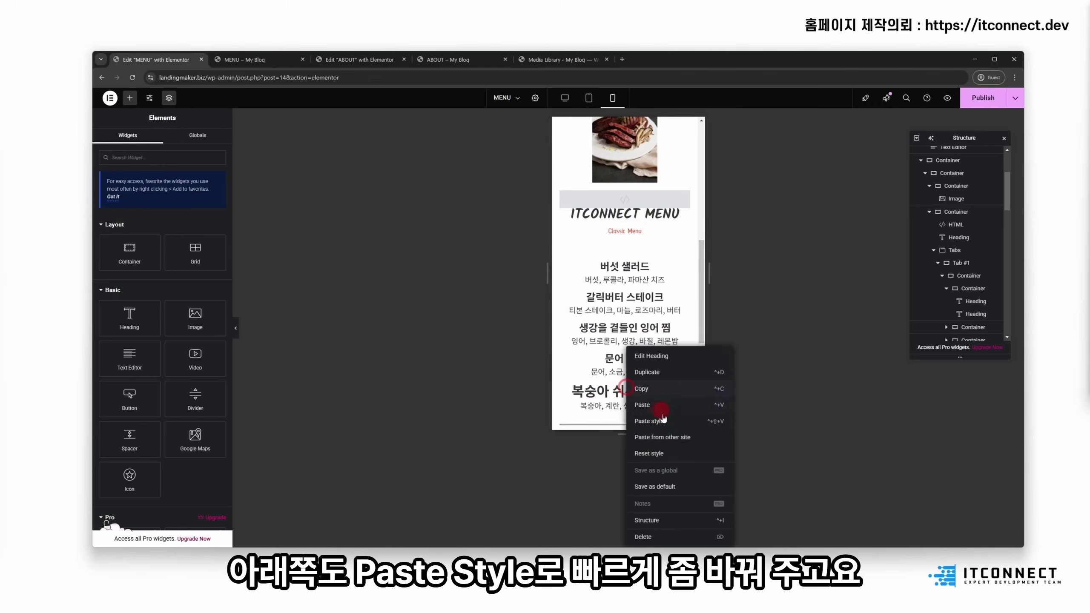
{"action": "left_click", "coordinate": [653, 421]}
Step: Set the mobile font size of the Classic Menu's 버섯, 루콜라, 파마산 치즈 description to 16 px
{"action": "left_click", "coordinate": [658, 277]}
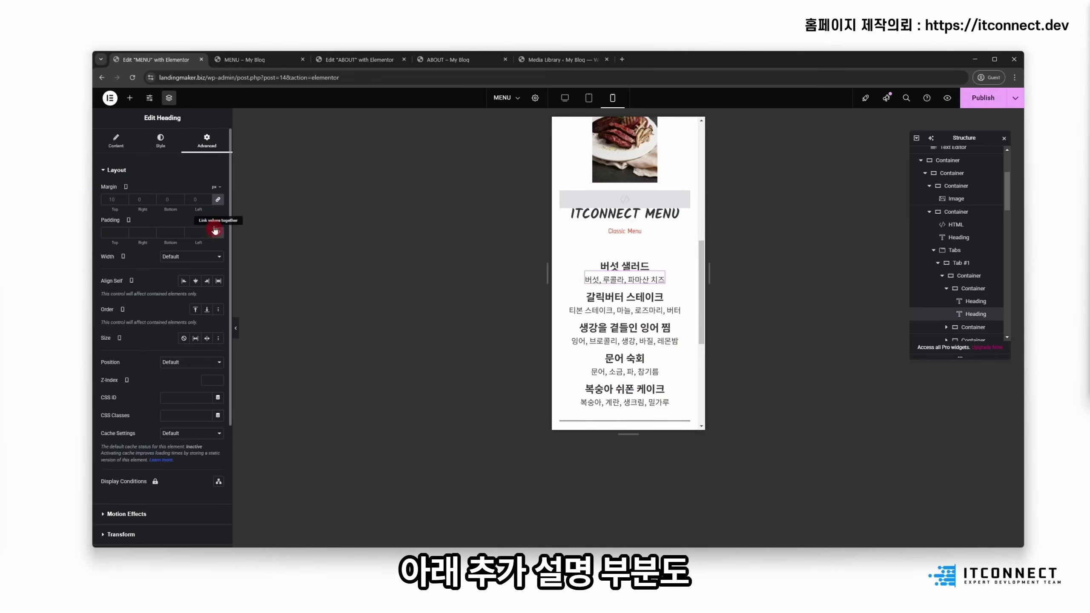
{"action": "left_click", "coordinate": [173, 142]}
{"action": "left_click", "coordinate": [217, 214]}
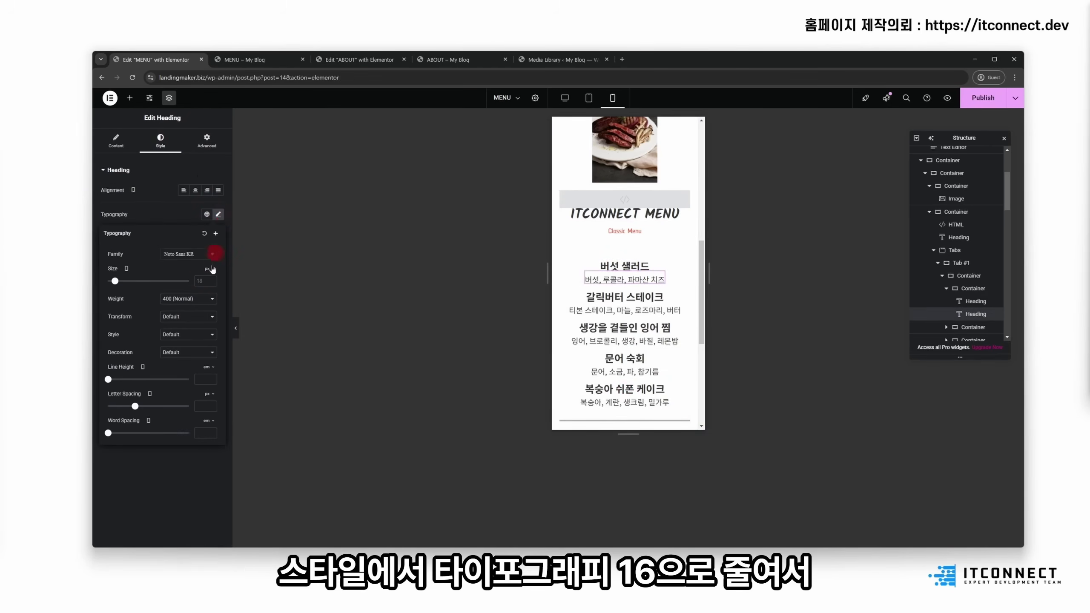
Step: Copy the 버섯, 루콜라, 파마산 치즈 description, paste its style onto the other four Classic Menu descriptions, and publish the page
{"action": "right_click", "coordinate": [633, 278]}
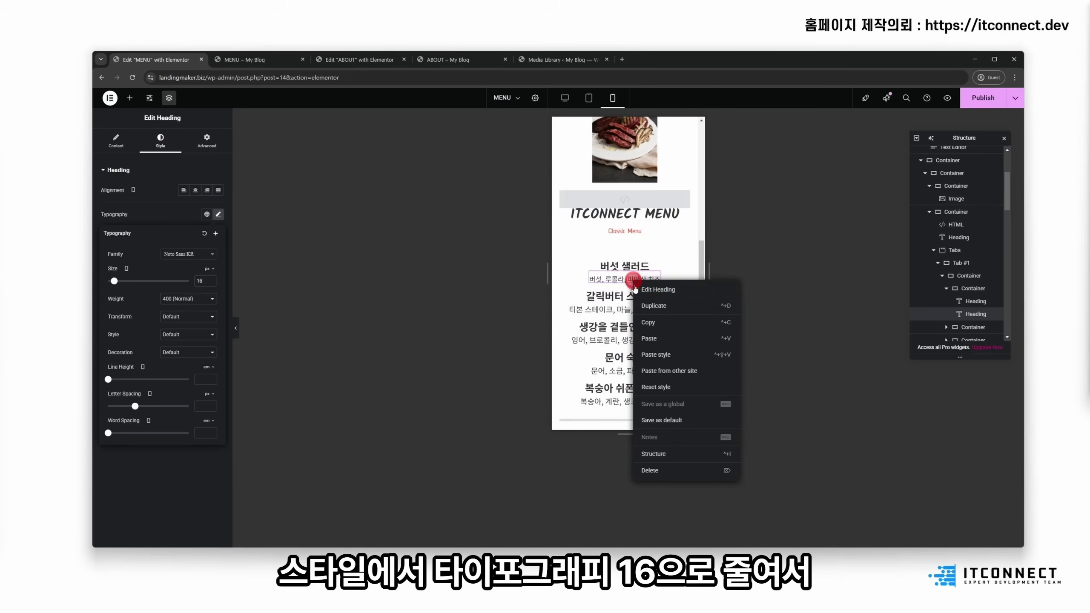
{"action": "left_click", "coordinate": [664, 329]}
{"action": "right_click", "coordinate": [614, 339]}
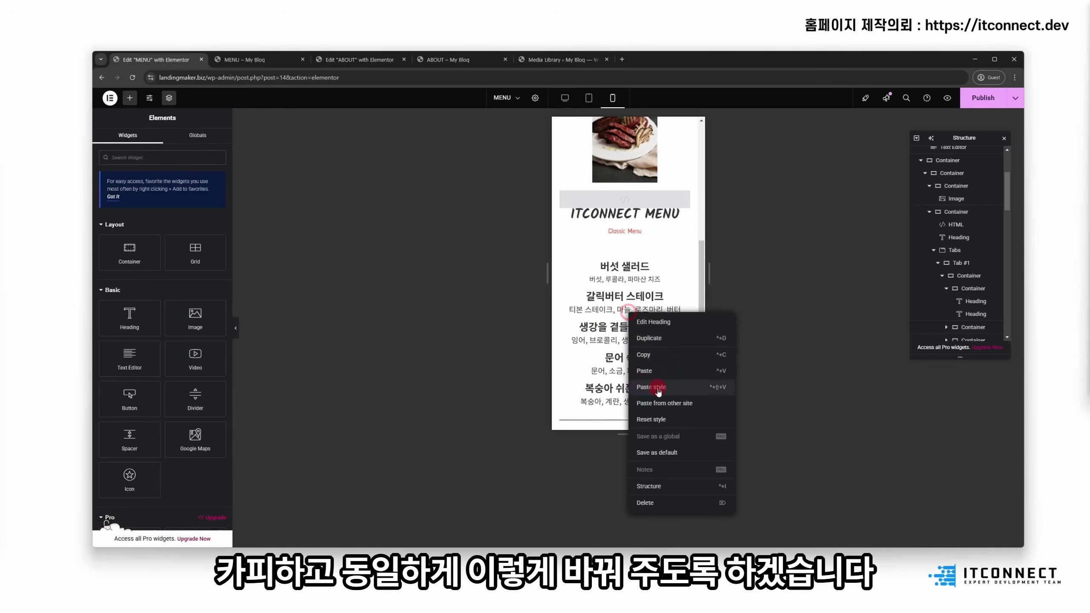
{"action": "left_click", "coordinate": [653, 387]}
{"action": "right_click", "coordinate": [626, 341]}
{"action": "left_click", "coordinate": [652, 420]}
{"action": "right_click", "coordinate": [629, 369]}
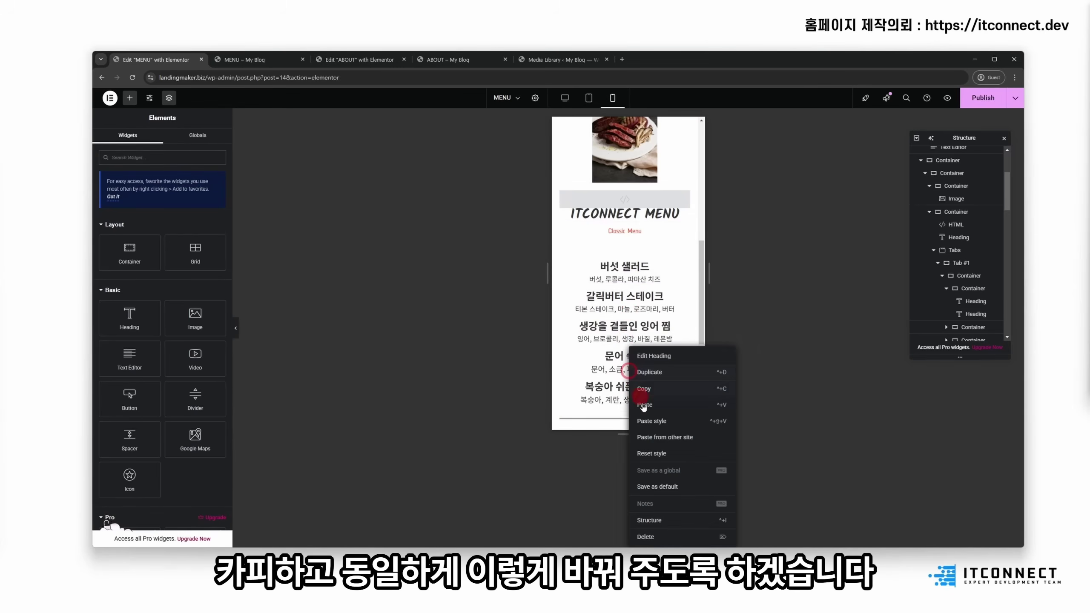
{"action": "left_click", "coordinate": [655, 422]}
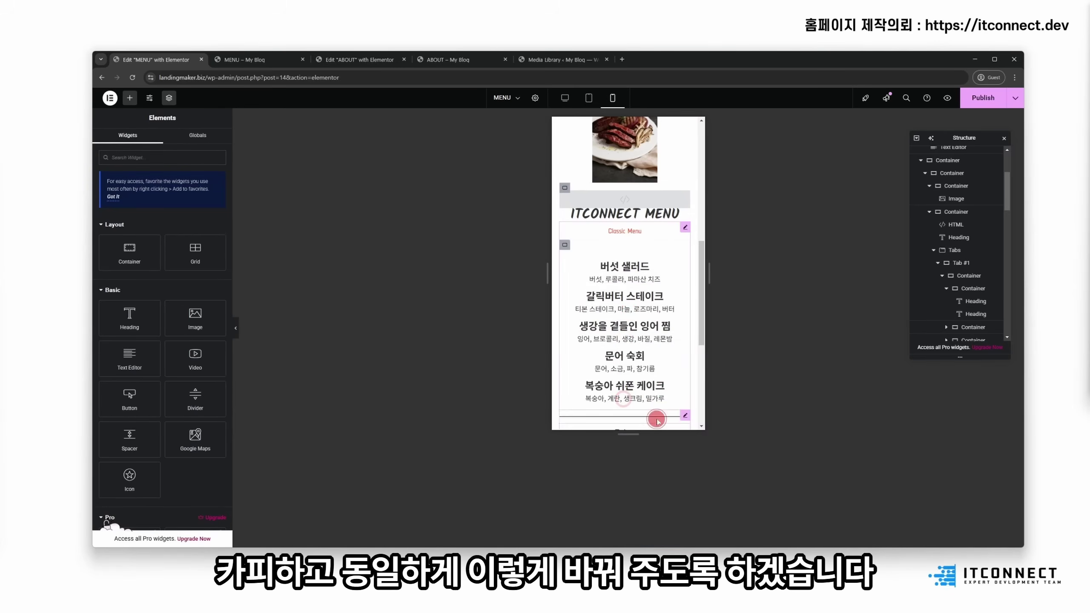
{"action": "left_click", "coordinate": [983, 98]}
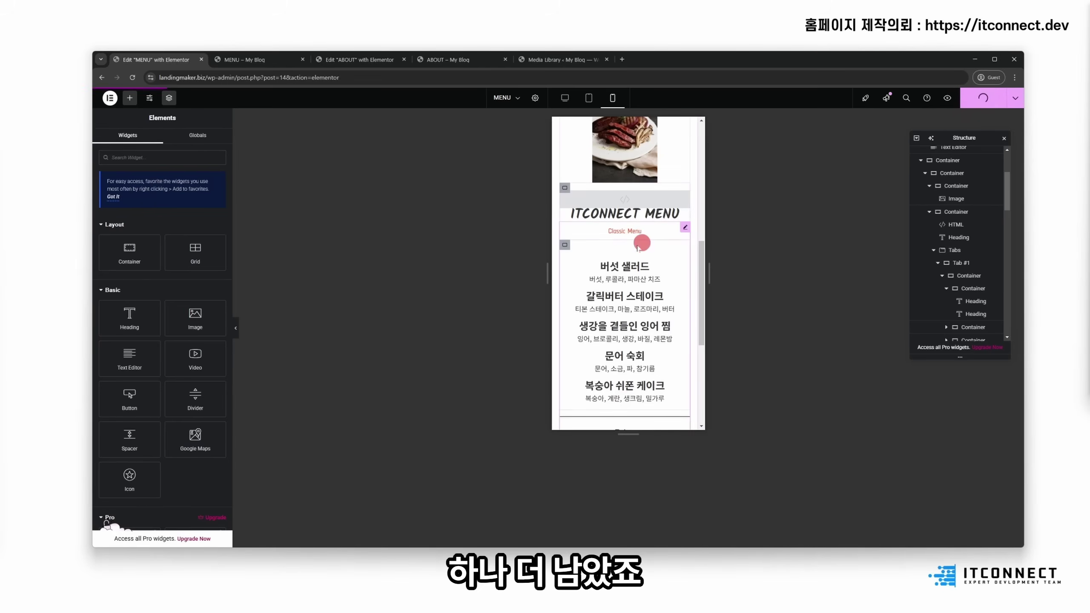
Step: Show the Vegeterian Menu tab and set the mobile font size of its 버섯 샐러드 heading to 24 px
{"action": "scroll", "coordinate": [644, 300], "scroll_direction": "down", "scroll_amount": 5}
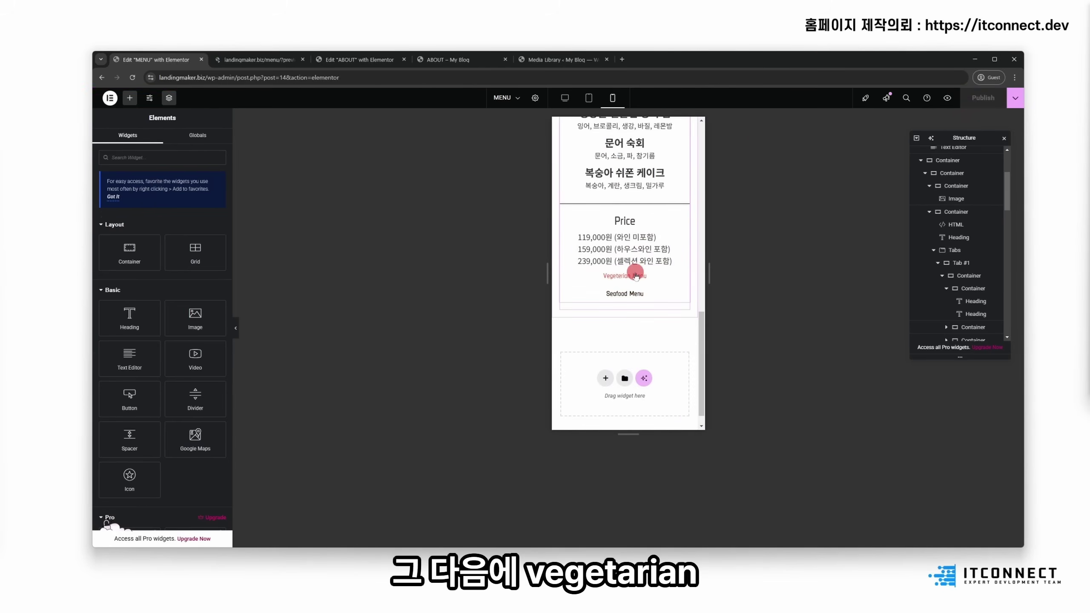
{"action": "left_click", "coordinate": [636, 297]}
{"action": "scroll", "coordinate": [673, 268], "scroll_direction": "up", "scroll_amount": 1}
{"action": "scroll", "coordinate": [641, 306], "scroll_direction": "down", "scroll_amount": 1}
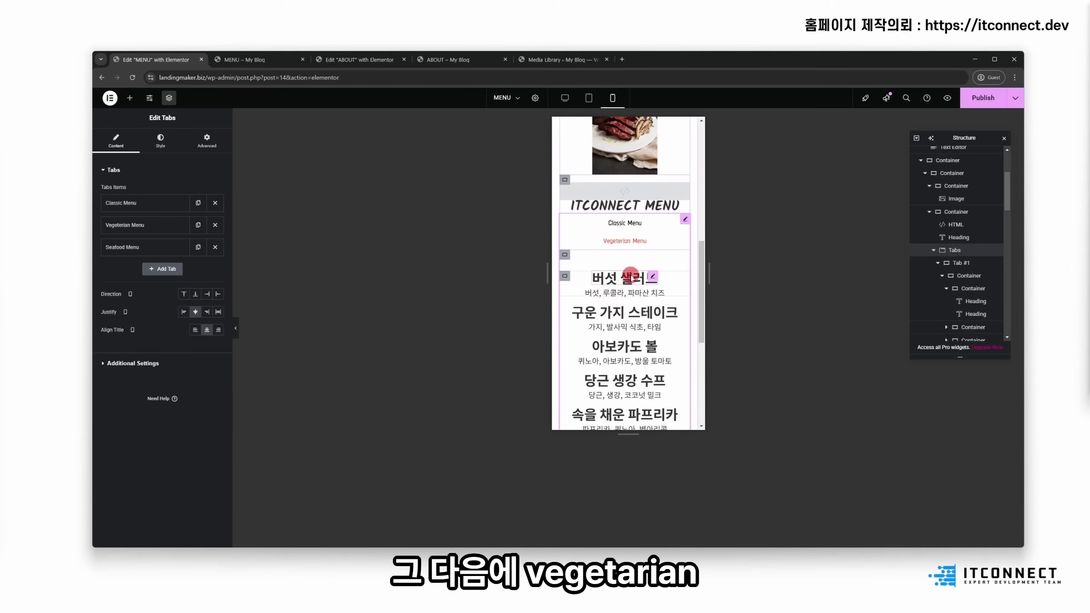
{"action": "left_click", "coordinate": [649, 276]}
{"action": "left_click", "coordinate": [160, 140]}
{"action": "left_click", "coordinate": [218, 214]}
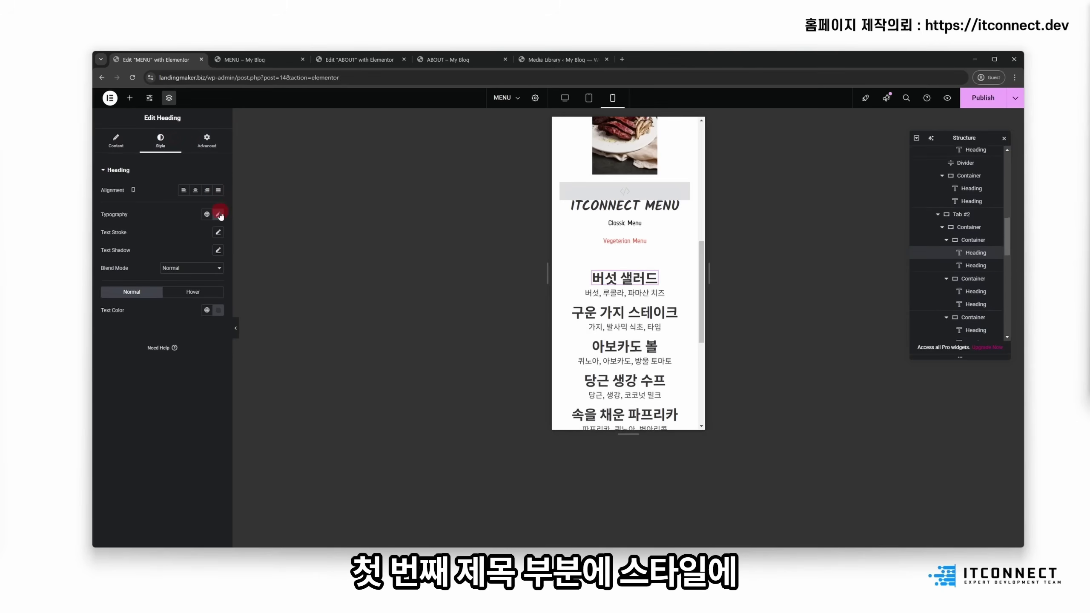
{"action": "left_click", "coordinate": [210, 282]}
{"action": "type", "text": "1"}
{"action": "type", "text": "4"}
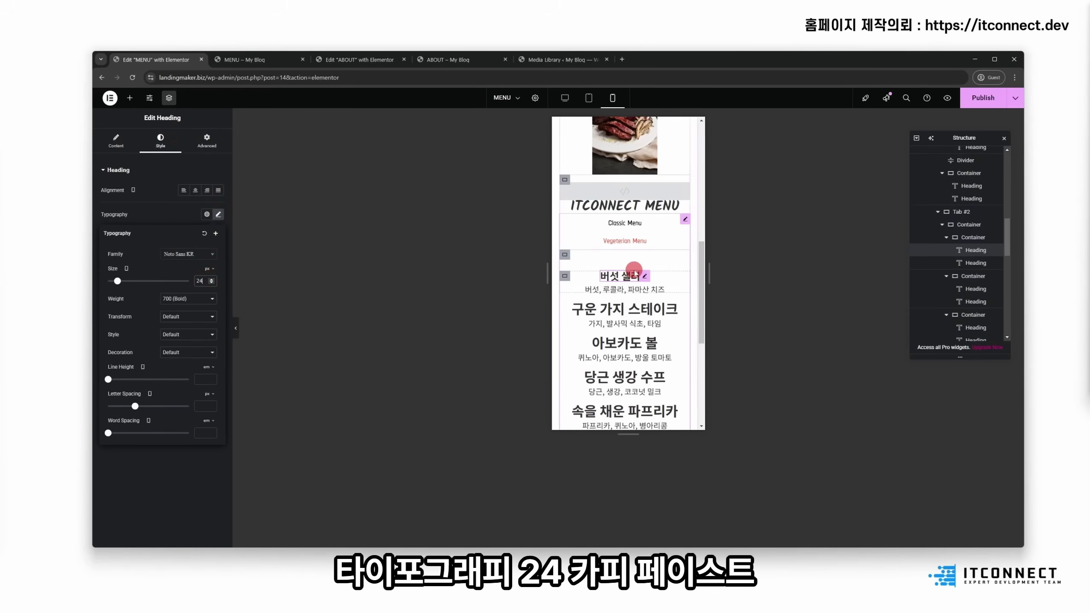
Step: Copy the 버섯 샐러드 heading and paste its style onto the other four Vegeterian Menu dish titles
{"action": "right_click", "coordinate": [628, 272]}
{"action": "left_click", "coordinate": [653, 314]}
{"action": "scroll", "coordinate": [643, 293], "scroll_direction": "down", "scroll_amount": 1}
{"action": "scroll", "coordinate": [643, 294], "scroll_direction": "down", "scroll_amount": 2}
{"action": "right_click", "coordinate": [636, 219]}
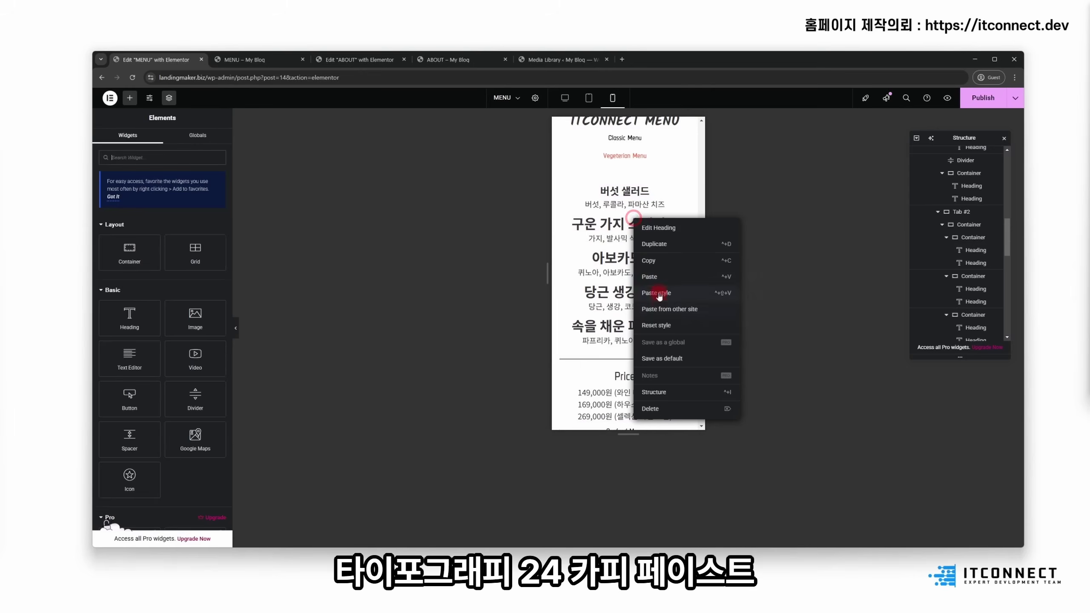
{"action": "left_click", "coordinate": [659, 295]}
{"action": "right_click", "coordinate": [633, 254]}
{"action": "left_click", "coordinate": [650, 330]}
{"action": "right_click", "coordinate": [639, 285]}
{"action": "left_click", "coordinate": [665, 360]}
{"action": "right_click", "coordinate": [631, 317]}
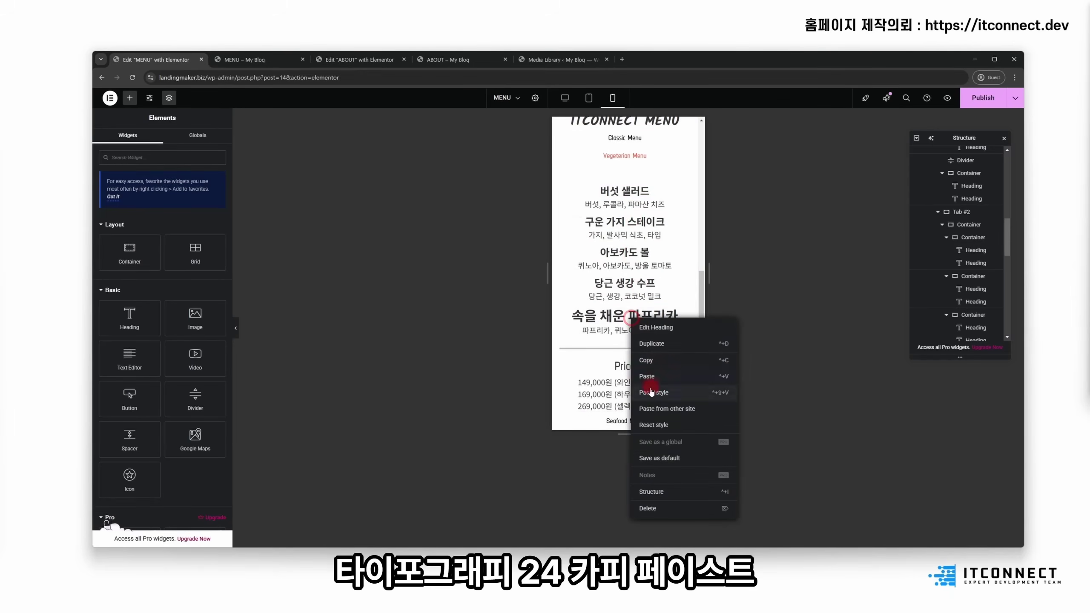
{"action": "left_click", "coordinate": [650, 391]}
Step: Set the mobile font size of the Vegeterian Menu's 버섯, 루콜라, 파마산 치즈 description to 16 px
{"action": "left_click", "coordinate": [626, 207]}
{"action": "left_click", "coordinate": [151, 141]}
{"action": "left_click", "coordinate": [218, 214]}
{"action": "left_click", "coordinate": [208, 281]}
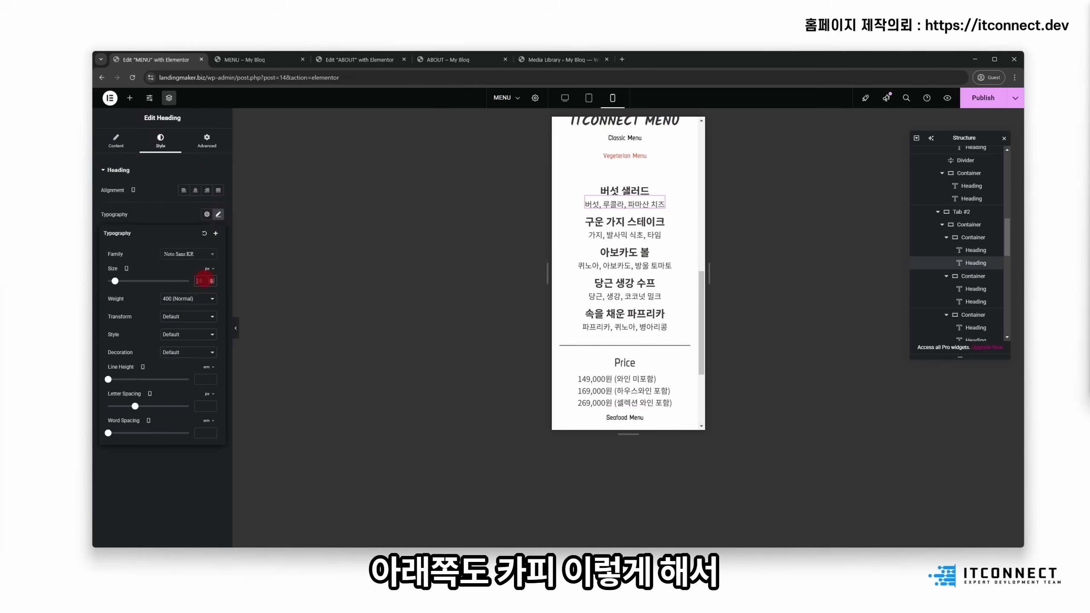
{"action": "type", "text": "16"}
Step: Copy the 버섯, 루콜라, 파마산 치즈 description and paste its style onto the other four Vegeterian Menu descriptions
{"action": "right_click", "coordinate": [626, 205]}
{"action": "left_click", "coordinate": [648, 247]}
{"action": "right_click", "coordinate": [634, 235]}
{"action": "left_click", "coordinate": [660, 309]}
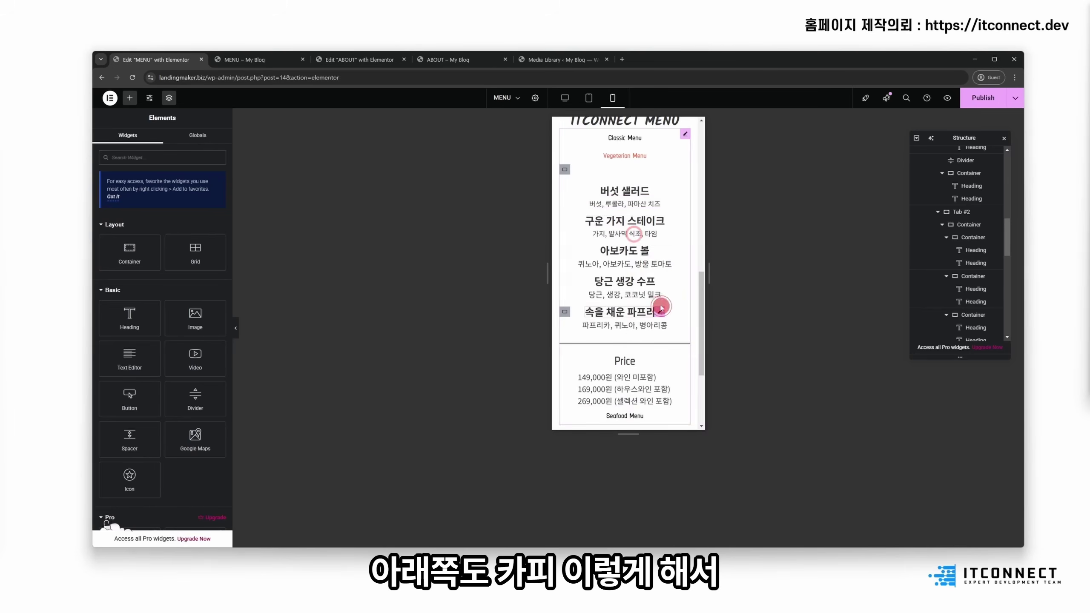
{"action": "right_click", "coordinate": [631, 264]}
{"action": "left_click", "coordinate": [653, 339]}
{"action": "right_click", "coordinate": [629, 295]}
{"action": "left_click", "coordinate": [650, 369]}
{"action": "right_click", "coordinate": [626, 323]}
{"action": "left_click", "coordinate": [649, 395]}
Step: Look over the adjusted Vegeterian Menu in mobile view and publish the page
{"action": "scroll", "coordinate": [653, 344], "scroll_direction": "down", "scroll_amount": 2}
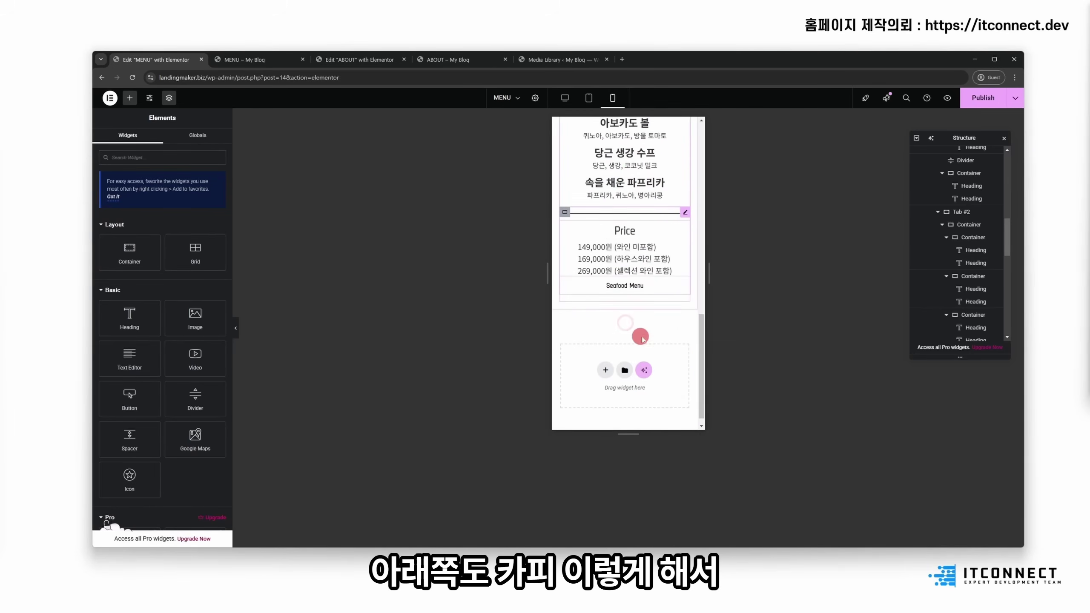
{"action": "scroll", "coordinate": [660, 283], "scroll_direction": "up", "scroll_amount": 5}
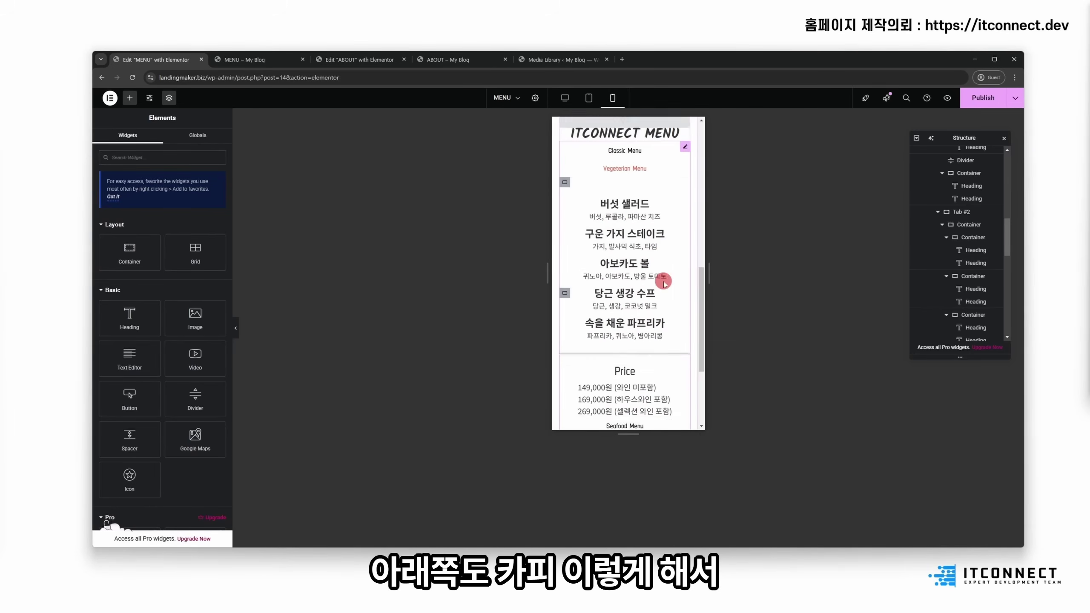
{"action": "left_click", "coordinate": [969, 108]}
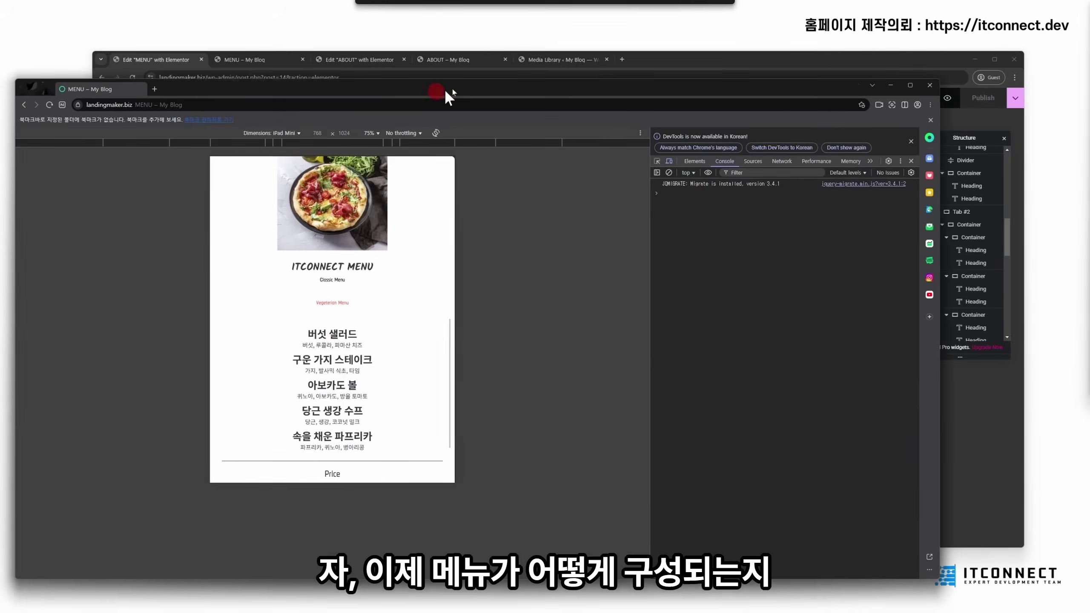
Step: Check the published MENU page in the iPad Mini preview, going through the Classic, Vegeterian and Seafood tabs
{"action": "left_click_drag", "start_coordinate": [445, 88], "coordinate": [506, 79]}
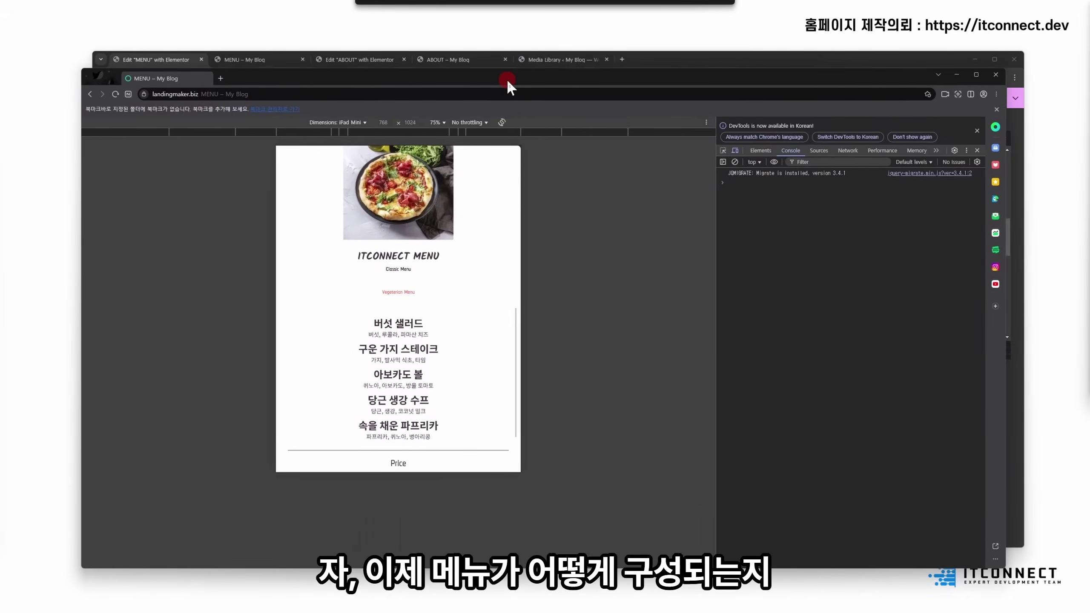
{"action": "scroll", "coordinate": [477, 244], "scroll_direction": "down", "scroll_amount": 8}
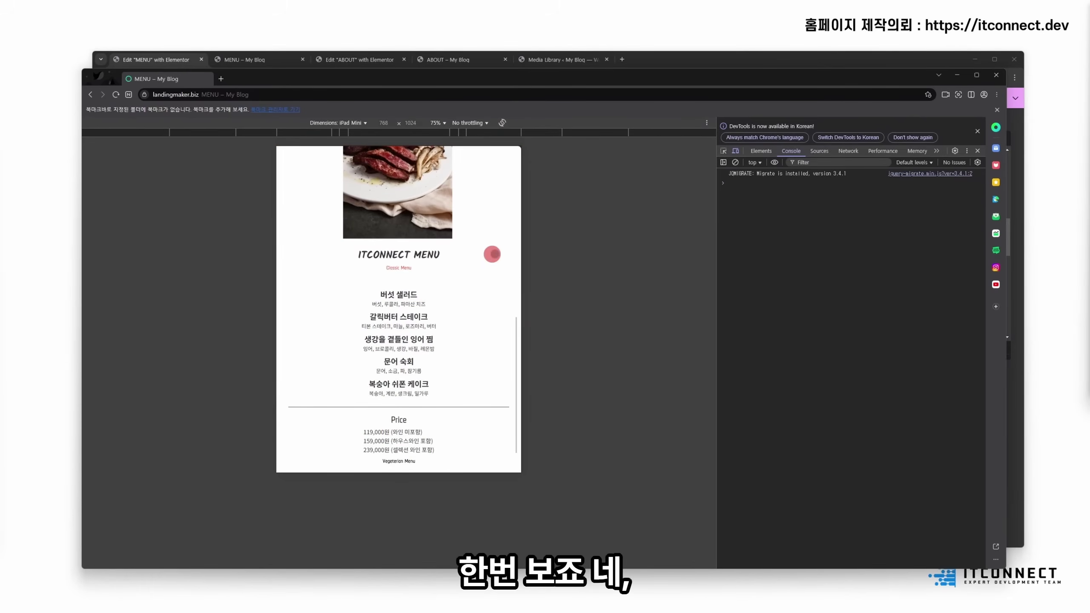
{"action": "scroll", "coordinate": [477, 345], "scroll_direction": "down", "scroll_amount": 2}
{"action": "scroll", "coordinate": [442, 413], "scroll_direction": "up", "scroll_amount": 5}
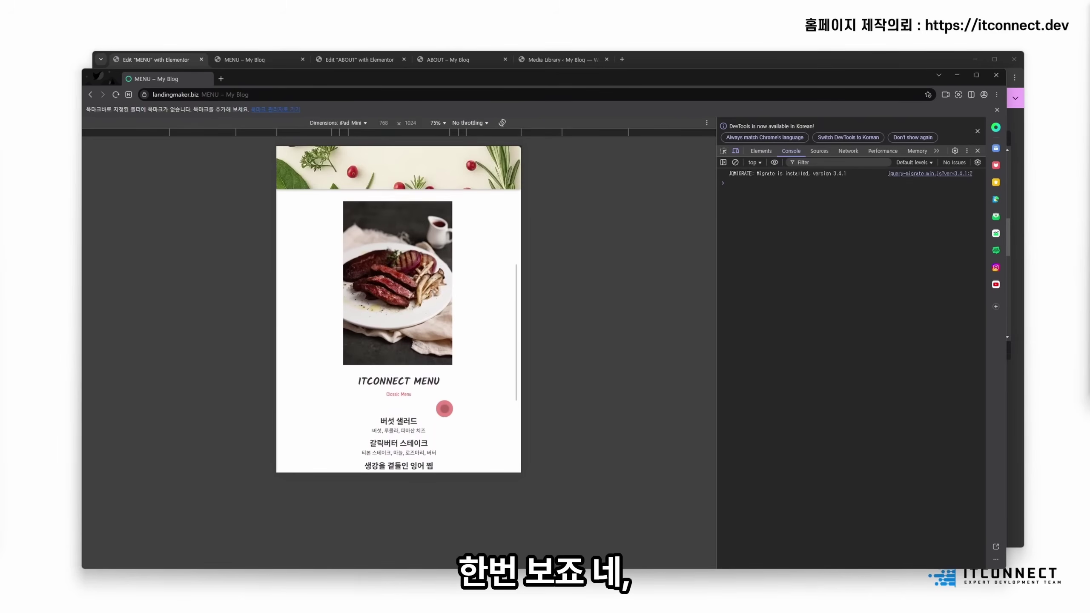
{"action": "scroll", "coordinate": [442, 428], "scroll_direction": "down", "scroll_amount": 5}
{"action": "left_click", "coordinate": [400, 431]}
{"action": "left_click", "coordinate": [399, 462]}
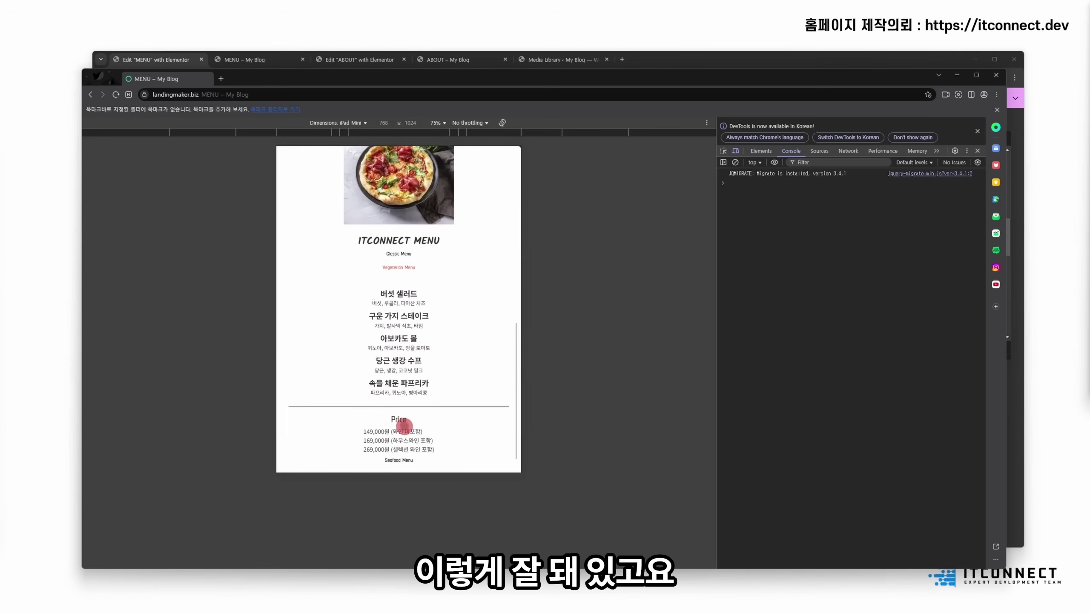
Step: Preview the MENU page as a Samsung Galaxy S20 Ultra, check all three menu tabs, and return to the Elementor editor
{"action": "left_click", "coordinate": [344, 123]}
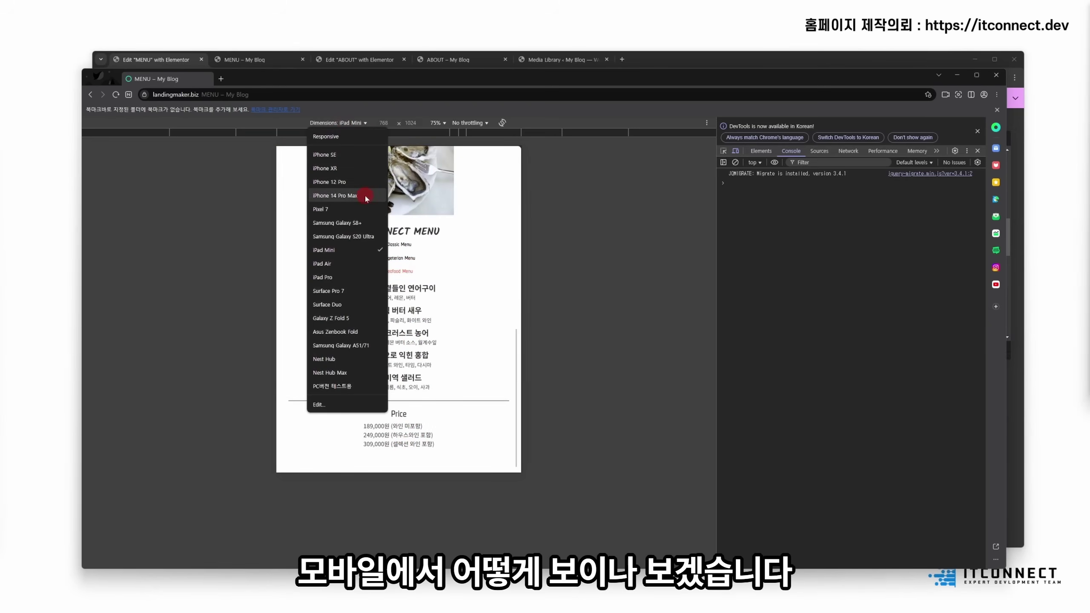
{"action": "left_click", "coordinate": [360, 237]}
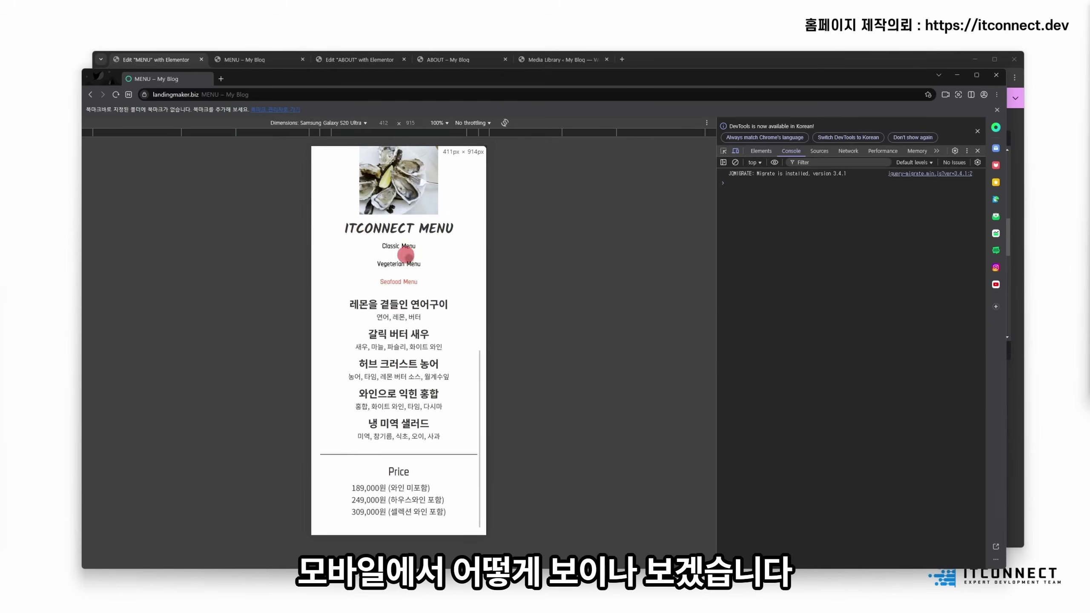
{"action": "scroll", "coordinate": [420, 272], "scroll_direction": "up", "scroll_amount": 9}
{"action": "scroll", "coordinate": [420, 293], "scroll_direction": "down", "scroll_amount": 9}
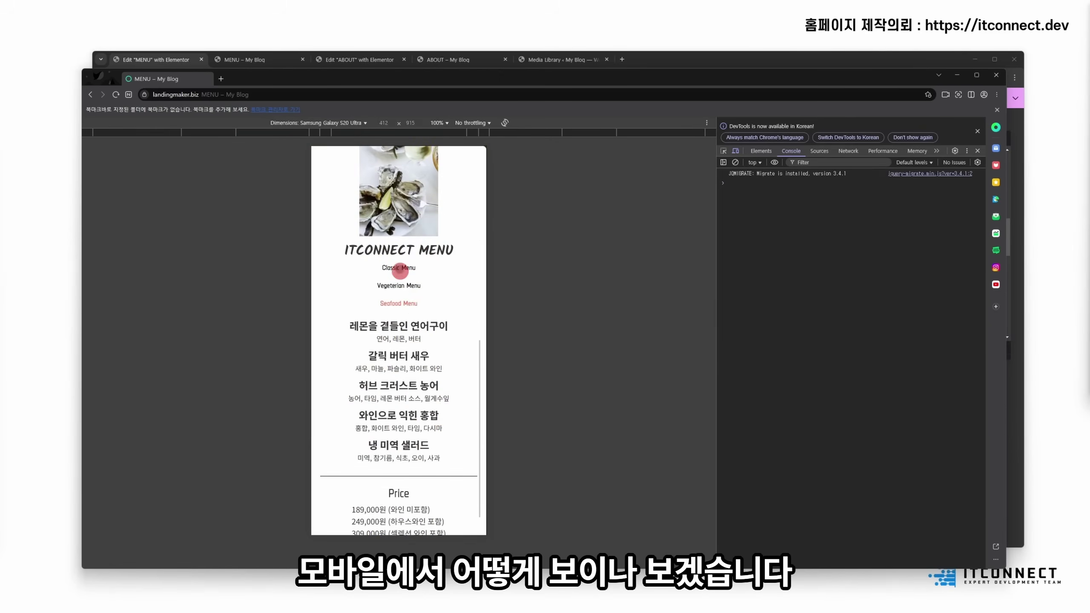
{"action": "left_click", "coordinate": [398, 267]}
{"action": "scroll", "coordinate": [429, 313], "scroll_direction": "down", "scroll_amount": 1}
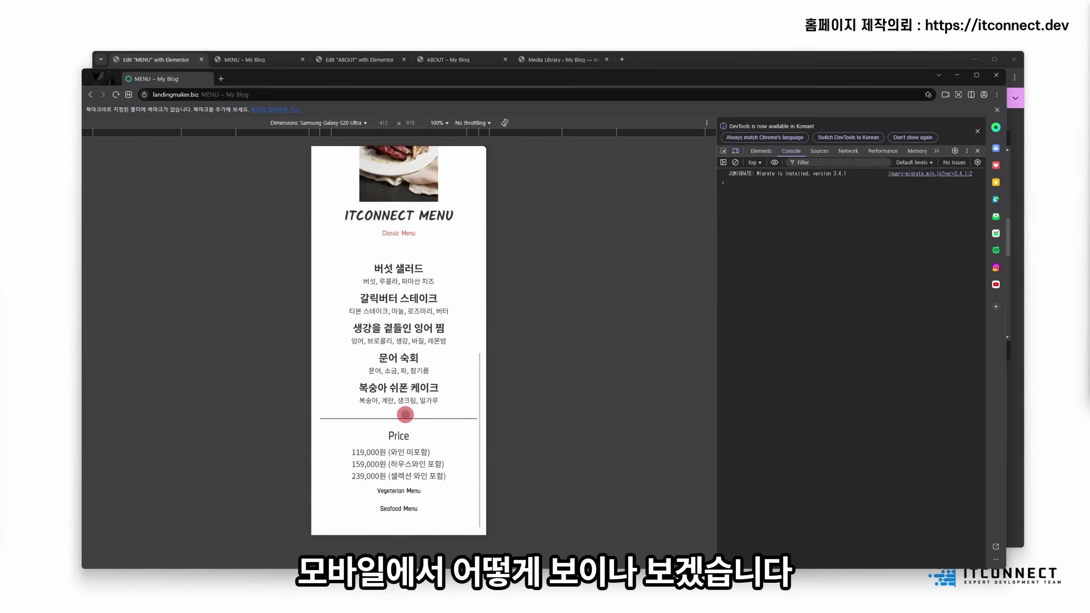
{"action": "left_click", "coordinate": [398, 494]}
{"action": "left_click", "coordinate": [415, 507]}
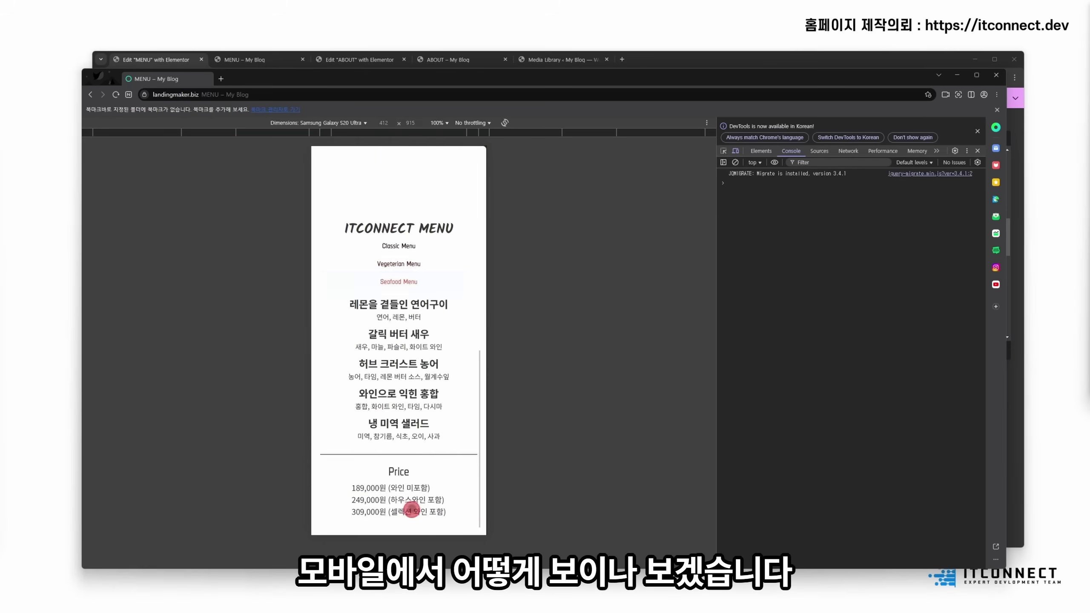
{"action": "scroll", "coordinate": [438, 368], "scroll_direction": "up", "scroll_amount": 5}
{"action": "scroll", "coordinate": [438, 368], "scroll_direction": "up", "scroll_amount": 1}
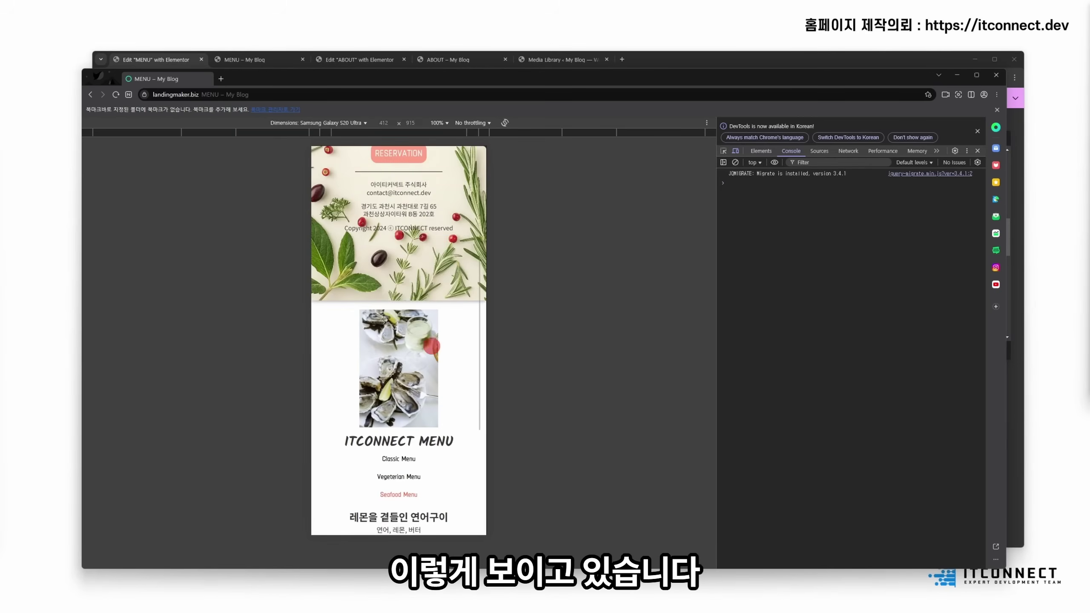
{"action": "left_click_drag", "start_coordinate": [381, 85], "coordinate": [0, 101]}
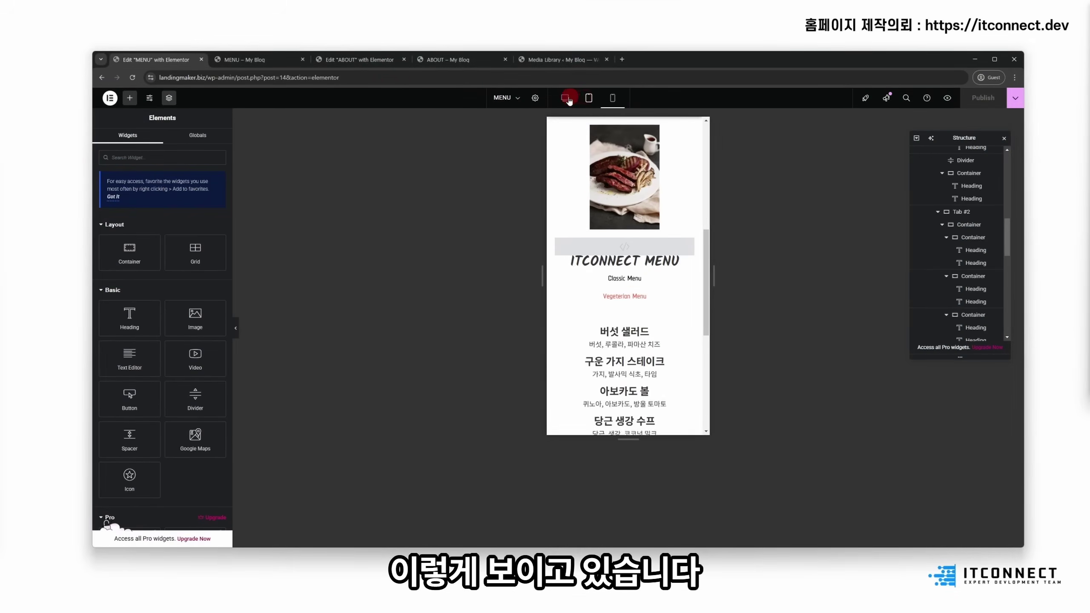
Step: Check the MENU page in the editor's tablet and mobile views and return to the desktop view
{"action": "left_click", "coordinate": [588, 98]}
{"action": "left_click", "coordinate": [611, 99]}
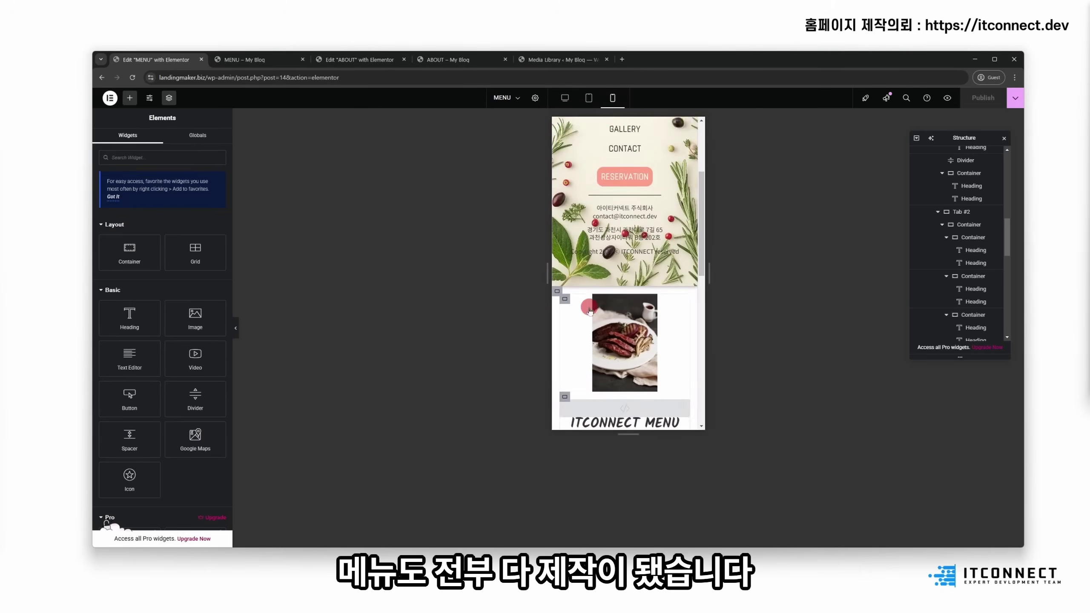
{"action": "left_click", "coordinate": [588, 98]}
{"action": "left_click", "coordinate": [564, 96]}
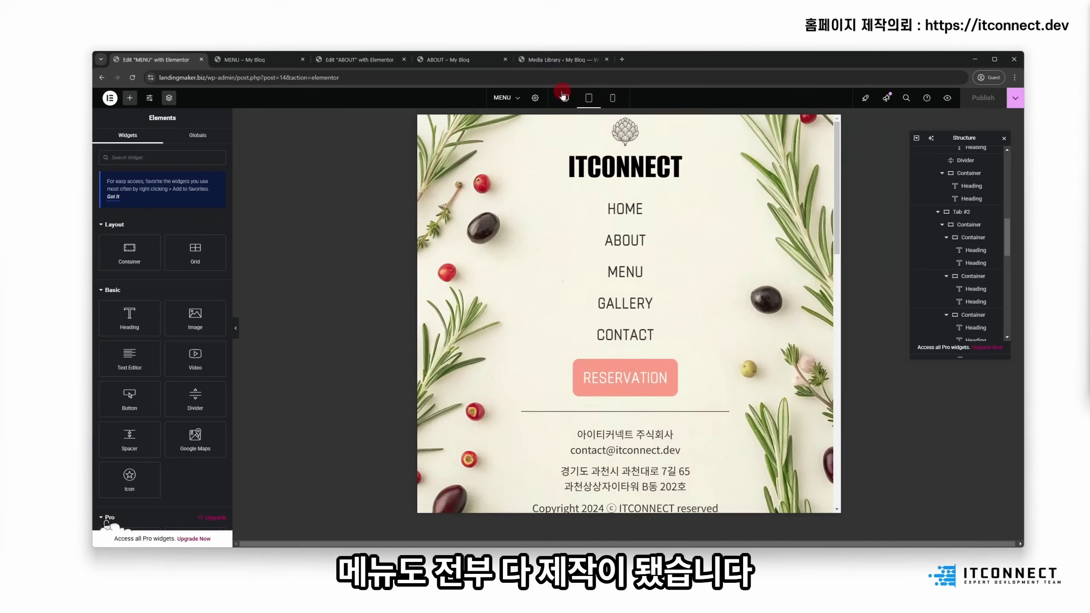